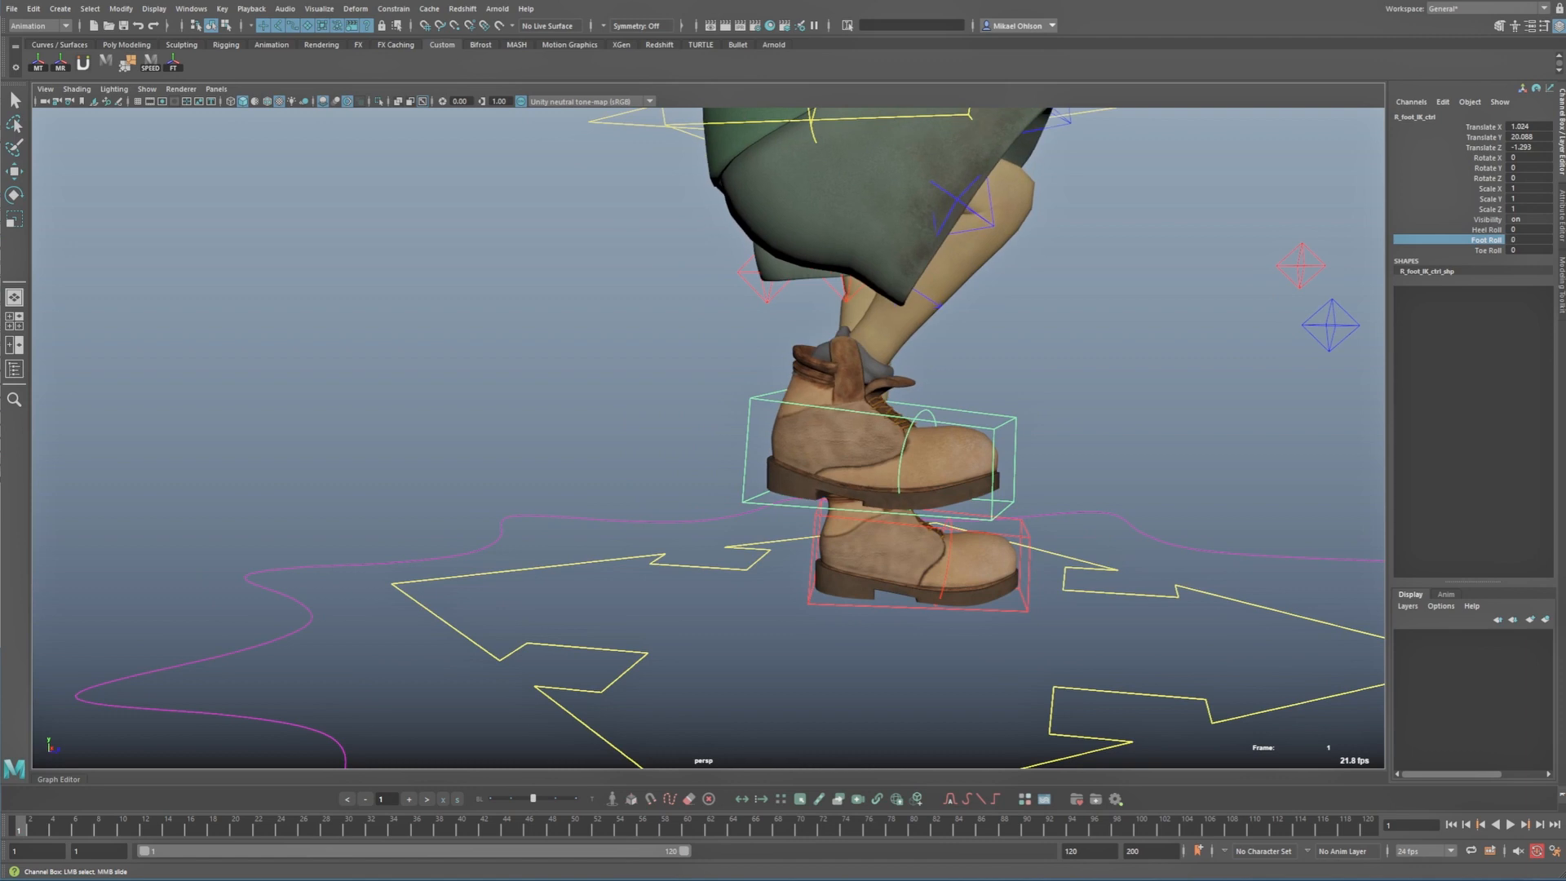
Step: Try the Foot Roll attribute on the right foot's IK control, undo the change and inspect the foot
click(1488, 250)
middle_drag(708, 440, 816, 441)
key(ctrl+z)
alt+right_drag(816, 440, 734, 441)
alt+drag(816, 441, 620, 449)
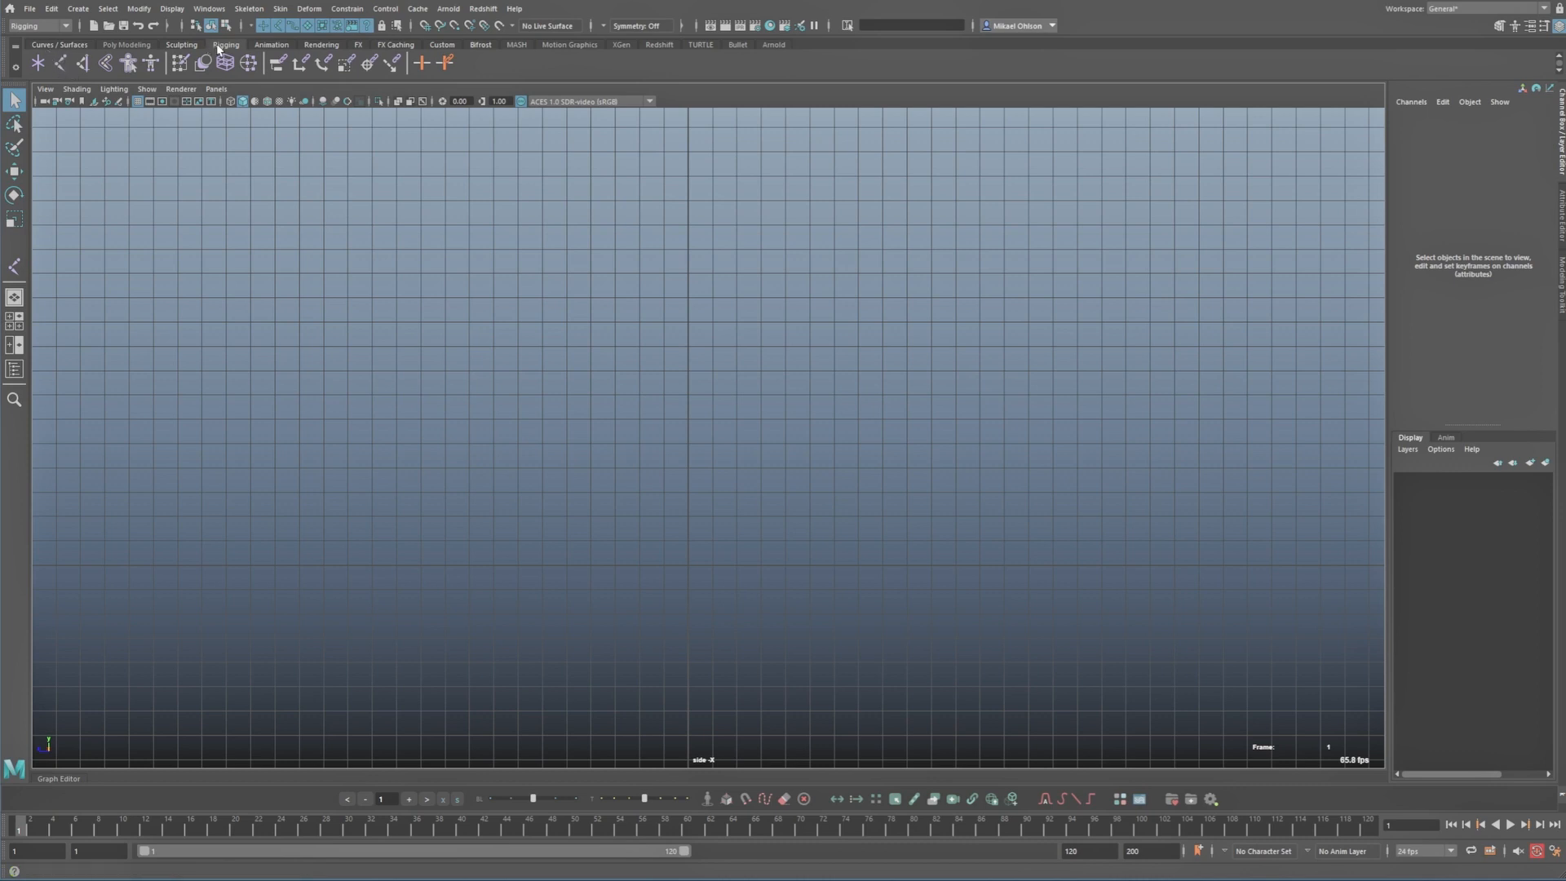
Step: Draw a five-joint leg chain in the side view, running from hip through knee, ankle and ball to toe tip
click(62, 63)
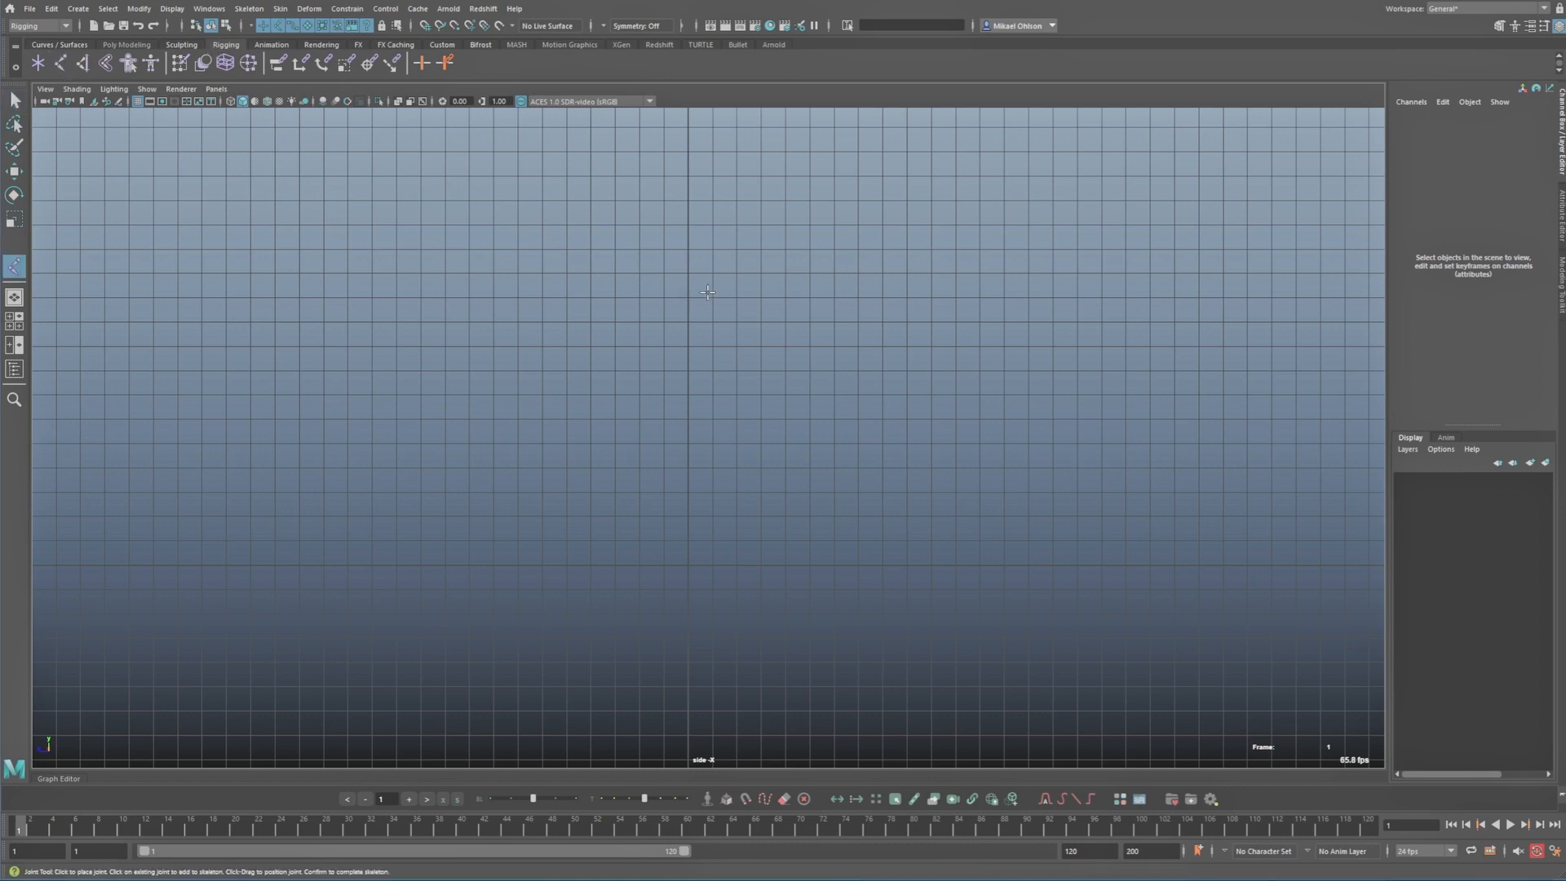
click(712, 265)
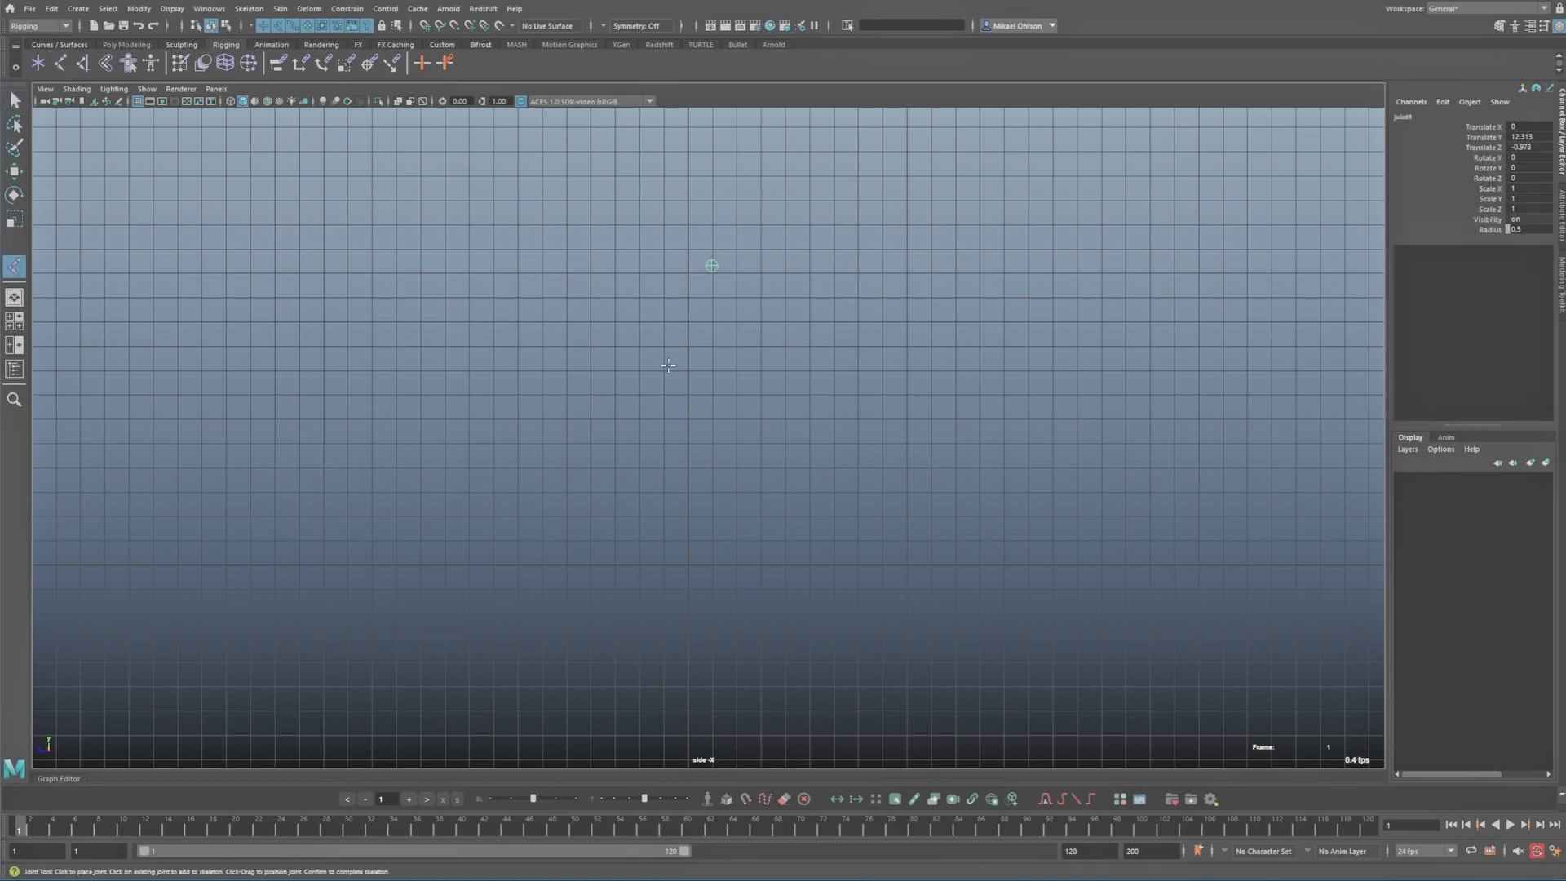
click(665, 408)
click(697, 534)
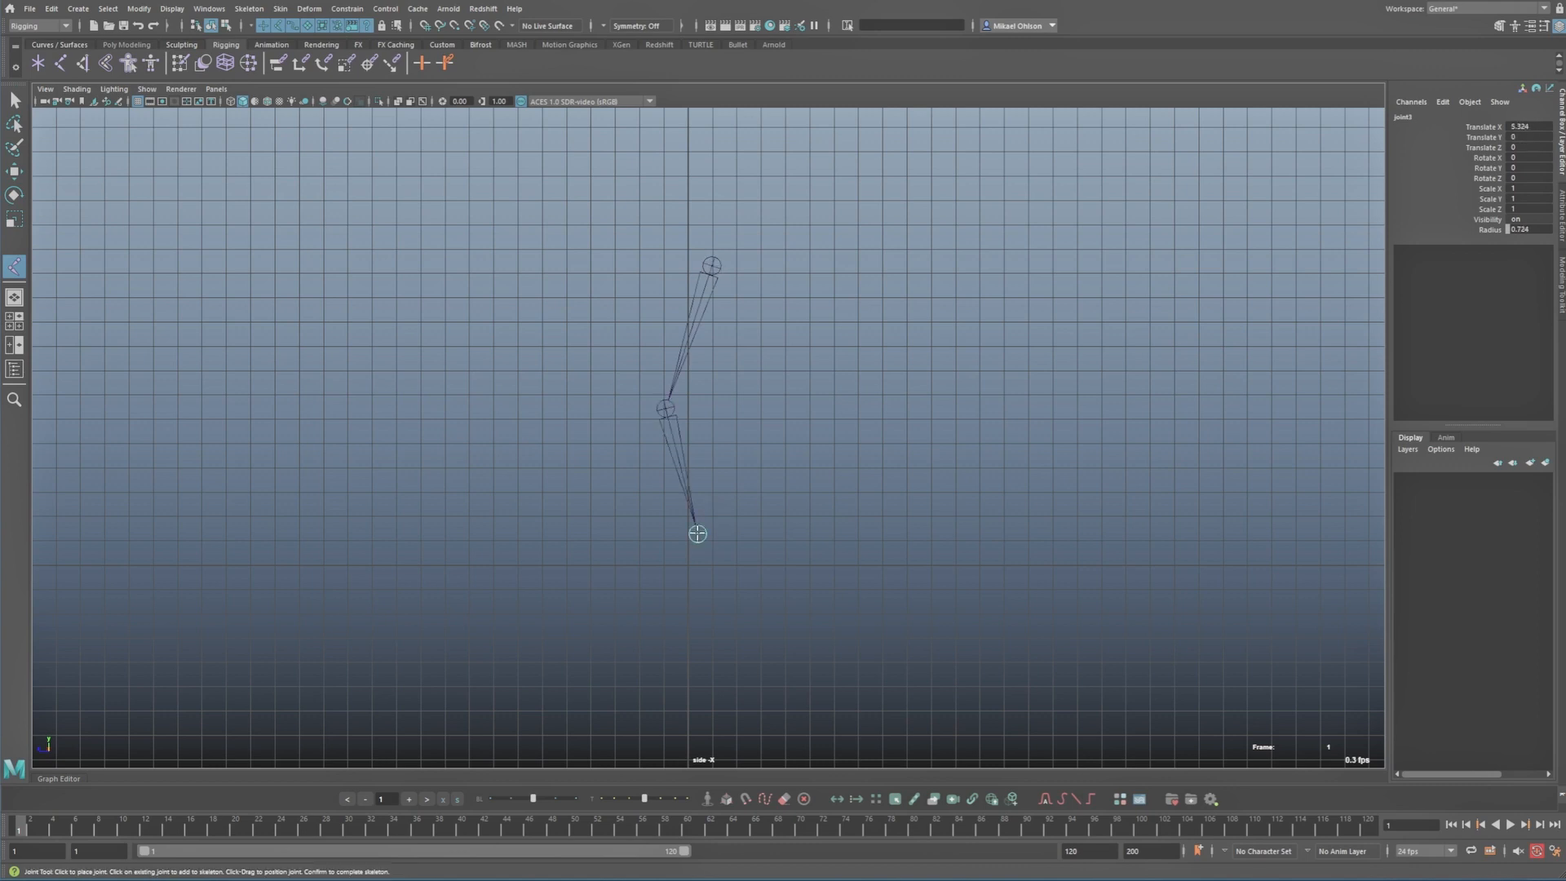
click(663, 565)
click(617, 565)
key(Return)
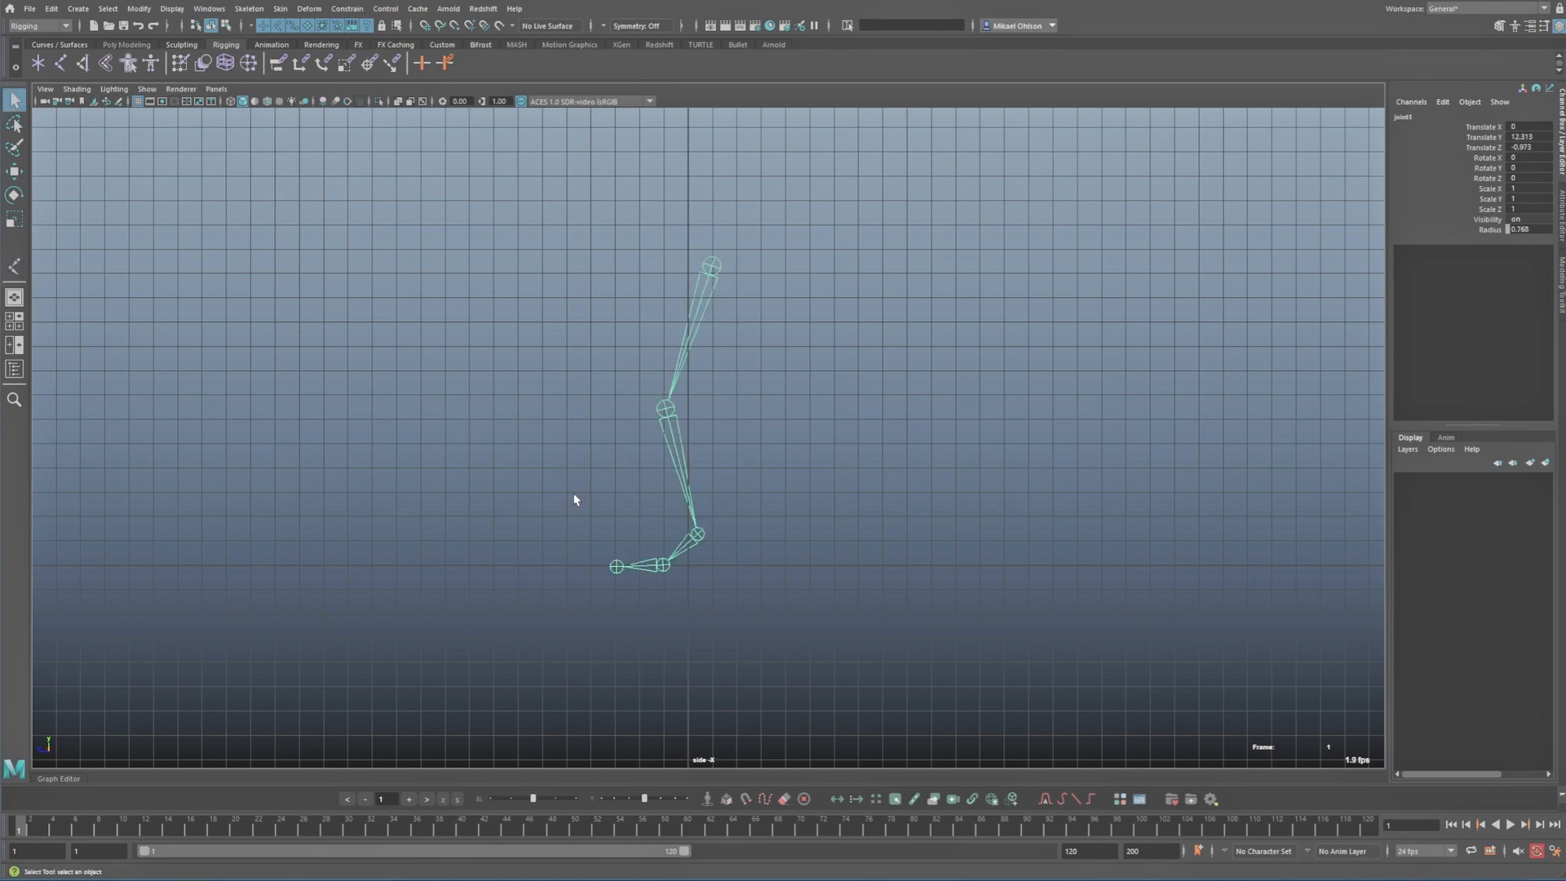
Step: Display the local rotation axes of the leg joints in component selection mode, in the perspective view
key(space)
key(space)
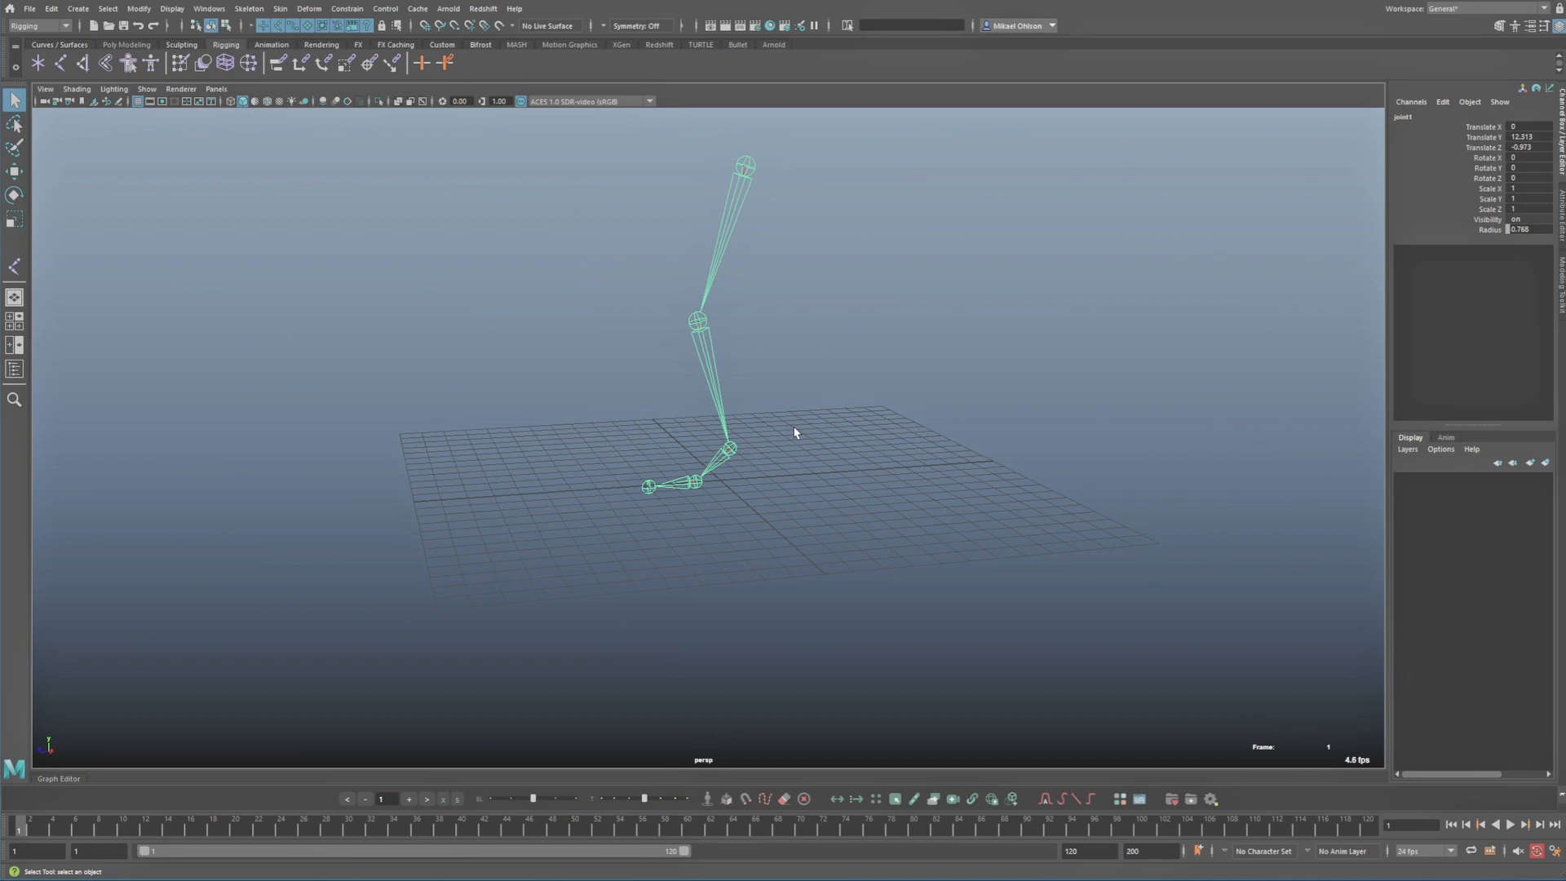
click(801, 379)
click(741, 180)
key(F8)
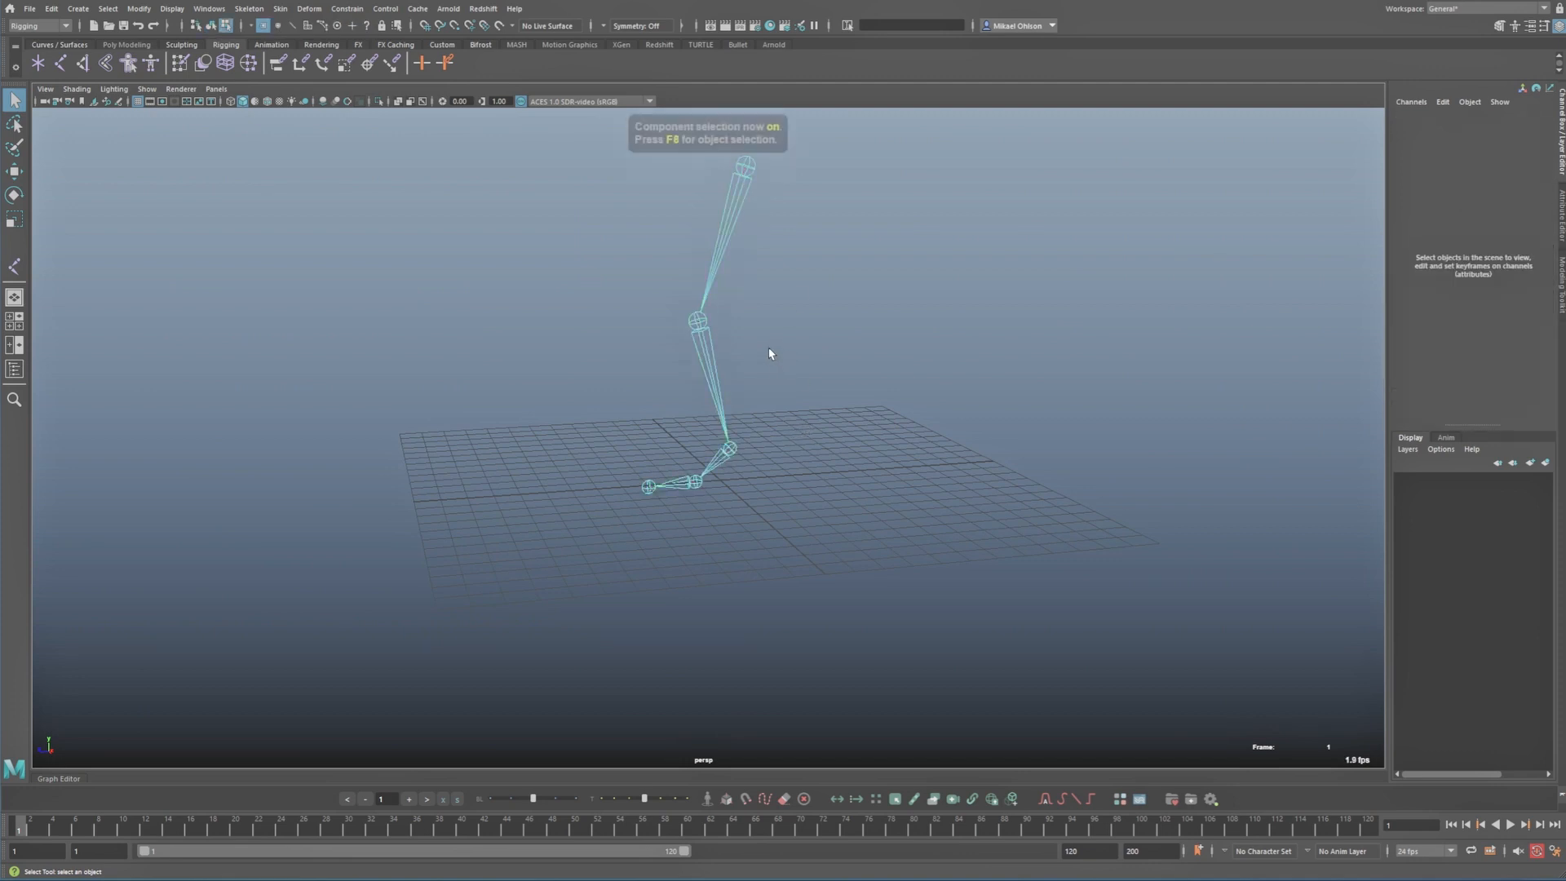
click(368, 27)
alt+drag(762, 438, 822, 447)
alt+drag(755, 489, 663, 512)
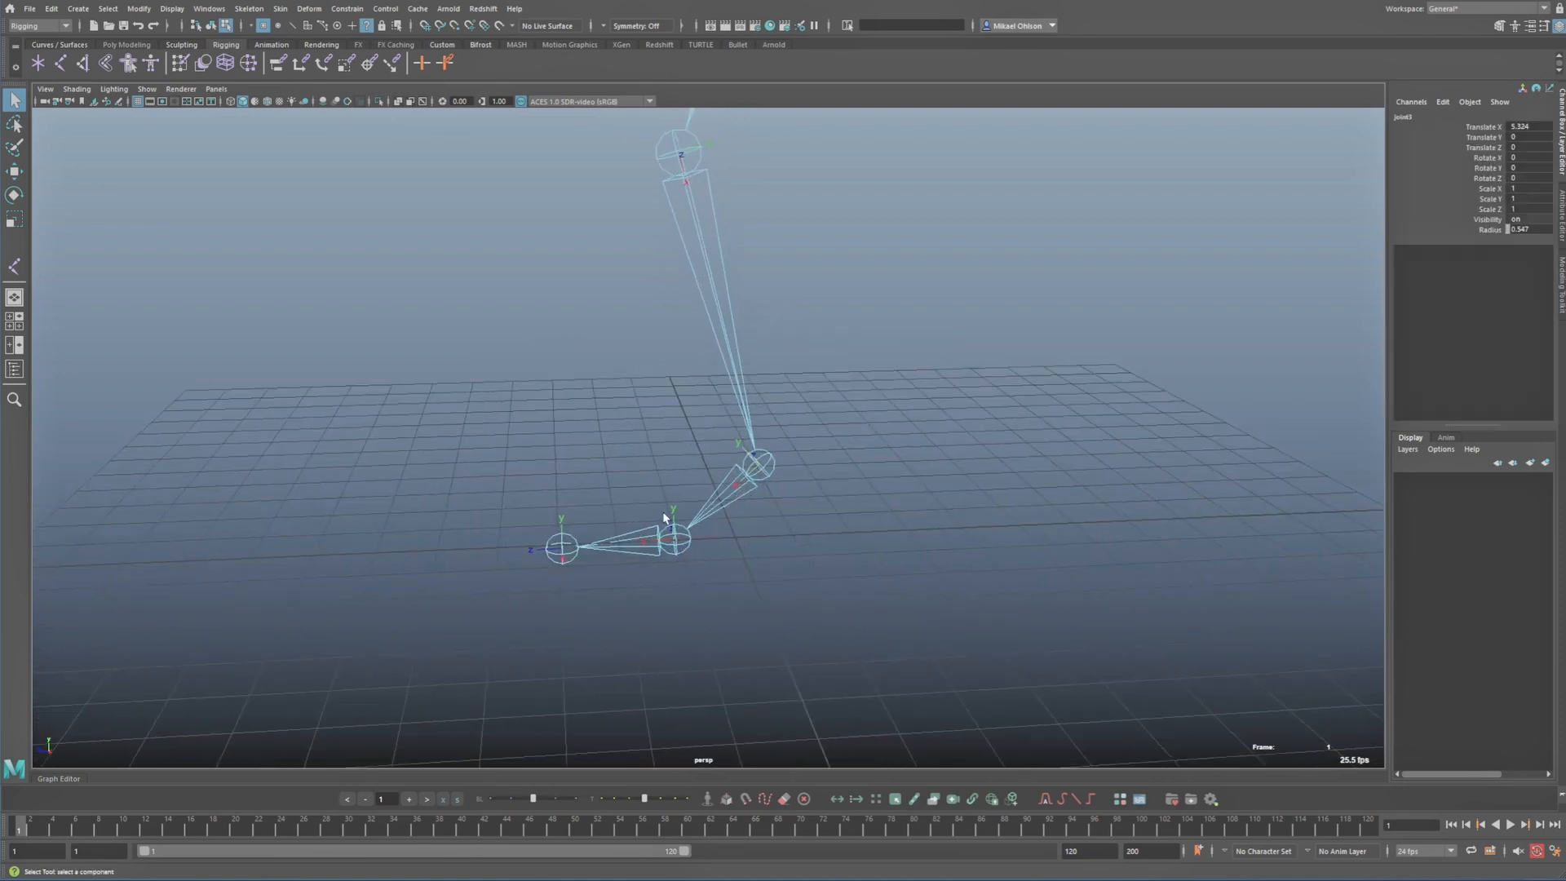
Step: Rotate the ankle joint's local rotation axis in the side view so its Y axis points straight up
alt+drag(704, 575, 766, 512)
click(769, 470)
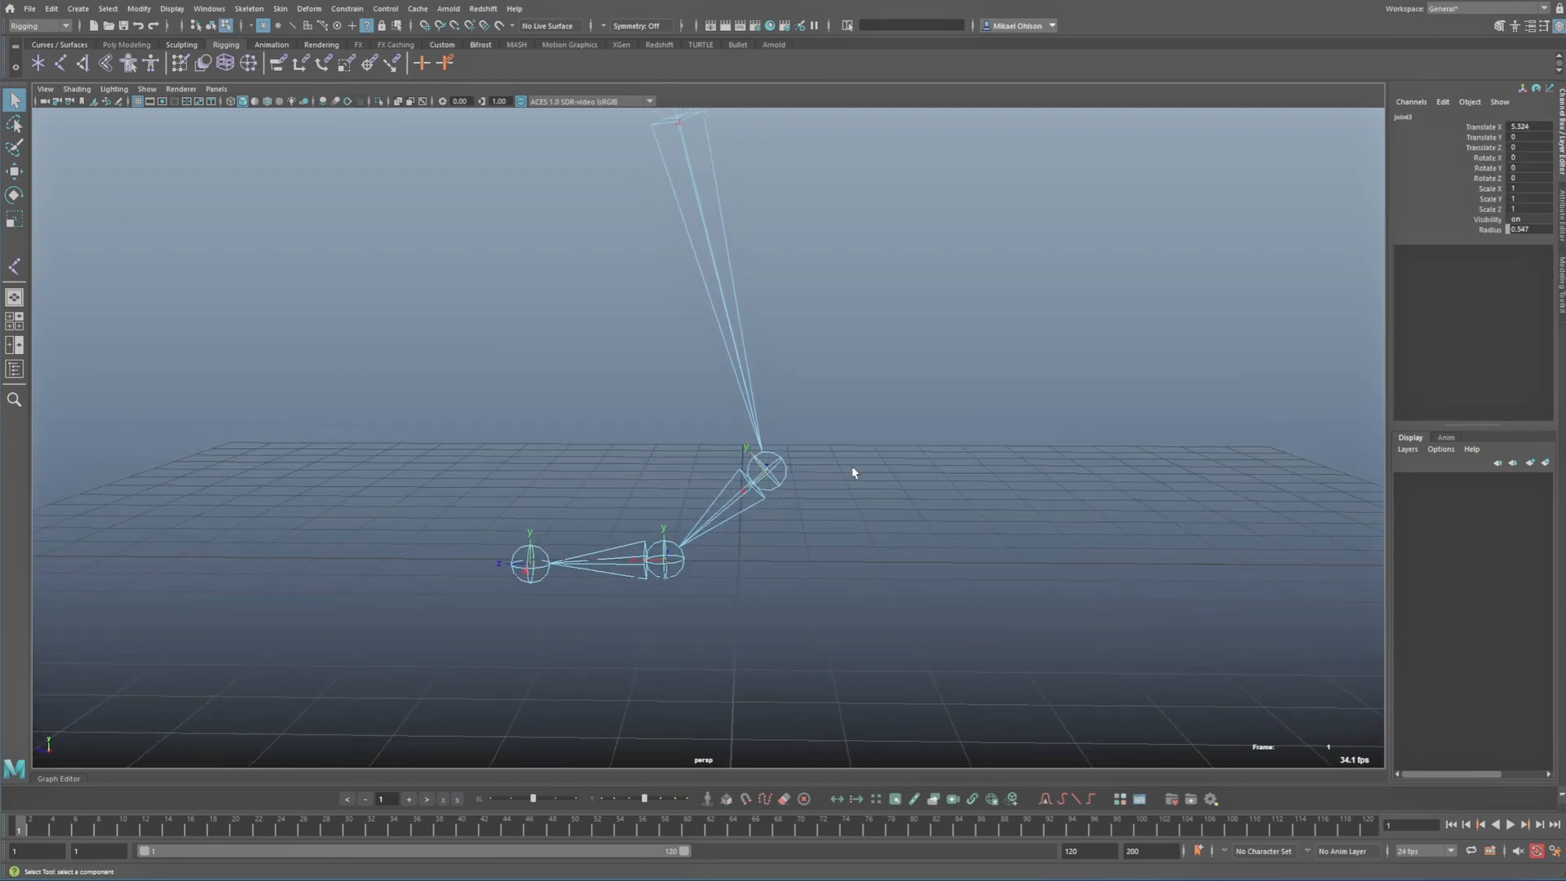
key(space)
key(space)
alt+right_drag(685, 490, 650, 654)
alt+middle_drag(650, 653, 662, 374)
alt+right_drag(662, 374, 661, 365)
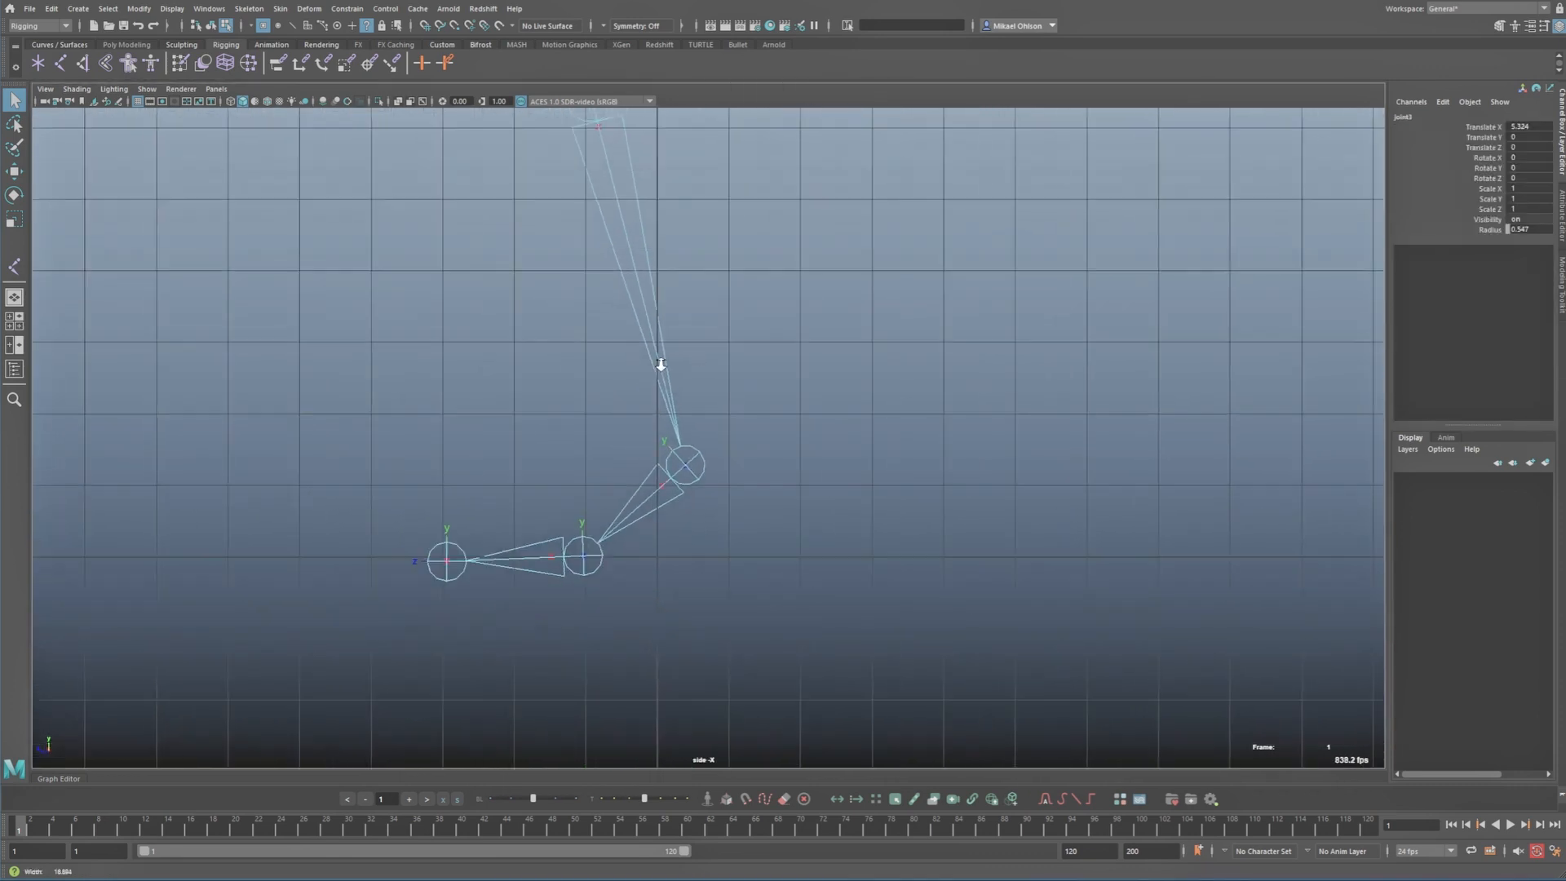
scroll(661, 364, down, 1)
key(e)
drag(678, 346, 745, 383)
key(q)
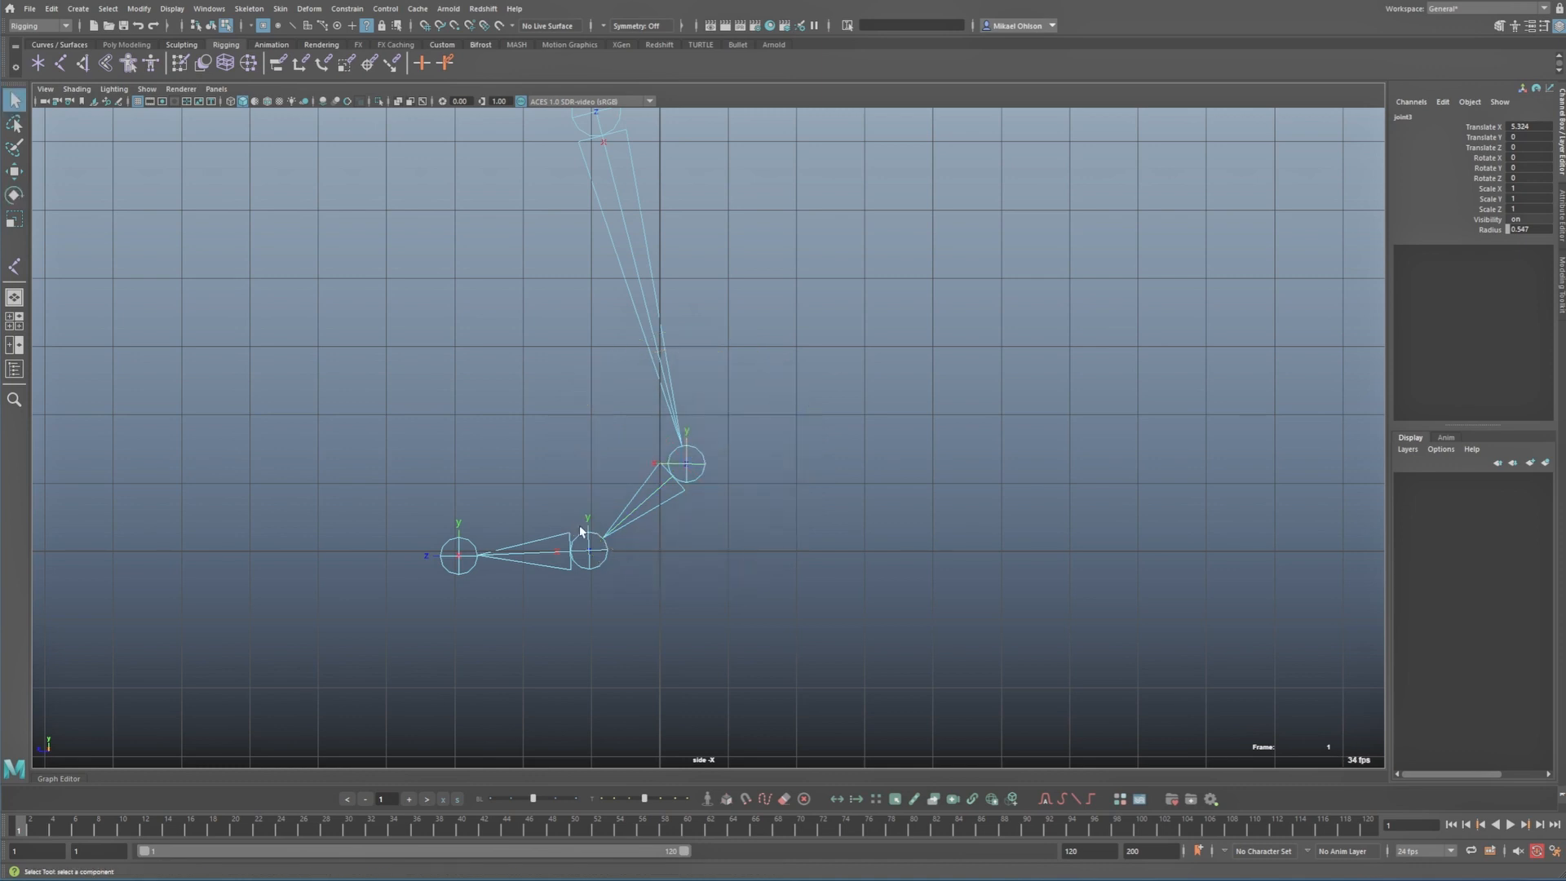
Step: Adjust the ball joint's local rotation axis in the side view to straighten it
alt+middle_drag(601, 581, 647, 511)
alt+right_drag(647, 511, 978, 530)
alt+middle_drag(979, 530, 1029, 511)
key(e)
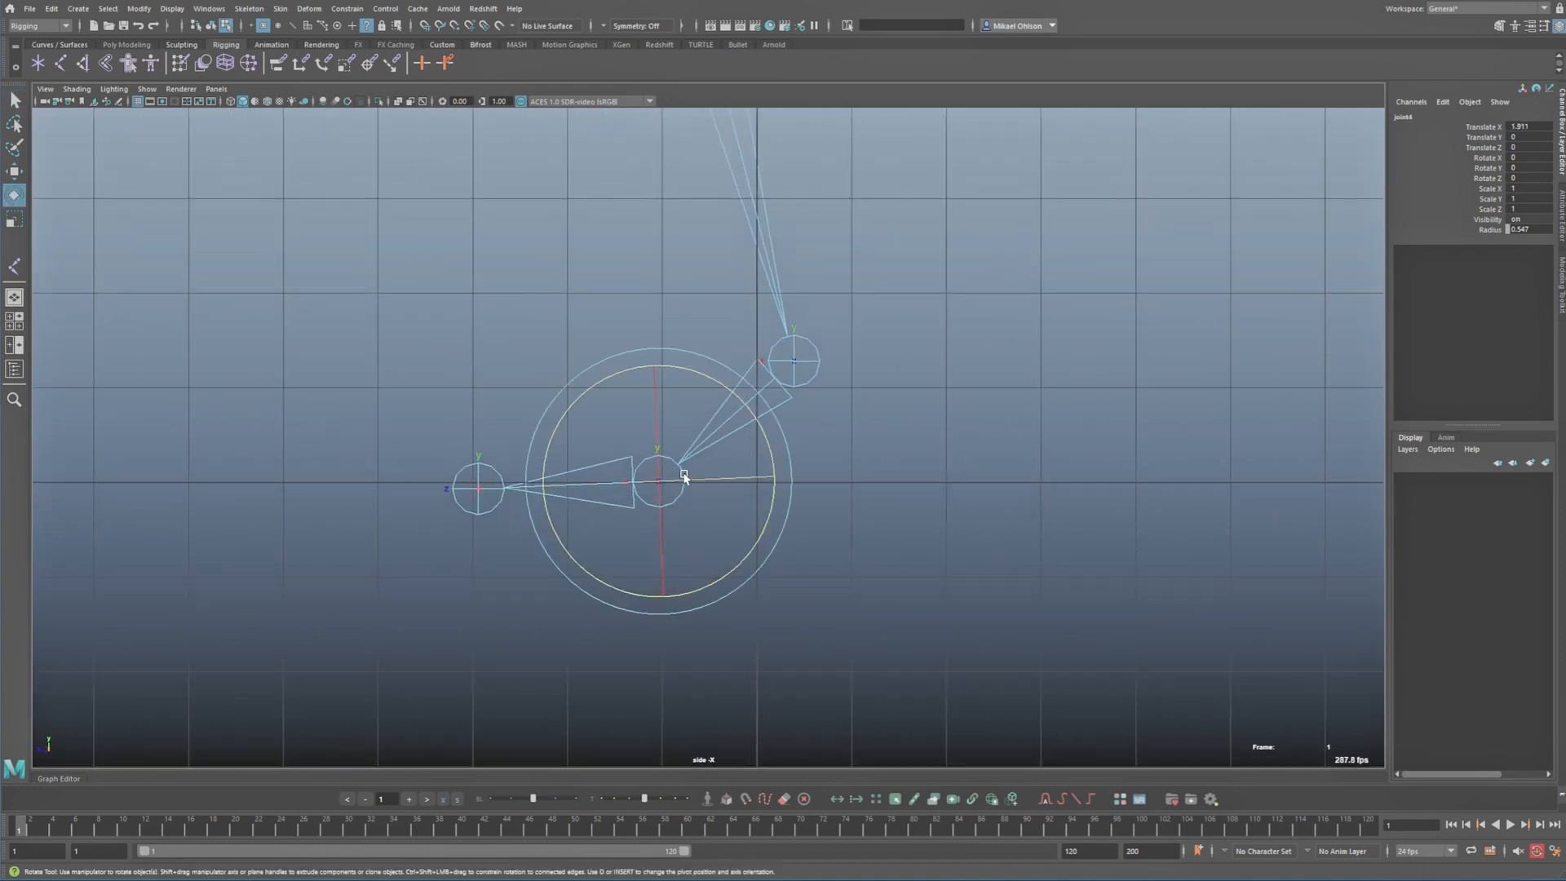
middle_drag(923, 418, 931, 422)
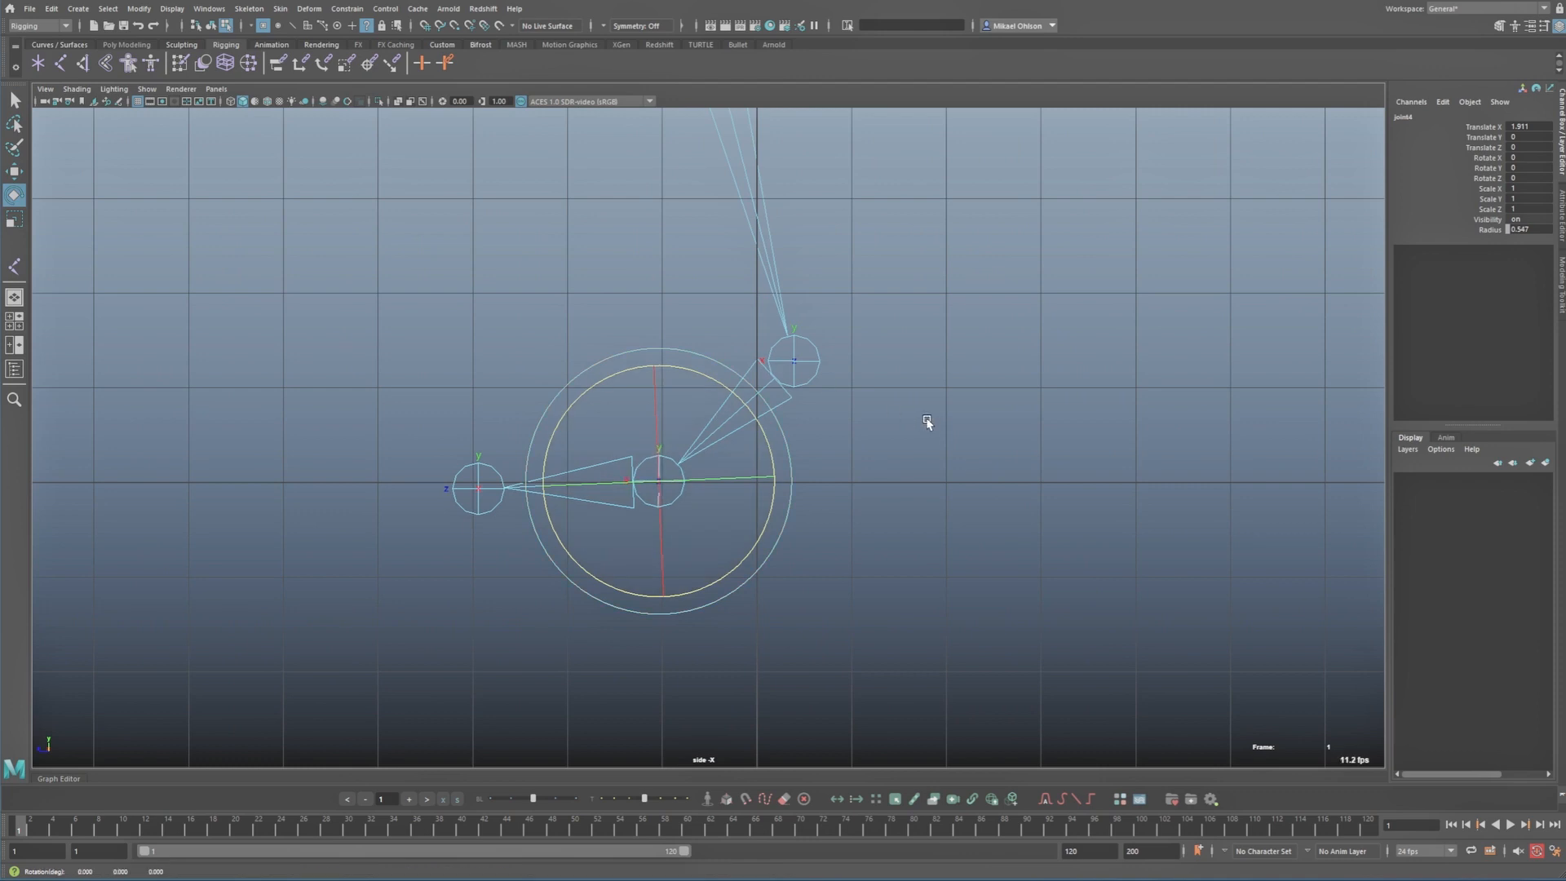
click(928, 422)
key(q)
Step: Check the joint axes in the perspective view and return to object selection mode
key(space)
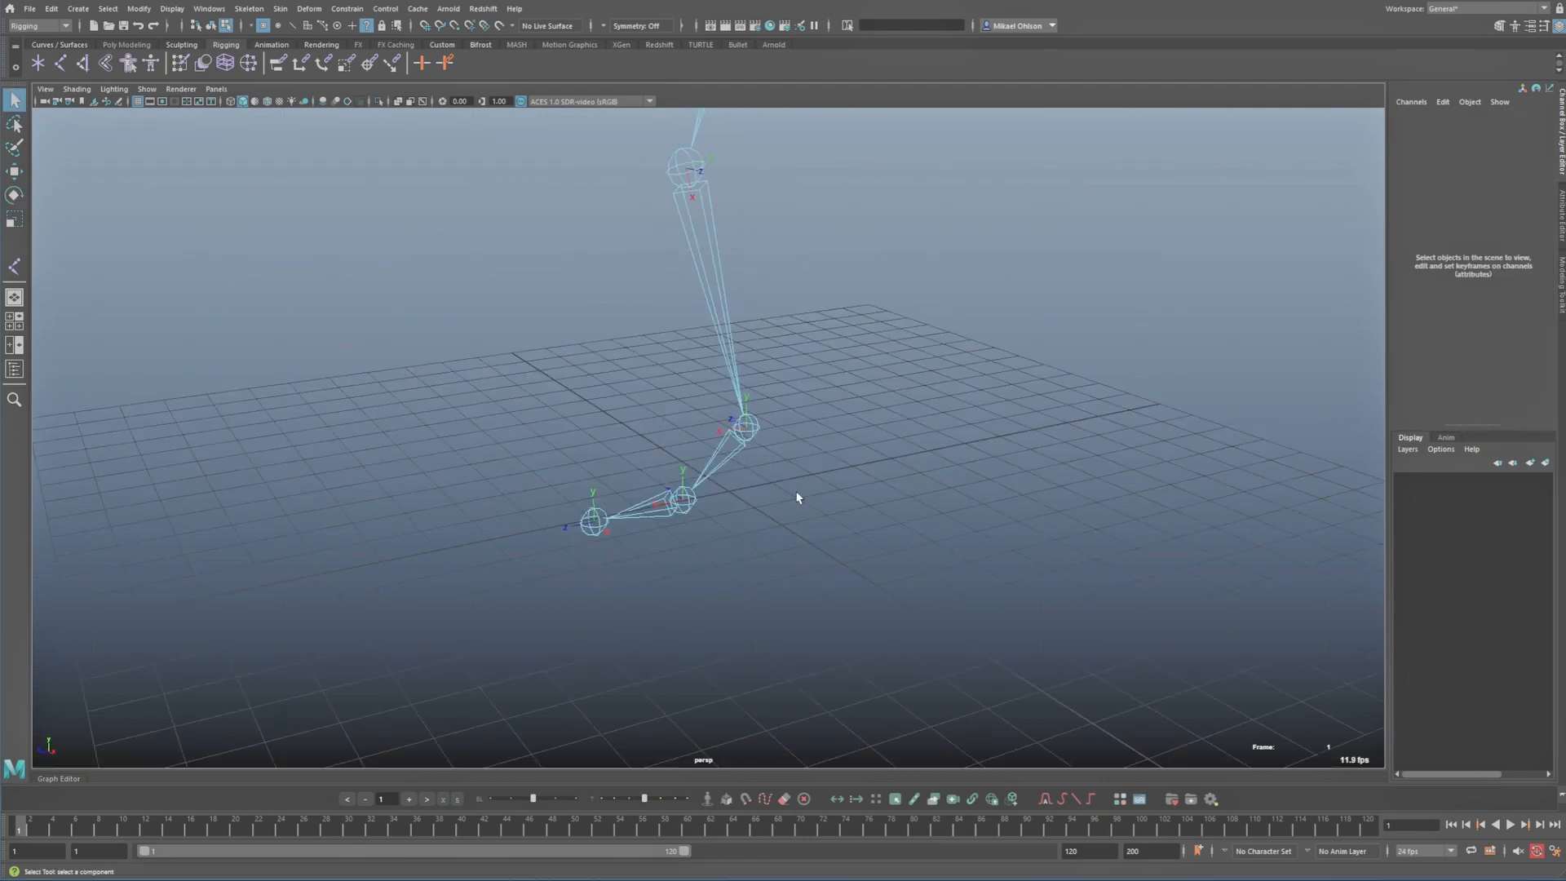
mouse_move(798, 497)
alt+mouse_down()
mouse_move(733, 430)
mouse_move(799, 493)
alt+mouse_up()
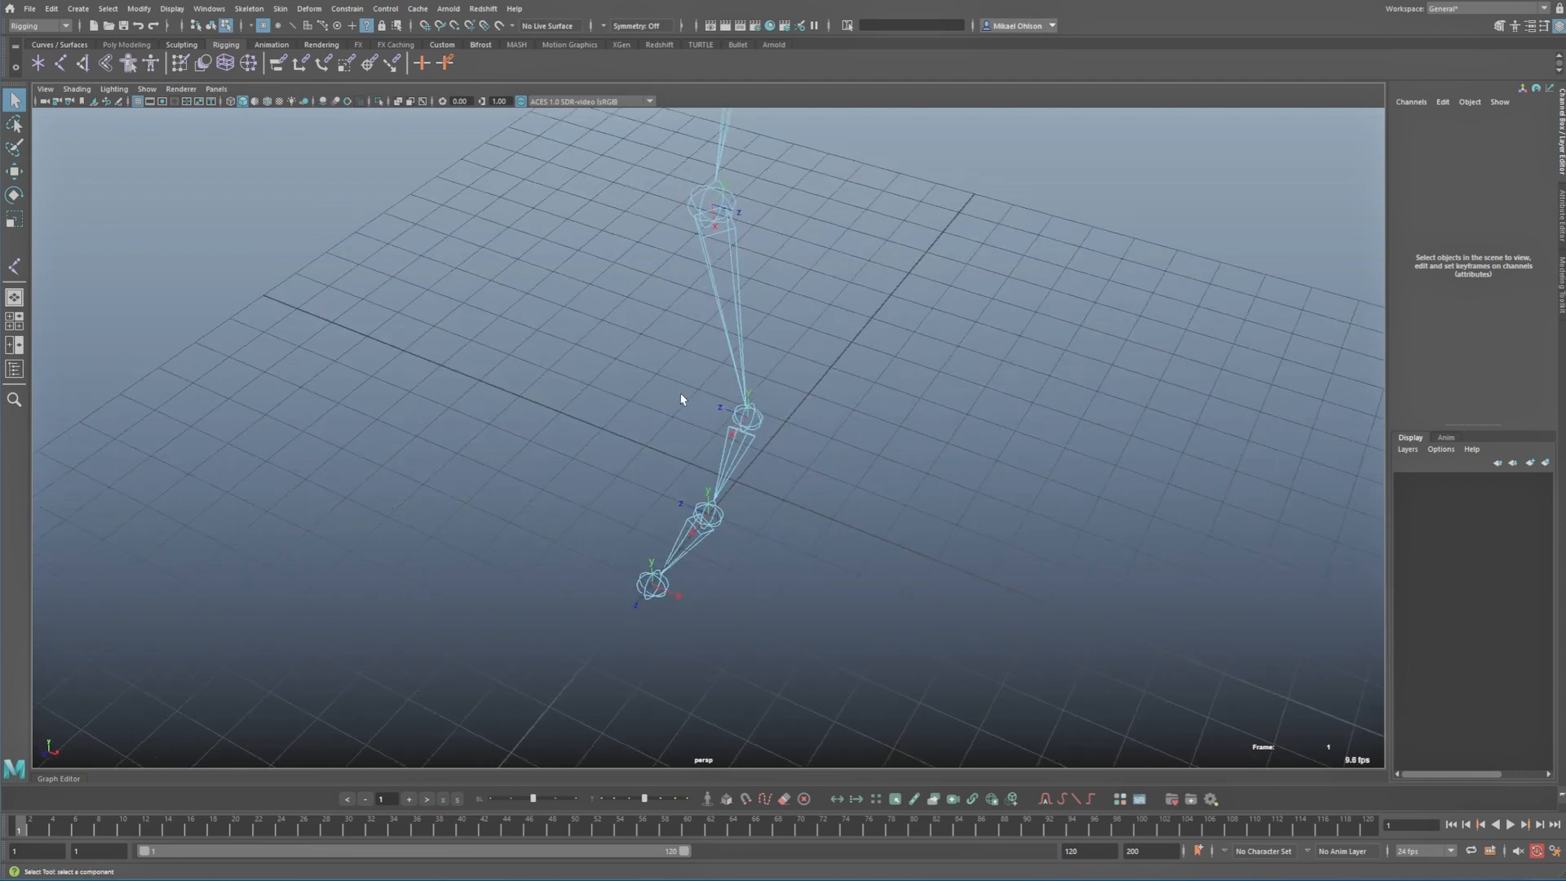
alt+drag(682, 399, 804, 457)
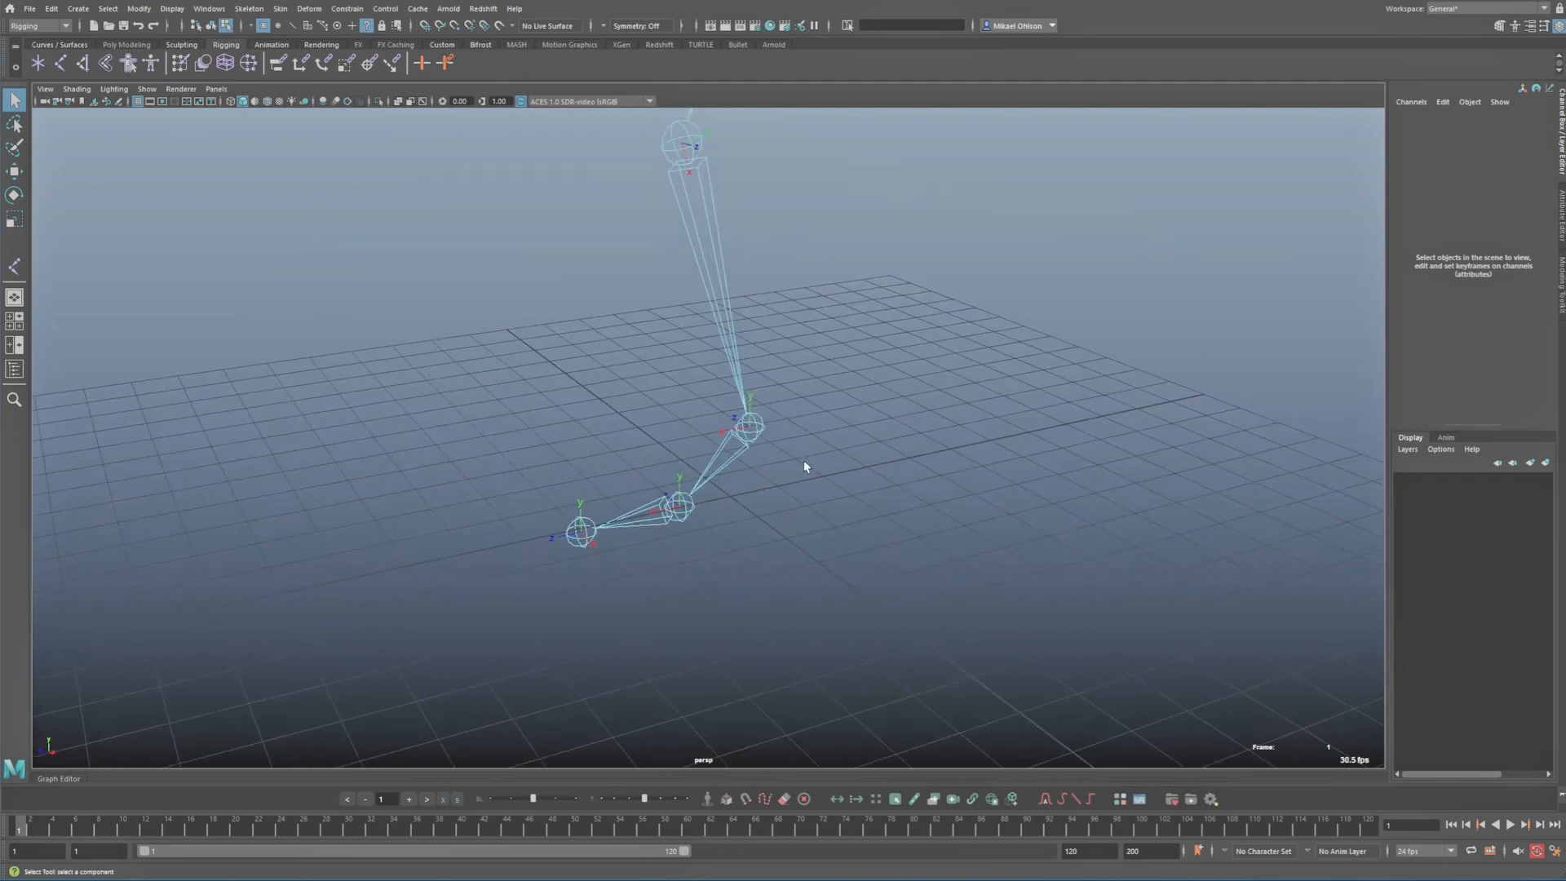
key(F8)
click(784, 442)
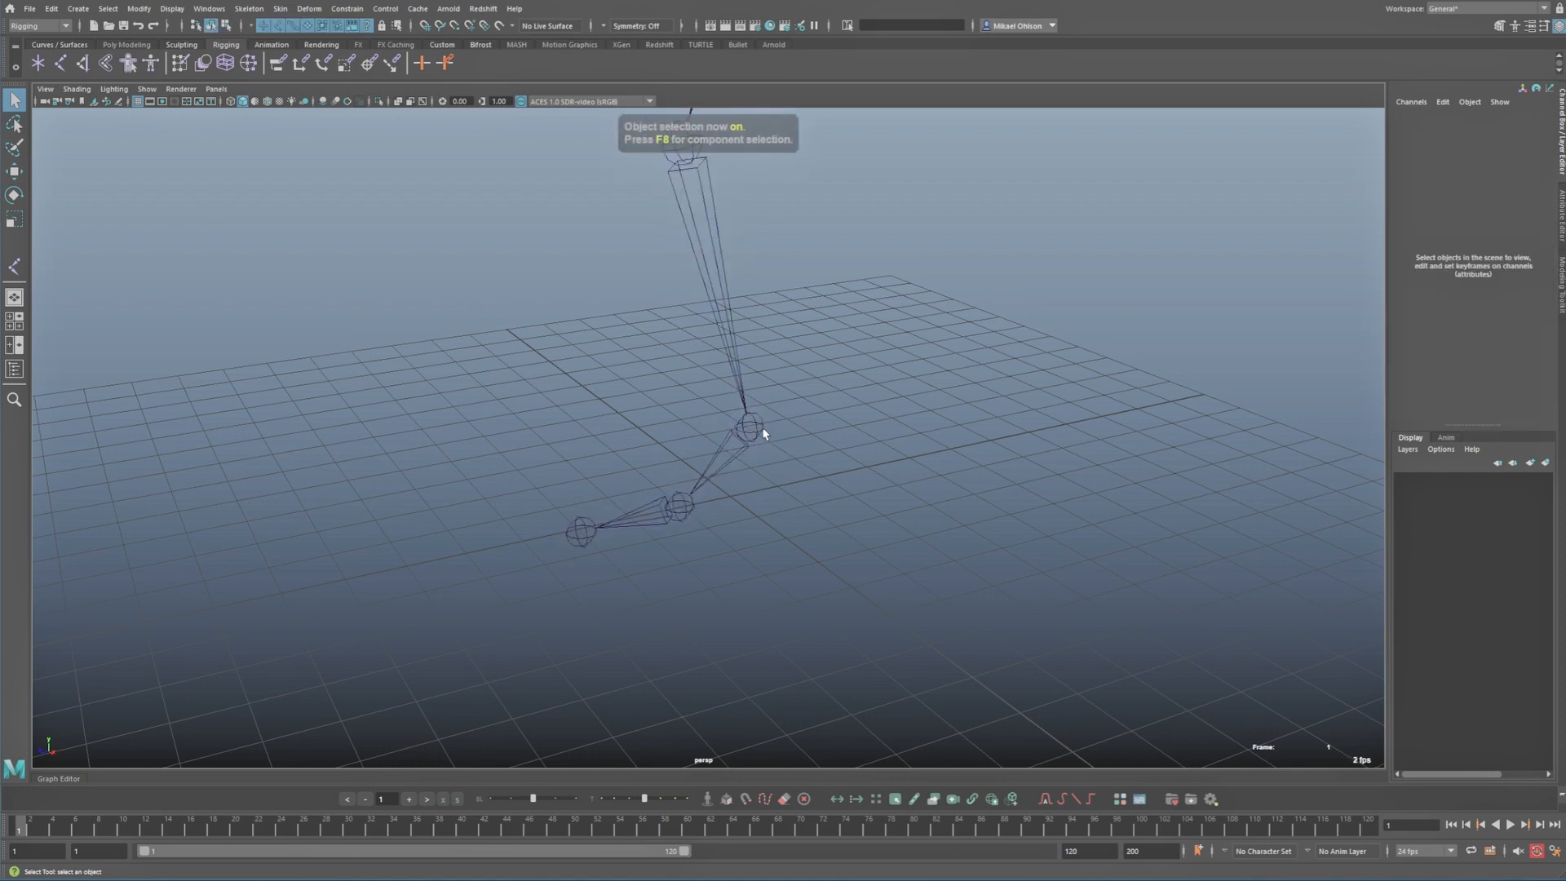
Step: Try rotating the ankle joint in the perspective view and undo the rotation
click(753, 426)
alt+drag(754, 431, 850, 483)
key(e)
key(ctrl+z)
alt+drag(752, 448, 818, 449)
key(q)
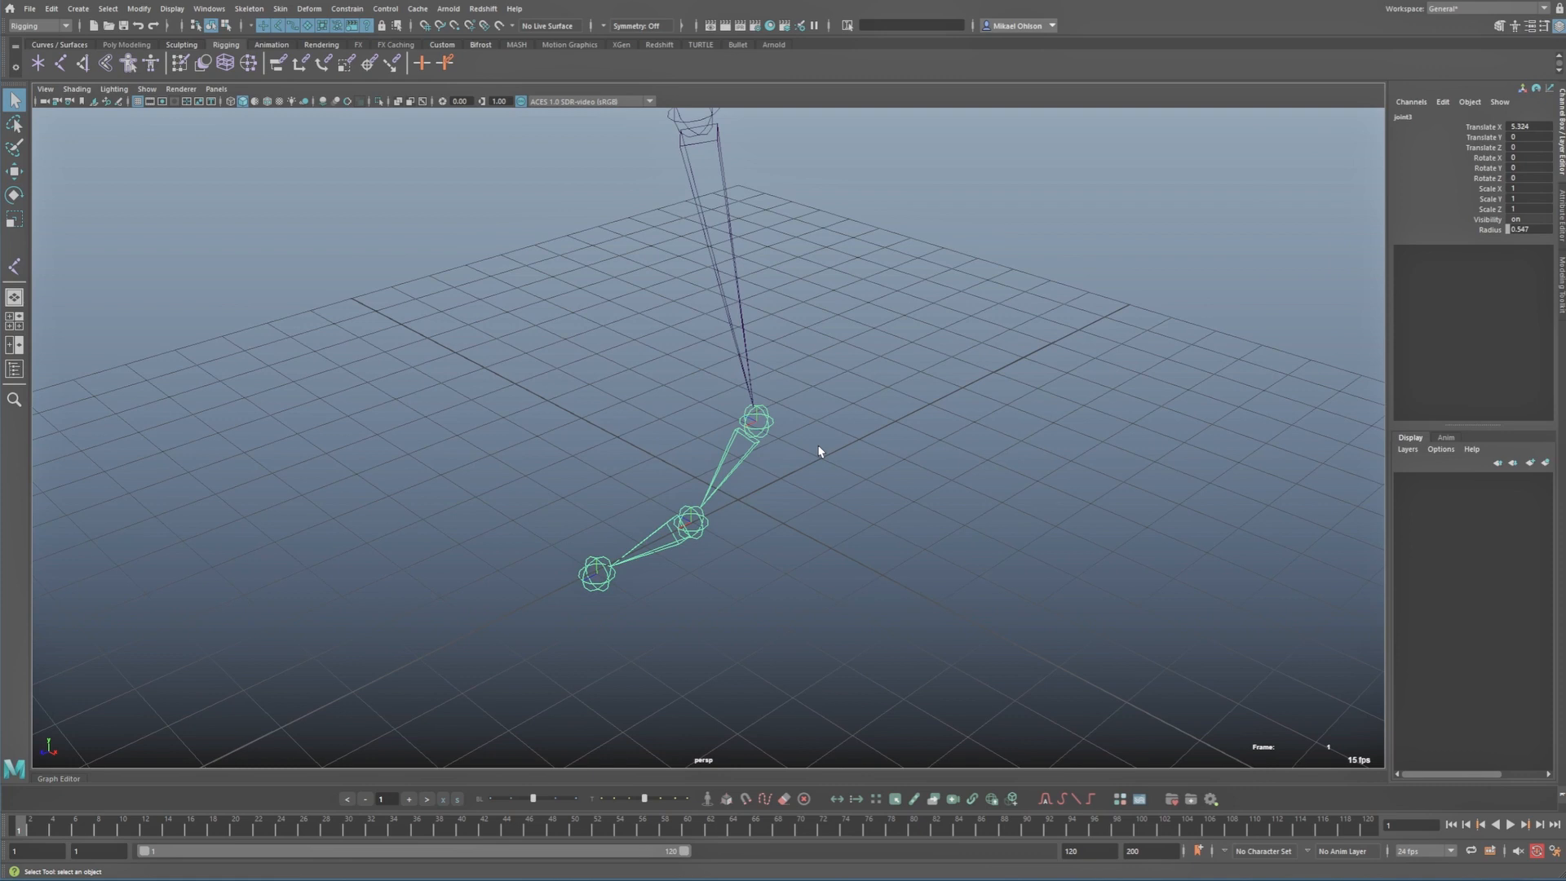
Step: Change the ankle joint's rotate order to zxy
key(ctrl+a)
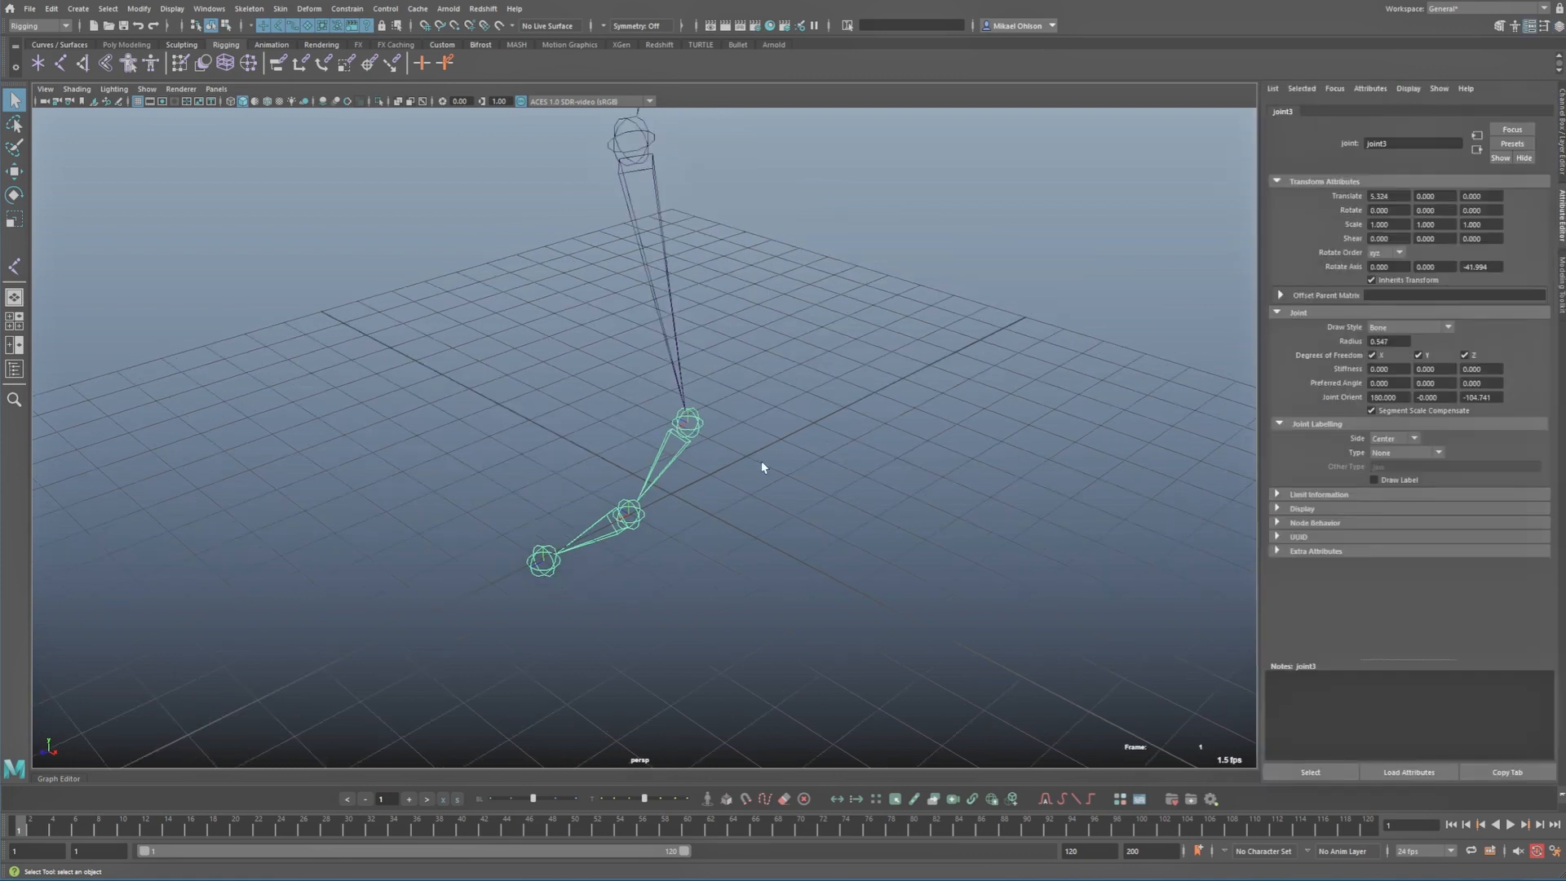
alt+drag(763, 467, 768, 460)
click(1392, 254)
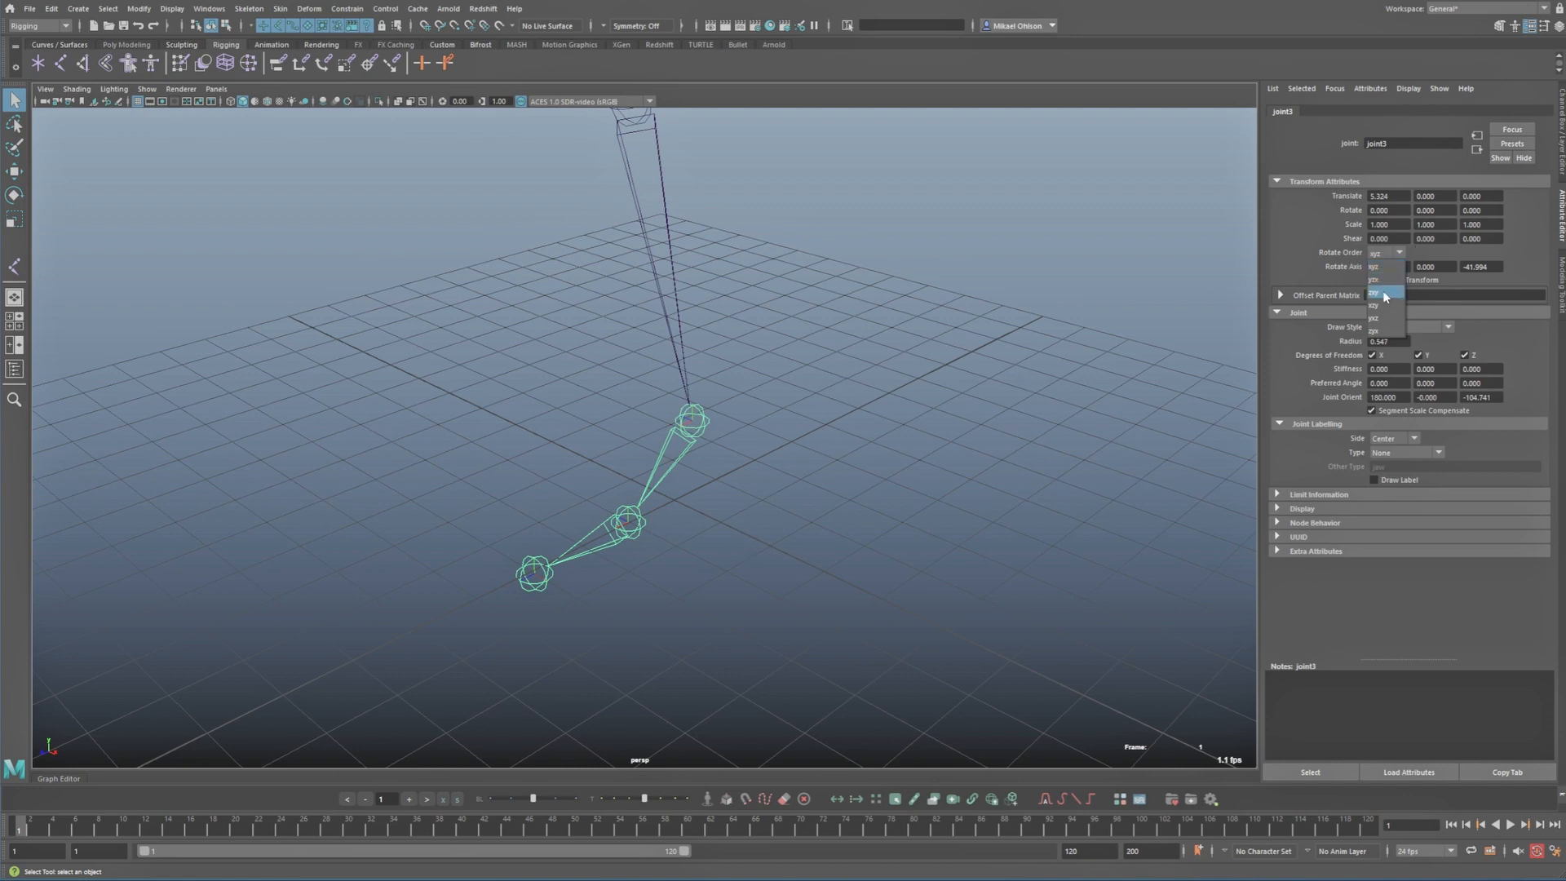
scroll(711, 470, down, 2)
key(e)
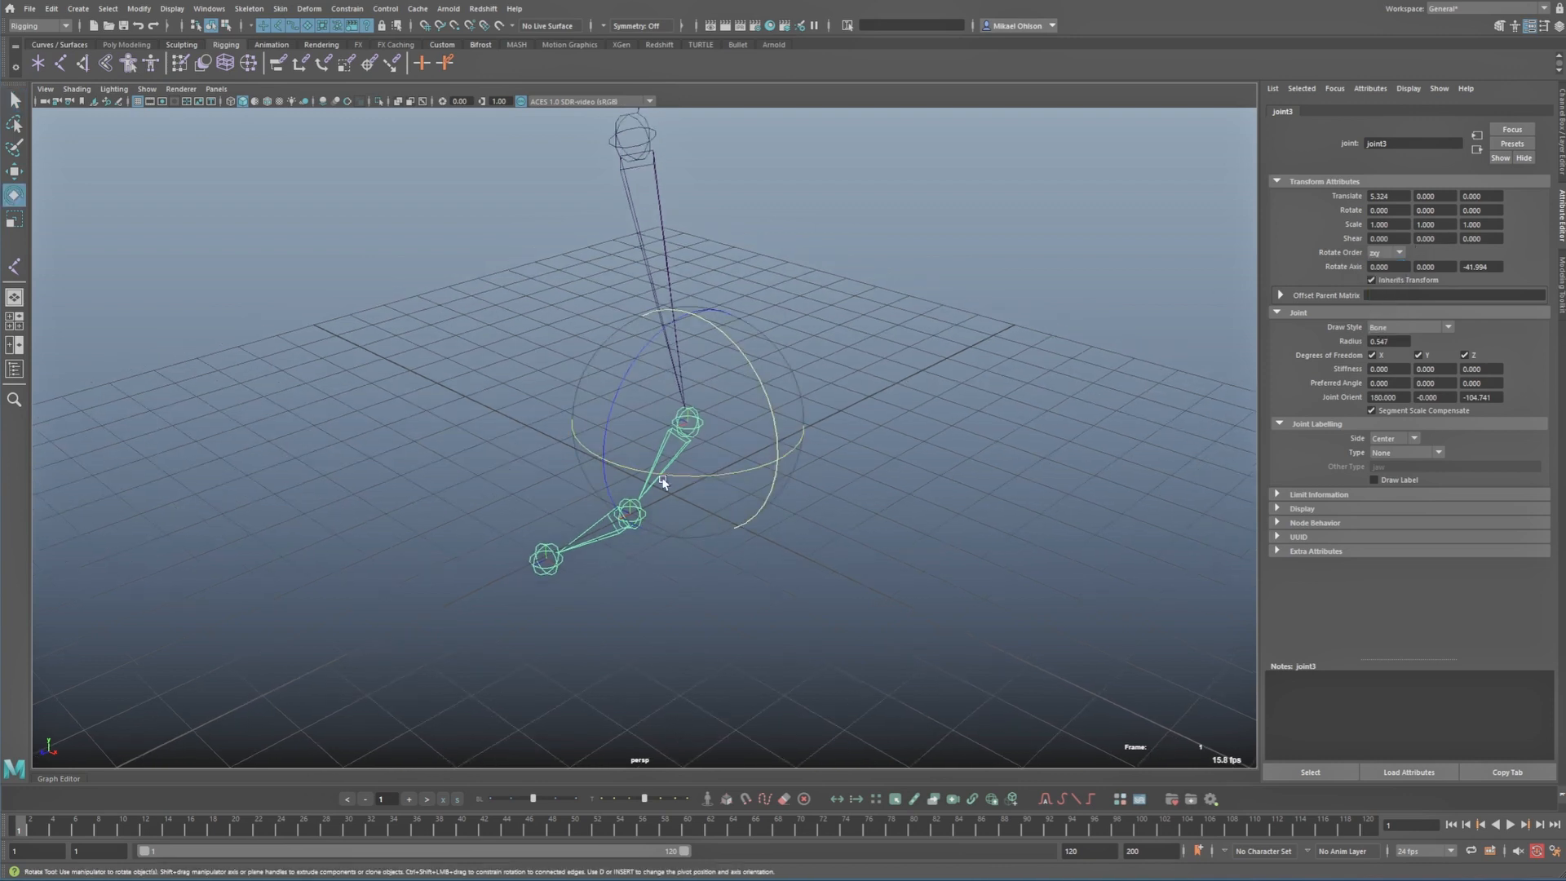
Step: Test the ankle joint's rotation with the new rotate order and undo it
drag(658, 473, 719, 554)
key(ctrl+z)
key(ctrl+z)
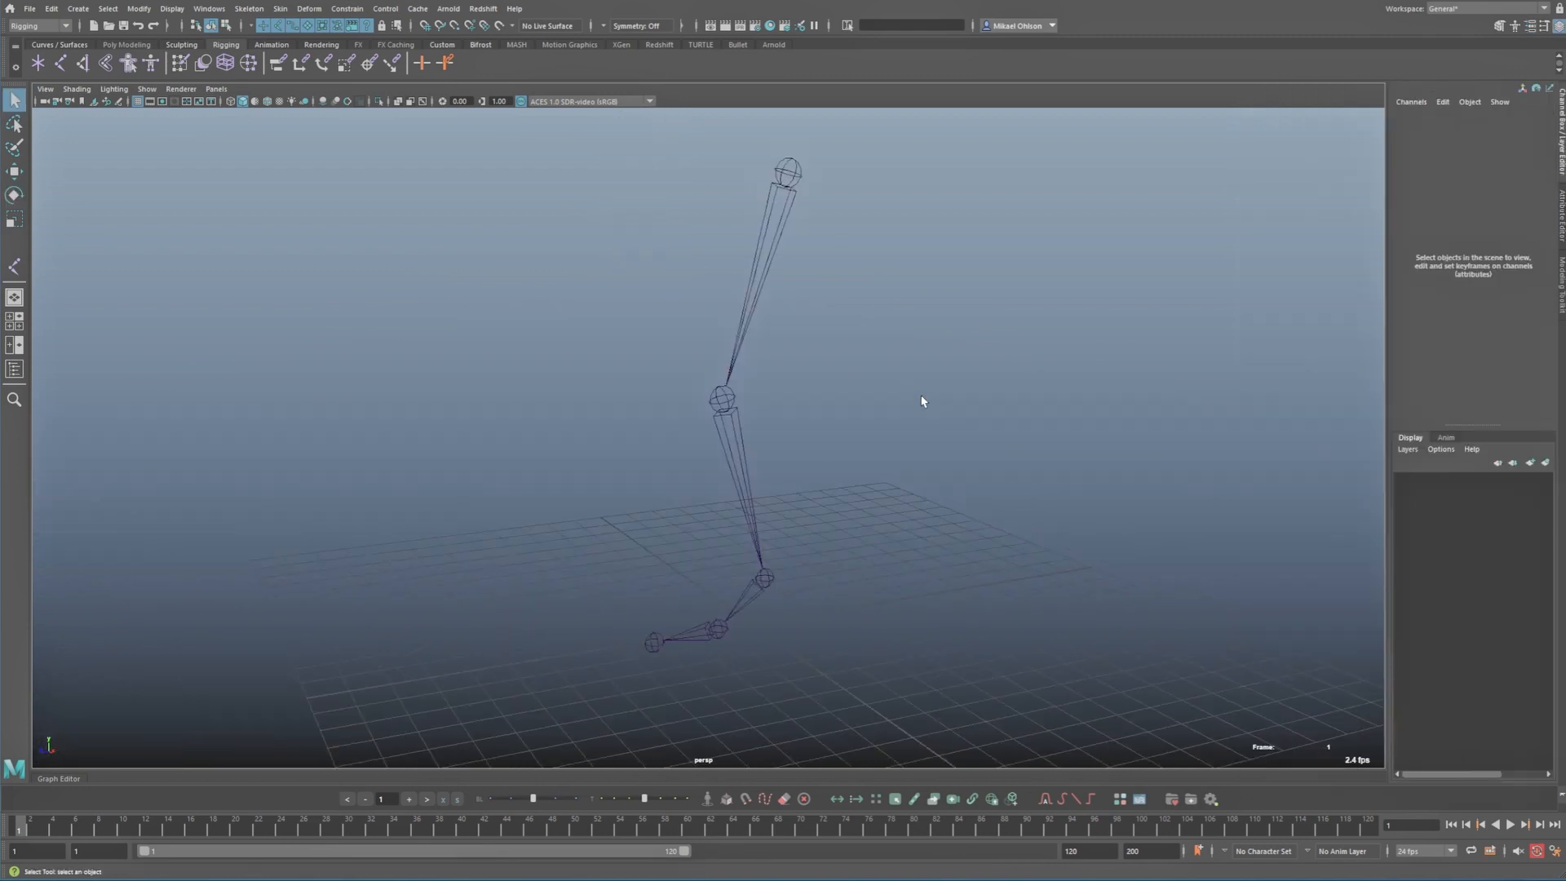
Step: Rename the uppermost joint of the leg chain as thigh_jnt
alt+drag(922, 402, 831, 354)
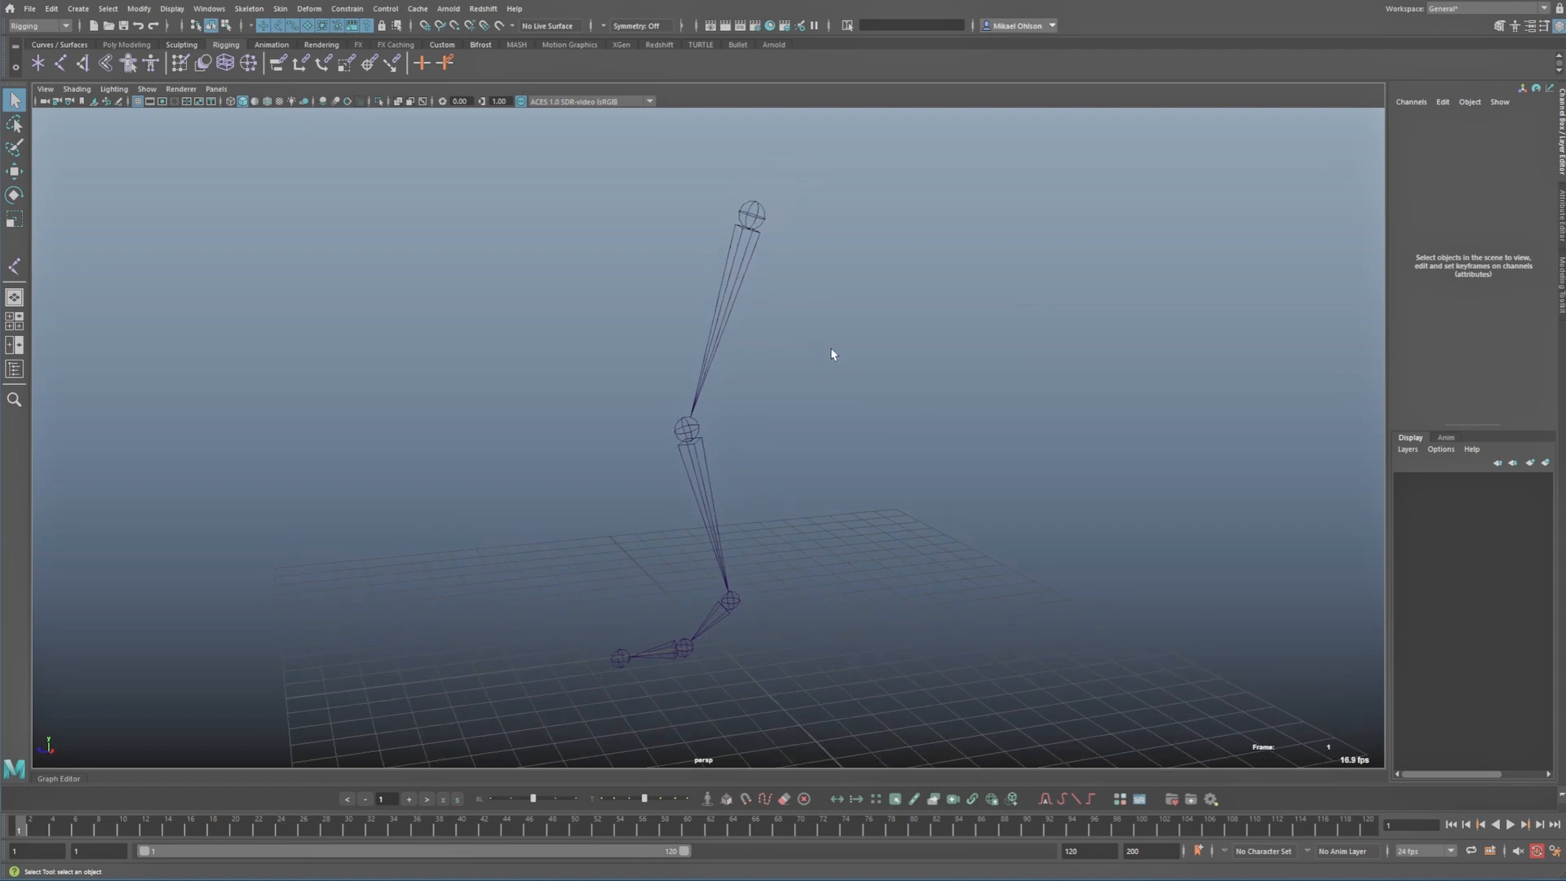
click(755, 216)
double_click(1418, 116)
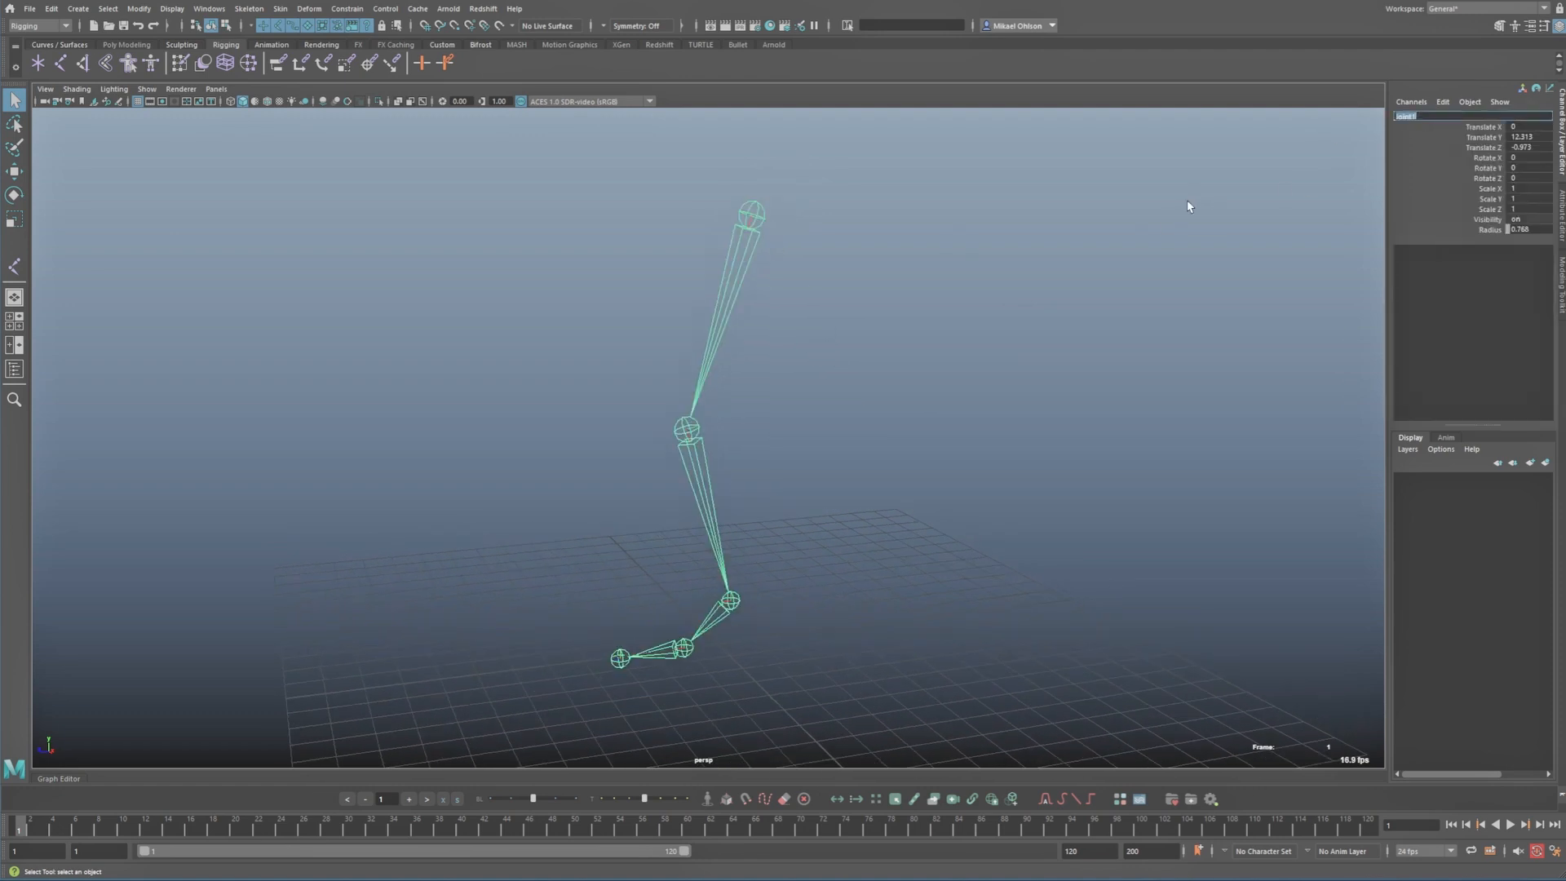
text(thigh_jnt)
key(Return)
click(1017, 392)
Step: Rename the knee joint as knee_jnt
click(690, 429)
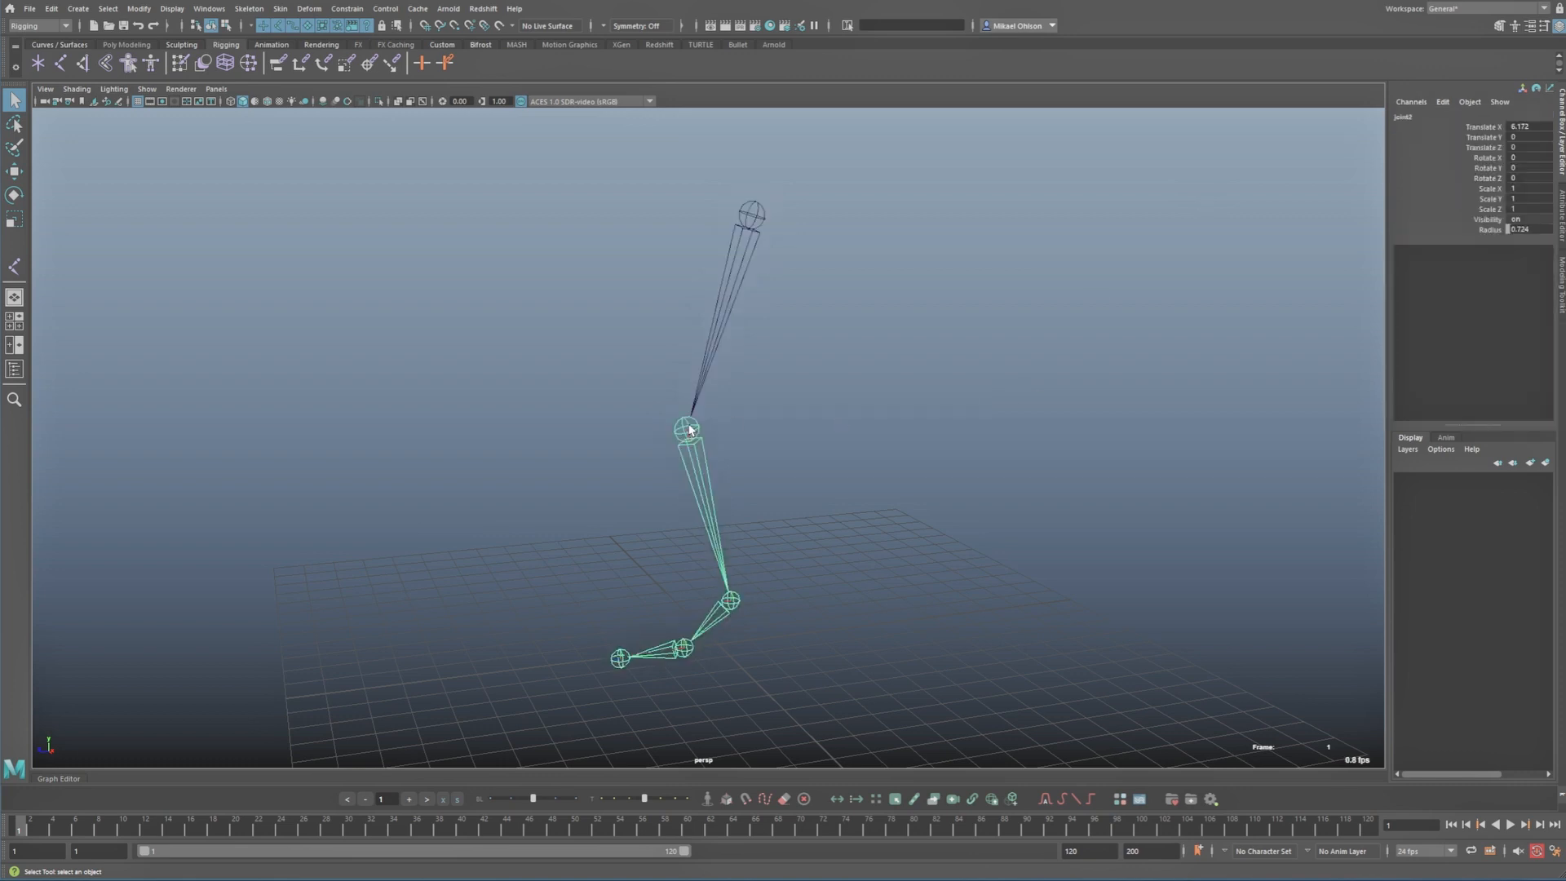
double_click(1410, 117)
text(knee_jnt)
key(Return)
click(858, 443)
Step: Rename the ankle joint as ankle_jnt
click(734, 599)
alt+middle_drag(767, 641, 775, 563)
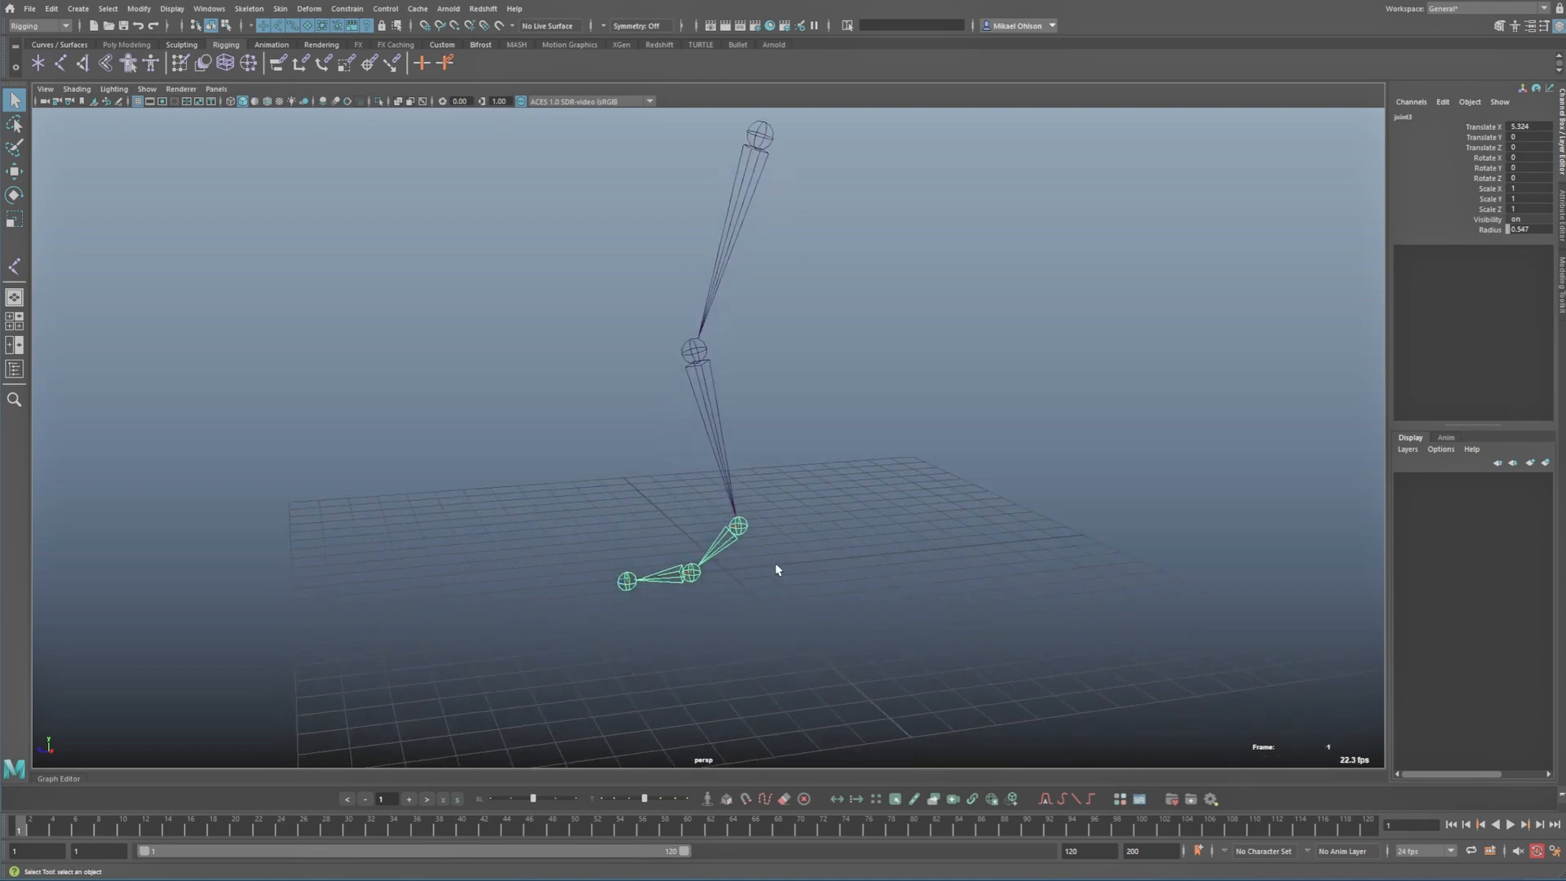
double_click(1411, 119)
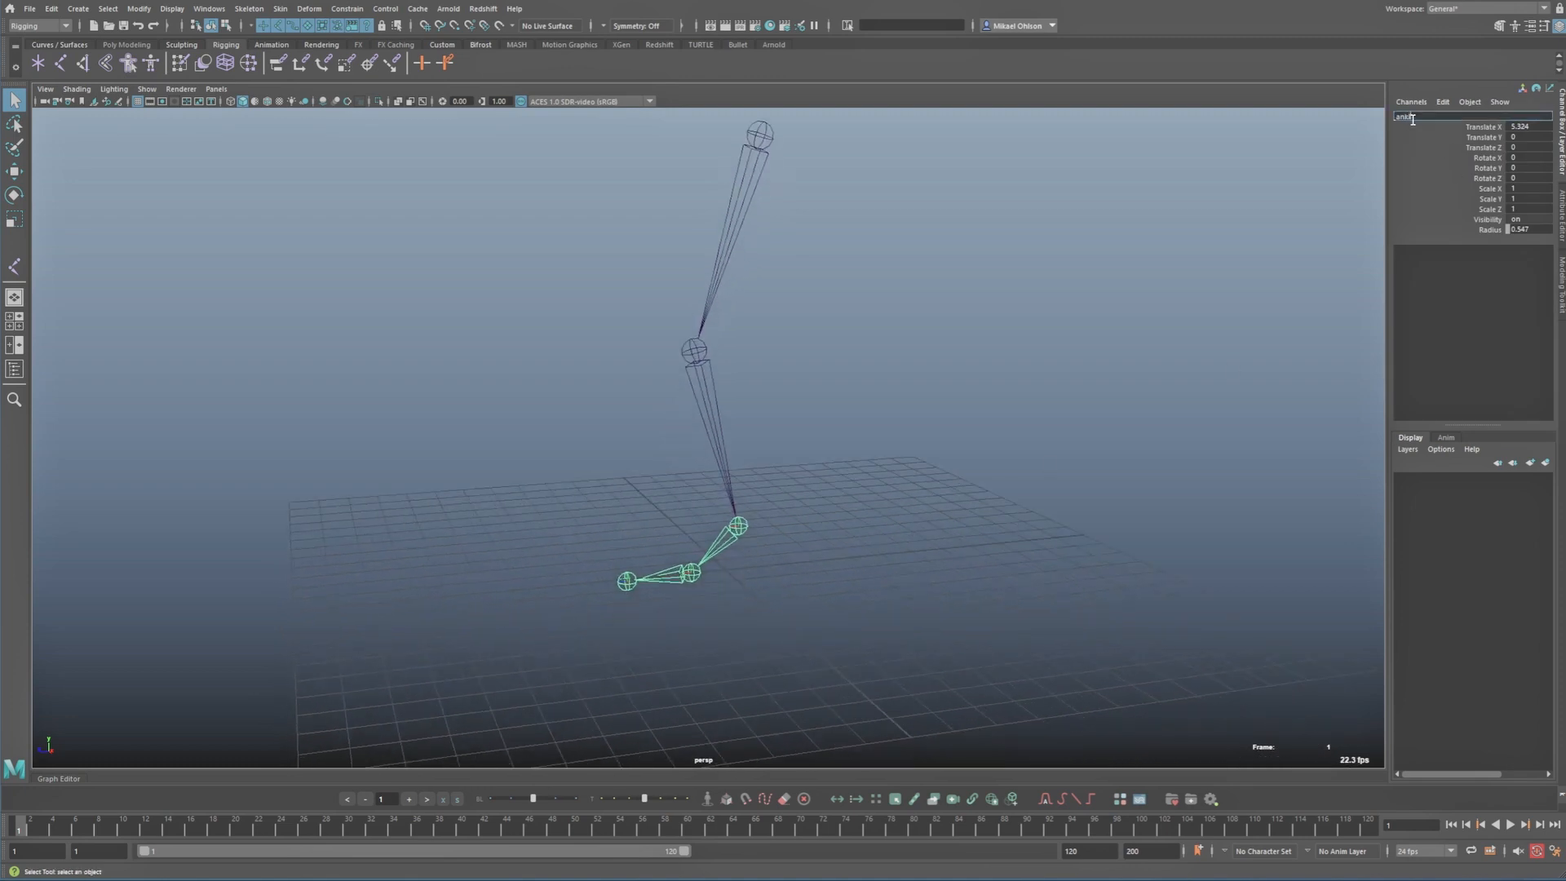
text(ankle_jnt)
key(Return)
Step: Rename the joint at the ball of the foot as toe_jnt
key(Down)
double_click(1418, 117)
text(toe_jnt)
key(Return)
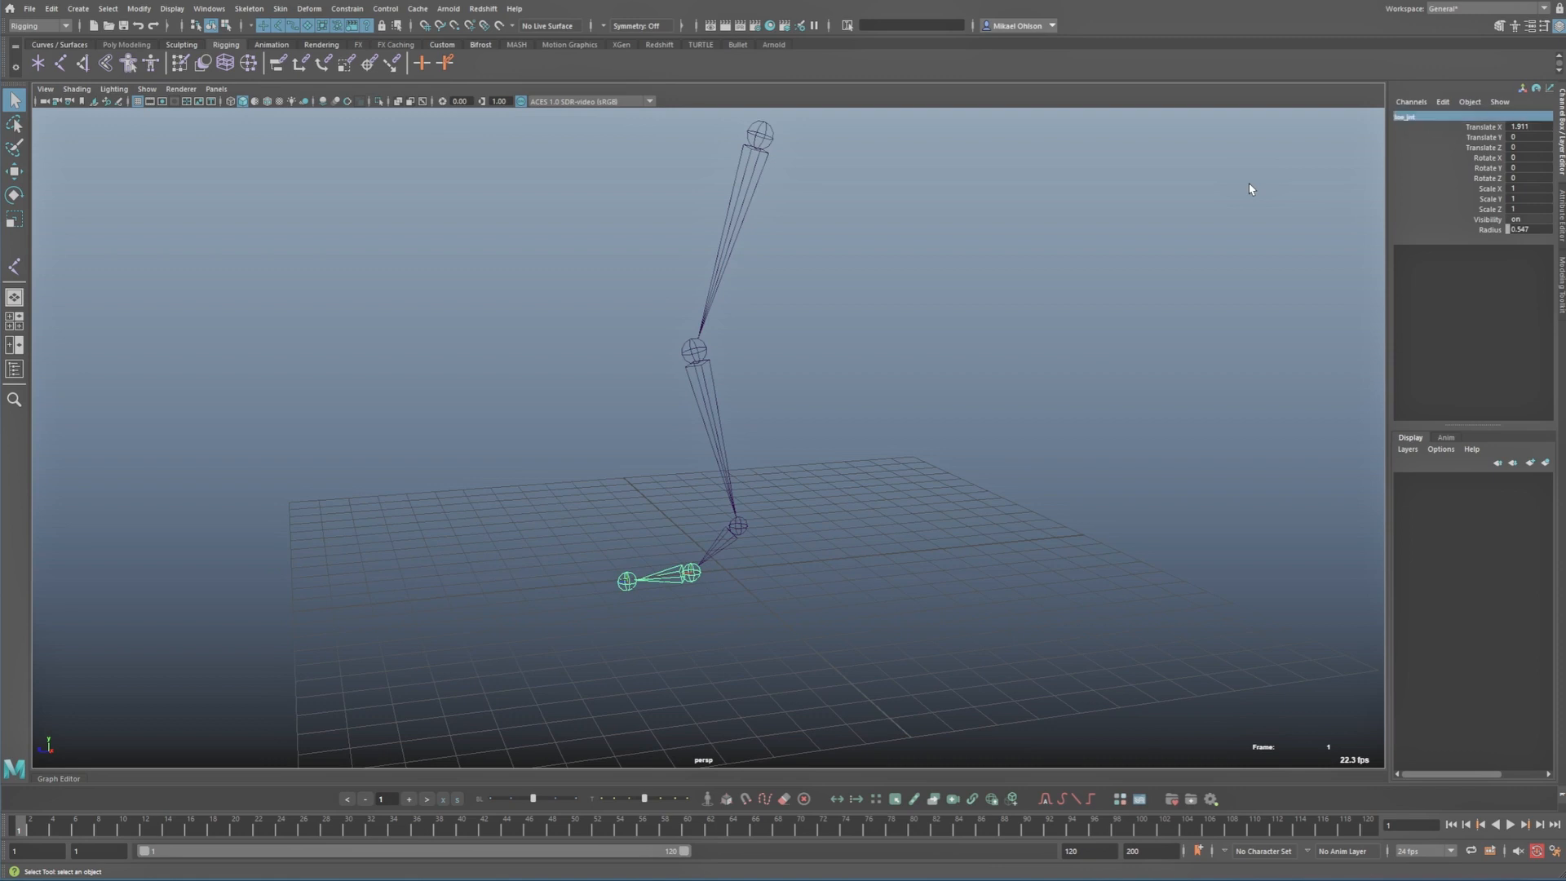
Step: Rename the last joint of the chain as toe_tip_jnt
click(628, 580)
double_click(1427, 118)
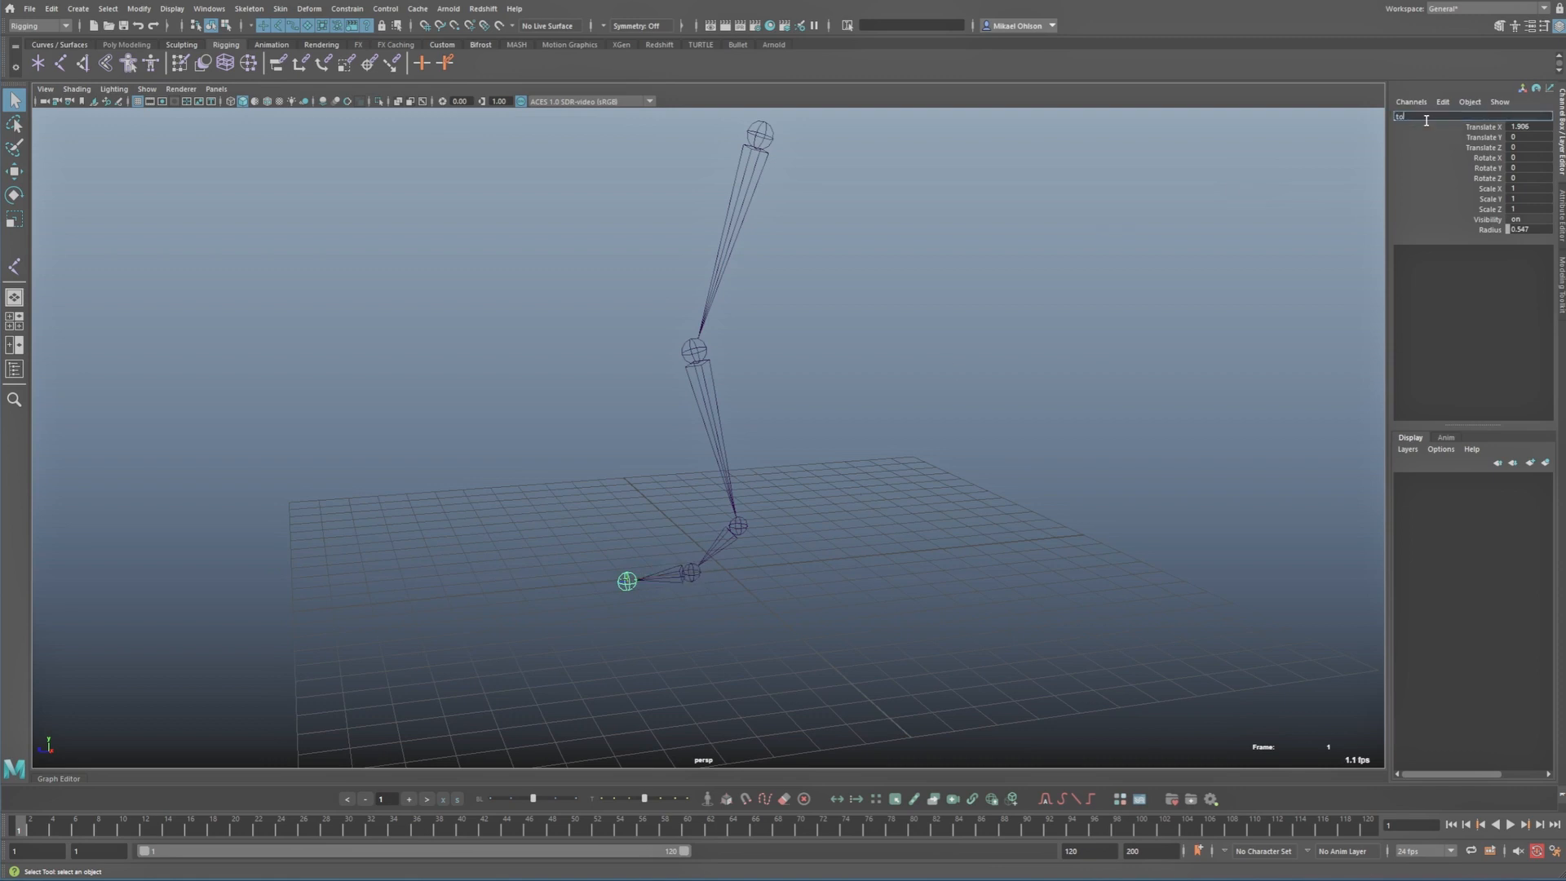
text(toe_tip_jnt)
key(Return)
click(887, 489)
Step: Create an IK handle with the Rotate-Plane Solver from thigh_jnt to ankle_jnt
alt+drag(888, 490, 902, 492)
alt+right_drag(865, 494, 783, 340)
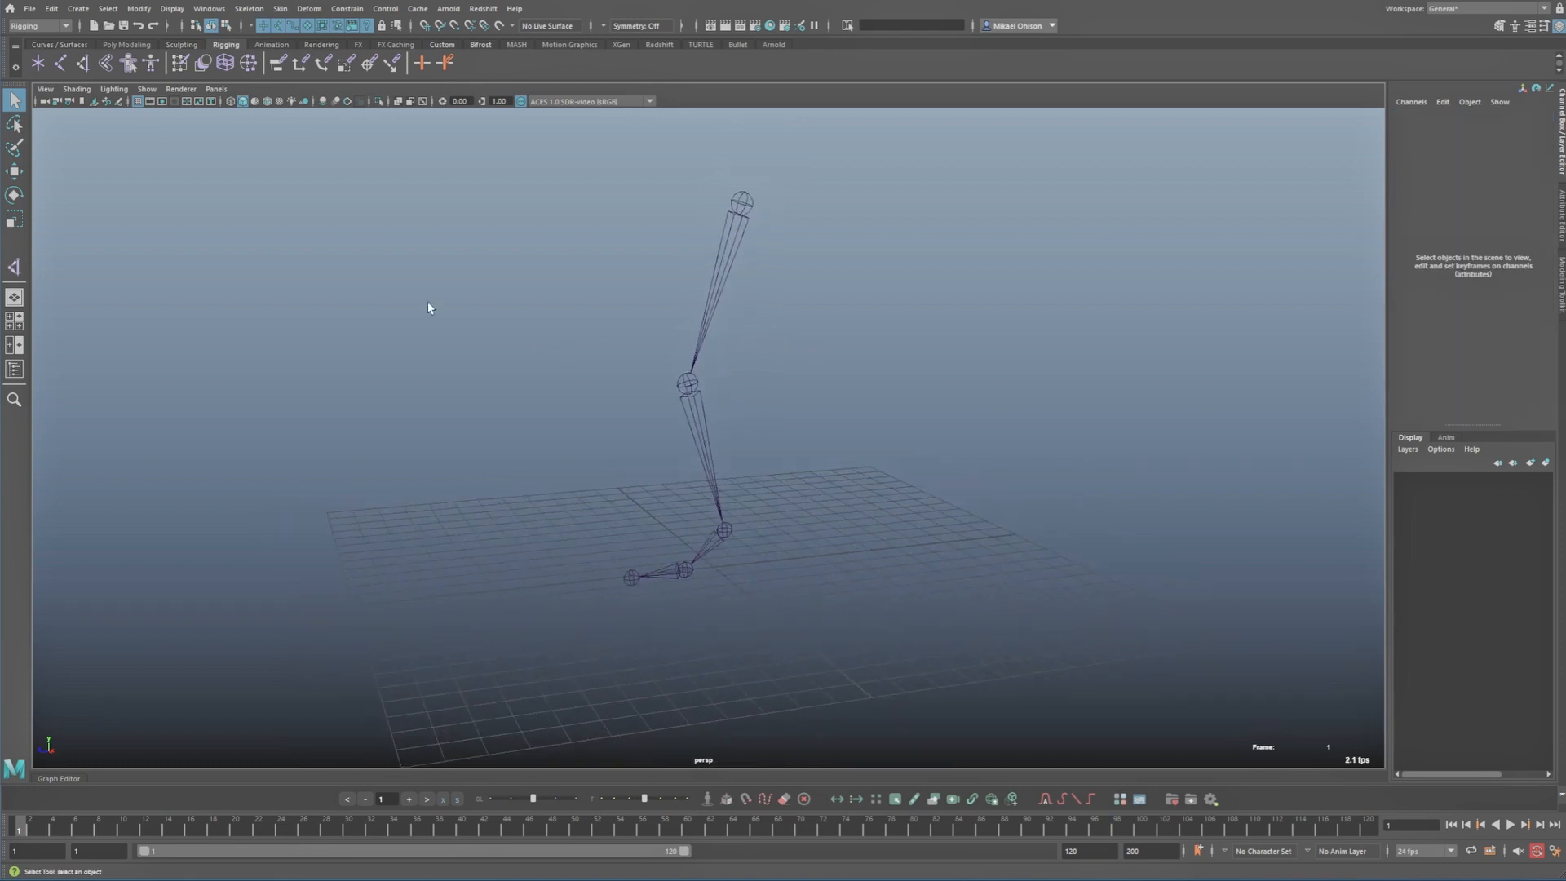
double_click(82, 62)
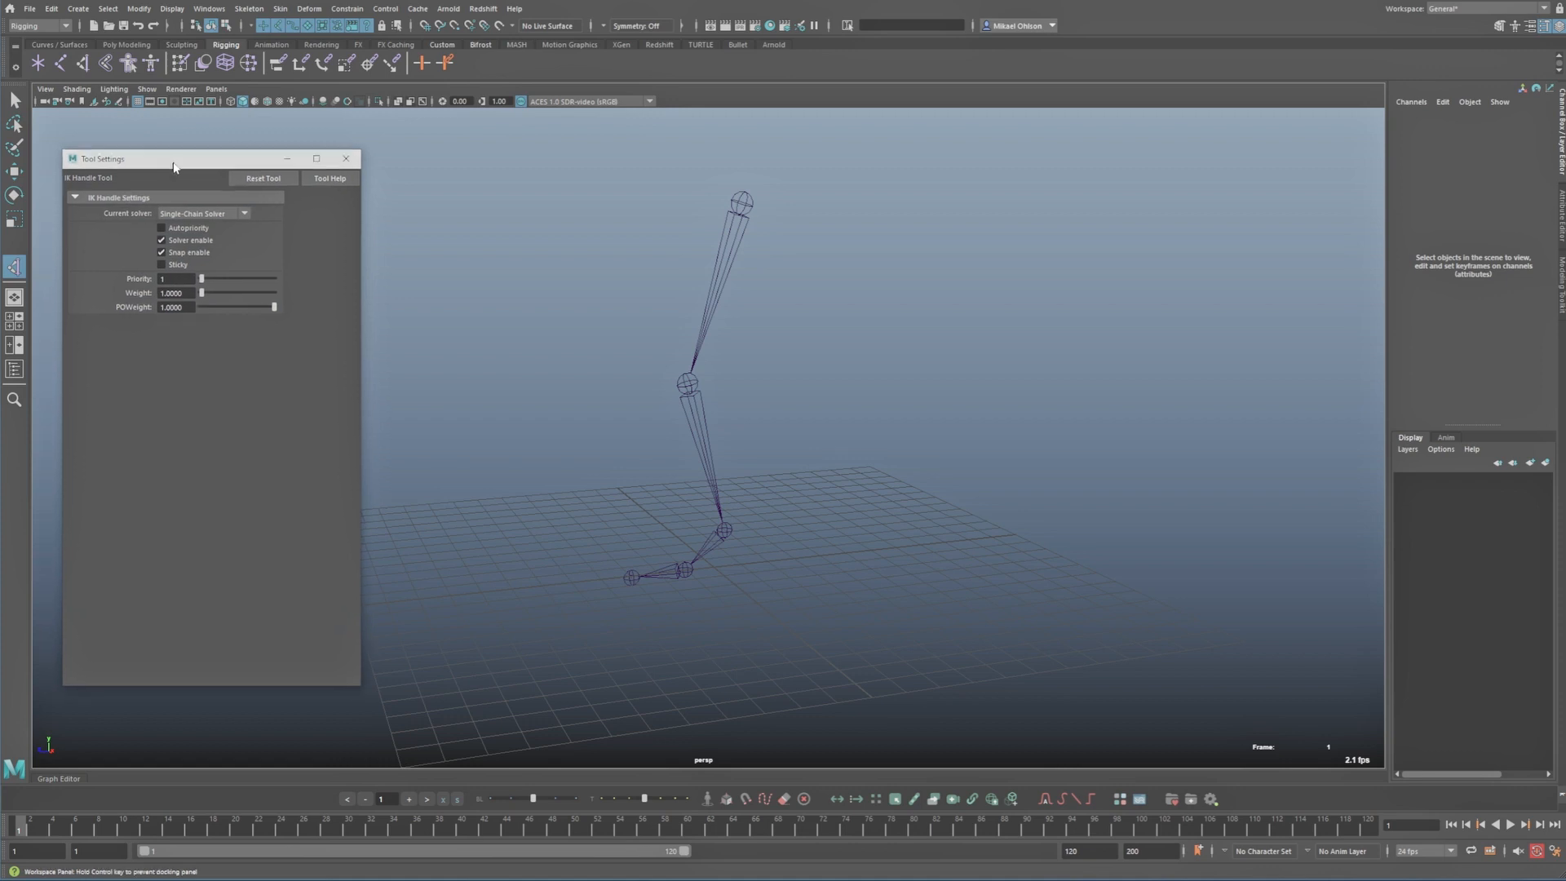
drag(172, 166, 180, 162)
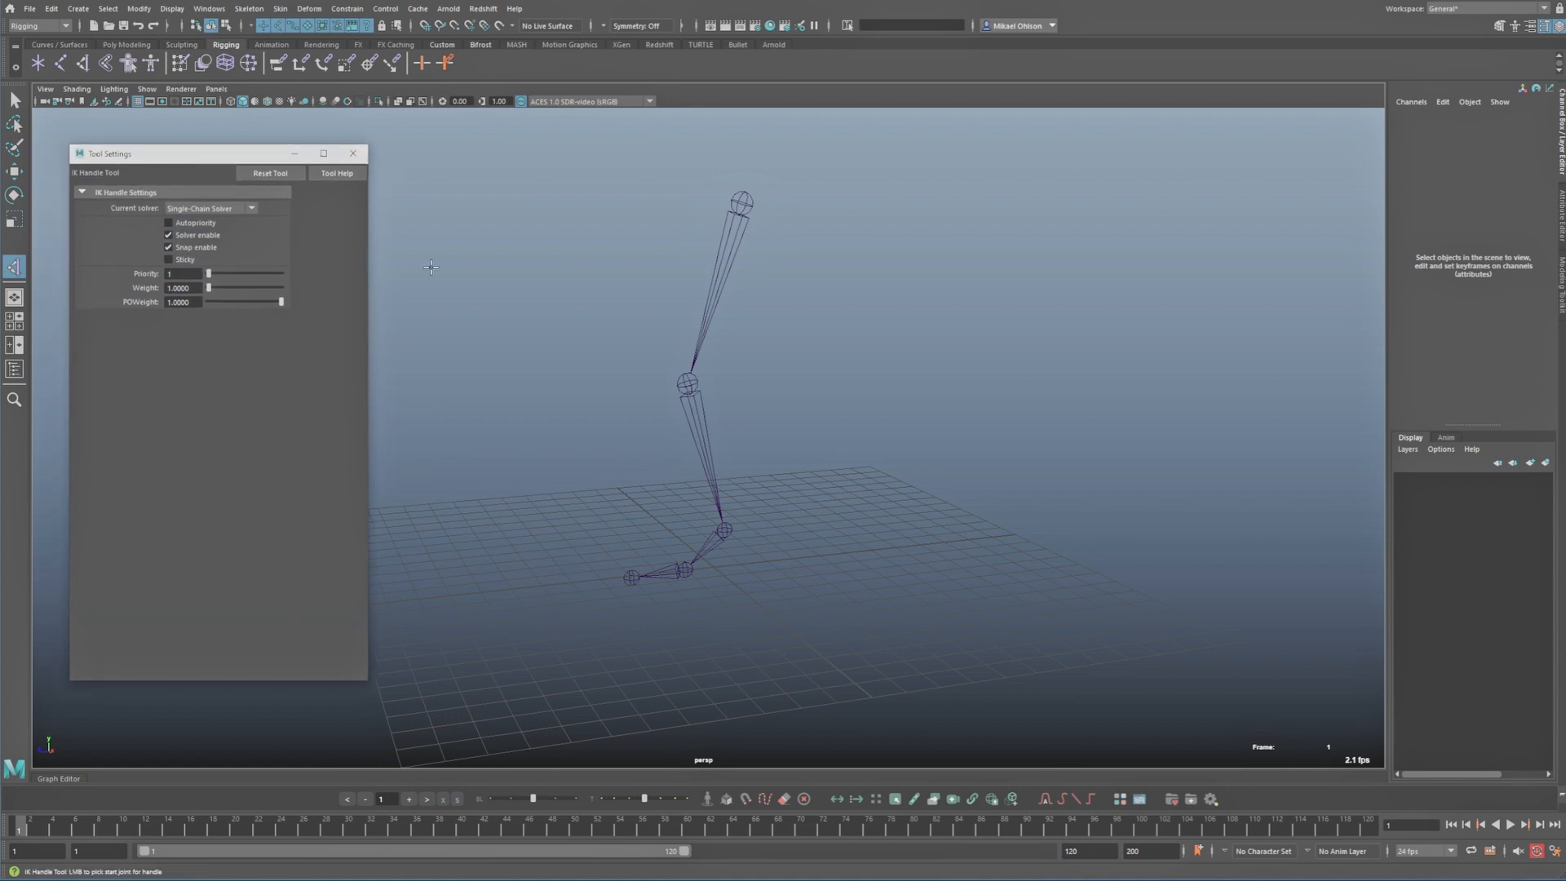
click(246, 211)
click(194, 235)
click(742, 203)
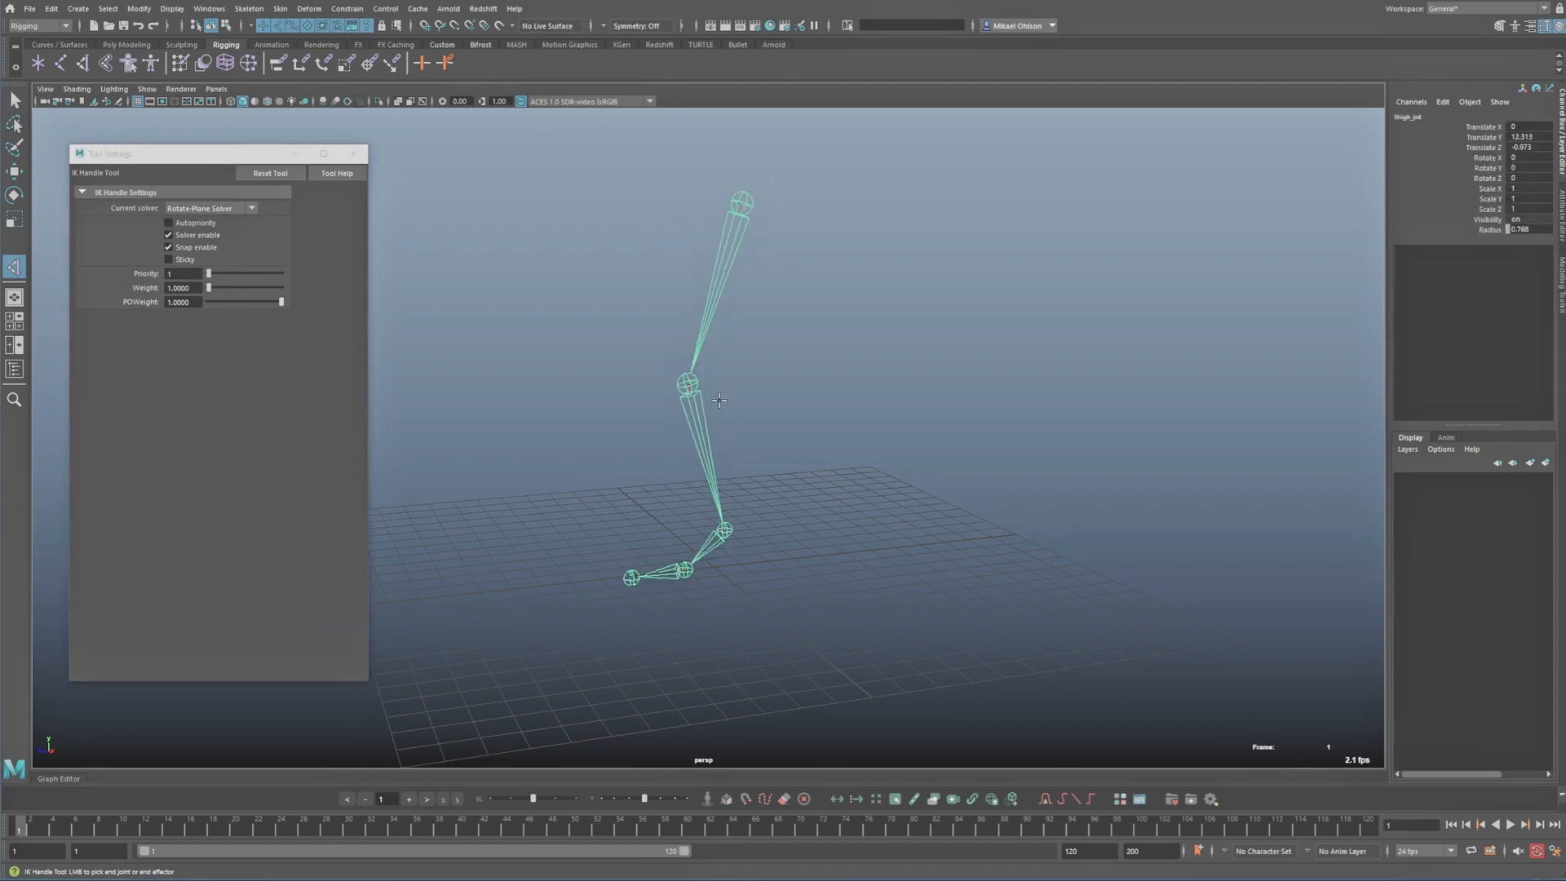
click(725, 531)
alt+drag(755, 549, 806, 551)
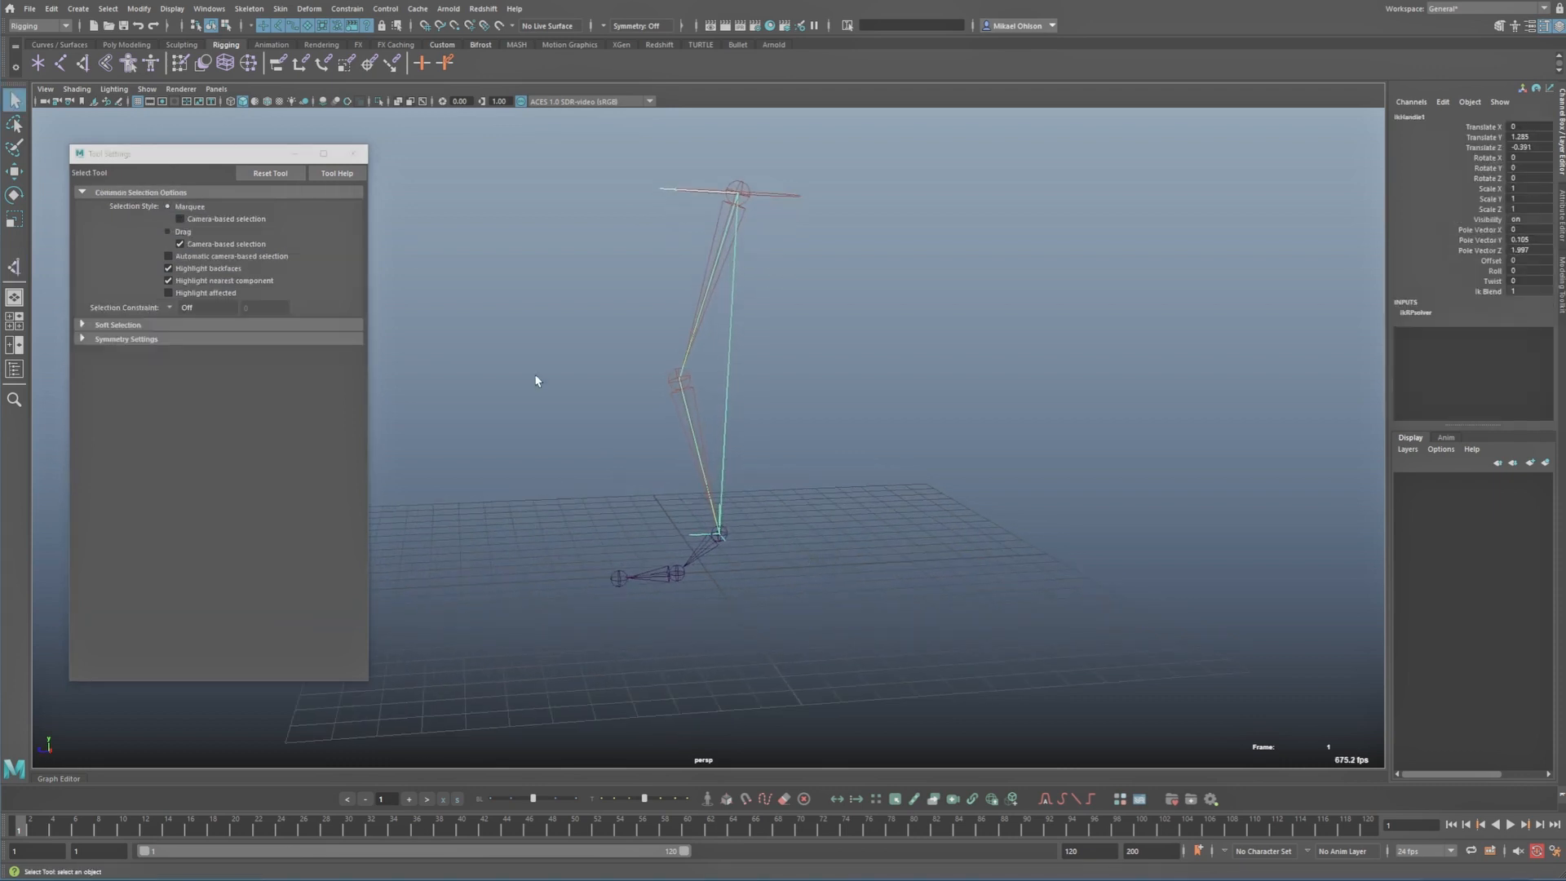
click(351, 153)
Step: Test the leg's bend by moving the IK handle at the ankle upward, and undo the move
click(364, 276)
key(shift+o)
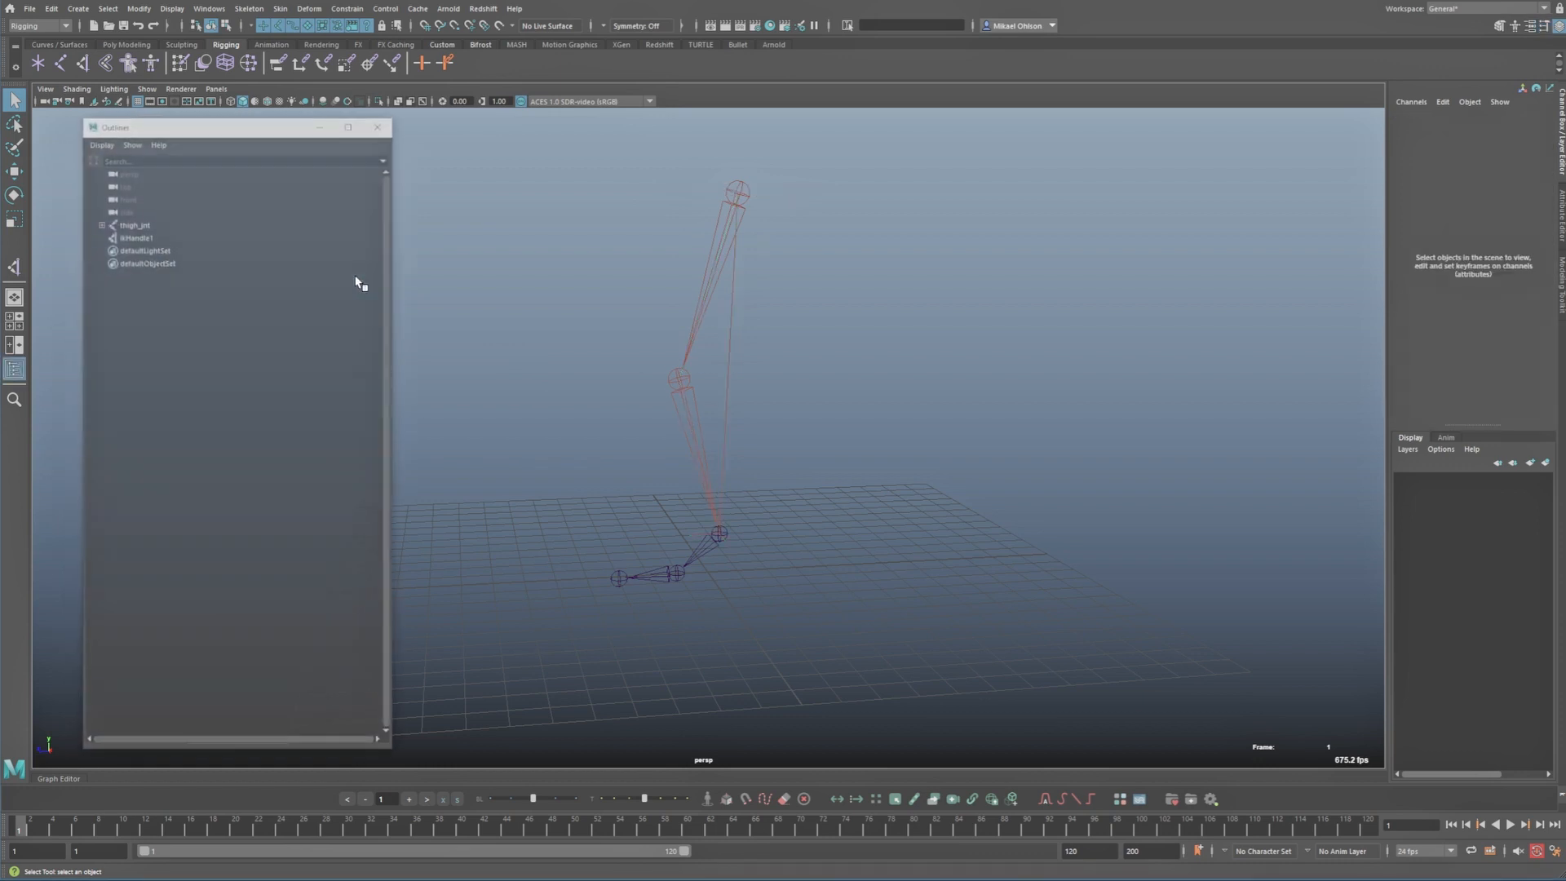
click(140, 236)
alt+middle_drag(733, 596, 803, 561)
key(w)
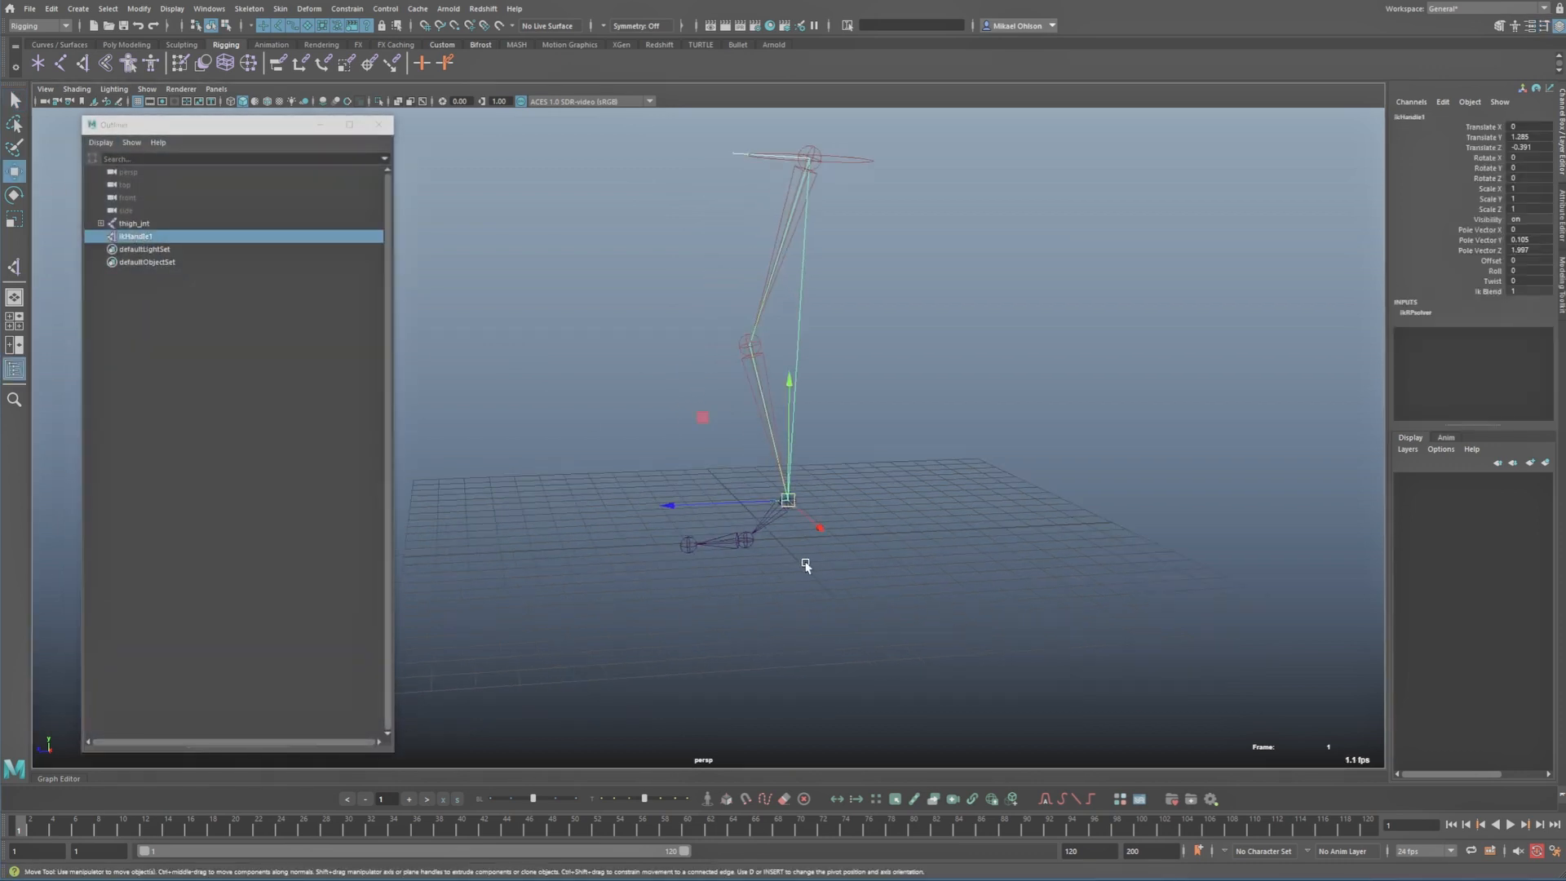
drag(788, 500, 839, 304)
key(ctrl+z)
alt+right_drag(883, 368, 870, 447)
alt+middle_drag(870, 447, 912, 434)
key(q)
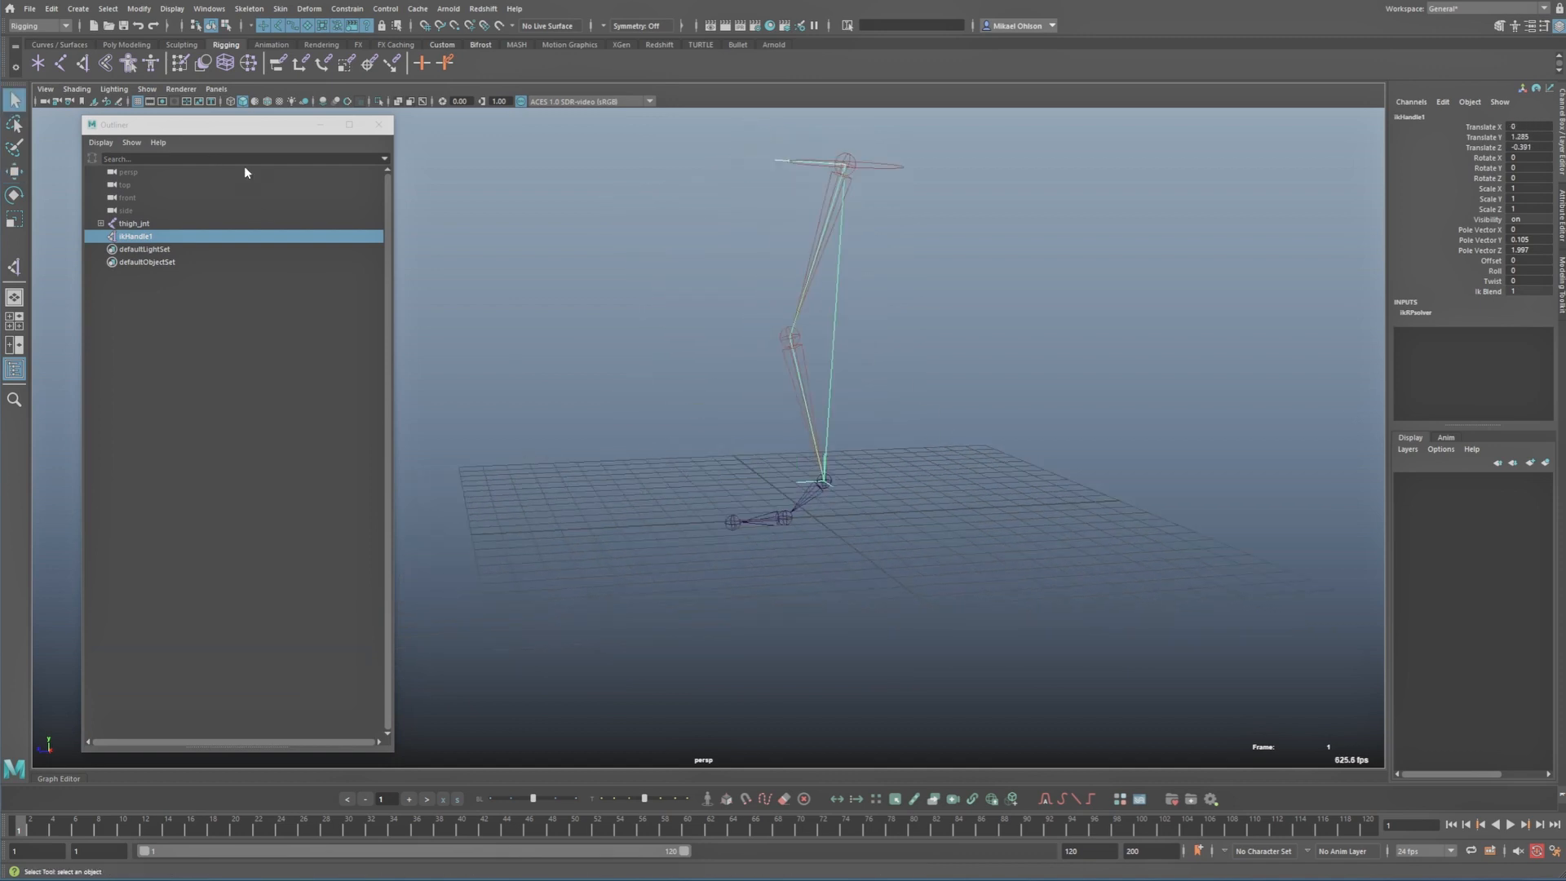
click(380, 124)
Step: Create an IK handle with the Single-Chain Solver from the ankle joint to the toe joint
alt+drag(638, 424, 419, 329)
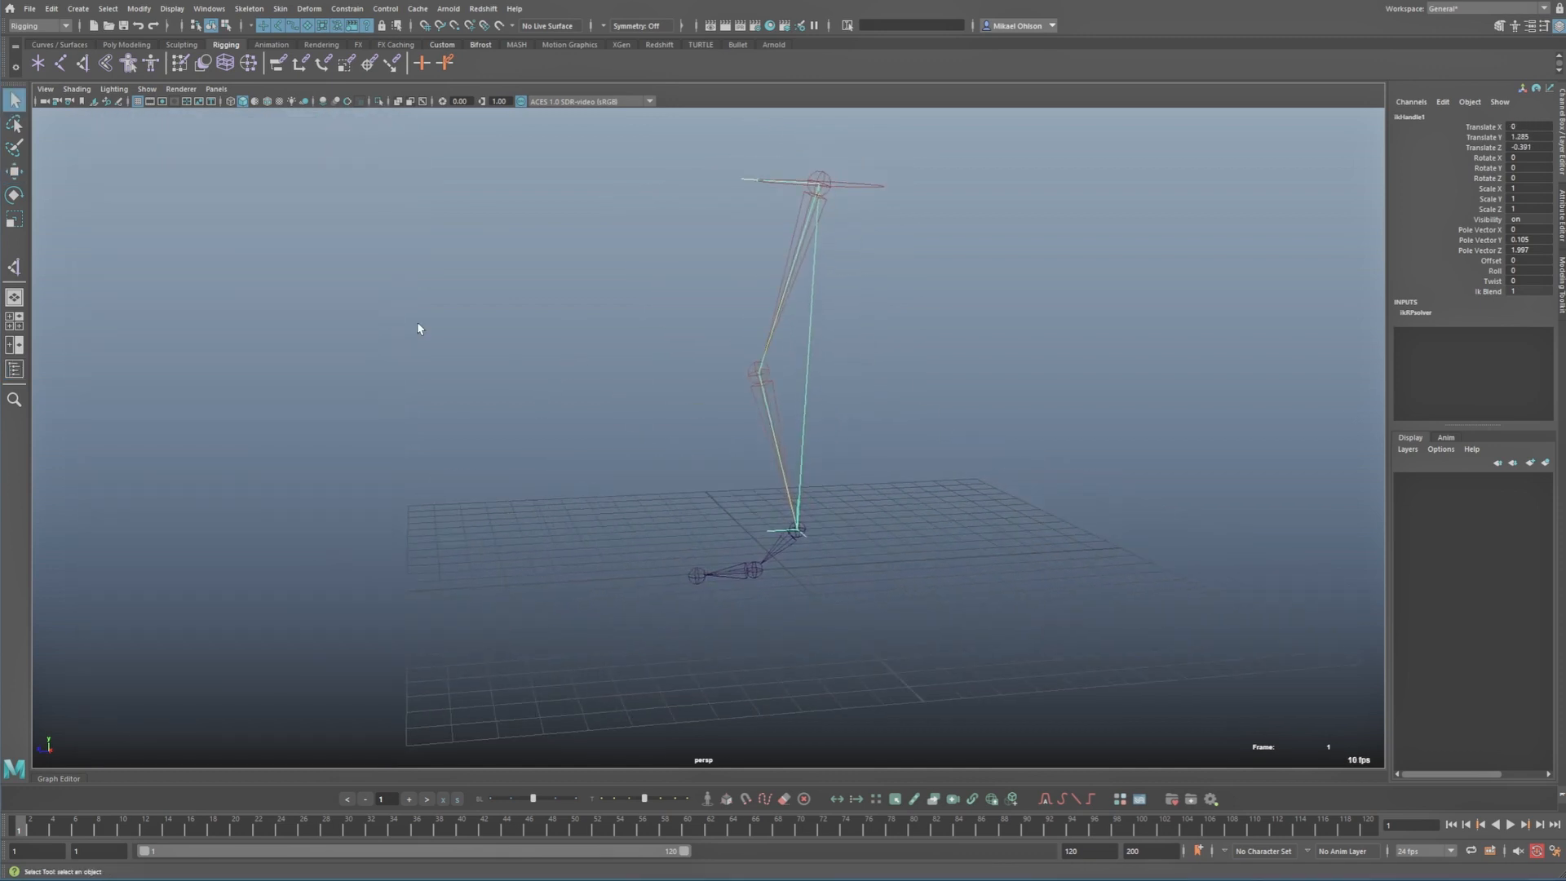
double_click(84, 66)
click(208, 208)
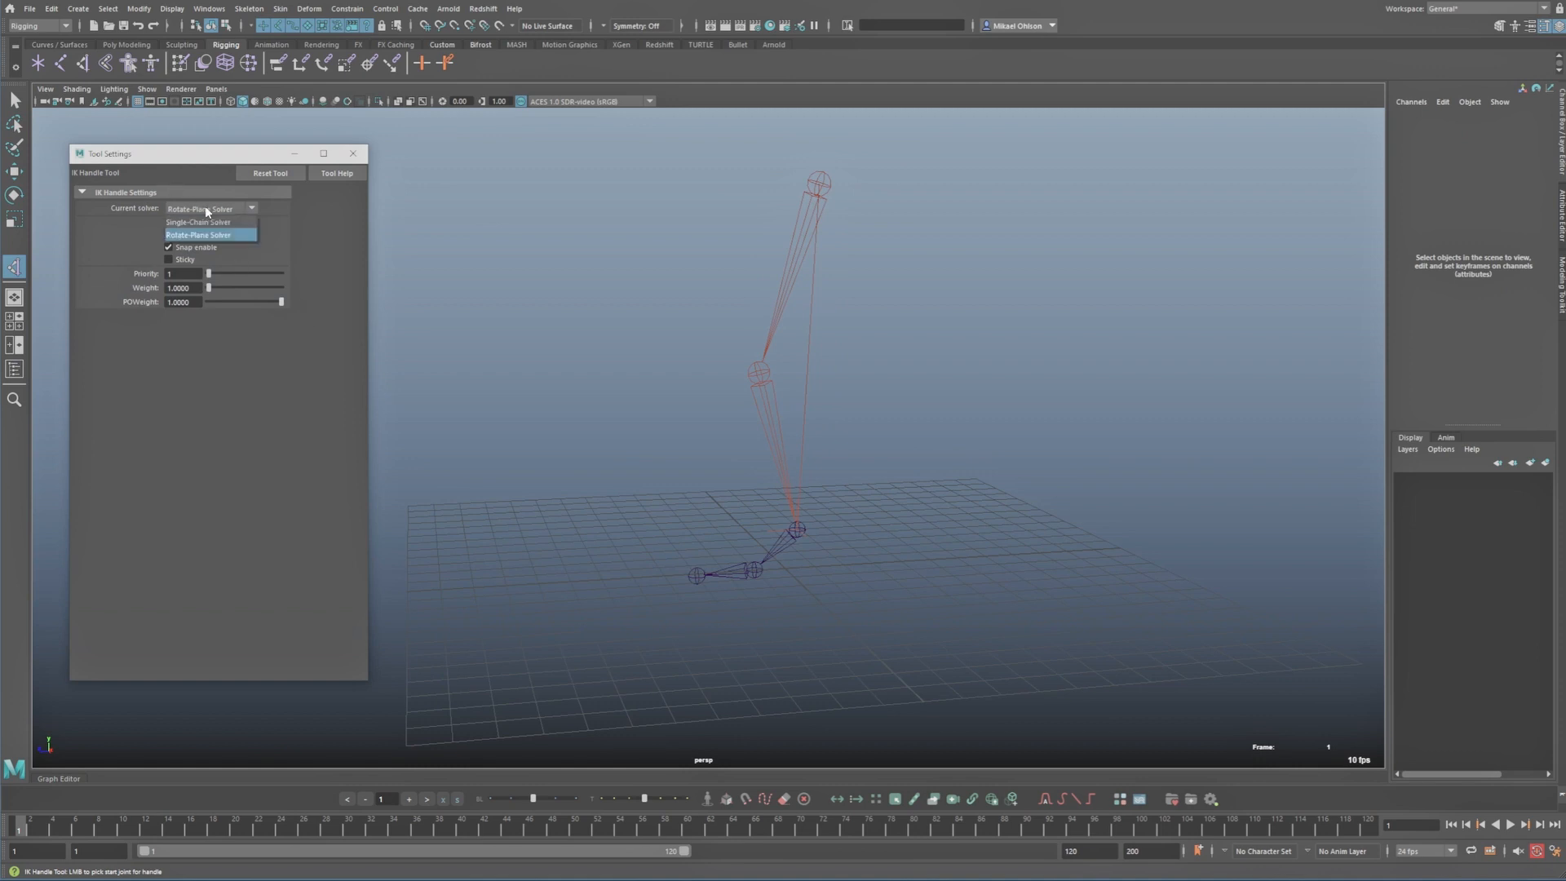
click(200, 221)
alt+right_drag(519, 473, 883, 640)
alt+middle_drag(883, 640, 821, 453)
click(835, 424)
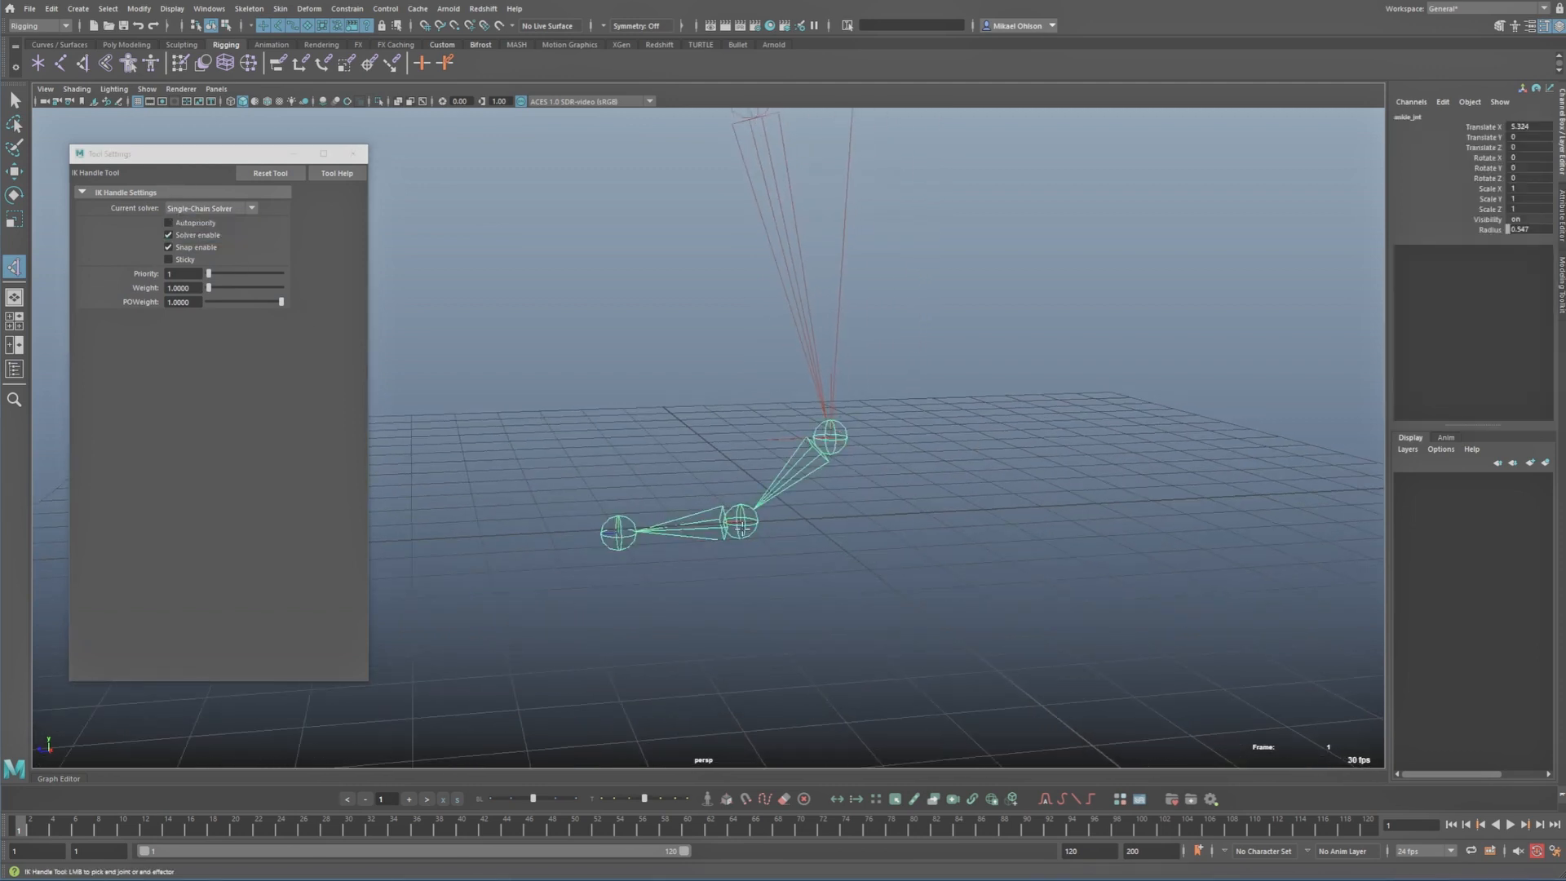
click(740, 523)
key(q)
click(884, 540)
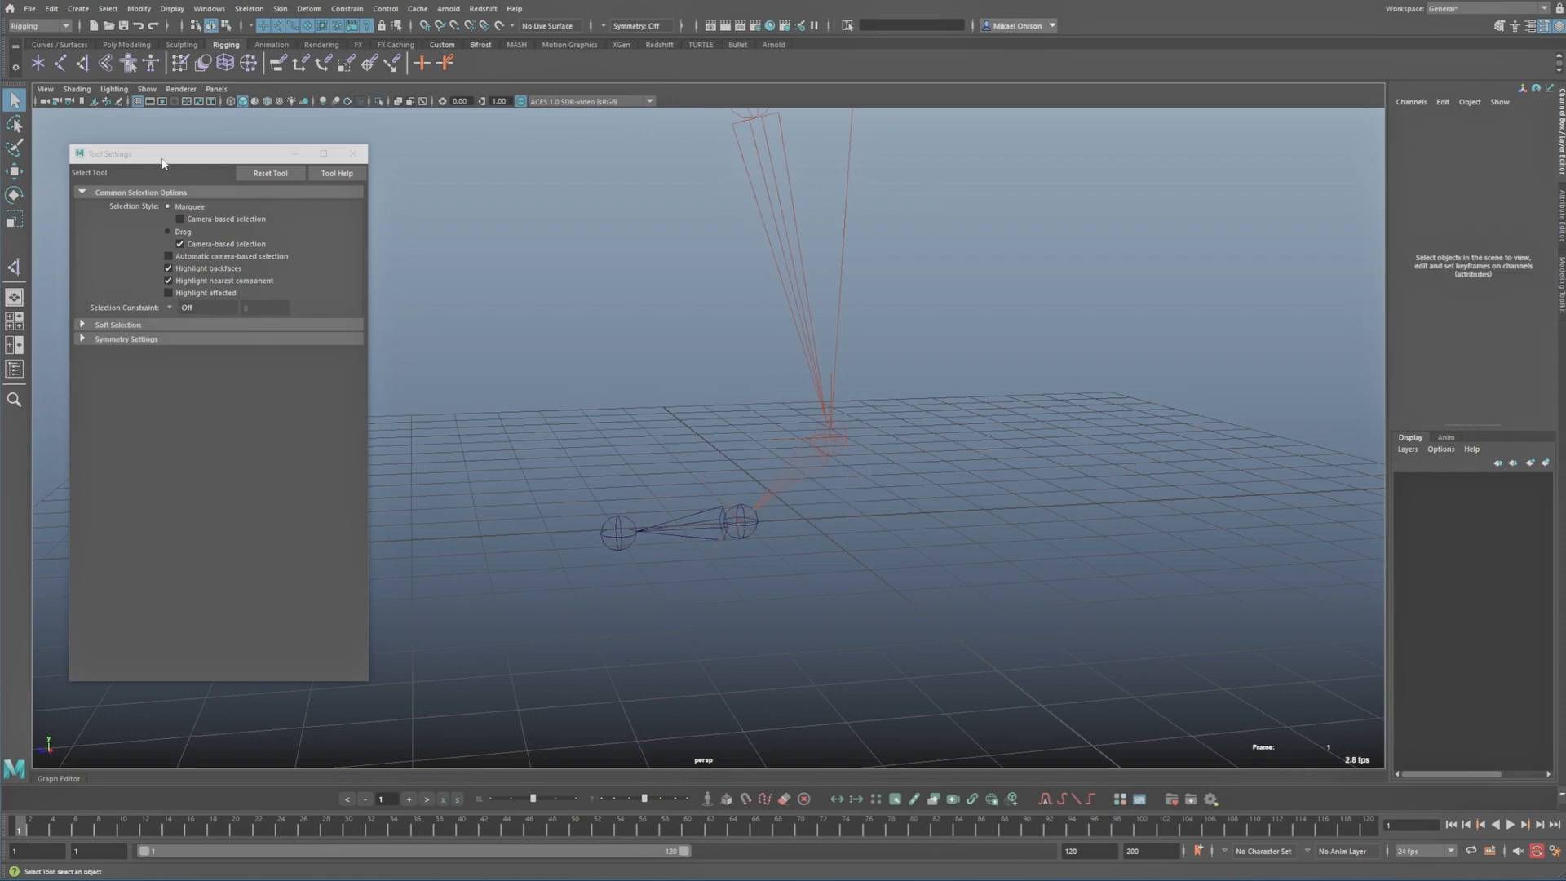
Step: Create a second single-chain IK handle from the toe joint to the toe tip joint
click(85, 67)
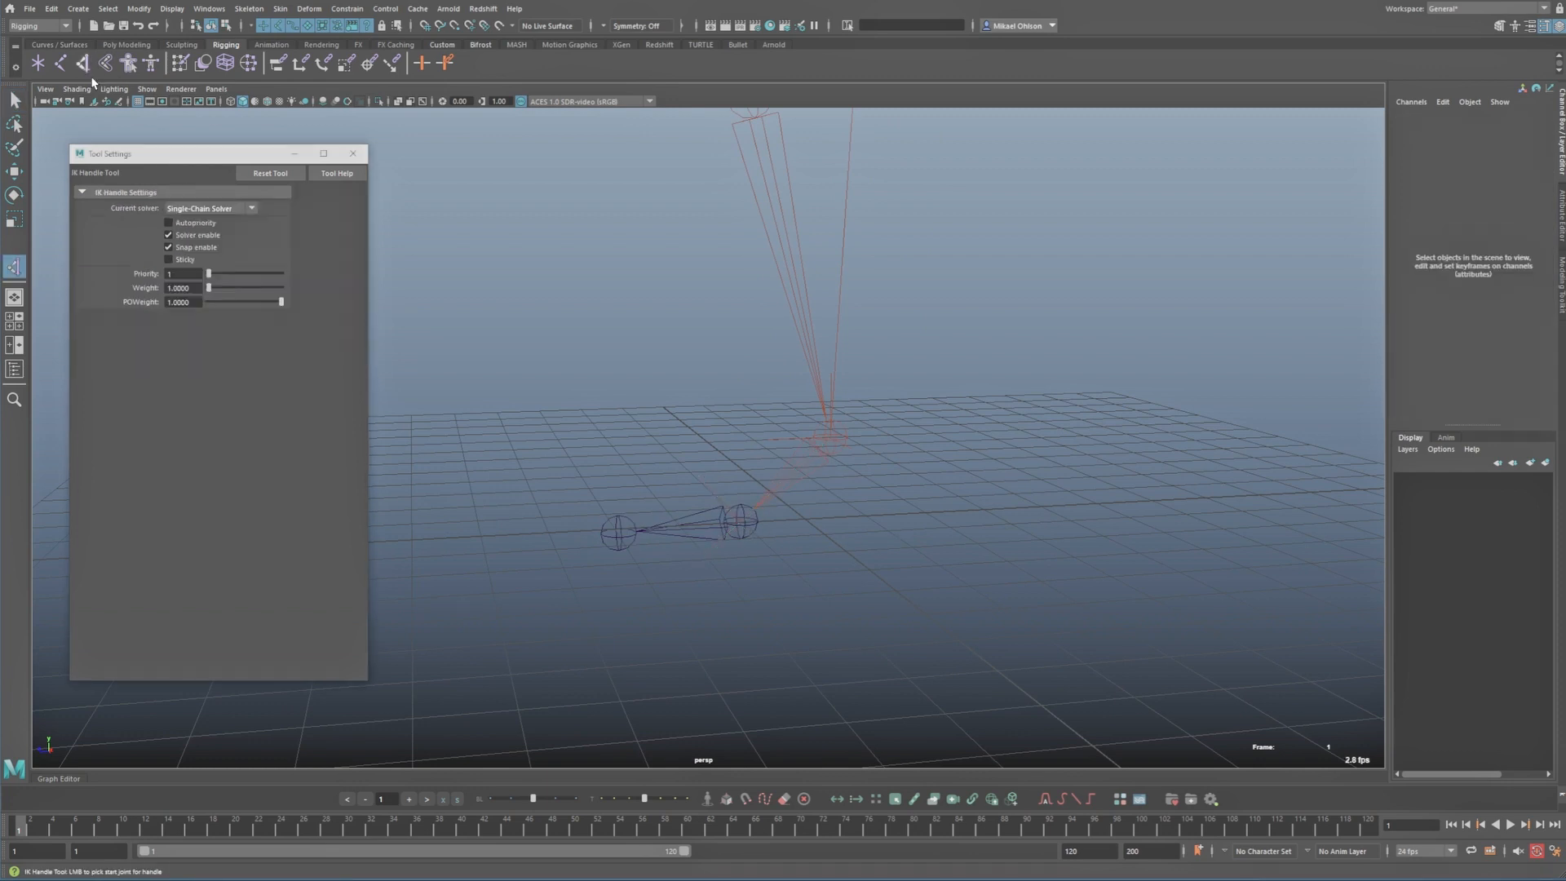
click(757, 523)
click(603, 538)
key(q)
scroll(622, 365, down, 2)
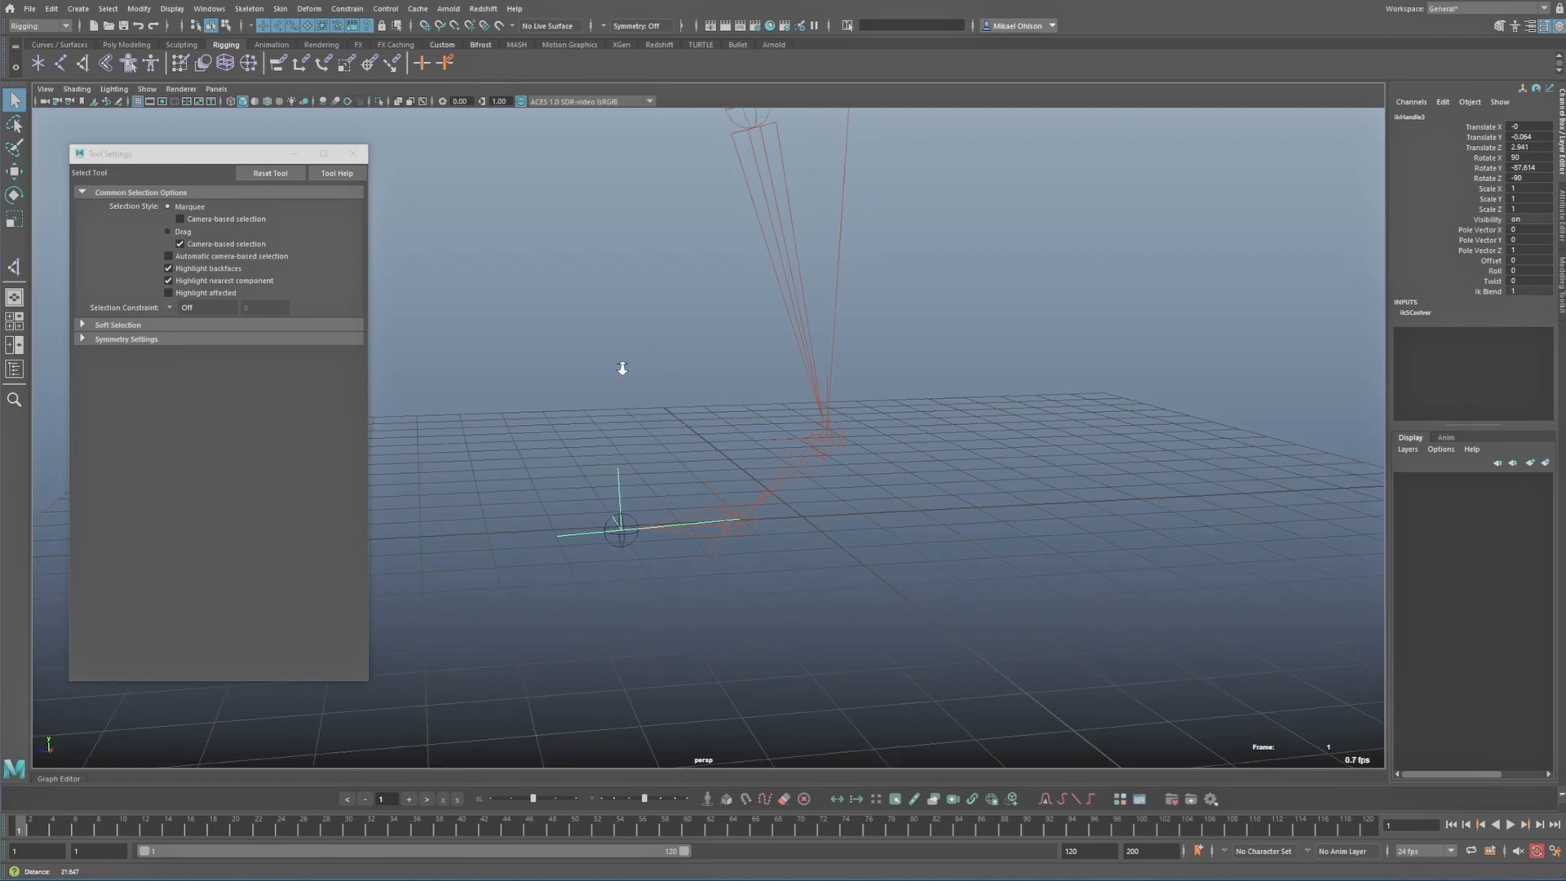
click(354, 155)
scroll(522, 331, down, 2)
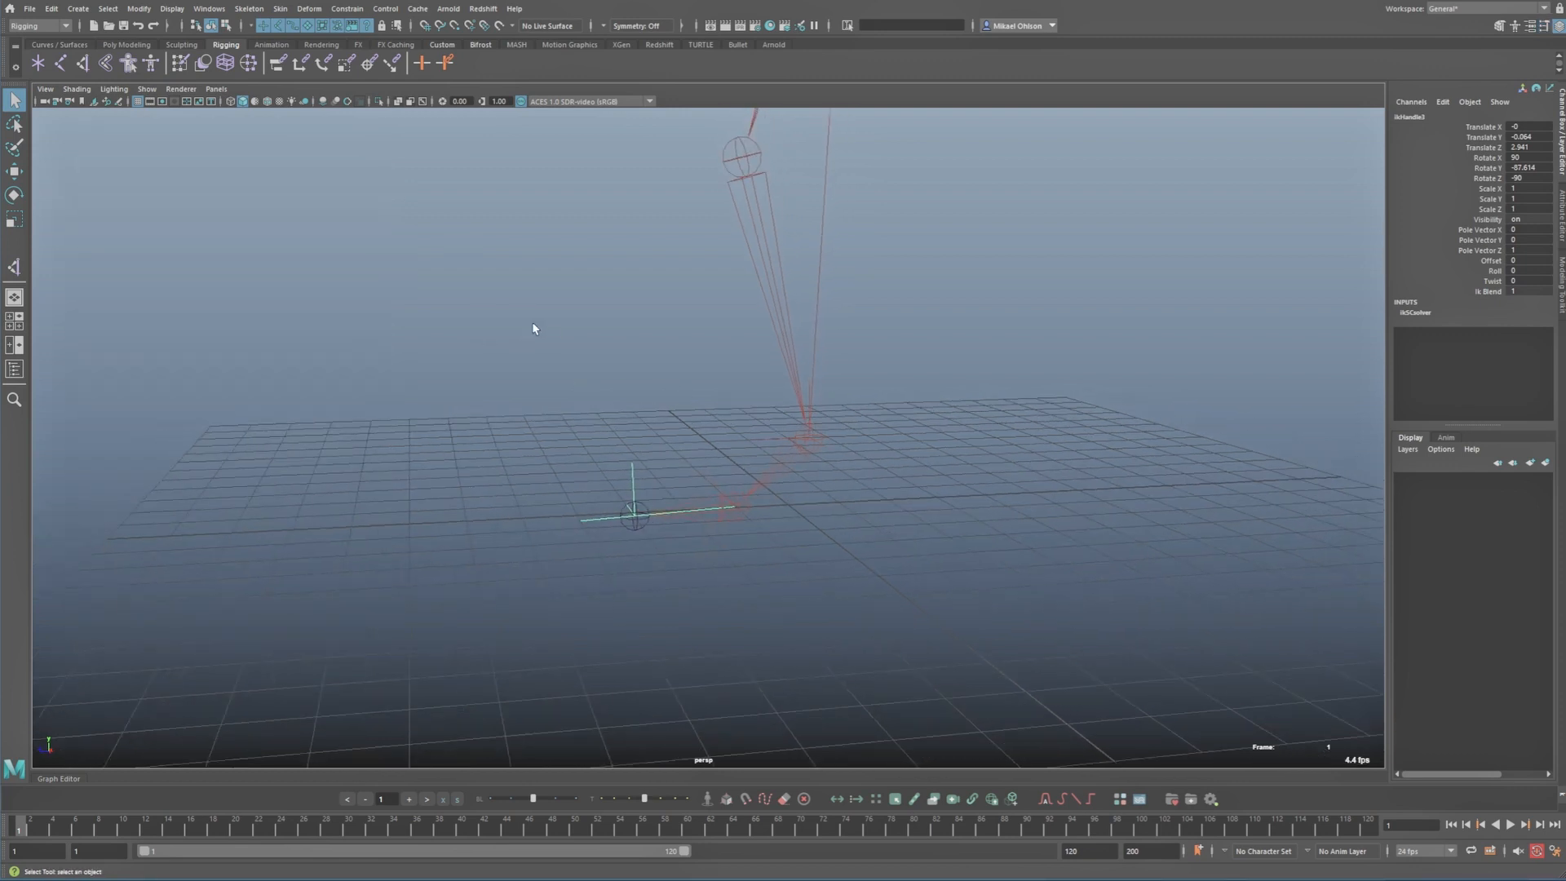
Step: Rename the thigh-to-ankle IK handle, ikHandle1, as foot_IK
click(532, 323)
key(shift+o)
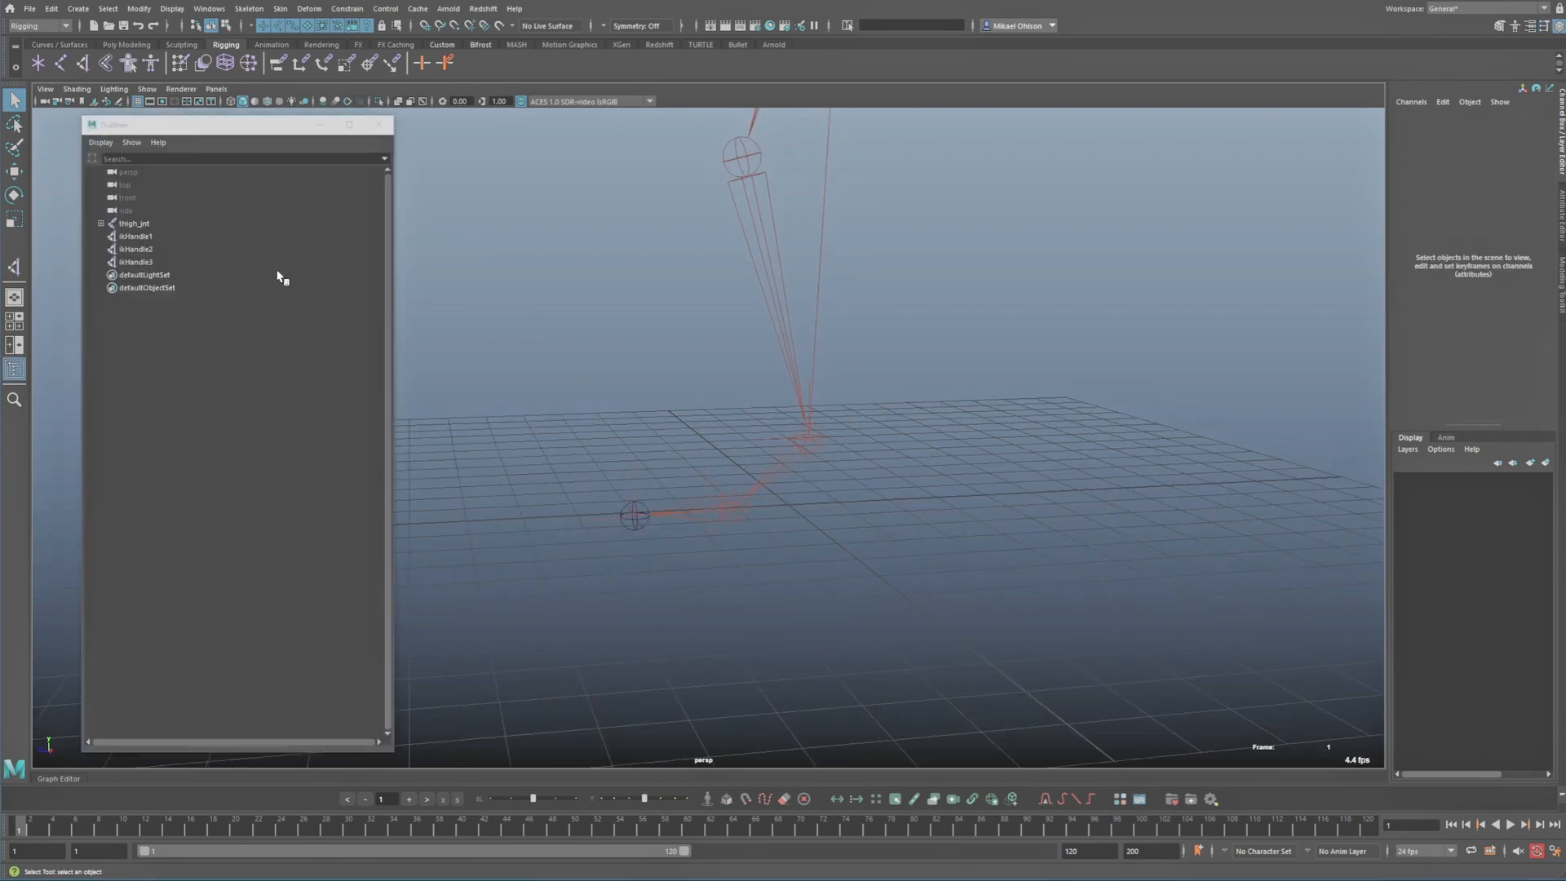
double_click(155, 237)
scroll(584, 323, down, 3)
text(f)
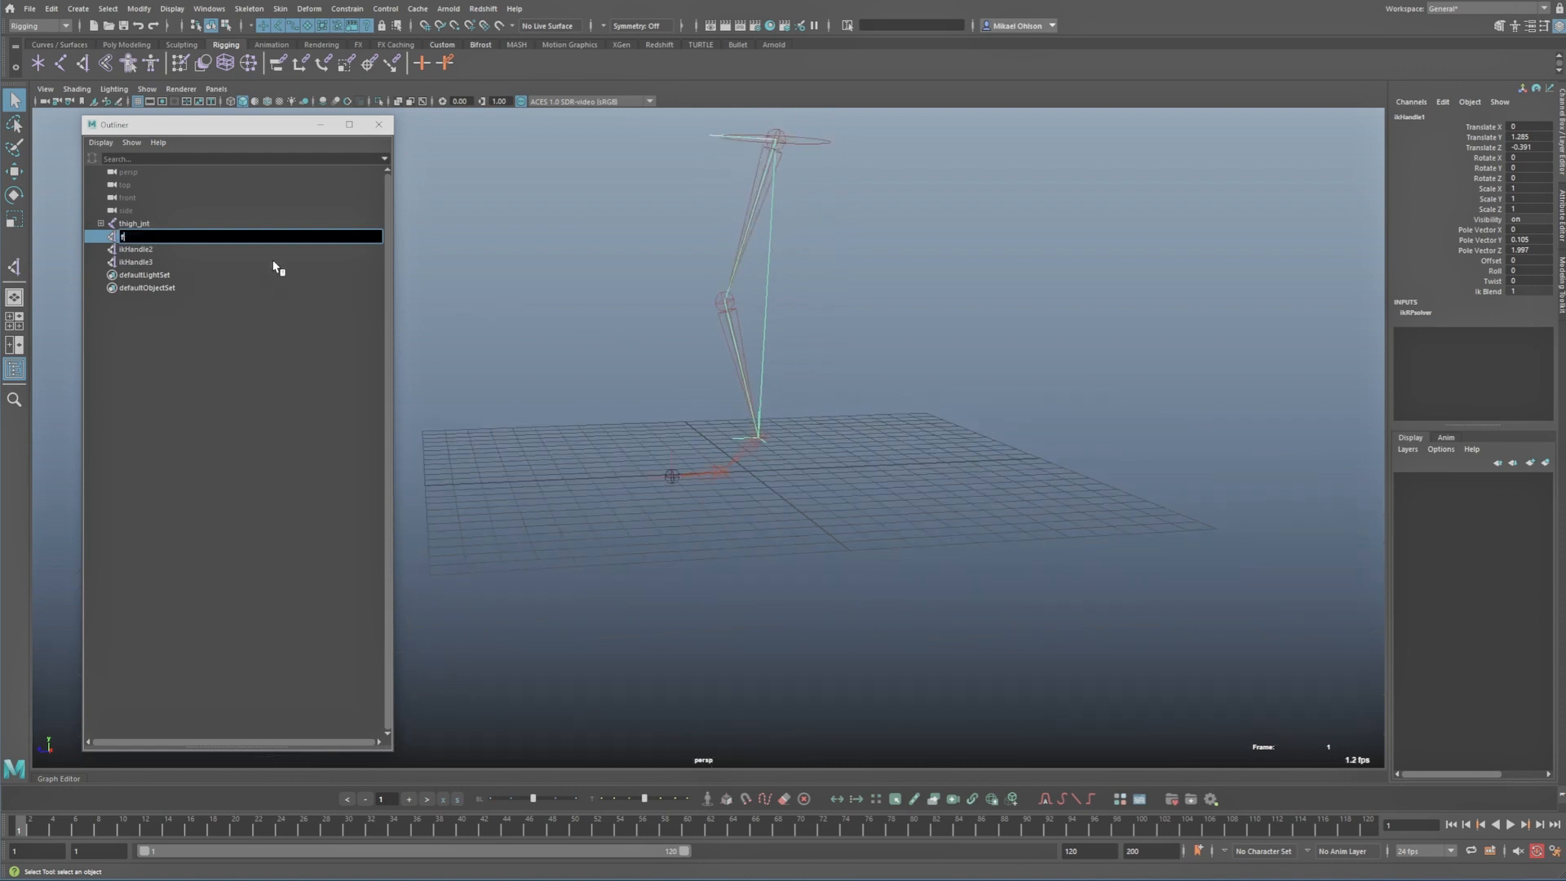
text(oot_IK)
key(Return)
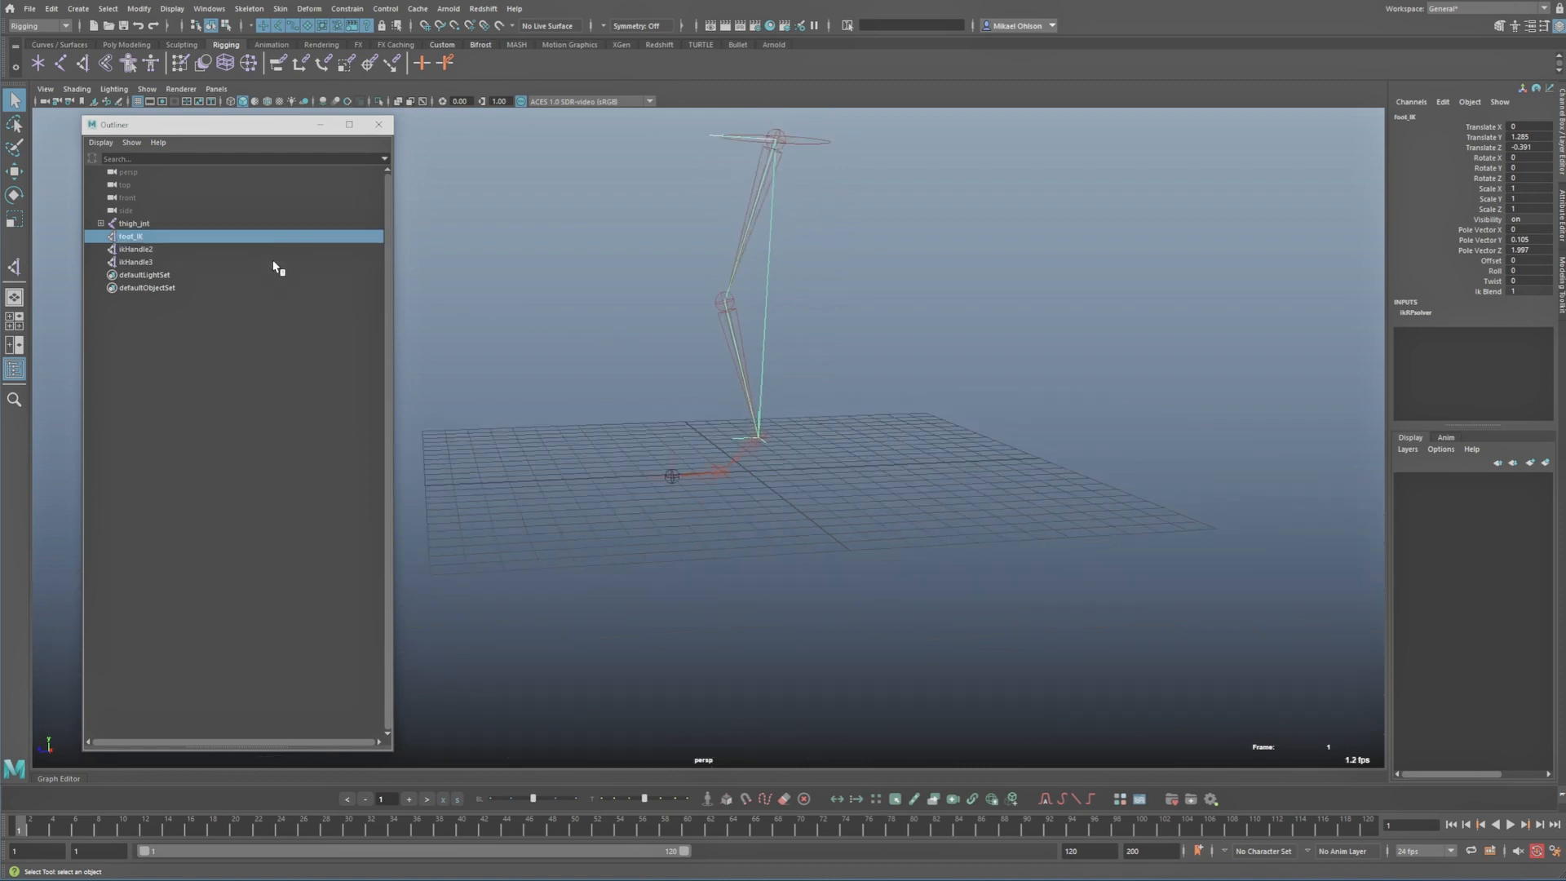
Step: Rename the ankle-to-toe IK handle as ankle_IK and the toe-to-toe-tip IK handle as toe_IK
double_click(151, 248)
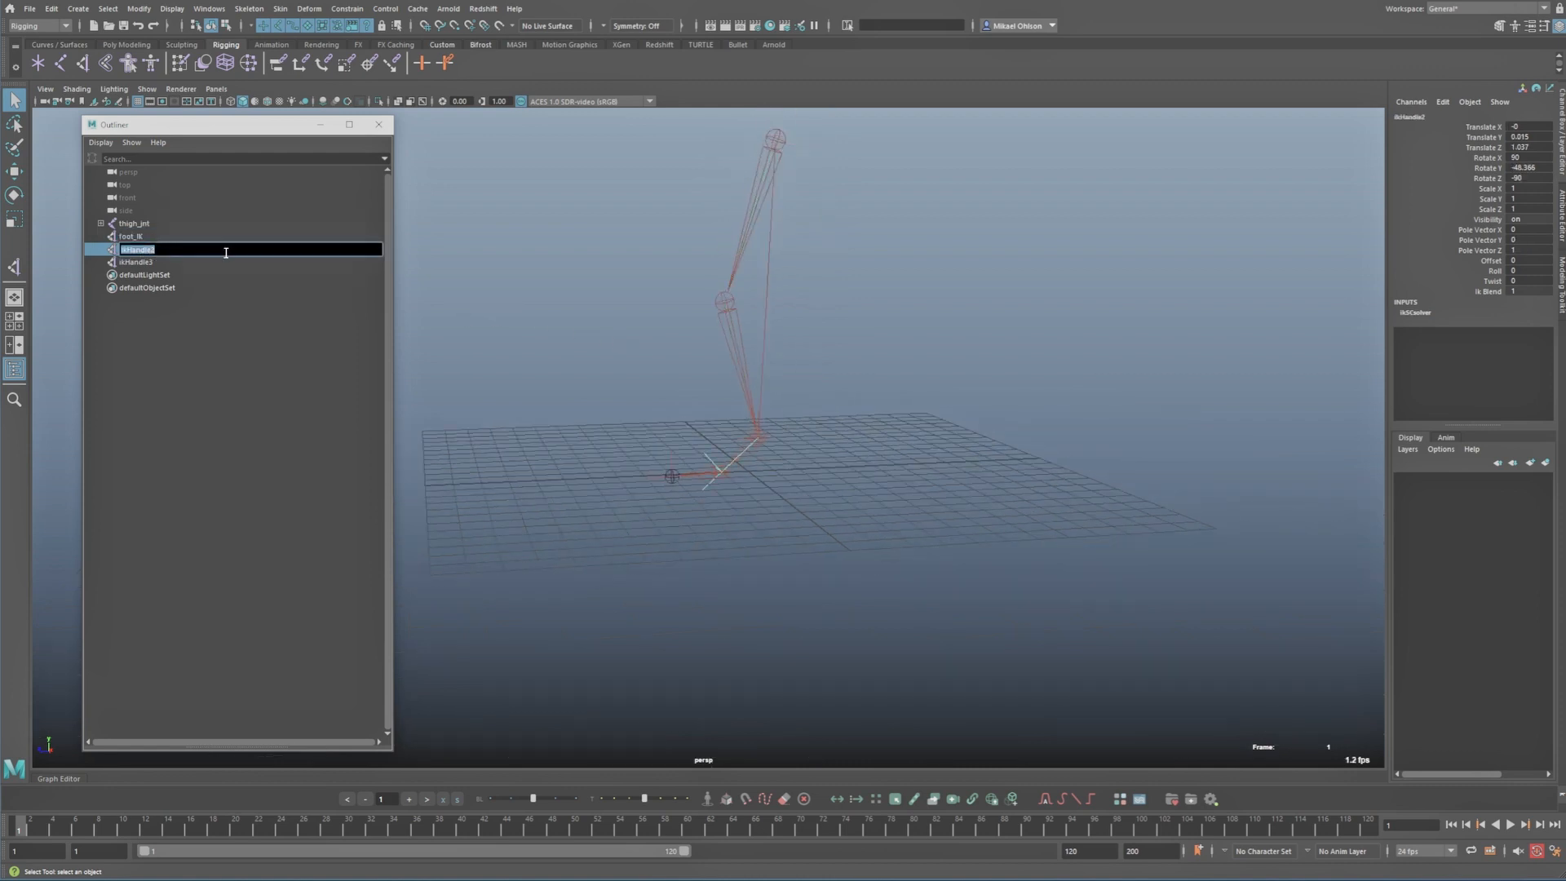
text(ankle_IK)
key(Return)
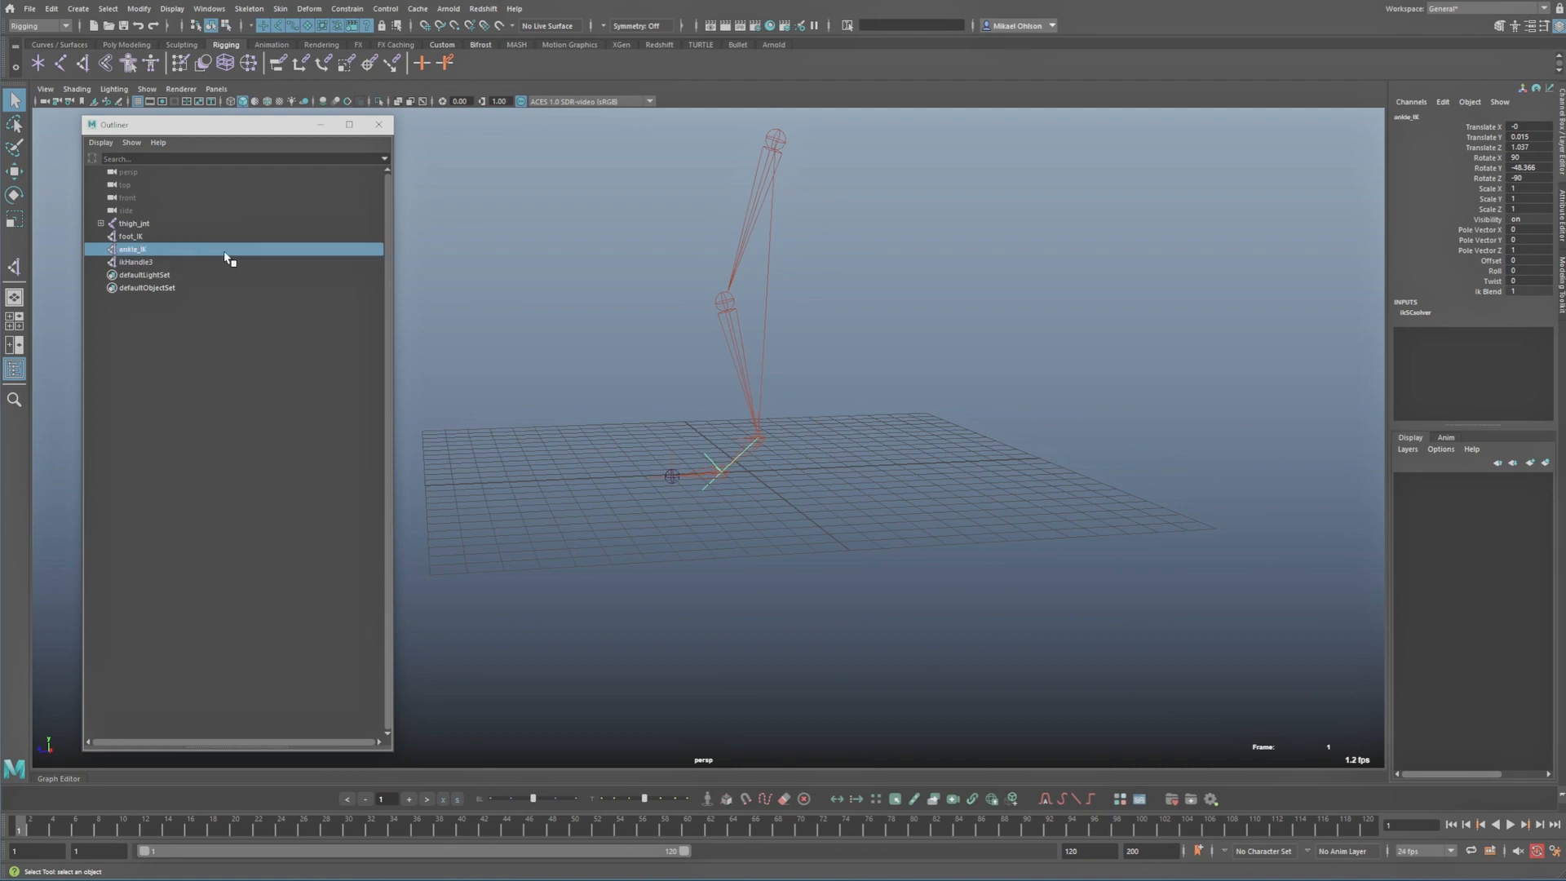
double_click(145, 264)
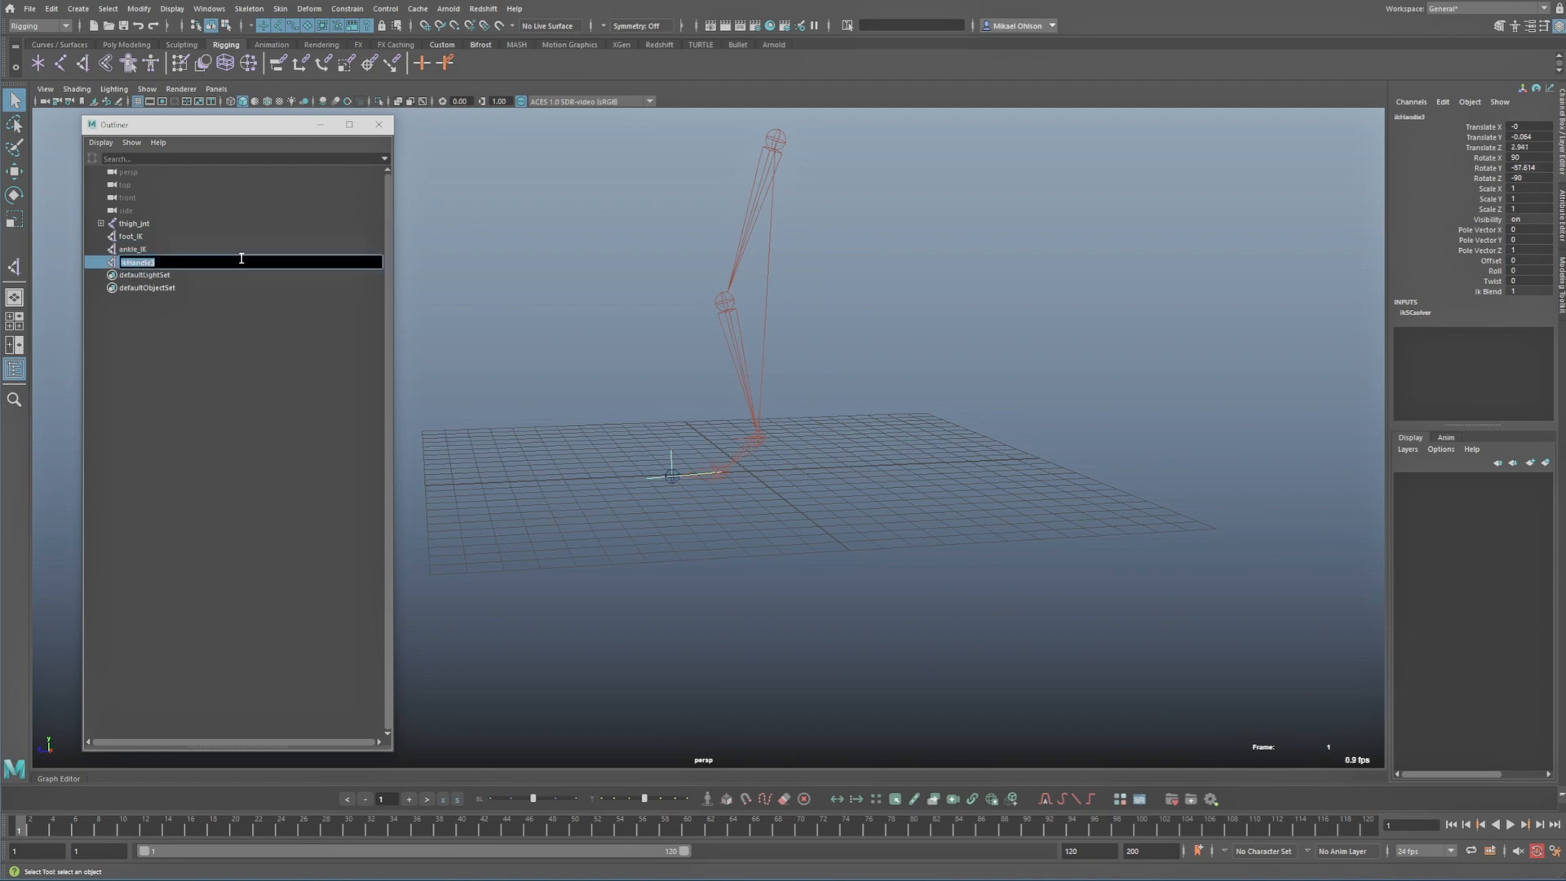
text(toe_IK)
key(Return)
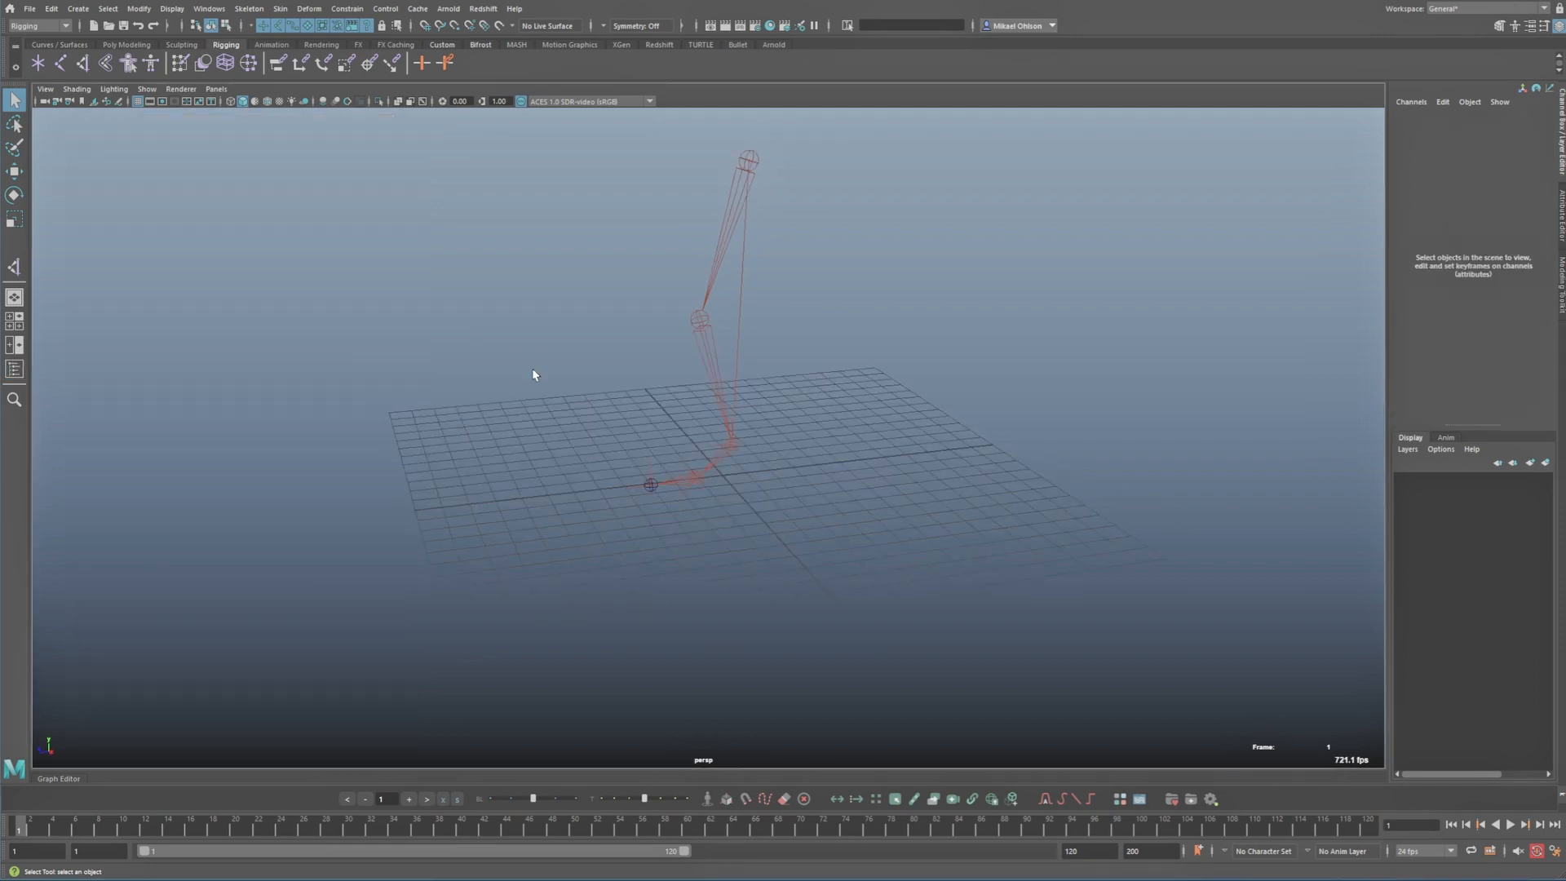
Step: Create a NURBS circle as a knee control and move it in front of the knee
alt+drag(534, 374, 541, 343)
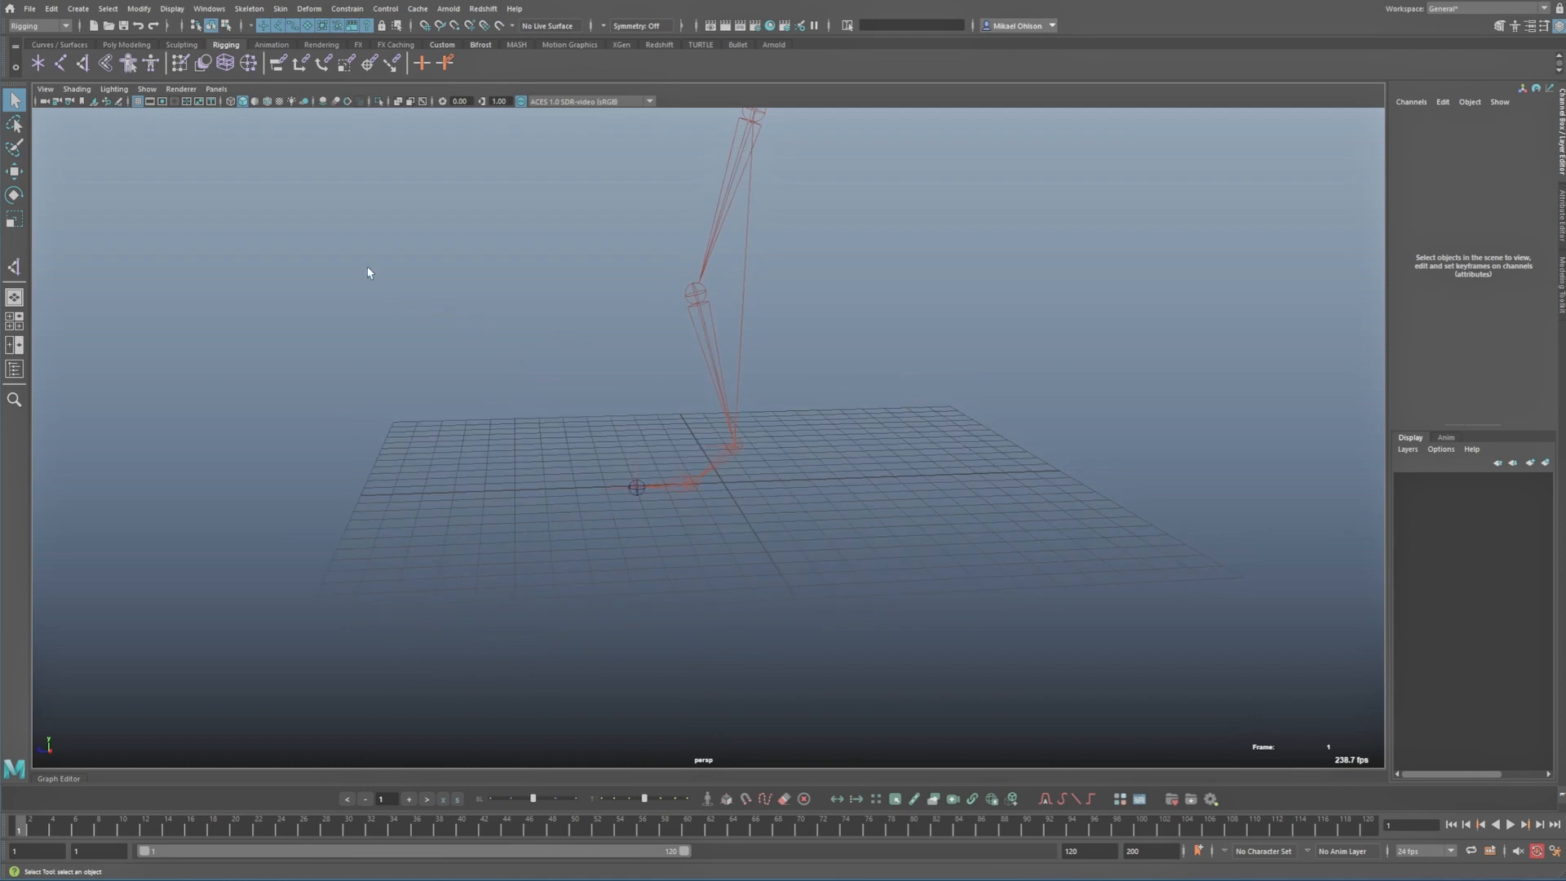
click(55, 45)
click(37, 63)
key(w)
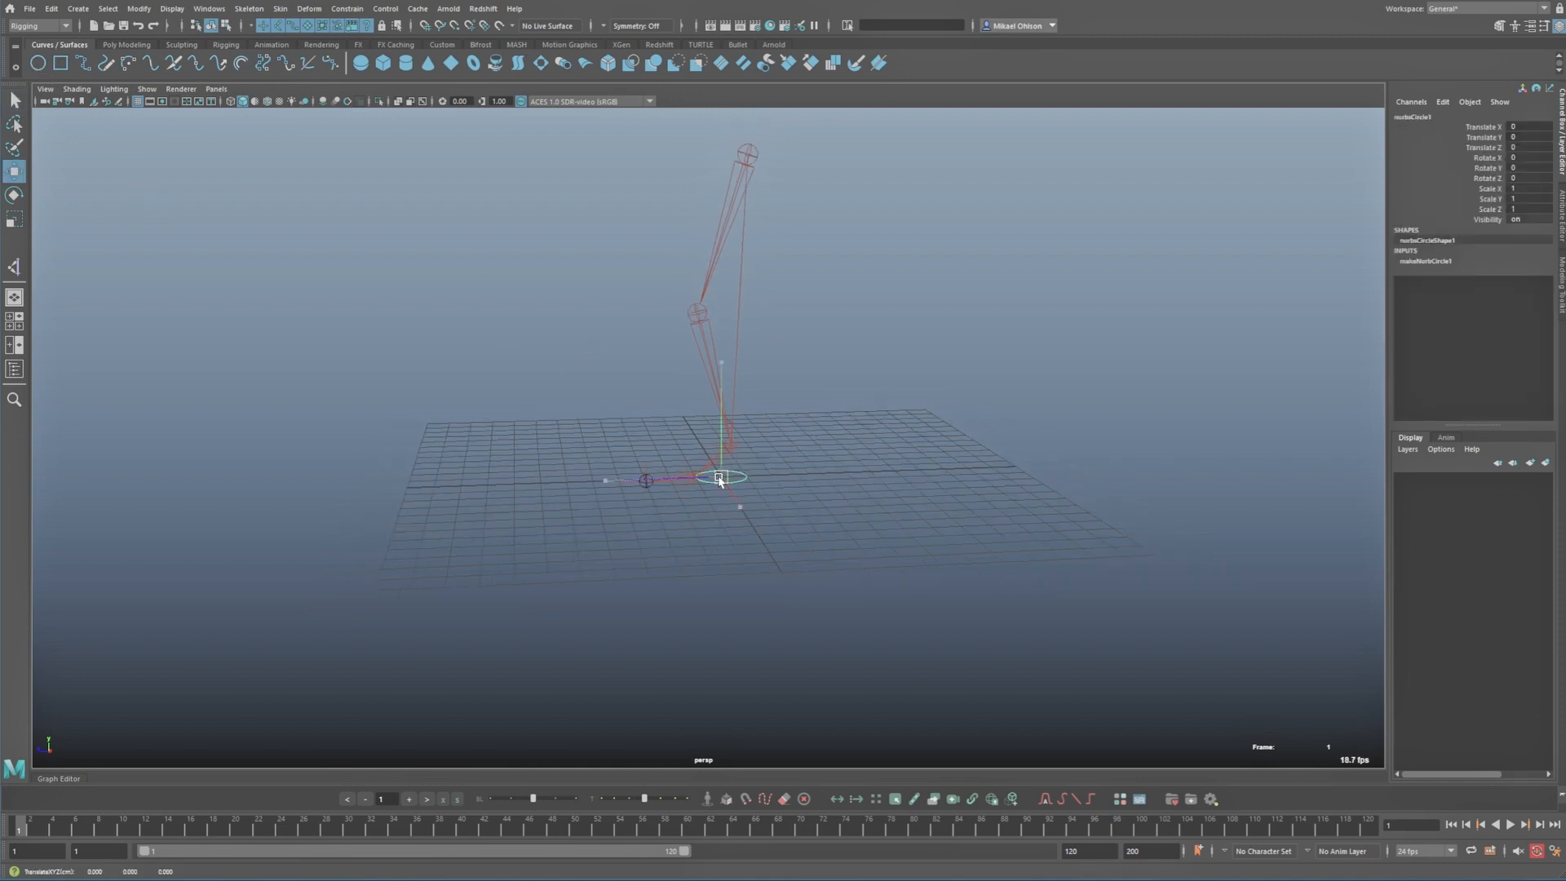
drag(719, 479, 545, 350)
key(q)
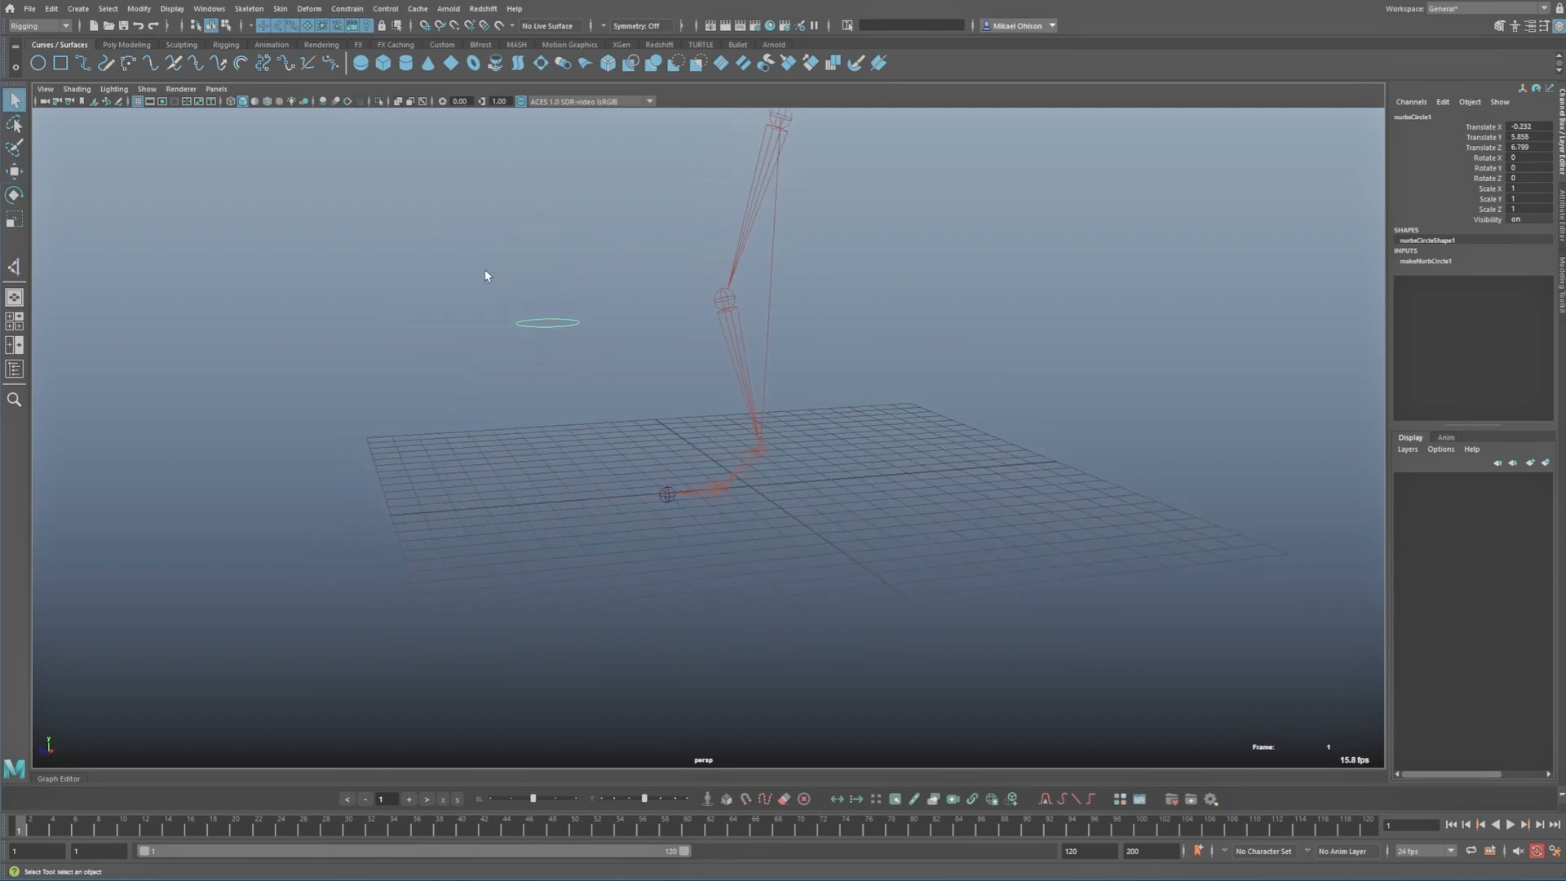
Step: Freeze the circle's transformations and delete its construction history
click(146, 11)
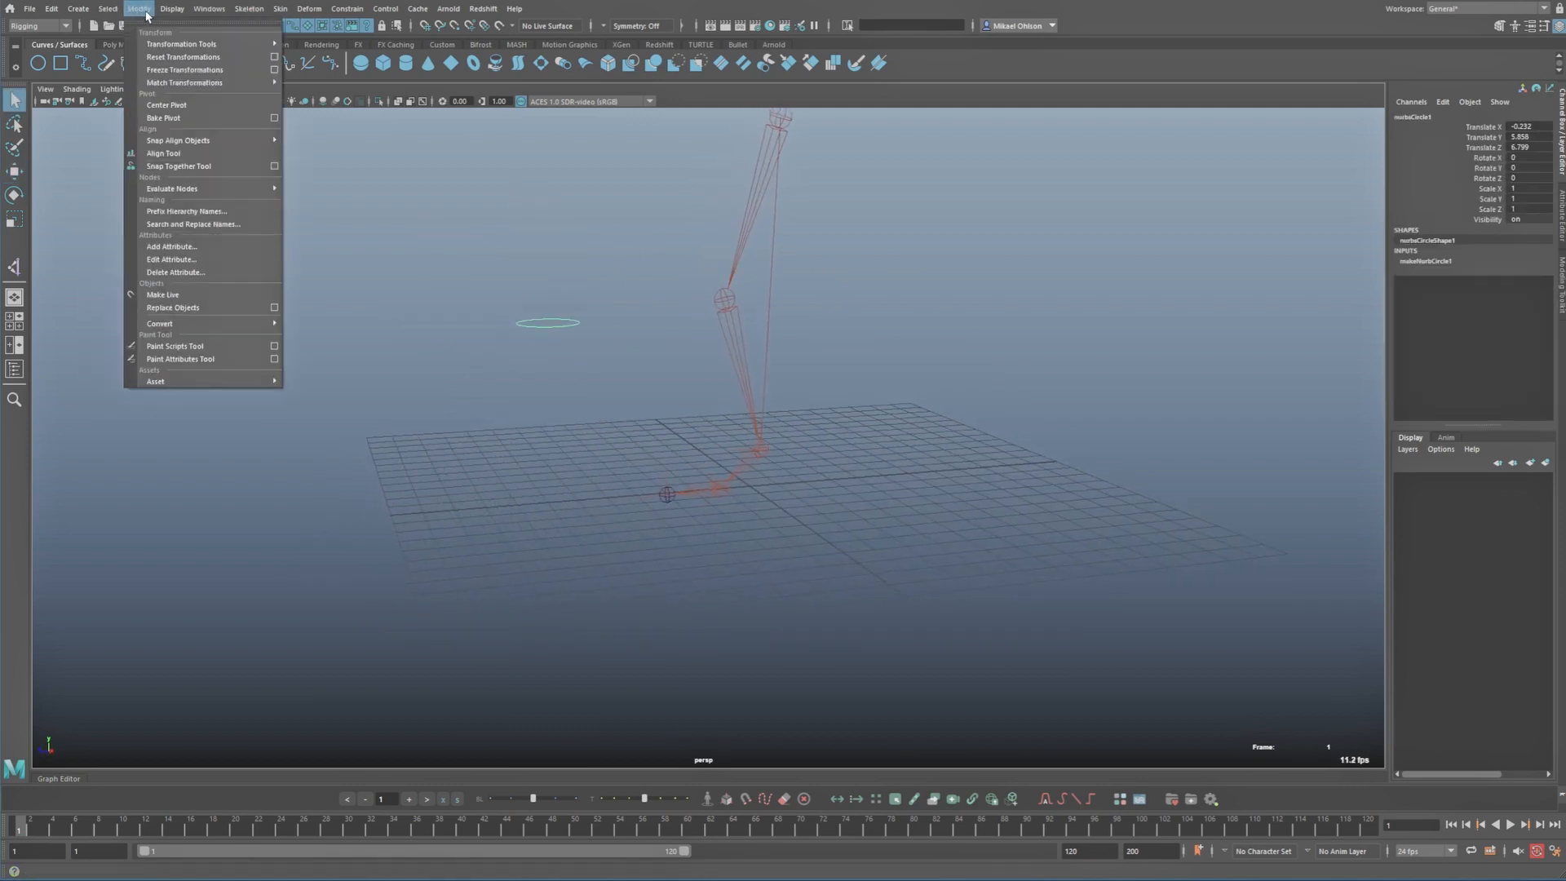
click(184, 71)
click(54, 10)
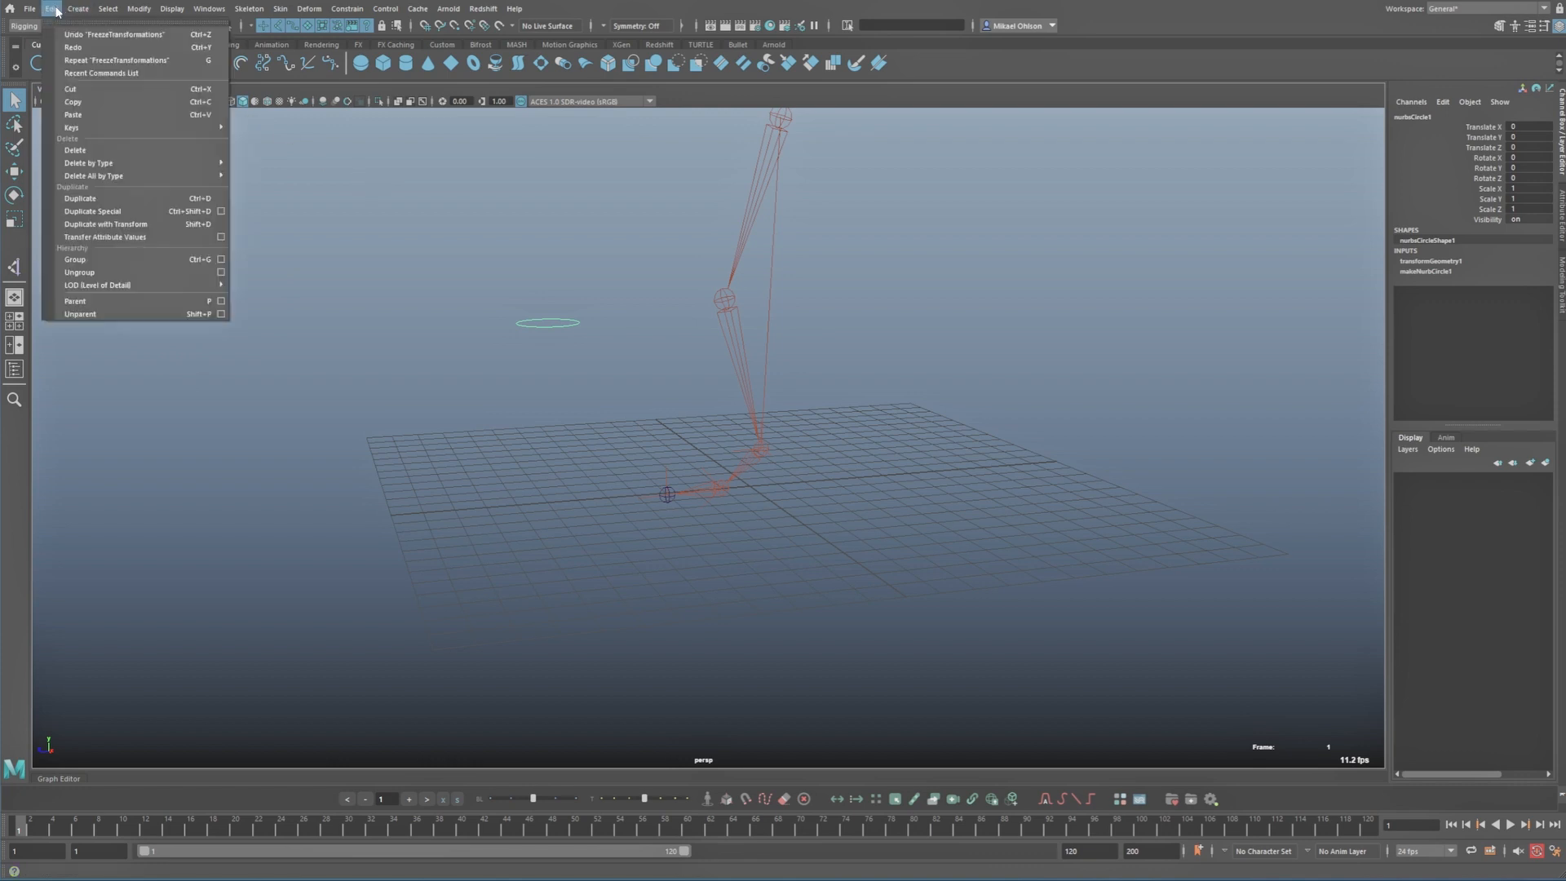
mouse_move(106, 162)
click(296, 158)
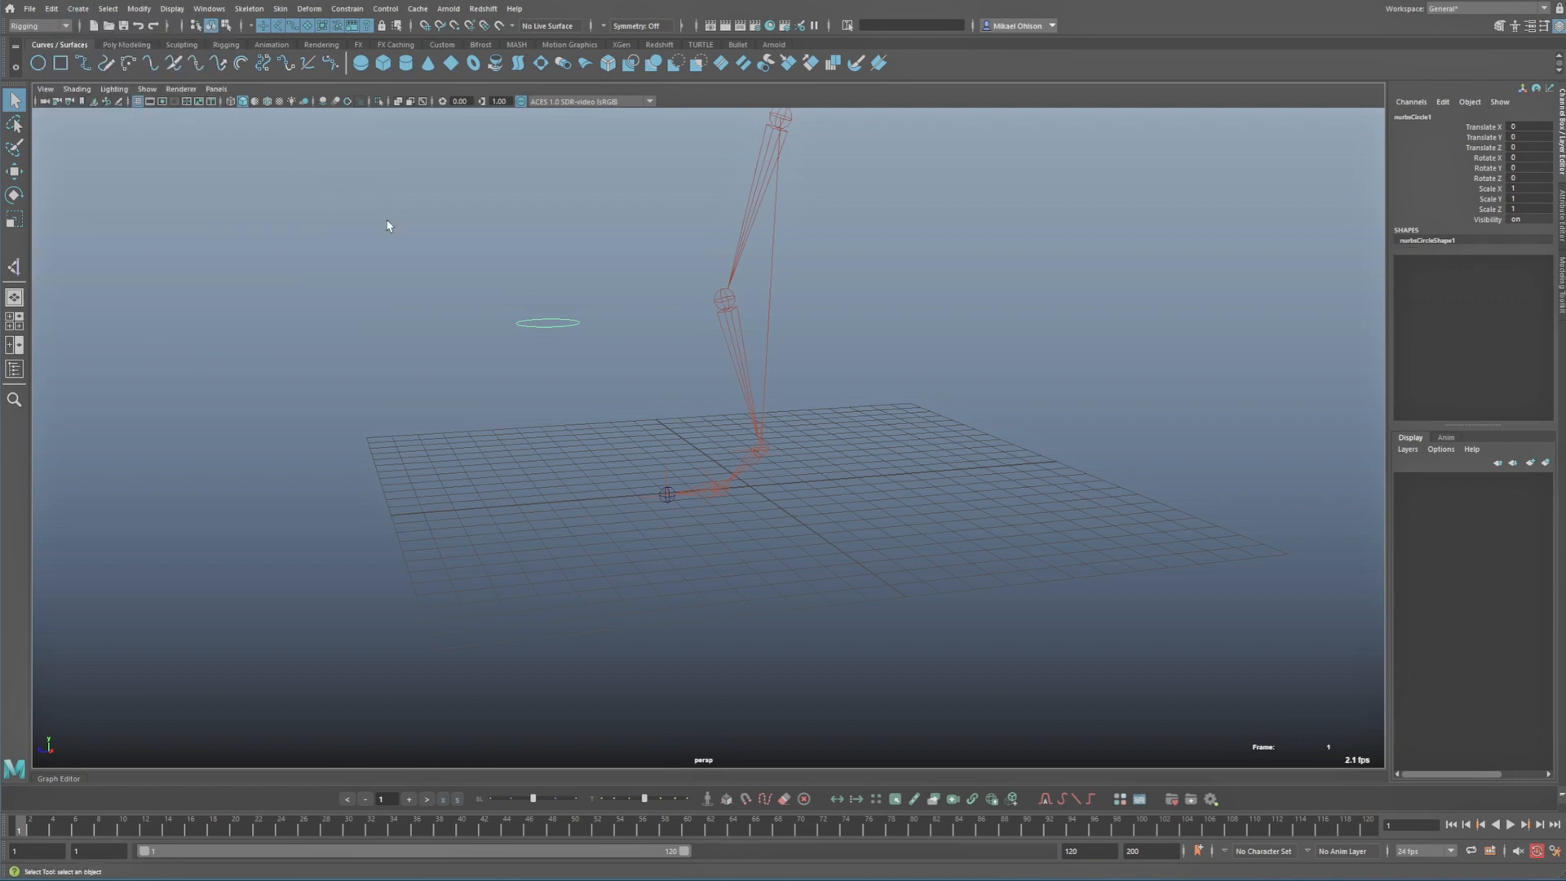
scroll(388, 225, down, 2)
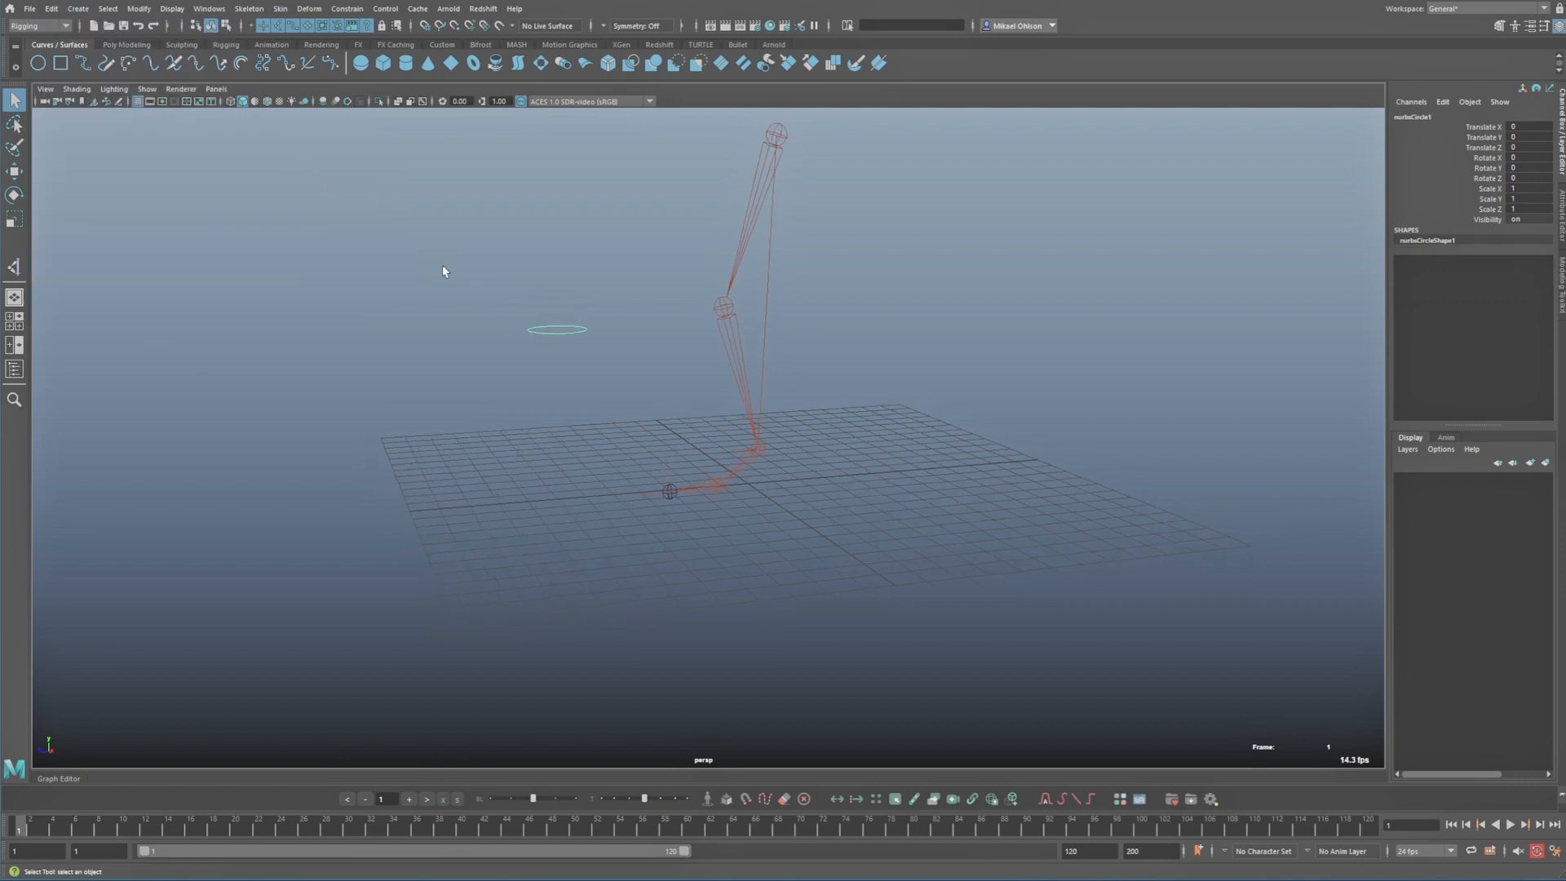
Step: Rename the circle in front of the knee as knee_ctrl
double_click(1437, 118)
text(knee_c)
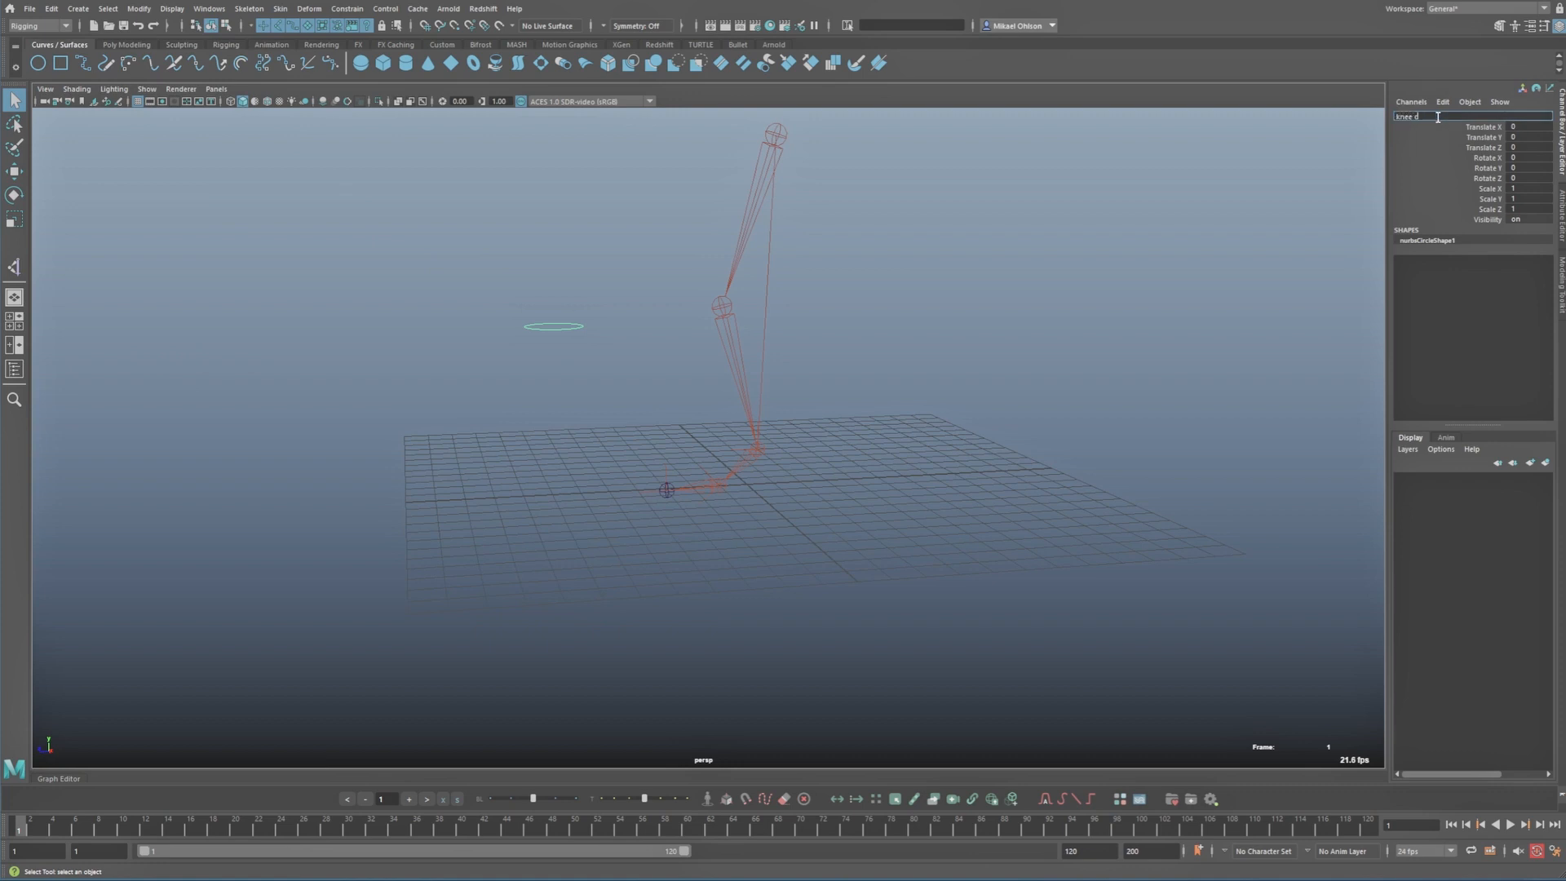
text(trl)
key(Return)
Step: Group the knee control, name the group knee_ctrl_grp, and check its contents in the Outliner
key(ctrl+c)
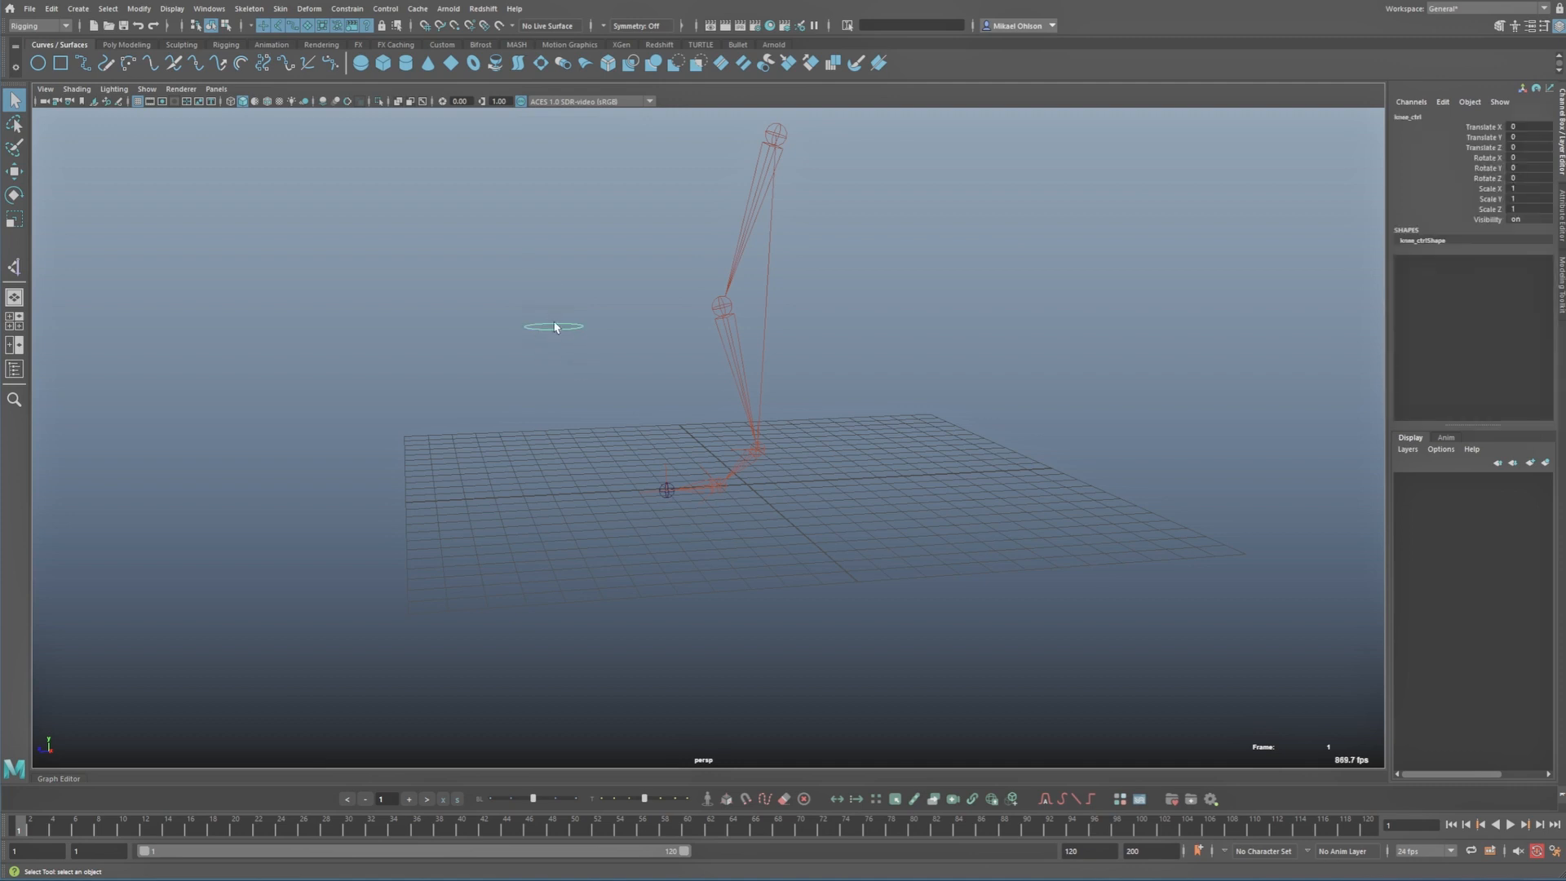
key(ctrl+g)
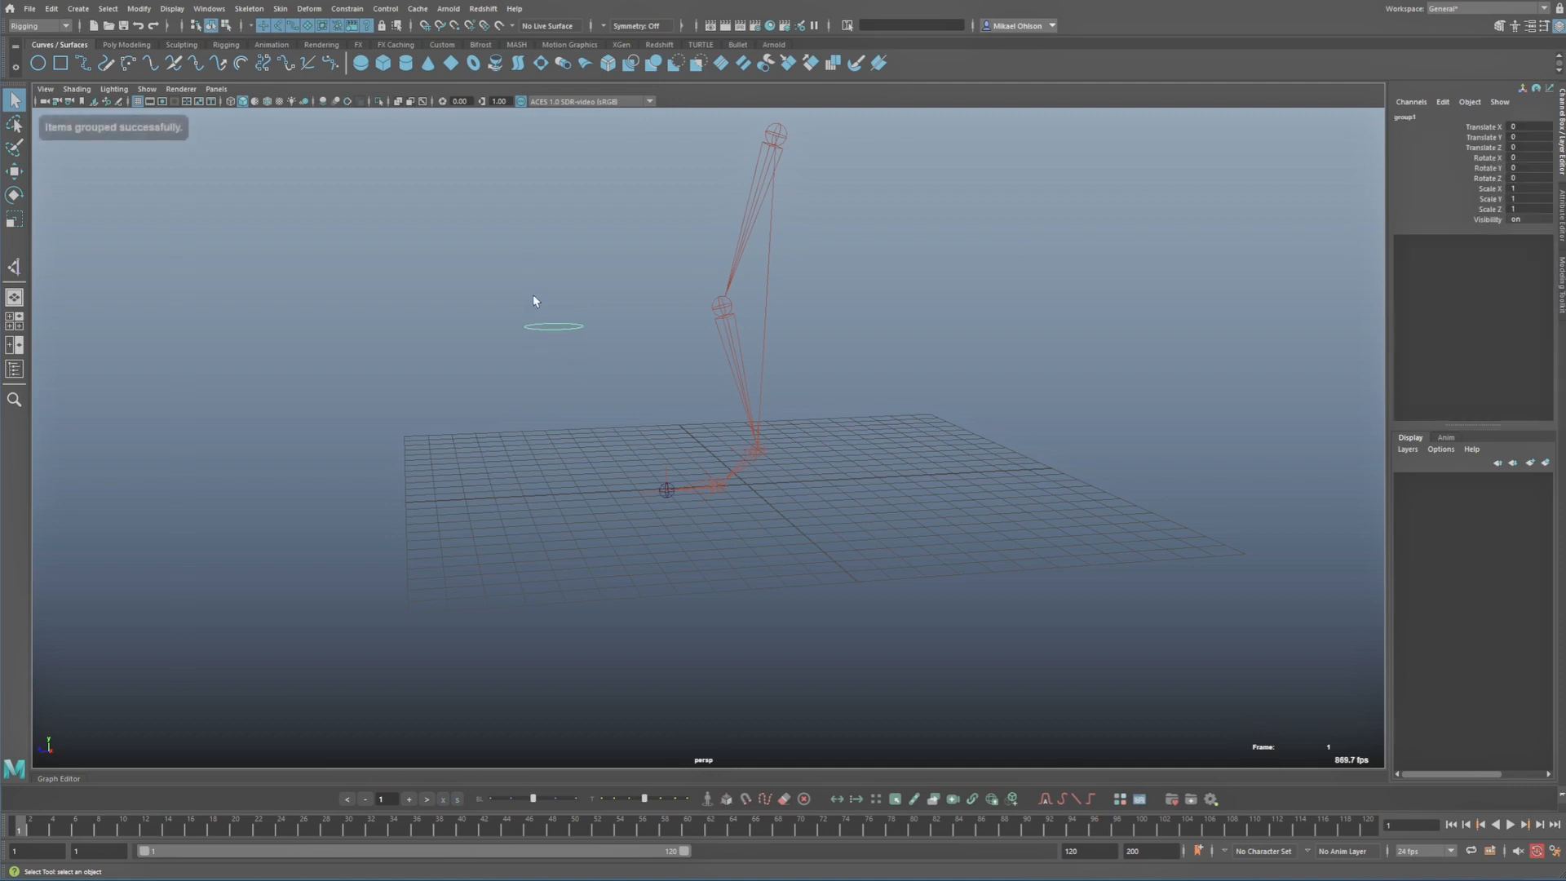
click(1449, 115)
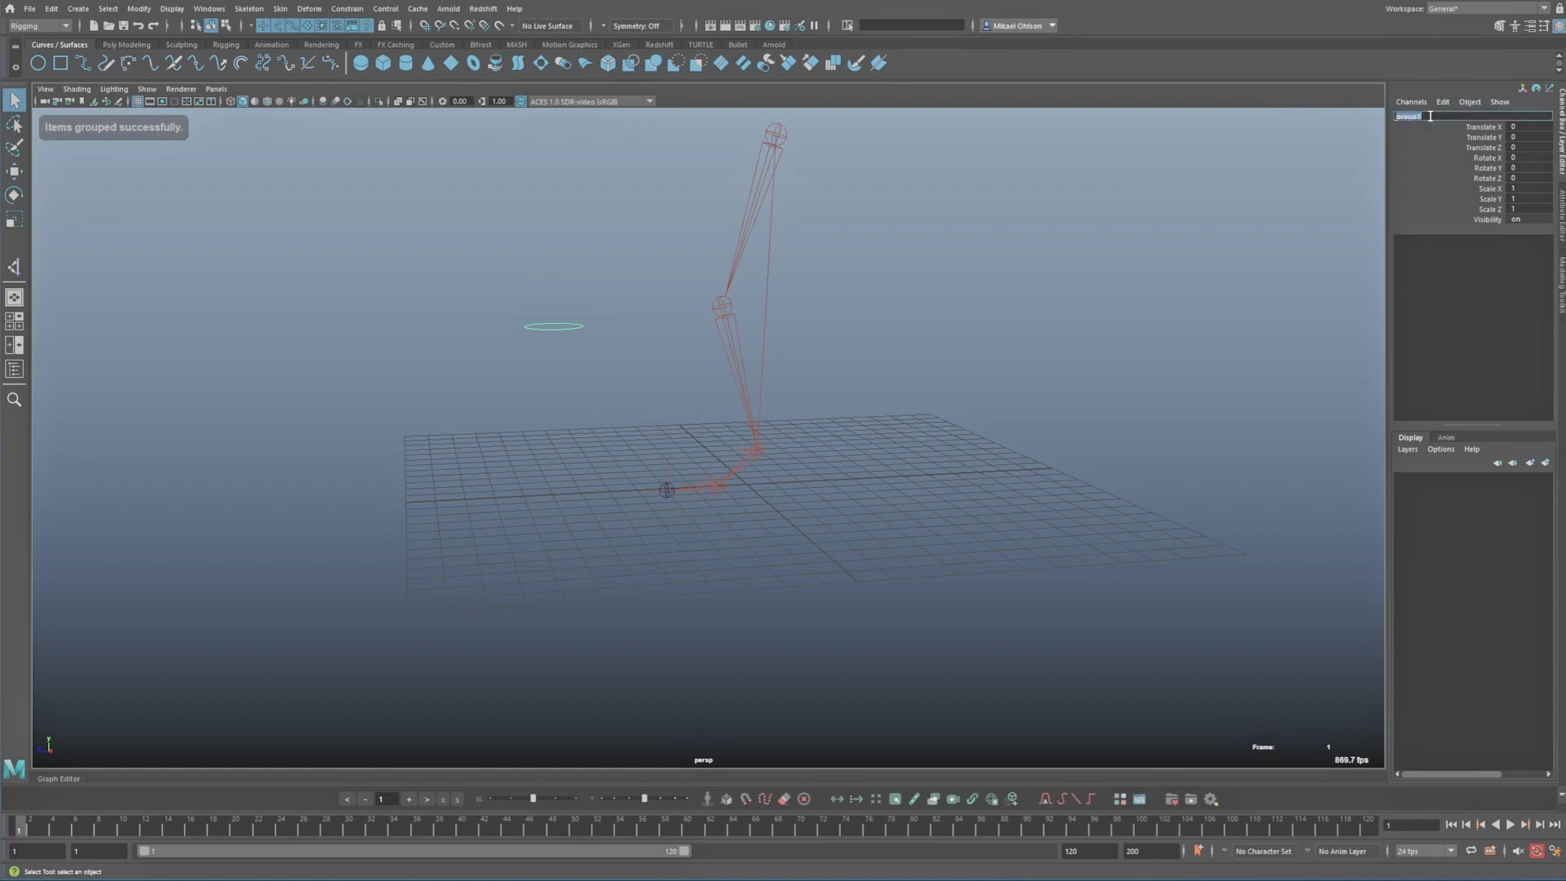
key(ctrl+v)
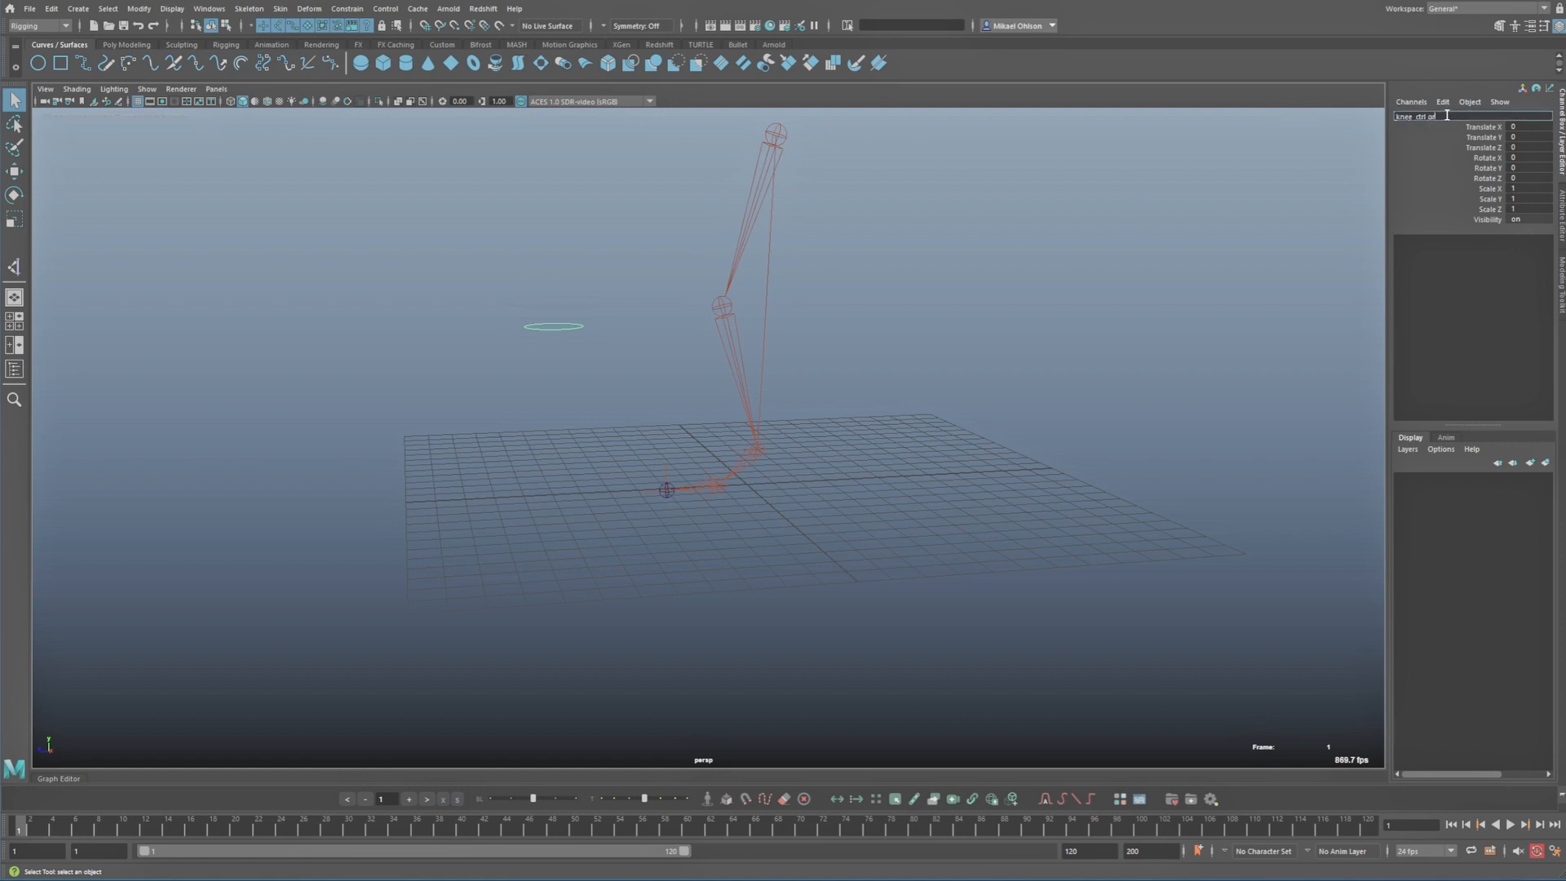
click(583, 250)
key(shift+o)
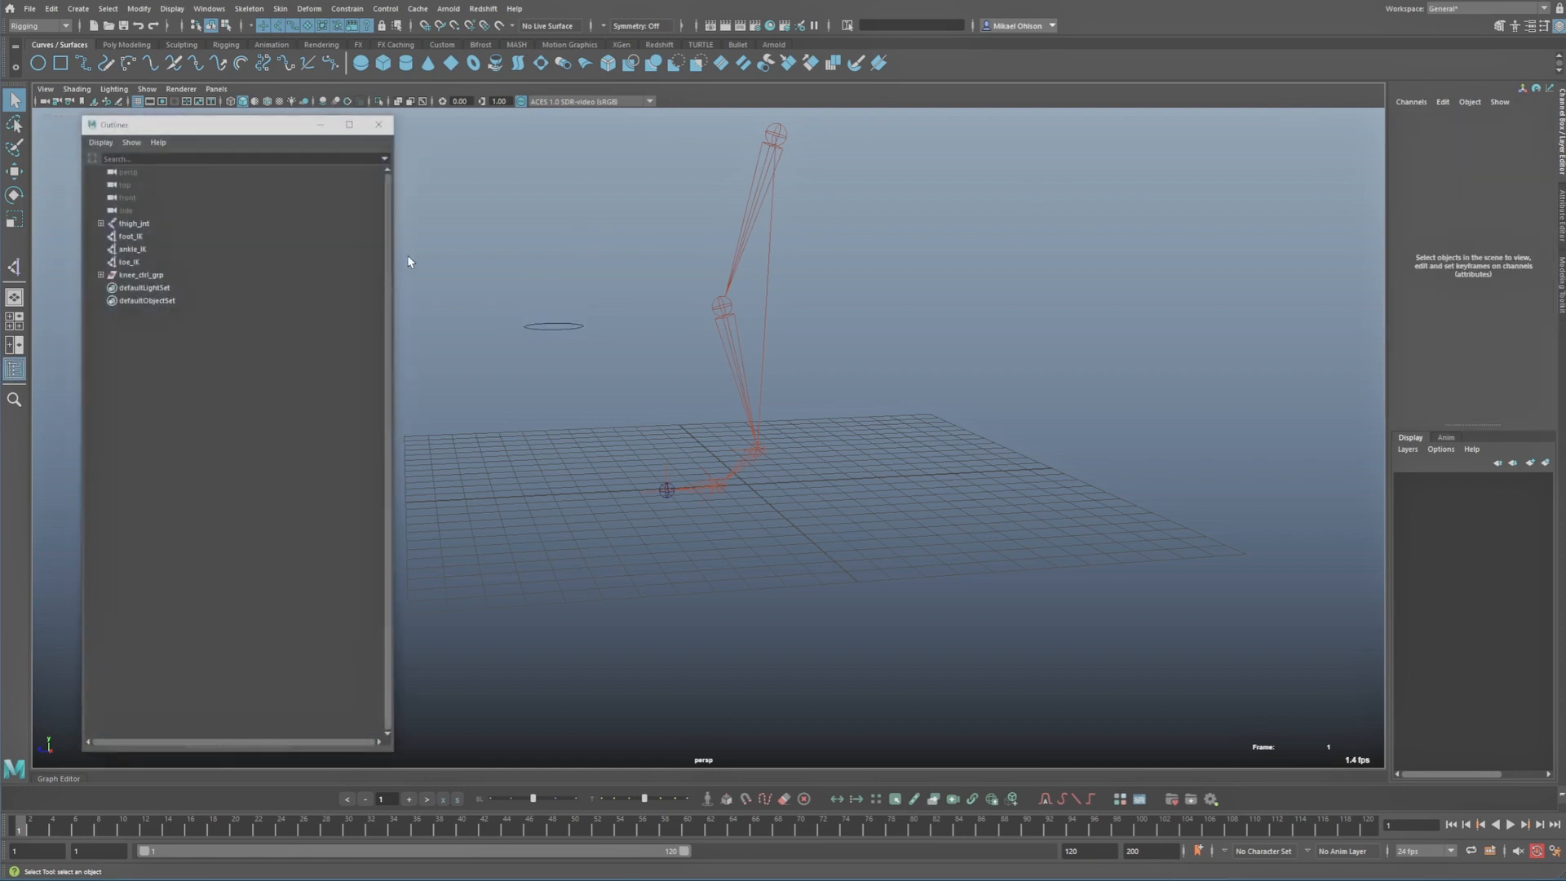
click(131, 275)
click(100, 274)
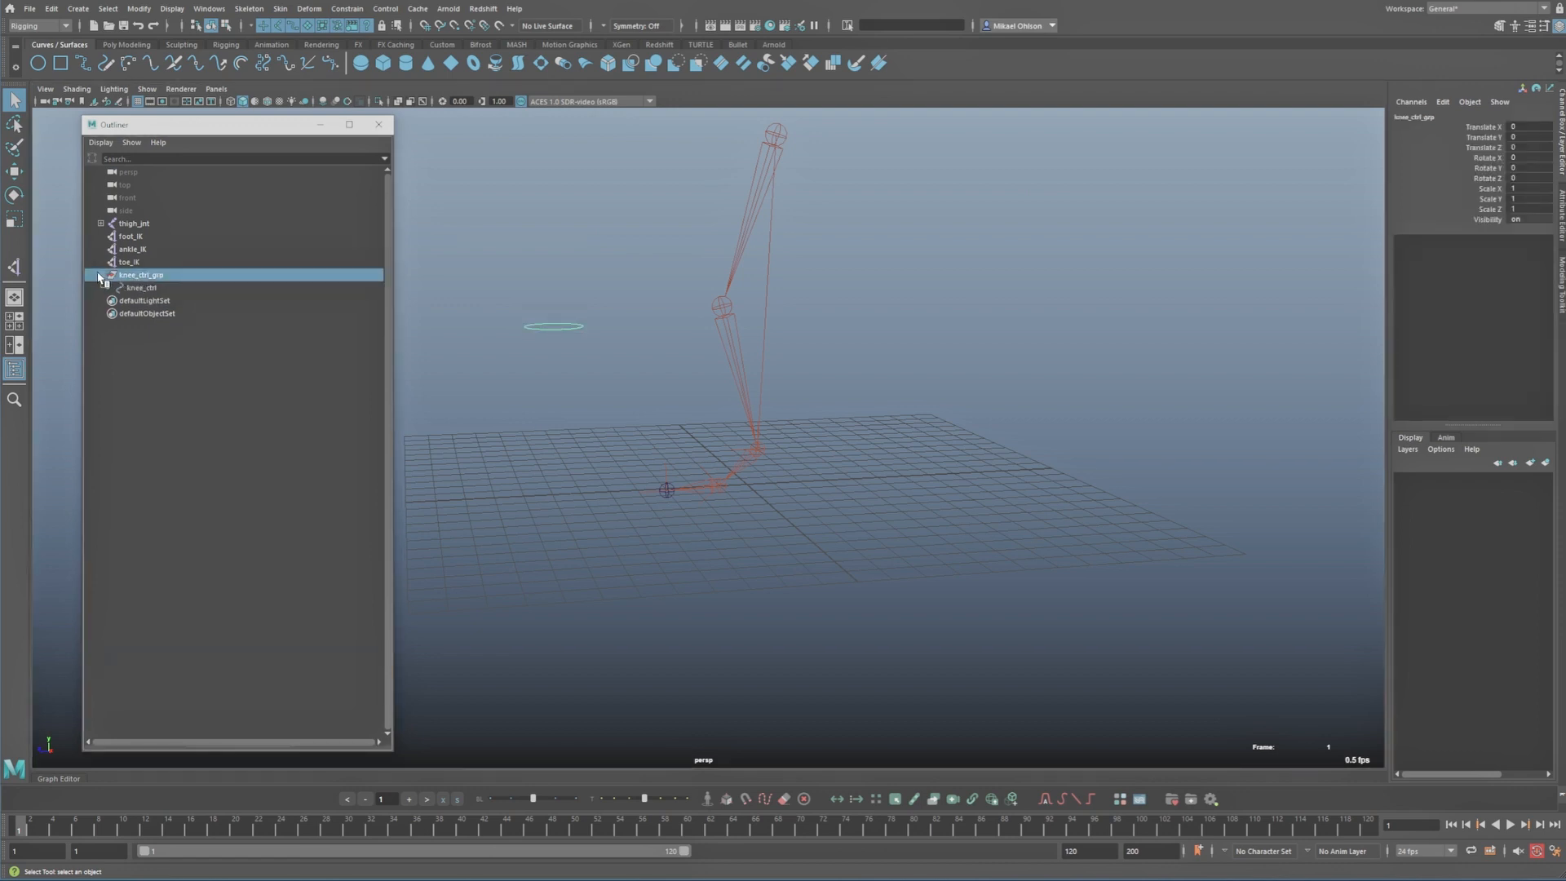
click(99, 276)
Step: Select the knee control curve and add the foot_IK handle to the selection
alt+drag(640, 335, 719, 400)
alt+drag(700, 341, 679, 328)
drag(618, 259, 625, 343)
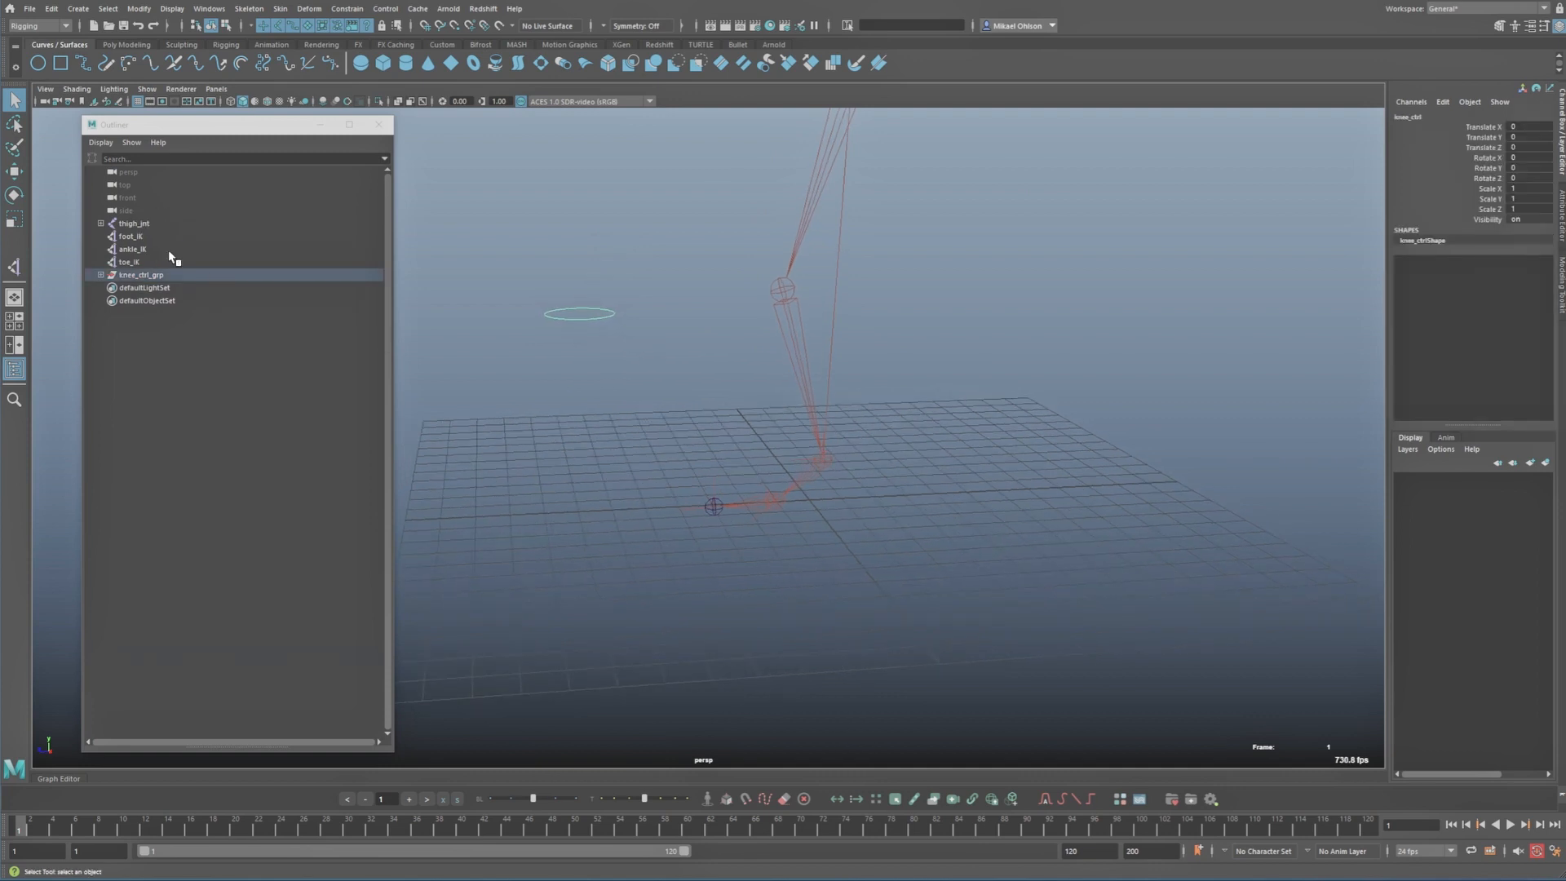
click(130, 237)
alt+drag(653, 311, 632, 270)
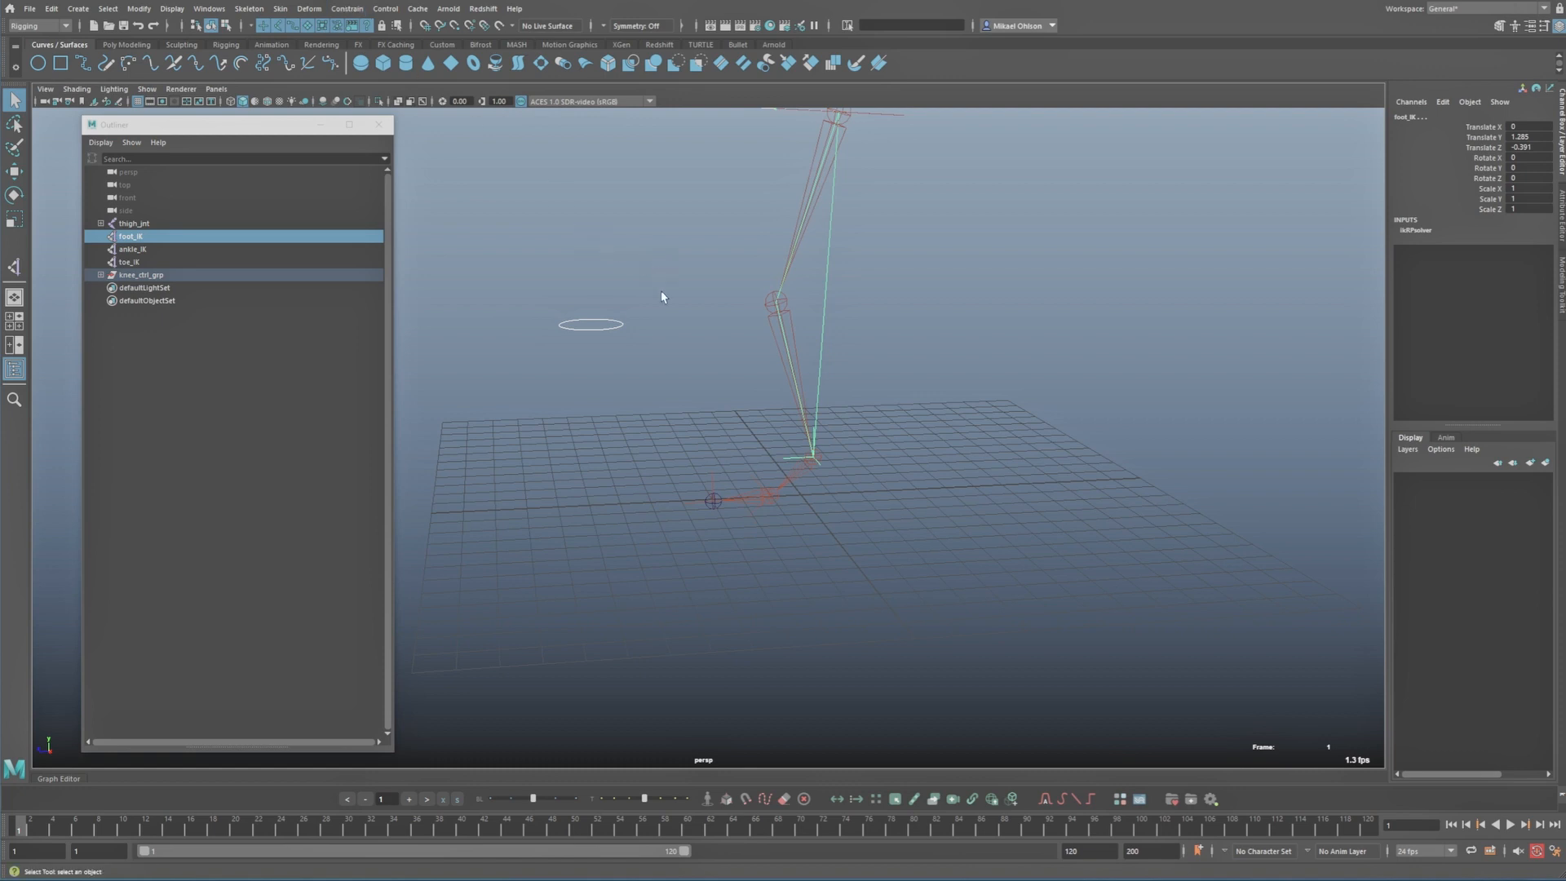
alt+drag(672, 325, 723, 313)
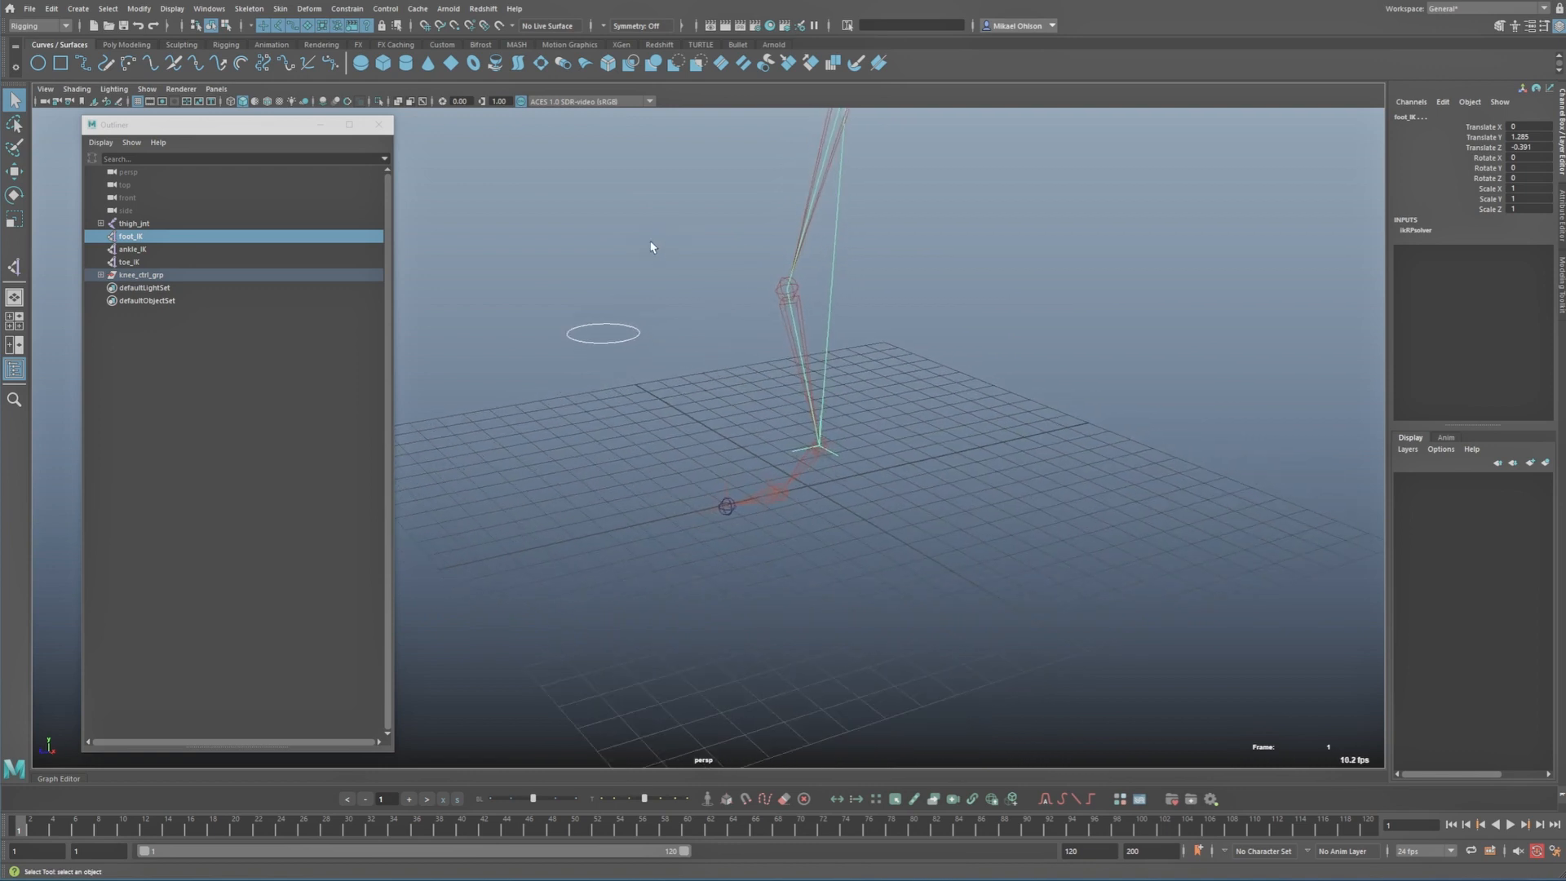
Step: Create a locator at the scene origin
click(75, 10)
click(100, 198)
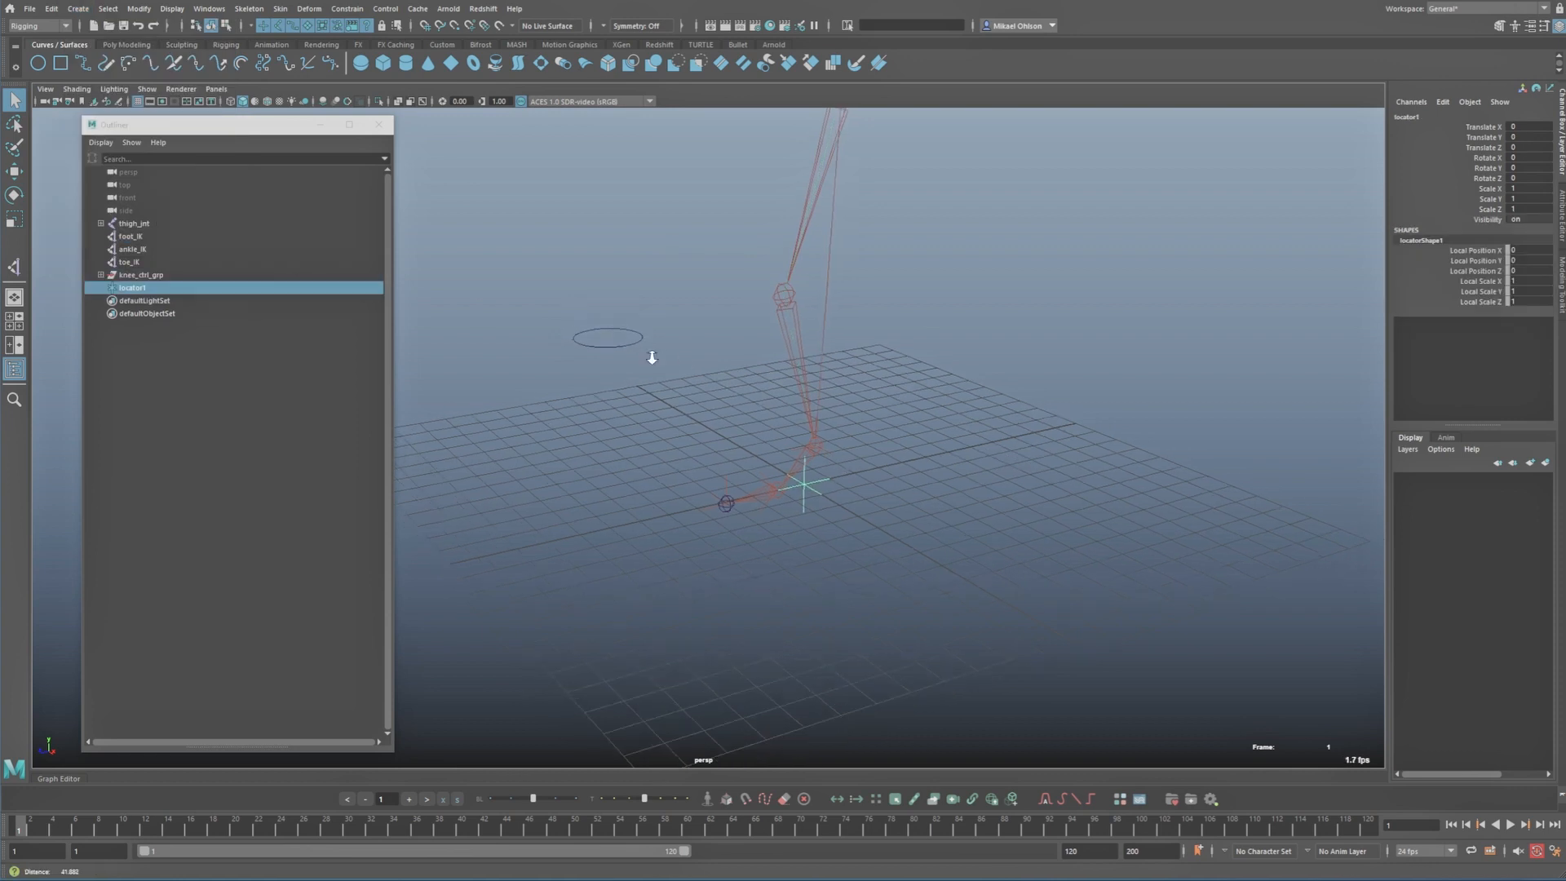
Step: Snap the locator onto the knee joint as a reference for the joint's position
key(w)
drag(813, 485, 969, 314)
key(q)
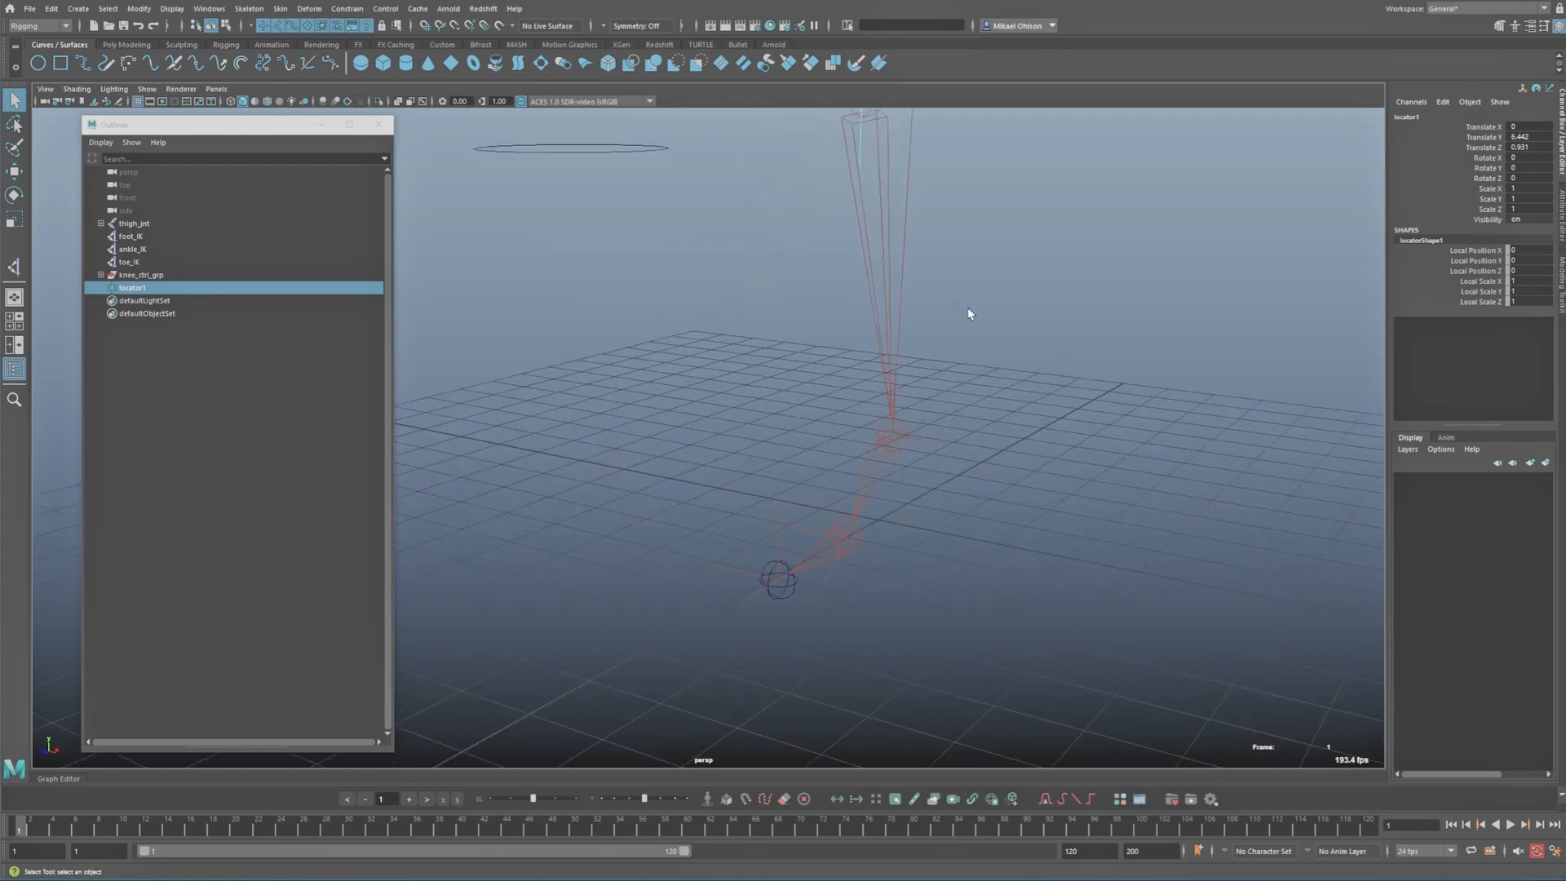
Step: Select the knee_ctrl curve, add foot_IK to the selection, and apply a Pole Vector constraint
alt+right_drag(968, 315, 668, 451)
alt+drag(668, 451, 615, 349)
click(606, 399)
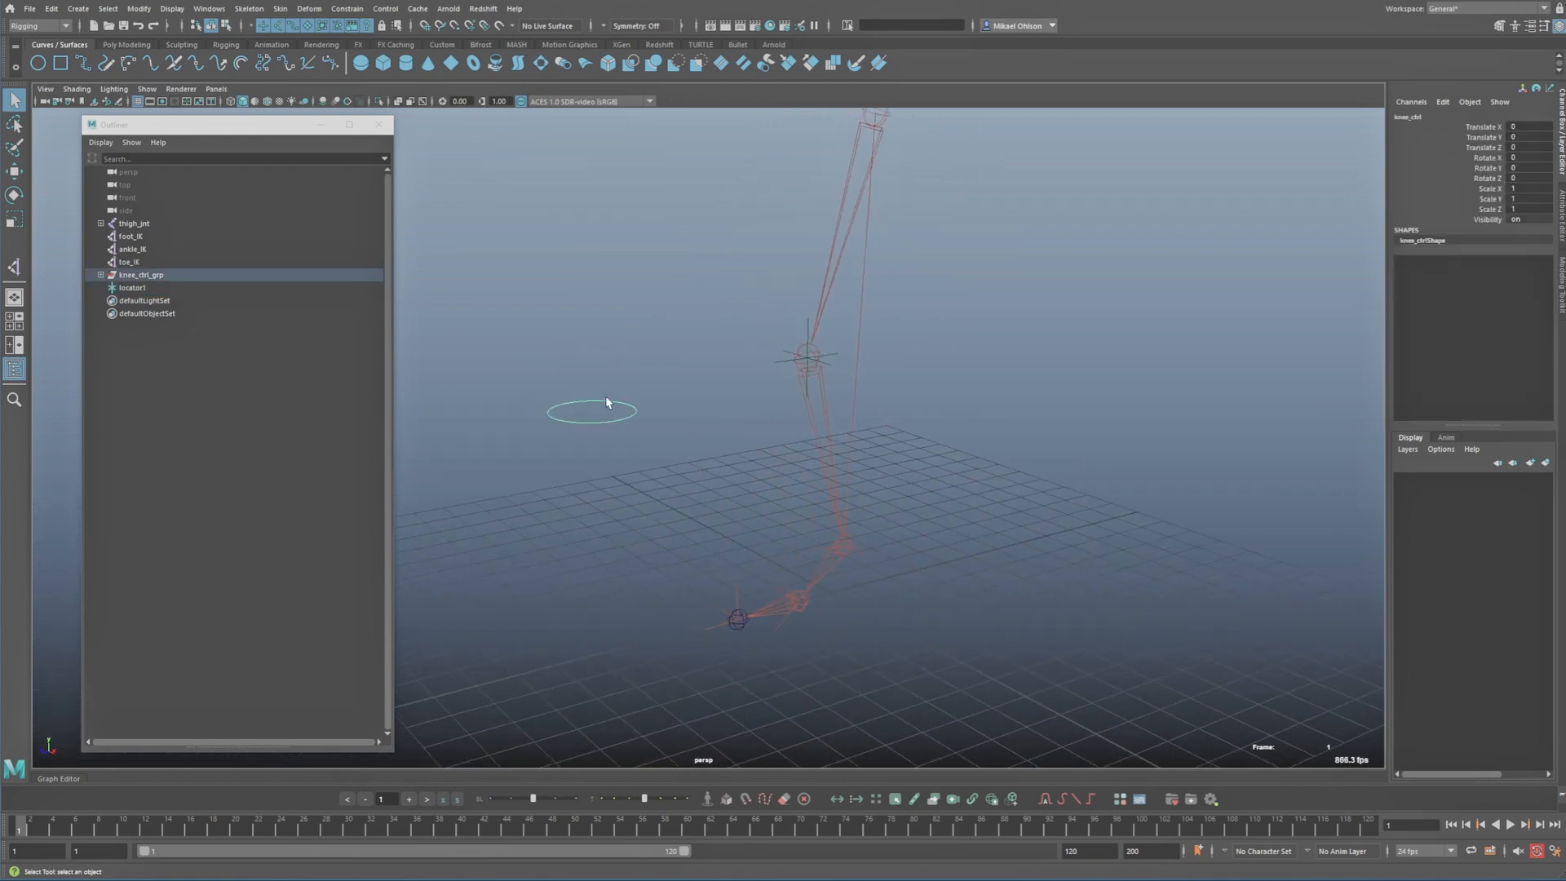
click(131, 236)
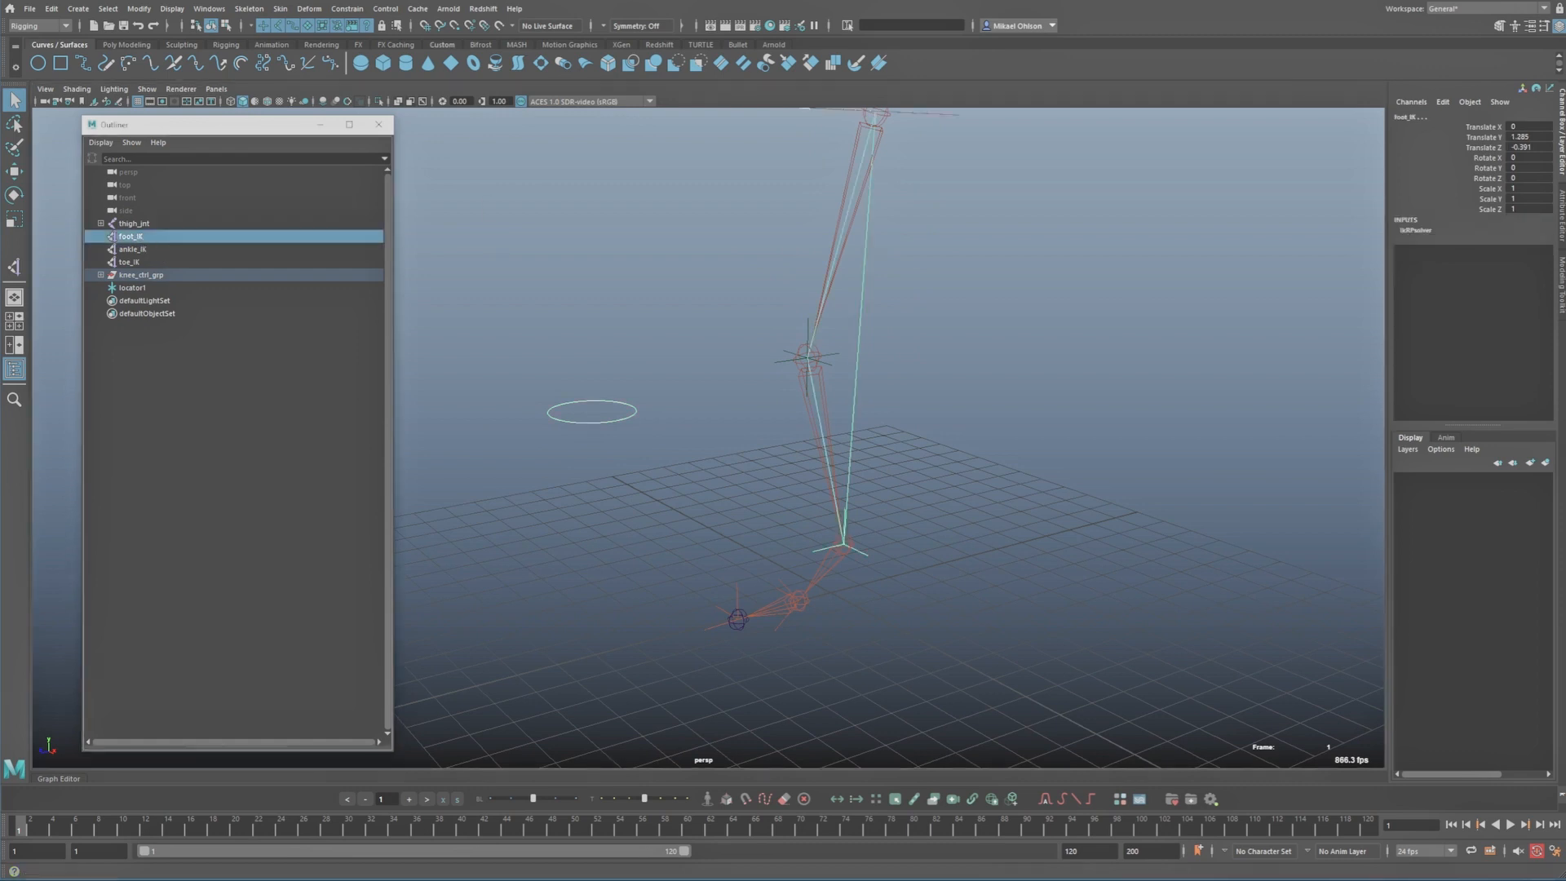
click(353, 12)
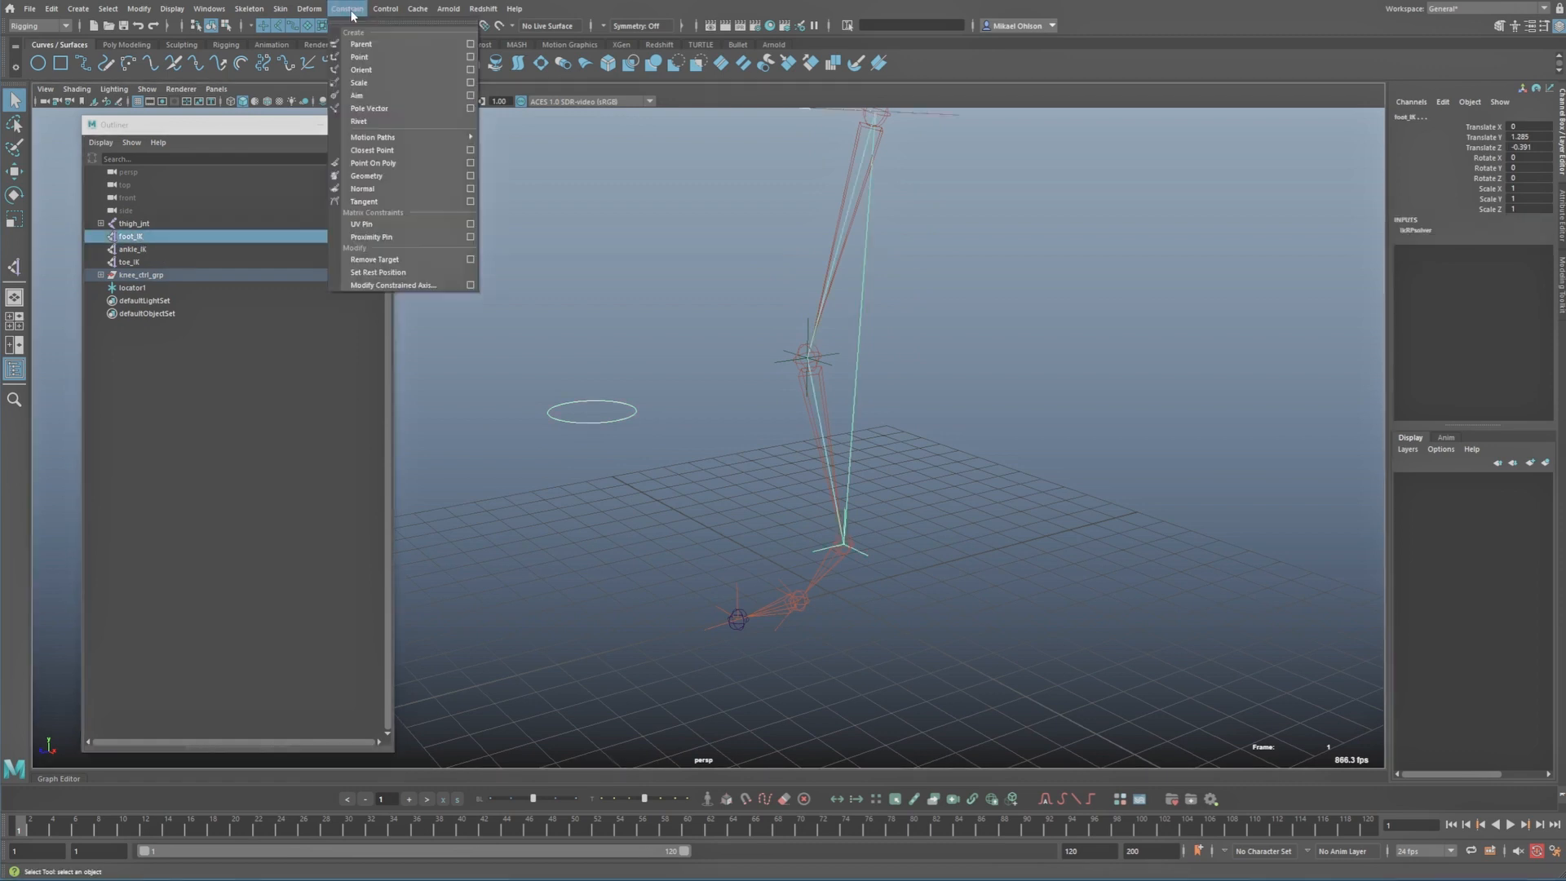
click(383, 113)
Step: Examine the knee joint's position against the reference locator with the Pole Vector constraint applied
alt+right_drag(582, 267, 1053, 420)
alt+drag(1052, 419, 936, 318)
alt+middle_drag(936, 318, 759, 457)
alt+right_drag(759, 457, 984, 436)
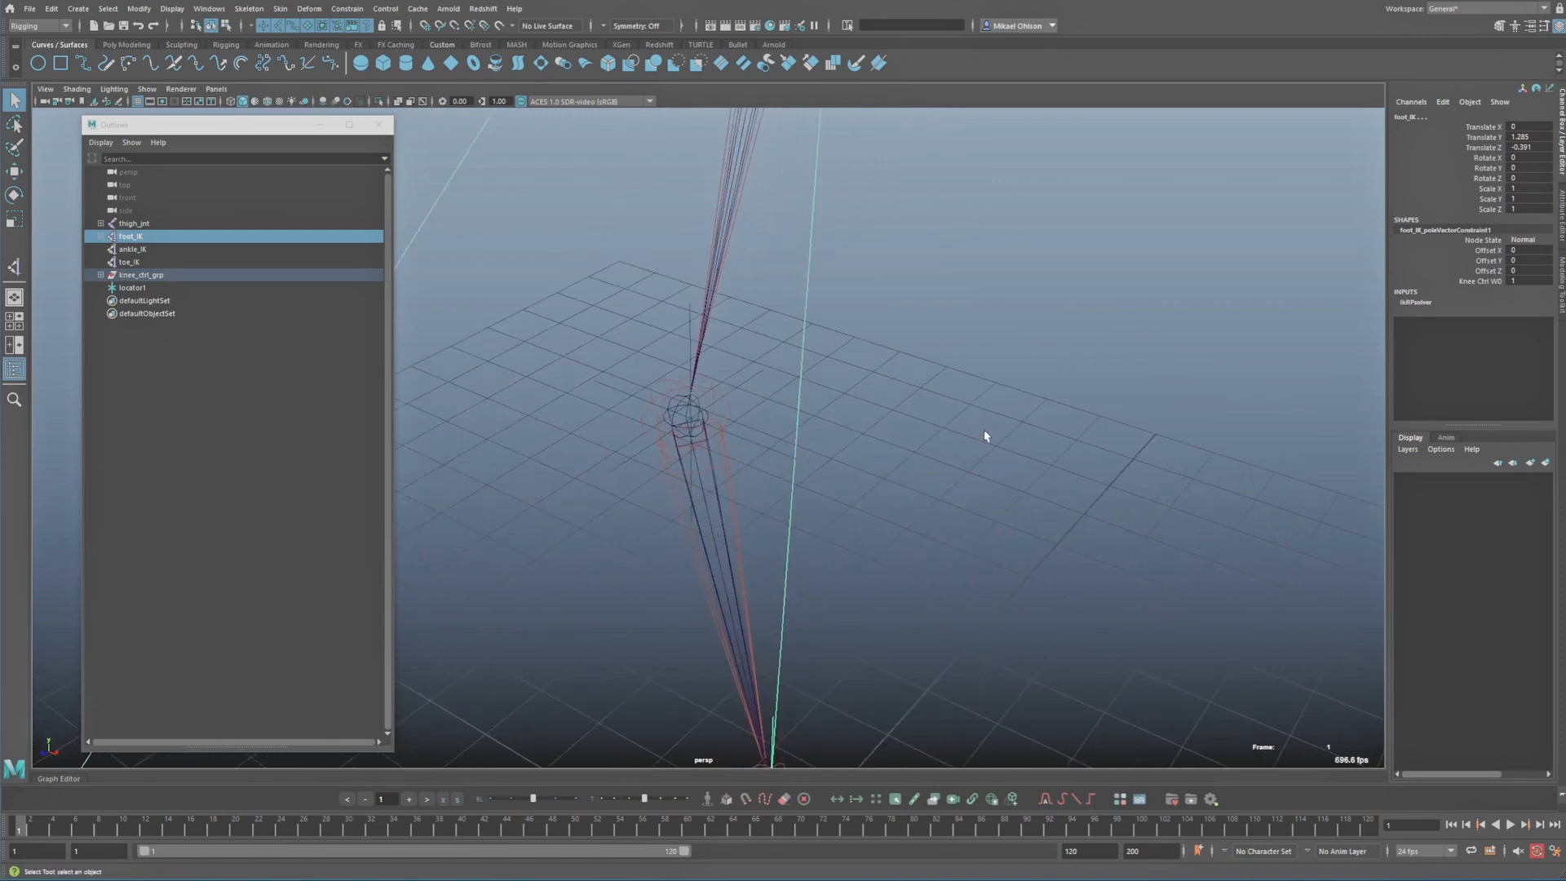
drag(605, 375, 620, 391)
key(f)
alt+drag(702, 441, 759, 433)
alt+right_drag(758, 432, 795, 443)
alt+drag(796, 442, 819, 431)
alt+right_drag(819, 431, 853, 451)
mouse_move(855, 455)
alt+mouse_down()
mouse_move(776, 429)
mouse_move(709, 461)
mouse_move(848, 473)
alt+mouse_up()
alt+right_drag(848, 473, 553, 454)
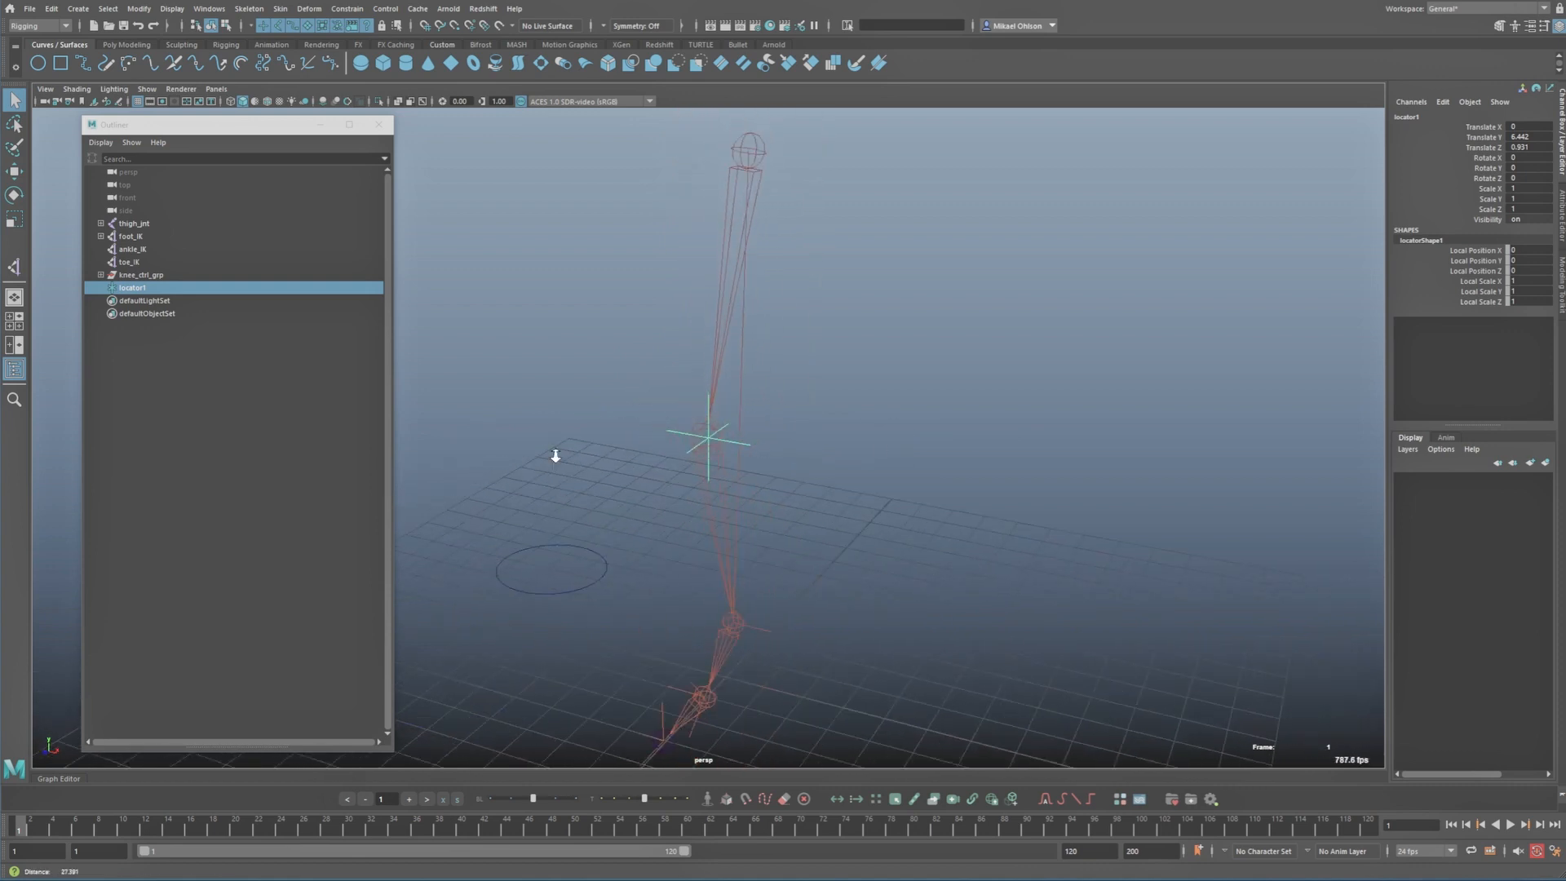
alt+drag(799, 486, 763, 466)
alt+right_drag(762, 466, 679, 468)
alt+drag(679, 469, 695, 451)
alt+middle_drag(695, 450, 713, 428)
alt+right_drag(714, 428, 757, 428)
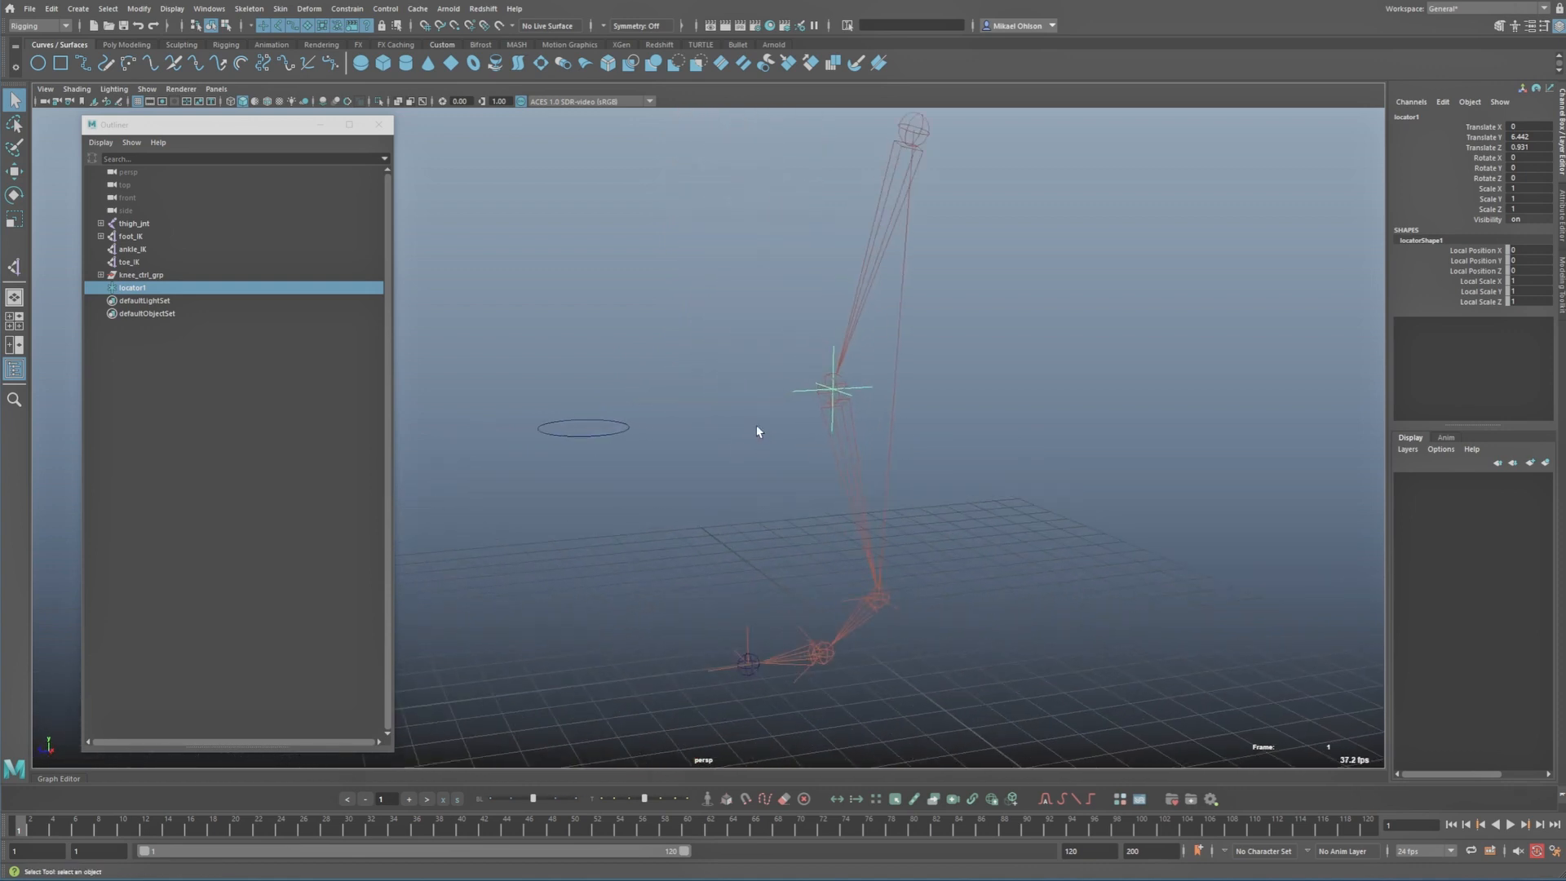
Step: Undo the Pole Vector constraint and move the locator up and away from the leg
click(732, 376)
alt+drag(732, 376, 835, 374)
click(745, 375)
key(f)
alt+right_drag(757, 394, 710, 413)
alt+drag(893, 400, 860, 428)
alt+right_drag(861, 429, 799, 430)
alt+drag(800, 431, 755, 433)
alt+right_drag(755, 433, 710, 473)
key(w)
alt+drag(710, 473, 569, 356)
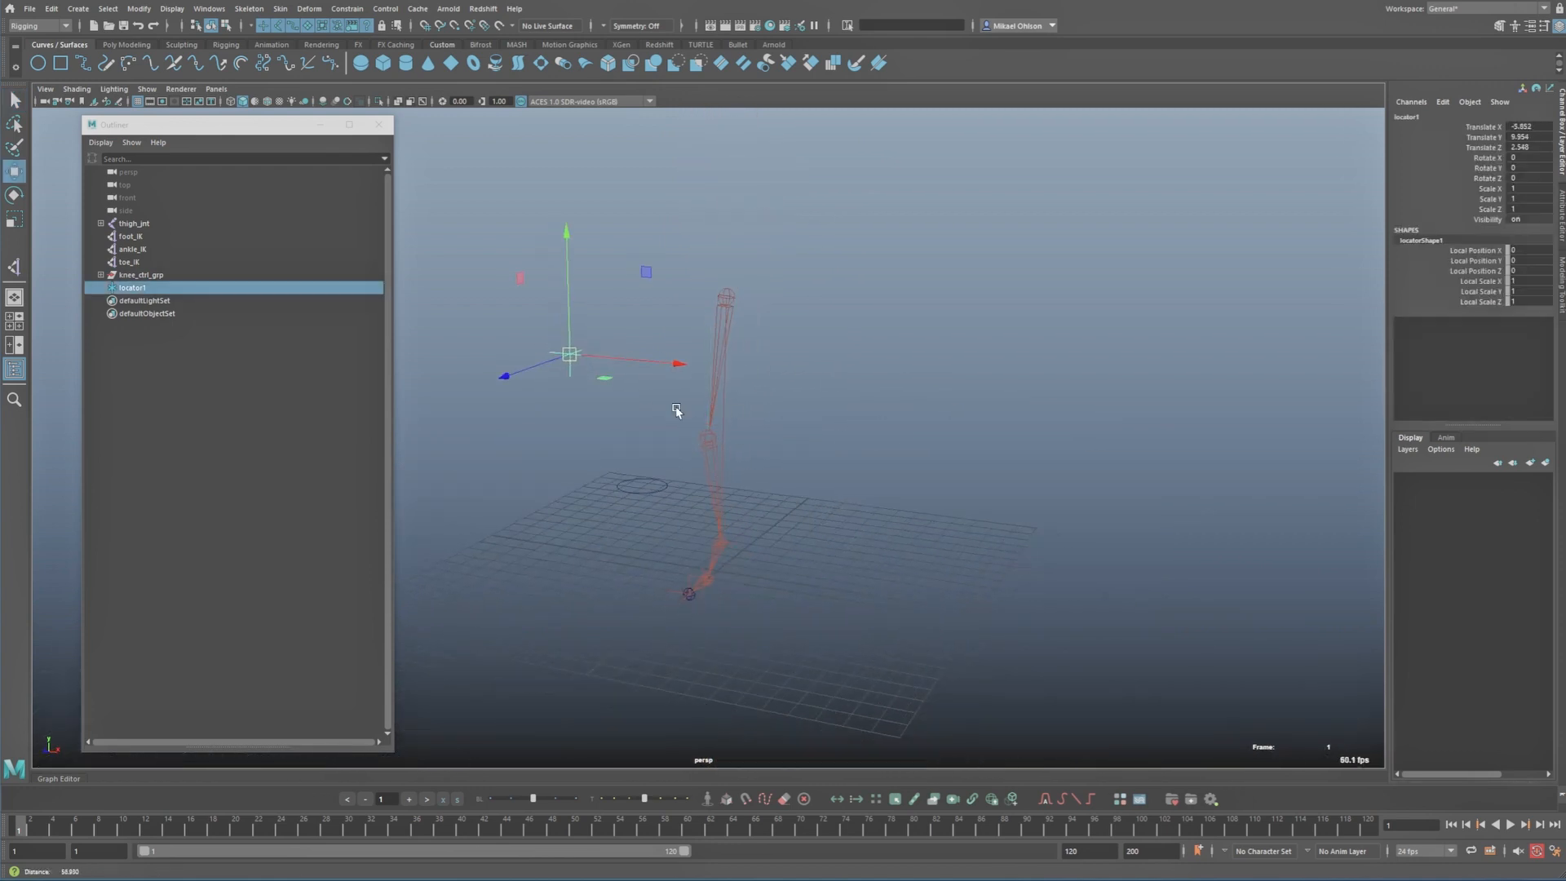
click(613, 414)
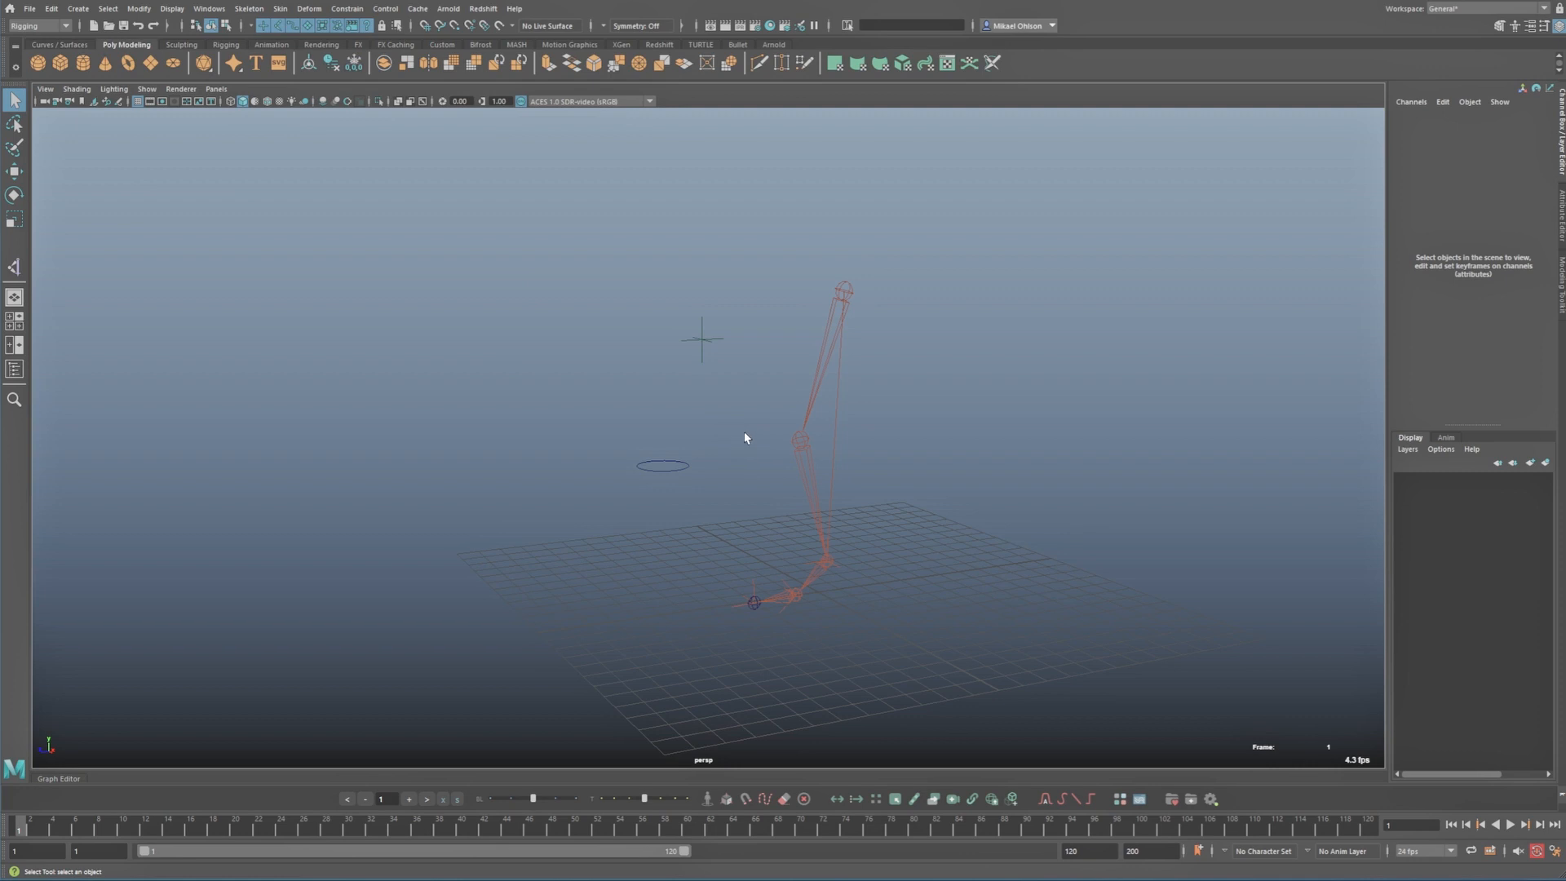
Step: Create a polygon plane and move it about 8.3 units along Z, in front of the foot
click(151, 63)
key(w)
drag(782, 589, 577, 596)
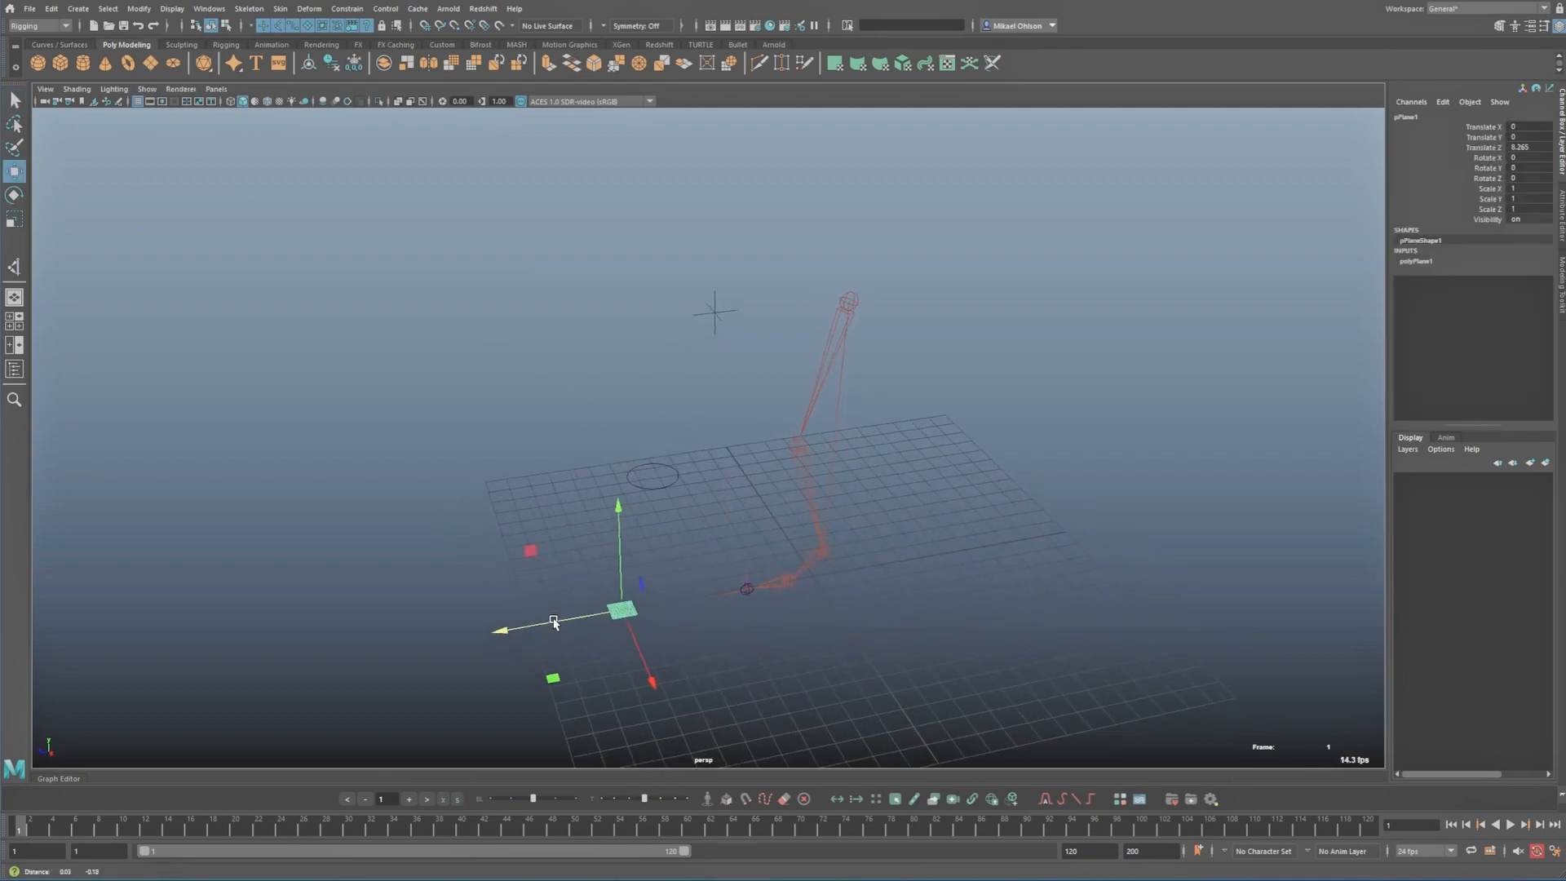
alt+middle_drag(552, 622, 562, 510)
alt+right_drag(563, 510, 671, 563)
alt+middle_drag(671, 563, 738, 545)
Step: Set the plane's Subdivisions Width and Subdivisions Height to 1
click(1436, 263)
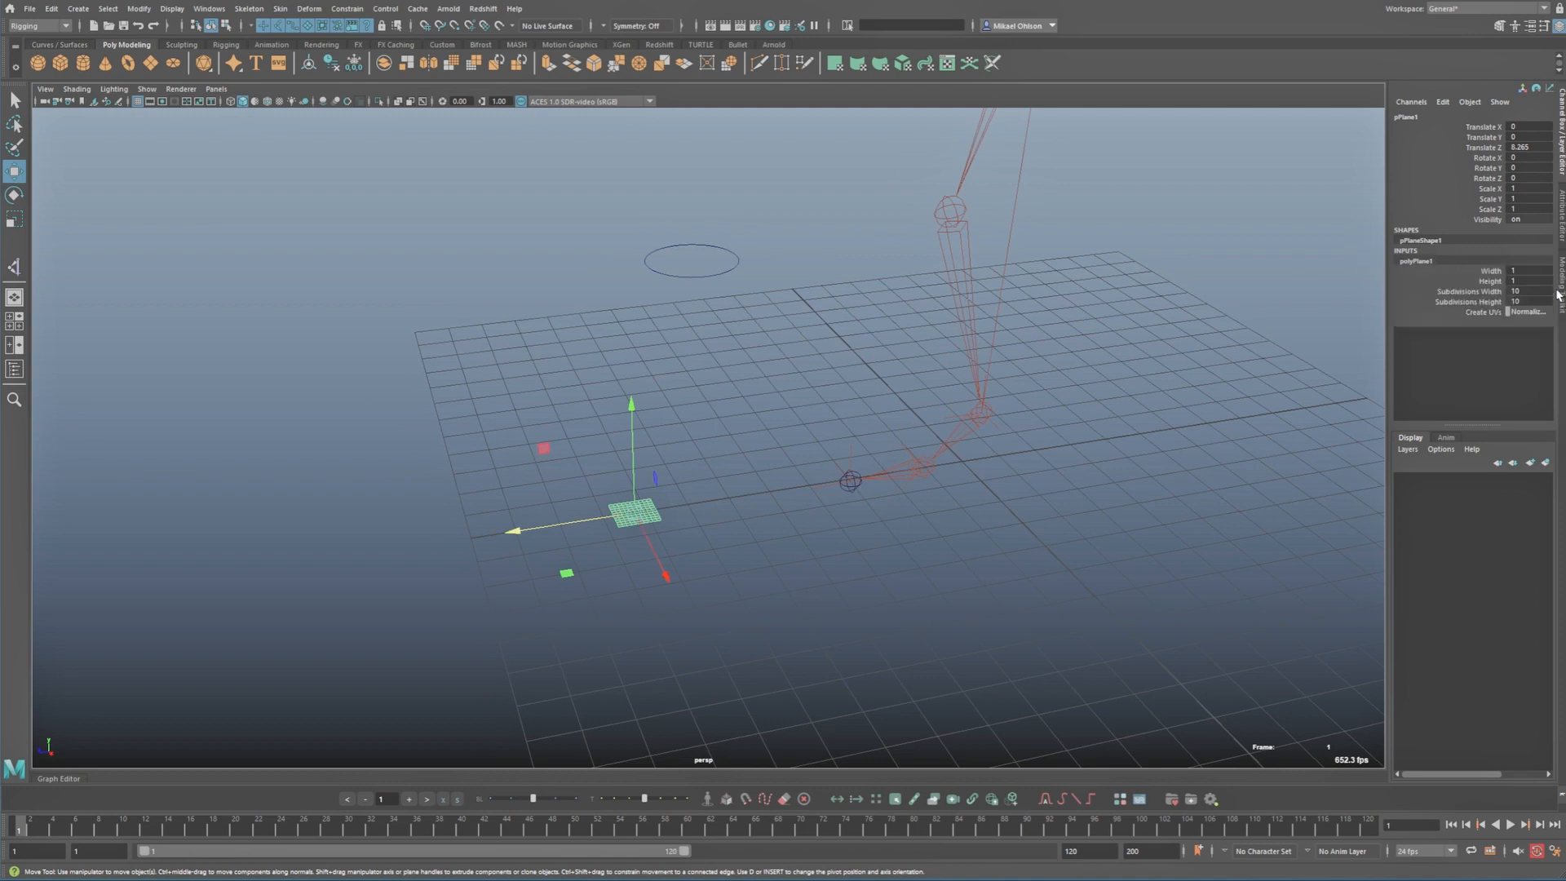
drag(1527, 291, 1531, 303)
text(1)
key(Return)
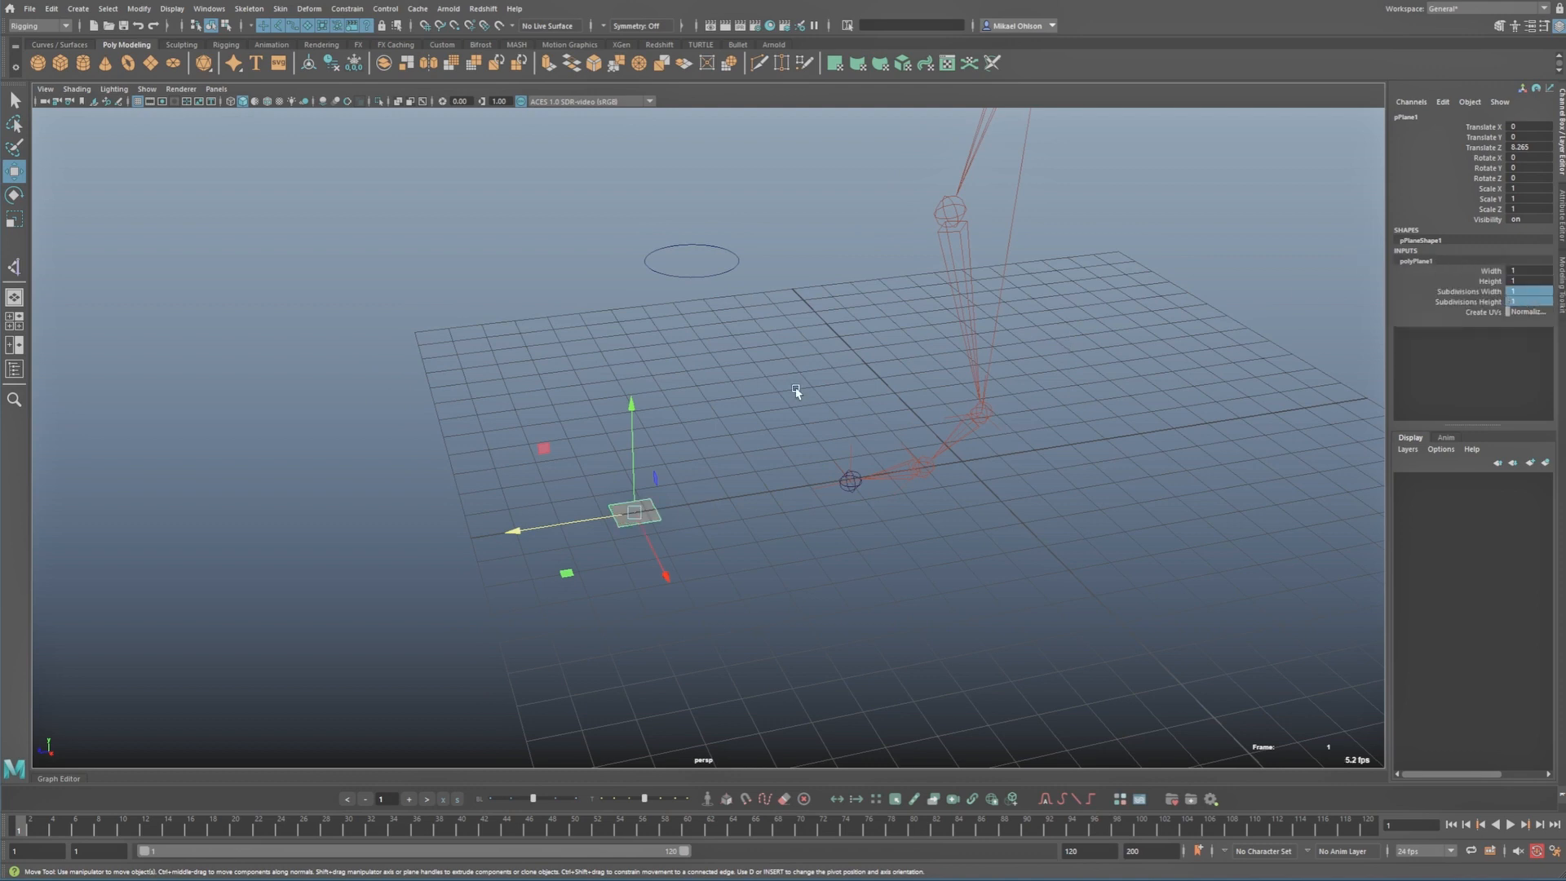
key(q)
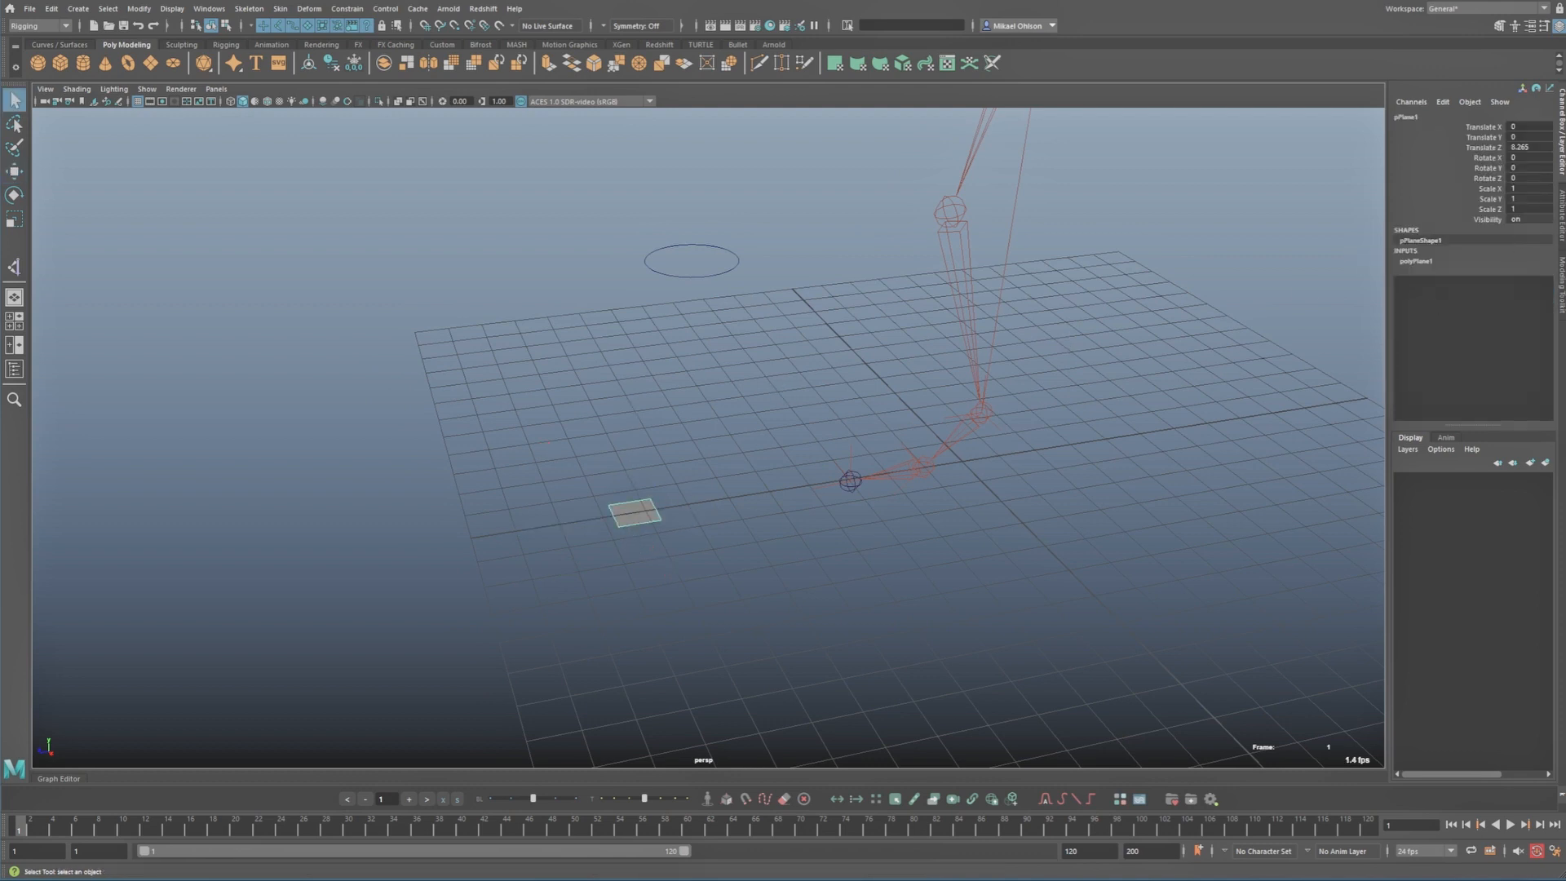
Step: Cut the plane diagonally from corner to corner with the Multi-Cut tool
click(1562, 278)
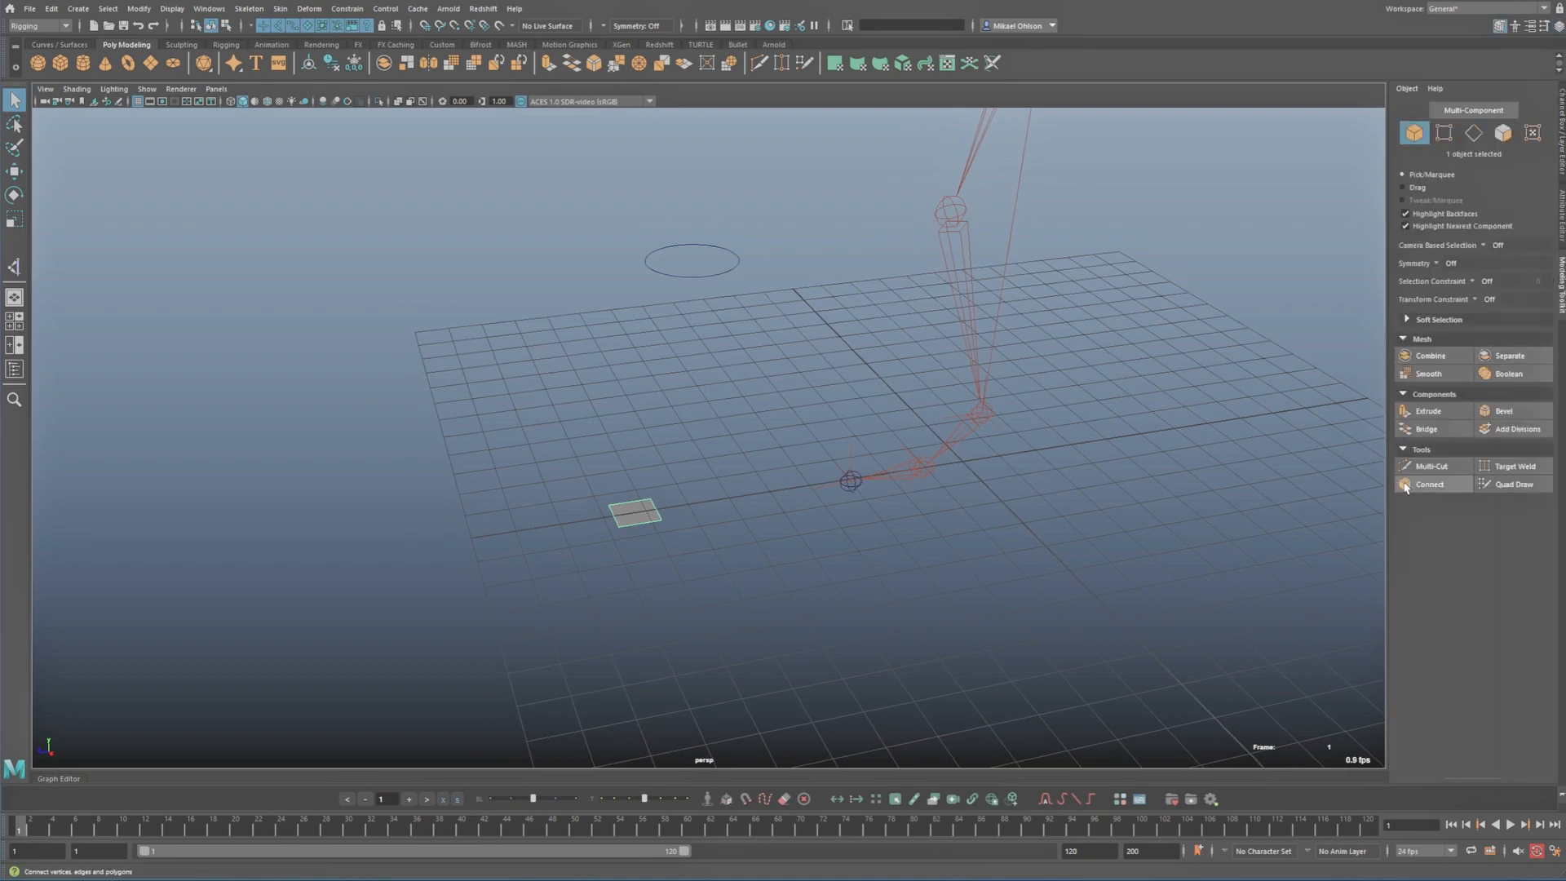
click(1432, 466)
scroll(874, 587, up, 5)
scroll(779, 453, up, 2)
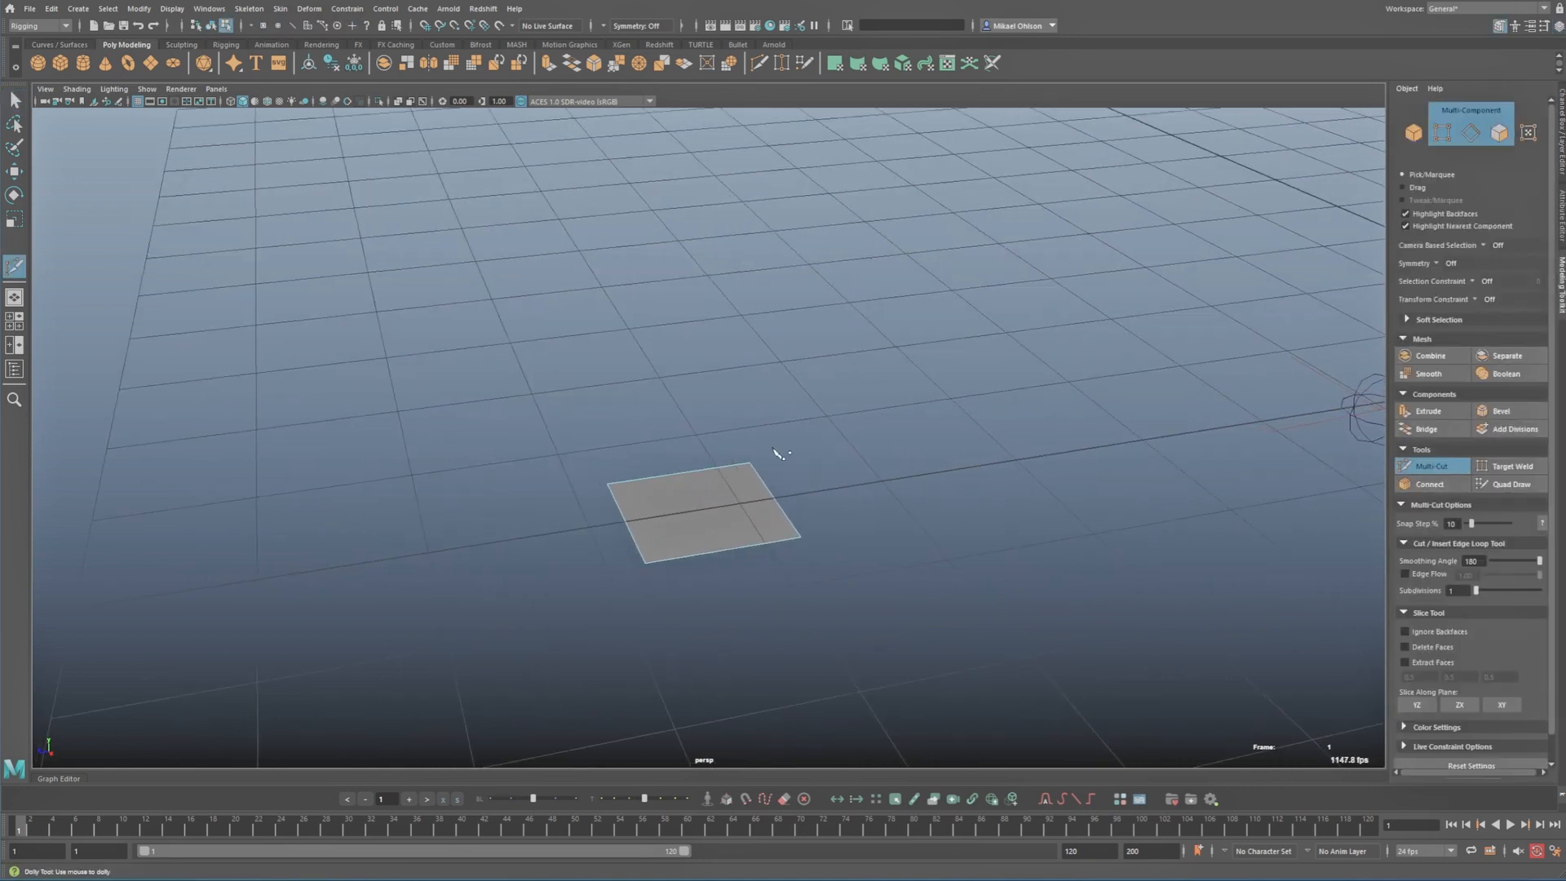
click(749, 464)
click(646, 563)
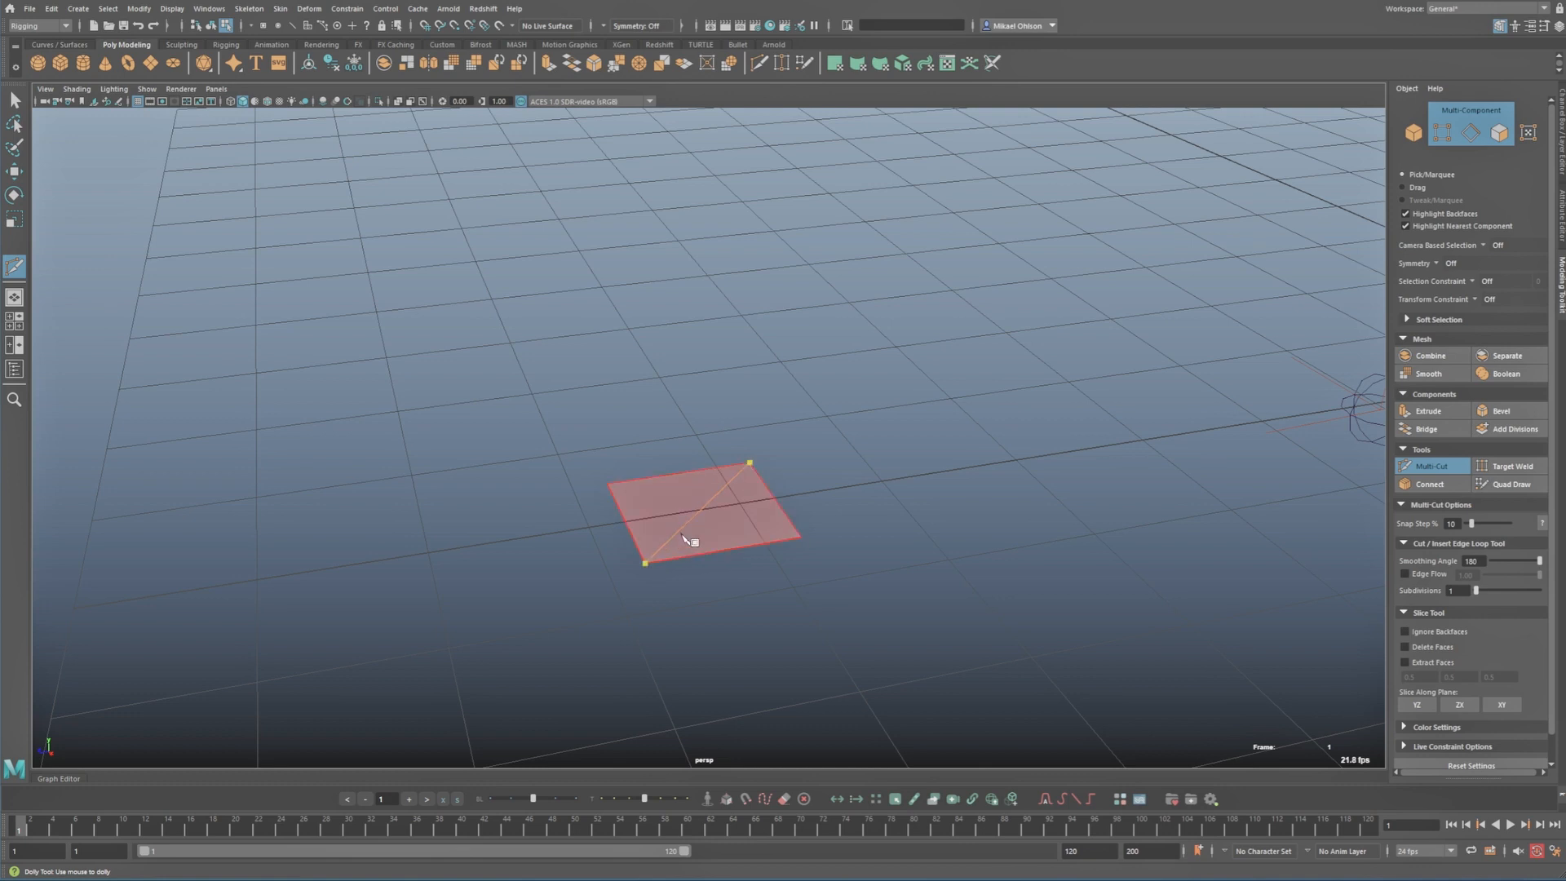
Step: Delete one of the plane's two triangular faces so a single triangle is left
key(q)
right_drag(713, 503, 763, 466)
click(735, 535)
key(Delete)
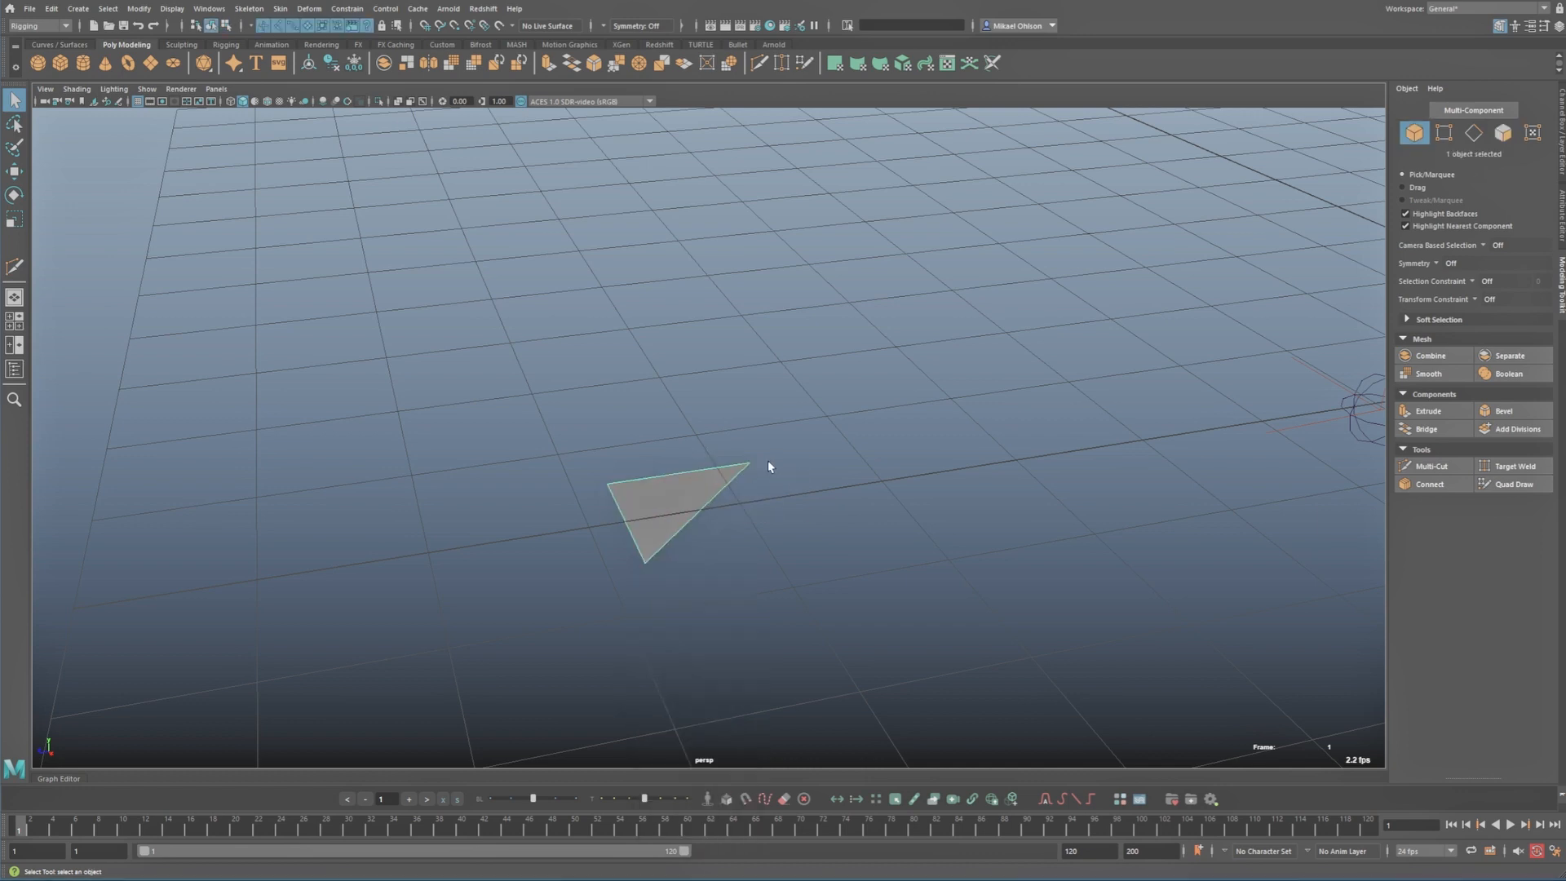
Step: Move the triangle clear of the foot and scale it uniformly to about 2.98
scroll(693, 555, down, 5)
key(w)
alt+drag(687, 566, 1037, 184)
alt+middle_drag(1038, 196, 738, 369)
key(r)
drag(740, 345, 857, 356)
alt+drag(858, 356, 781, 331)
Step: Switch the triangle to vertex editing and snap one of its vertices to the thigh joint
key(q)
right_drag(793, 337, 741, 342)
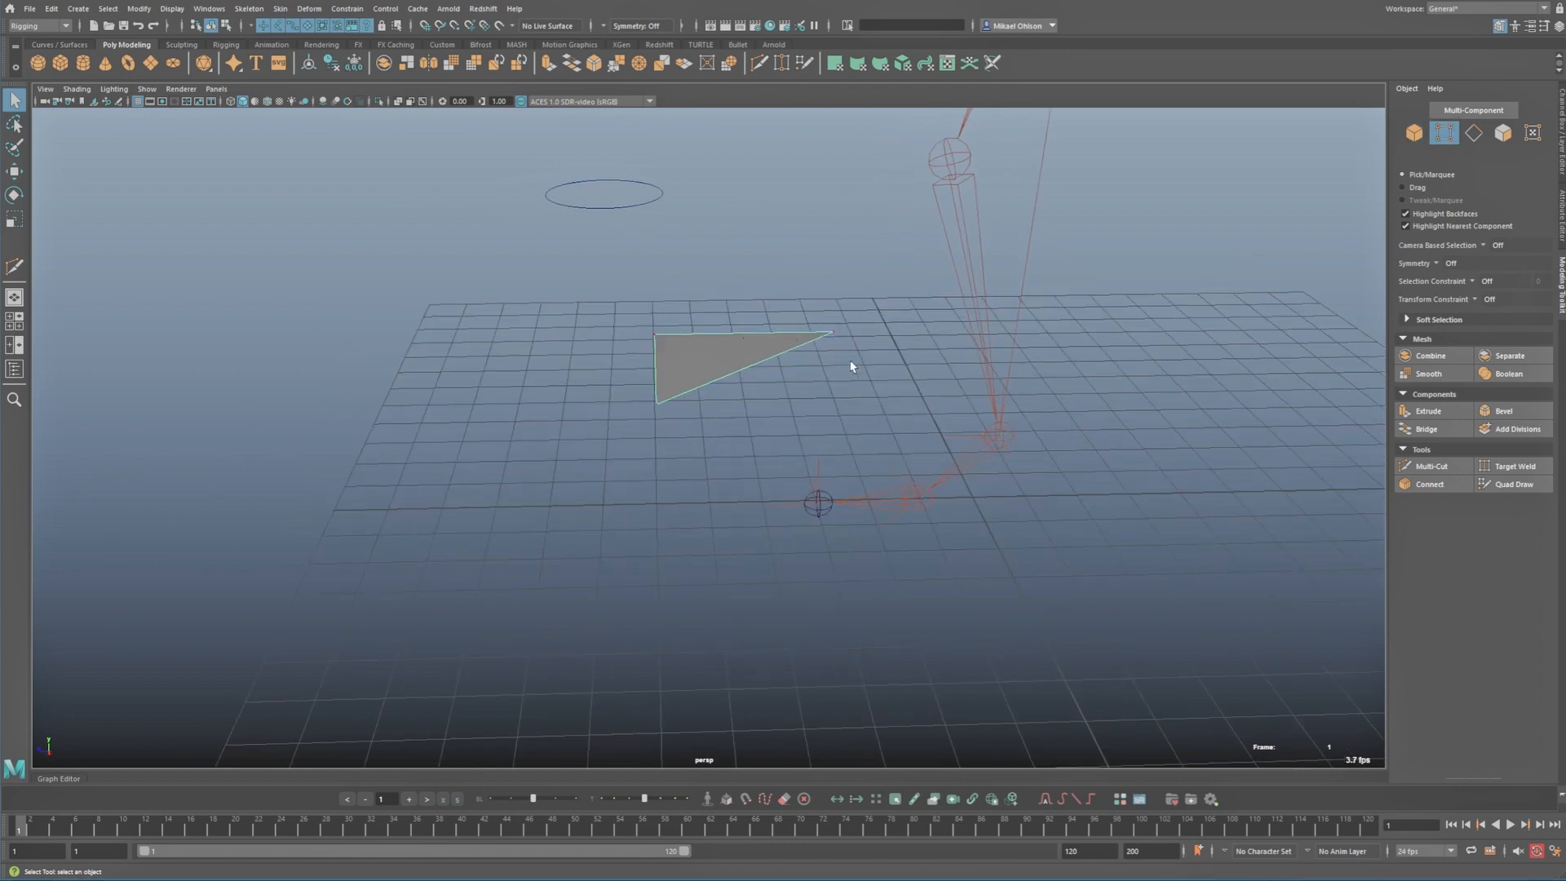
click(761, 353)
alt+middle_drag(846, 360, 766, 403)
alt+drag(765, 404, 833, 361)
alt+right_drag(833, 361, 717, 351)
alt+middle_drag(718, 351, 693, 385)
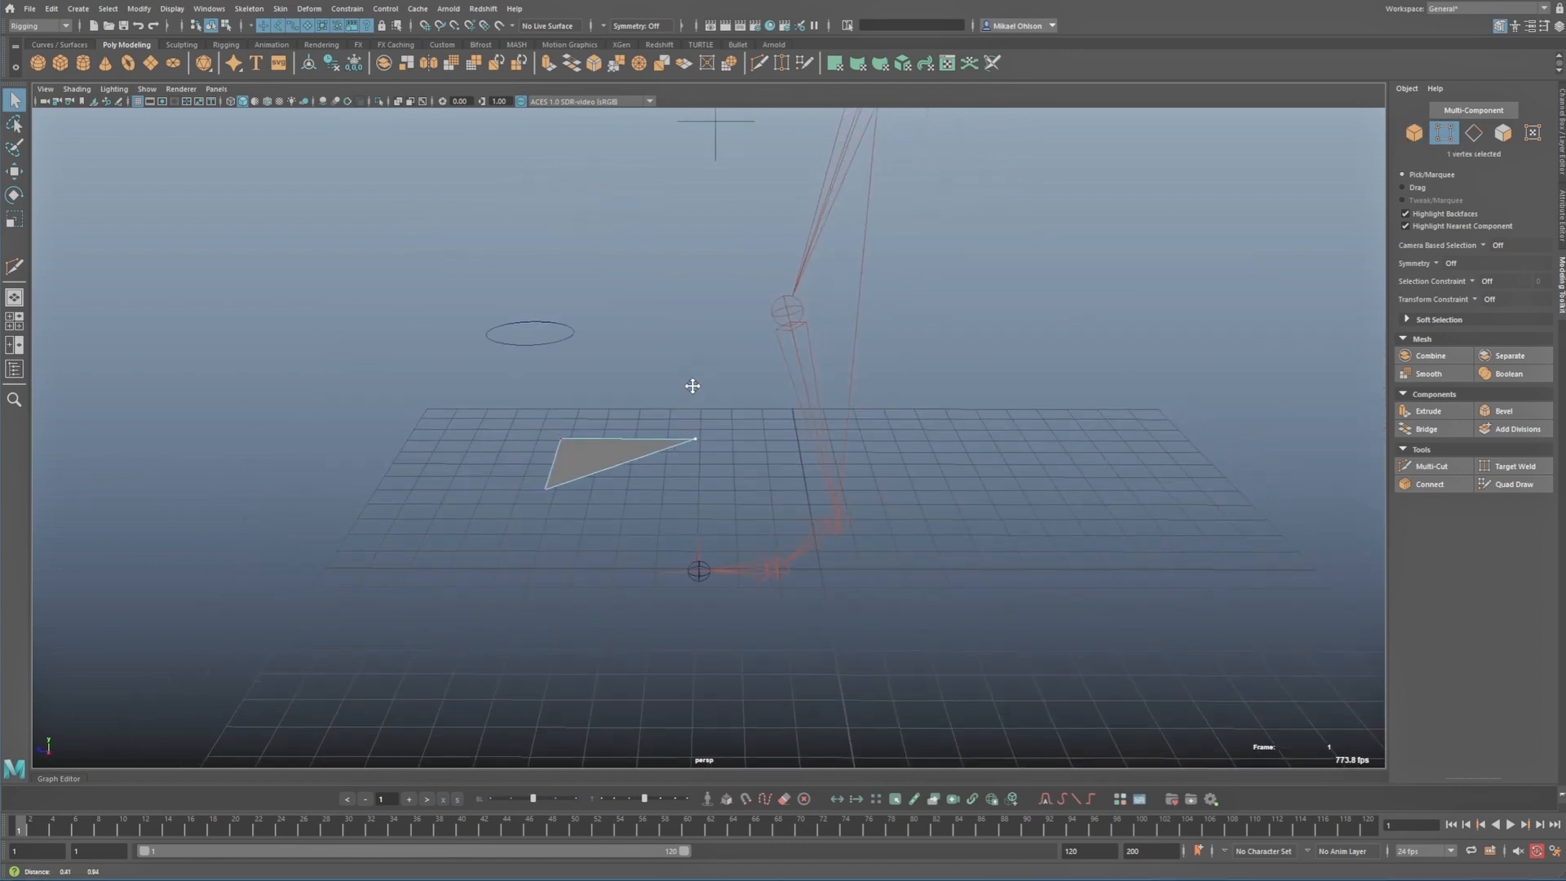
alt+drag(692, 385, 699, 357)
key(w)
drag(696, 448, 822, 174)
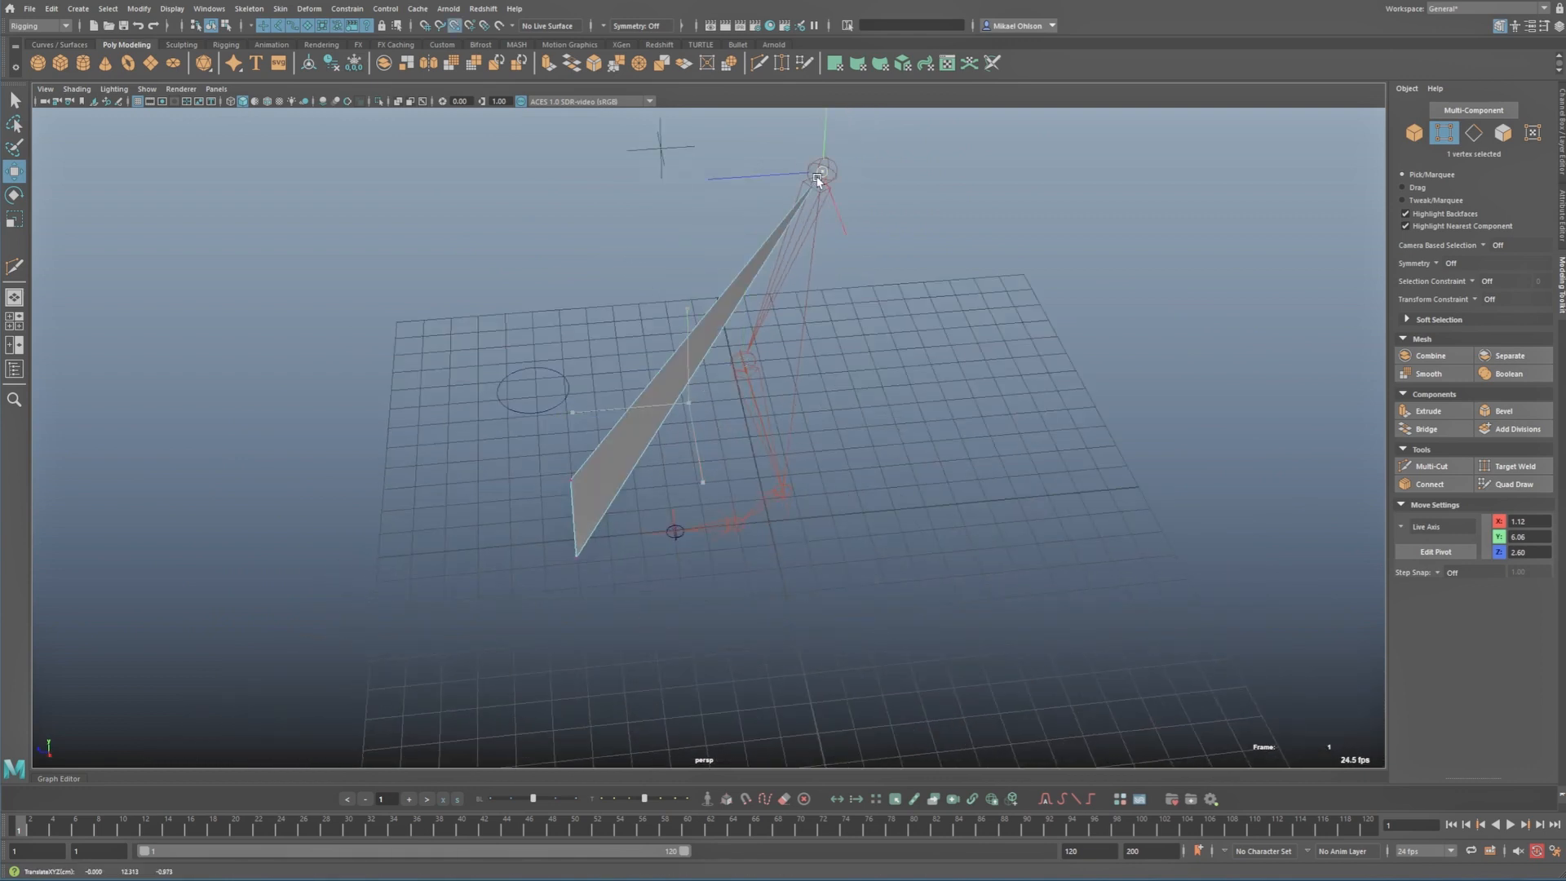
Step: Snap the triangle's two remaining vertices to the knee and ankle joints
key(q)
mouse_move(693, 420)
alt+mouse_down()
mouse_move(622, 367)
mouse_move(533, 495)
mouse_move(567, 532)
mouse_move(836, 540)
mouse_move(580, 493)
mouse_move(701, 399)
mouse_move(747, 393)
mouse_move(790, 427)
mouse_move(857, 440)
alt+mouse_up()
key(w)
key(q)
key(w)
key(q)
alt+right_drag(857, 440, 1035, 465)
mouse_move(1035, 465)
alt+mouse_down()
mouse_move(903, 437)
mouse_move(632, 456)
mouse_move(703, 404)
alt+mouse_up()
Step: In the side view, set the Move axis to Component and pull the triangle's knee vertex well forward of the leg
key(space)
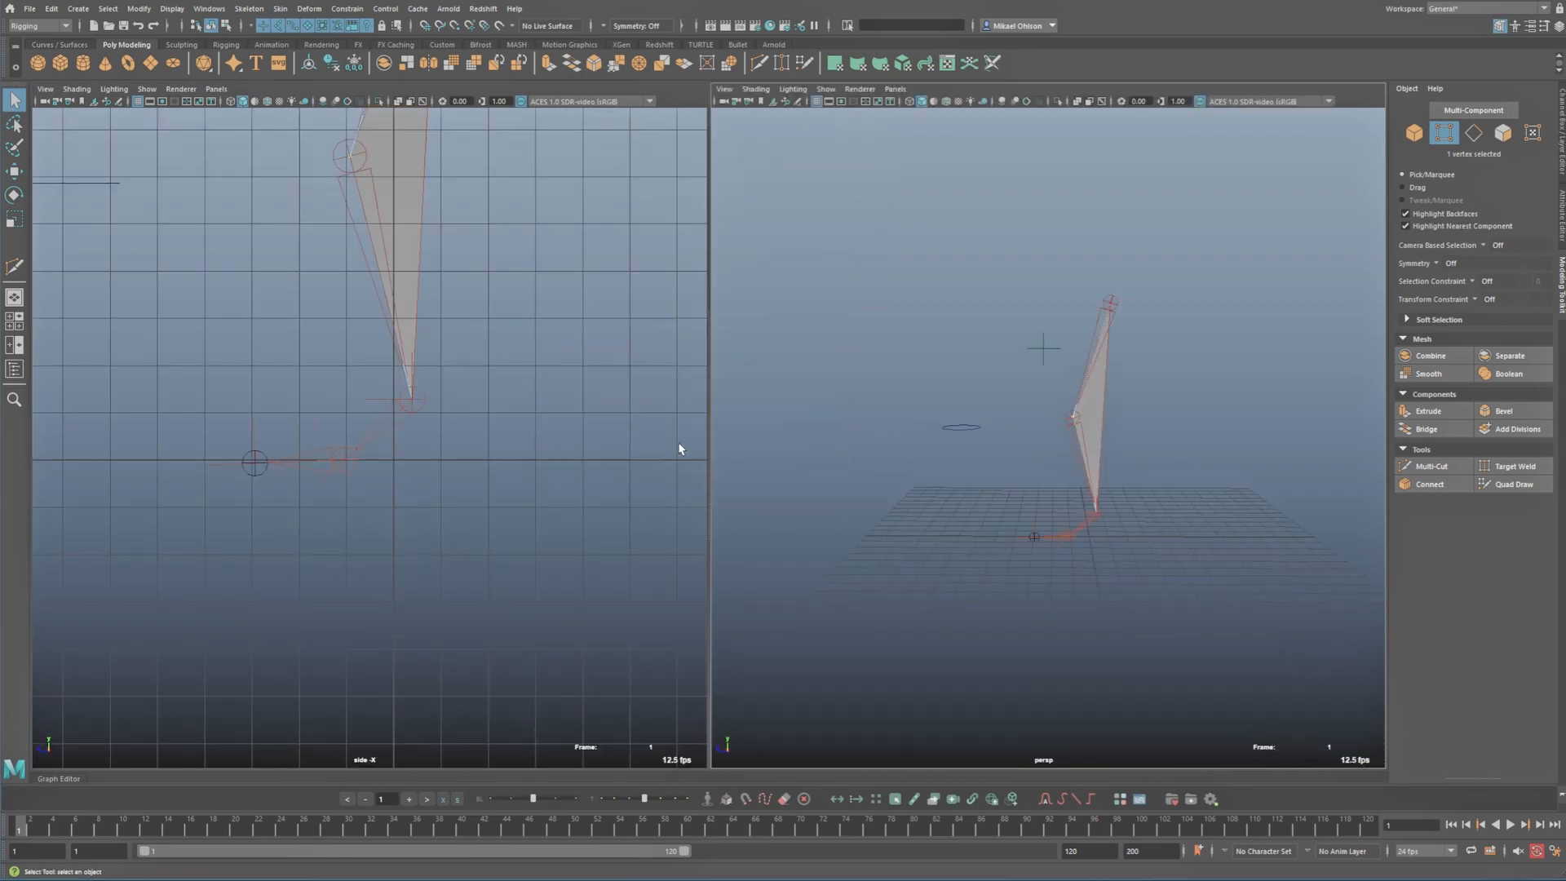
scroll(456, 291, down, 5)
alt+middle_drag(371, 322, 457, 351)
key(space)
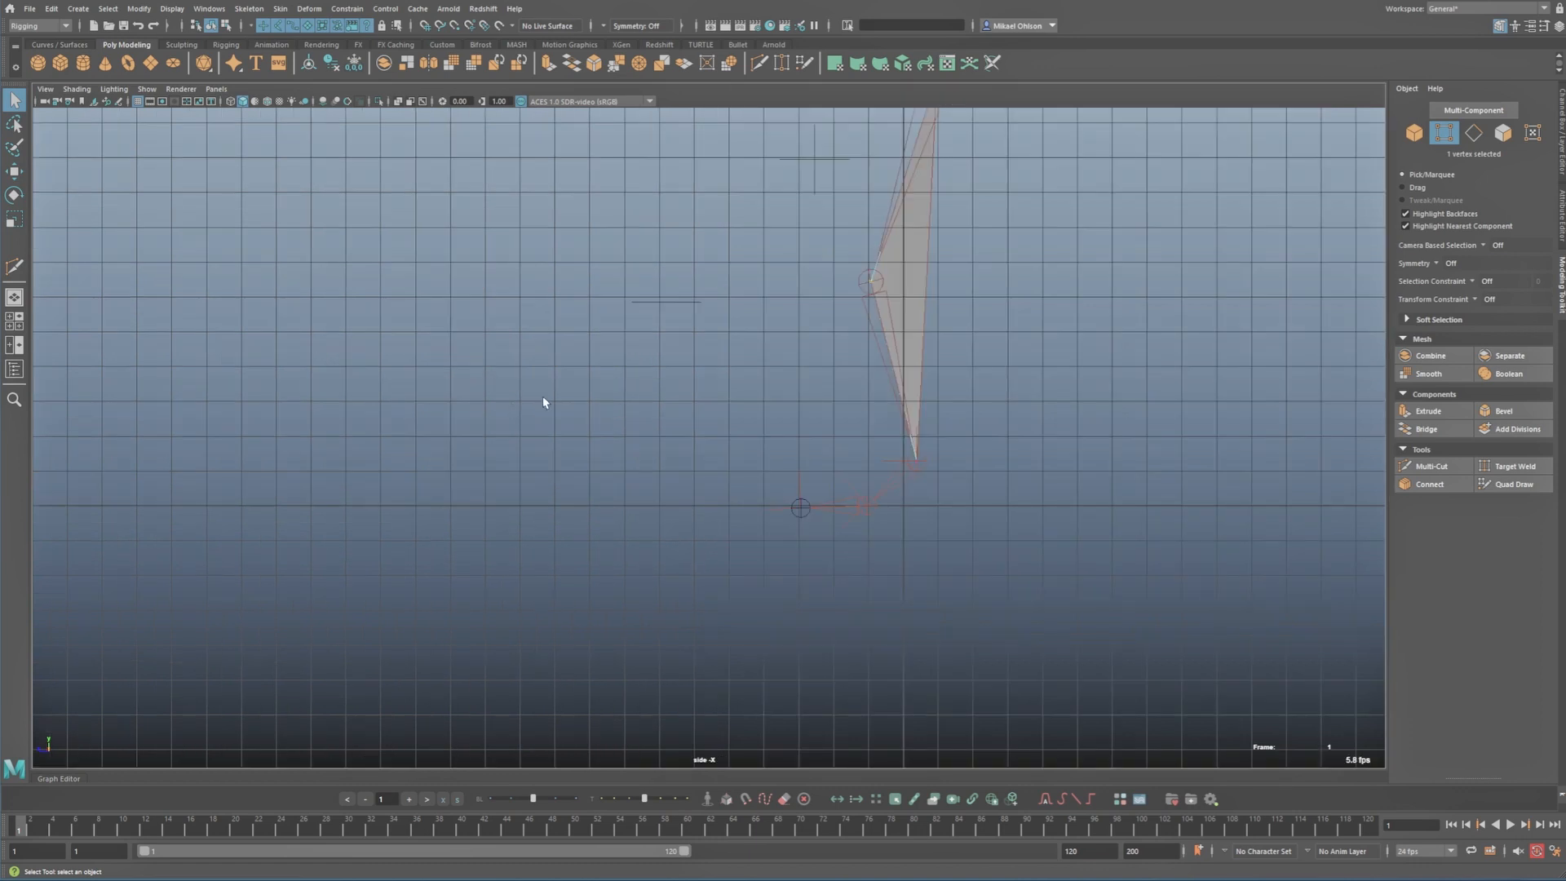
scroll(718, 339, down, 1)
alt+middle_drag(787, 313, 618, 412)
scroll(541, 429, up, 2)
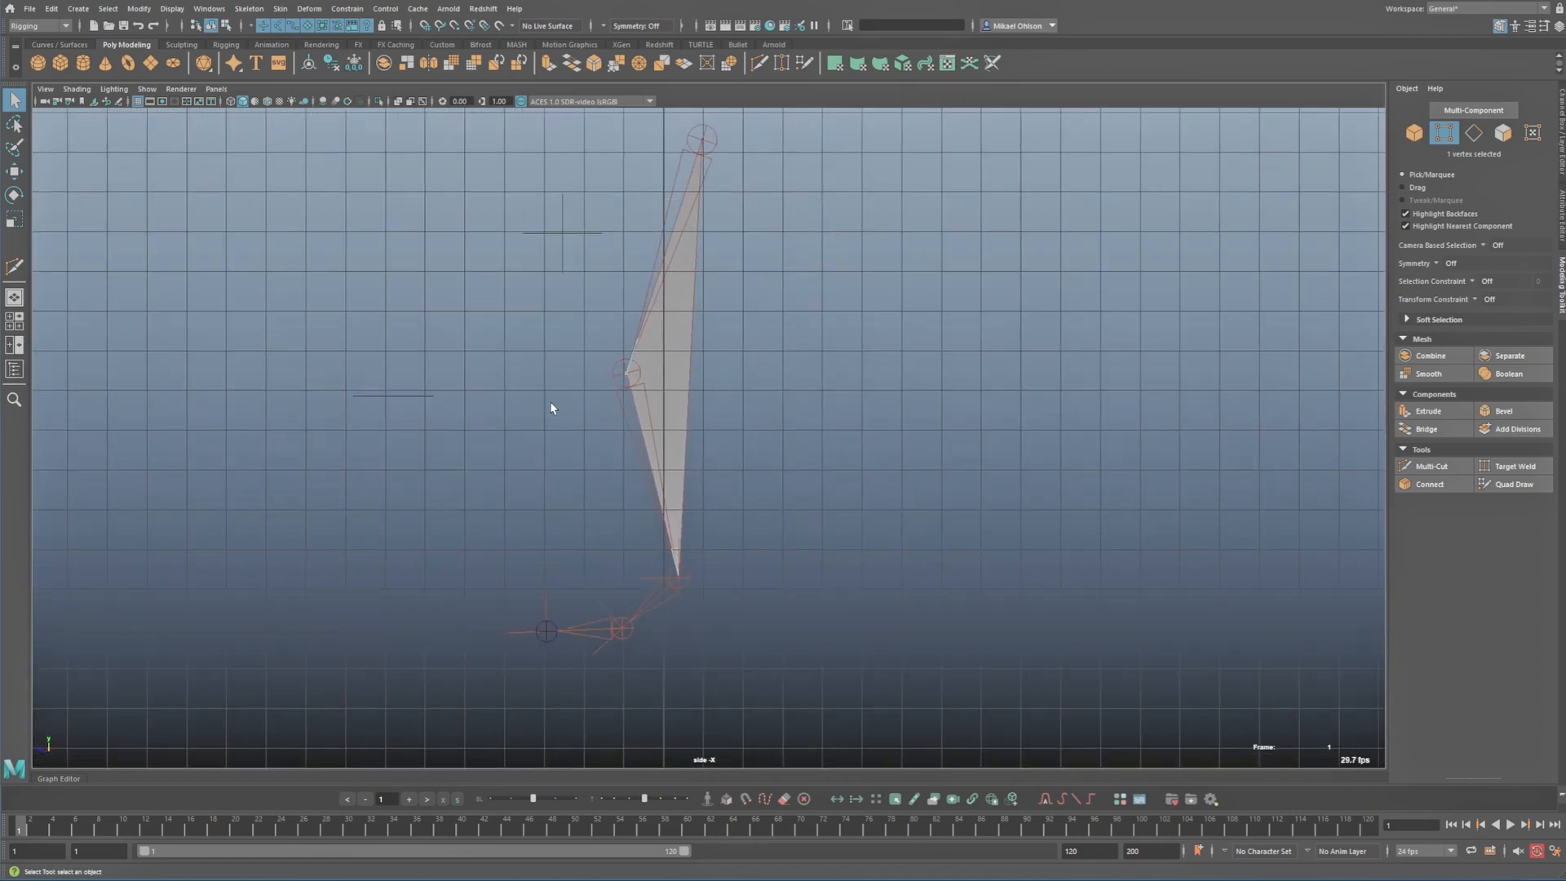
click(628, 374)
scroll(659, 411, up, 1)
scroll(624, 373, down, 1)
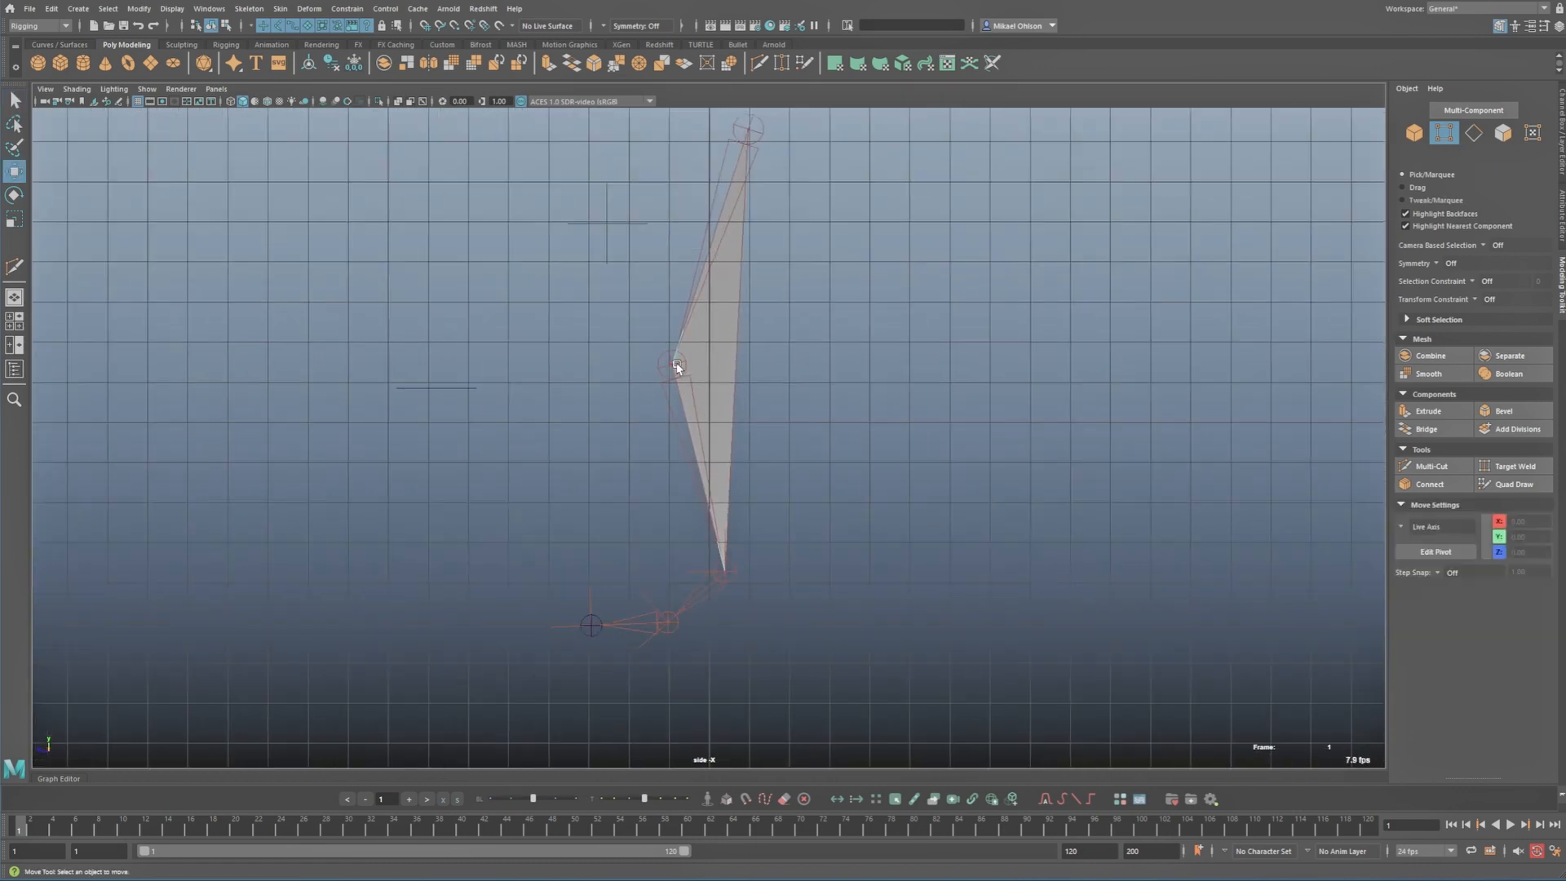
key(w)
click(670, 366)
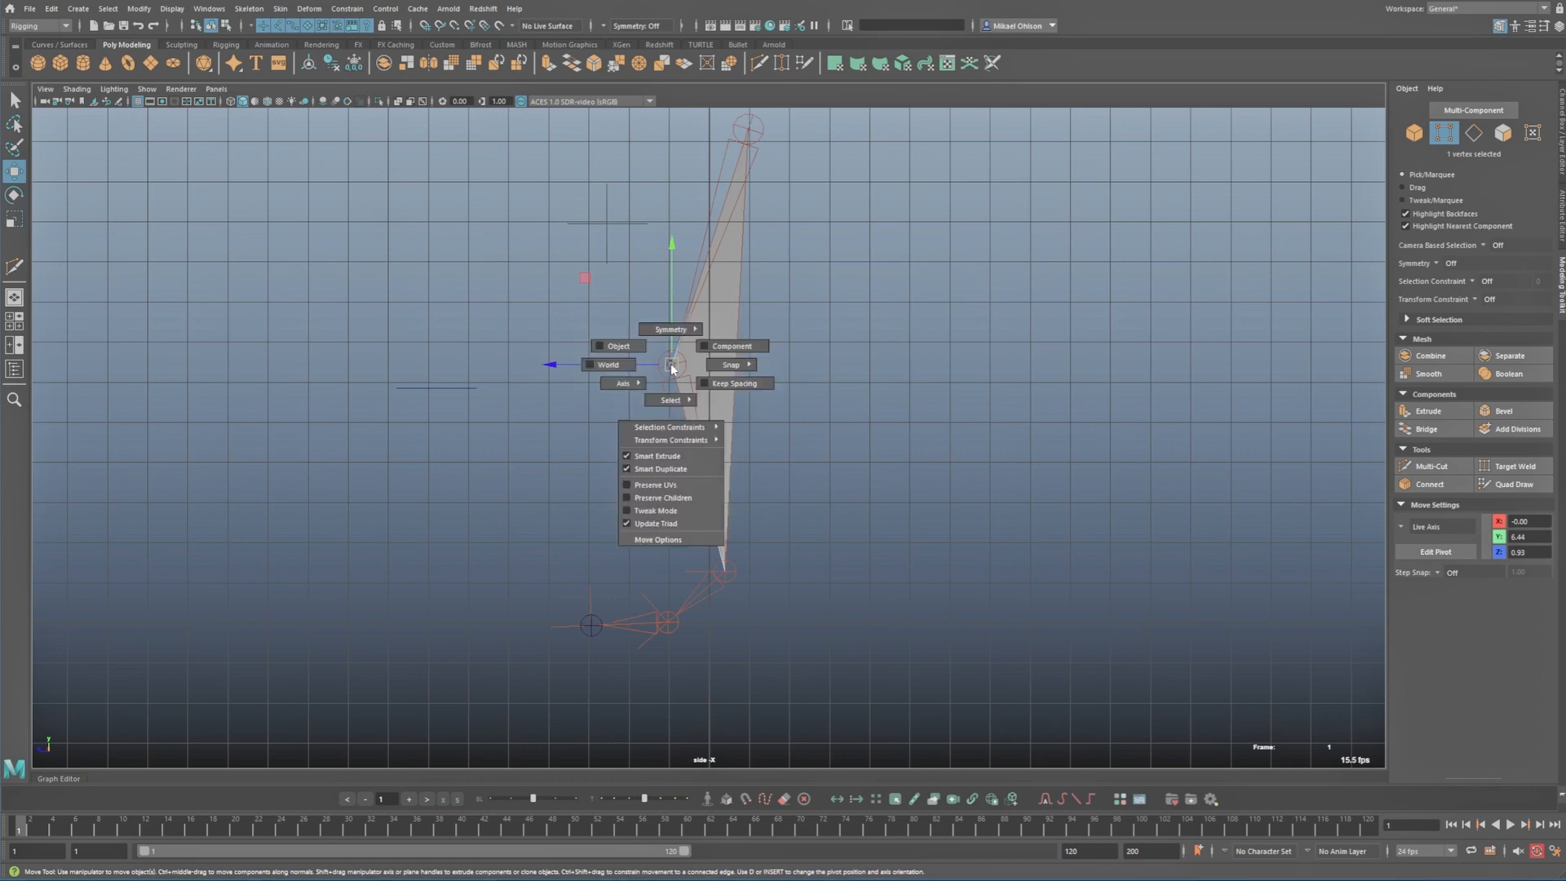
click(732, 346)
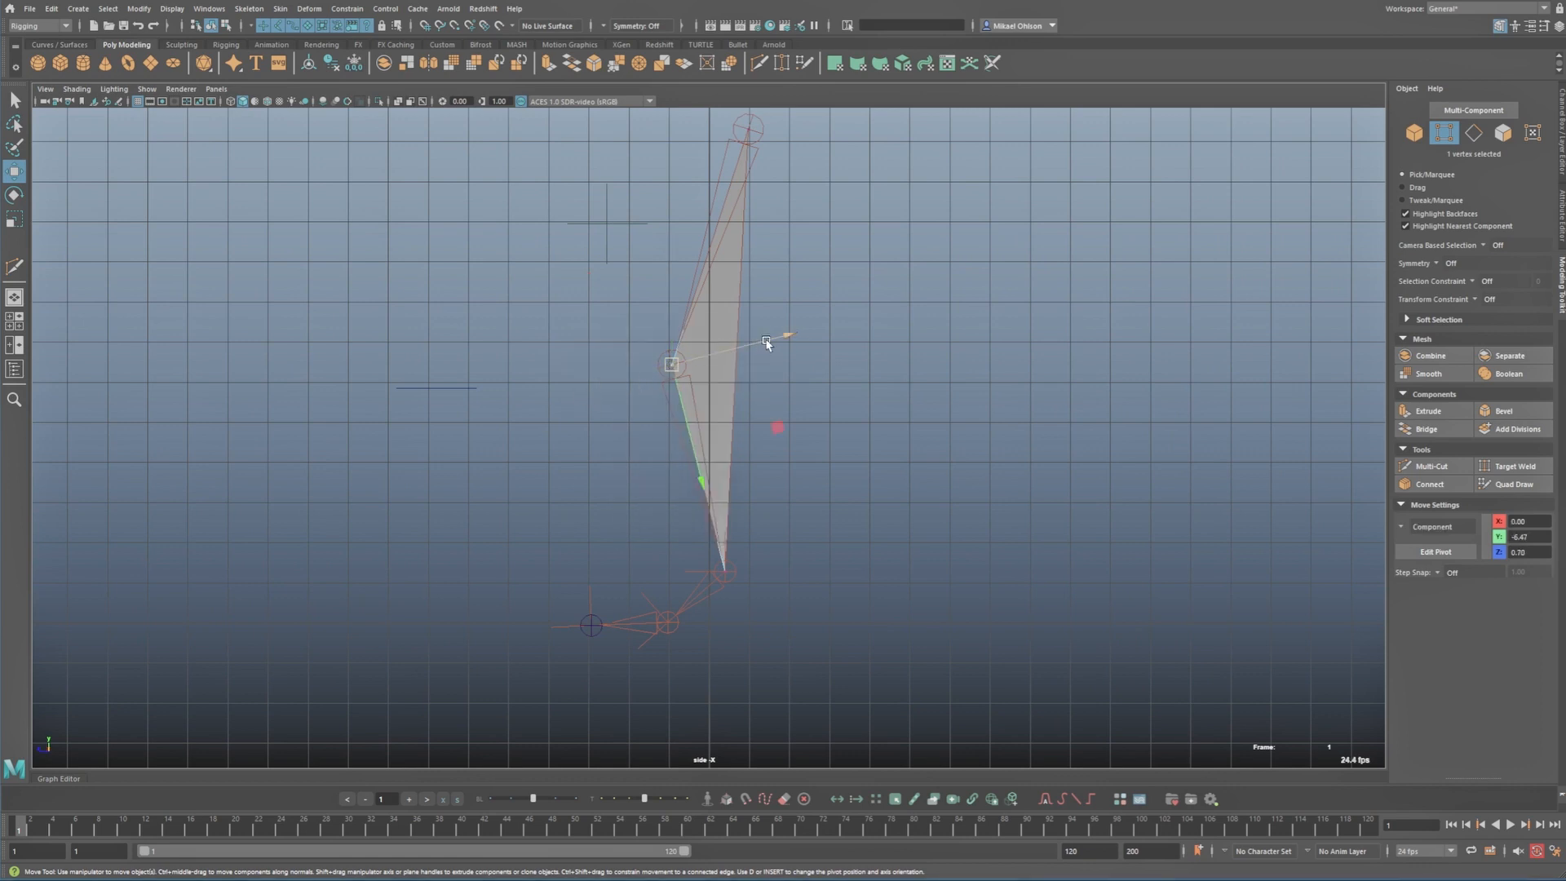
drag(766, 342, 530, 425)
Step: Snap the knee_ctrl curve onto the triangle's forward tip in the perspective view
key(space)
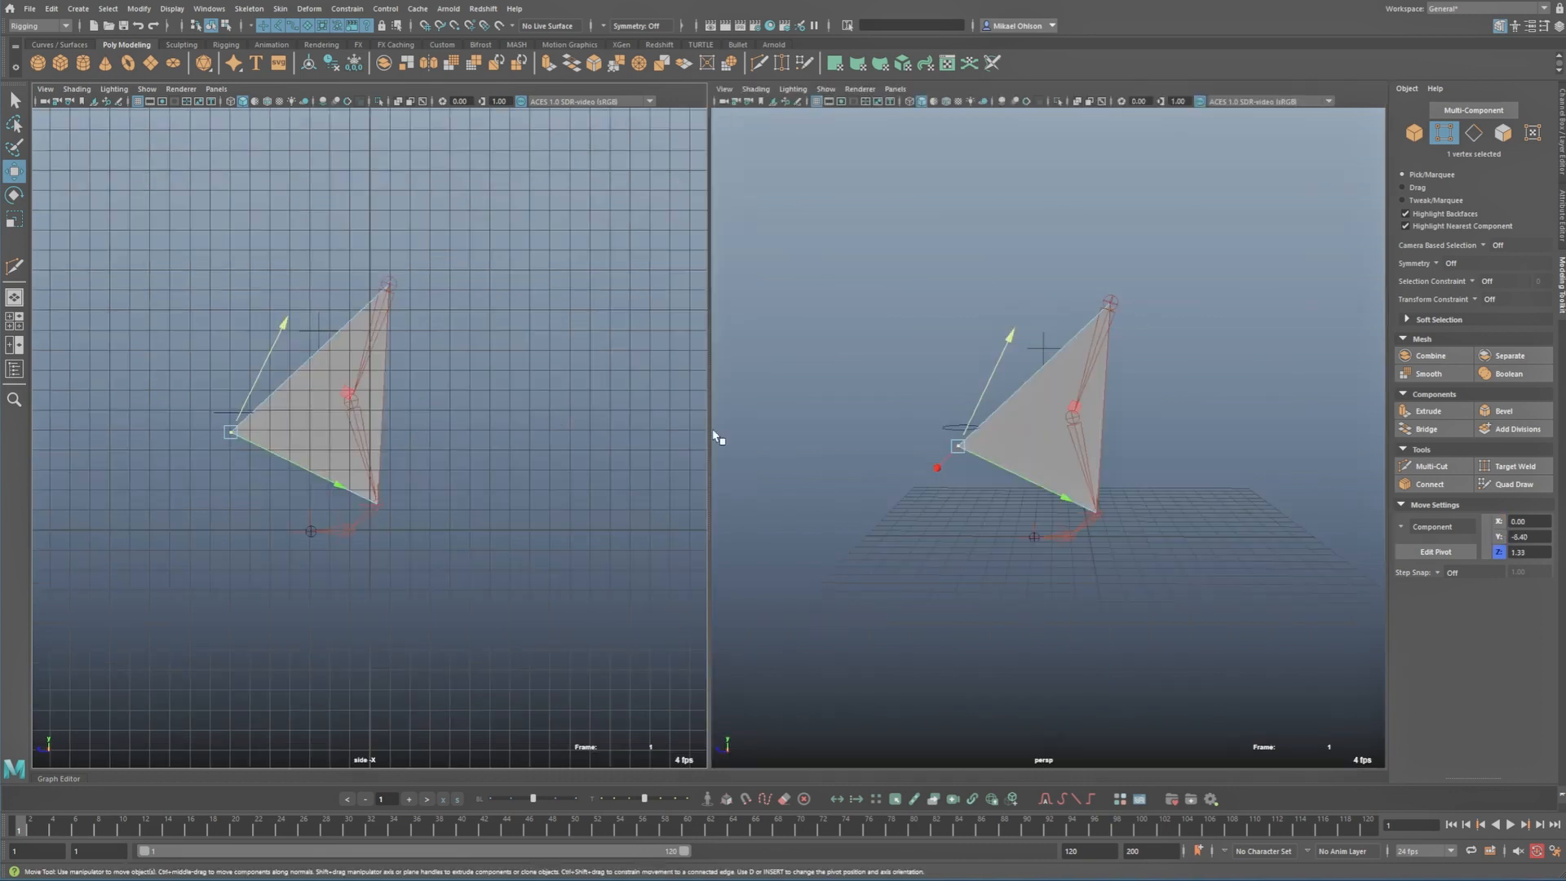
key(space)
alt+drag(851, 421, 657, 462)
alt+right_drag(658, 461, 674, 462)
click(650, 449)
click(676, 418)
alt+drag(691, 429, 676, 418)
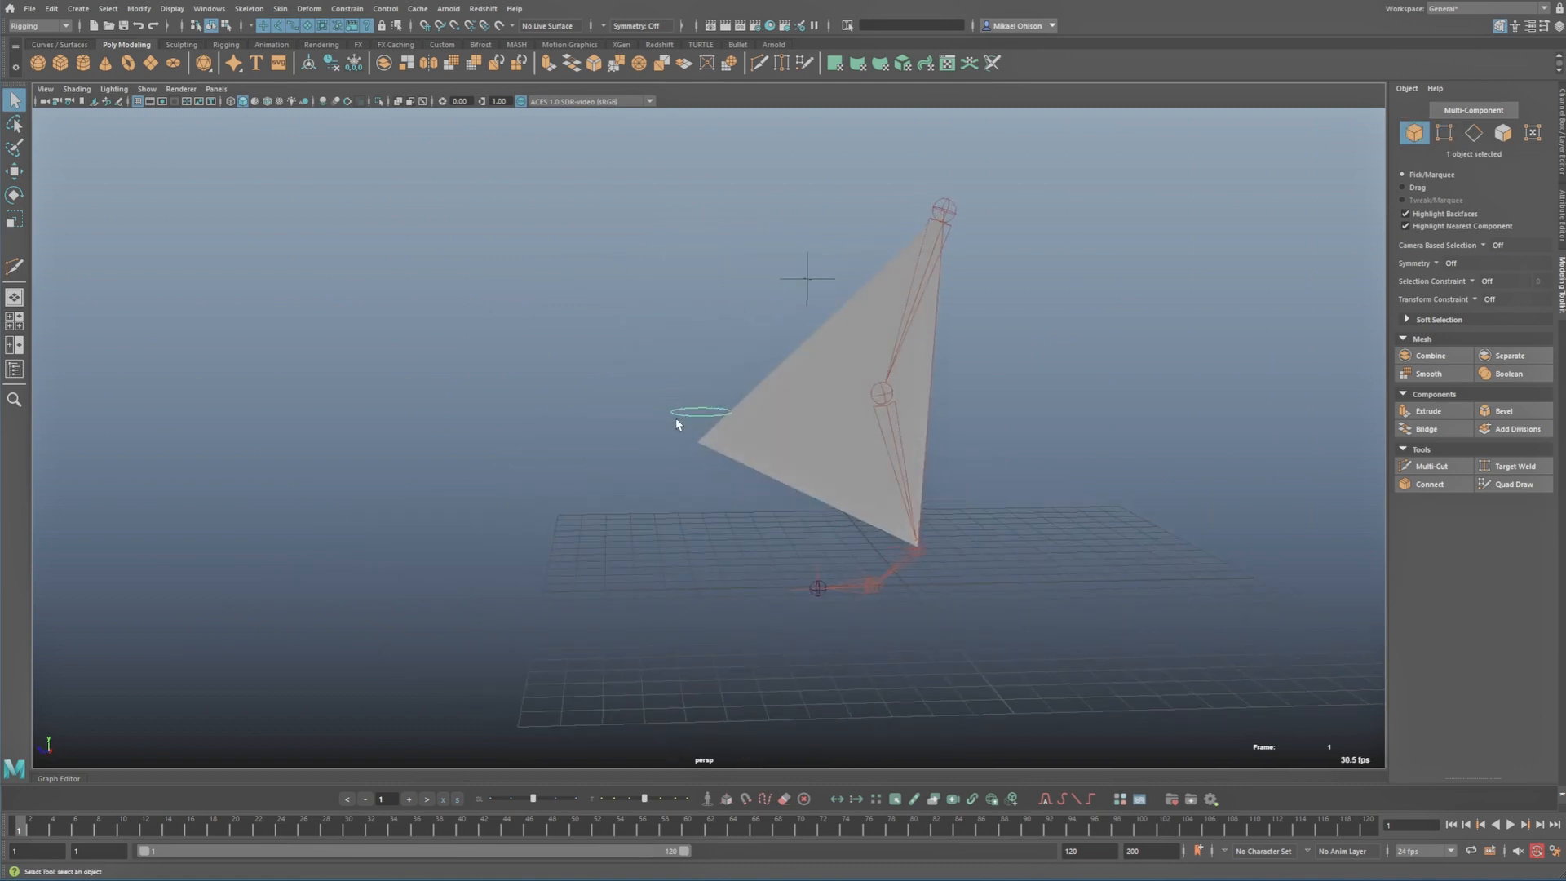
alt+right_drag(675, 417, 736, 432)
key(w)
alt+drag(732, 413, 702, 492)
alt+right_drag(703, 492, 832, 493)
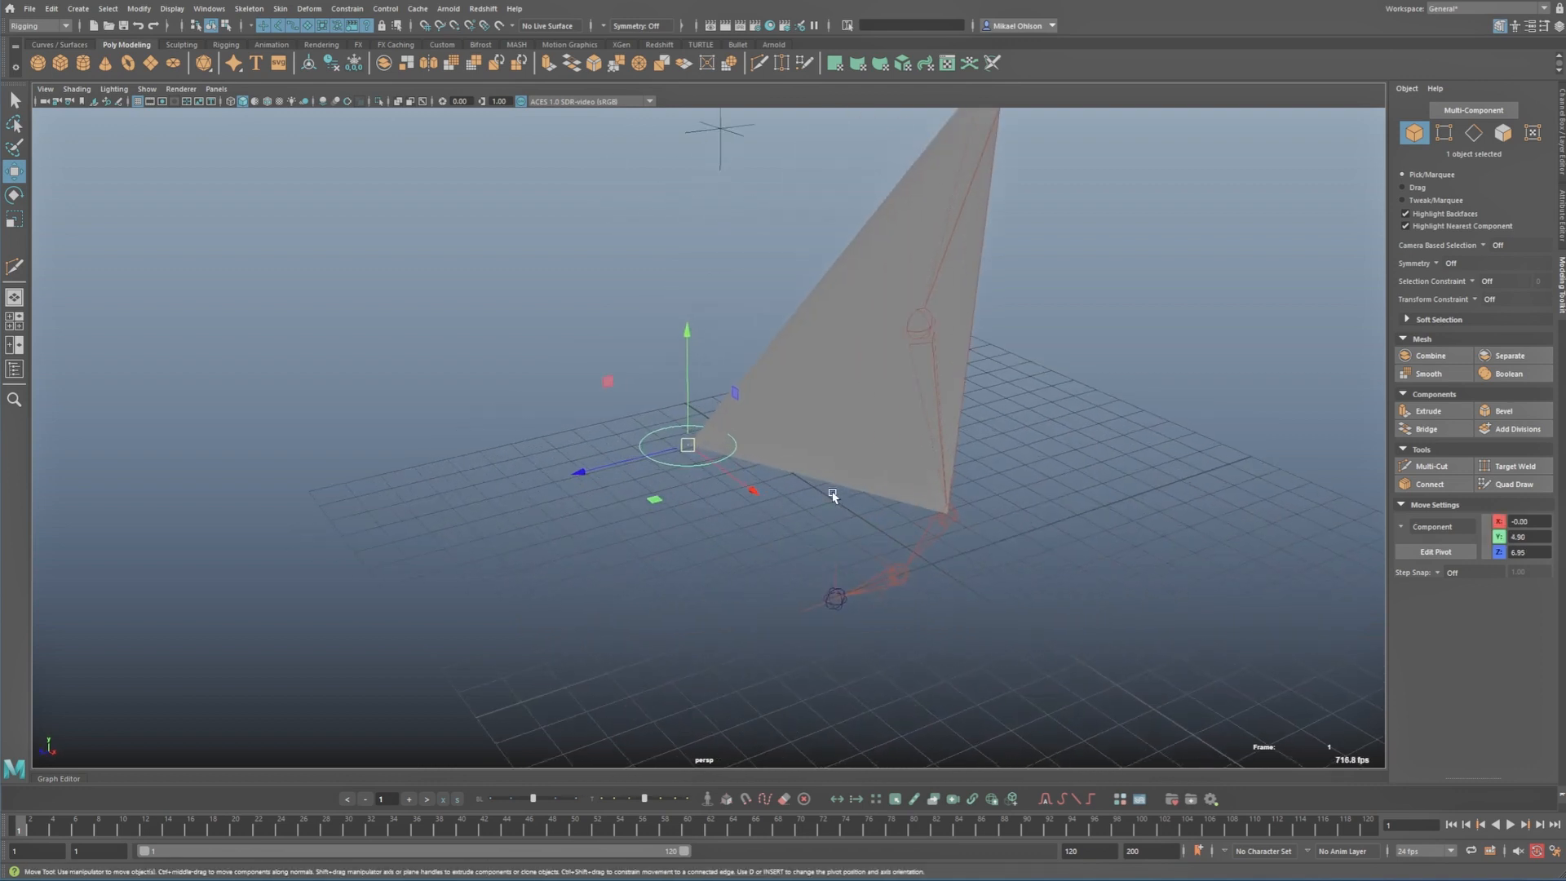
alt+drag(832, 493, 658, 481)
Step: Freeze the transformations of the knee_ctrl curve
key(q)
click(654, 507)
key(ctrl+a)
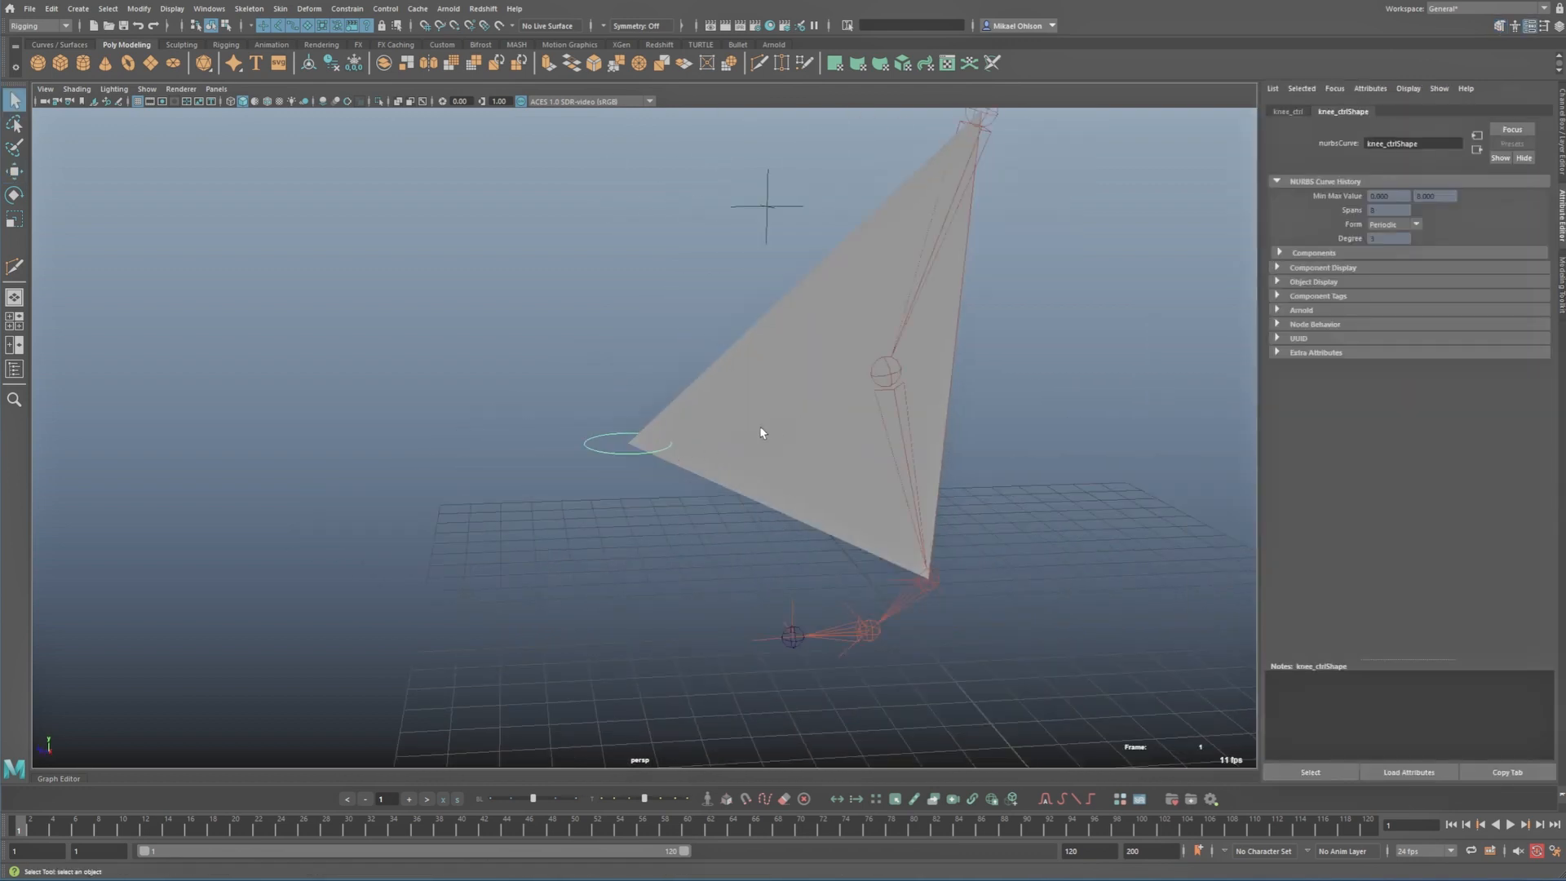
key(ctrl+a)
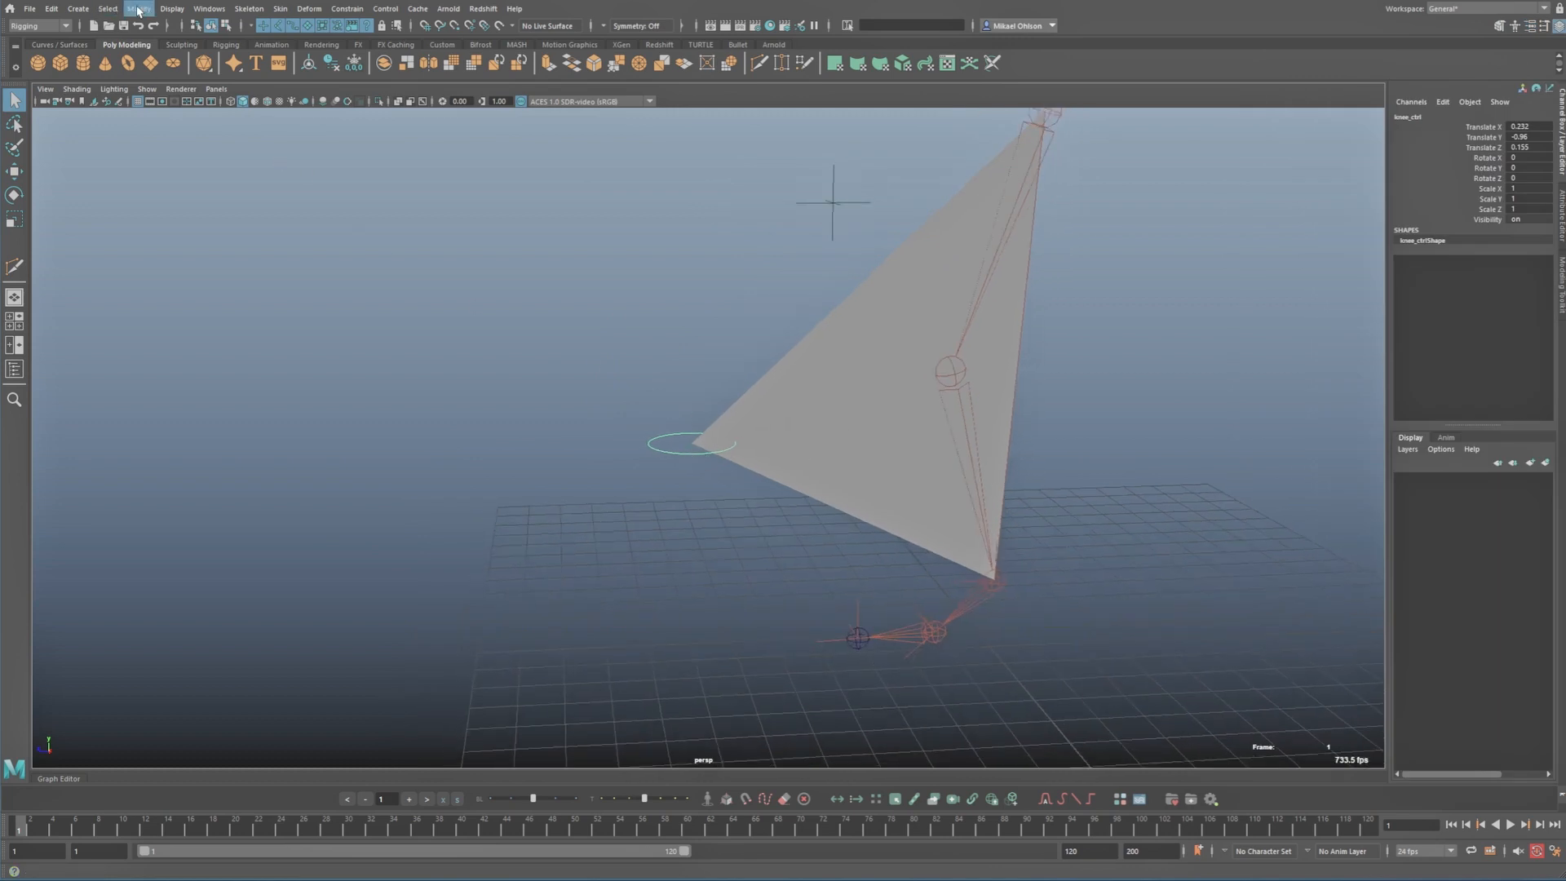
click(138, 10)
click(188, 69)
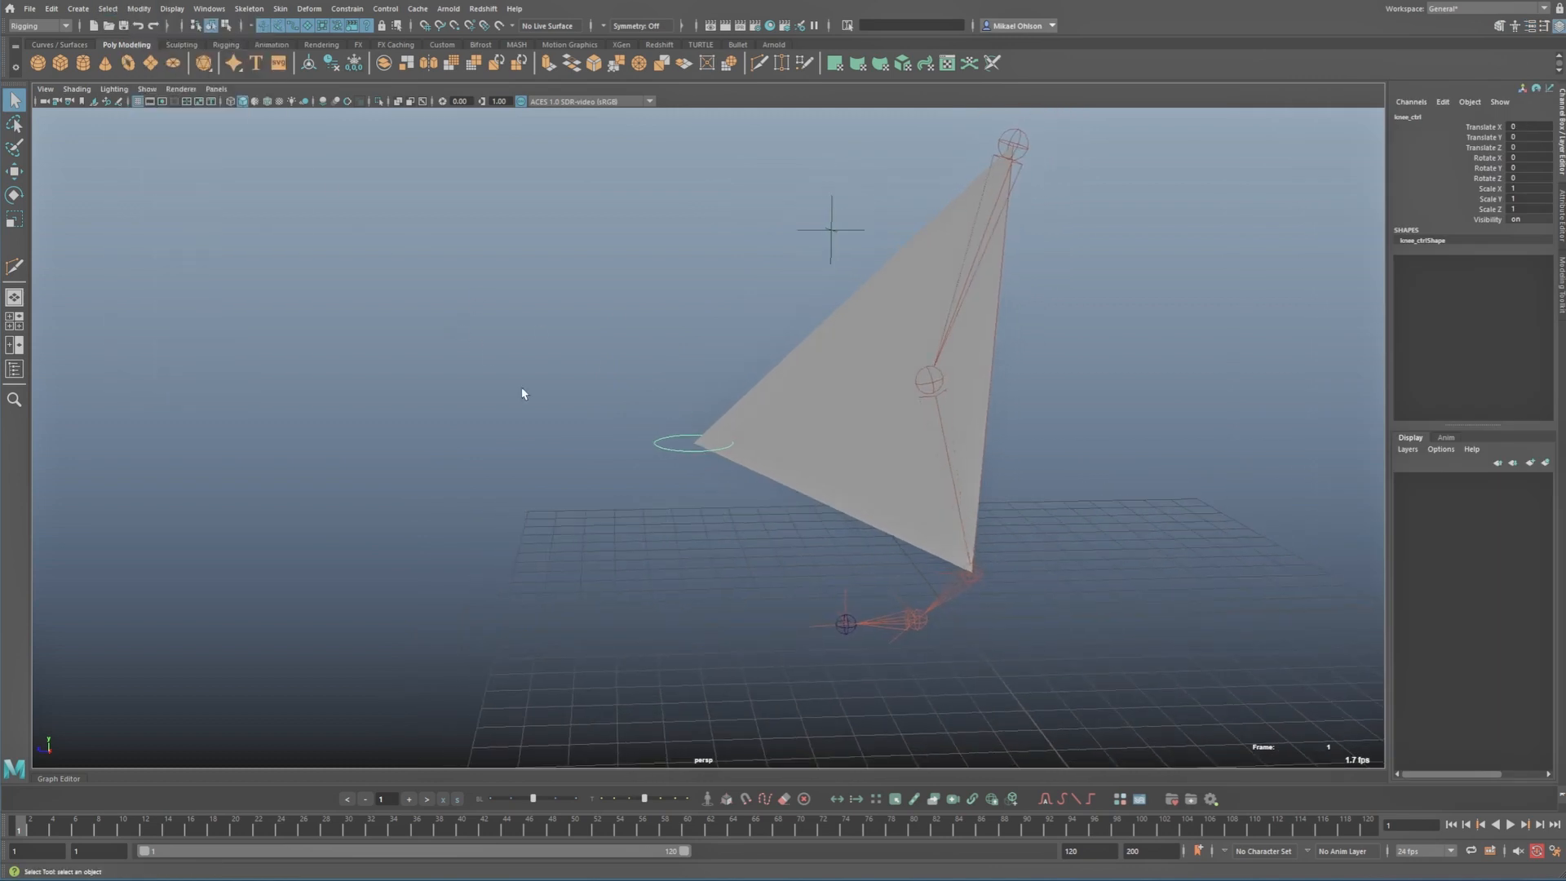
Step: Select the triangle plane and move it aside along X, clear of the leg
click(697, 442)
scroll(698, 442, up, 2)
alt+drag(739, 469, 673, 416)
click(674, 412)
drag(707, 170, 755, 214)
alt+drag(793, 327, 889, 414)
click(857, 361)
key(w)
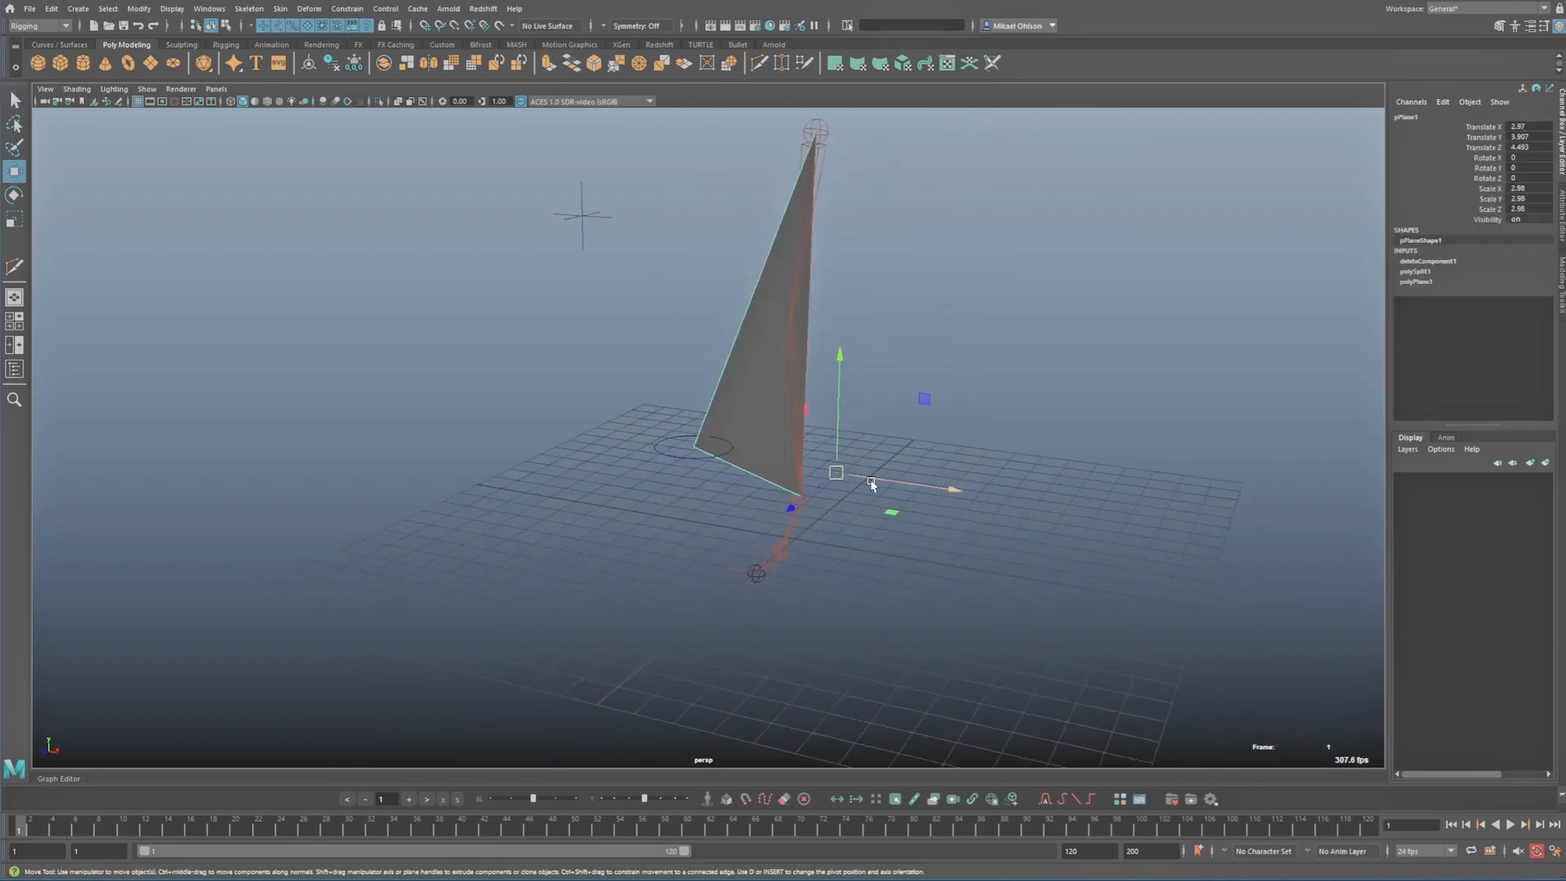
drag(871, 483, 1250, 539)
Step: Snap the locator back onto the knee joint
key(q)
alt+drag(649, 402, 682, 399)
alt+right_drag(682, 399, 703, 382)
key(w)
drag(558, 135, 928, 393)
key(v)
key(q)
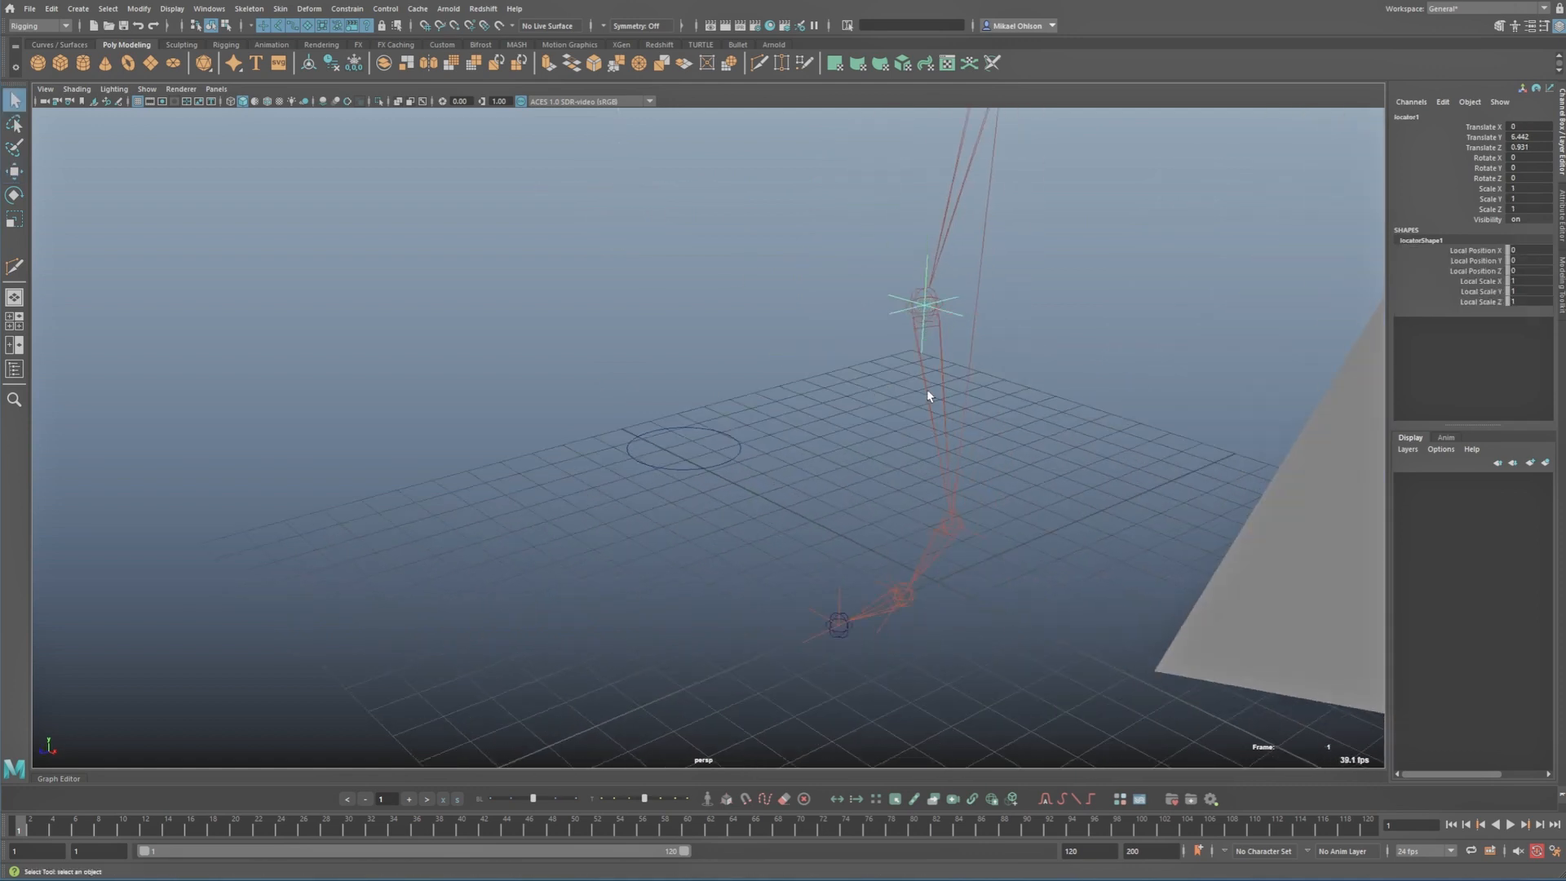
Step: Apply a pole vector constraint from the knee_ctrl curve to the foot_IK handle
alt+right_drag(927, 389, 849, 387)
click(685, 373)
key(shift+o)
drag(659, 395, 694, 429)
alt+drag(696, 372, 684, 430)
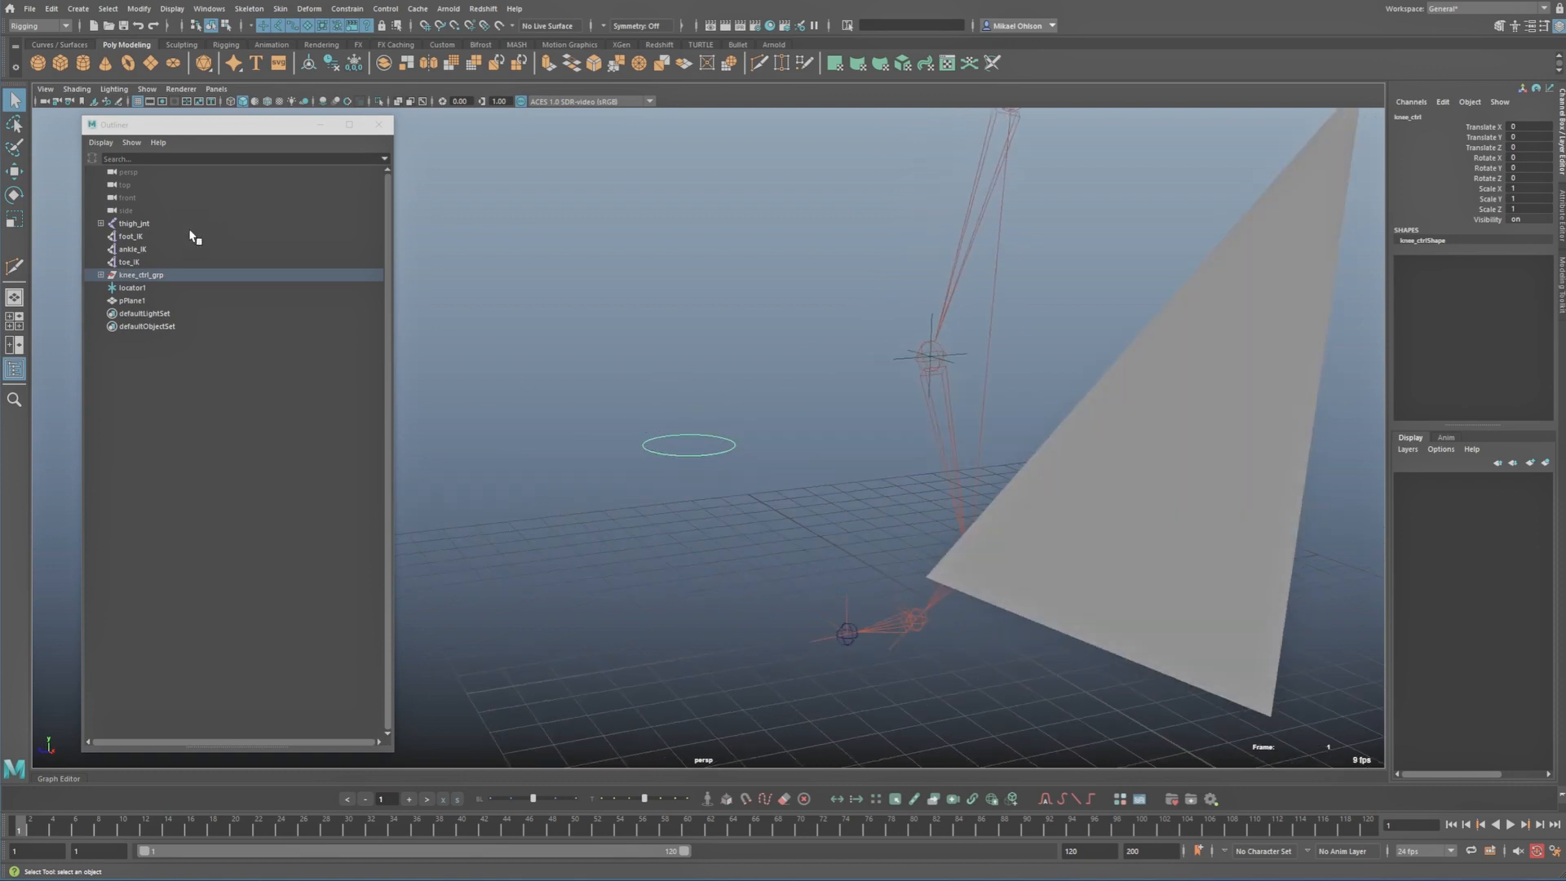
click(144, 237)
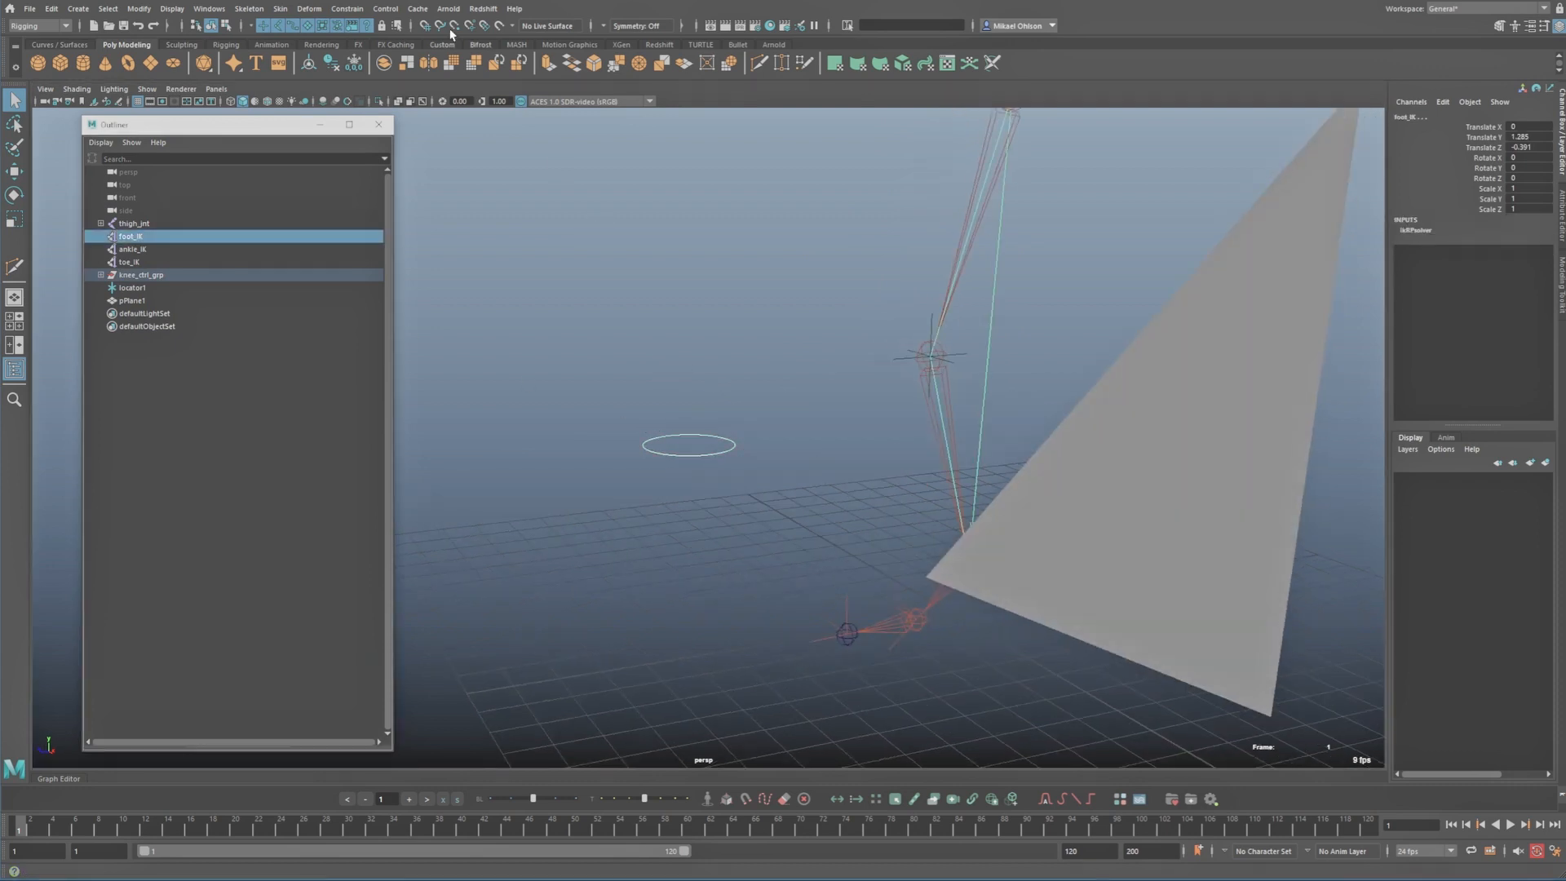
click(348, 9)
click(396, 108)
alt+right_drag(885, 400, 962, 403)
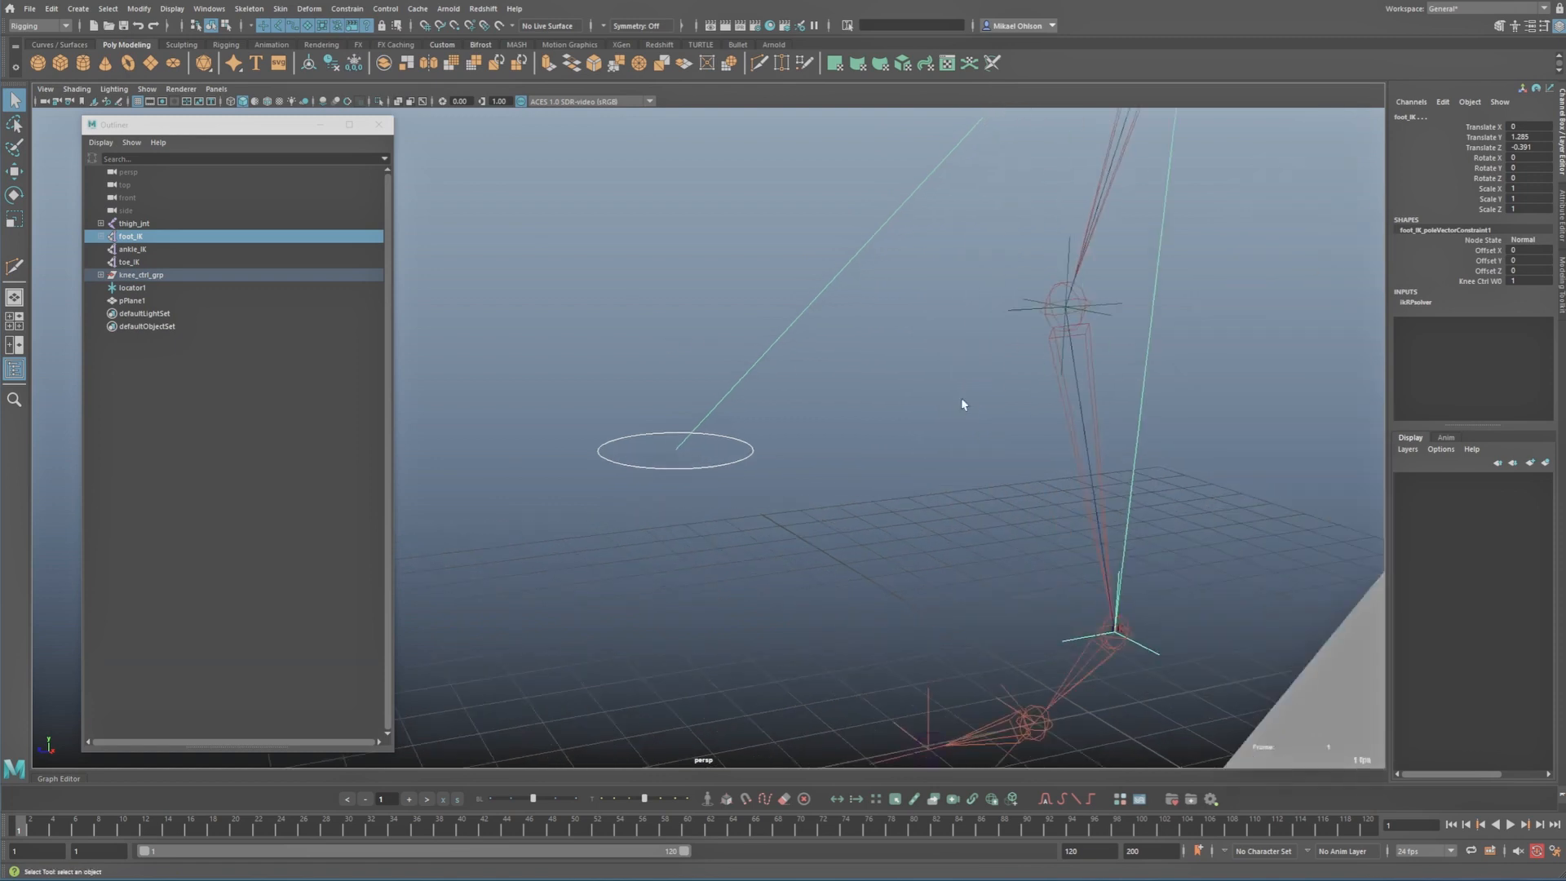
Step: Move the locator away from the knee joint and test-move the knee_ctrl curve to check the pole vector
alt+drag(964, 405, 999, 416)
drag(924, 260, 939, 289)
key(f)
alt+drag(682, 408, 800, 382)
alt+right_drag(803, 399, 752, 437)
alt+drag(751, 437, 596, 482)
key(w)
click(682, 442)
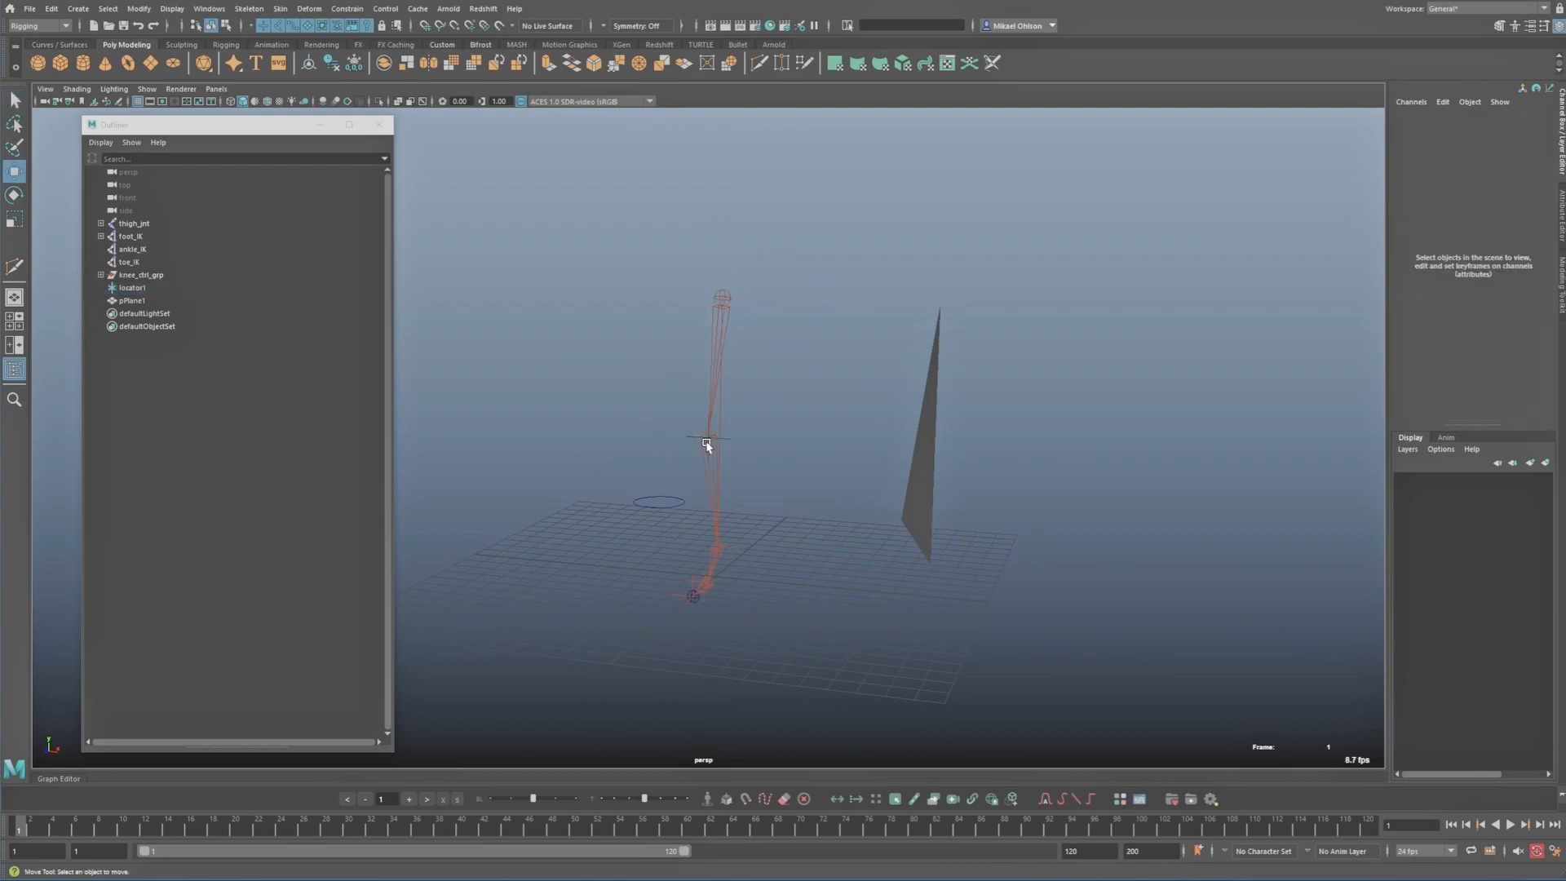
click(692, 437)
click(662, 502)
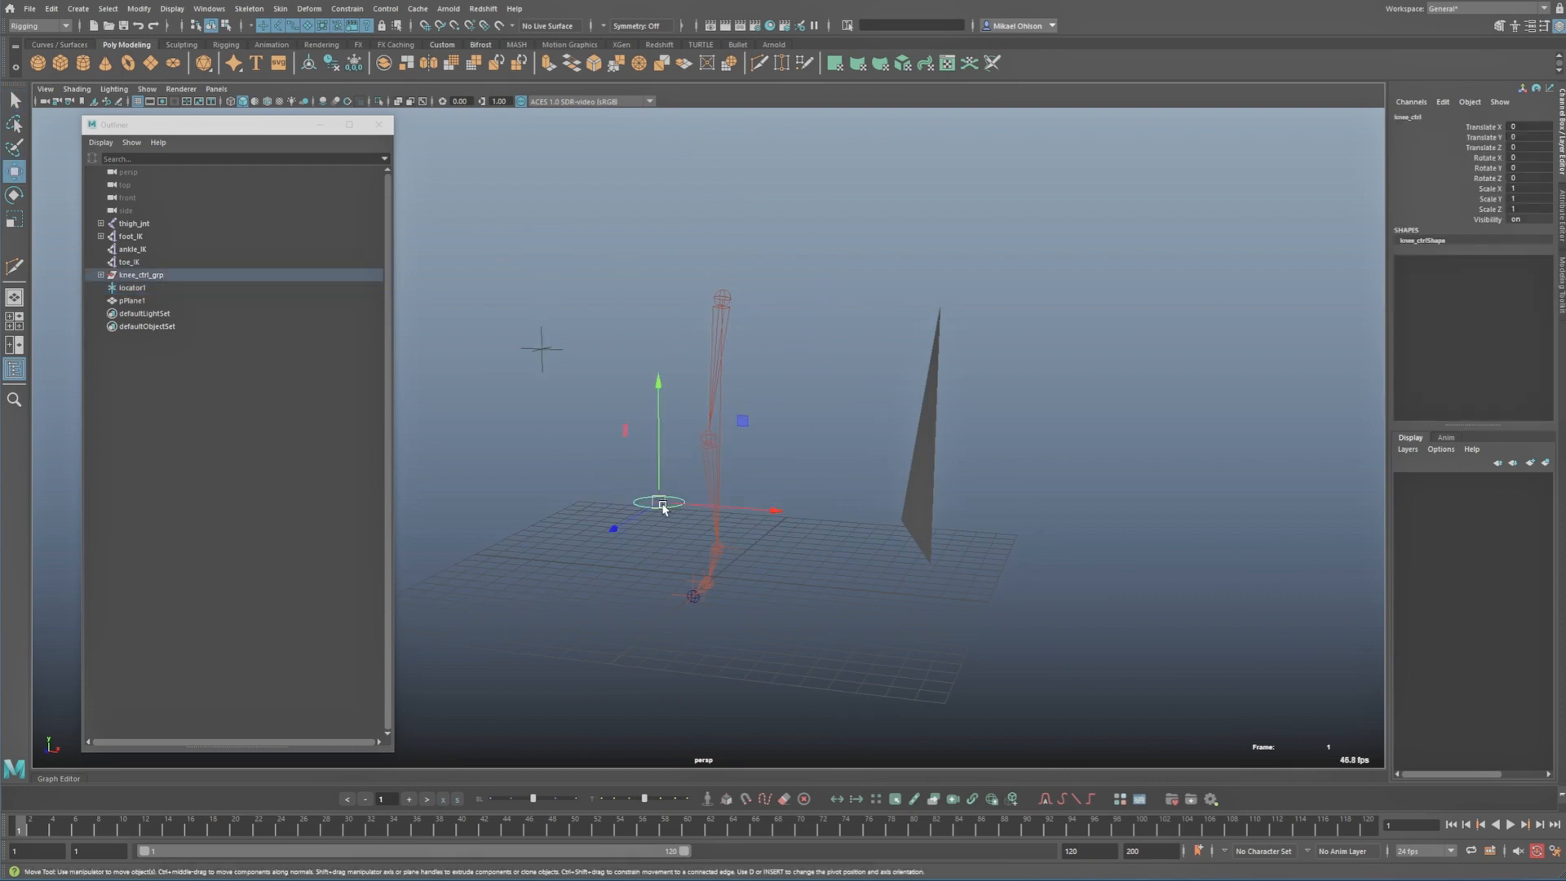
drag(663, 506, 738, 484)
key(q)
Step: Delete the locator and the triangle plane used for aligning the knee control
click(503, 288)
drag(504, 289, 535, 337)
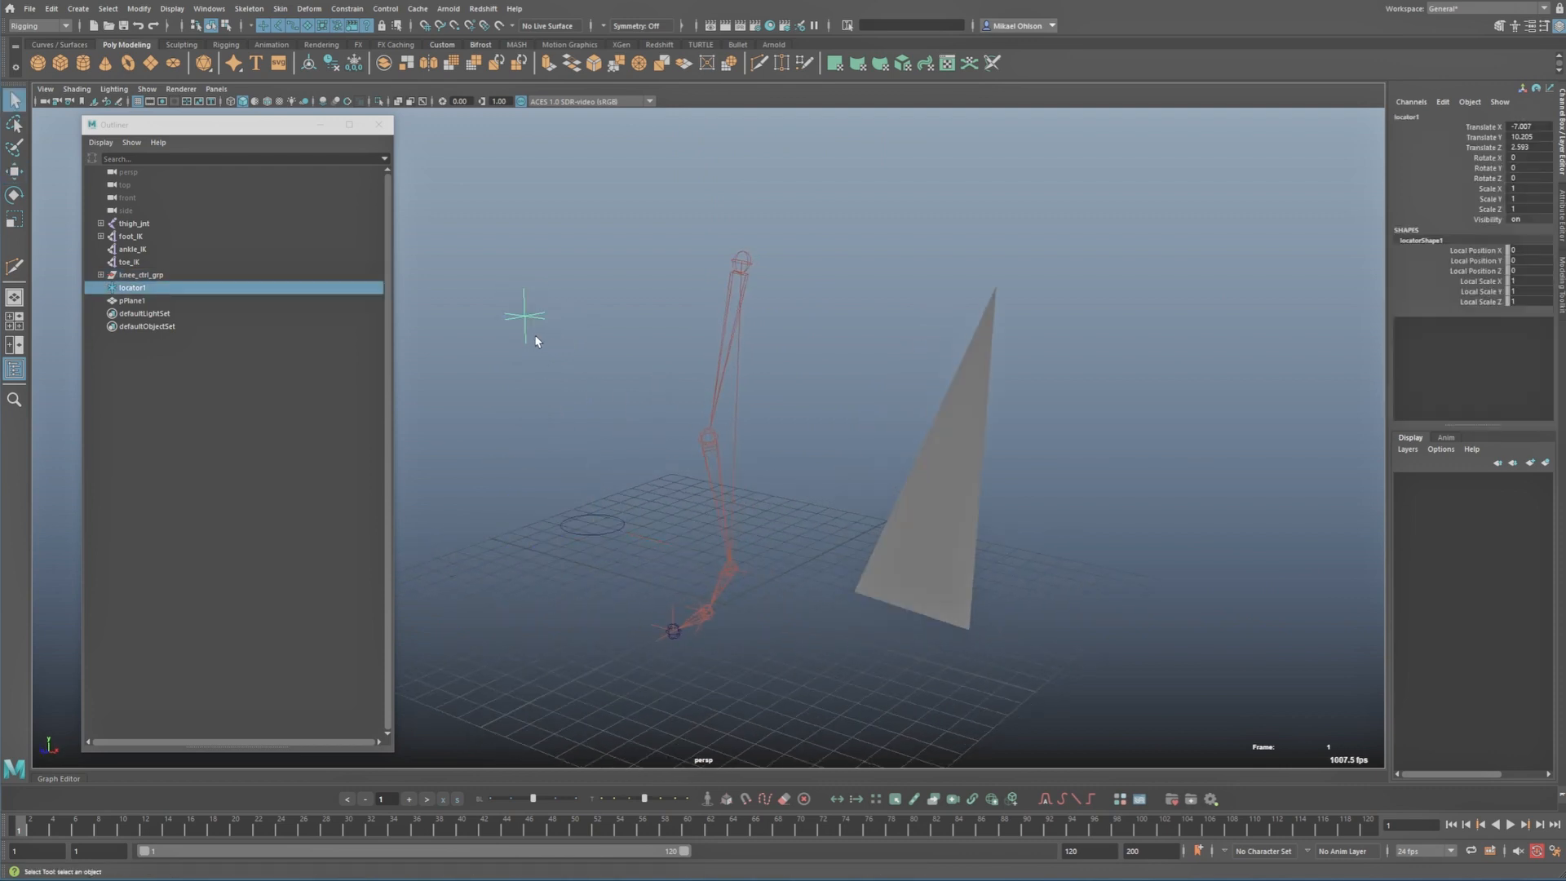
key(Delete)
click(935, 408)
key(Delete)
alt+drag(1014, 457, 664, 503)
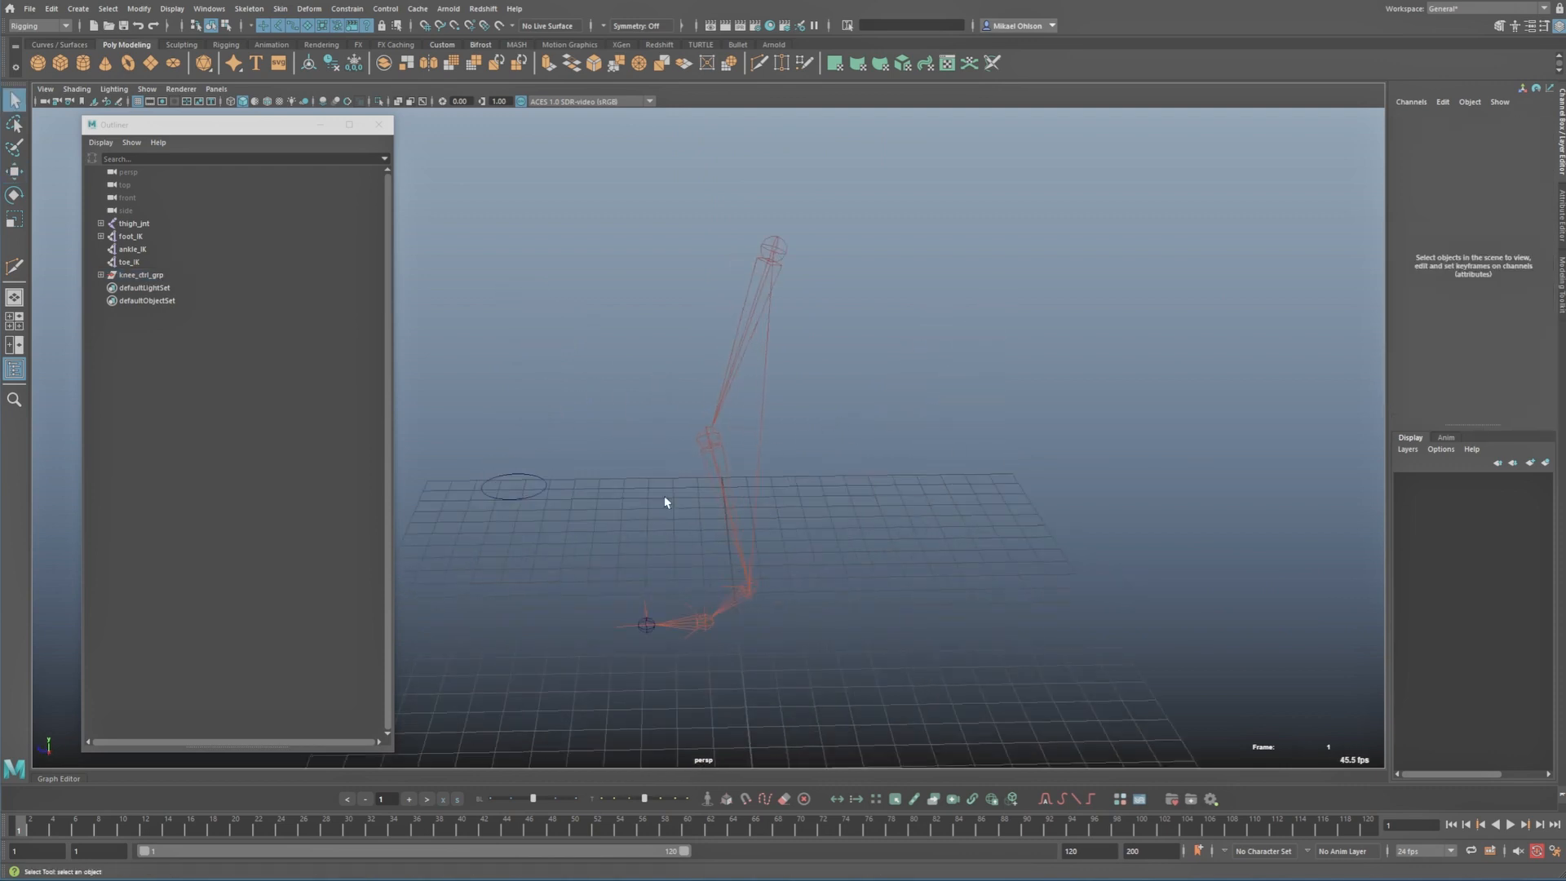
mouse_move(697, 445)
alt+mouse_down()
mouse_move(756, 517)
mouse_move(582, 445)
mouse_move(712, 471)
alt+mouse_up()
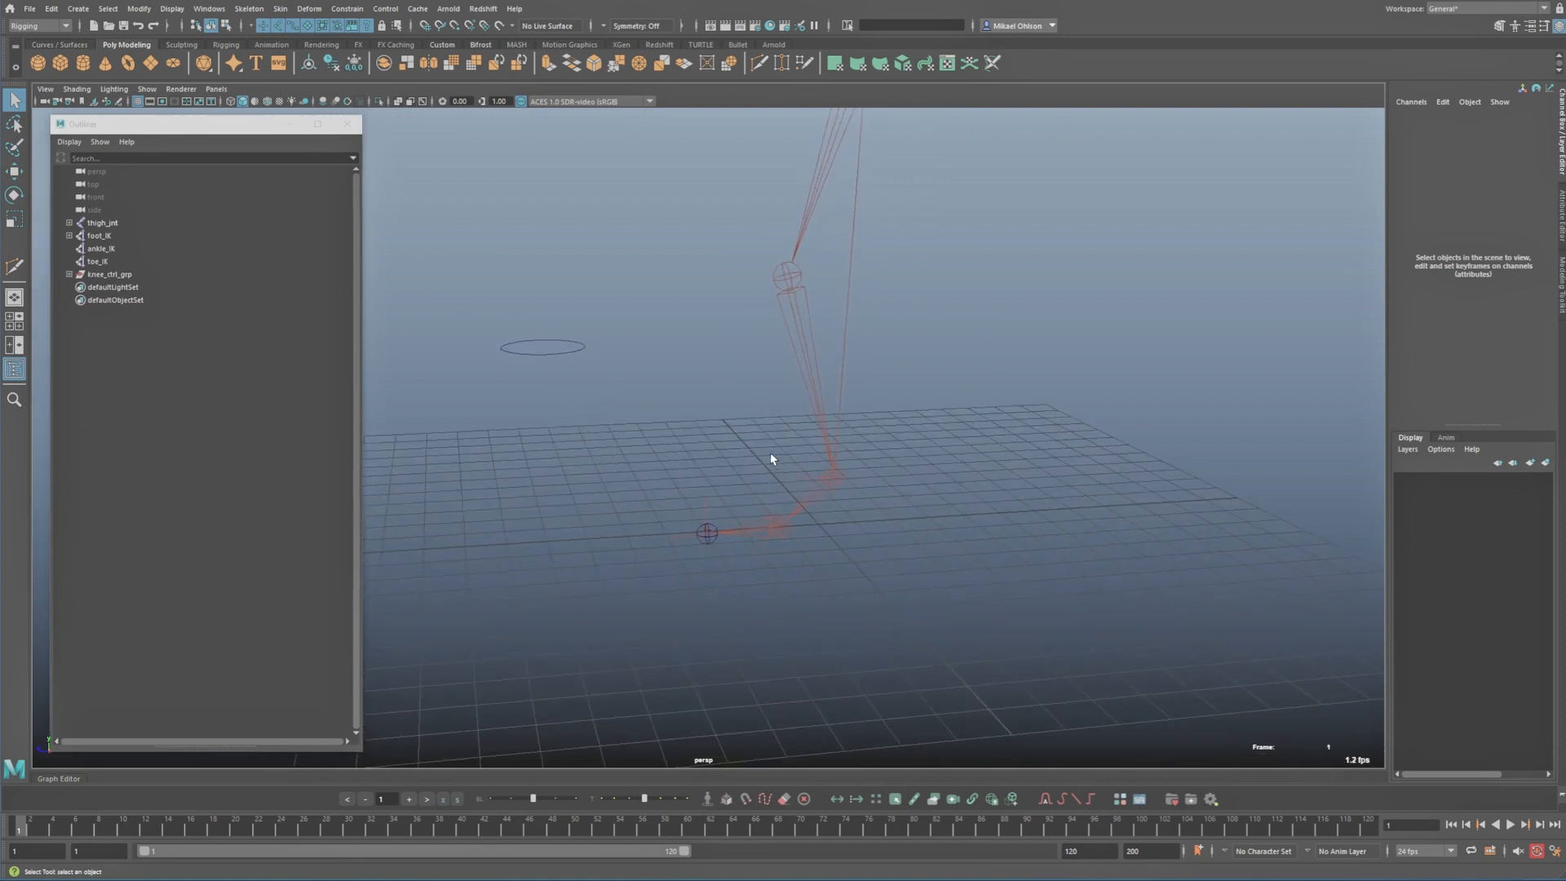
Step: Test-move the foot_IK handle upward to check the leg bend and undo the move
click(116, 238)
key(w)
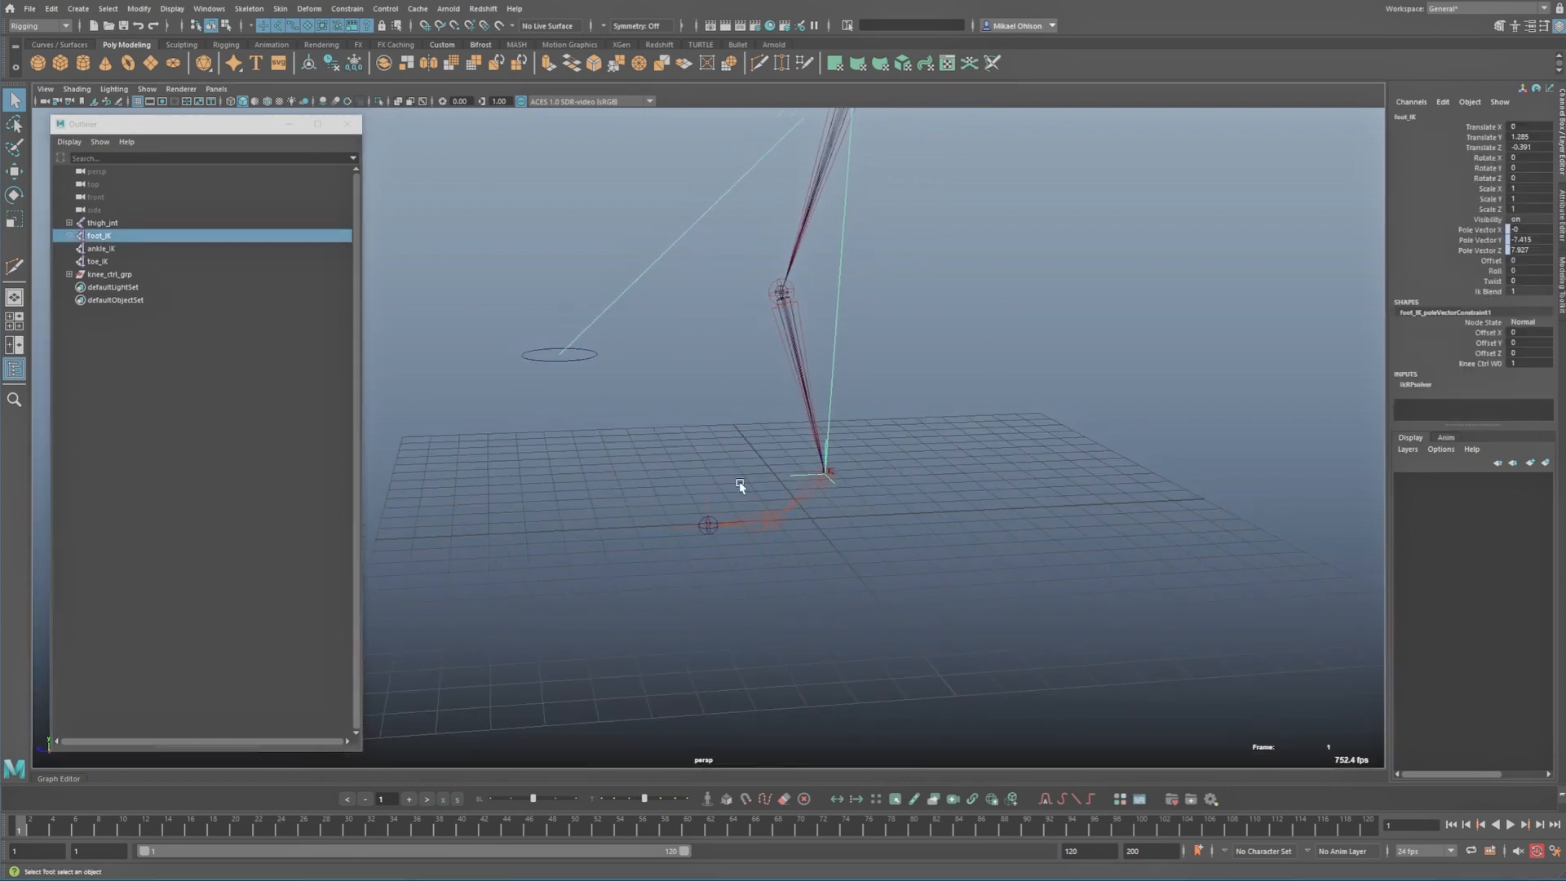
drag(829, 471, 877, 380)
key(ctrl+z)
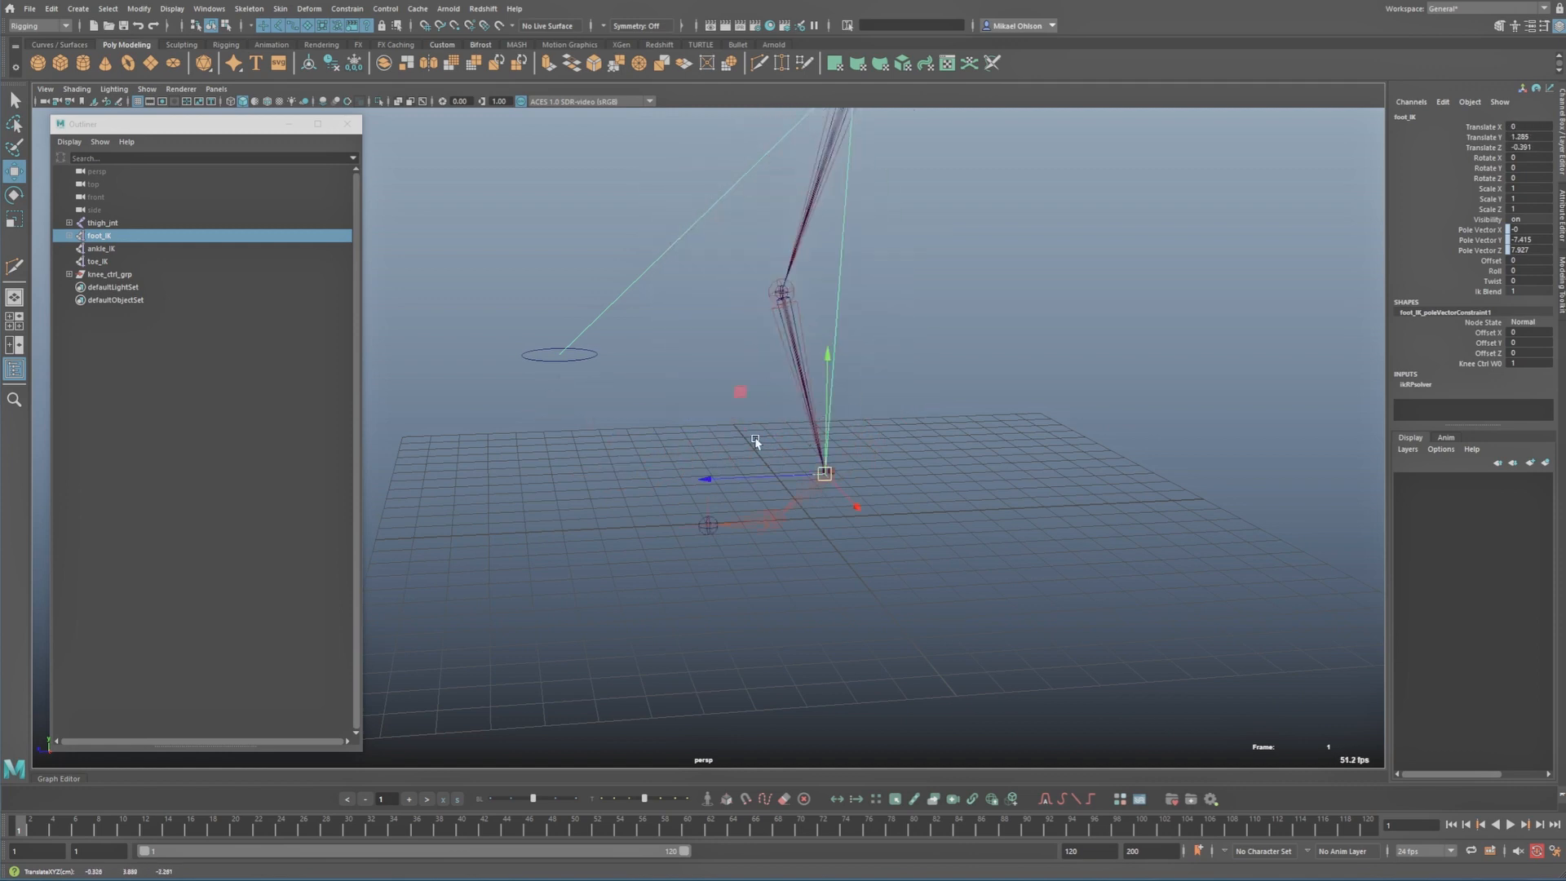
key(q)
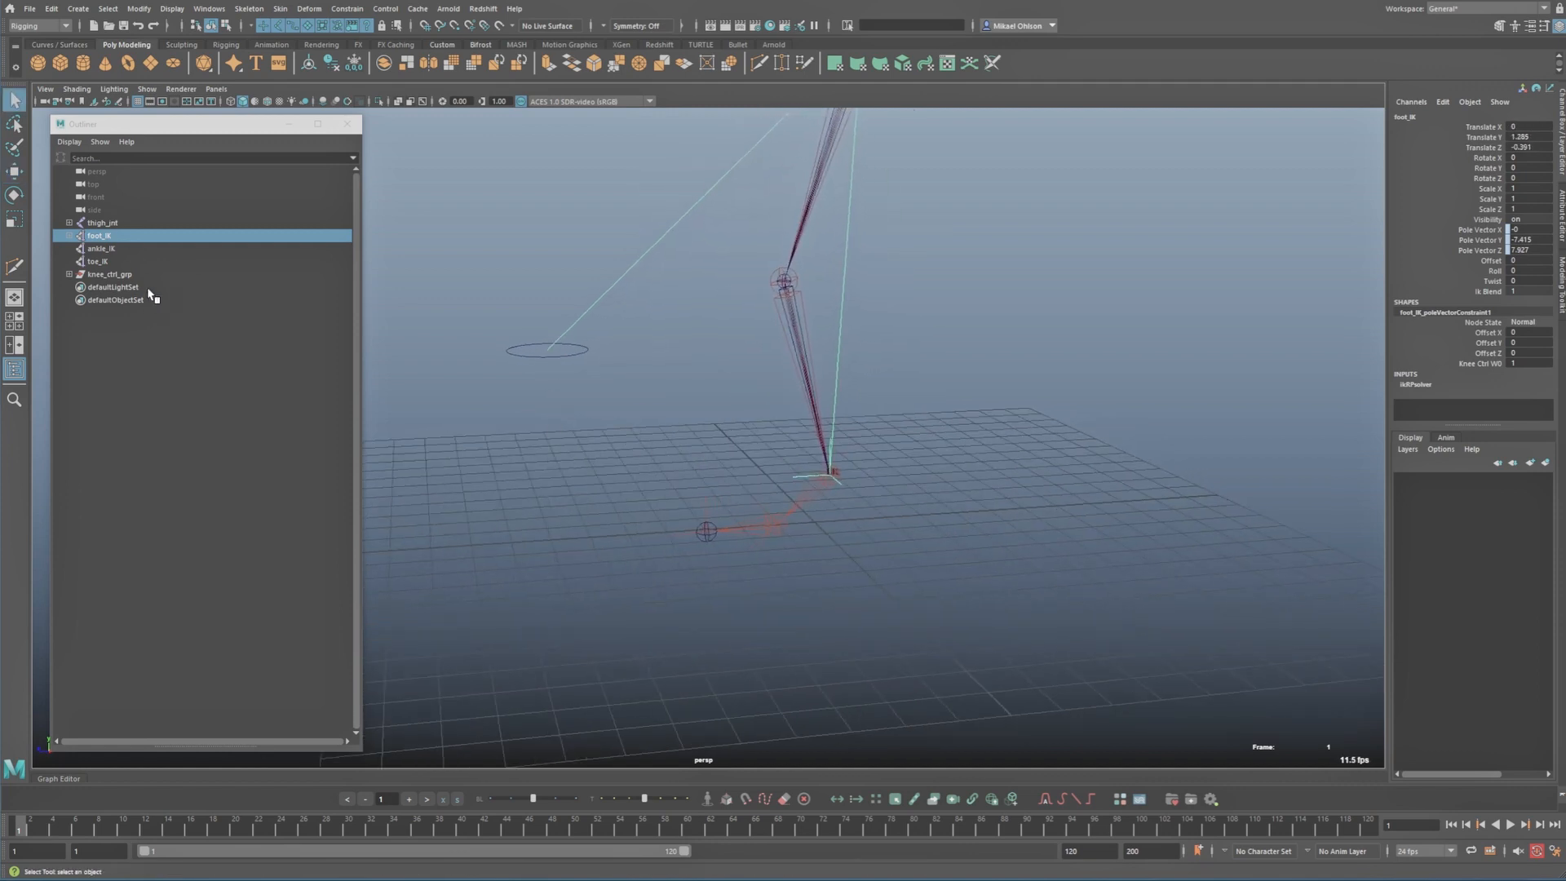
Step: Group the foot_IK and ankle_IK handles and snap the group's pivot to the ball joint
ctrl+click(100, 249)
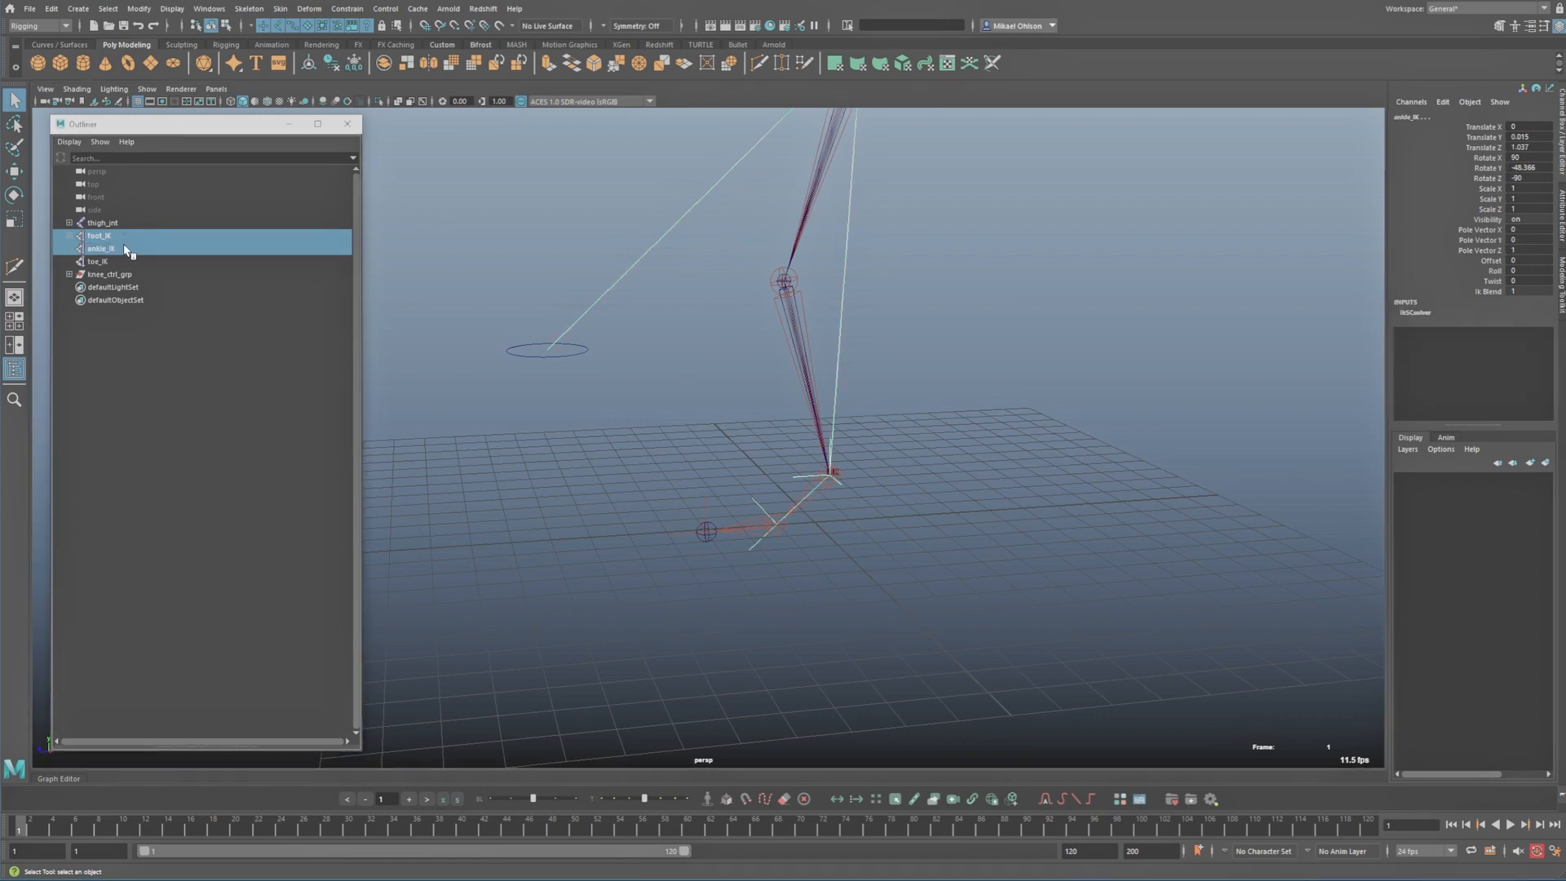
key(ctrl+g)
key(w)
alt+drag(669, 408, 737, 430)
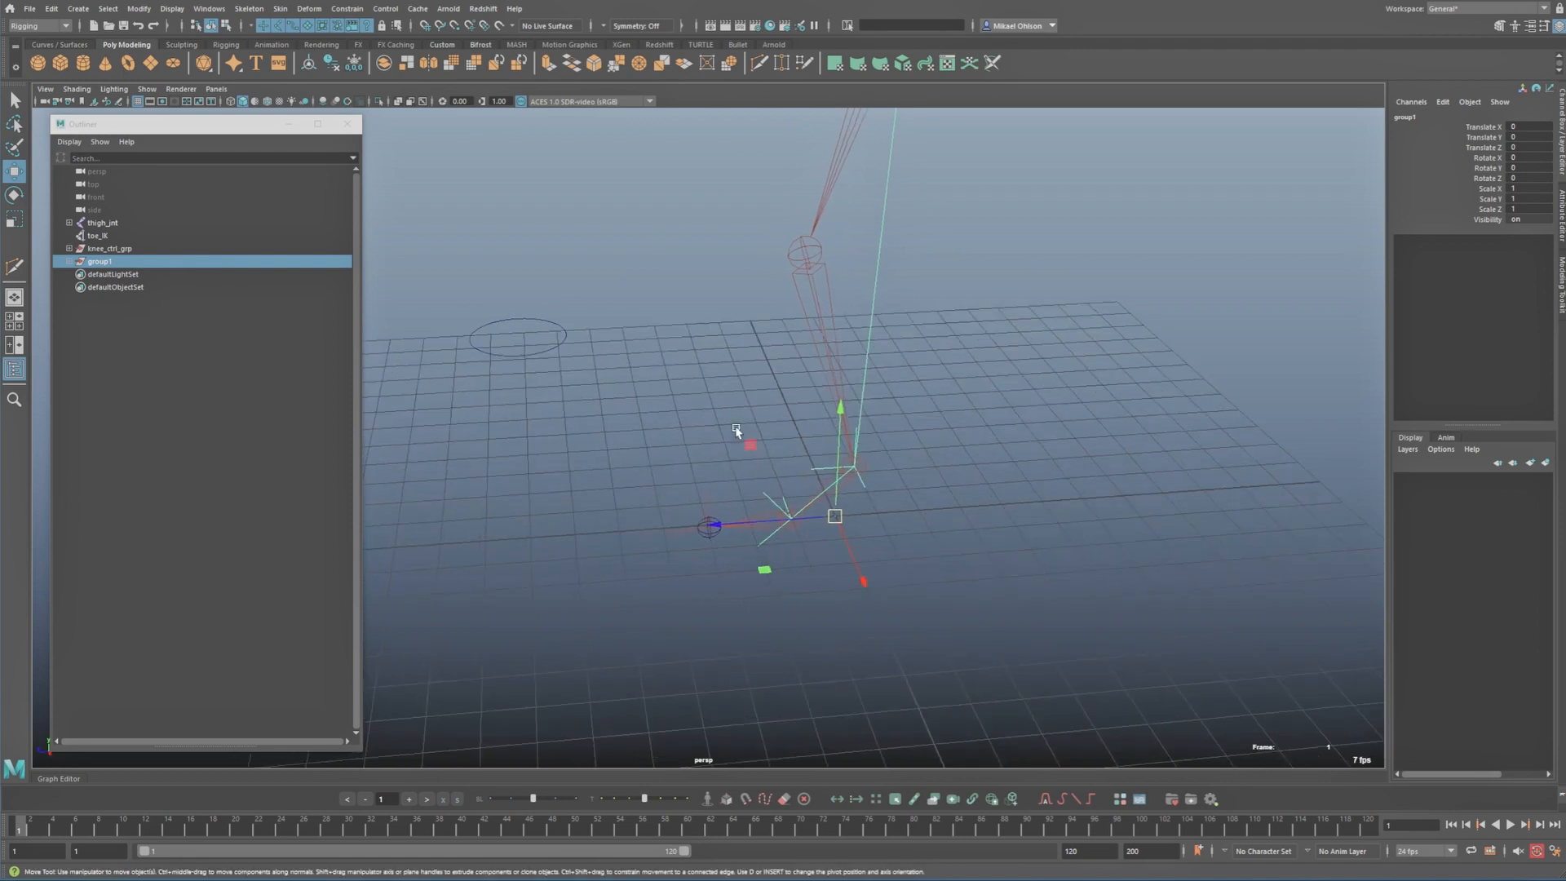
key(d)
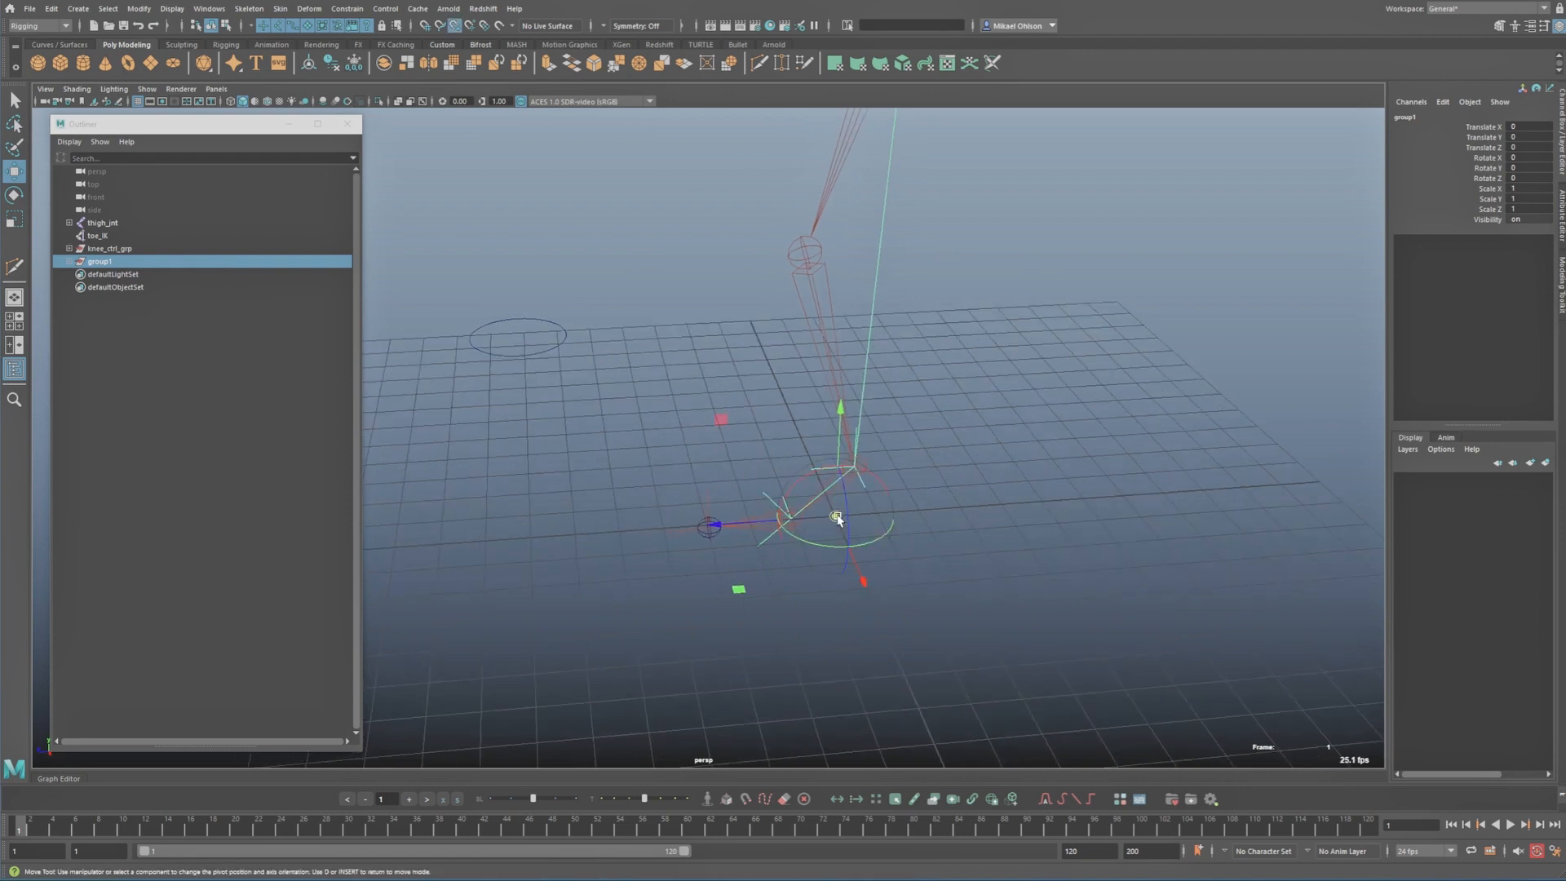
key(q)
alt+drag(838, 522, 527, 470)
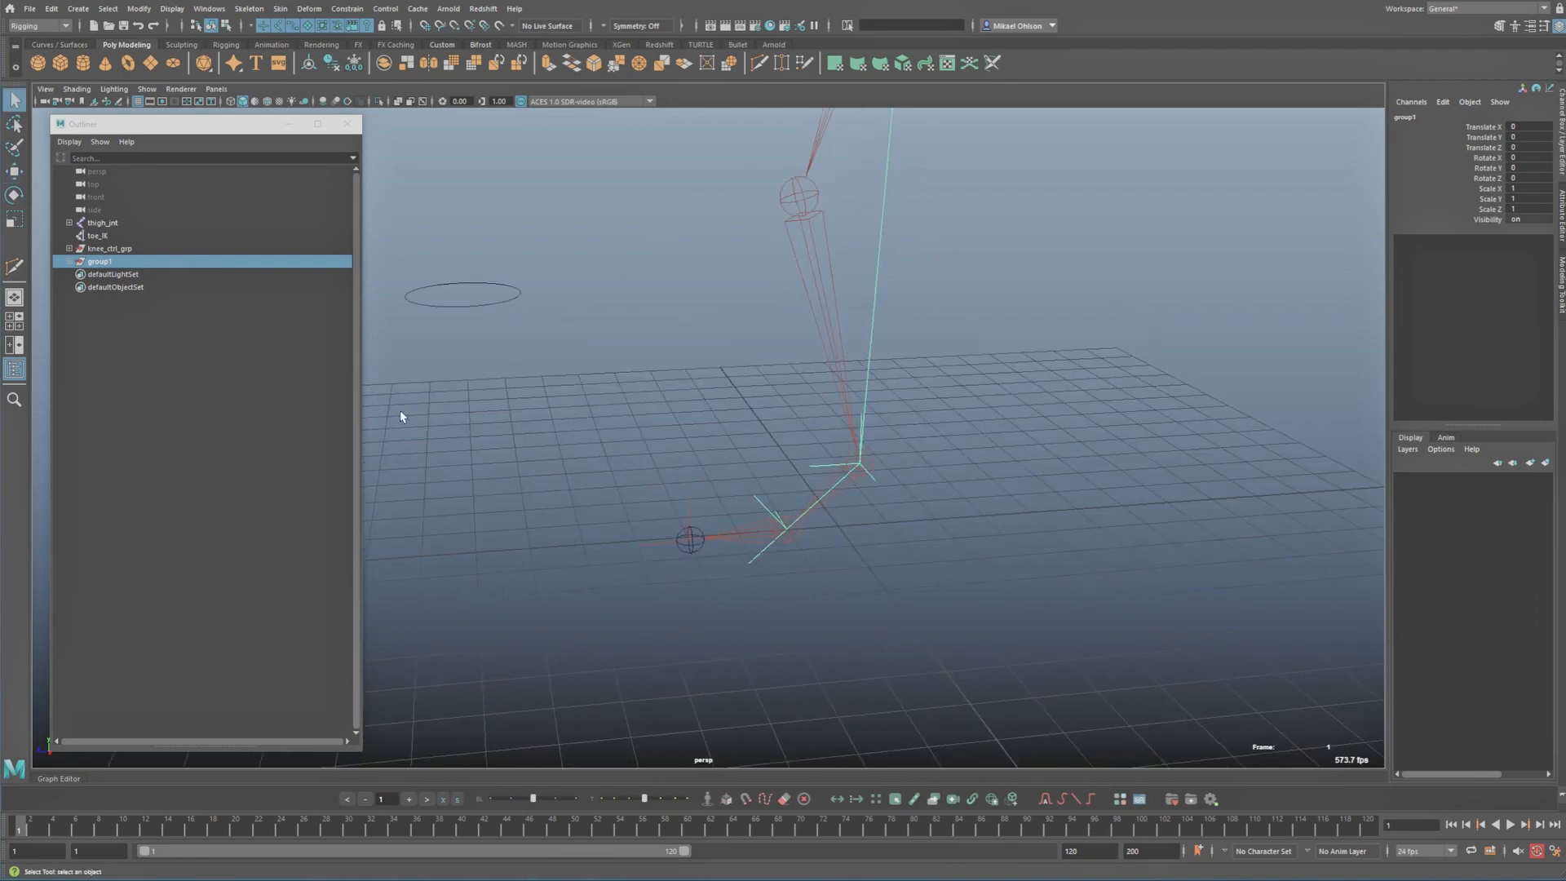
Step: Rename the new group of foot and ankle handles as foot_roll_grp
double_click(102, 262)
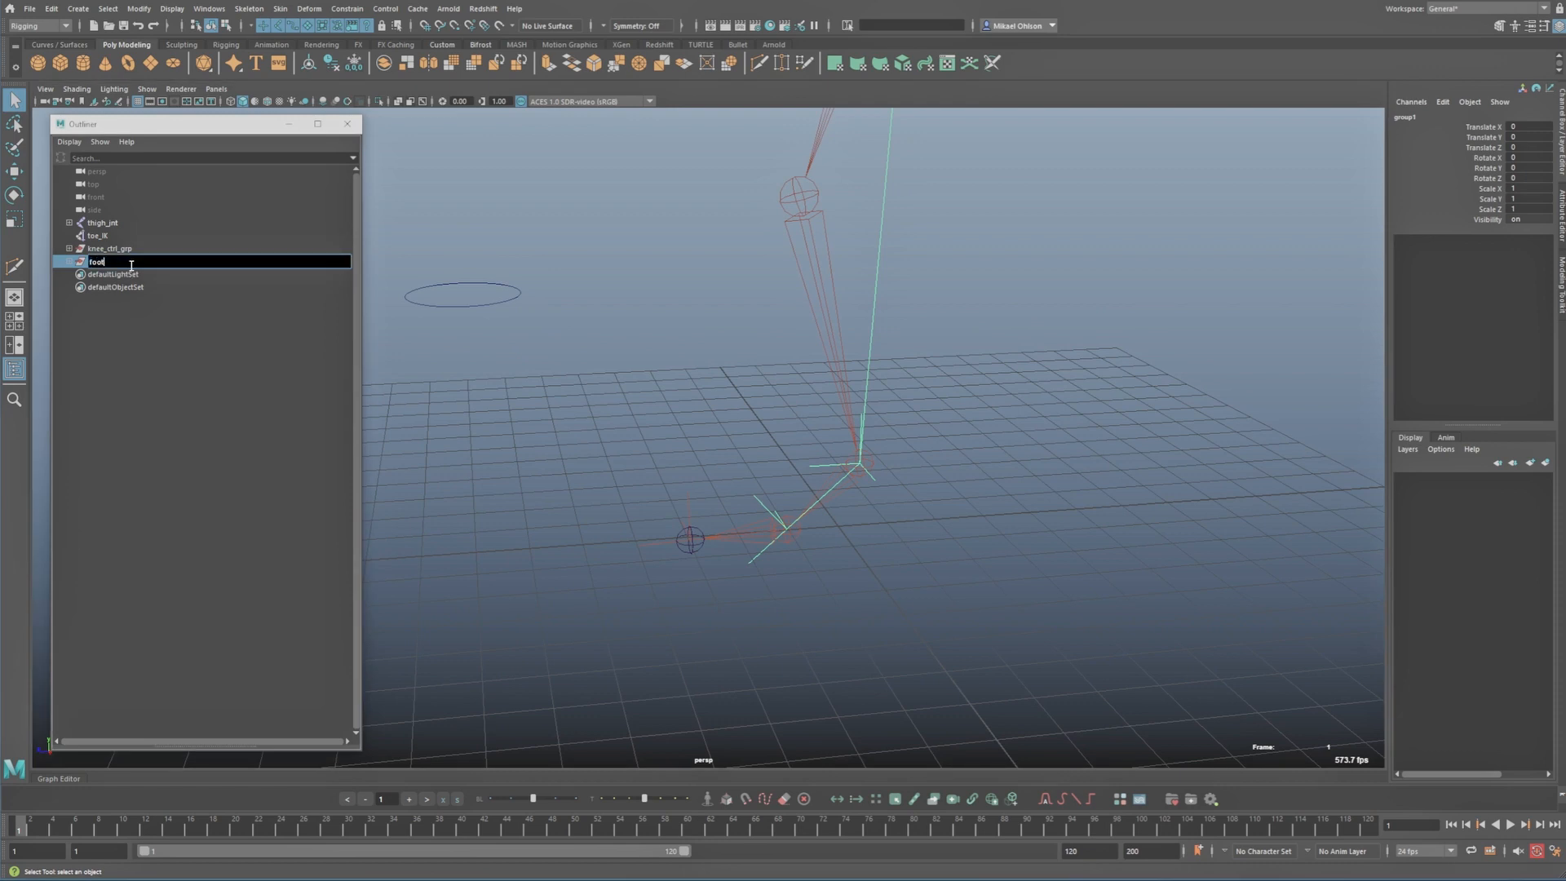
text(foot roll grp)
key(Return)
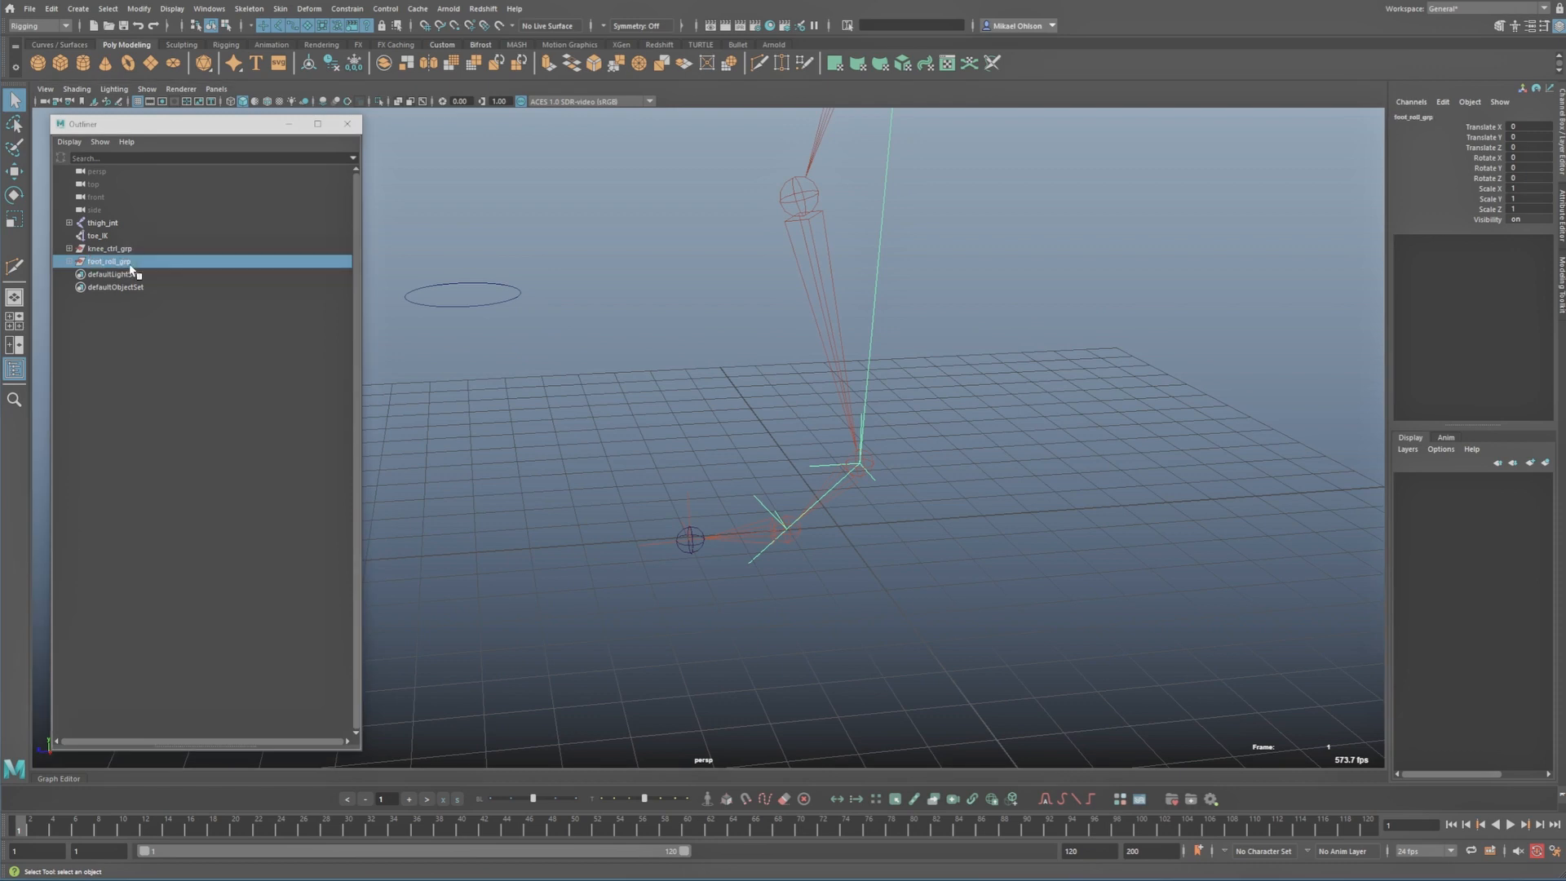
Step: Group the toe_IK handle on its own and name the group toe_IK_grp
click(98, 235)
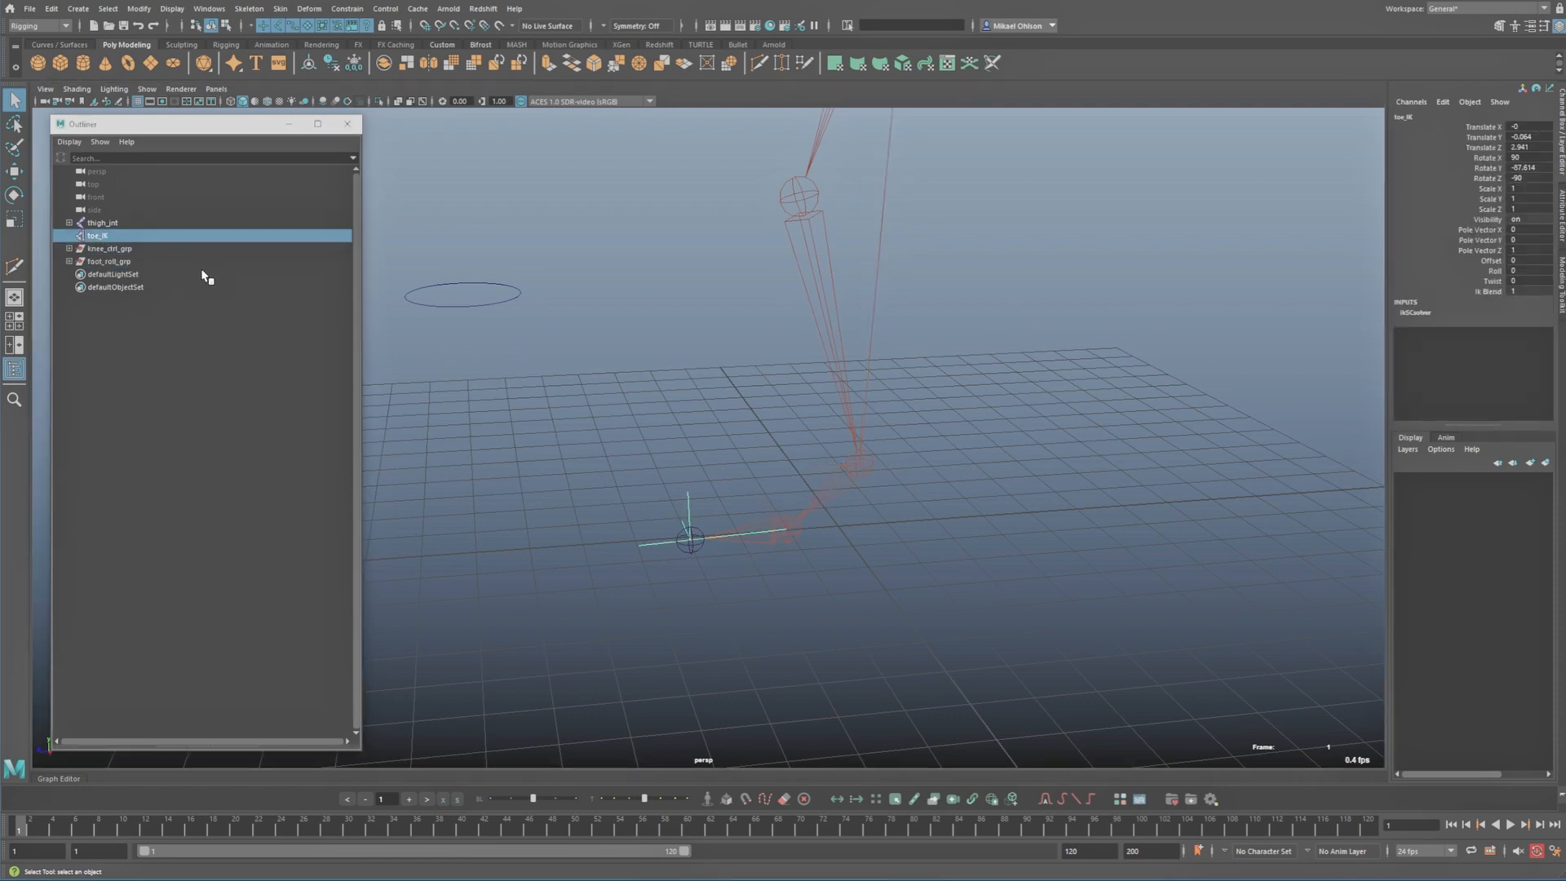
key(ctrl+g)
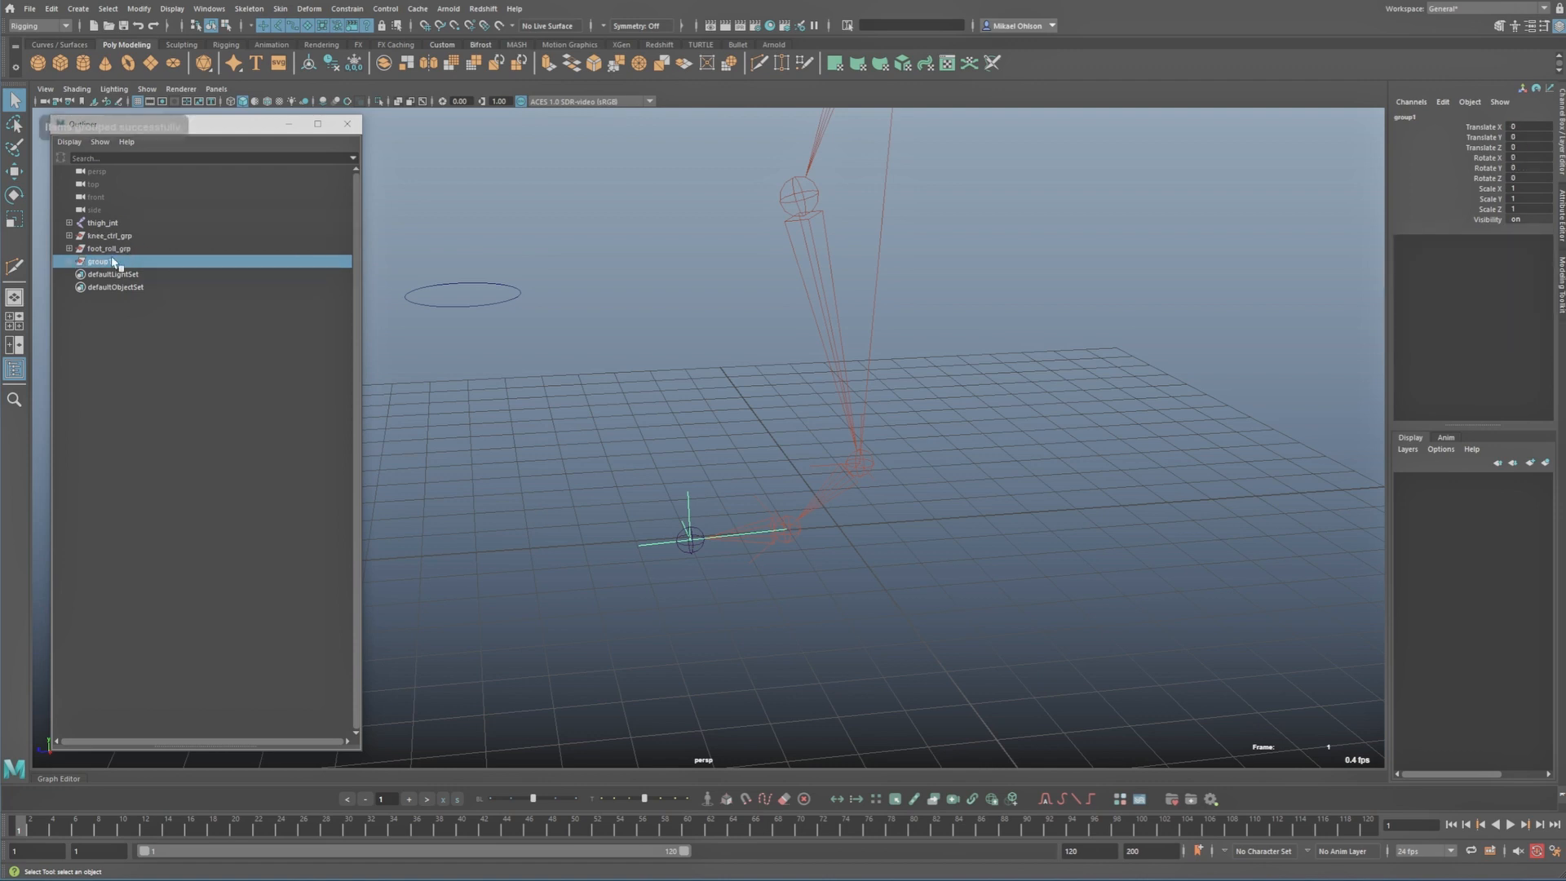
double_click(115, 262)
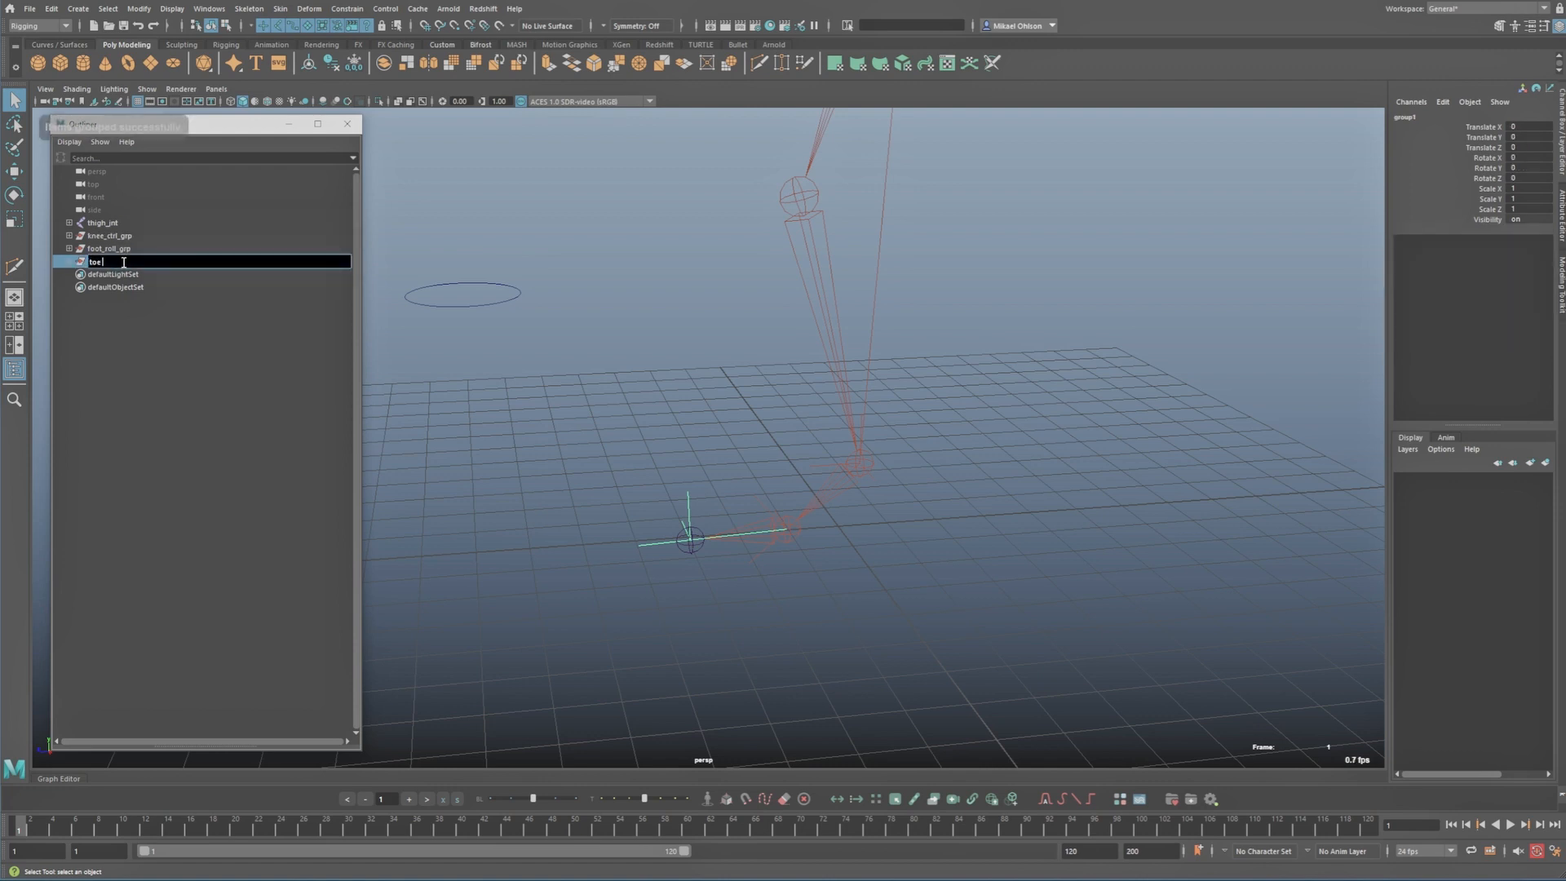
text(toe IK grp)
key(Return)
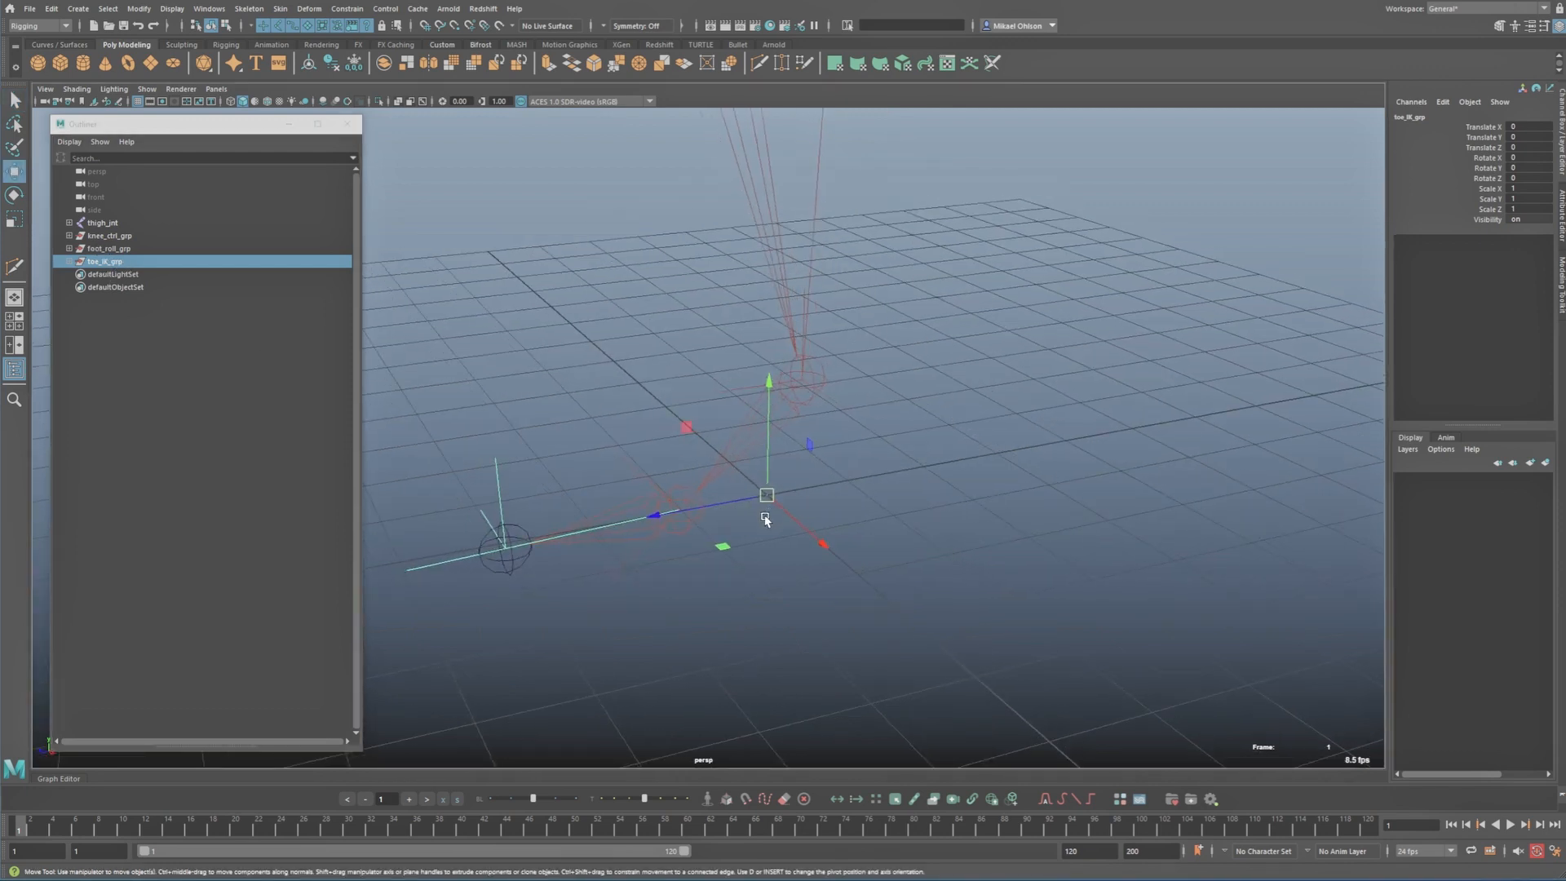
Step: Snap the pivot of toe_IK_grp to the ball joint
key(d)
alt+drag(749, 524, 721, 500)
key(v)
alt+drag(788, 567, 713, 539)
key(q)
click(121, 251)
click(114, 264)
scroll(554, 435, down, 3)
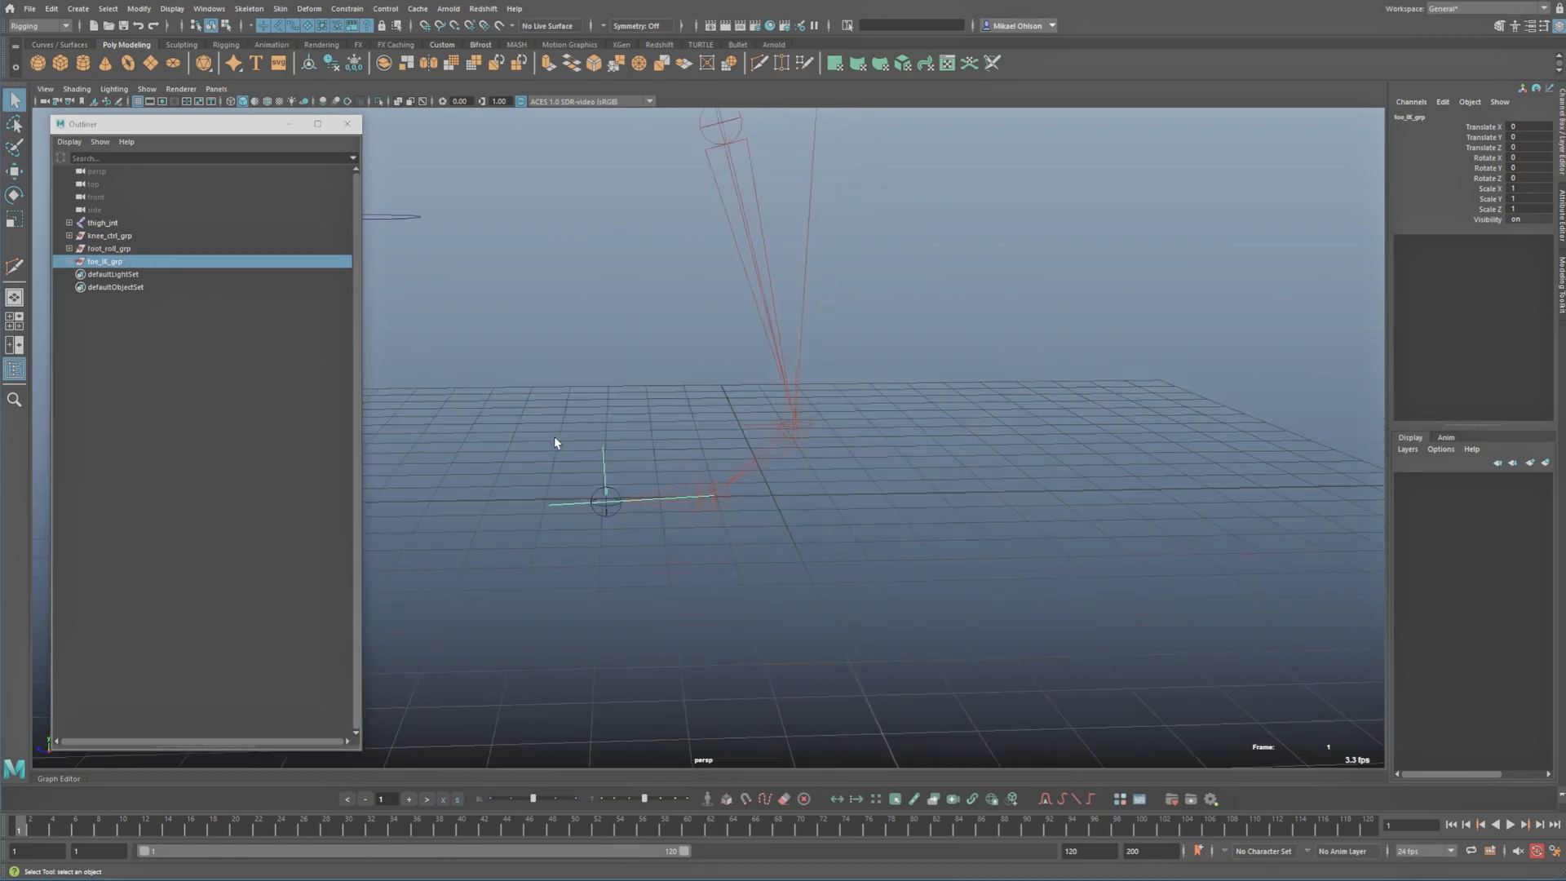
Step: Test-rotate toe_IK_grp about the ball joint and undo the rotation
key(e)
drag(667, 395, 680, 534)
key(ctrl+z)
alt+drag(790, 510, 837, 530)
key(q)
Step: Test-rotate foot_roll_grp about the ball joint and undo the rotation
click(104, 250)
key(e)
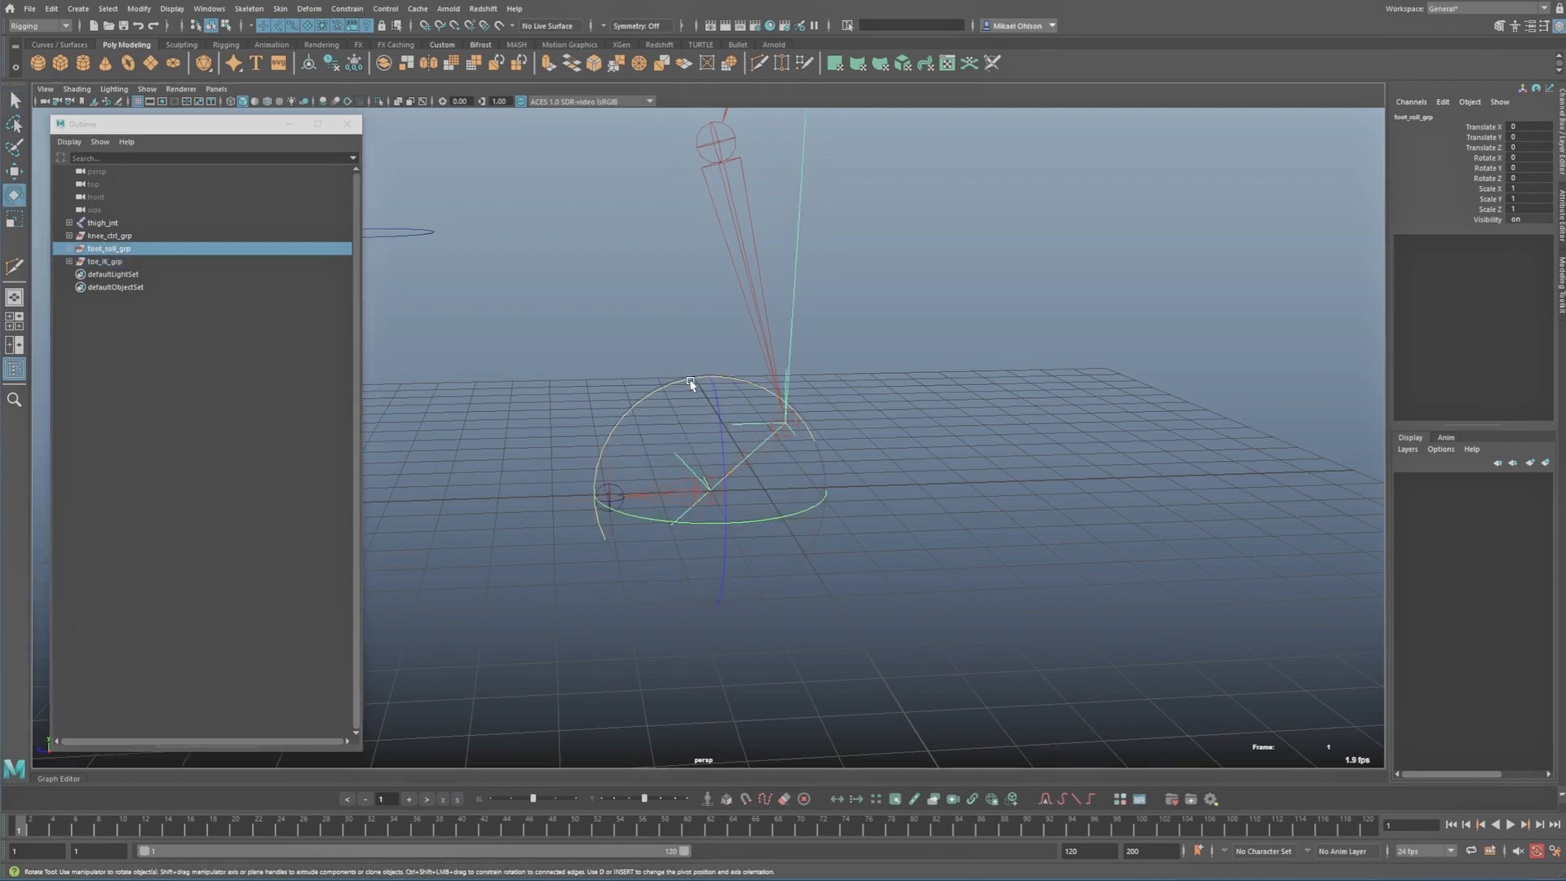
drag(696, 384, 572, 429)
key(ctrl+z)
key(q)
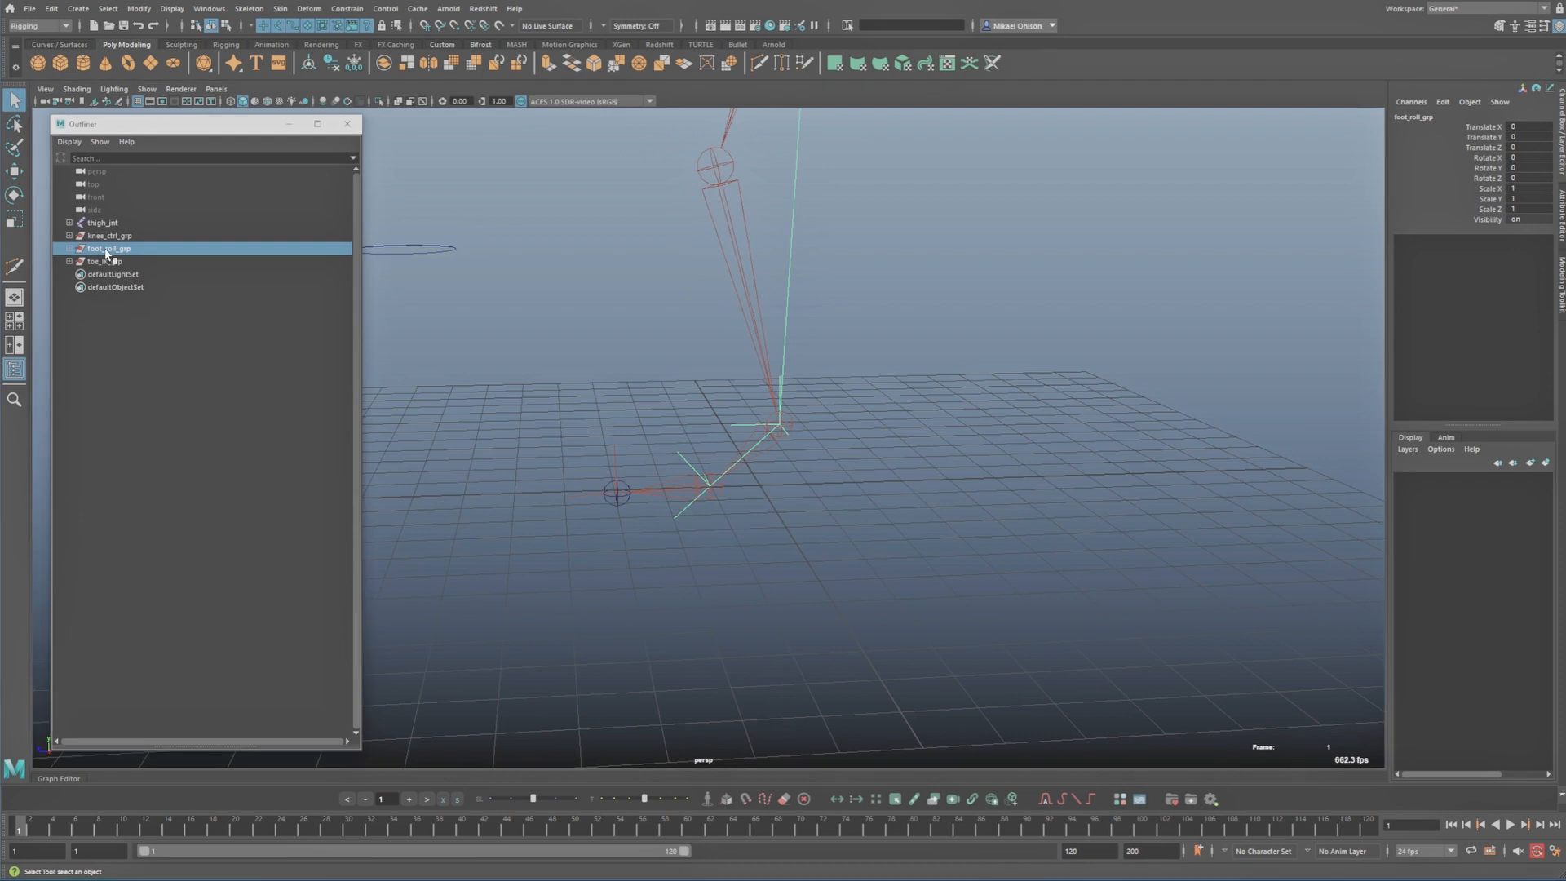
Step: Group foot_roll_grp and toe_IK_grp together and name the new group toe_roll_grp
ctrl+click(108, 262)
key(ctrl+g)
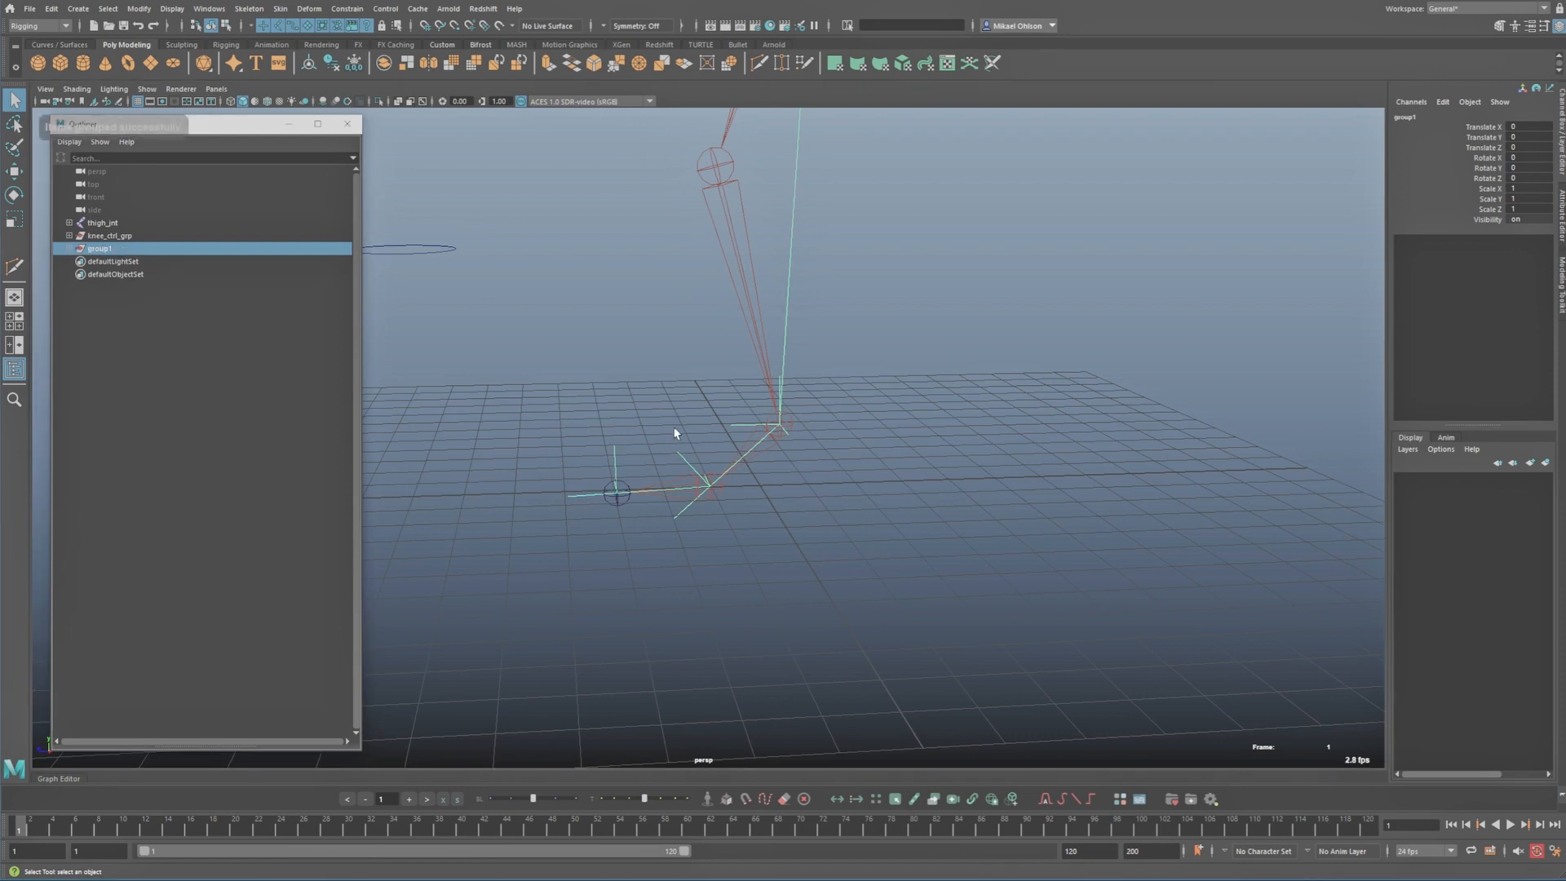
alt+middle_drag(676, 430, 741, 435)
scroll(742, 436, down, 1)
double_click(141, 251)
text(toe_roll)
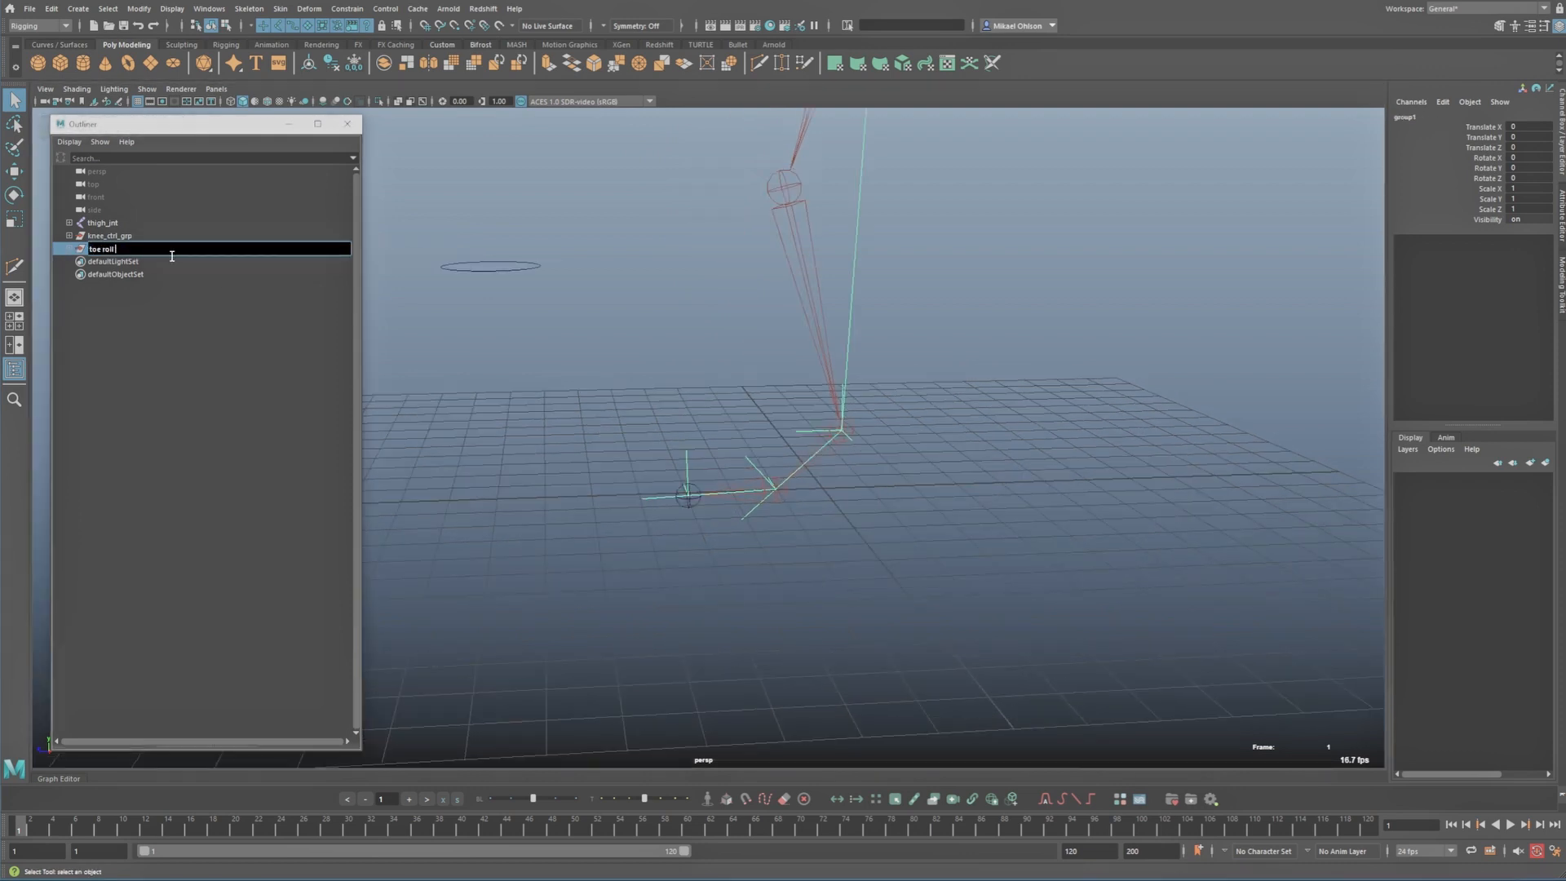
text(_grp)
key(Return)
Step: Snap the pivot of toe_roll_grp to the joint at the tip of the toe
alt+drag(519, 323, 542, 350)
scroll(542, 350, up, 3)
key(w)
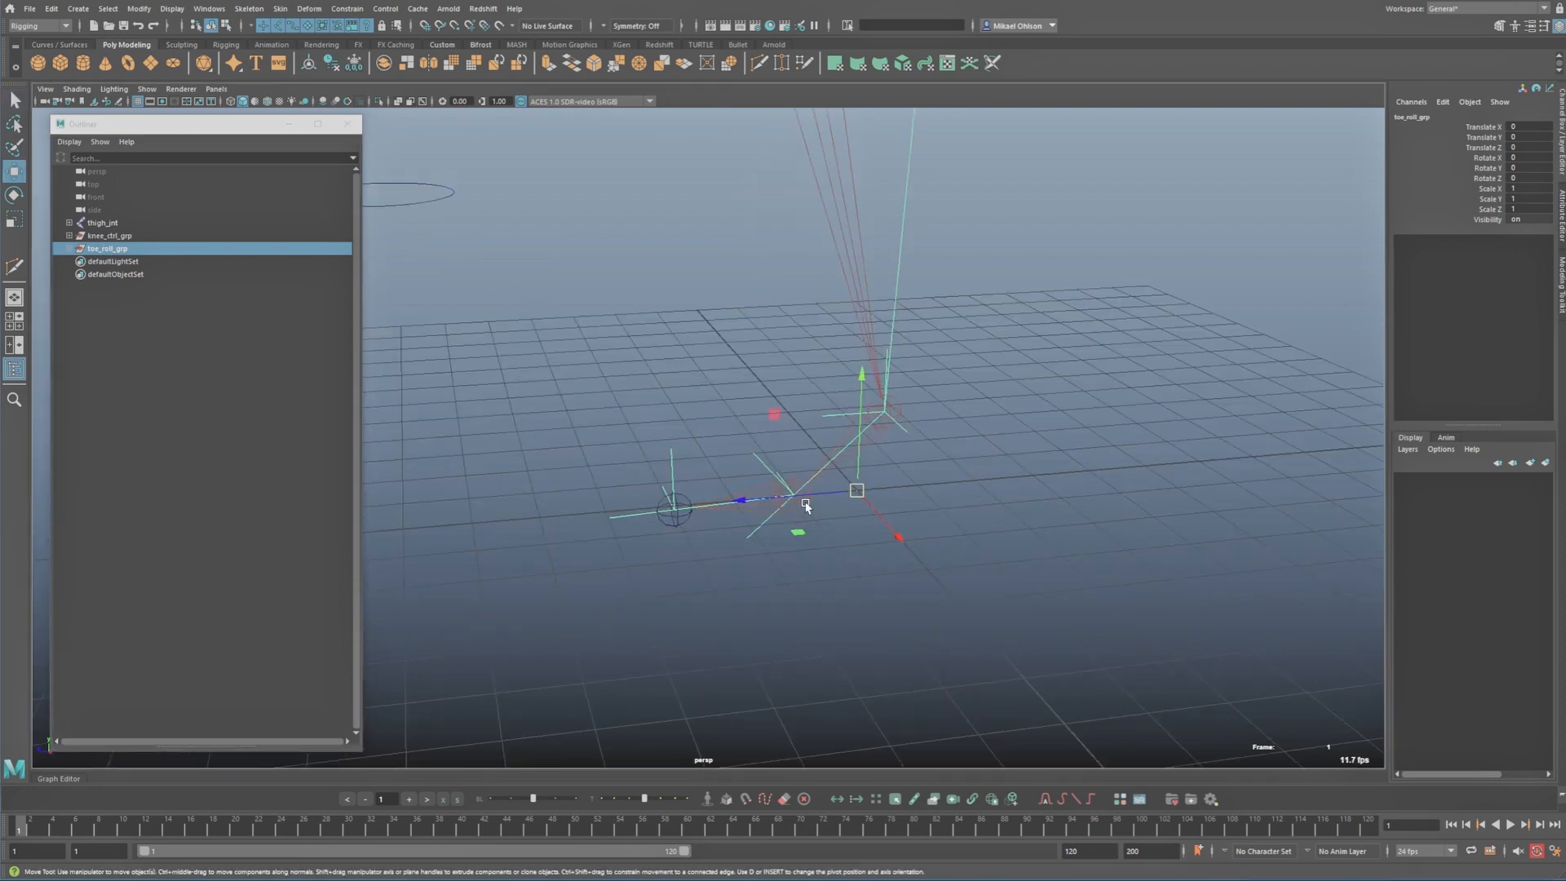
alt+drag(804, 506, 844, 522)
key(d)
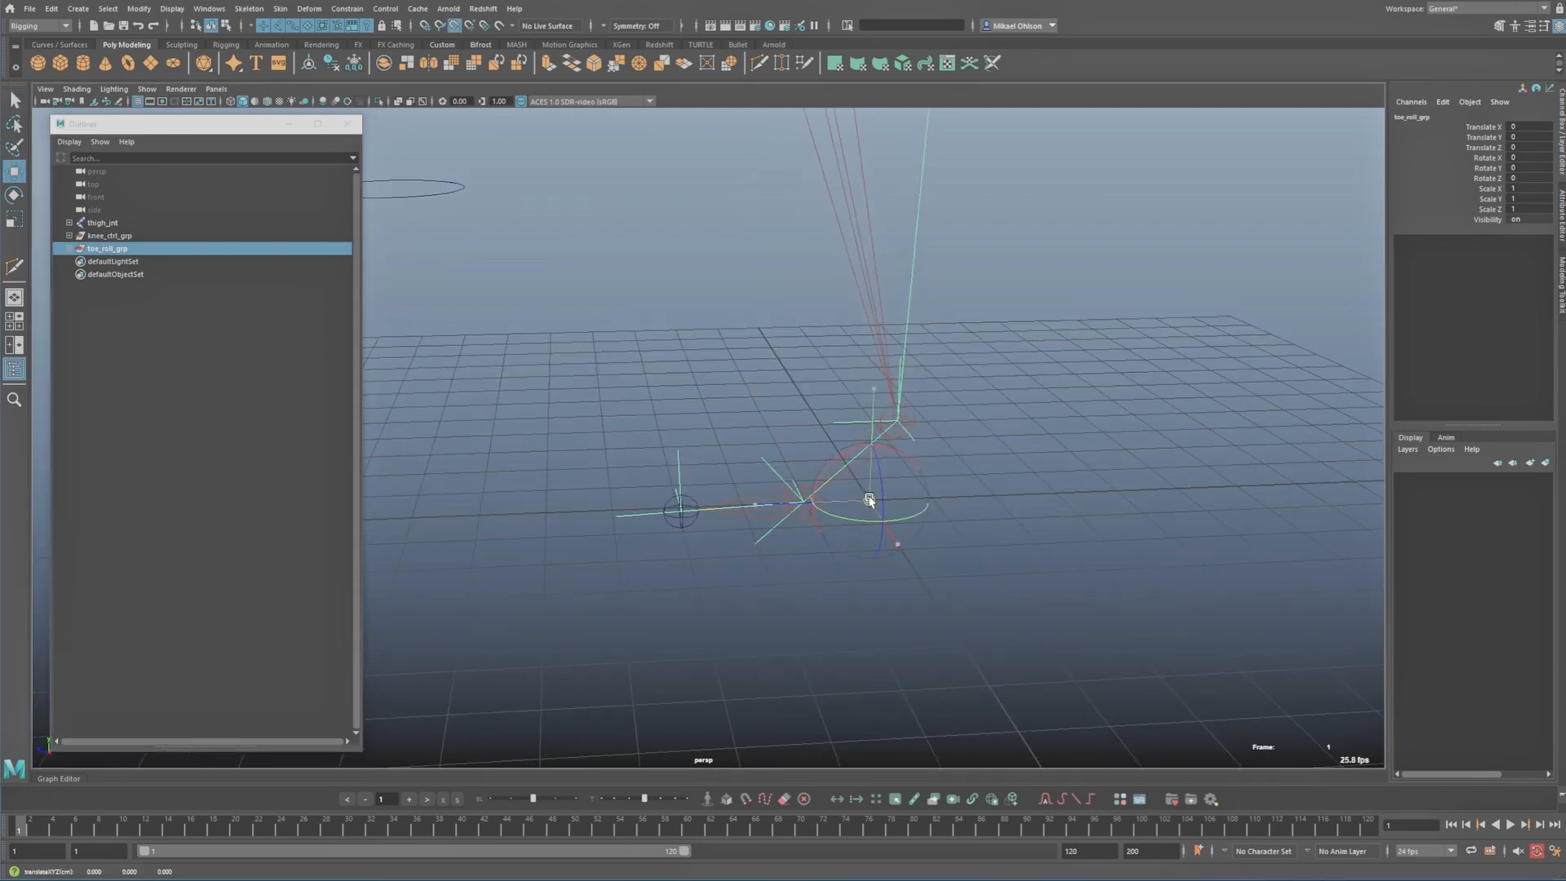
alt+drag(680, 510, 817, 492)
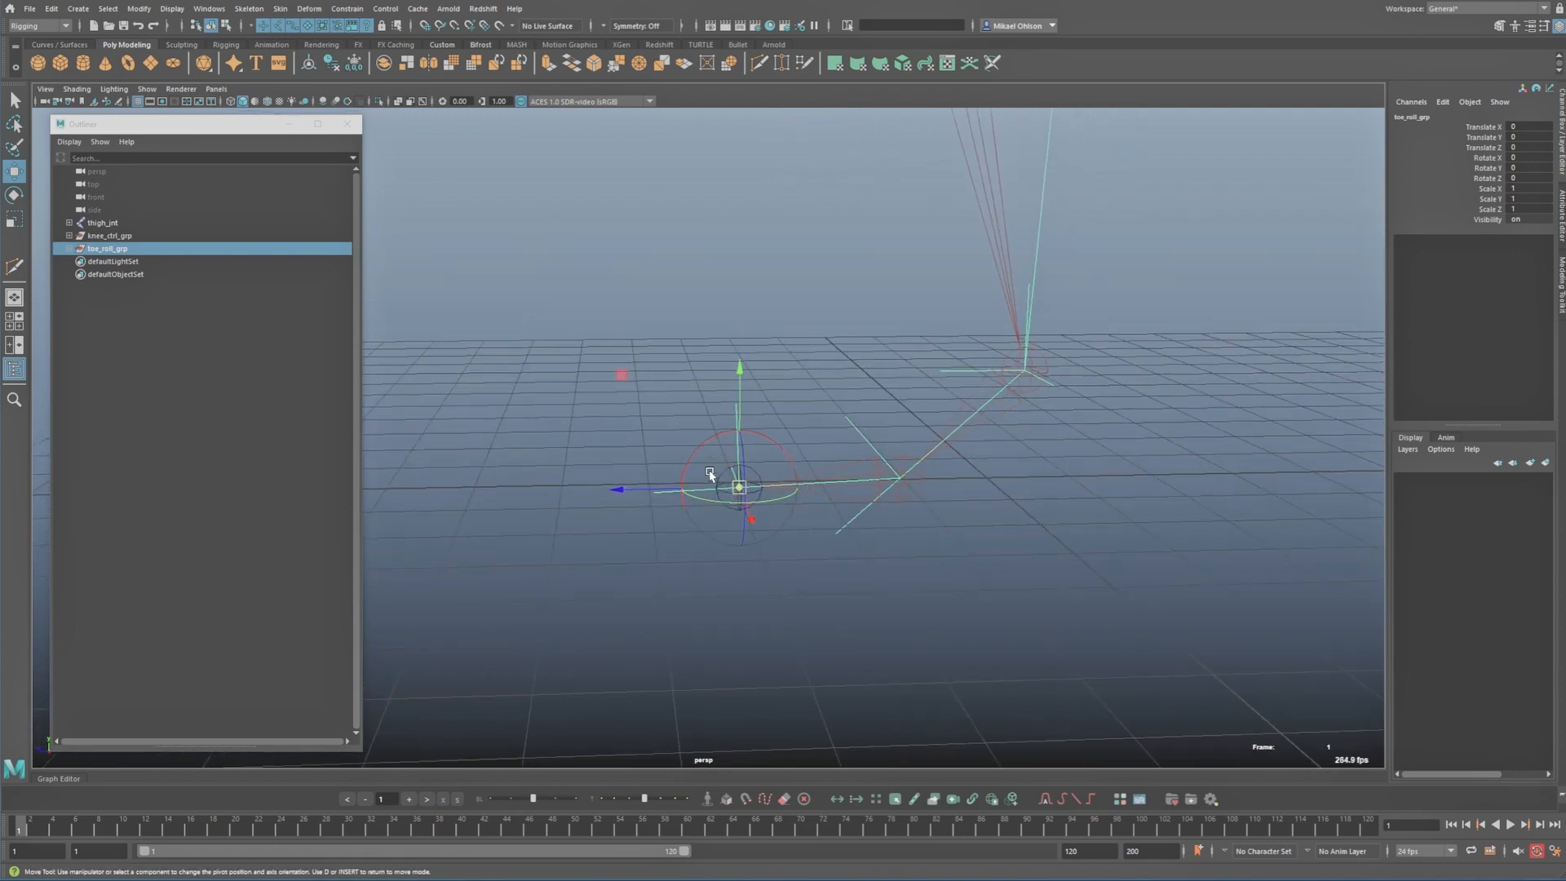
key(q)
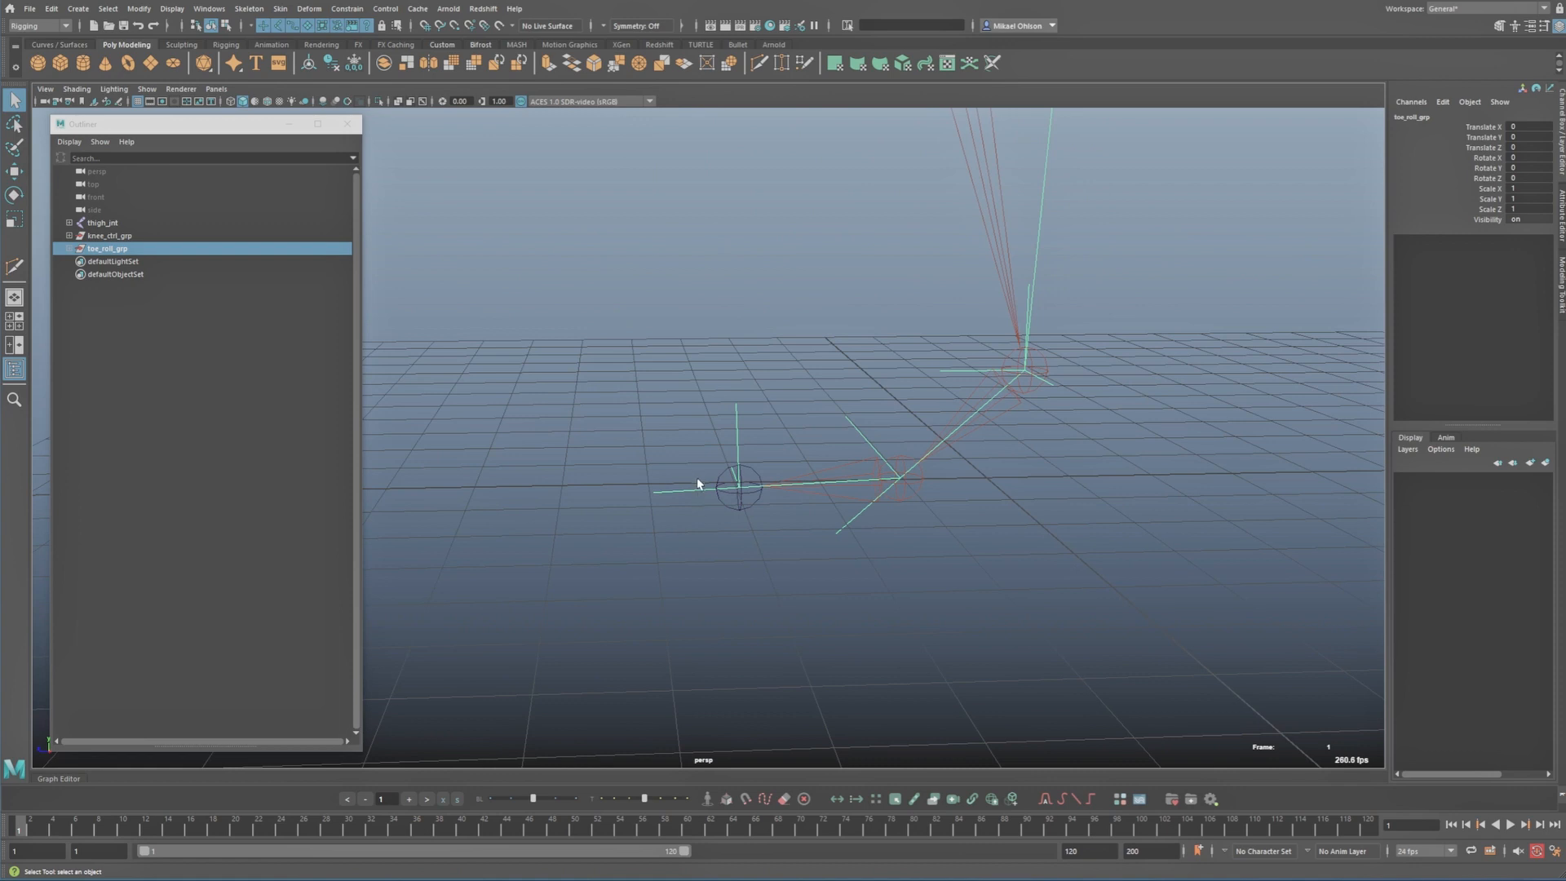
Step: Test-rotate toe_roll_grp about the toe tip, leaving the foot in its original pose
alt+drag(699, 481, 733, 438)
key(w)
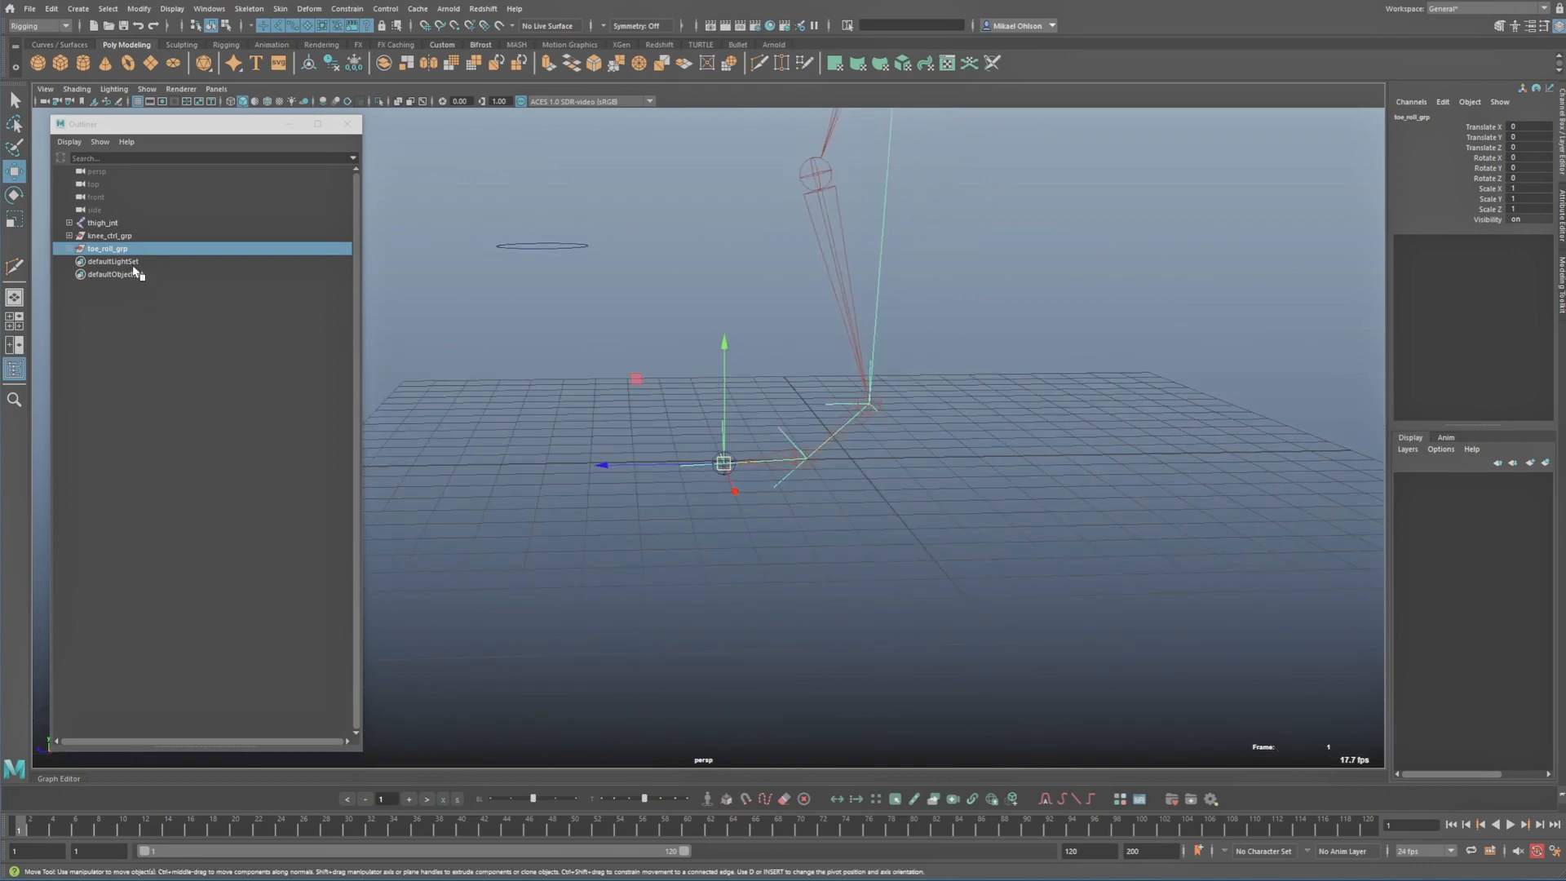
key(e)
drag(693, 353, 620, 412)
alt+right_drag(795, 461, 916, 493)
key(q)
alt+drag(702, 476, 730, 481)
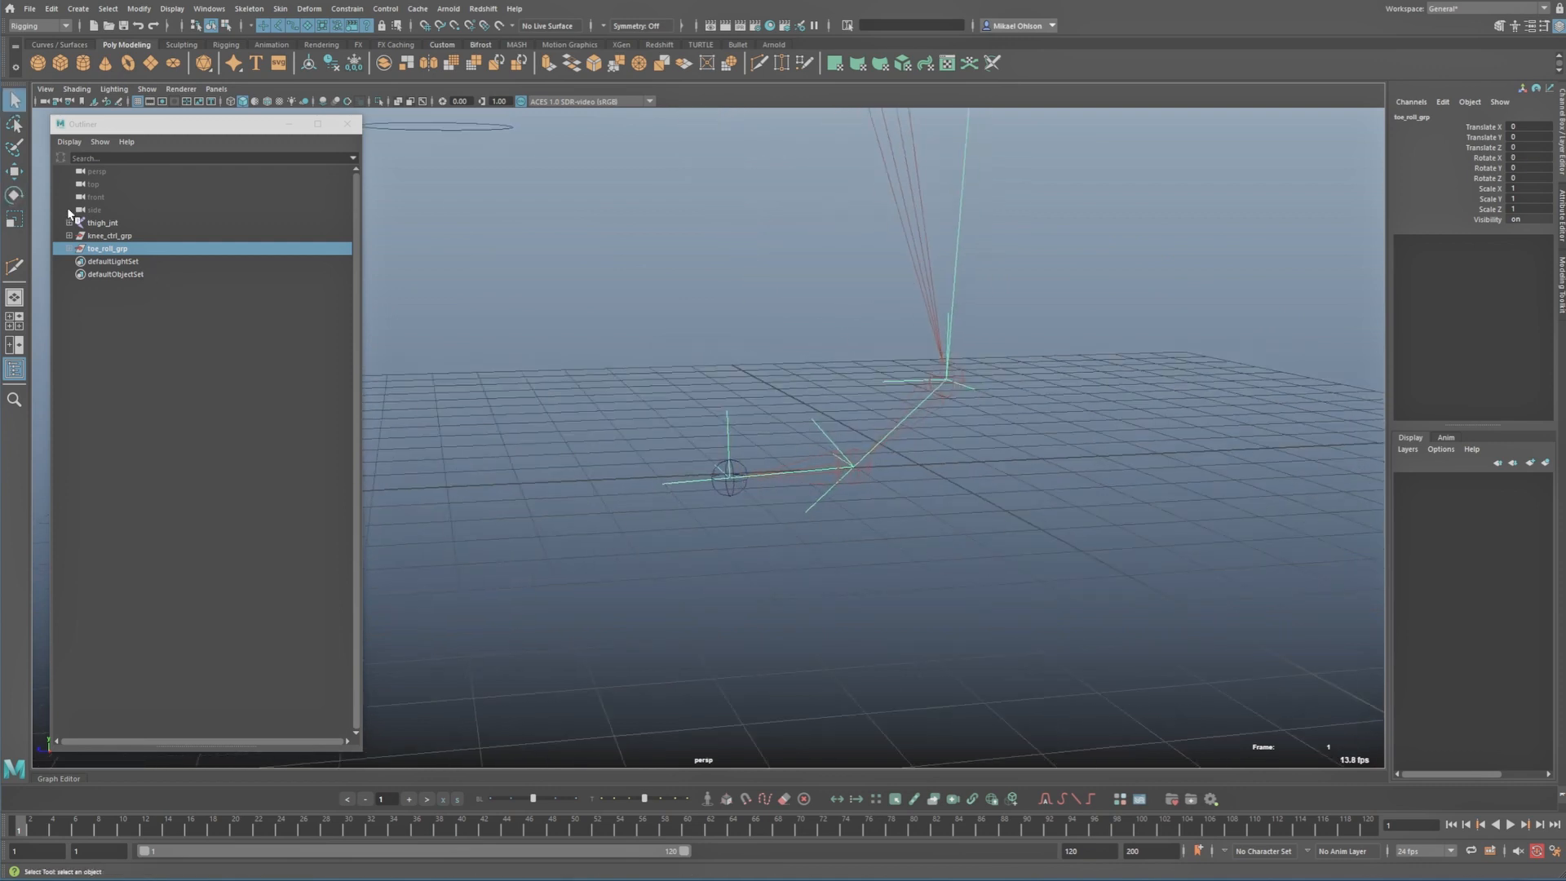
Step: Group toe_roll_grp under a new parent group named heel_roll_grp
key(ctrl+g)
double_click(129, 249)
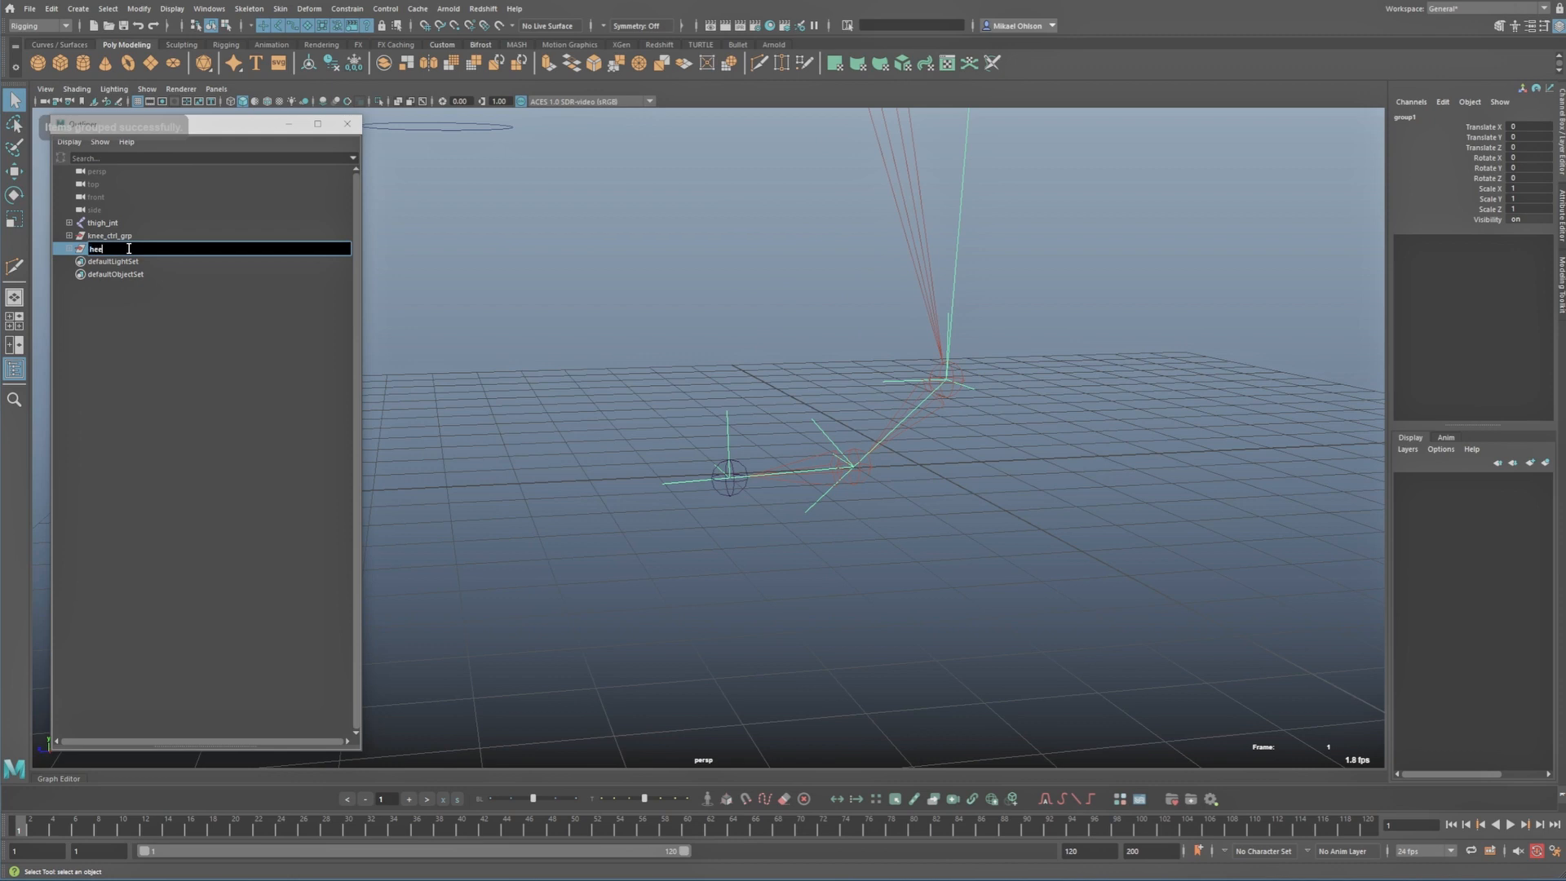
text(heel_roll_grp)
key(Return)
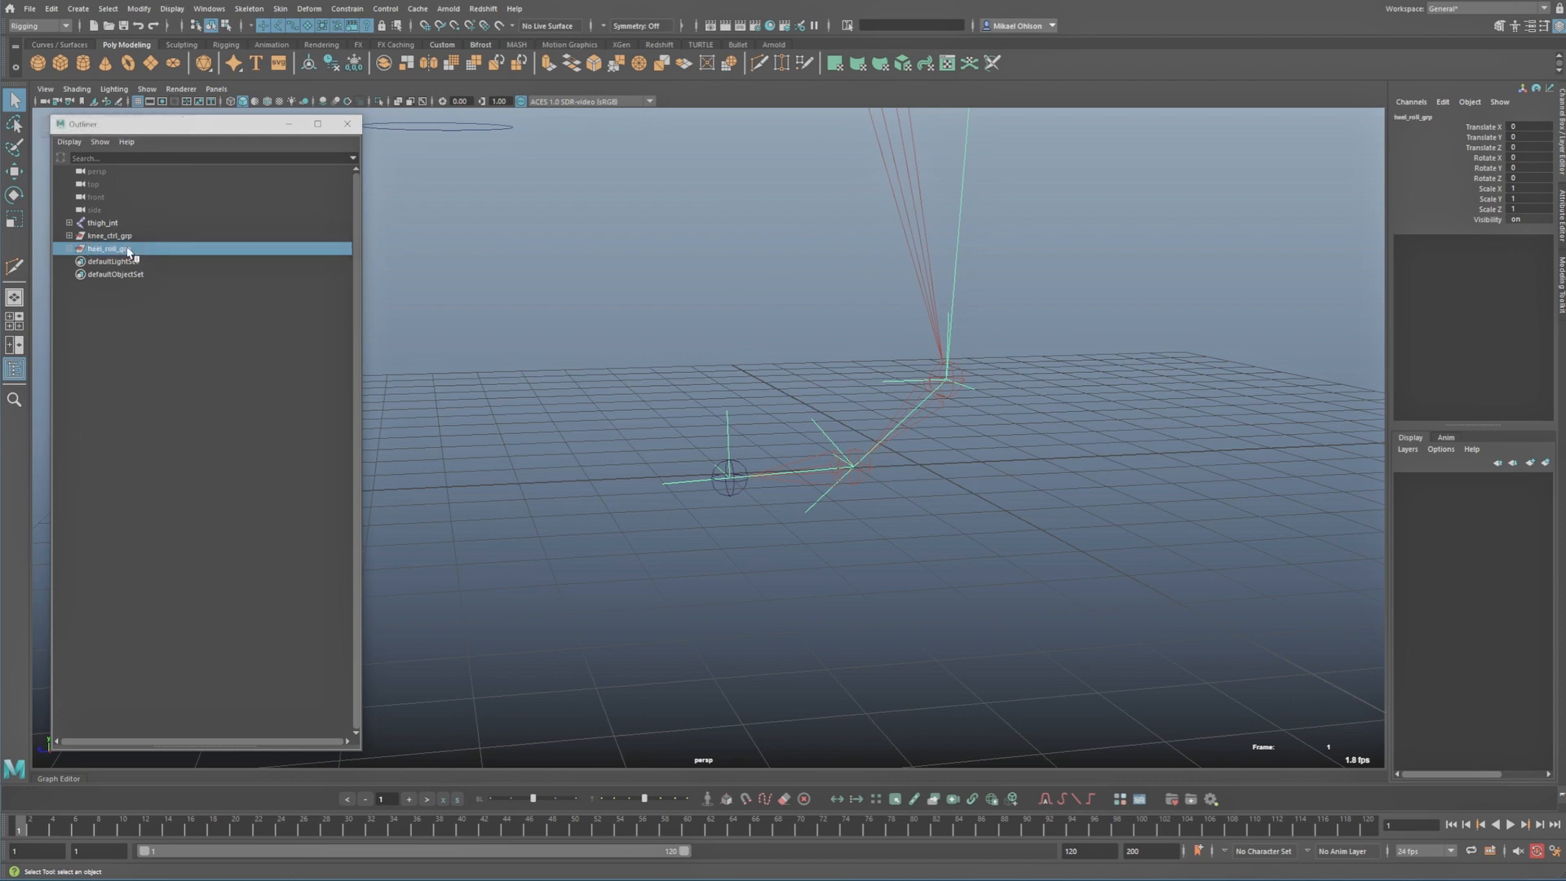
Step: Move the pivot of heel_roll_grp back along Z to the heel position behind the ankle
key(w)
alt+drag(723, 326, 929, 483)
alt+middle_drag(929, 483, 799, 476)
alt+drag(818, 479, 779, 466)
alt+drag(640, 408, 797, 376)
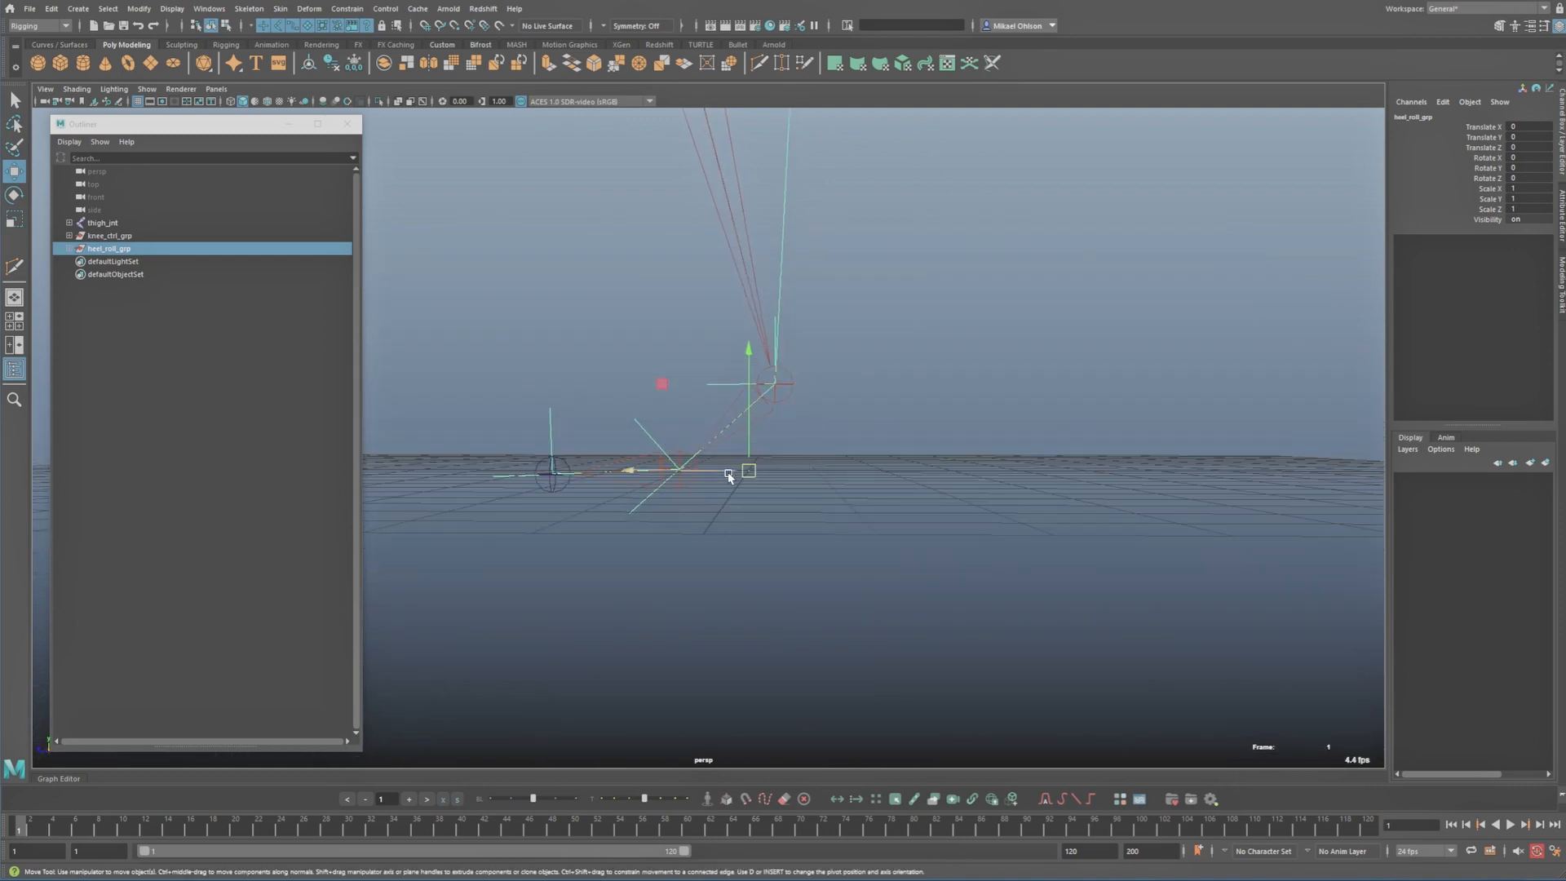
alt+drag(816, 466, 813, 473)
key(d)
drag(665, 477, 743, 476)
Step: Test-rotate heel_roll_grp about the heel and undo the rotation
click(107, 249)
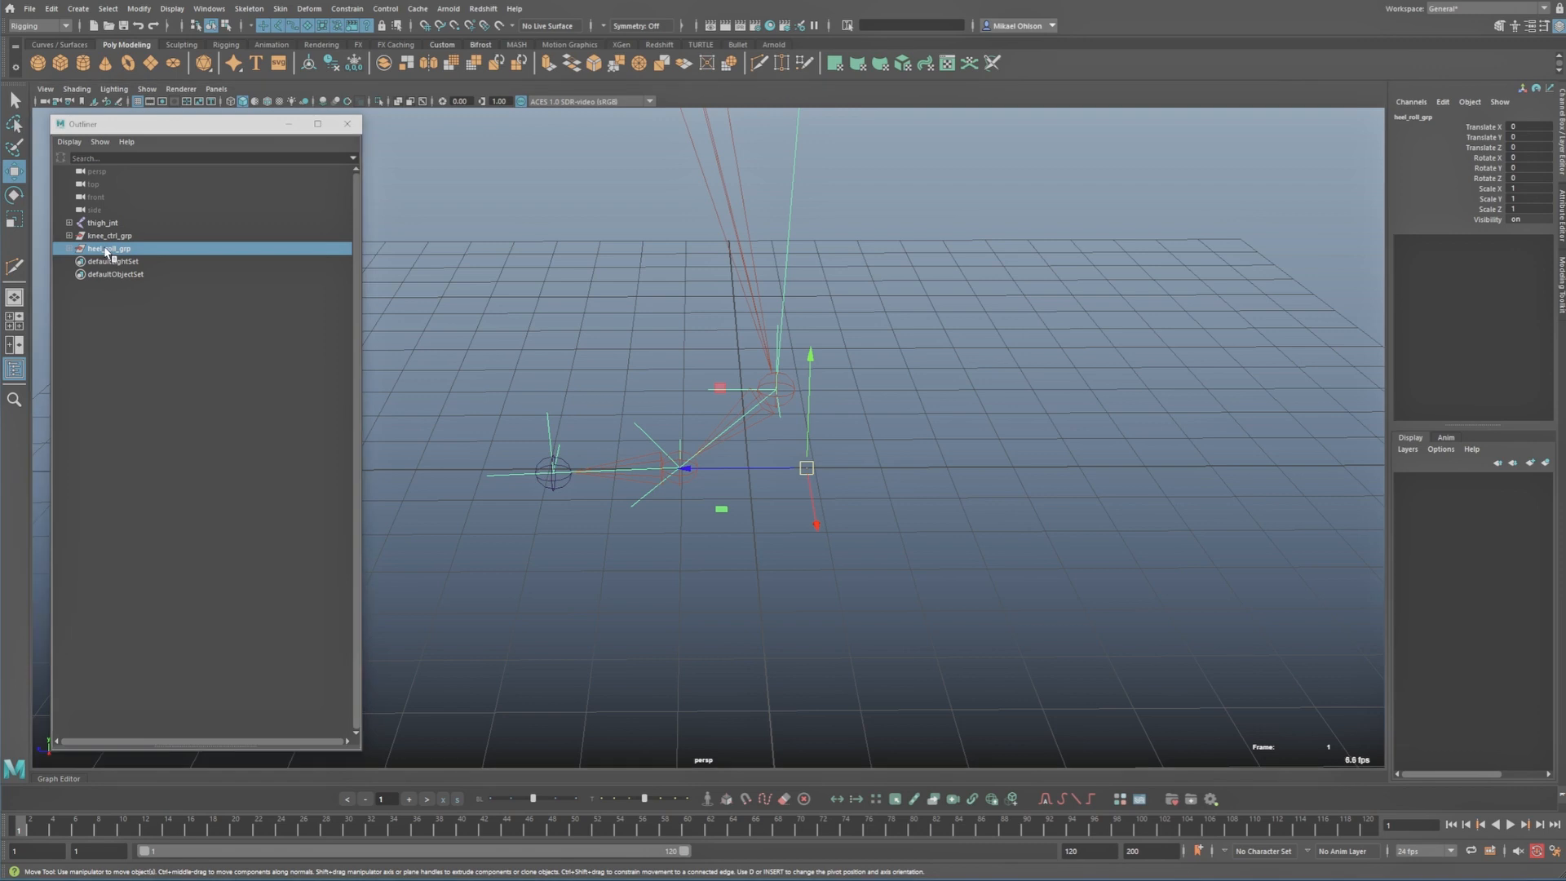
key(e)
alt+drag(748, 397, 947, 466)
key(ctrl+z)
key(q)
alt+right_drag(947, 466, 930, 471)
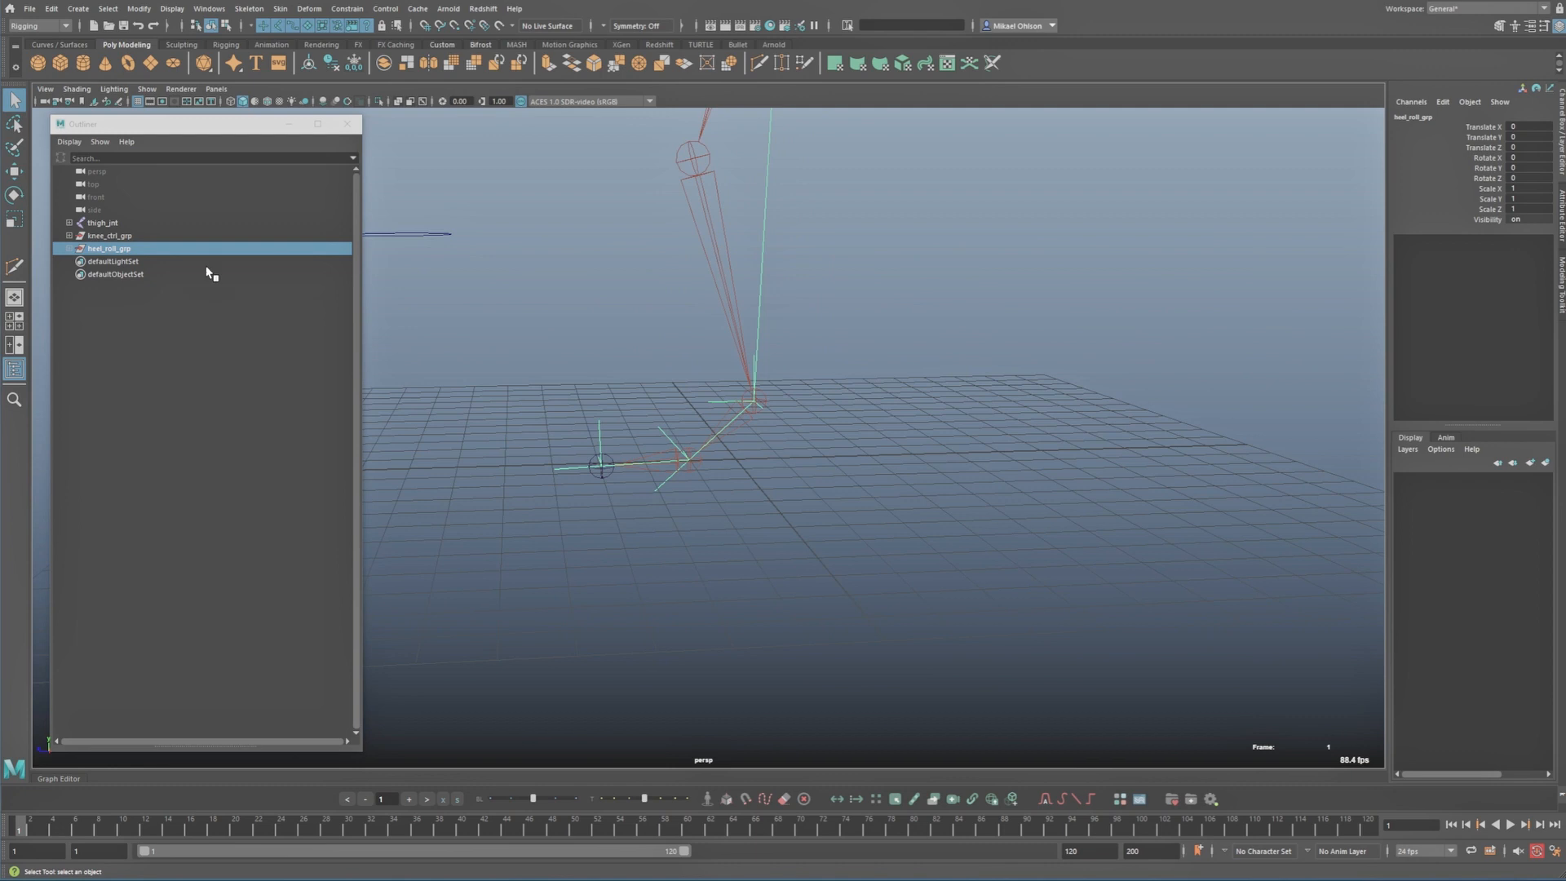
Step: Test-rotate the nested toe_roll_grp, foot_roll_grp and toe_IK_grp, undoing each rotation
click(69, 249)
click(109, 263)
key(e)
middle_drag(974, 414, 901, 352)
key(ctrl+z)
click(76, 262)
click(122, 275)
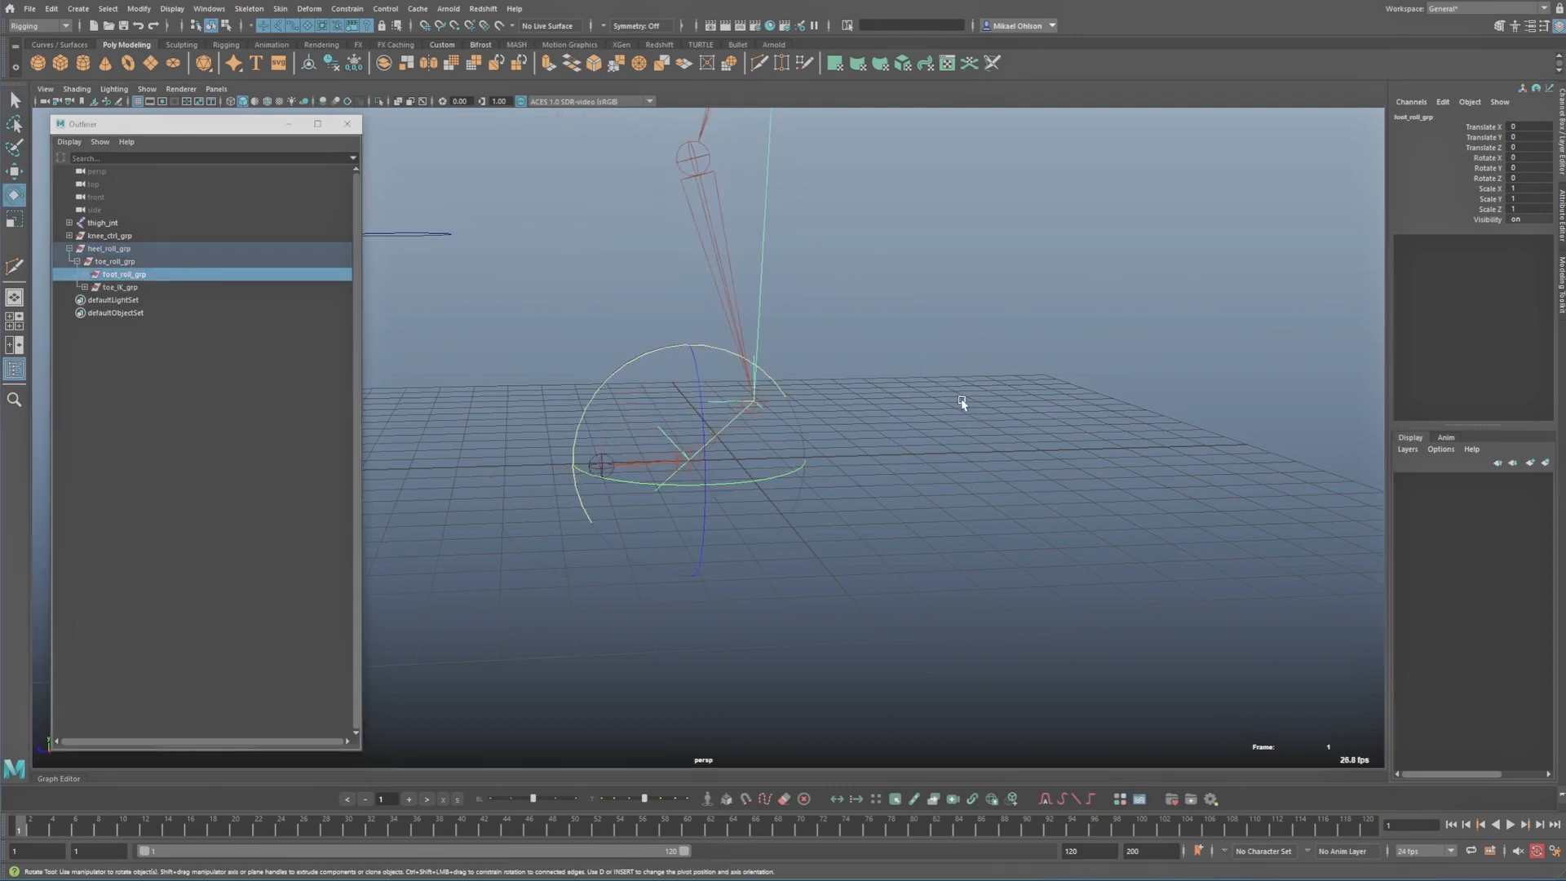
middle_drag(961, 402, 1025, 514)
click(120, 288)
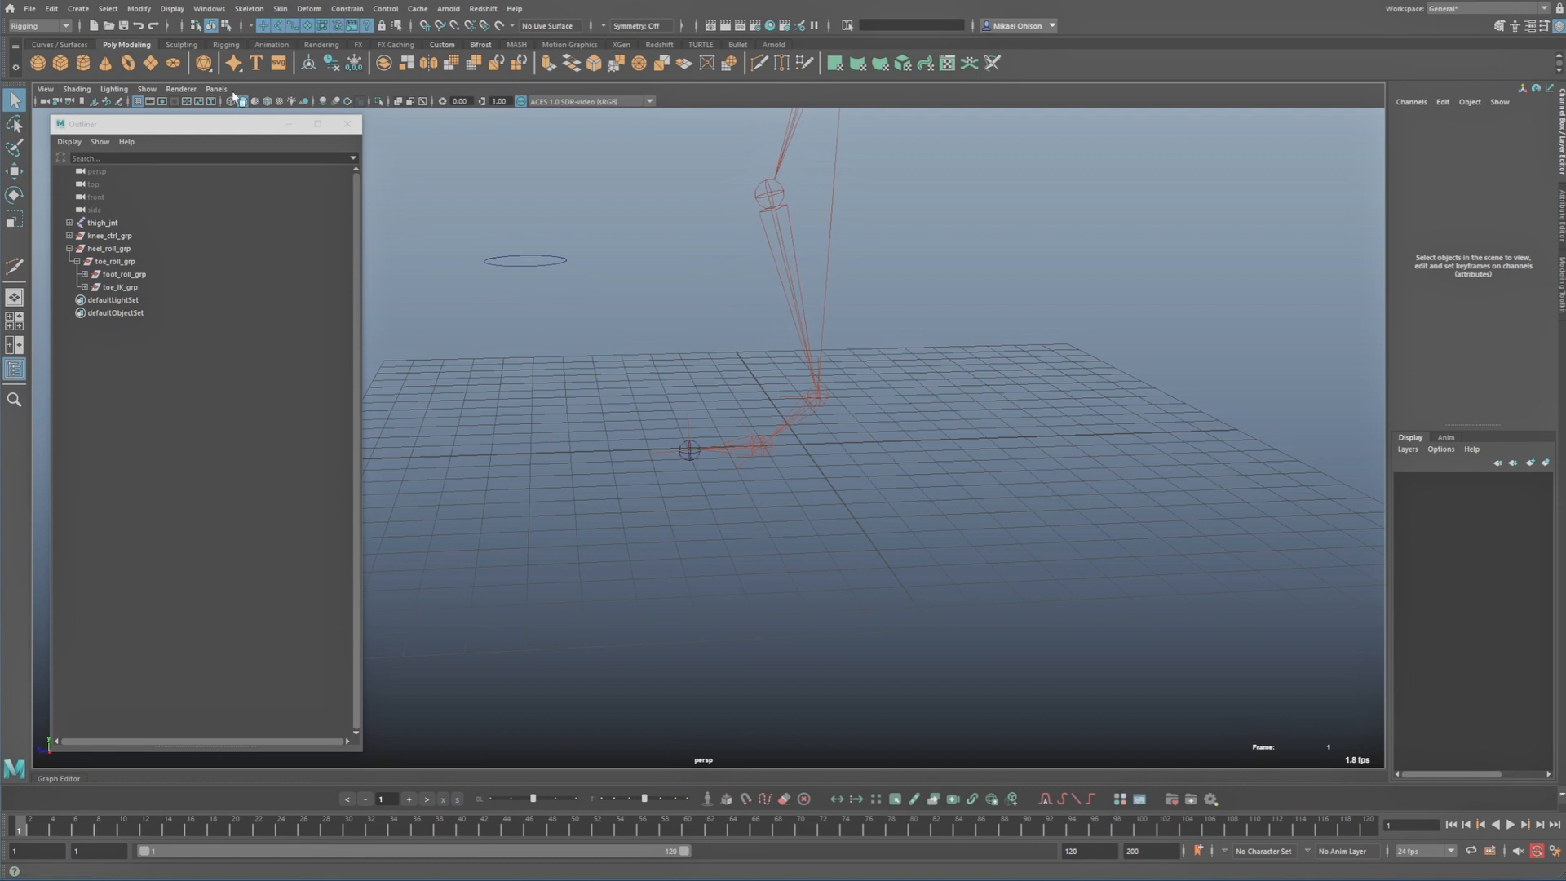
Step: Create a NURBS circle around the foot, moved about 1.6 along Z and scaled to about 1.65, 1.65 and 3.2
click(57, 46)
click(37, 69)
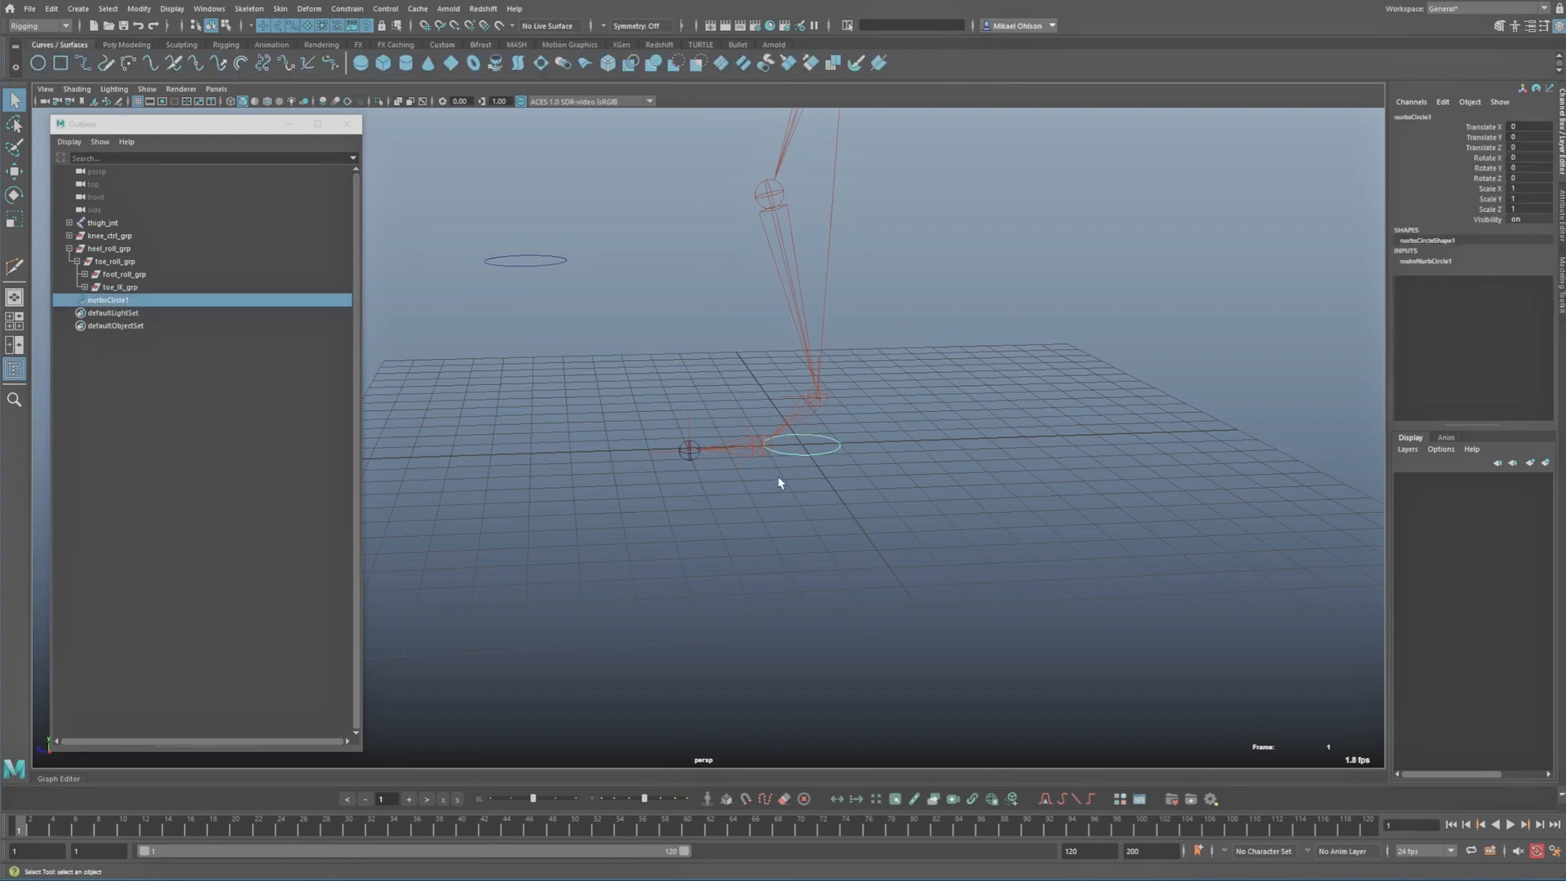
key(r)
alt+drag(781, 415, 800, 460)
key(w)
key(r)
alt+drag(799, 460, 626, 504)
Step: Reshape the circle's control vertices to follow the foot, raising the heel end up to the ankle
key(q)
right_drag(604, 450, 560, 451)
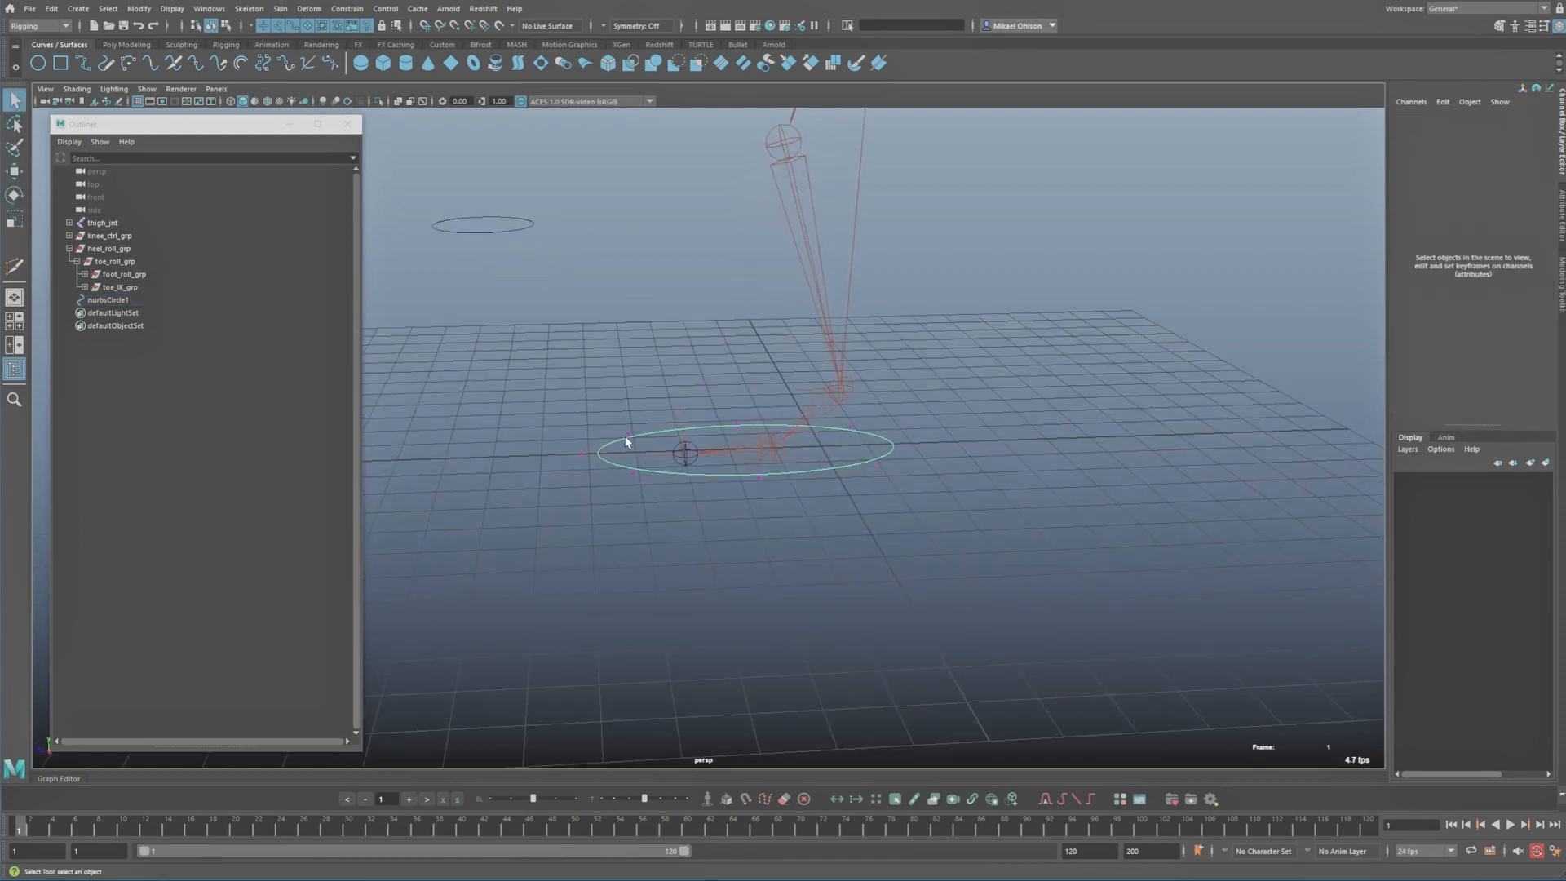
alt+drag(636, 496, 642, 482)
key(w)
drag(638, 423, 640, 399)
alt+drag(769, 454, 879, 489)
key(q)
key(w)
key(ctrl+z)
key(w)
drag(877, 402, 855, 320)
key(q)
alt+drag(889, 496, 802, 474)
click(866, 483)
alt+right_drag(833, 514, 864, 428)
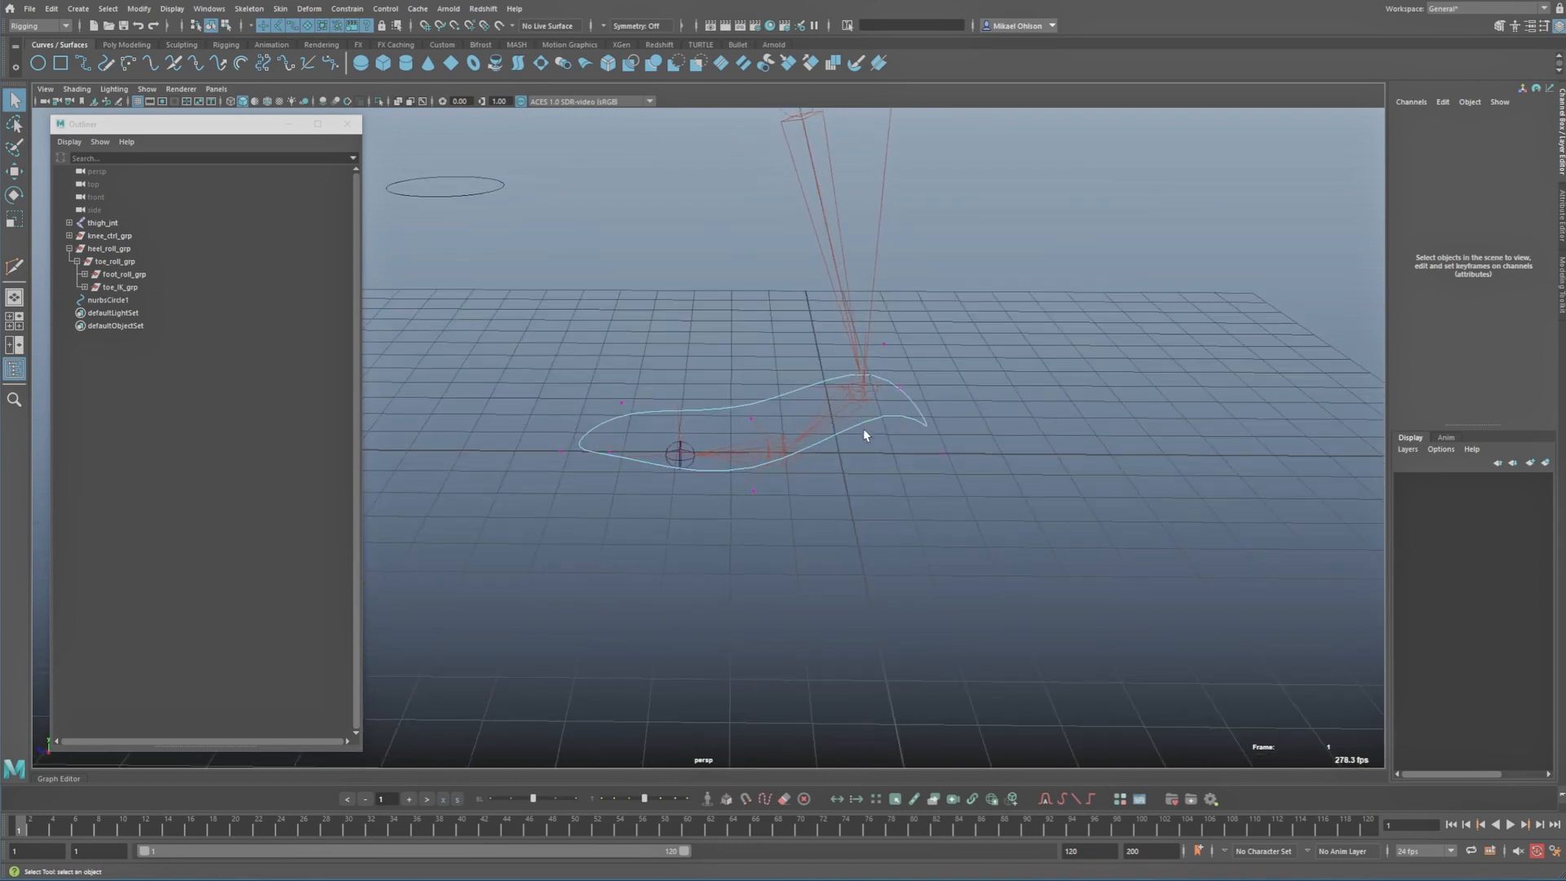
alt+drag(863, 429, 788, 481)
click(806, 485)
Step: Test-rotate the foot curve to check its rotation axes and undo the rotation
key(e)
key(ctrl+z)
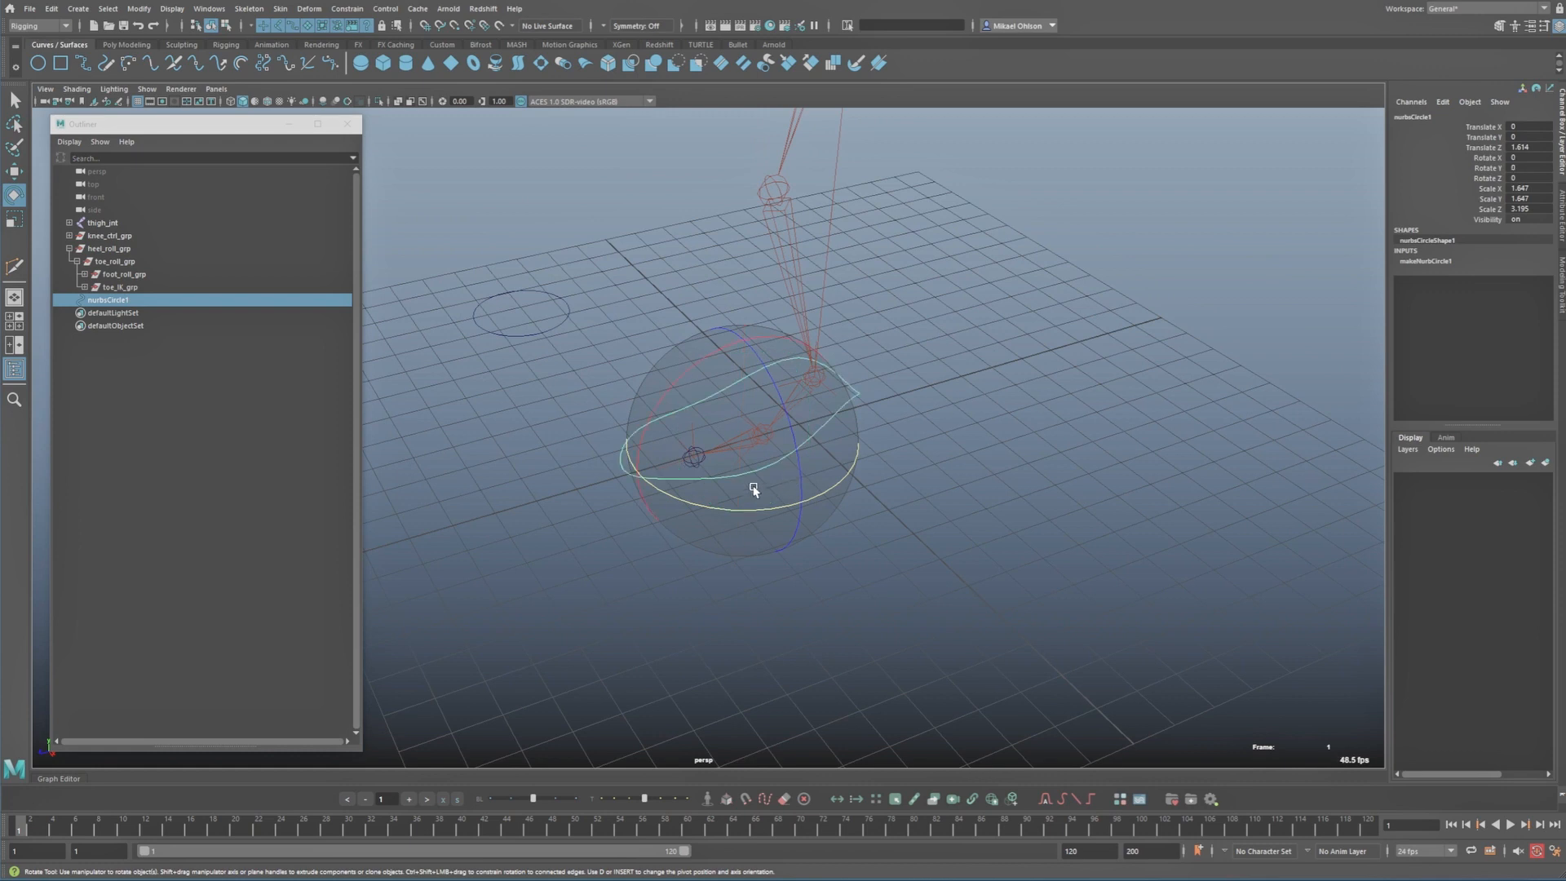
alt+drag(681, 483, 792, 443)
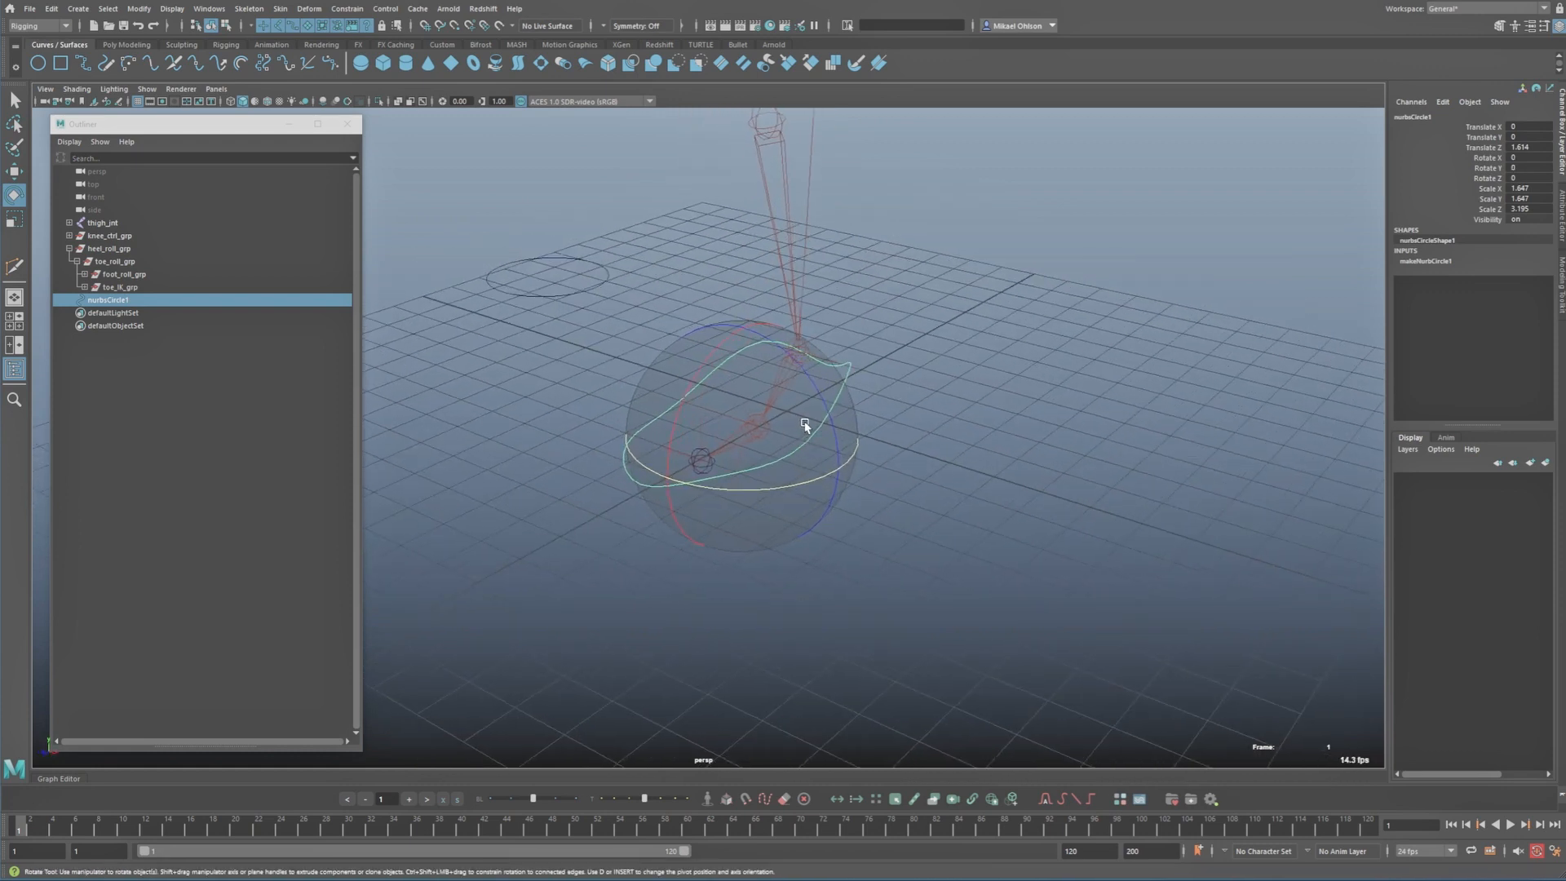
Step: Set the foot curve's rotate order to xzy in its transform attributes
key(ctrl+a)
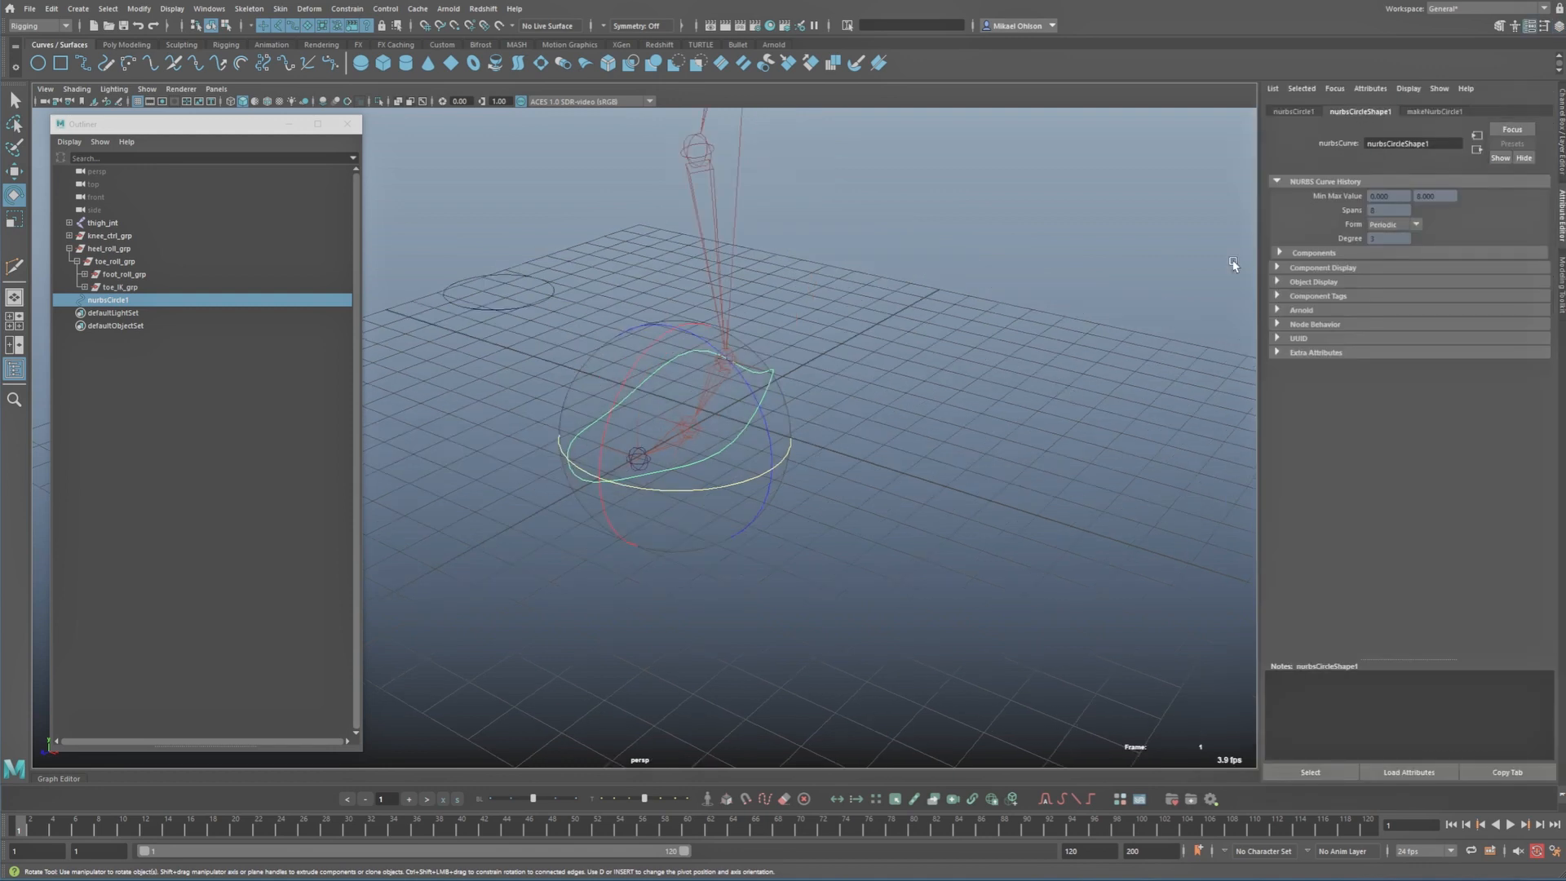
click(1296, 112)
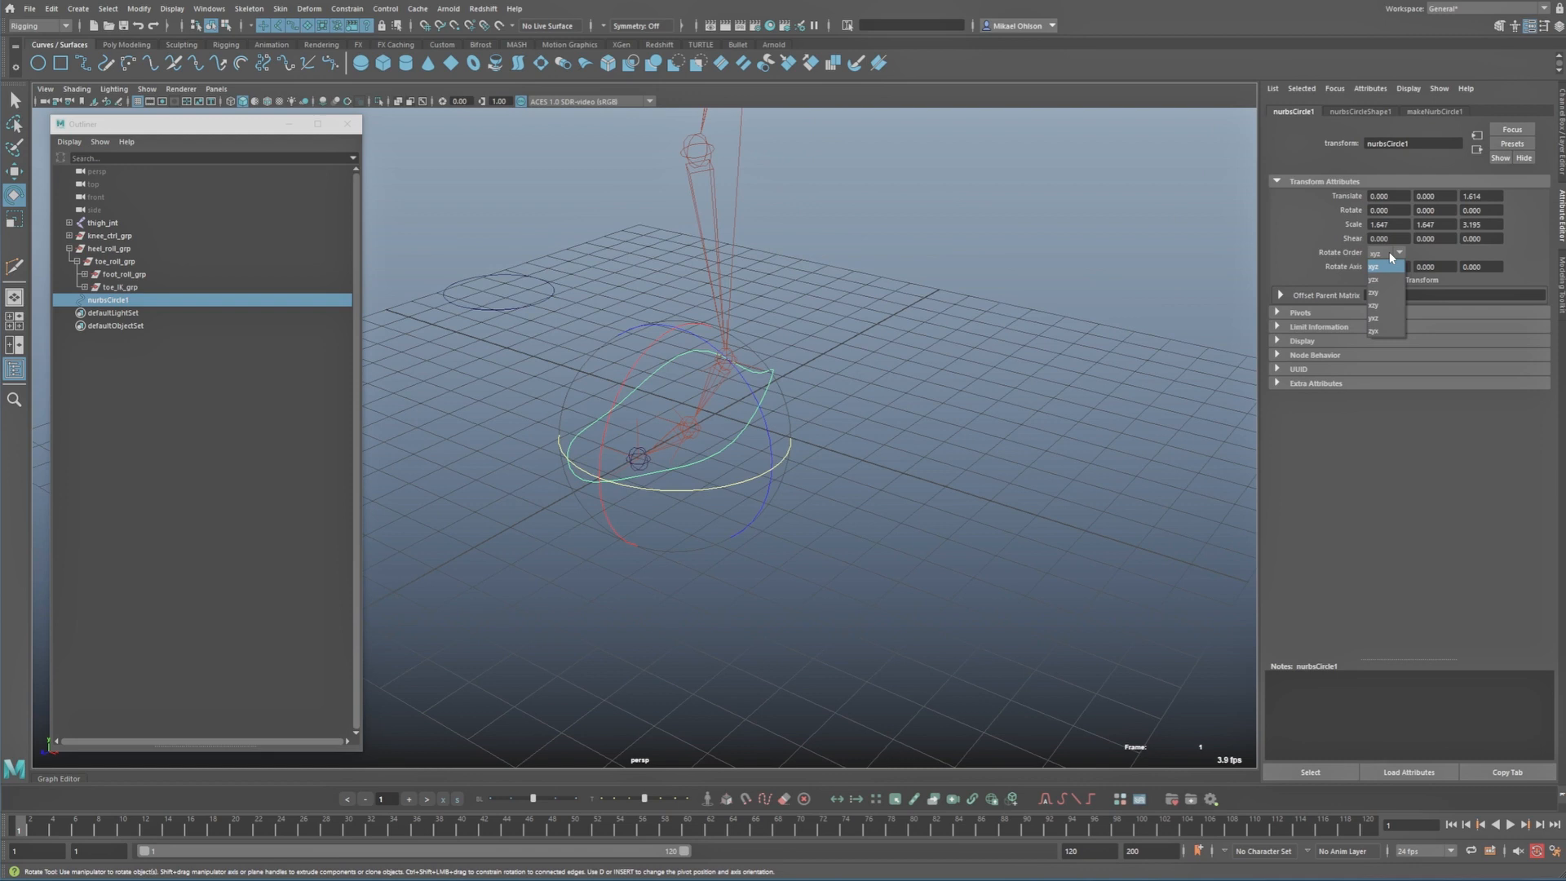
click(1379, 305)
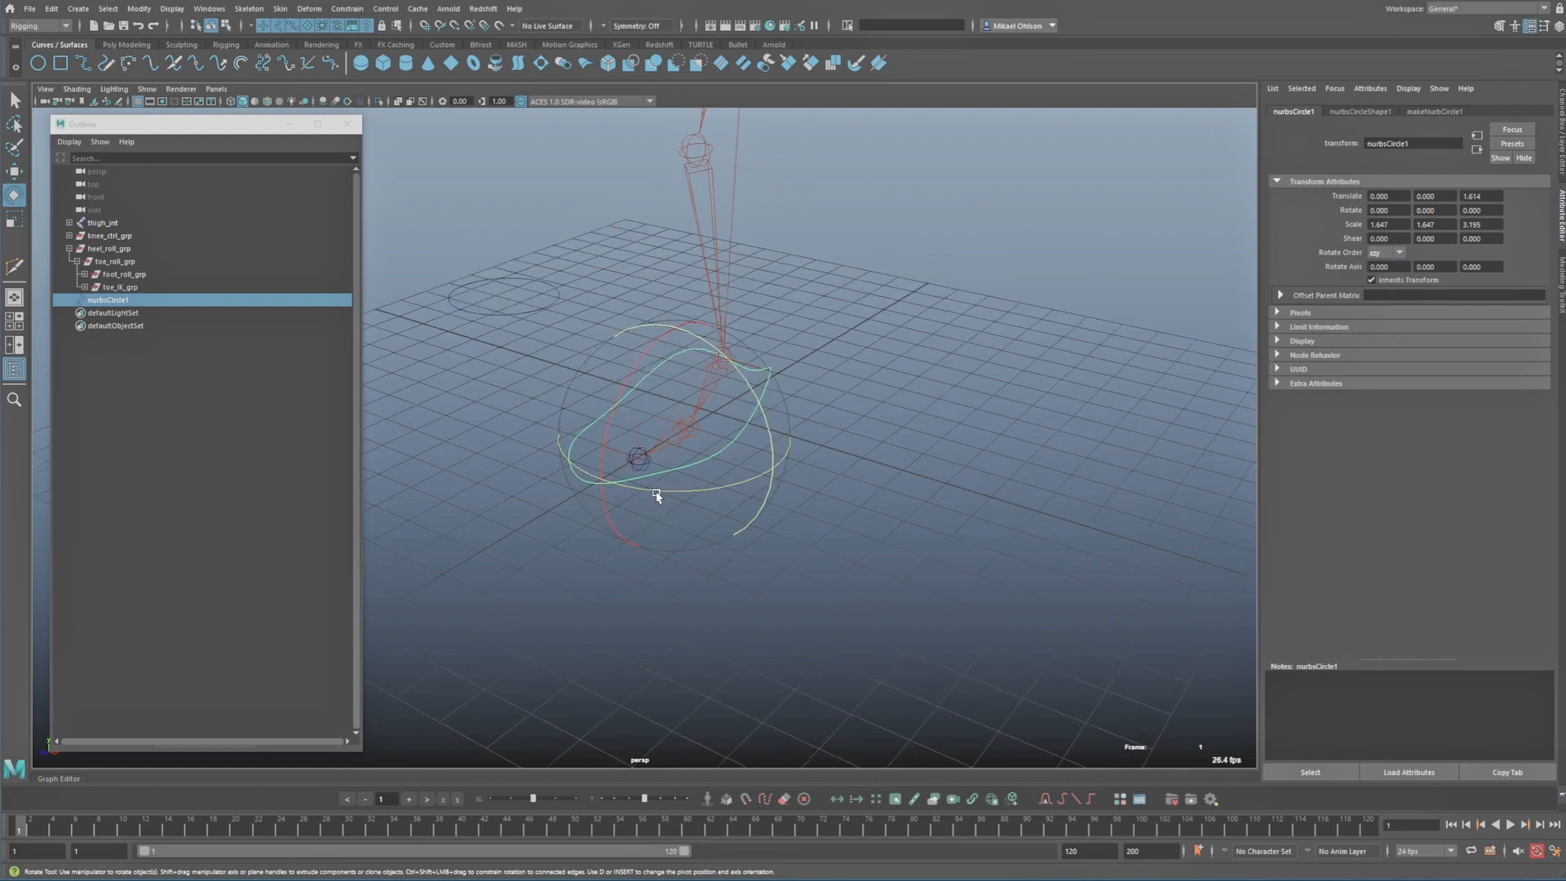
Step: Test-rotate the foot curve with the new rotate order and undo the rotation
drag(657, 495, 646, 371)
key(ctrl+z)
key(ctrl+z)
key(q)
alt+drag(860, 422, 933, 503)
key(ctrl+a)
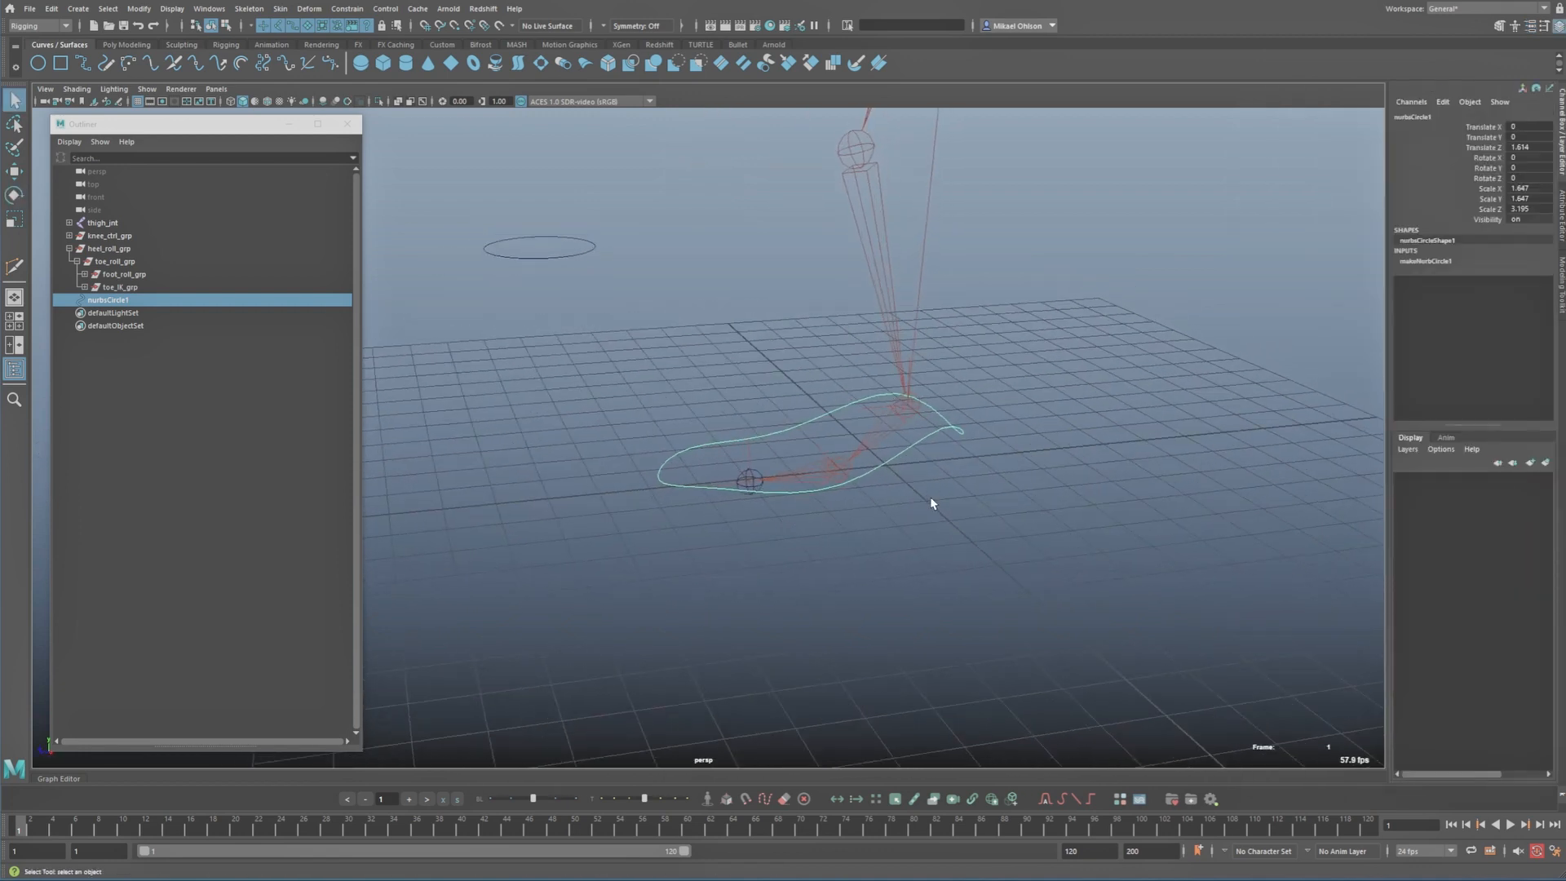
Step: Freeze the foot curve's transformations and delete its construction history
click(140, 9)
click(184, 70)
click(108, 9)
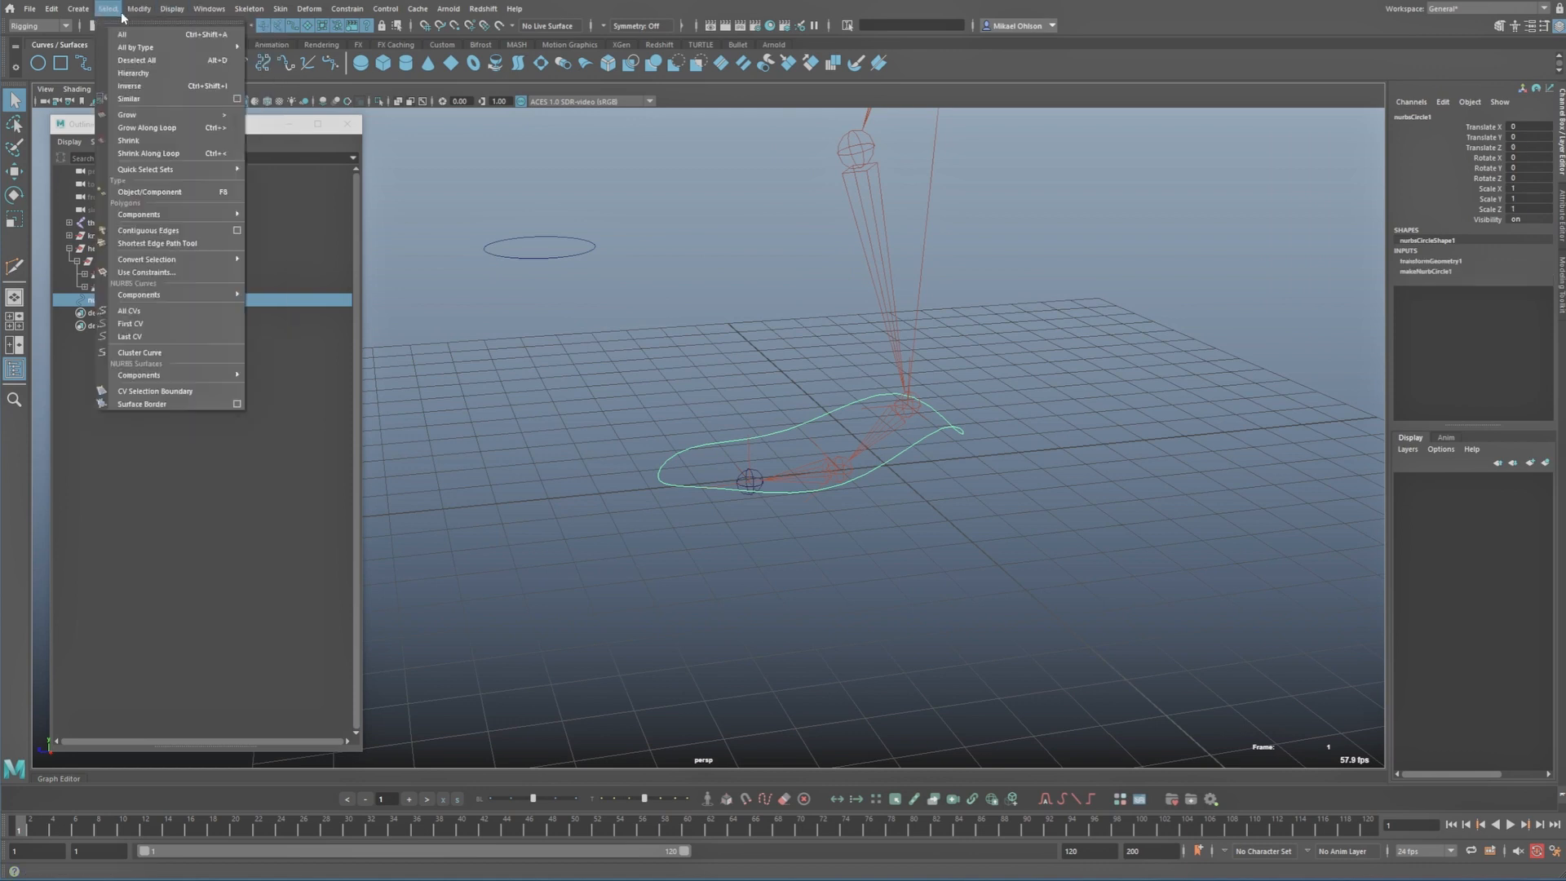
mouse_move(50, 9)
mouse_move(112, 163)
click(279, 164)
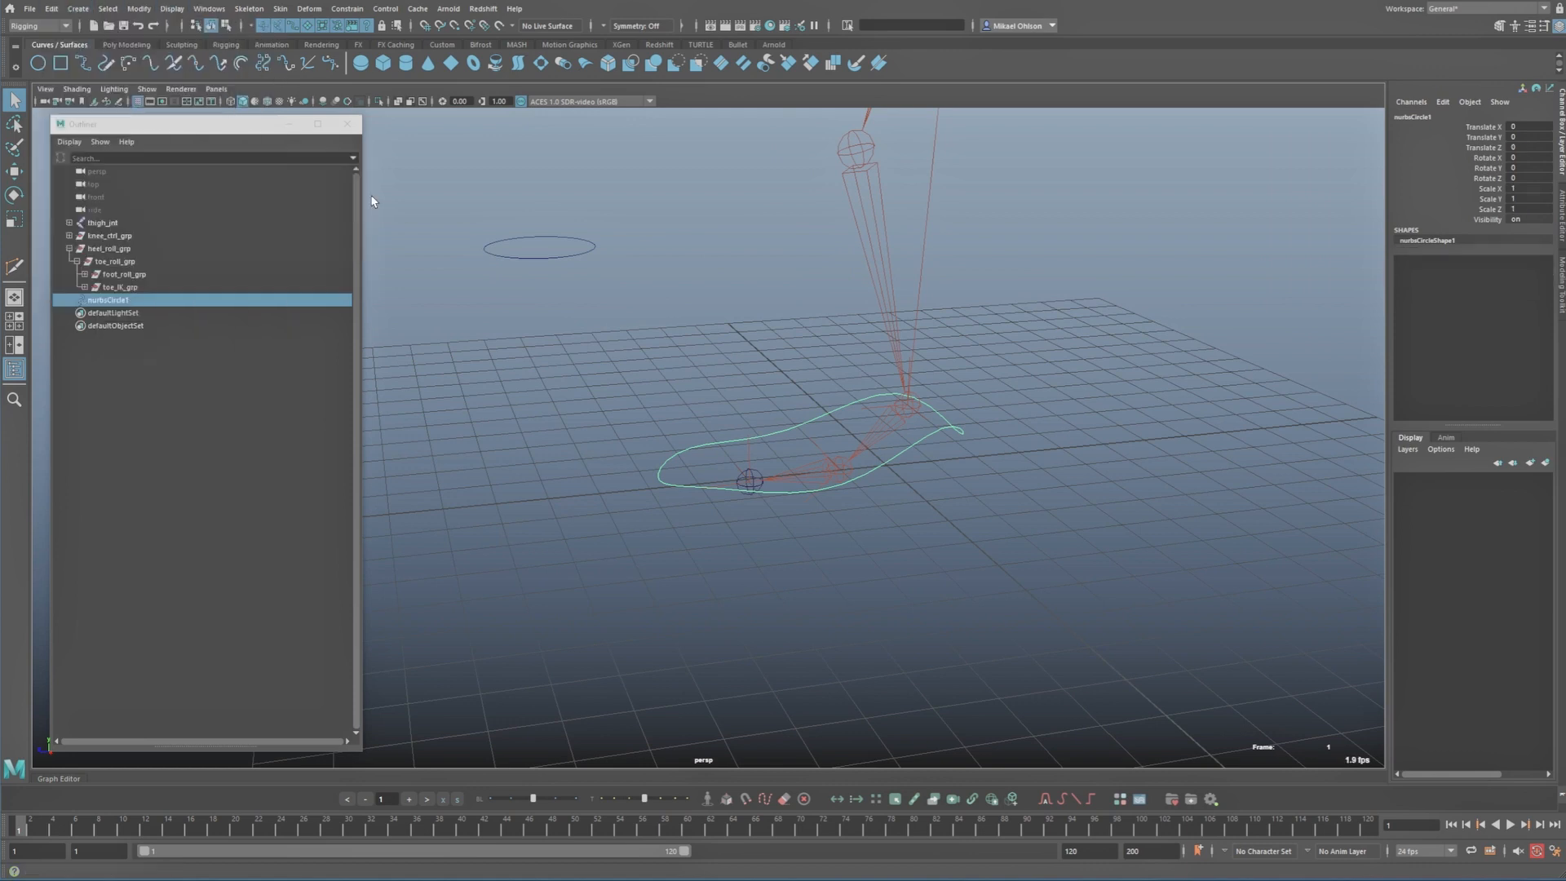
Step: Rename the foot curve foot_ctrl, group it, and name the group foot_ctrl_grp
scroll(838, 450, down, 2)
click(871, 520)
click(870, 459)
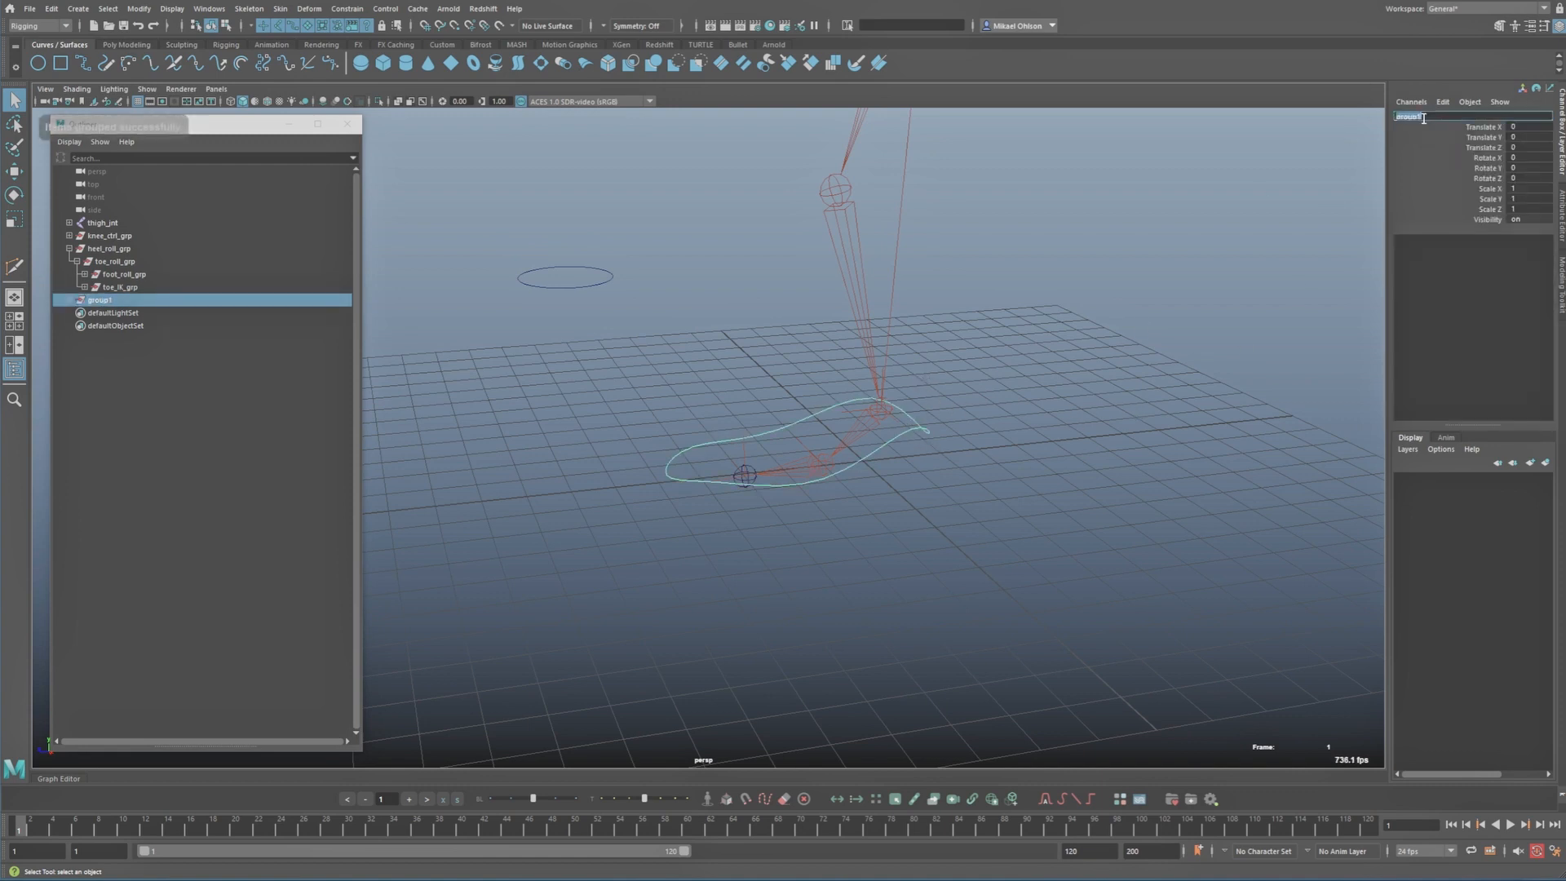
key(Return)
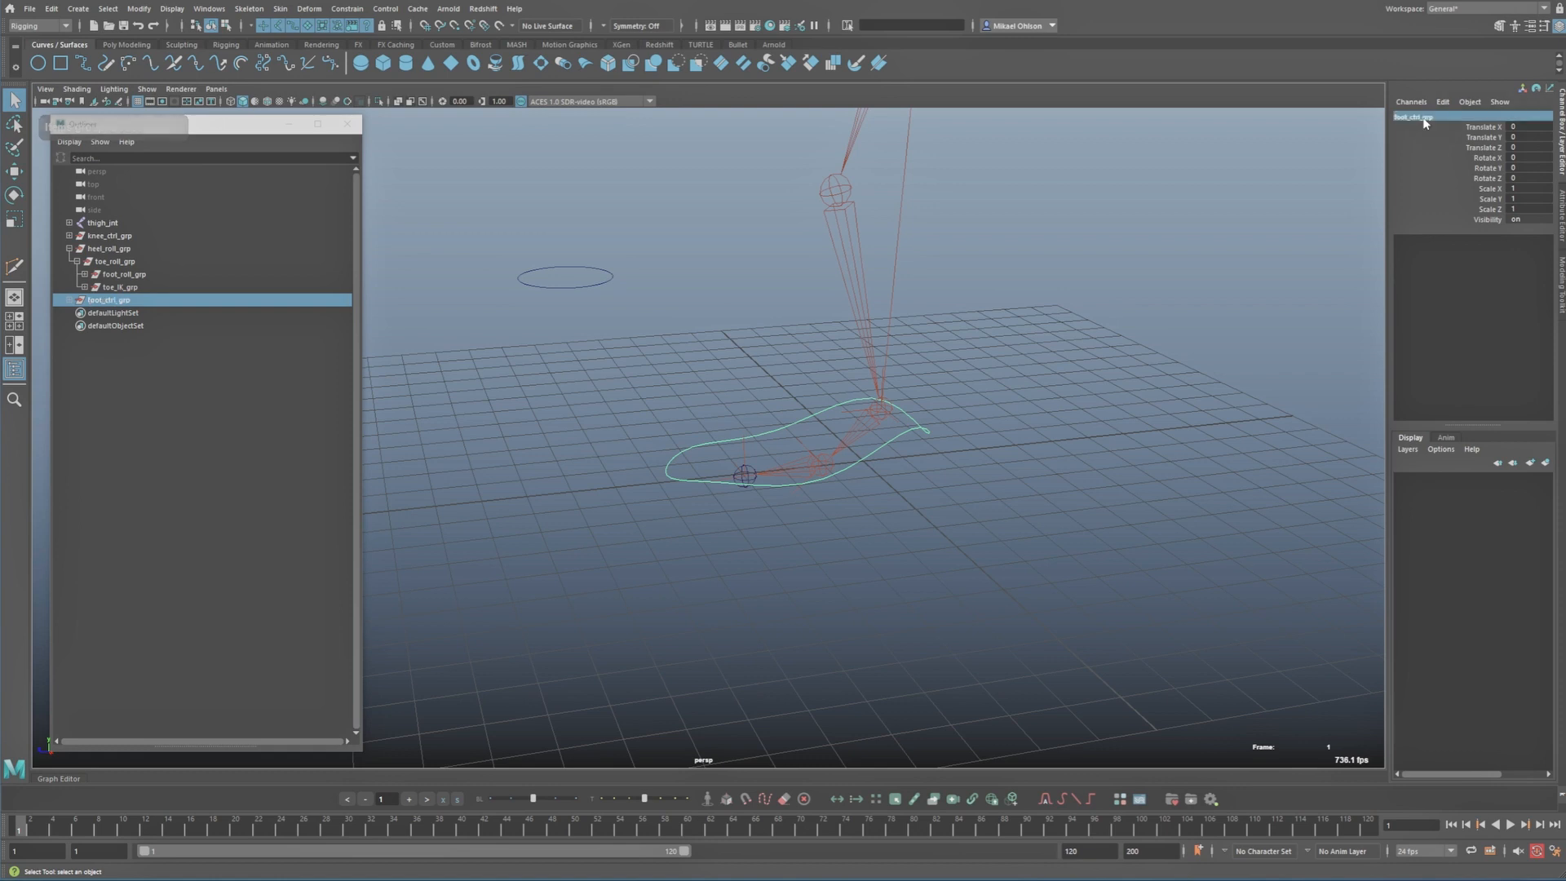
click(1036, 367)
click(881, 446)
alt+drag(880, 450, 987, 486)
Step: Group heel_roll_grp under a new parent group named Foot_IK_grp
click(69, 249)
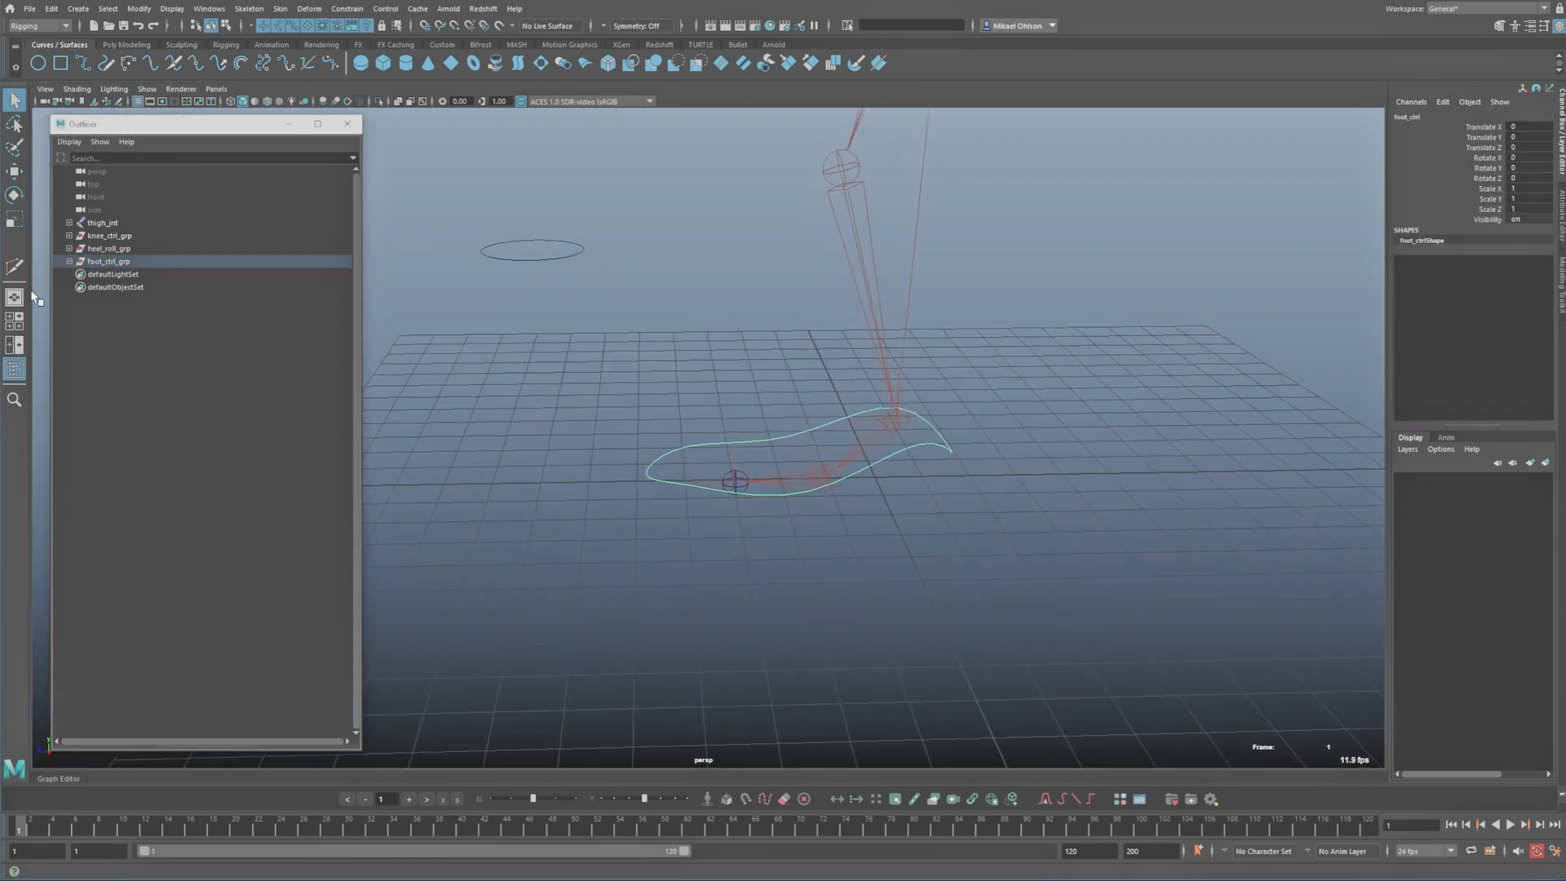
click(106, 248)
alt+drag(787, 441, 570, 395)
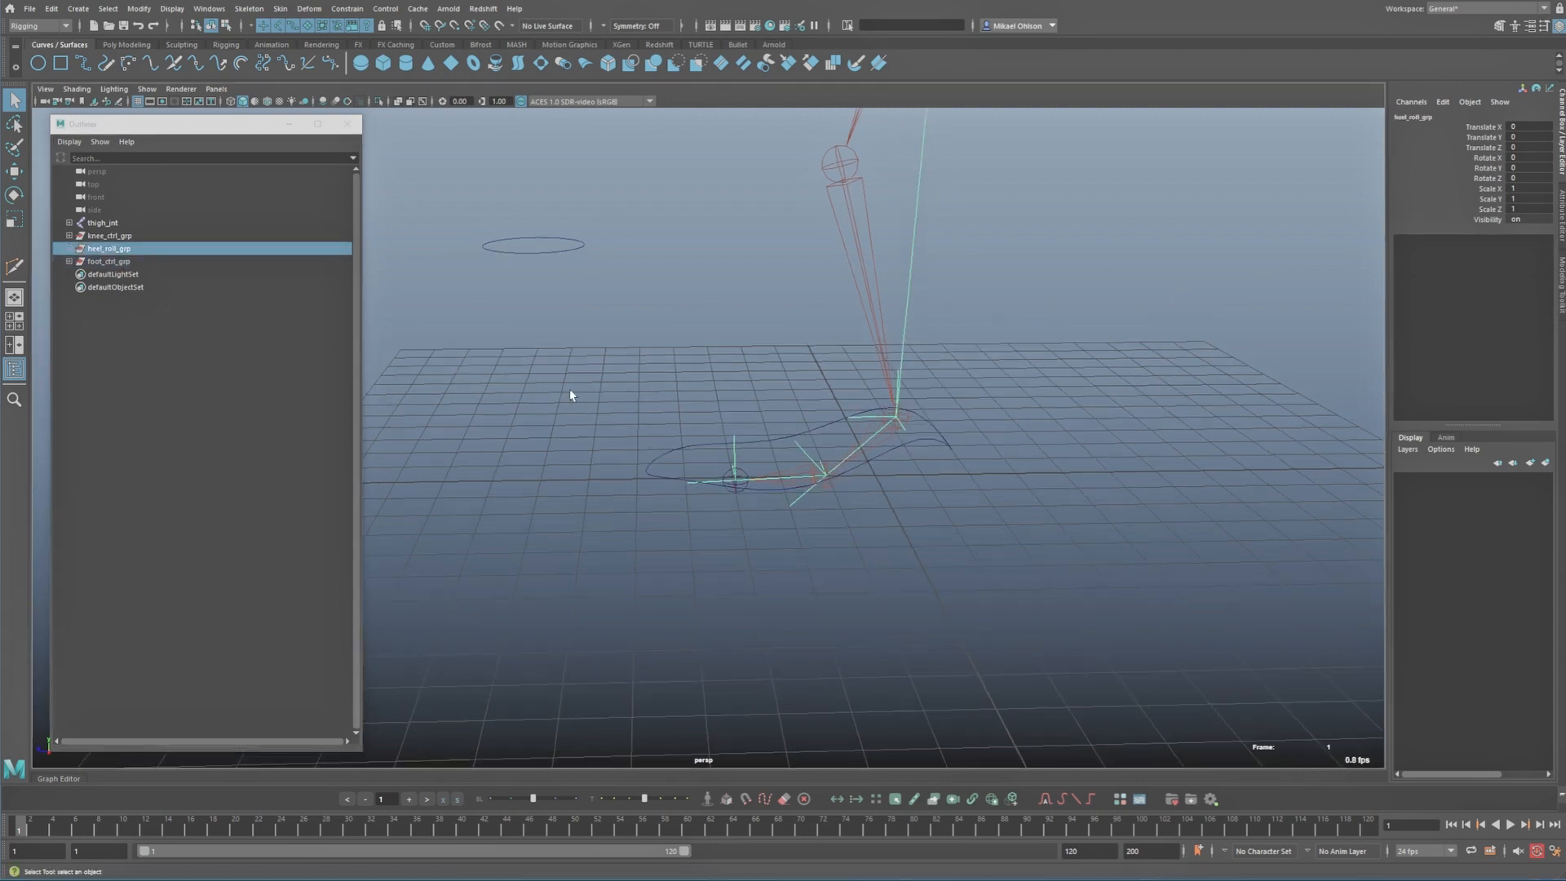
key(ctrl+g)
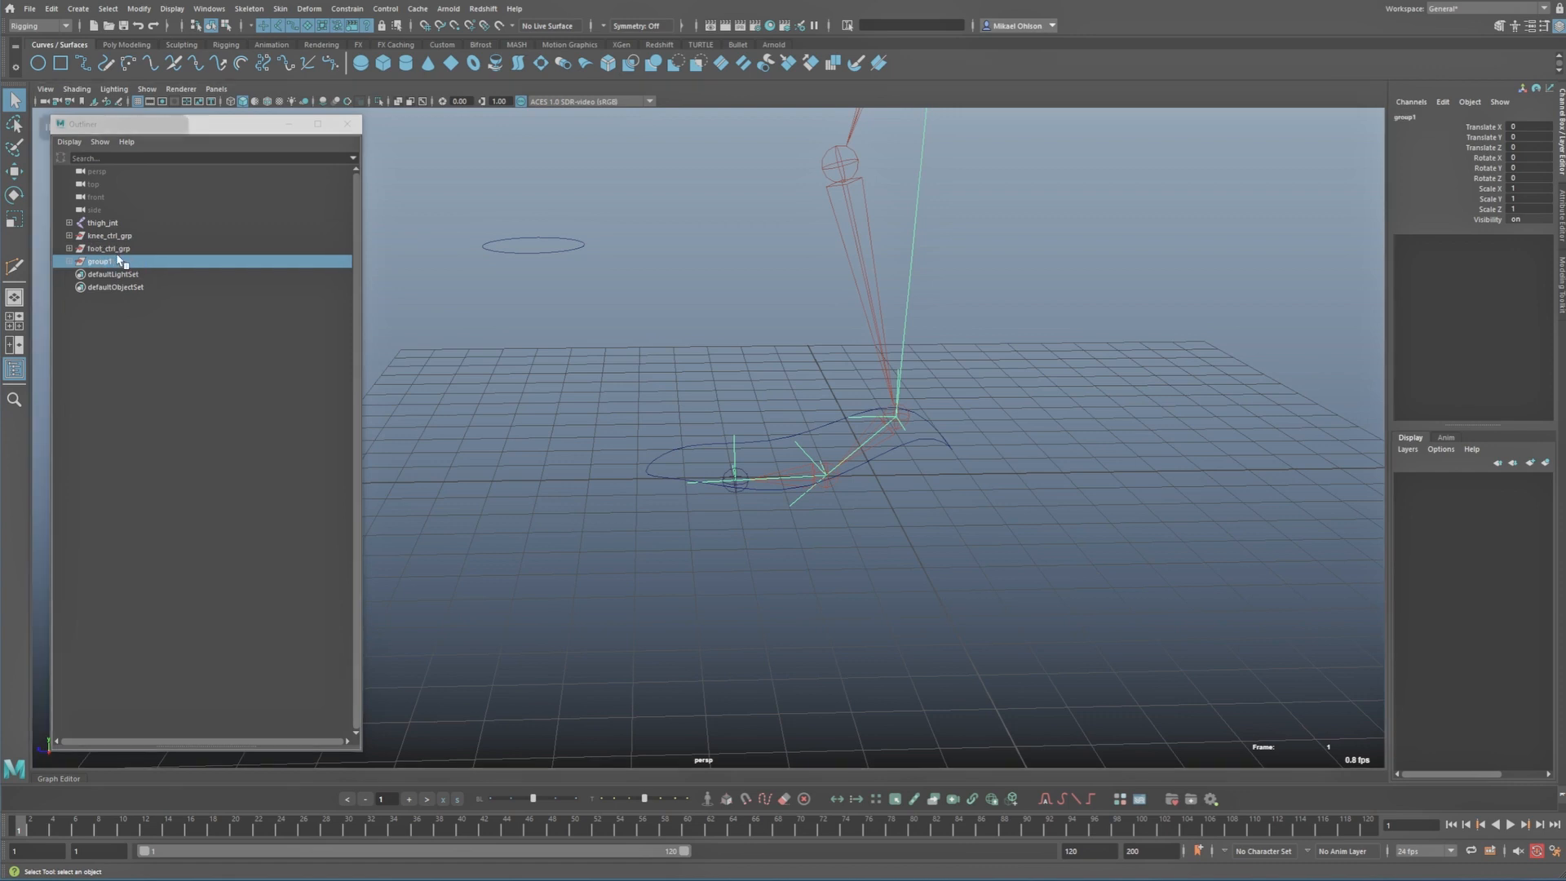
double_click(114, 261)
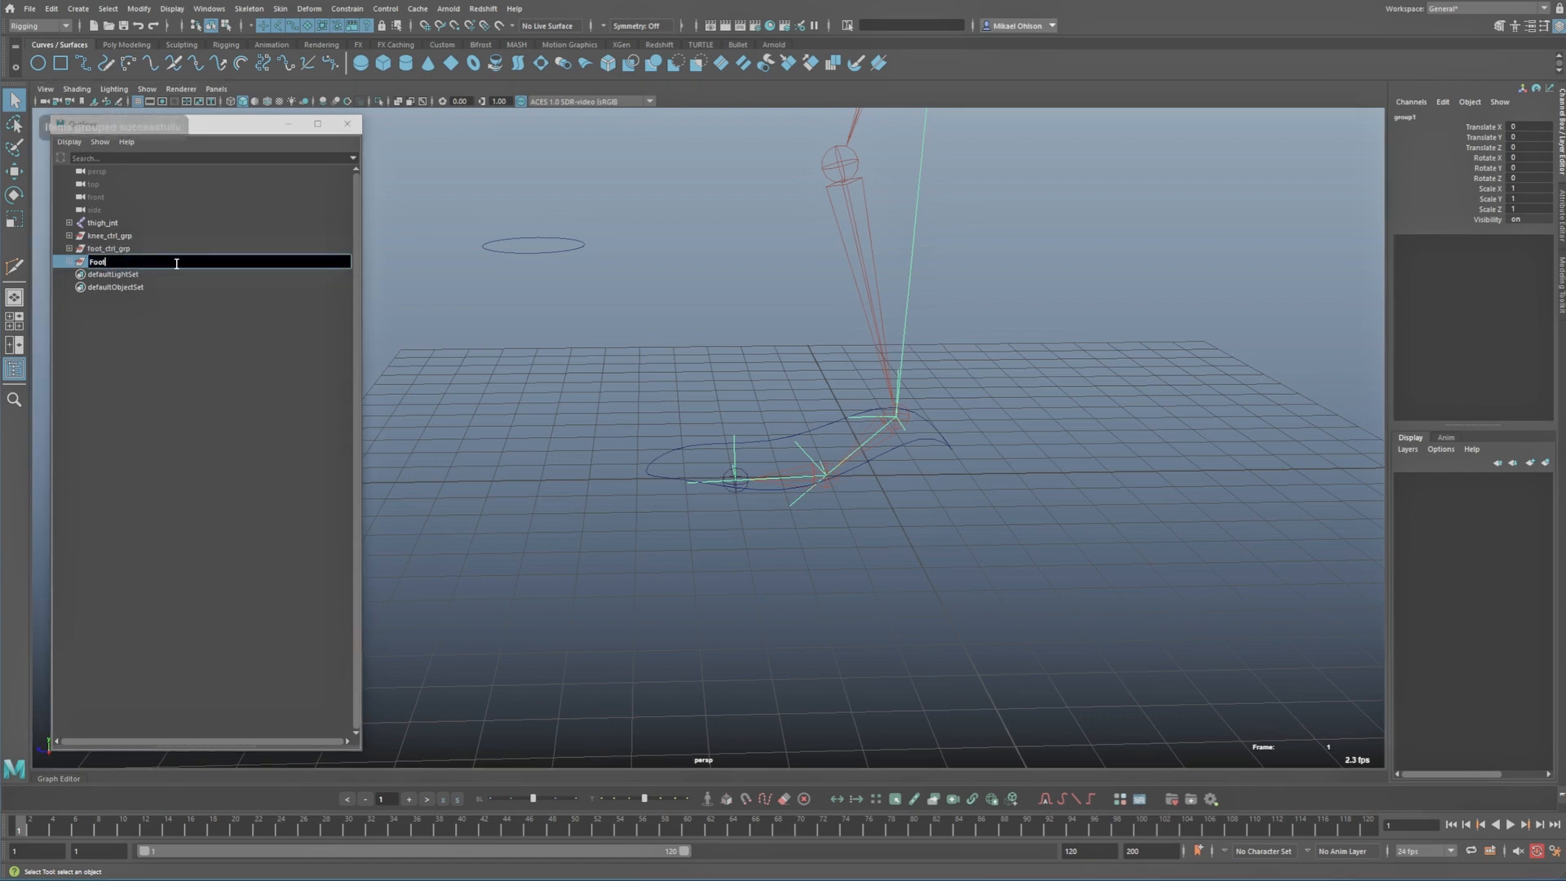
text(Foot_IK_grp)
key(Return)
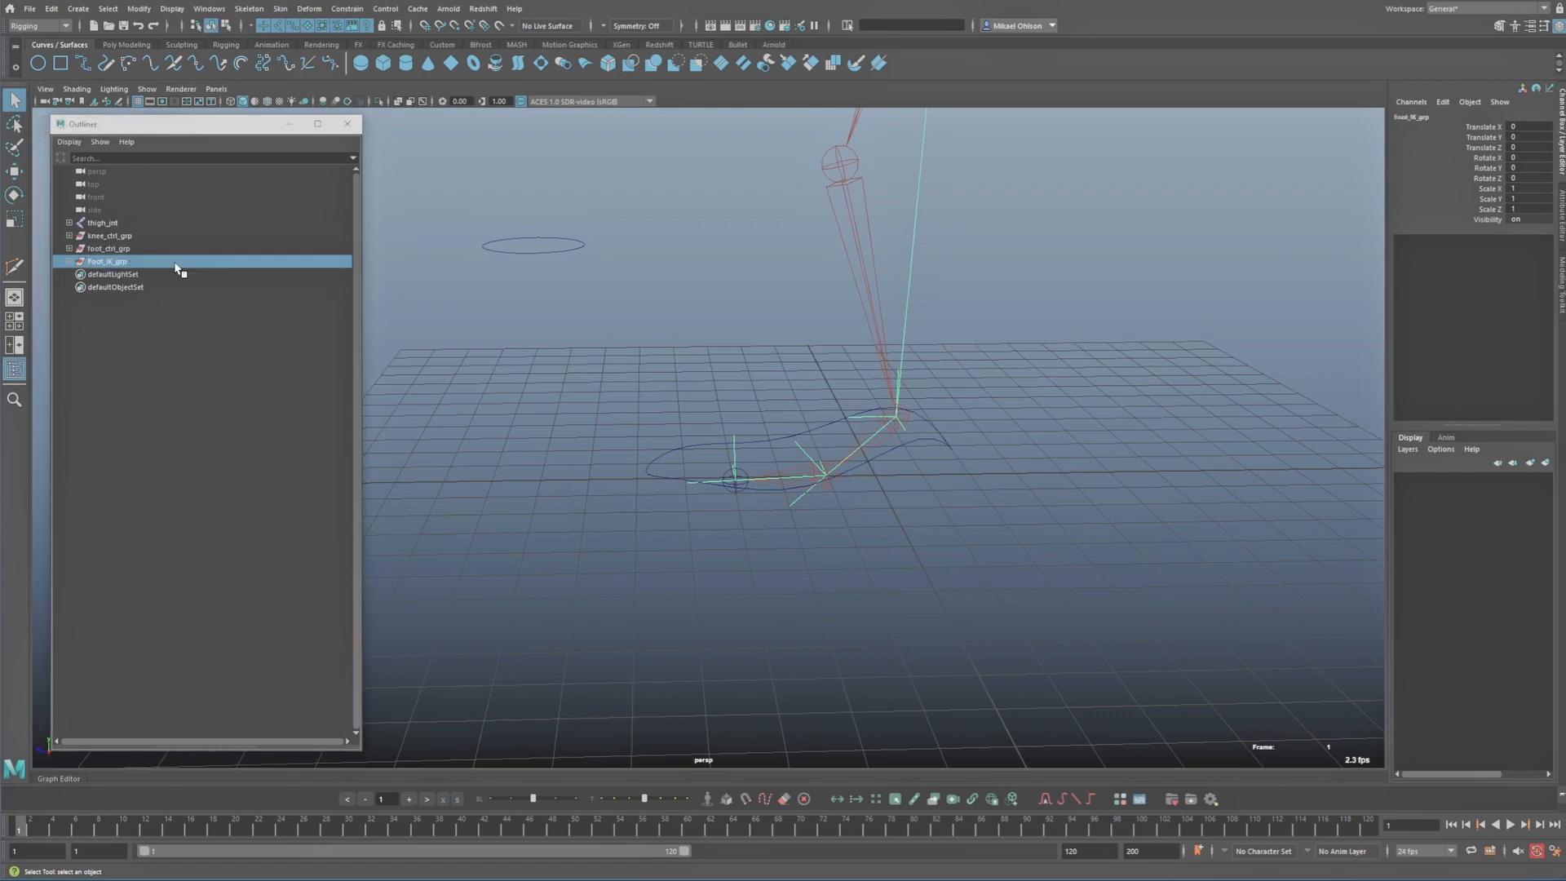
click(948, 481)
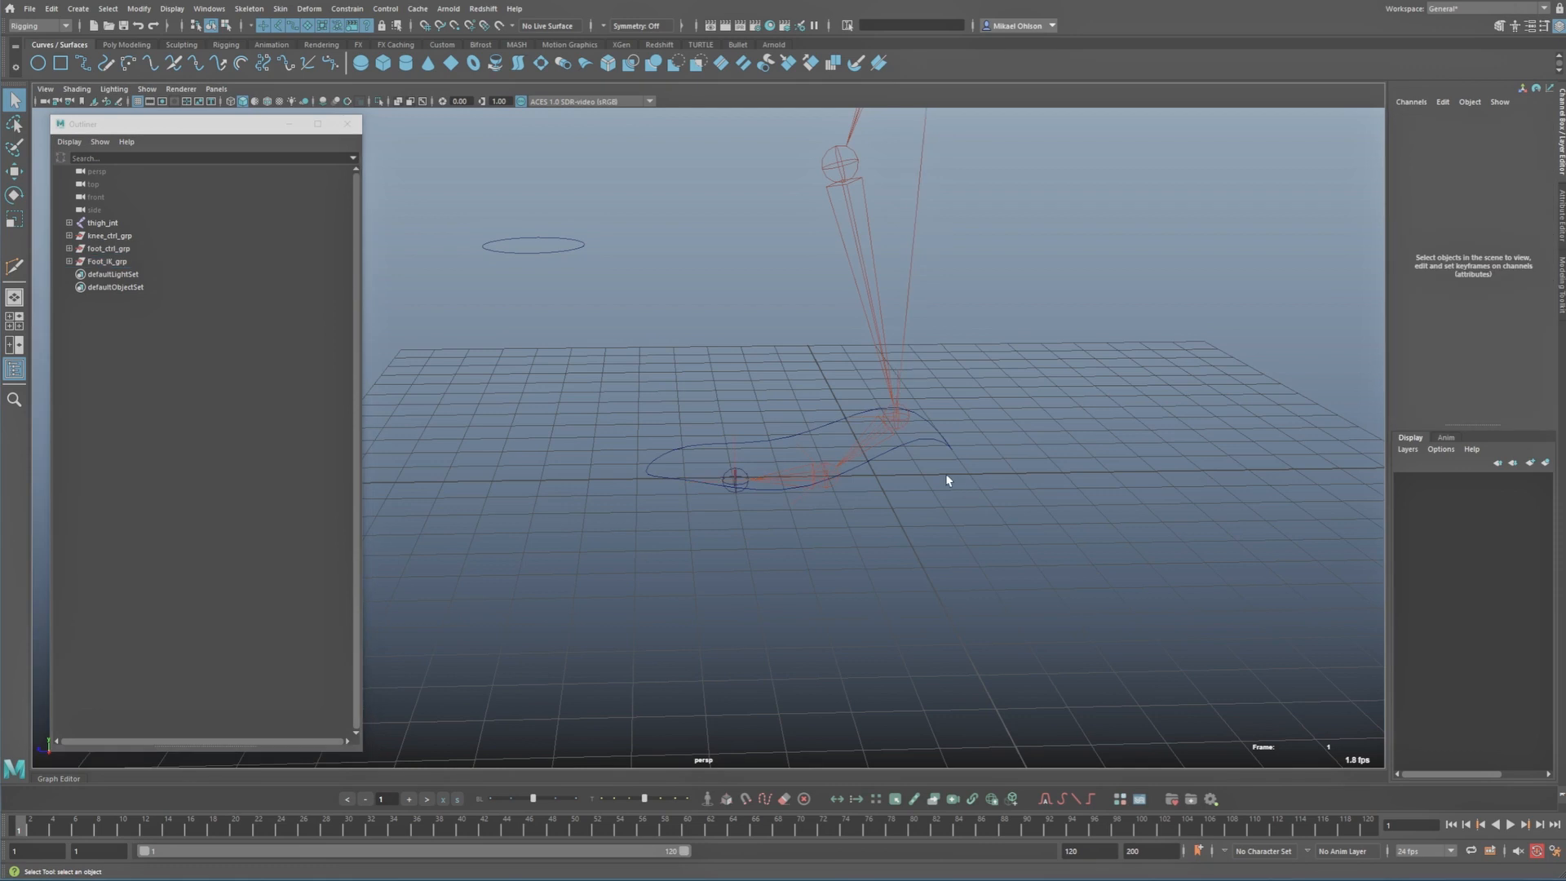
Step: Snap the pivot of Foot_IK_grp to the ankle joint
click(98, 269)
key(w)
alt+drag(749, 395, 843, 477)
key(d)
key(v)
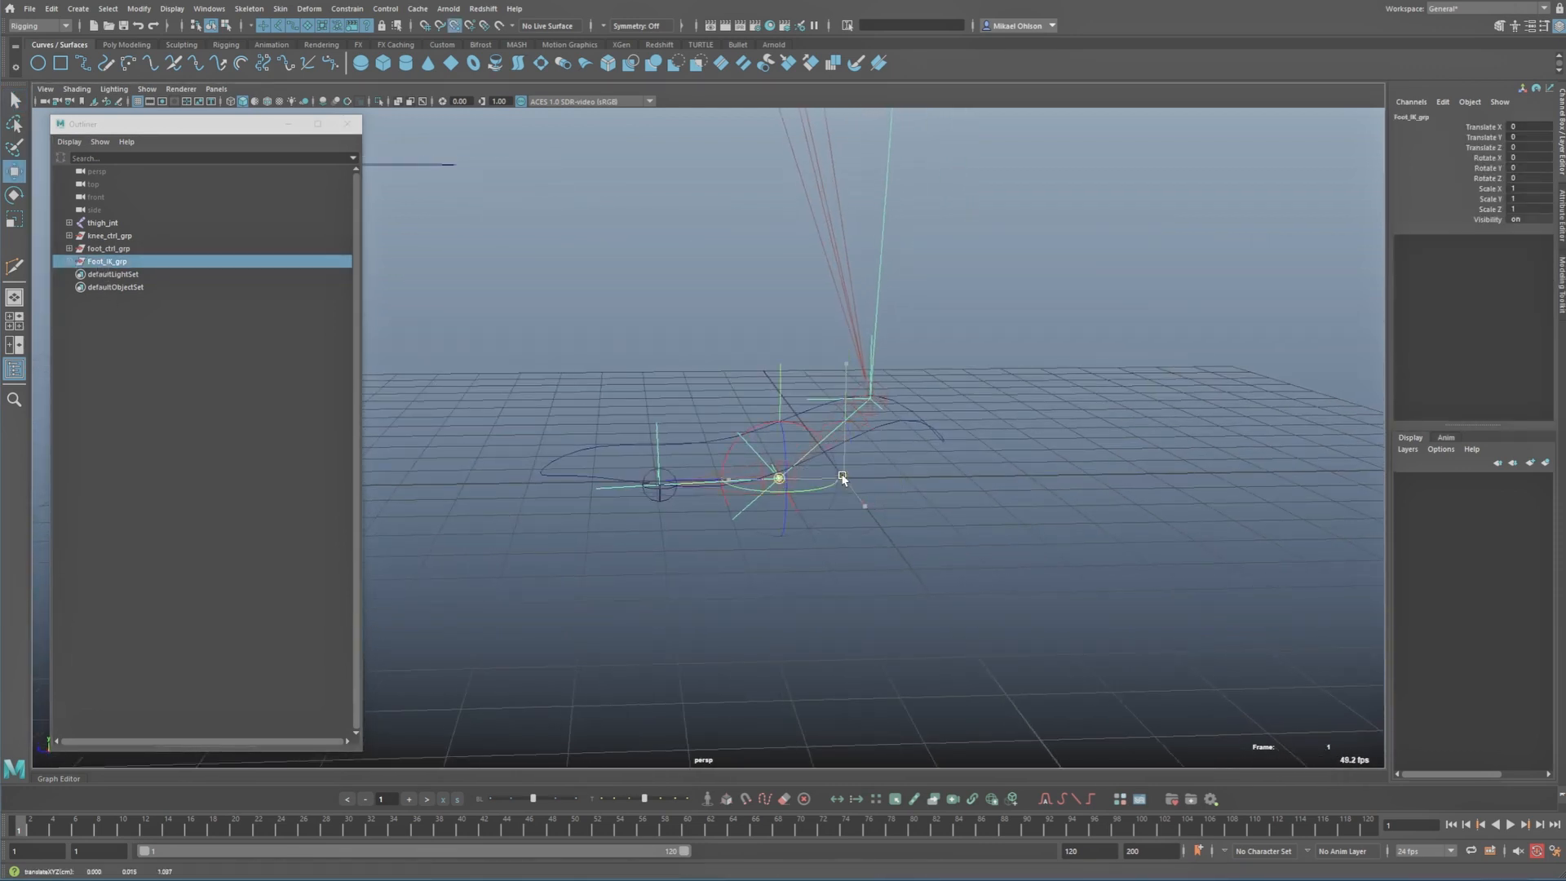
alt+drag(919, 443, 769, 430)
Step: Snap the pivot of the foot_ctrl curve to the ankle joint
key(q)
click(840, 457)
key(w)
key(d)
key(q)
click(881, 476)
Step: Parent-constrain Foot_IK_grp to foot_ctrl
click(731, 422)
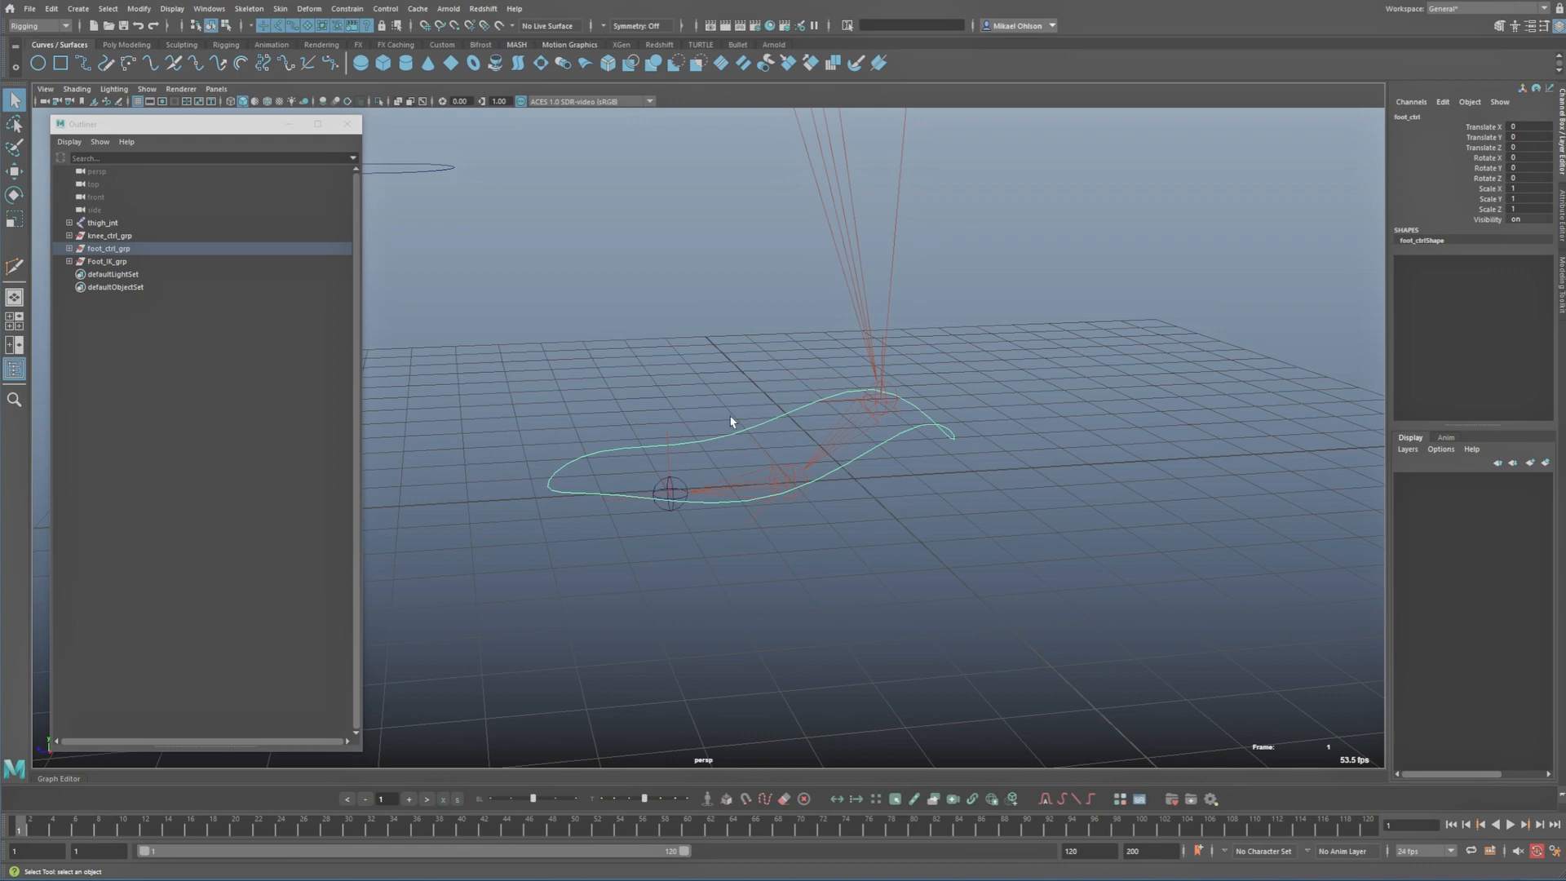
click(106, 262)
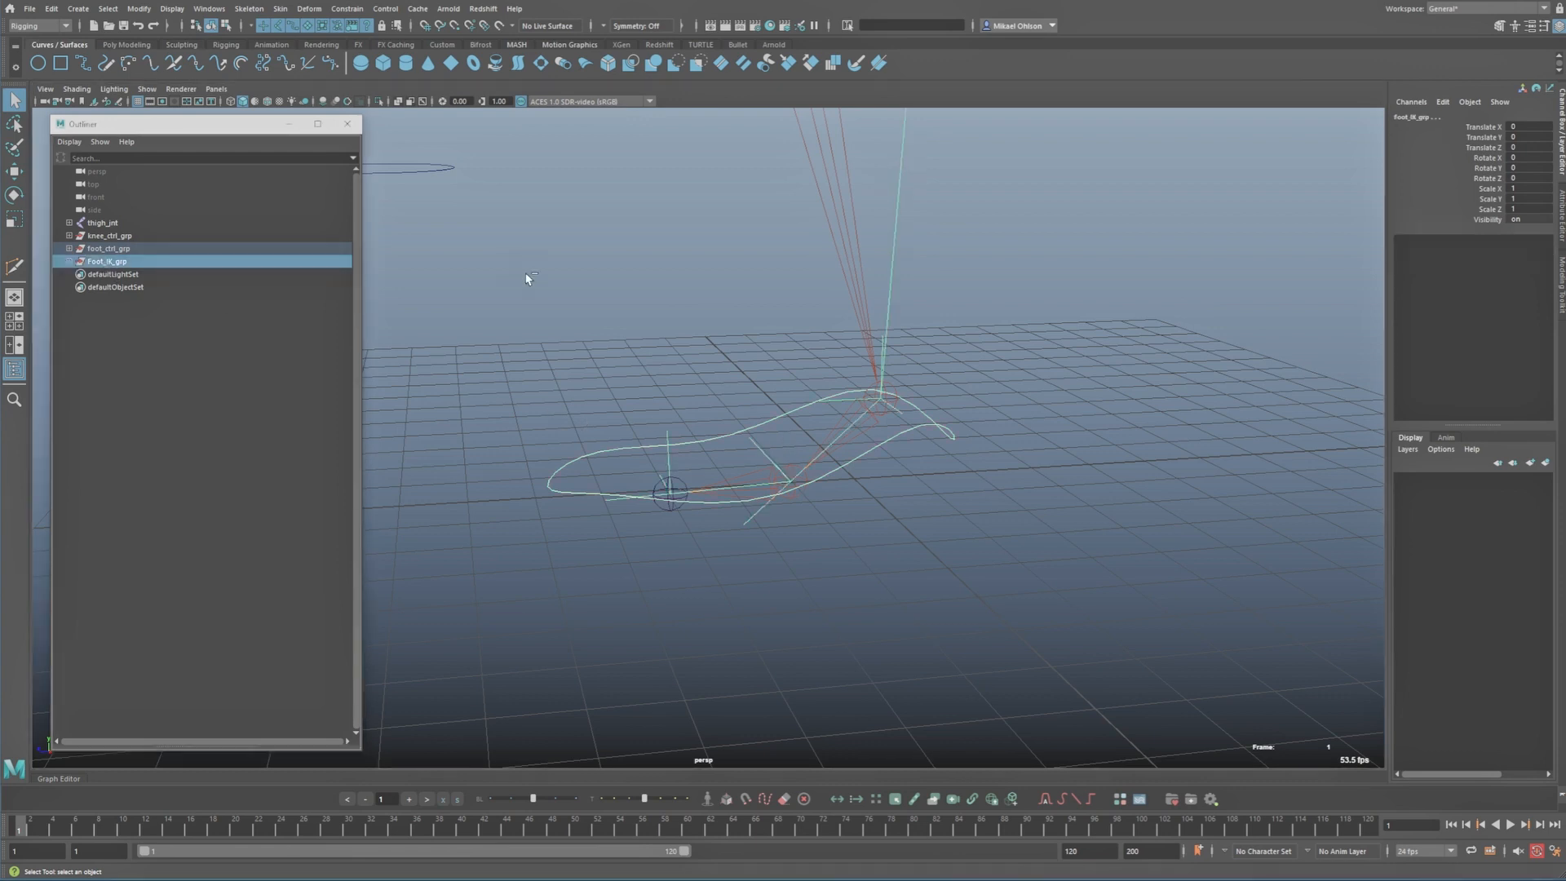
click(348, 10)
click(367, 44)
Step: Move and rotate foot_ctrl to test how the leg follows it
alt+drag(718, 457, 747, 294)
click(846, 430)
key(w)
key(e)
right_click(648, 240)
mouse_move(652, 245)
mouse_down()
mouse_move(710, 304)
mouse_move(709, 237)
mouse_move(654, 261)
mouse_up()
alt+drag(840, 290, 532, 290)
key(w)
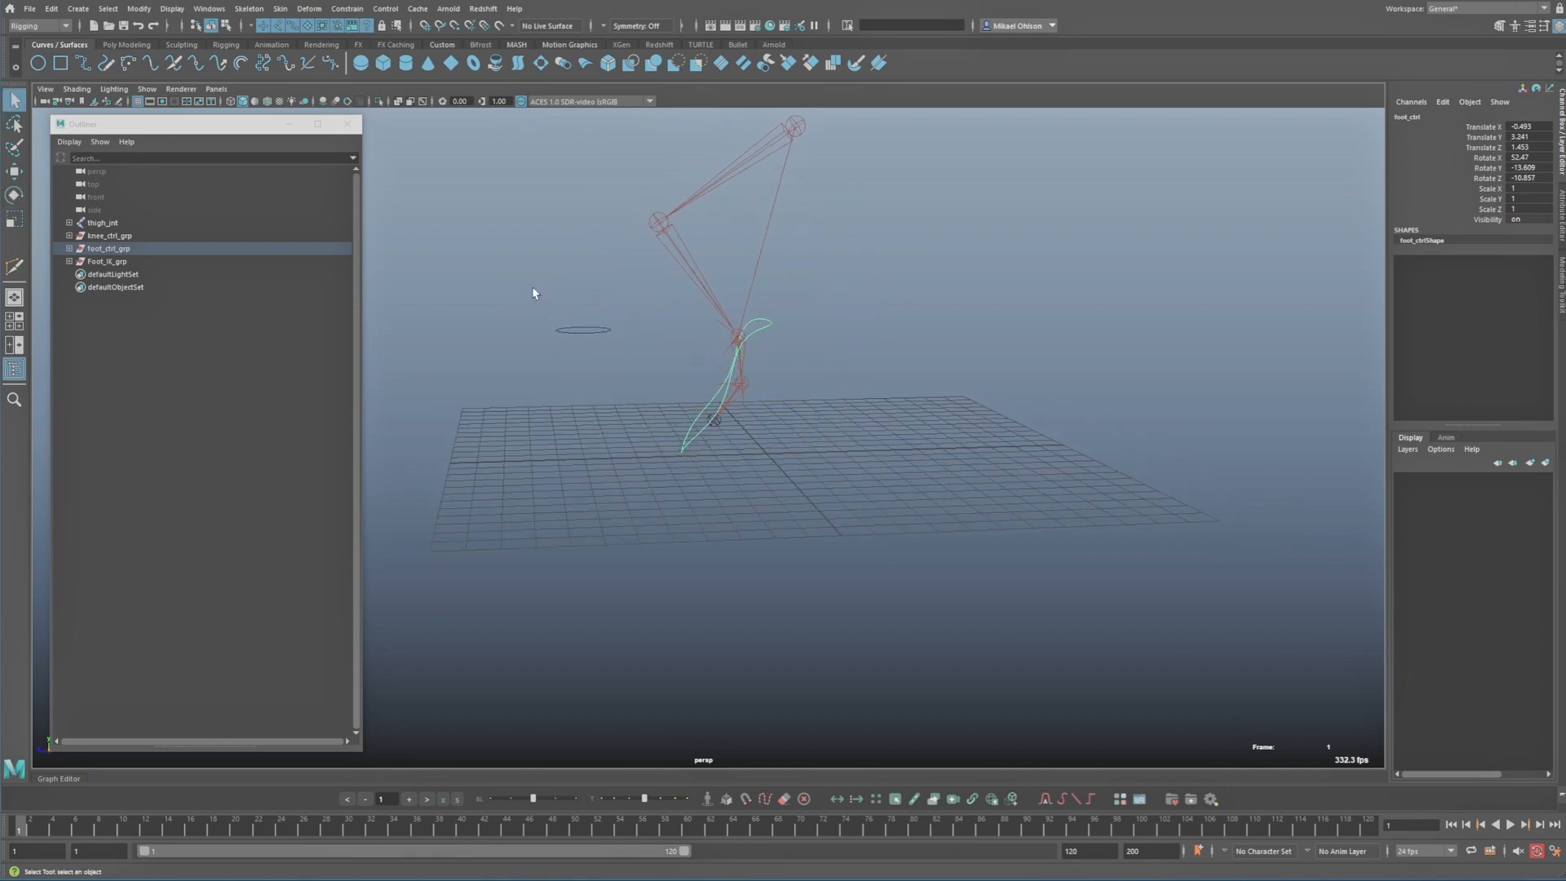
Step: Test-move the knee control, then return the knee and foot controls to their original pose
click(563, 330)
alt+drag(565, 377, 718, 359)
middle_drag(718, 359, 832, 347)
alt+drag(831, 347, 702, 346)
click(755, 351)
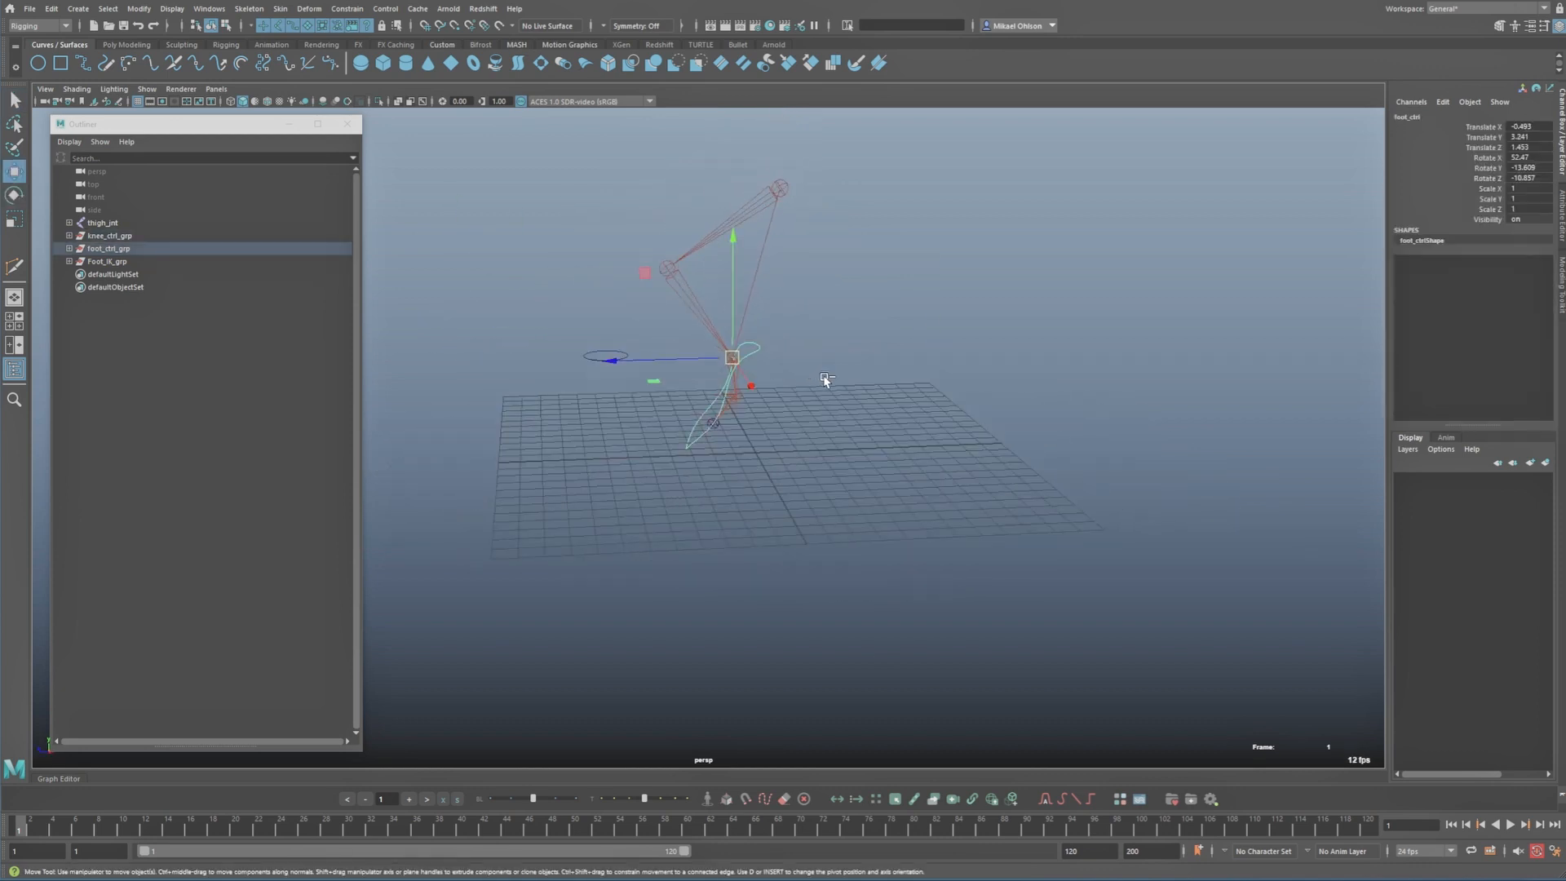
click(1248, 228)
alt+drag(1061, 375, 677, 517)
key(q)
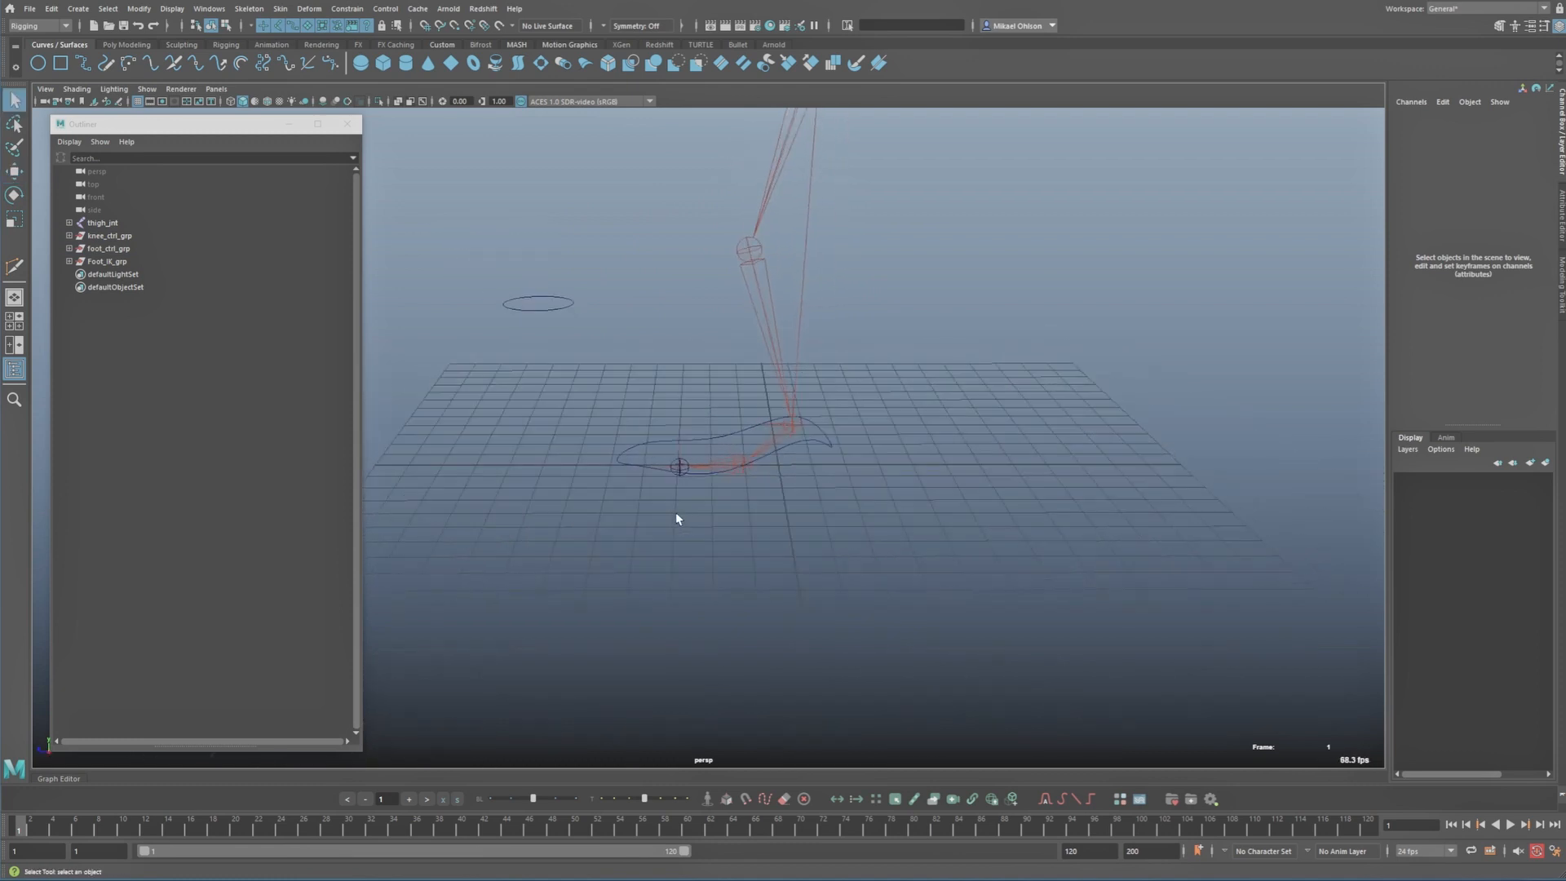
Step: Create another NURBS circle and snap it to the ball joint of the foot
alt+right_drag(678, 517, 717, 531)
alt+drag(717, 531, 752, 546)
alt+drag(734, 459, 629, 382)
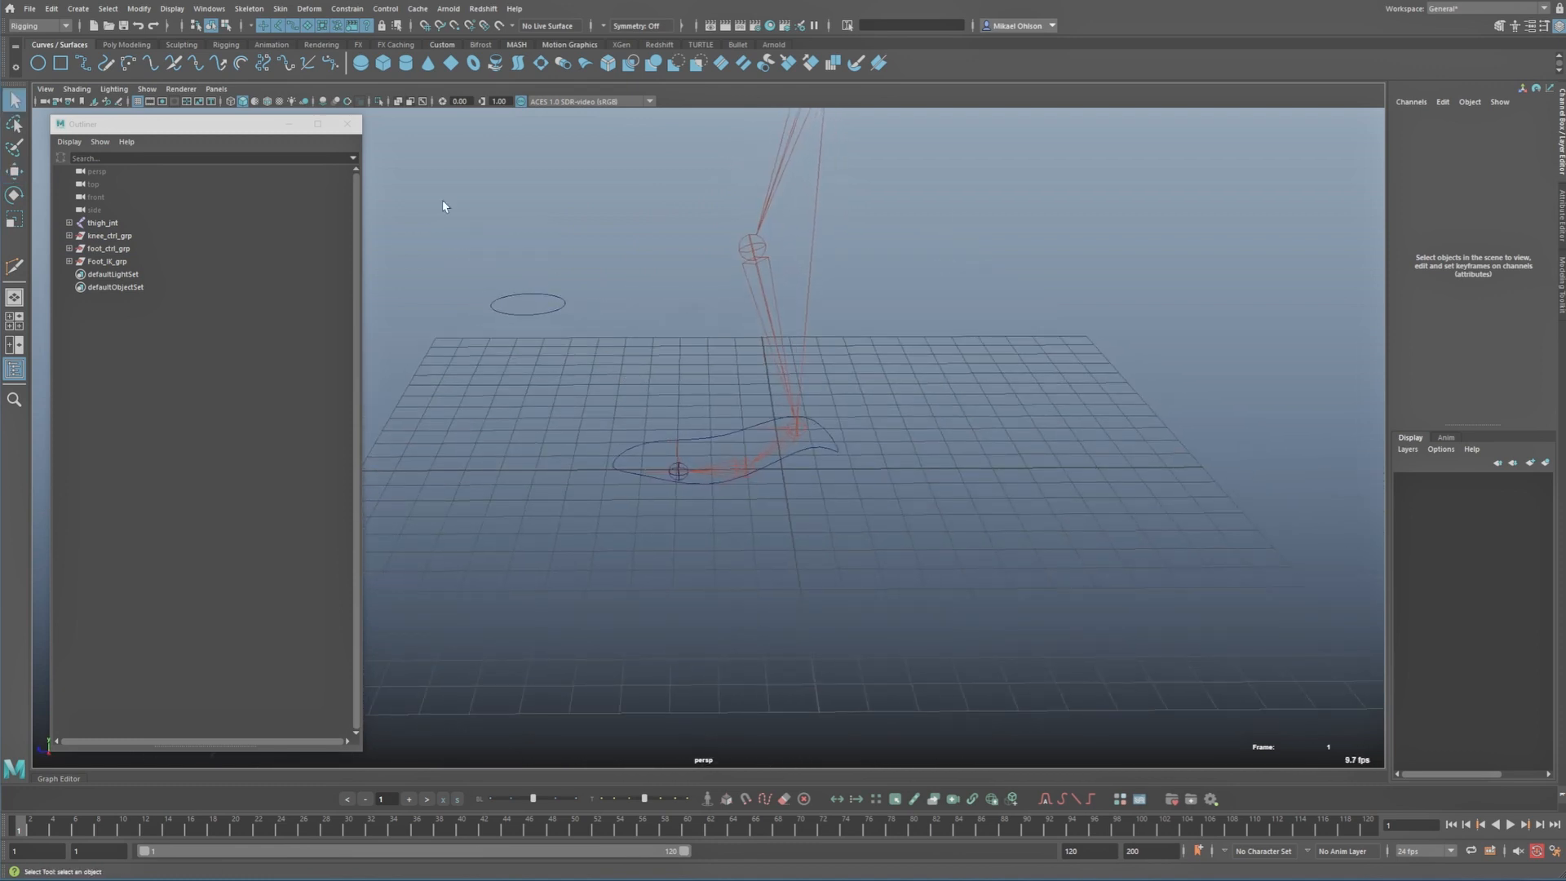
click(38, 63)
alt+drag(717, 460, 735, 469)
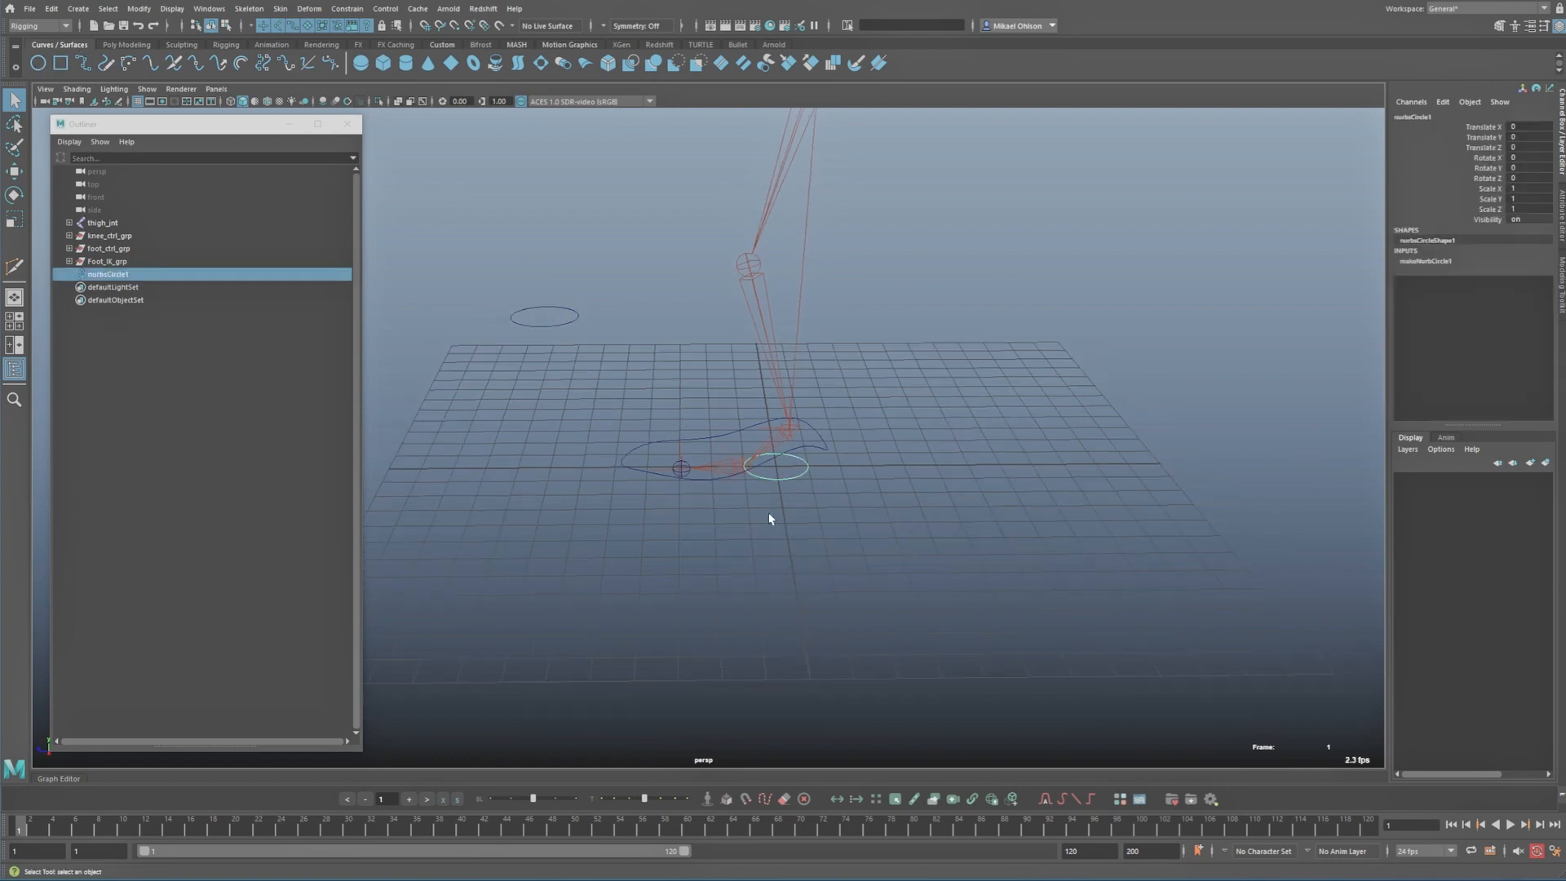
scroll(920, 535, up, 3)
scroll(790, 508, up, 3)
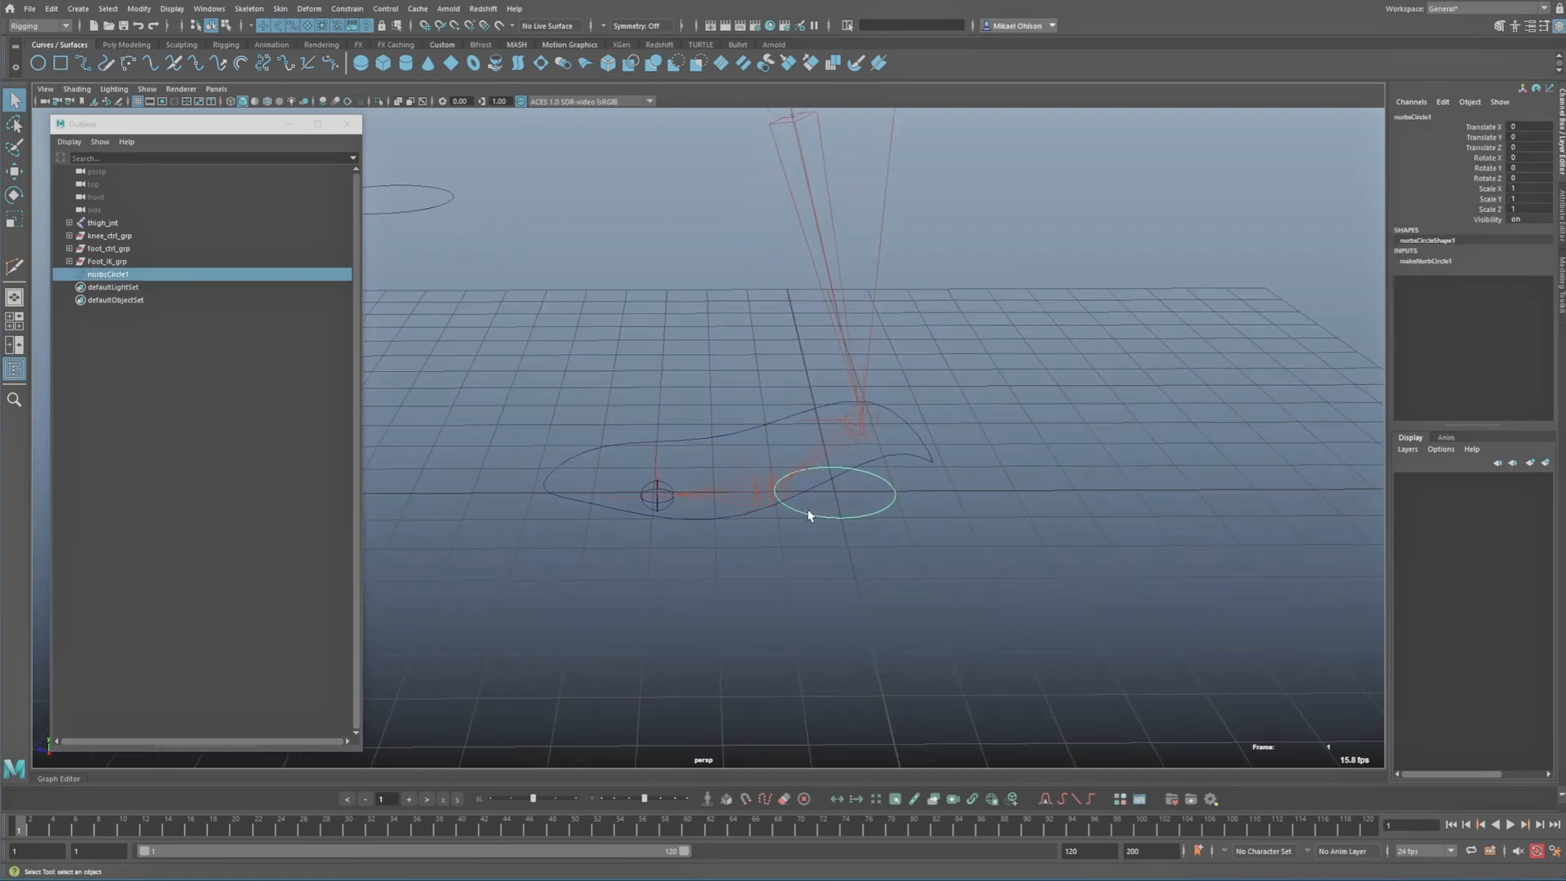
key(w)
mouse_move(837, 496)
mouse_down()
mouse_move(791, 493)
mouse_move(808, 540)
mouse_move(965, 553)
mouse_move(828, 521)
mouse_up()
Step: Rotate the new circle 93.75° about X and scale it to about 1.6, 1.6 and 0.9
key(e)
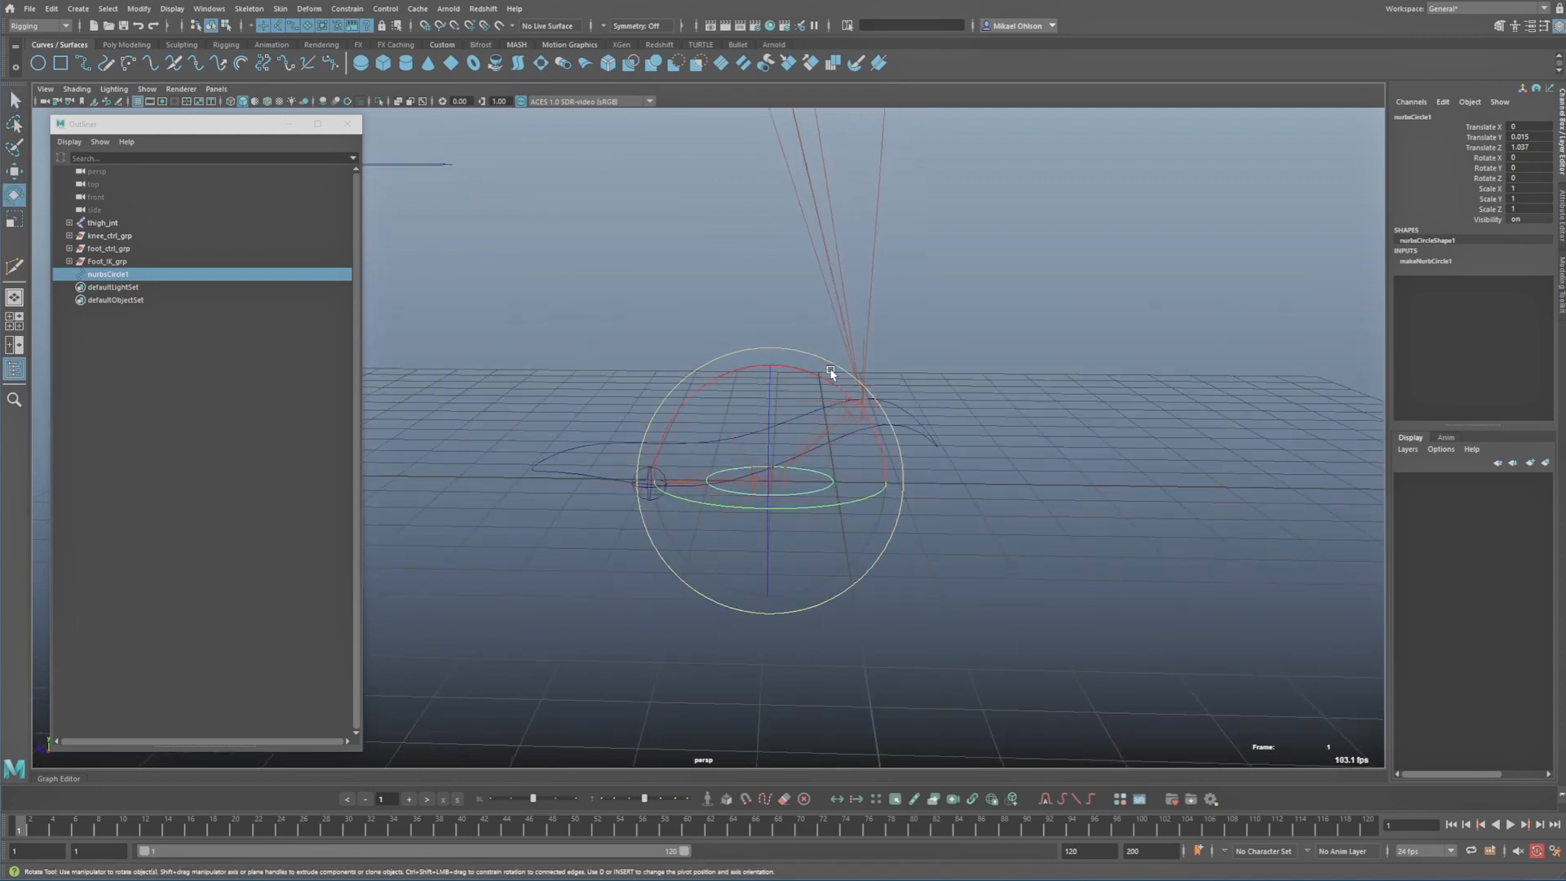
drag(830, 372, 835, 483)
key(r)
alt+drag(733, 507, 801, 449)
key(e)
key(r)
key(e)
alt+drag(962, 505, 871, 441)
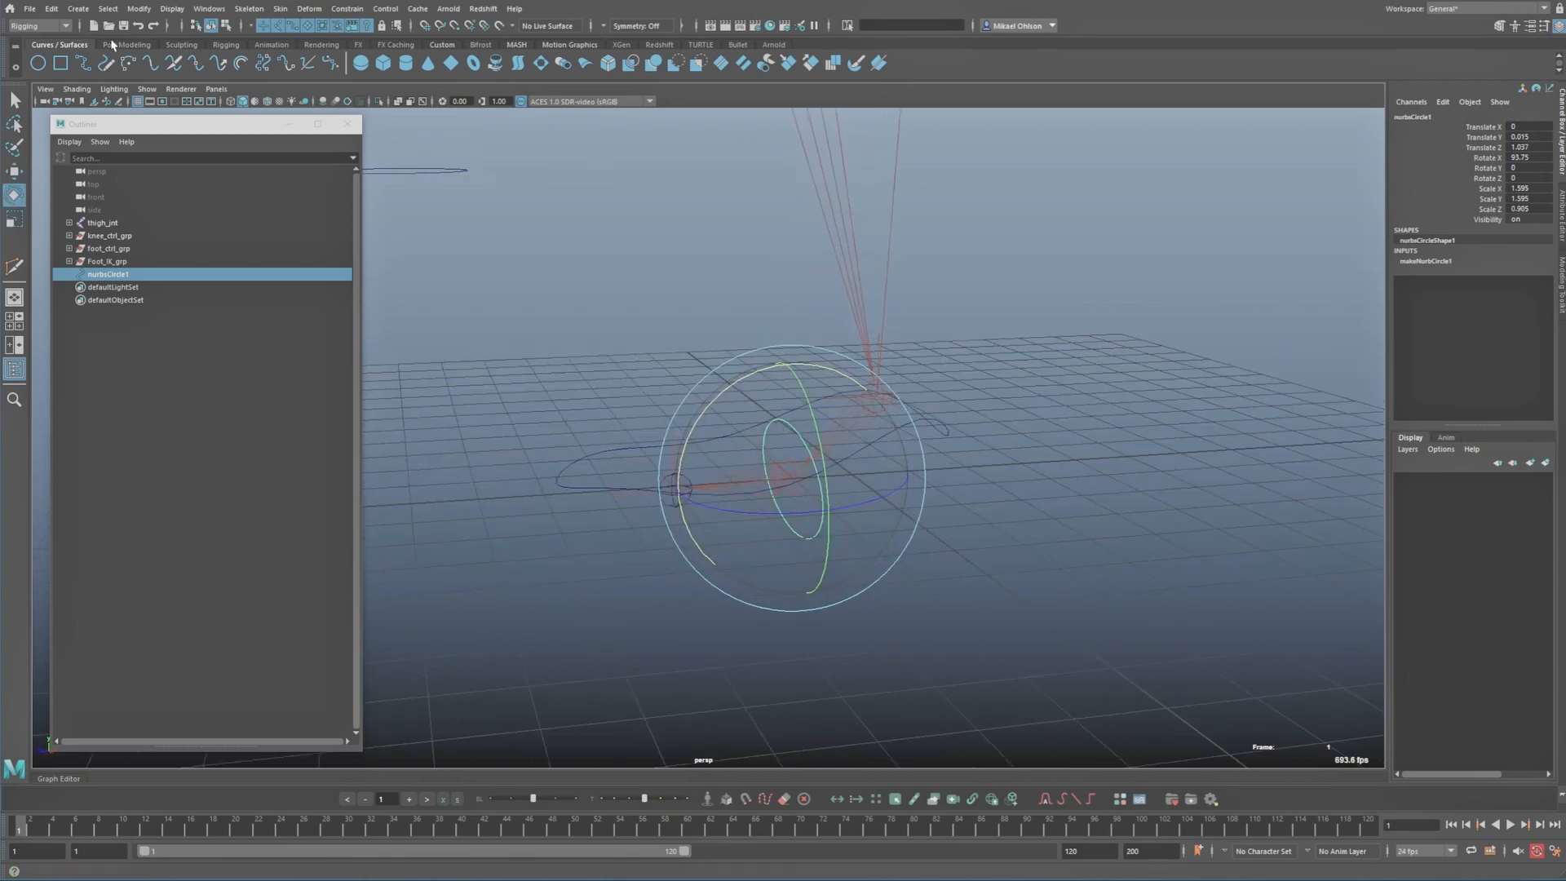
Step: Freeze the transformations of the ball-joint circle and delete its construction history
click(109, 9)
click(181, 78)
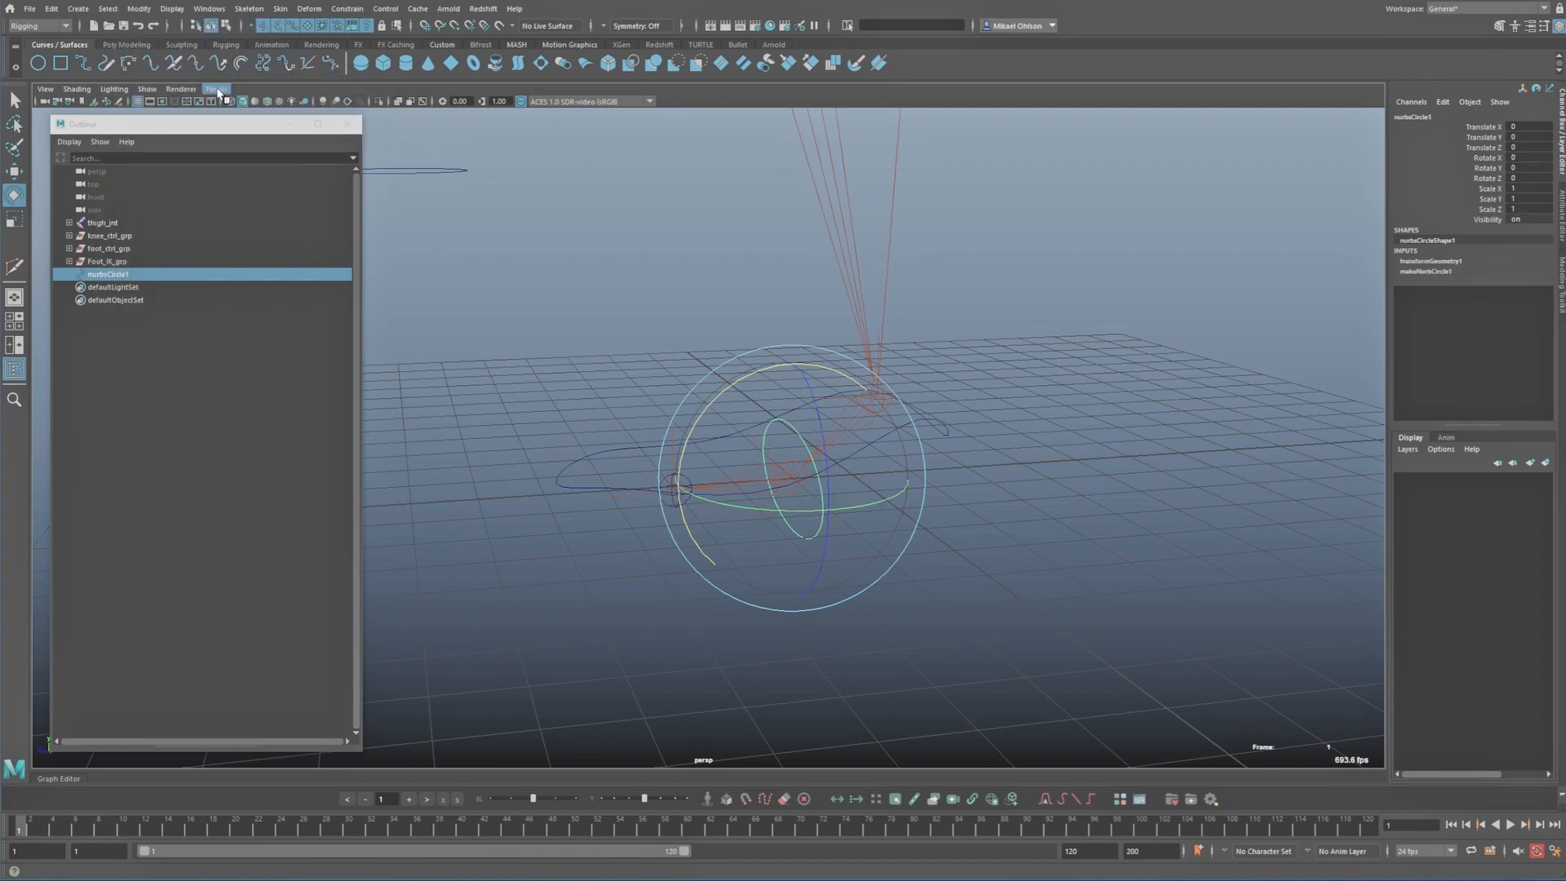
click(50, 8)
mouse_move(139, 163)
click(273, 164)
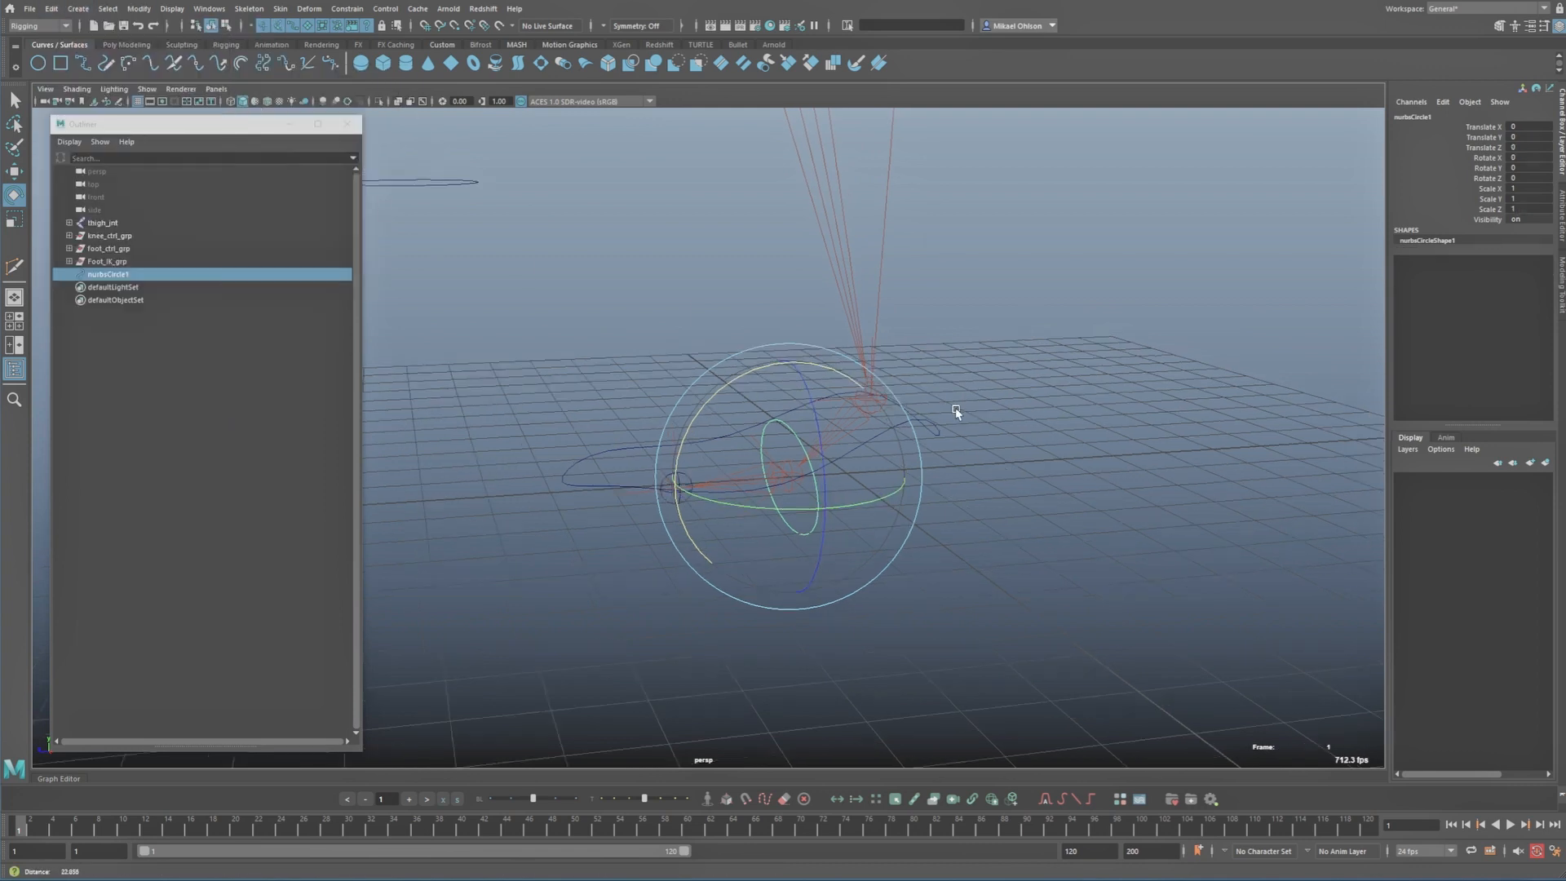
Step: Test-rotate the ball-joint circle, then undo the rotation
alt+drag(955, 410, 846, 494)
drag(799, 363, 704, 395)
key(ctrl+z)
alt+drag(880, 462, 937, 531)
Step: Rename the ball-joint circle to toe_ctrl
key(q)
double_click(1440, 117)
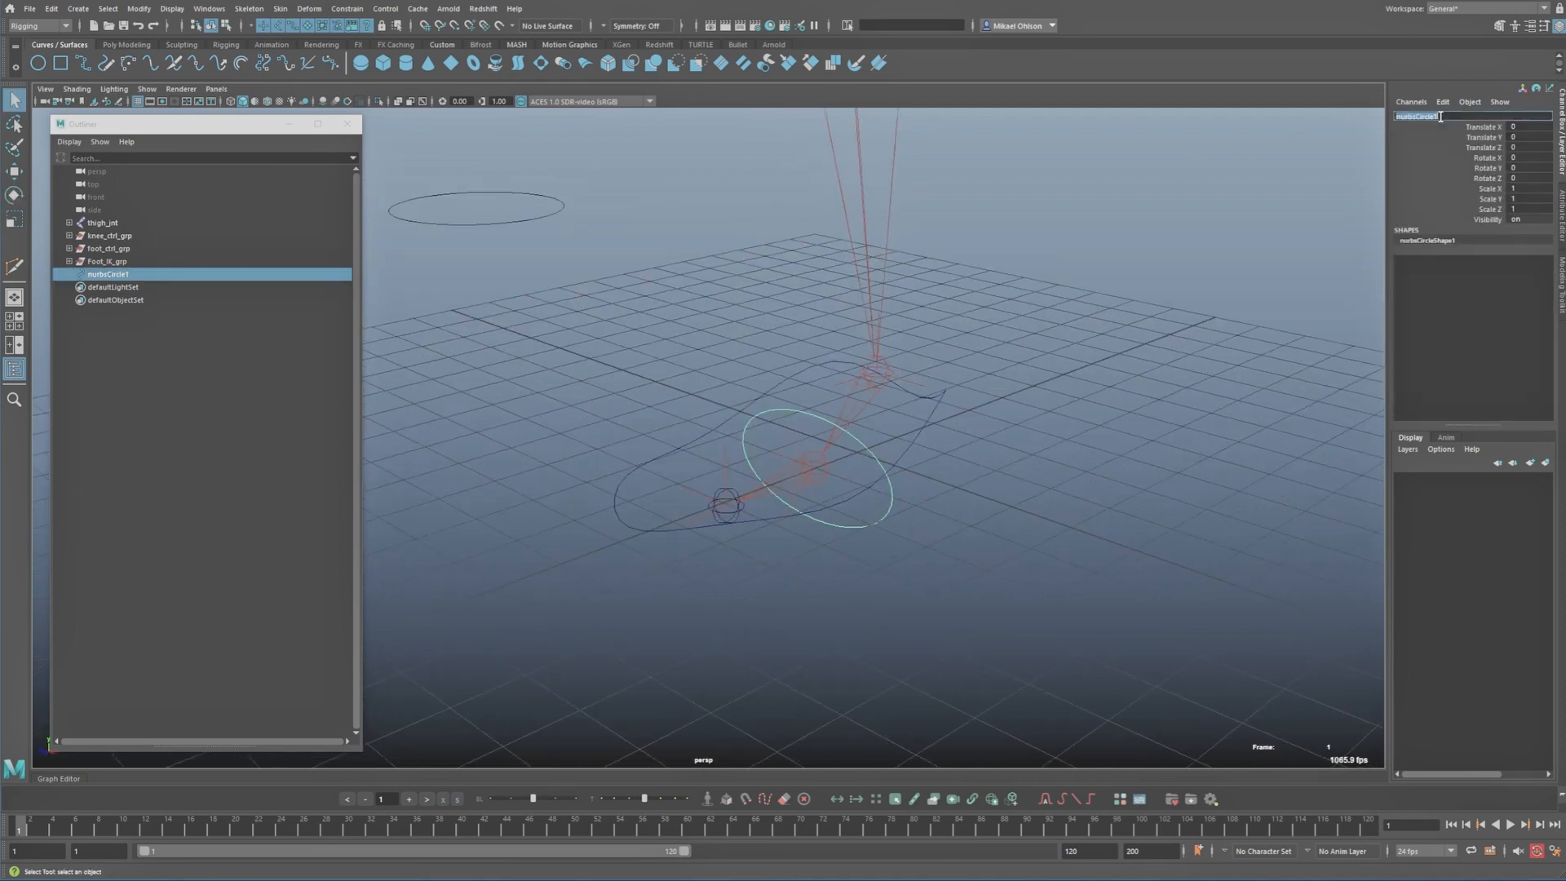
text(toe ctrl)
key(Return)
click(1417, 113)
Step: Group toe_ctrl on its own and name the group toe_ctrl_grp
click(1198, 227)
click(870, 521)
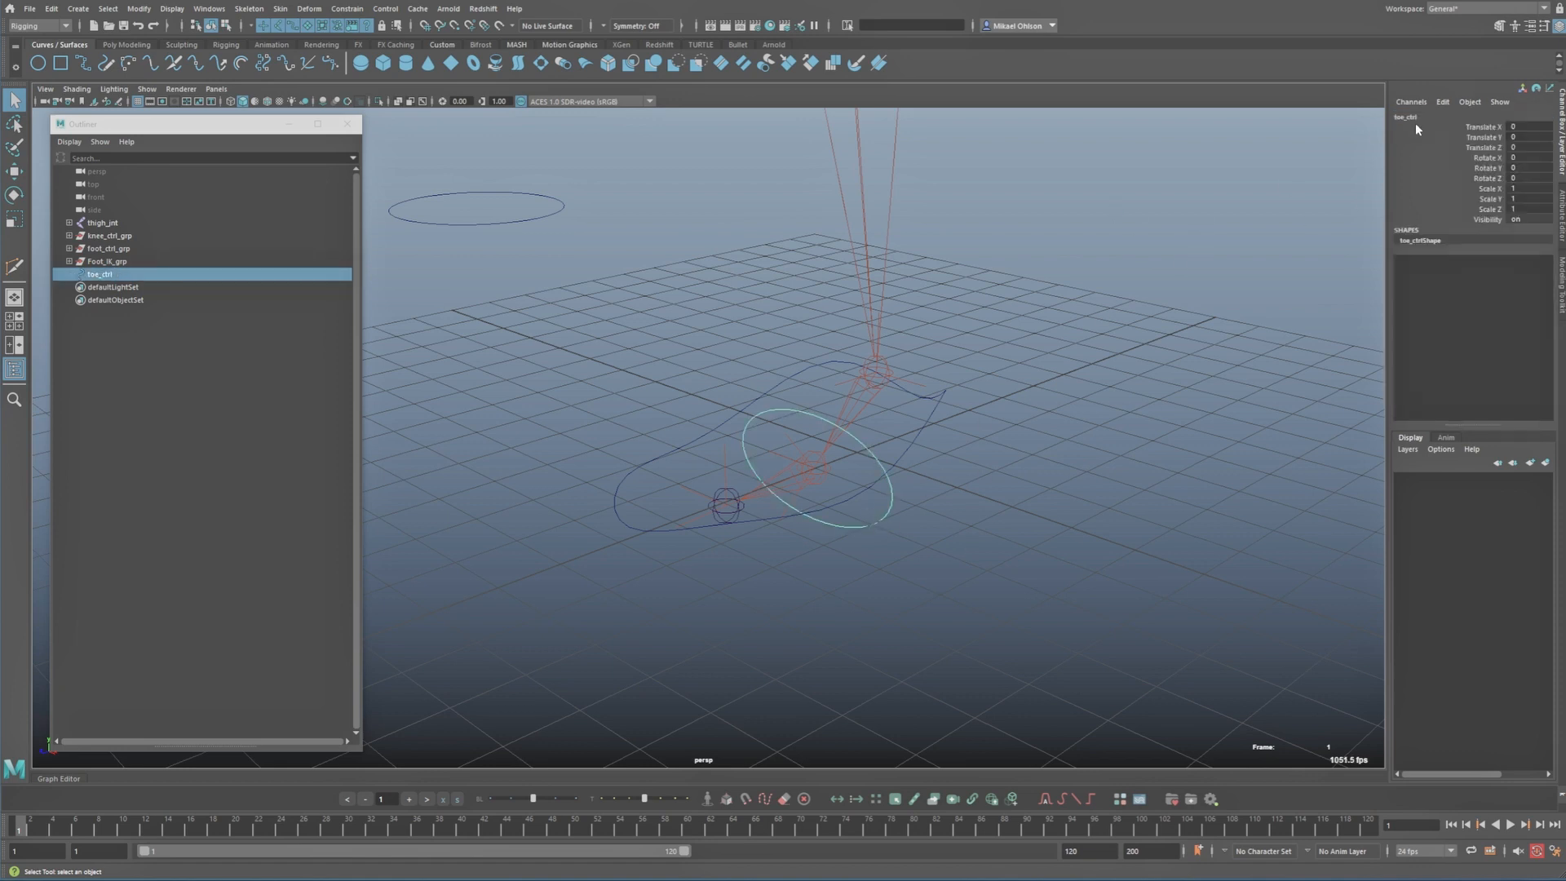
key(ctrl+g)
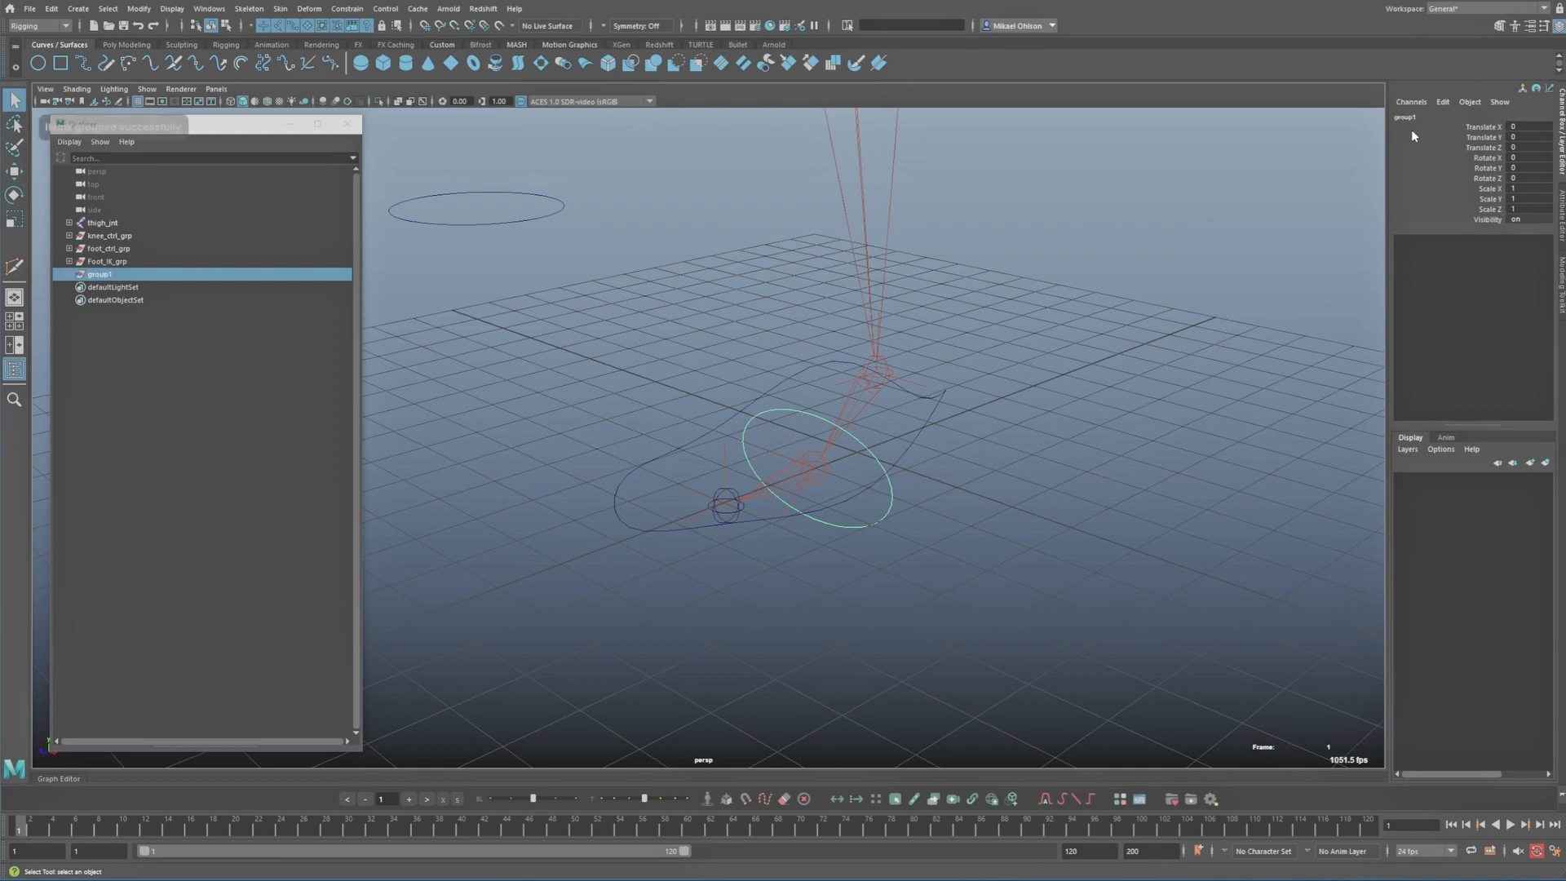
click(1428, 117)
text(toe ctrl_grp)
key(Return)
Step: Parent-constrain toe_IK_grp, nested under toe_roll_grp, to the toe_ctrl curve
click(890, 508)
alt+drag(1008, 589, 844, 516)
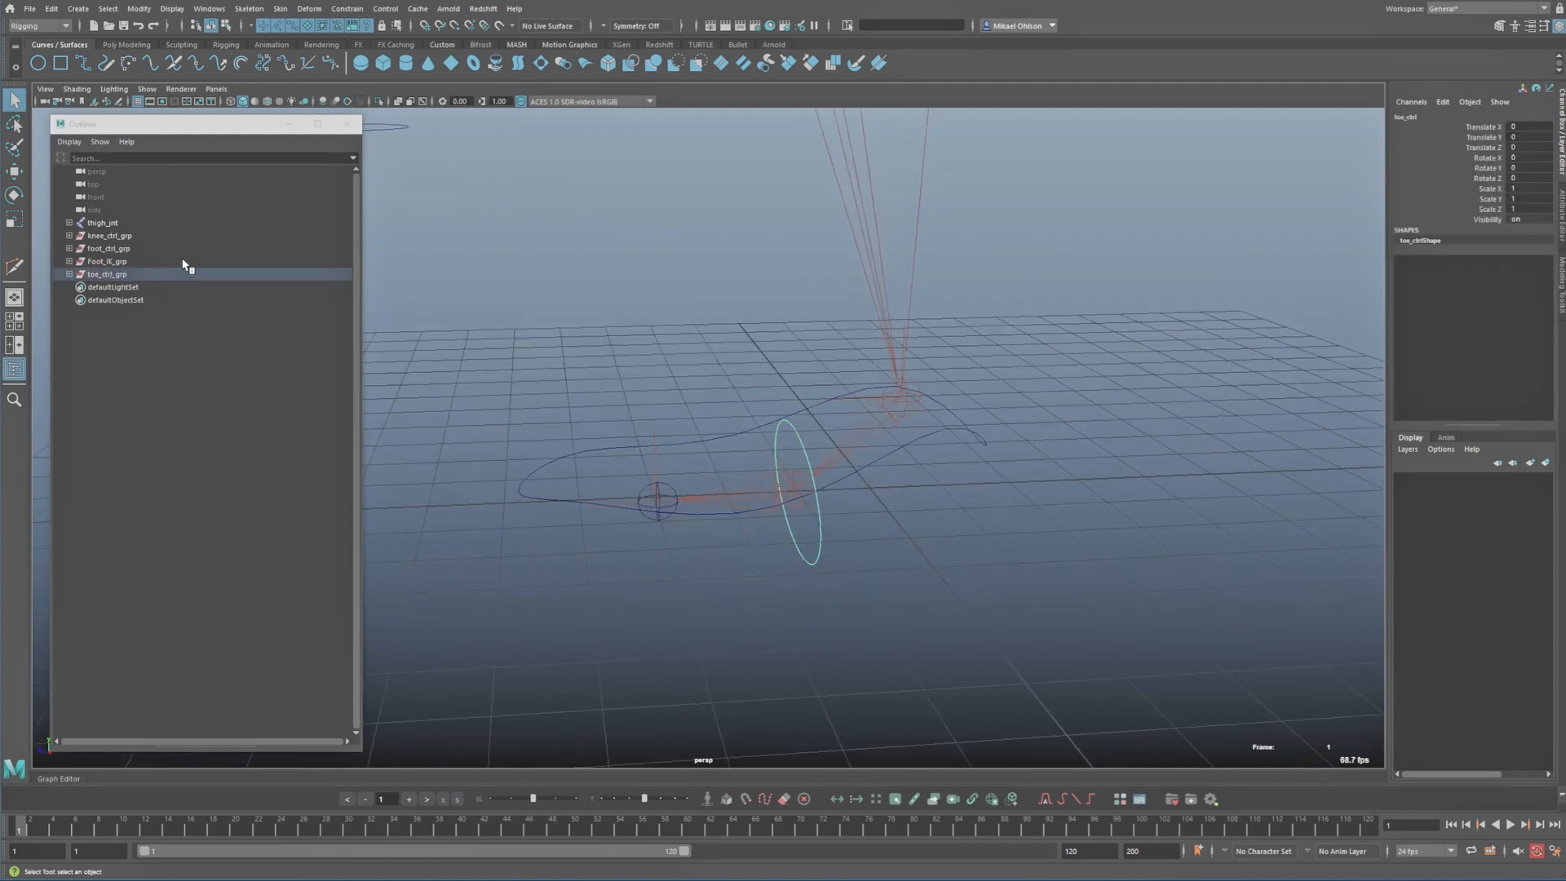
click(70, 261)
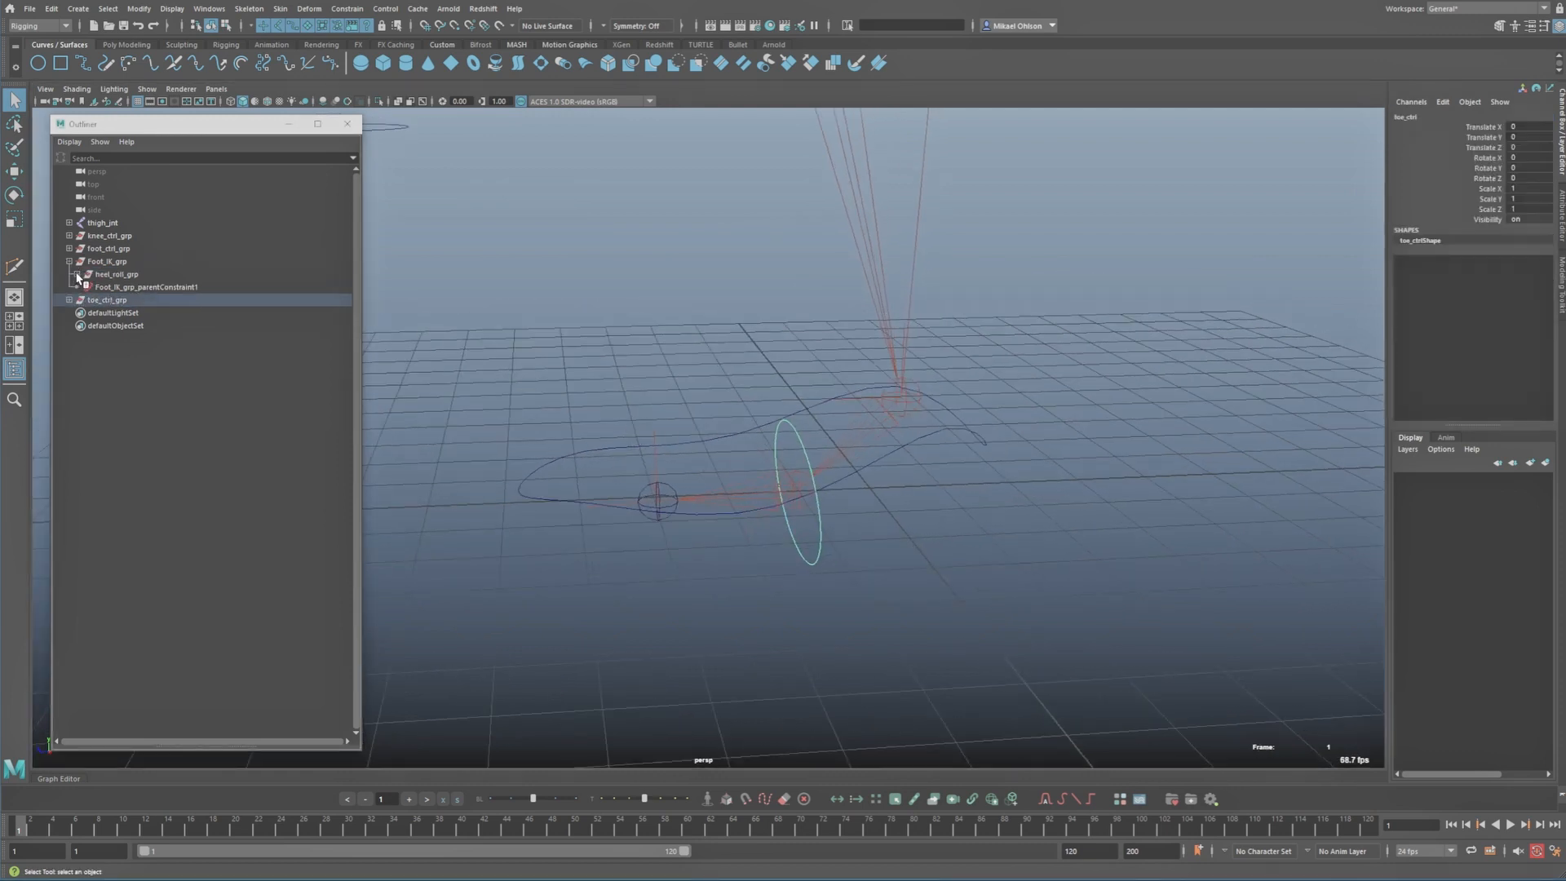
click(76, 274)
click(84, 287)
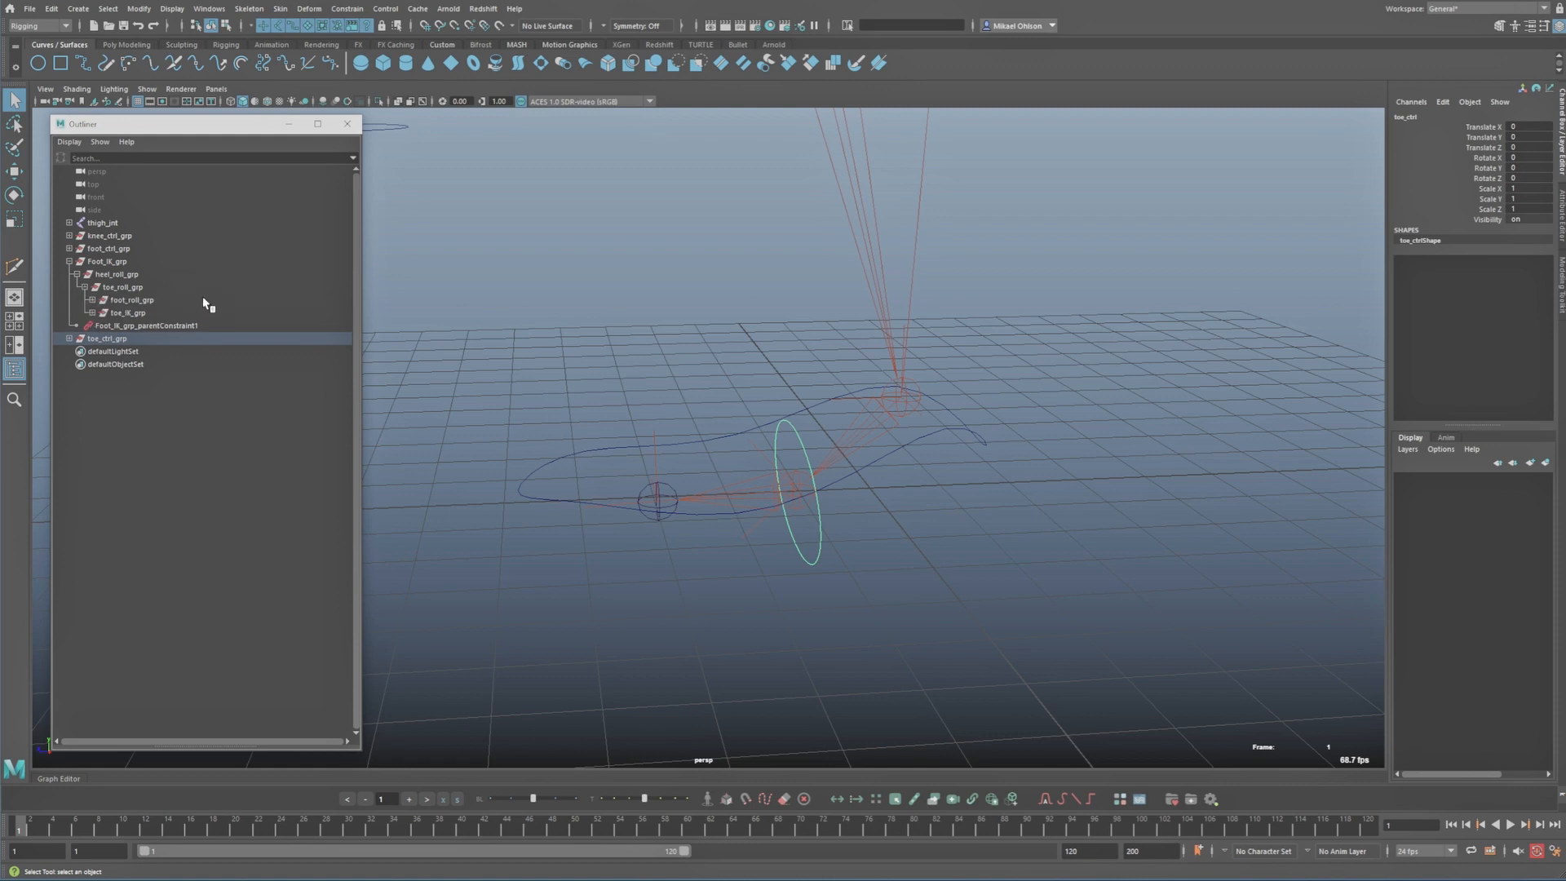
ctrl+click(125, 314)
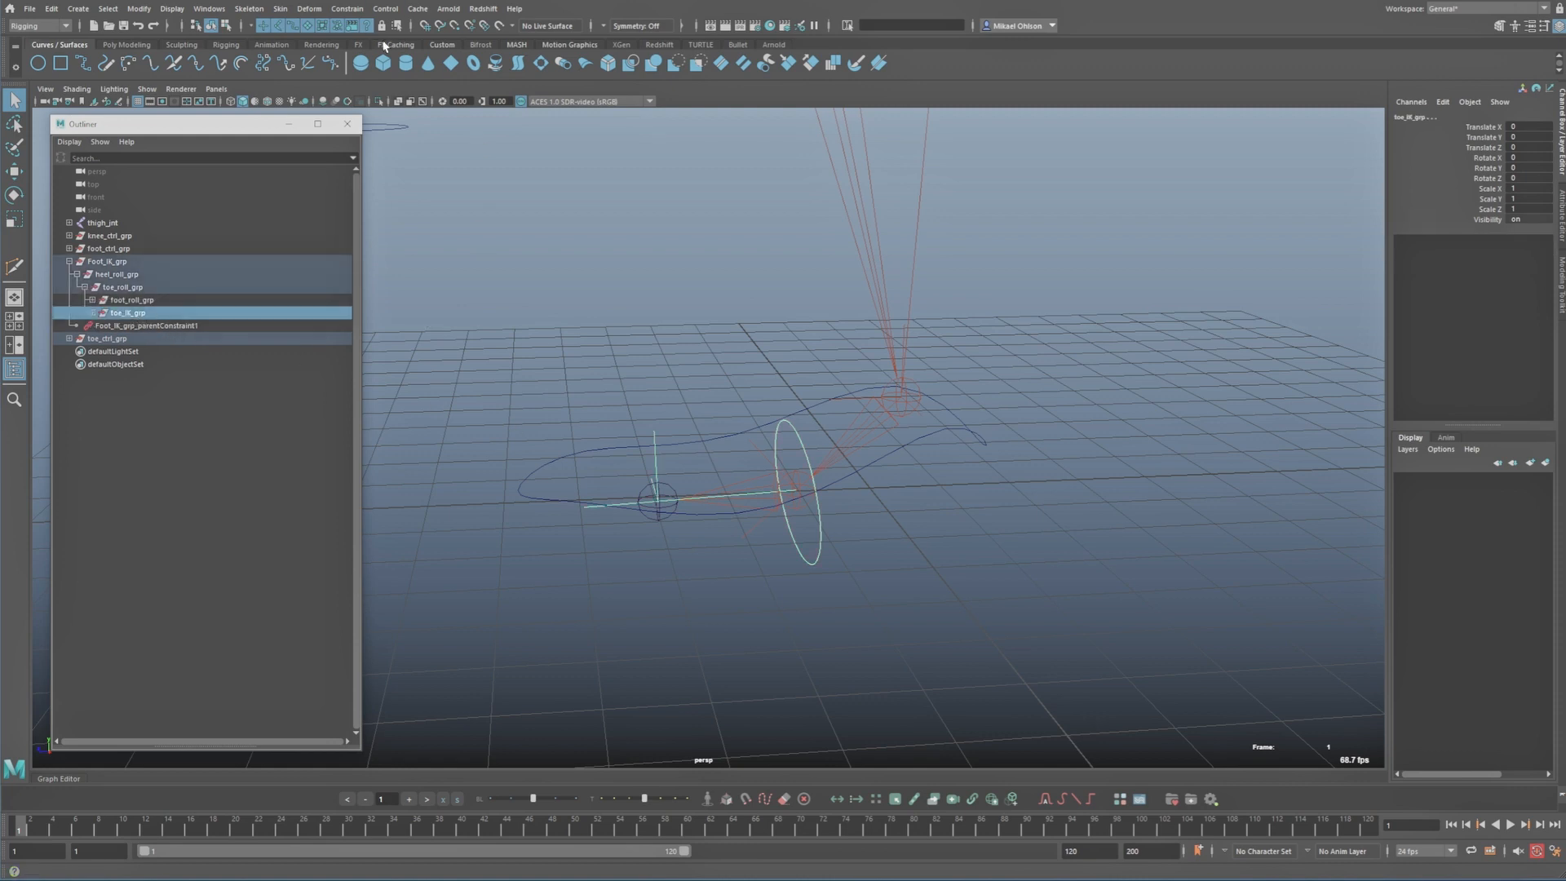
click(356, 10)
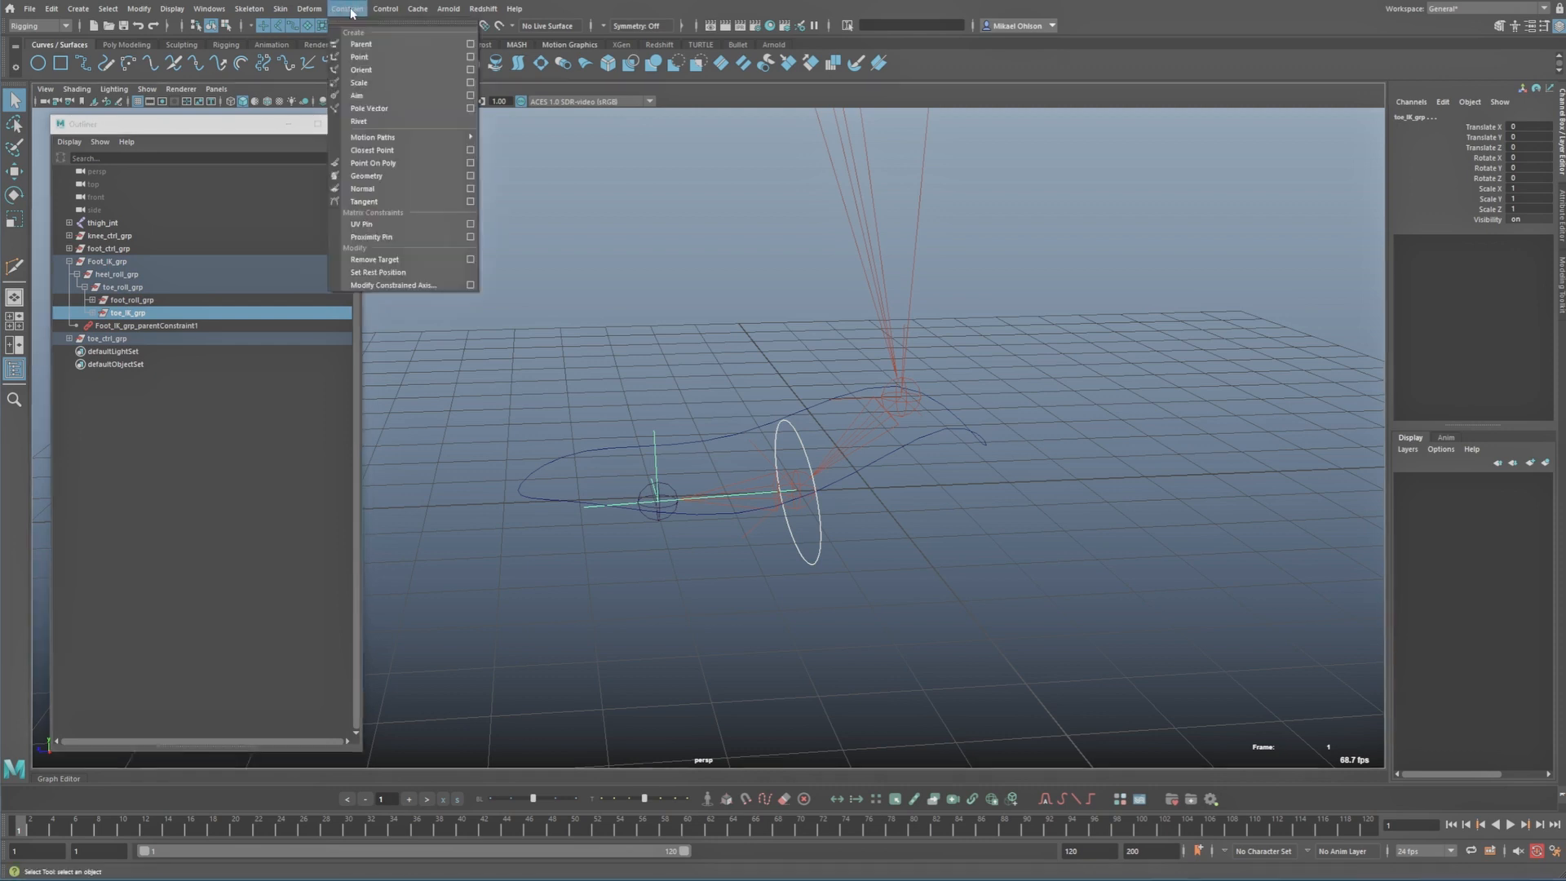
click(370, 47)
Step: Rotate toe_ctrl to test how the toe follows it, then undo the rotation
mouse_move(816, 538)
alt+mouse_down()
mouse_move(863, 560)
mouse_move(814, 551)
alt+mouse_up()
click(861, 556)
alt+drag(845, 514, 827, 505)
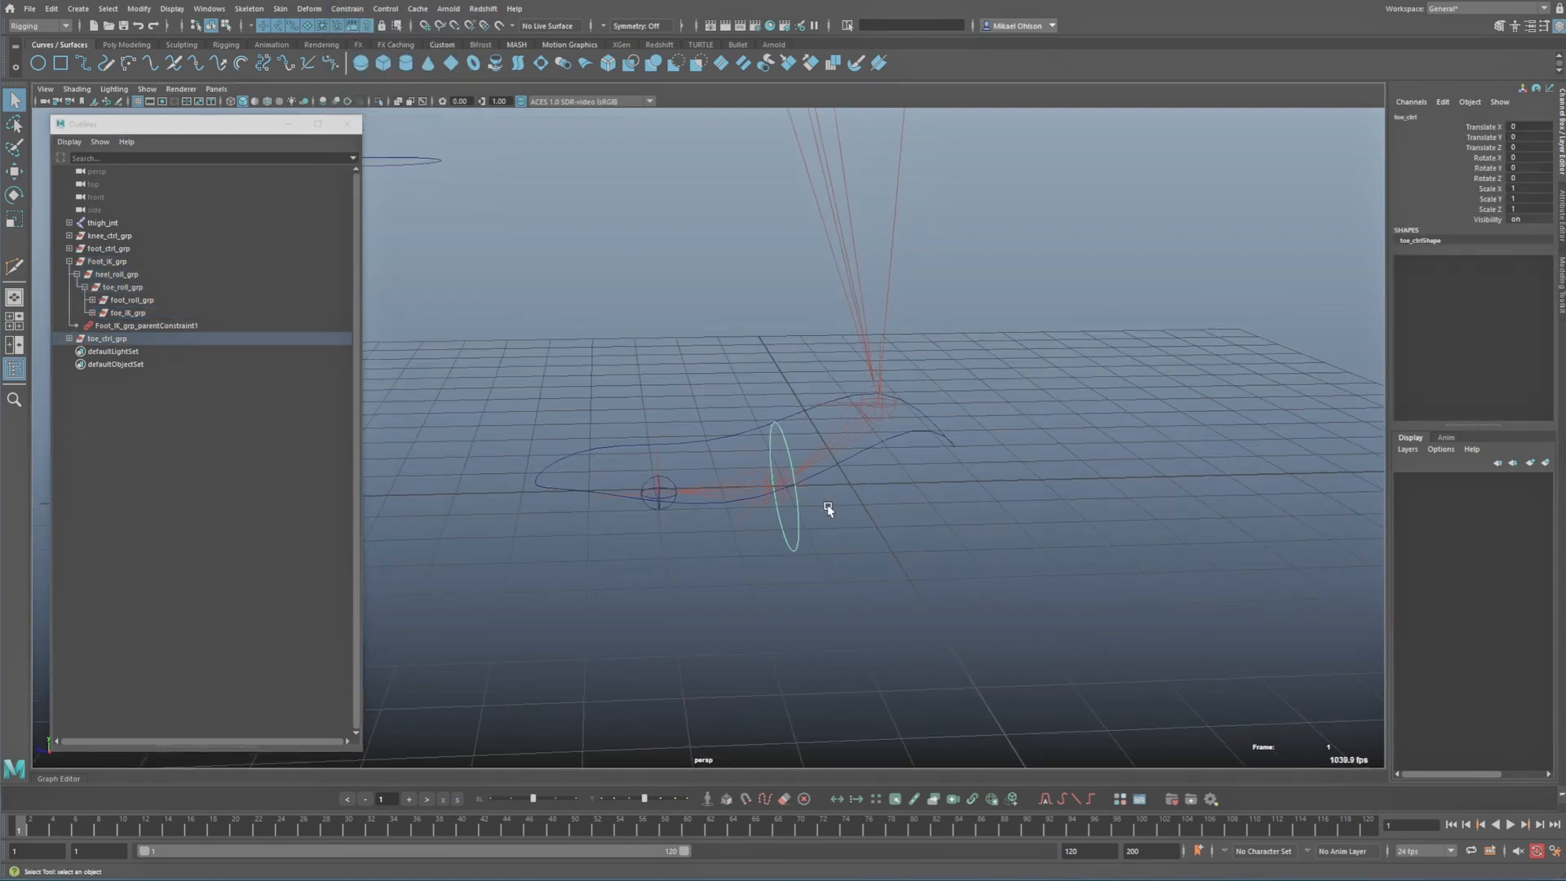
key(e)
drag(721, 455, 834, 444)
key(ctrl+z)
Step: Test-rotate heel_roll_grp and toe_roll_grp to check whether the toe control follows, undoing each rotation
alt+drag(880, 537, 750, 218)
click(870, 497)
key(w)
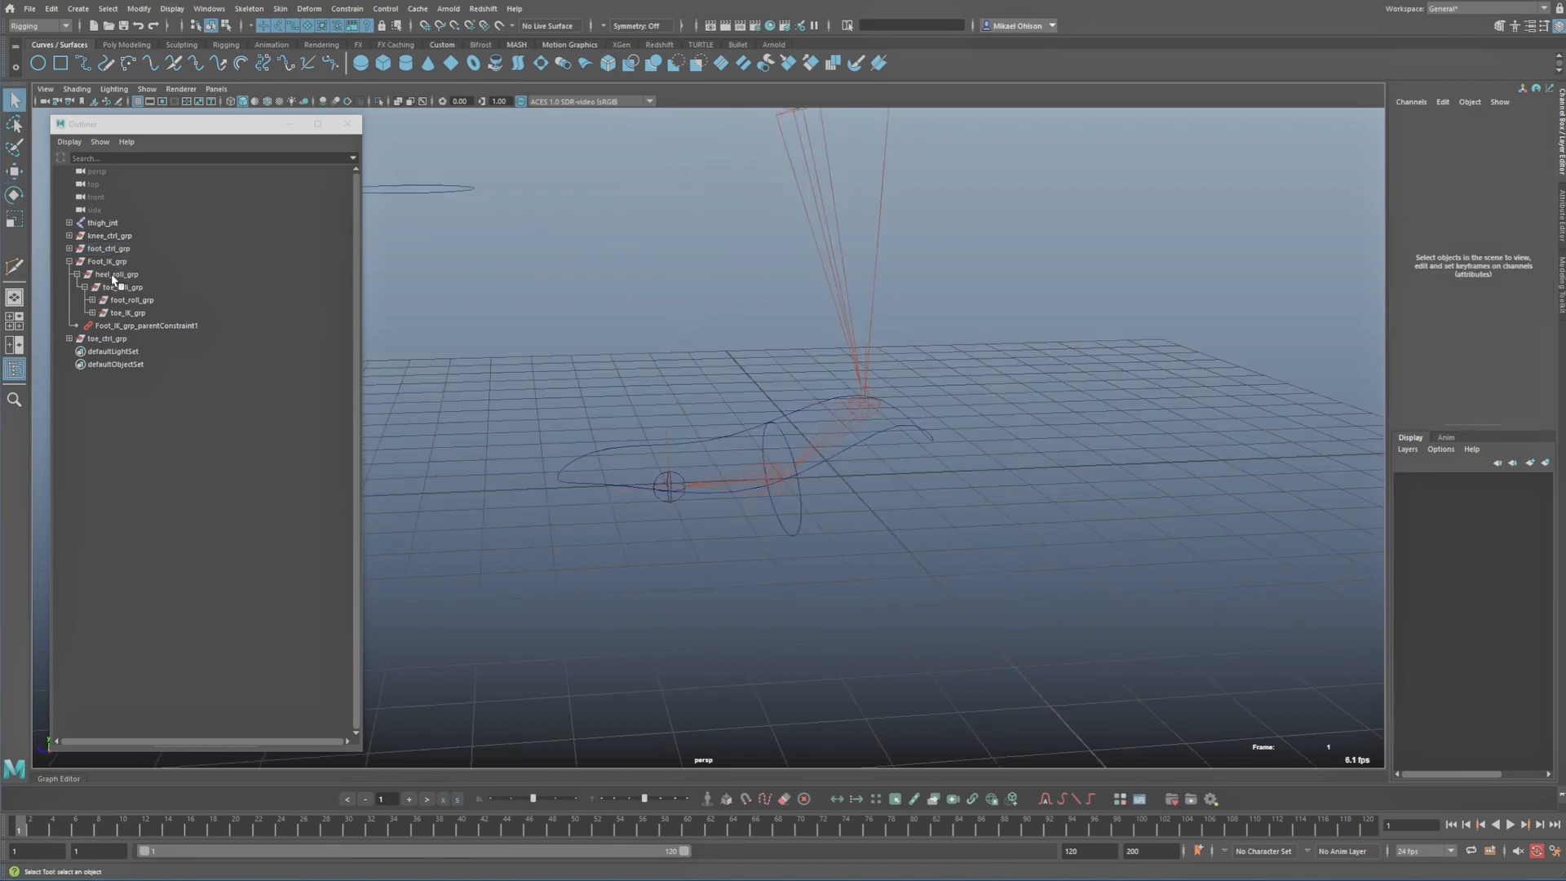
click(113, 277)
key(e)
drag(731, 307, 701, 327)
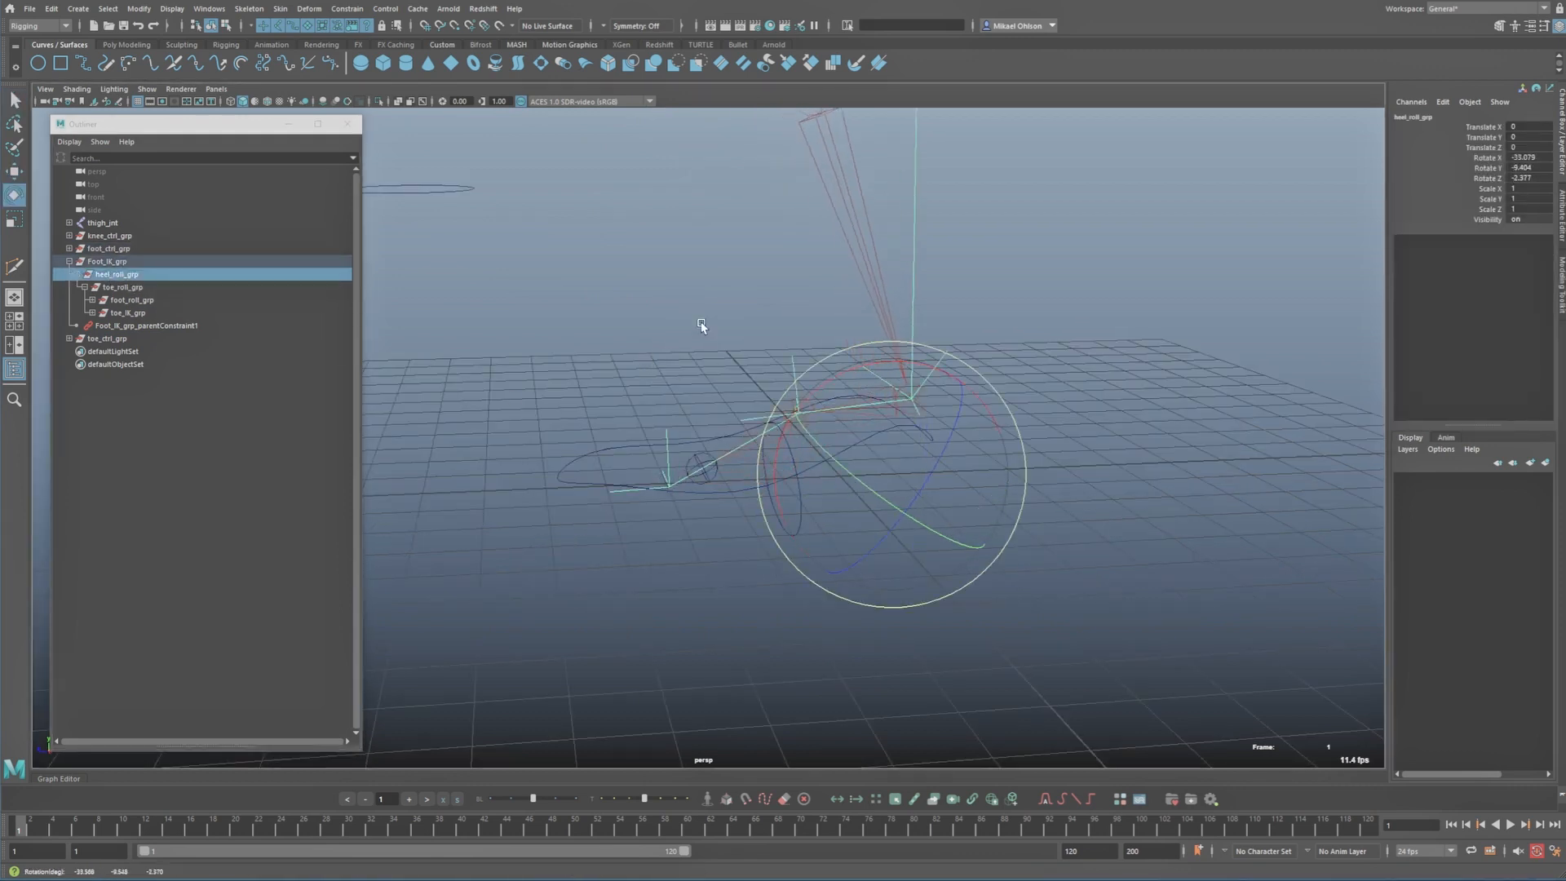
mouse_move(702, 326)
middle_down()
mouse_move(655, 340)
mouse_move(693, 331)
middle_up()
key(ctrl+z)
click(116, 289)
middle_drag(400, 289, 531, 269)
key(ctrl+z)
scroll(671, 375, down, 2)
key(q)
scroll(670, 375, up, 1)
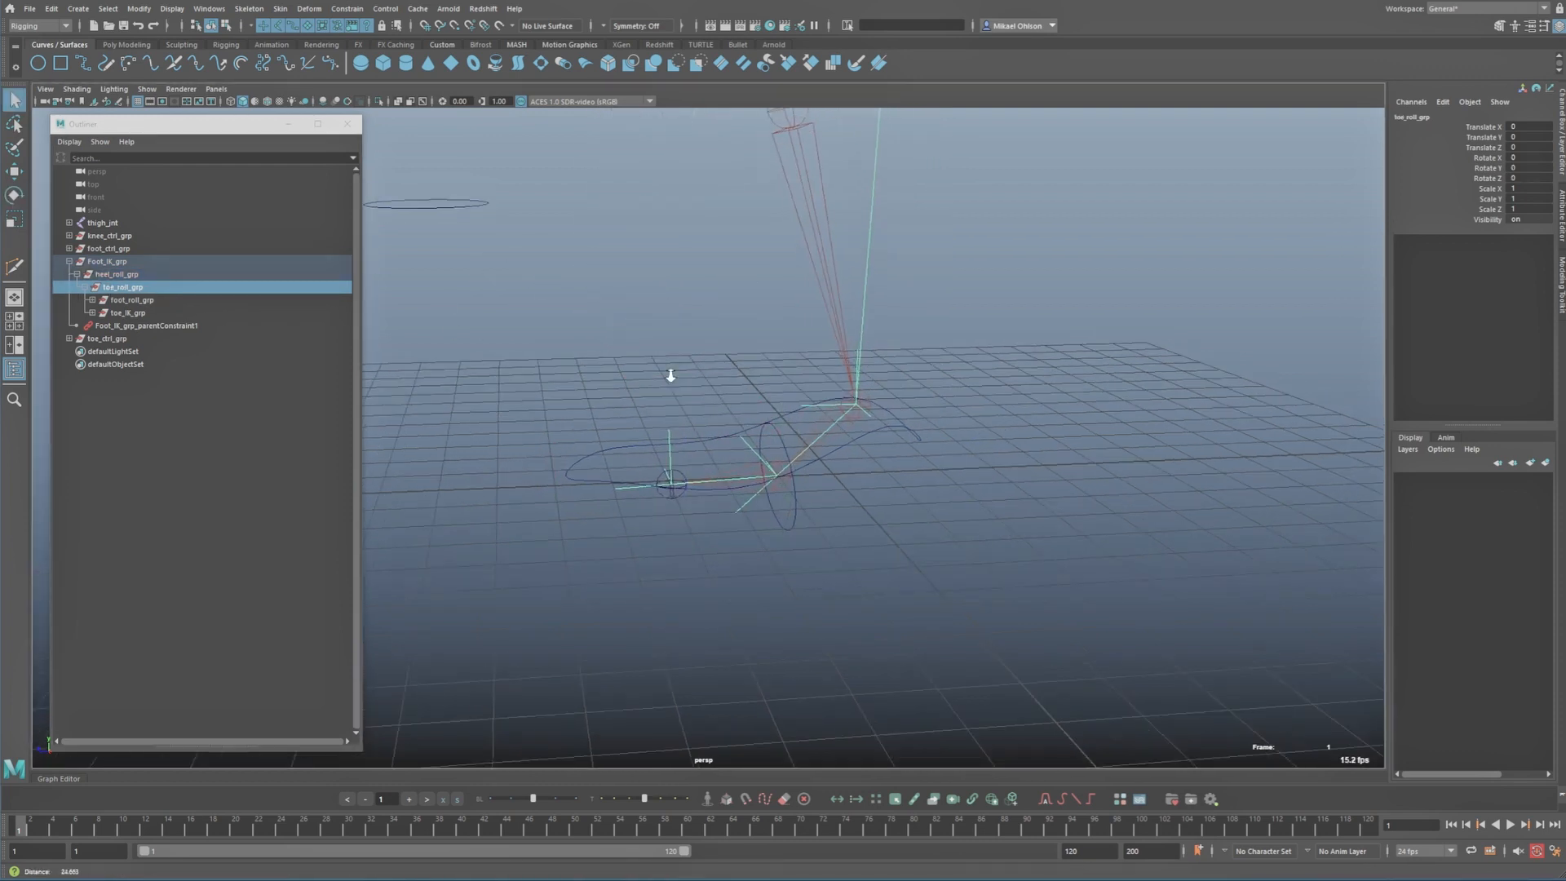
scroll(671, 376, up, 1)
Step: Inspect foot_roll_grp and the toe control's placement around the ball of the foot
click(135, 301)
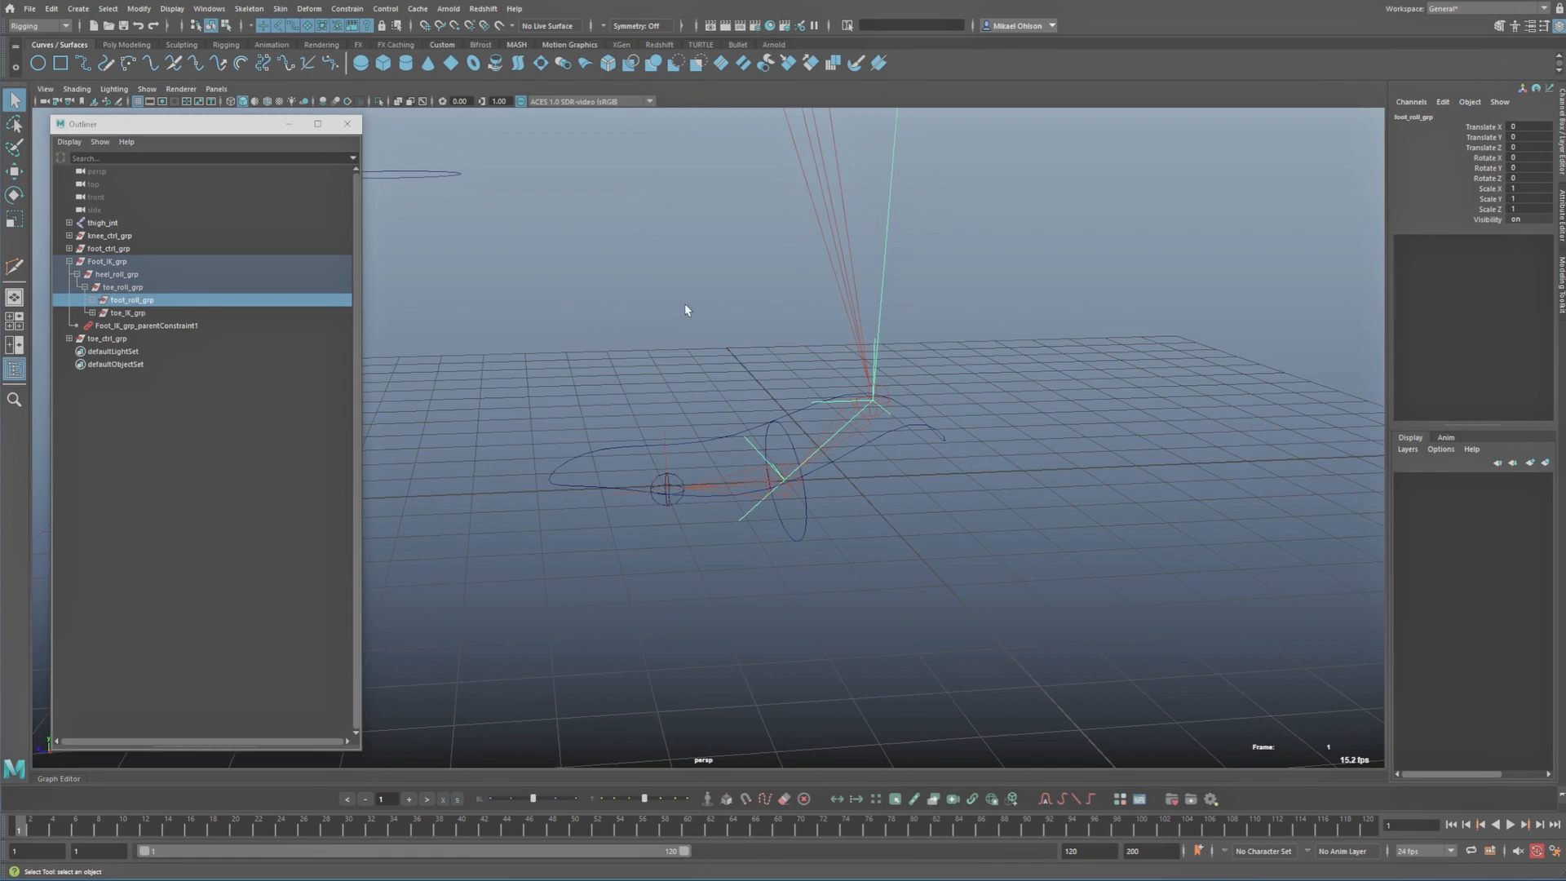
key(e)
key(q)
alt+drag(714, 337, 752, 427)
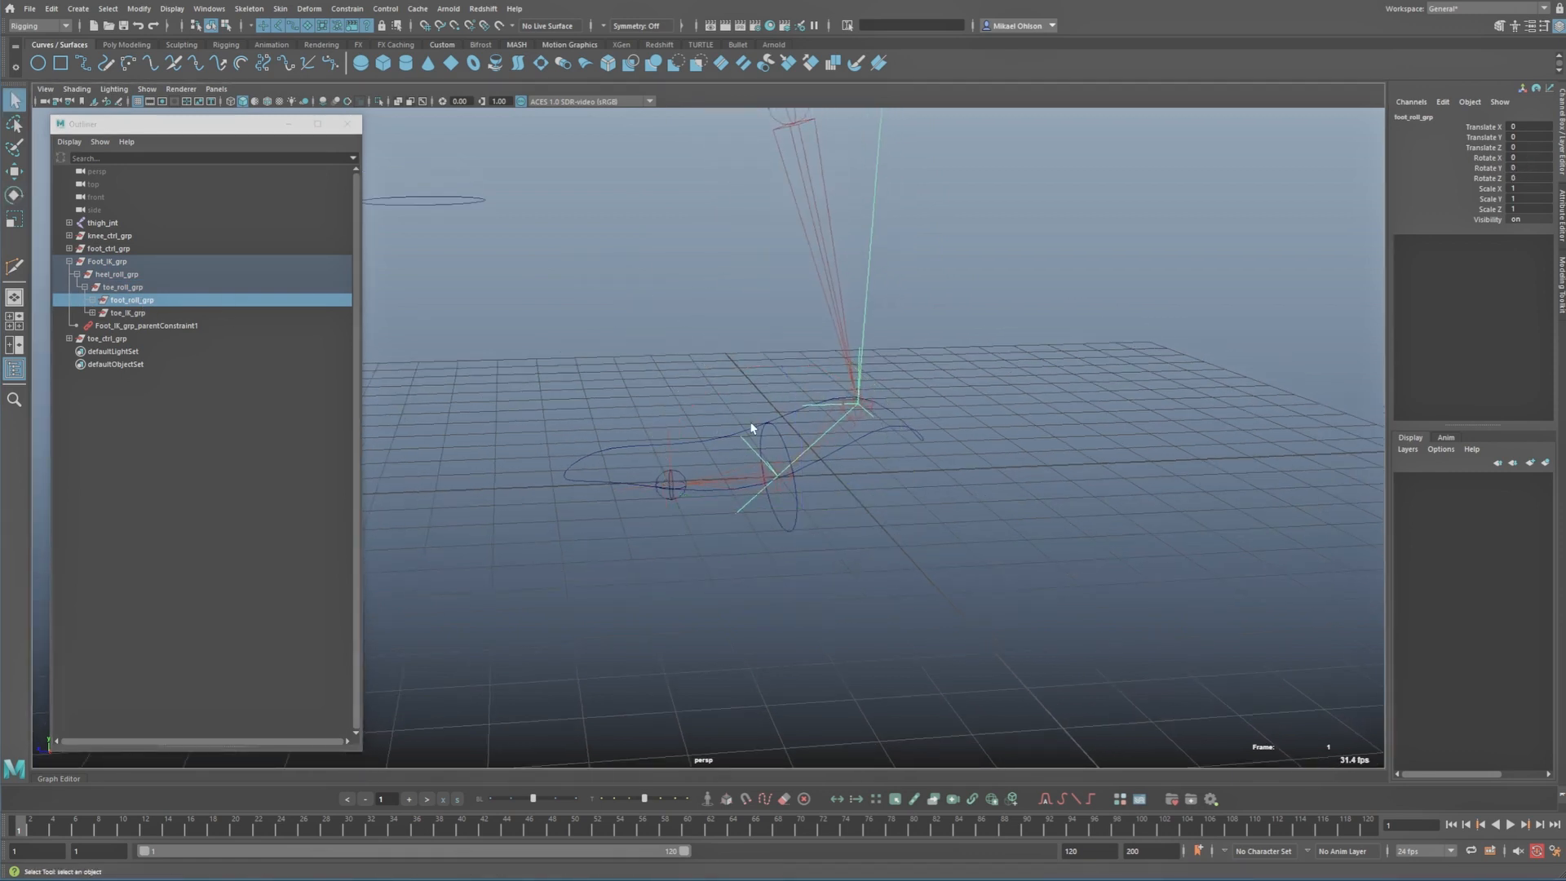
click(775, 442)
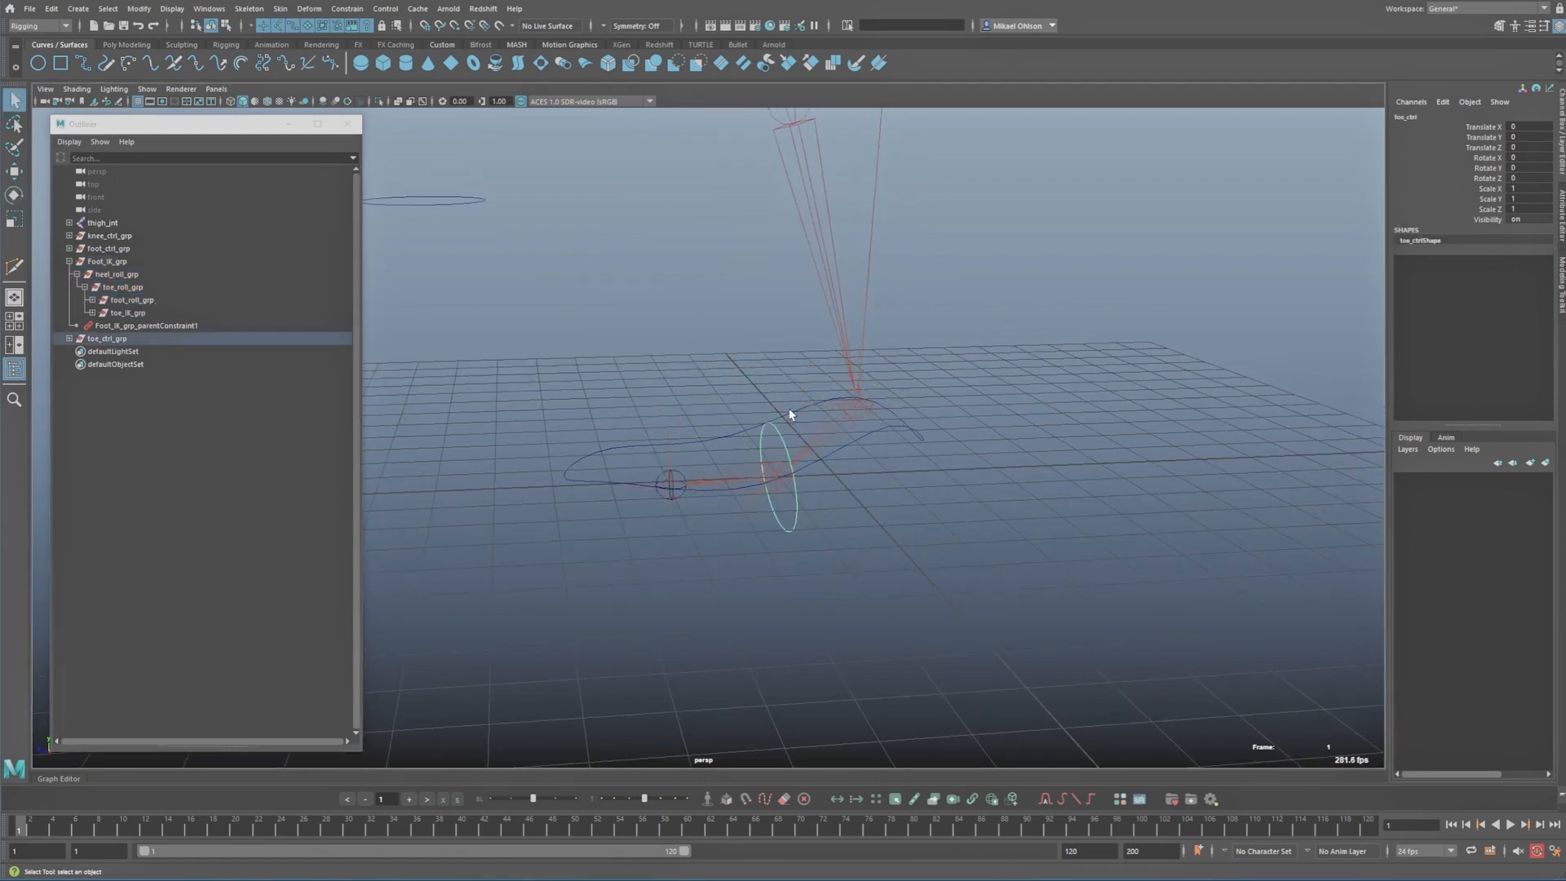
Step: Parent-constrain toe_ctrl_grp to toe_roll_grp
click(117, 290)
alt+right_drag(677, 486, 779, 497)
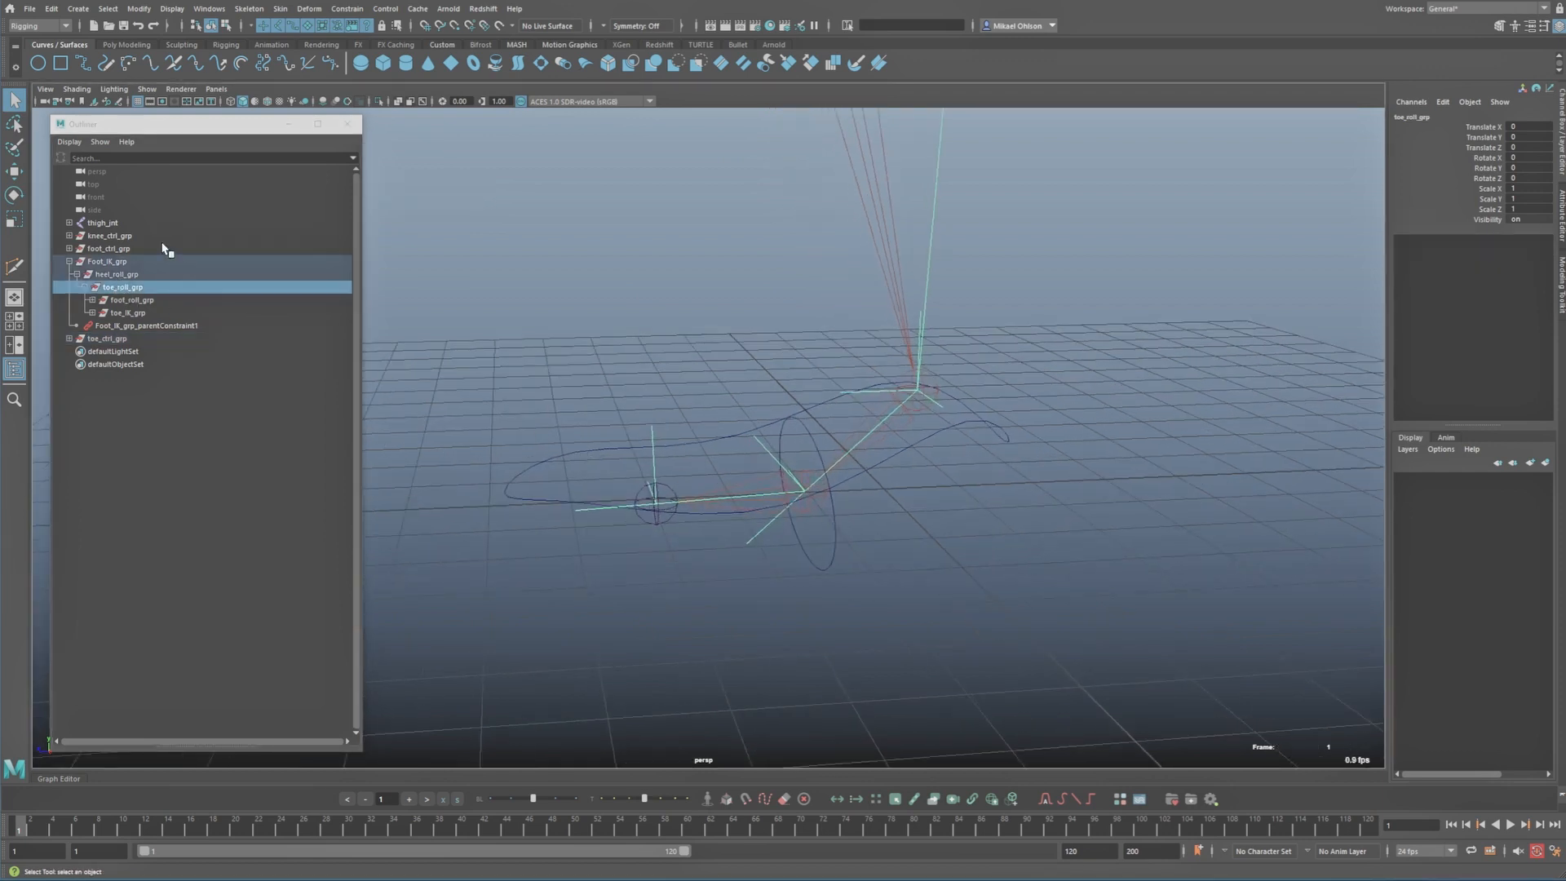
ctrl+click(109, 339)
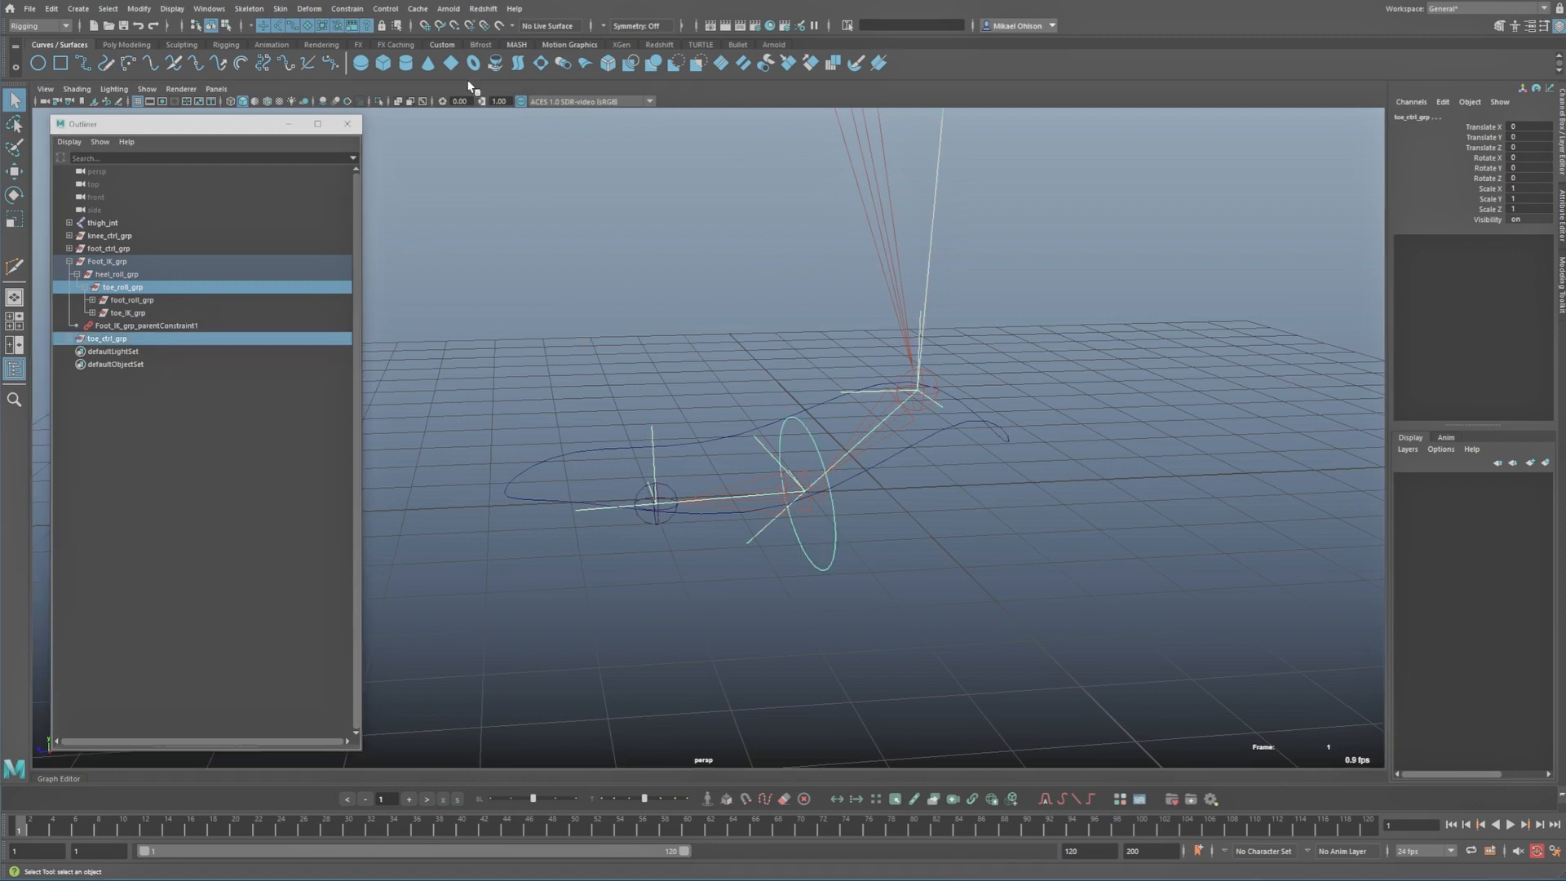
click(346, 8)
click(420, 43)
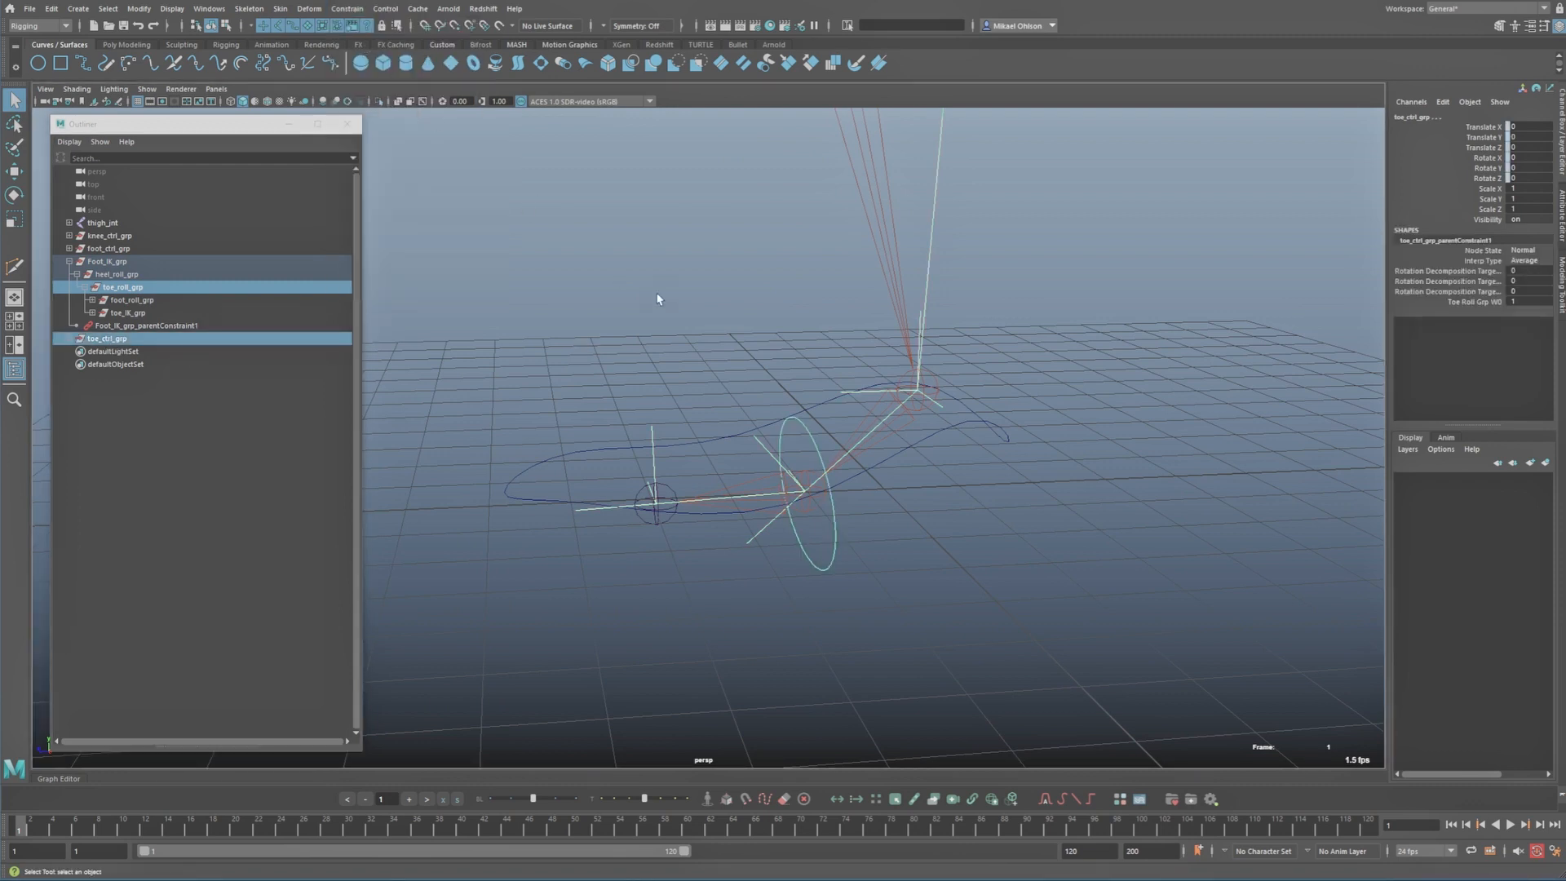
Step: Rotate toe_roll_grp to test that toe_ctrl travels with it, then undo the rotation
click(640, 301)
click(160, 289)
scroll(576, 313, down, 1)
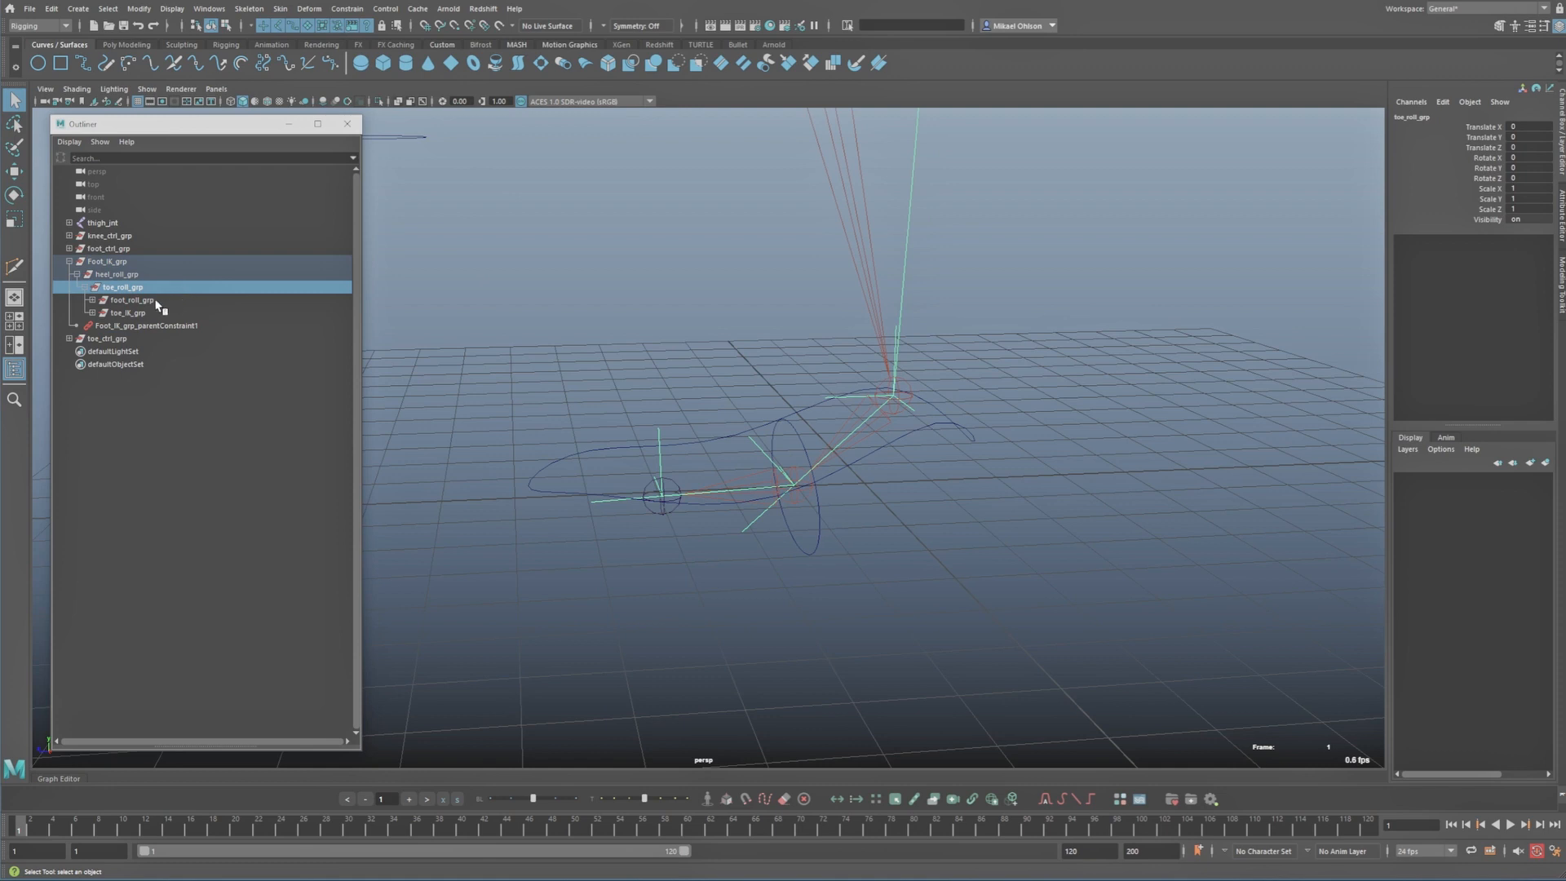
key(e)
middle_drag(787, 301, 699, 308)
key(ctrl+z)
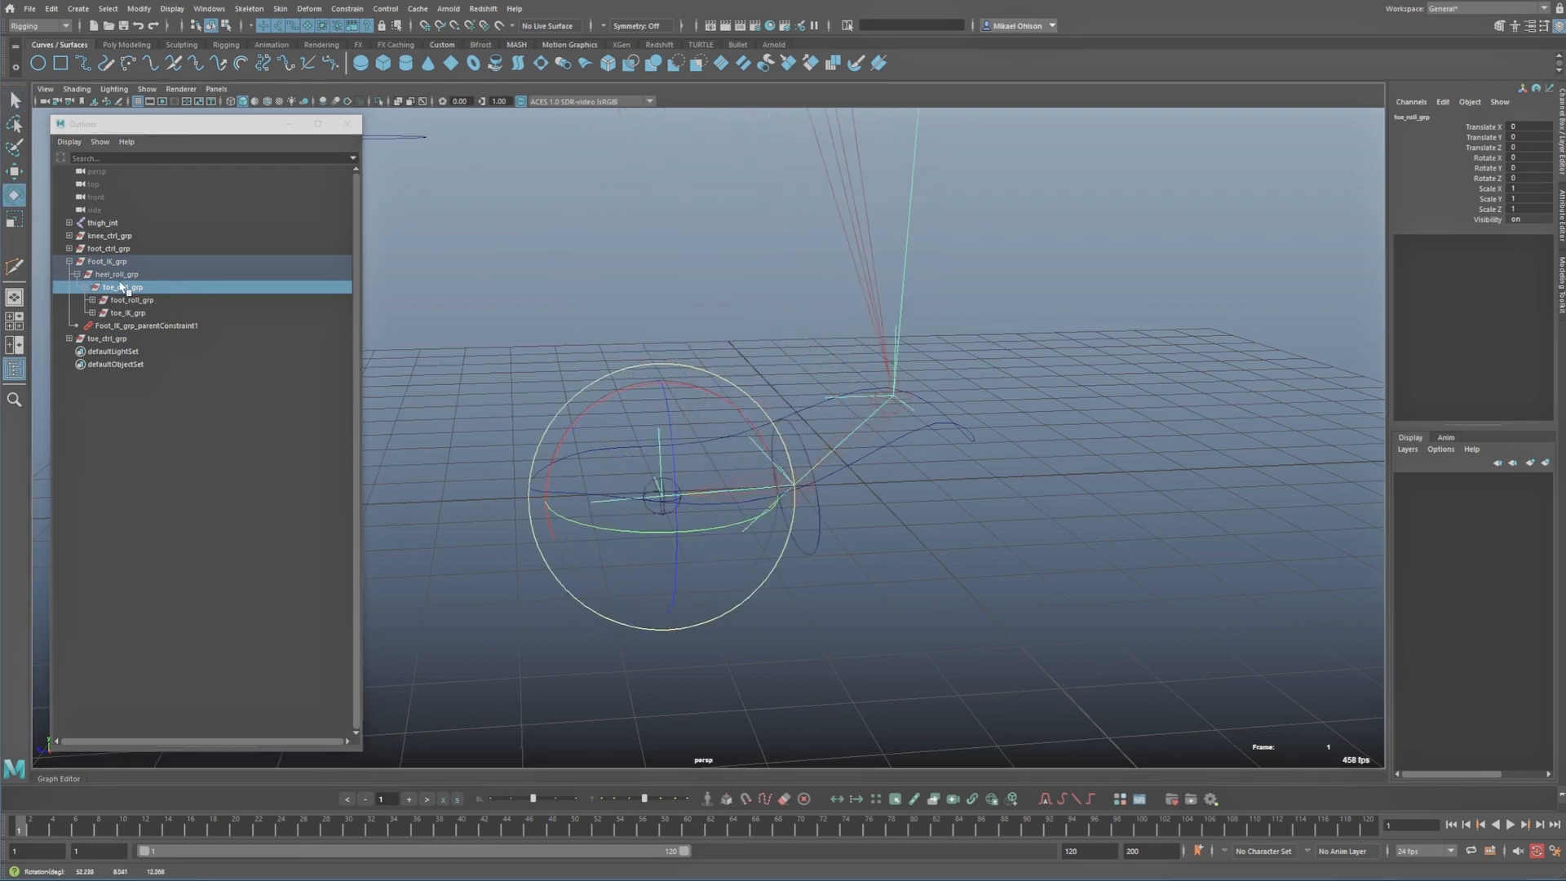
Step: Rotate heel_roll_grp to test the toe control's constraint, then undo the rotation and clear the selection
click(122, 276)
mouse_move(693, 252)
middle_down()
mouse_move(618, 222)
mouse_move(692, 238)
mouse_move(580, 230)
mouse_move(665, 248)
middle_up()
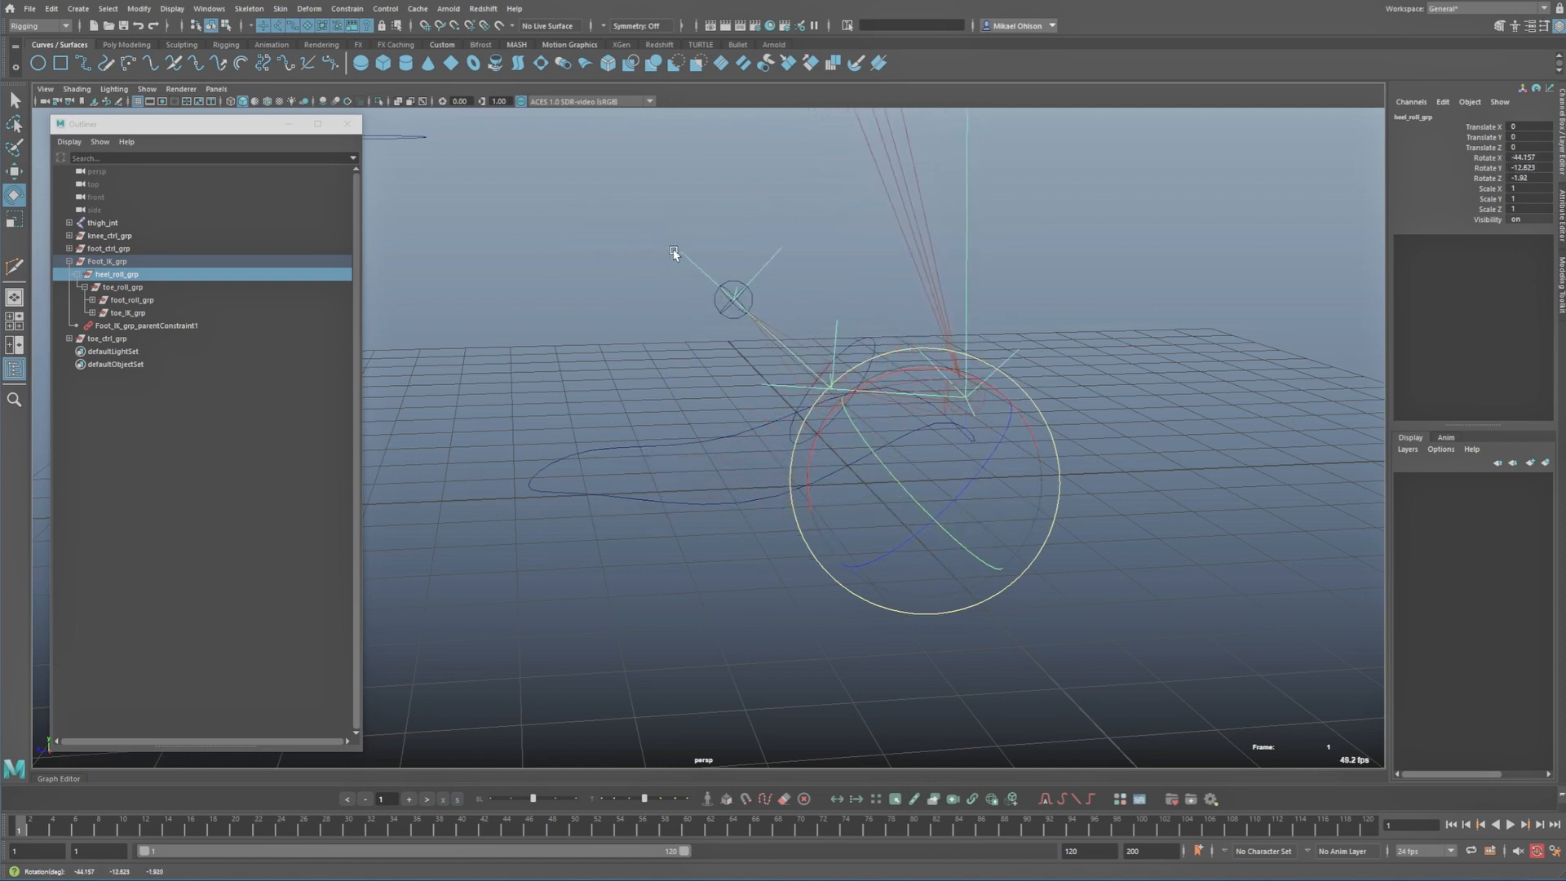
key(ctrl+z)
alt+drag(640, 280, 596, 286)
key(q)
click(909, 534)
alt+drag(909, 534, 866, 522)
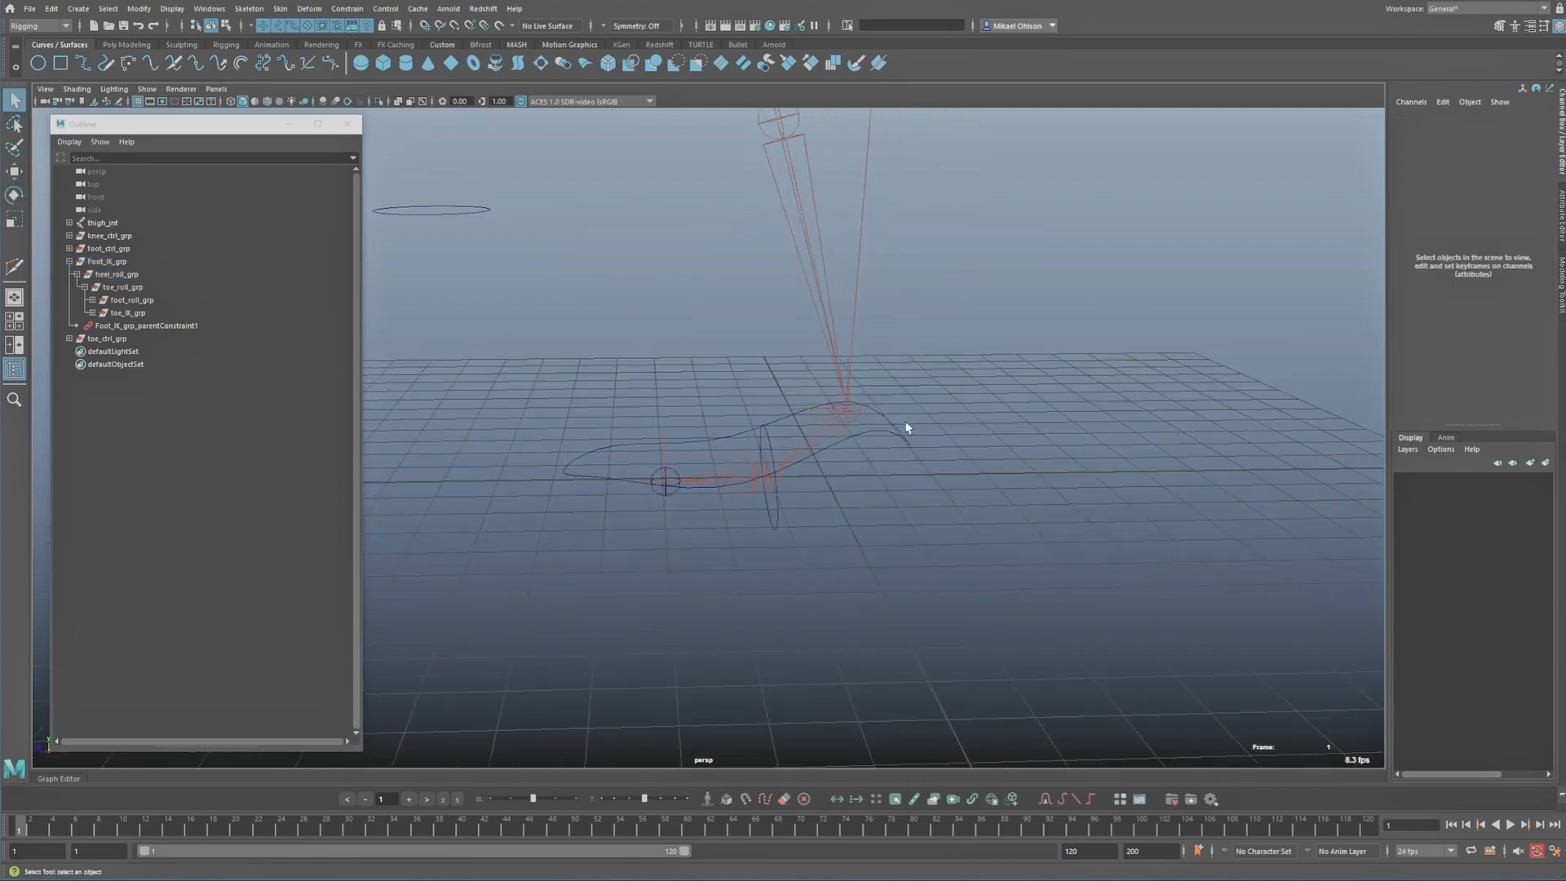
Step: Test-rotate foot_ctrl to check how the whole foot and toe control respond, then restore its pose
click(906, 430)
alt+drag(907, 449, 805, 263)
key(w)
key(e)
drag(719, 221, 816, 245)
alt+drag(824, 261, 865, 314)
key(ctrl+z)
key(ctrl+z)
key(q)
Step: Add a keyable float attribute named Toe Roll to foot_ctrl, with minimum 0, maximum 50 and default 0
click(961, 532)
alt+drag(961, 532, 762, 475)
click(706, 423)
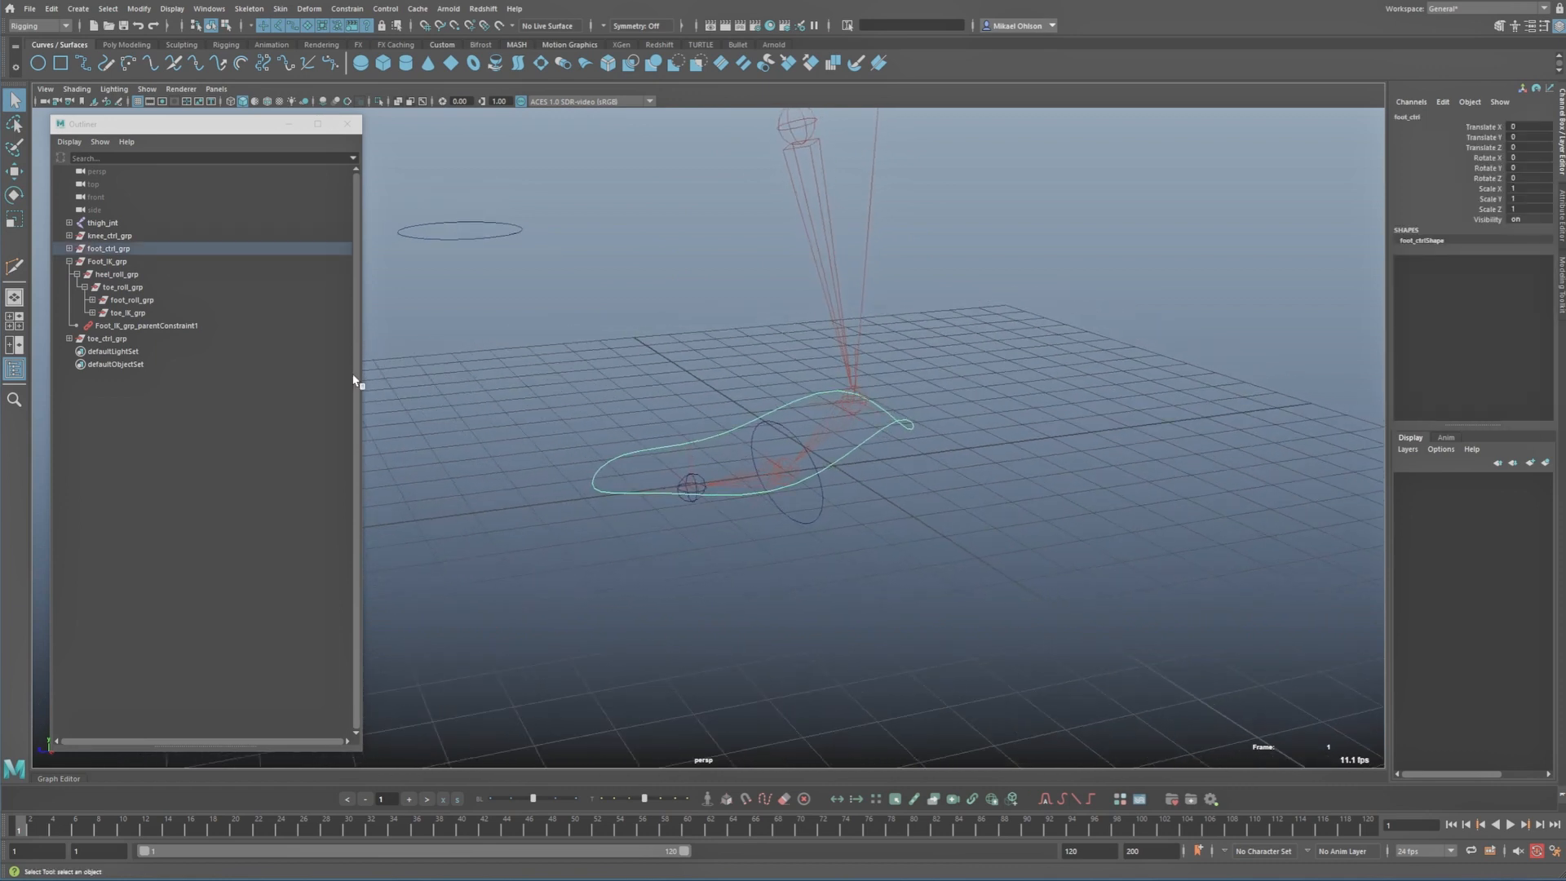
alt+drag(908, 478, 587, 377)
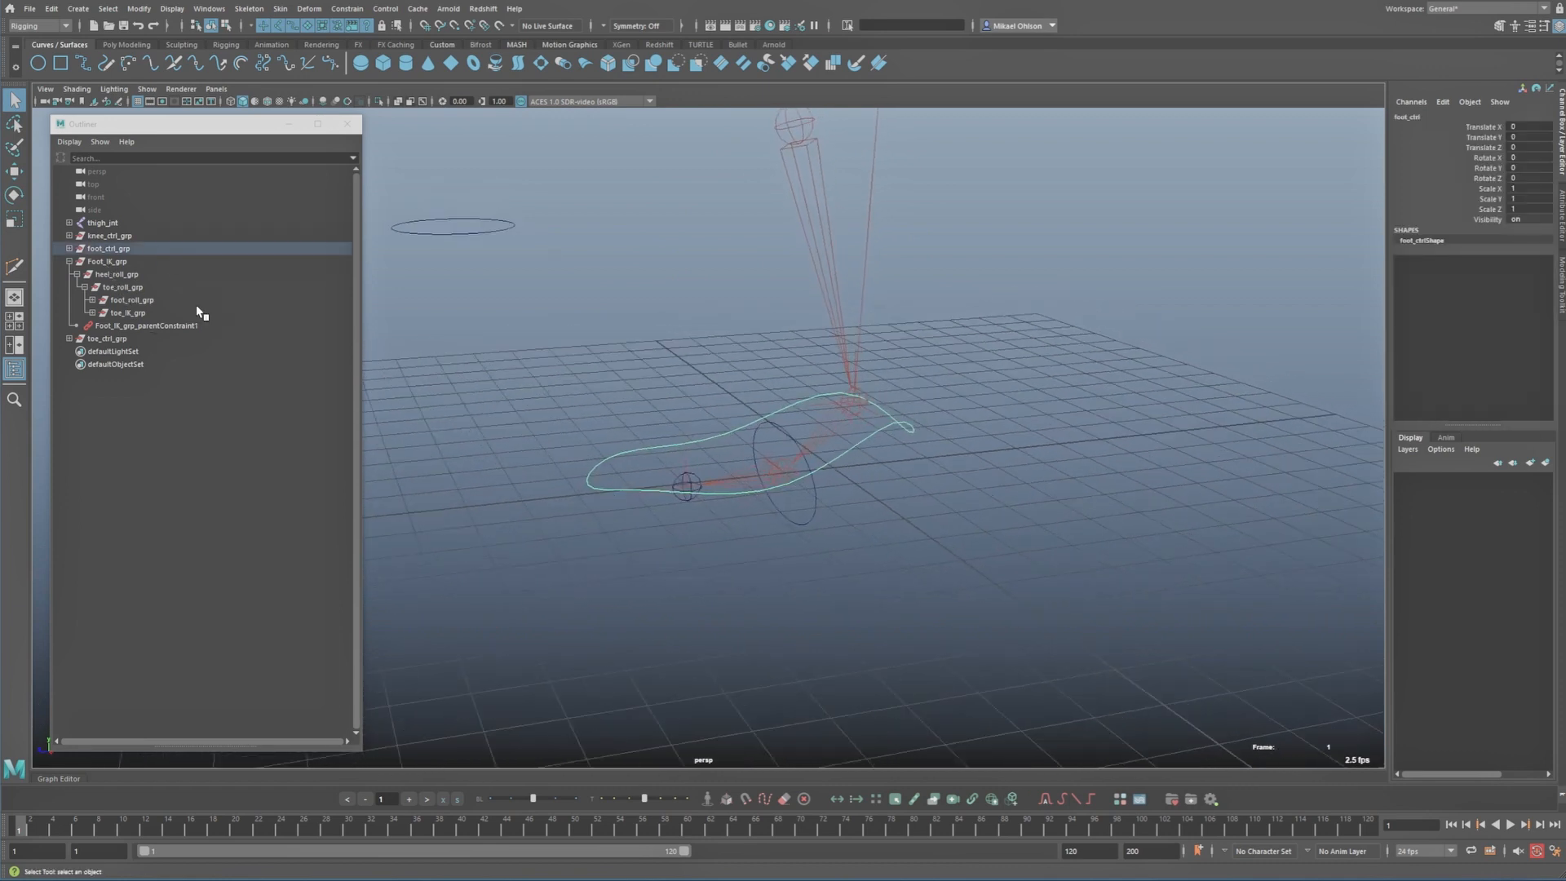
alt+drag(904, 521, 719, 444)
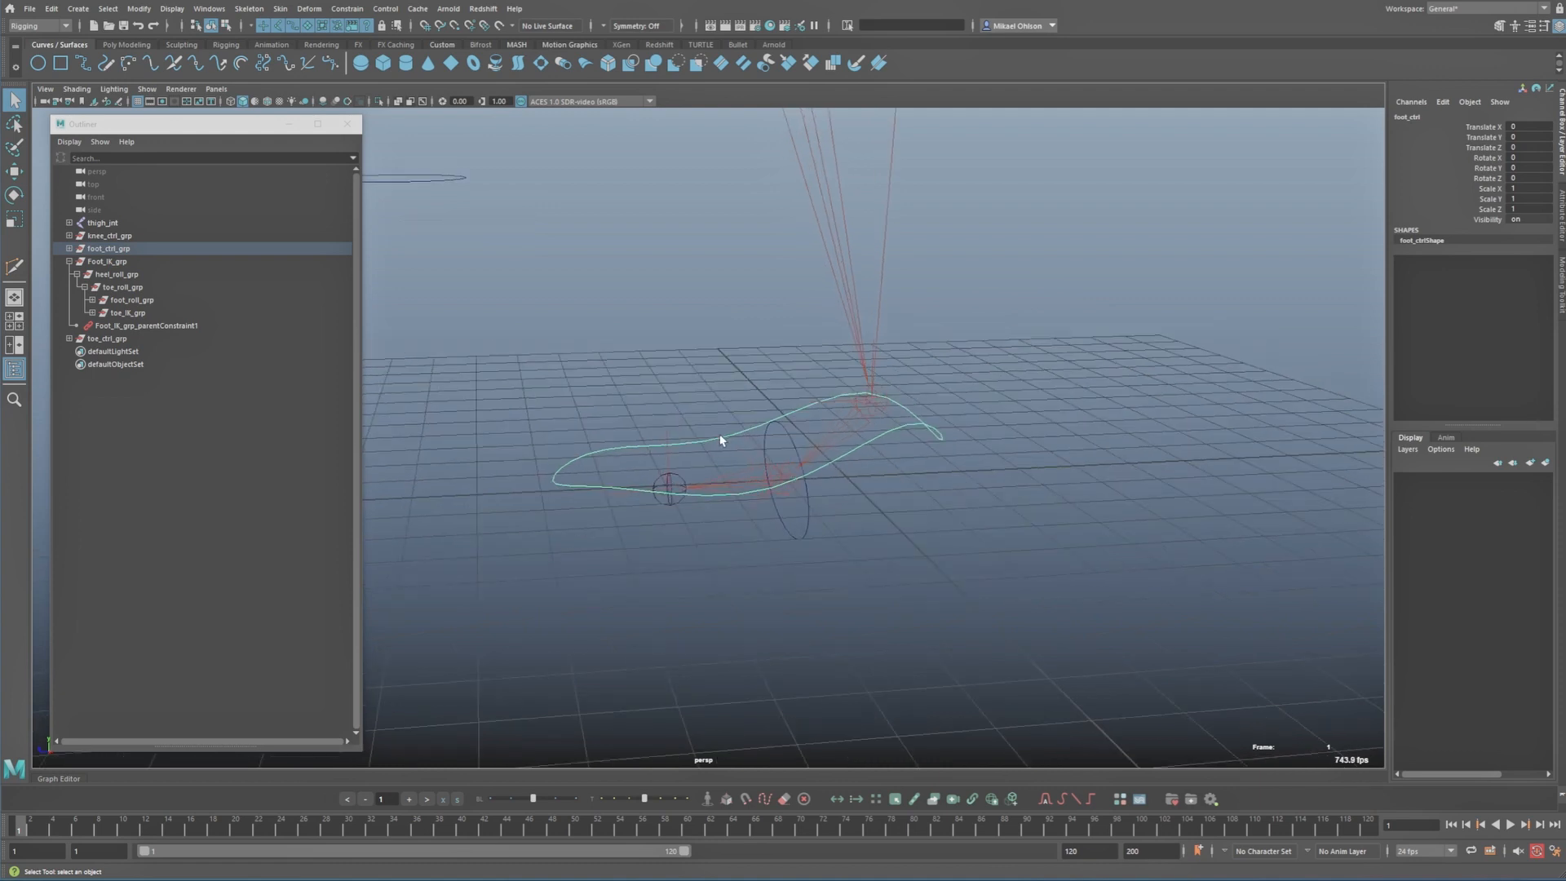
click(1439, 102)
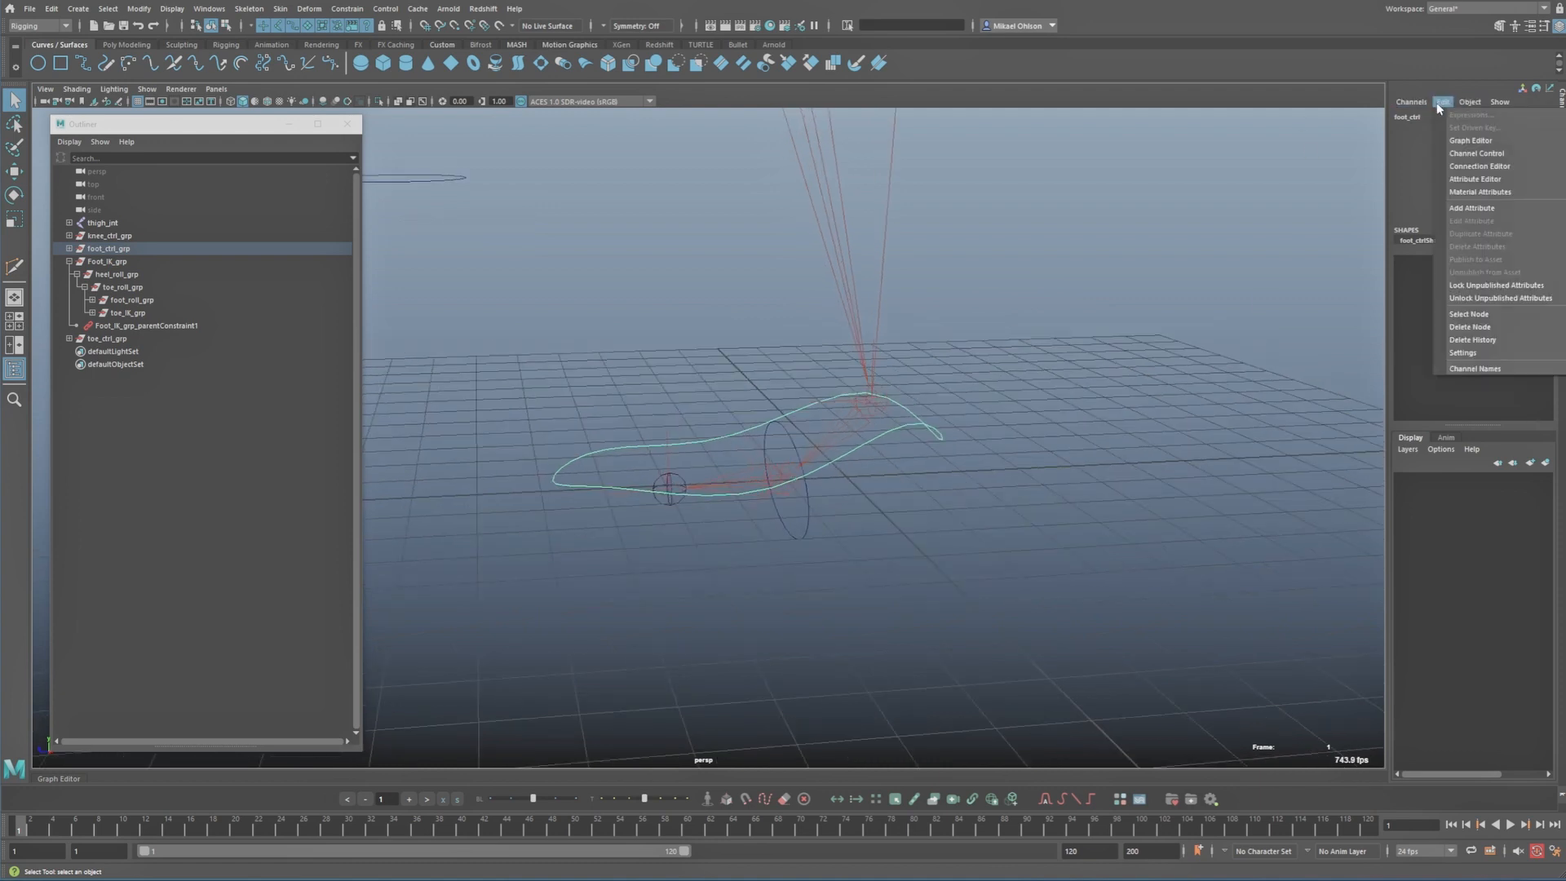
click(1474, 209)
drag(1267, 141, 1127, 157)
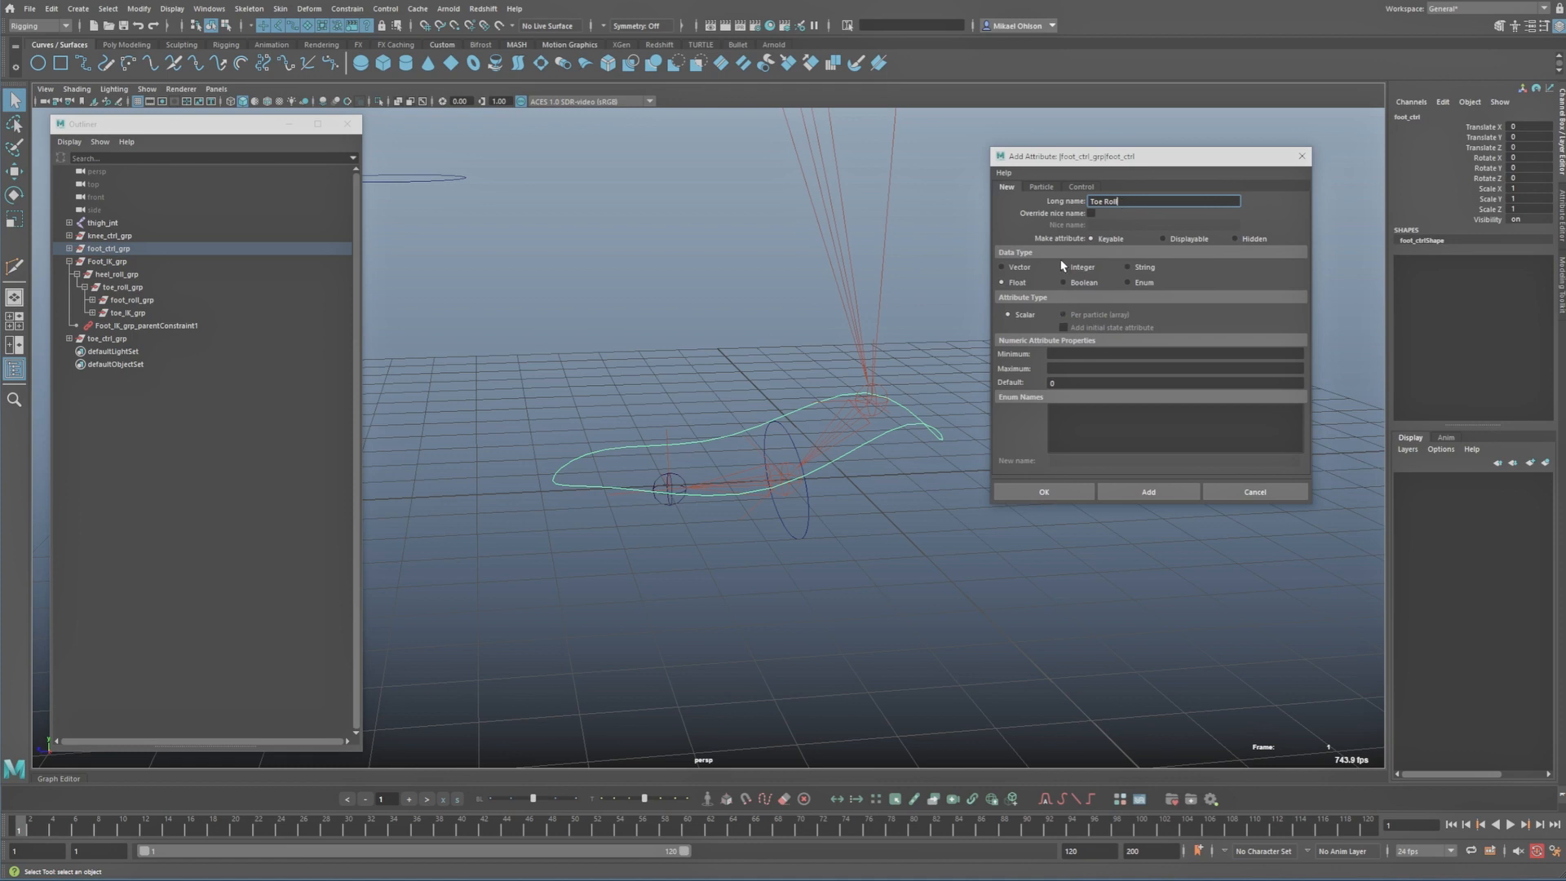
click(1074, 356)
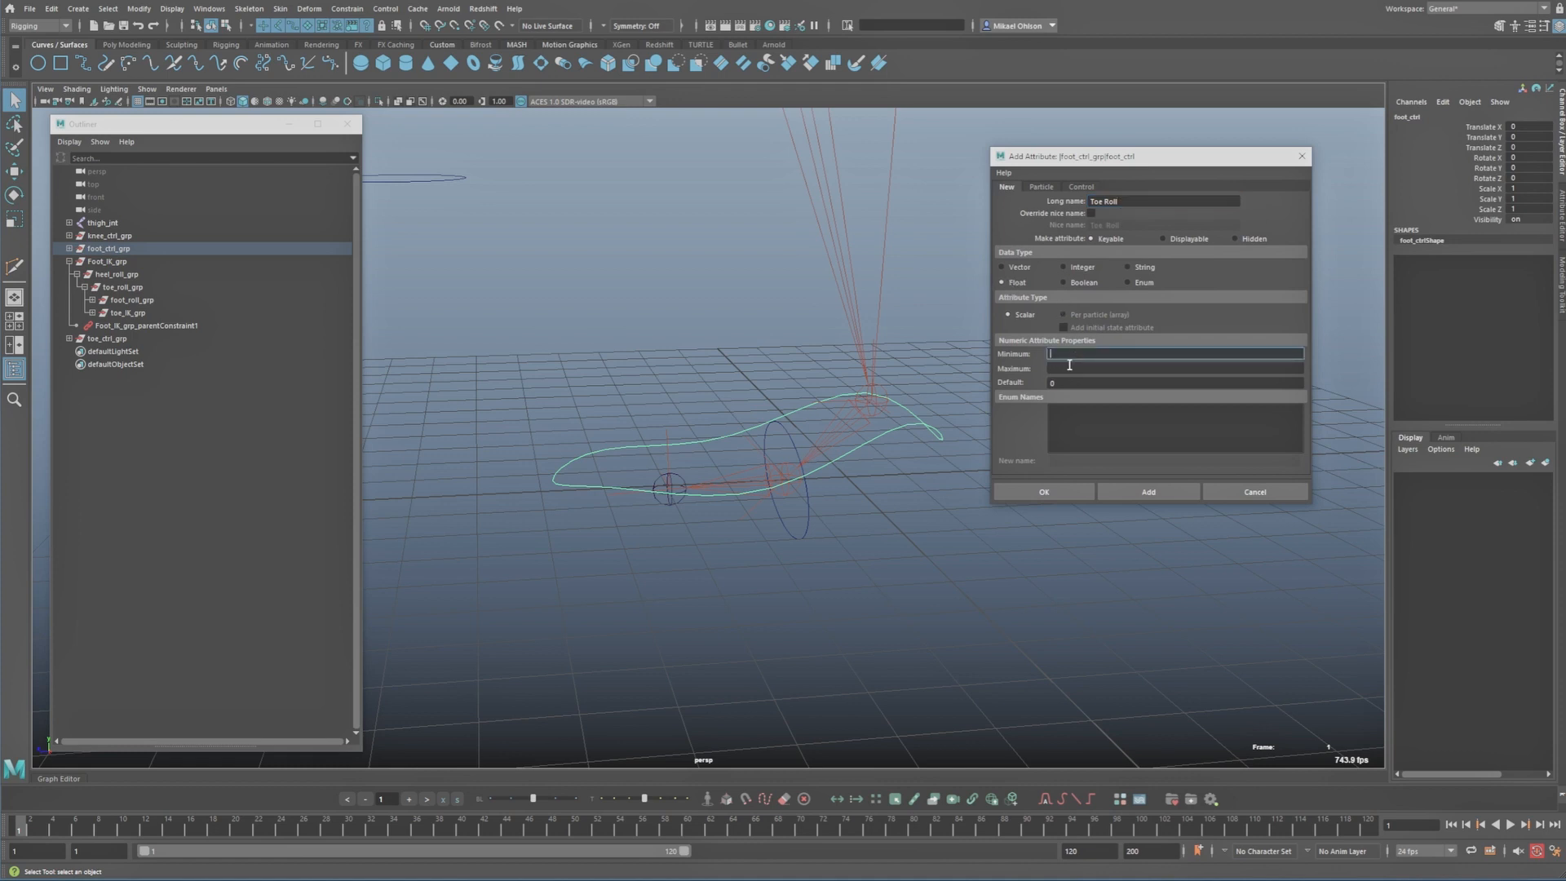
click(1079, 367)
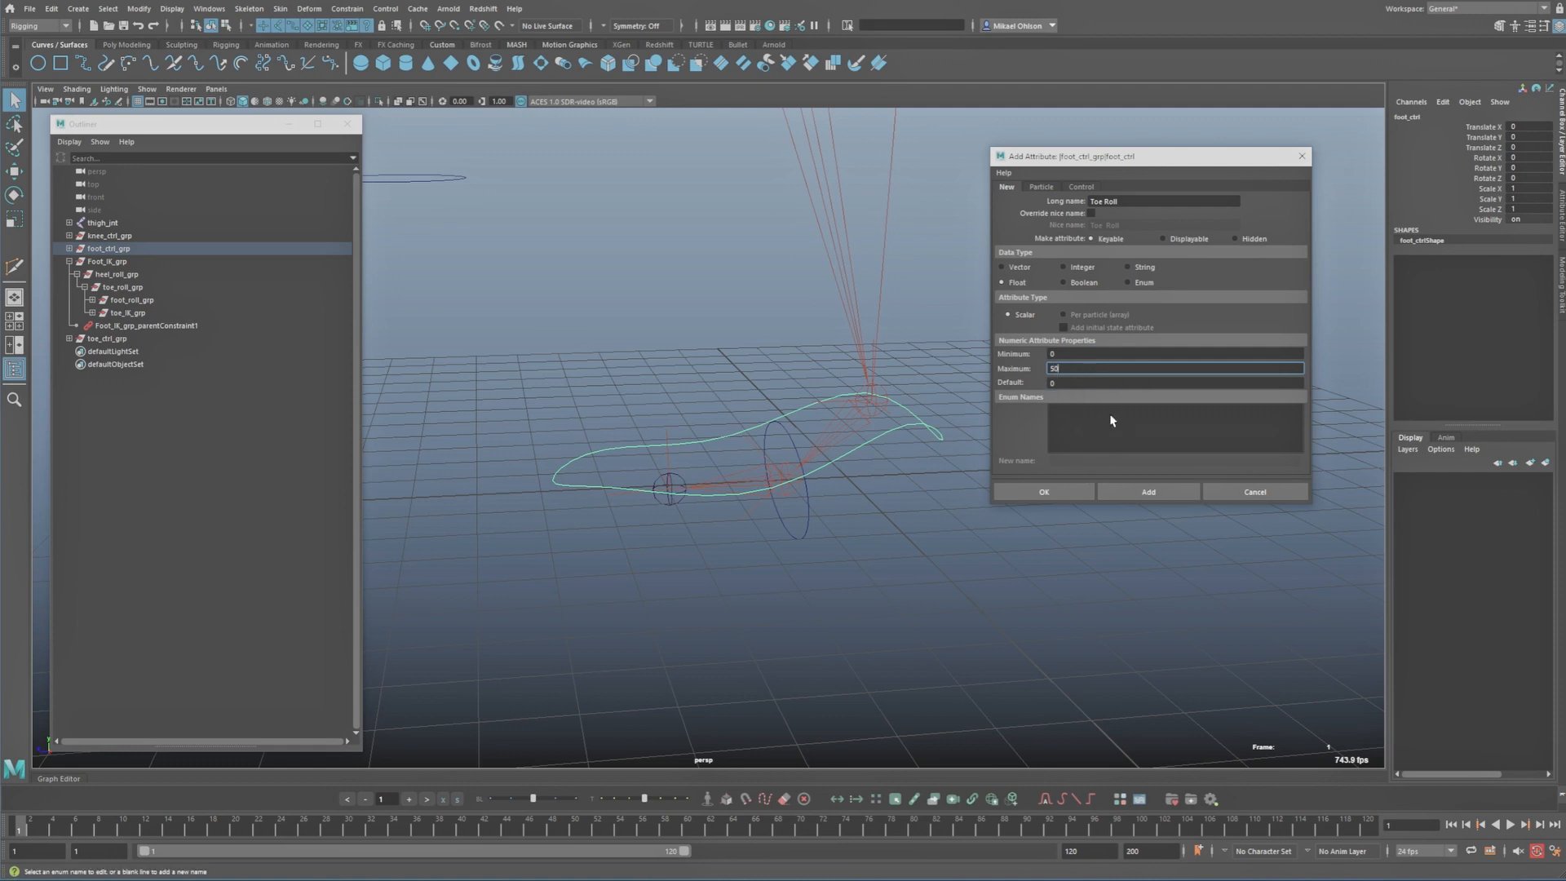
click(1048, 492)
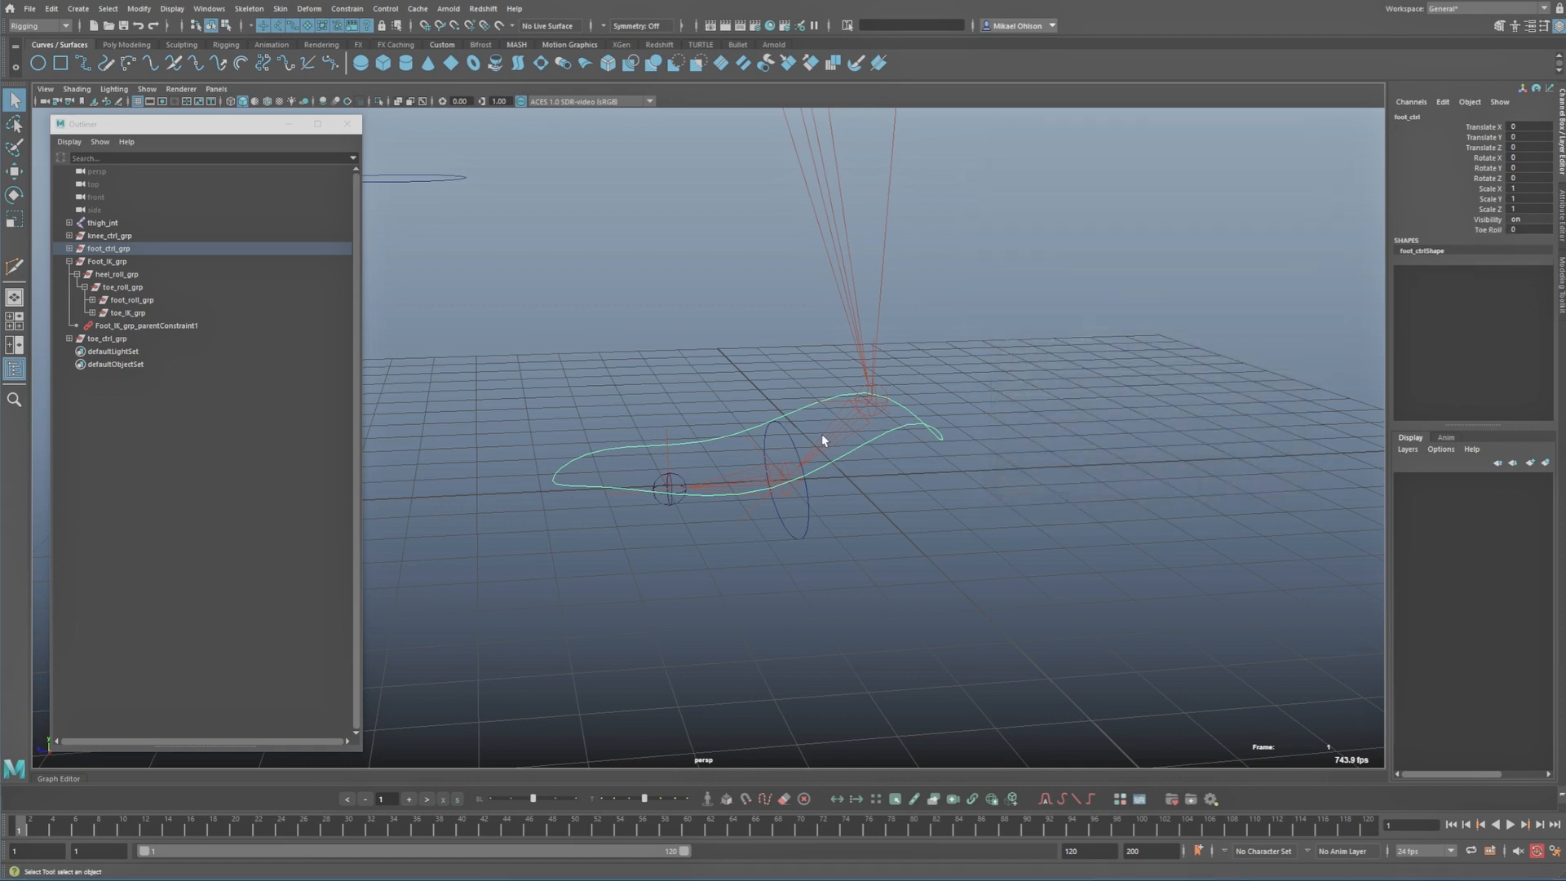
Step: Open the Set Driven Key editor for foot_ctrl's Toe Roll attribute and move it beside the foot
alt+drag(784, 445, 905, 497)
click(1488, 230)
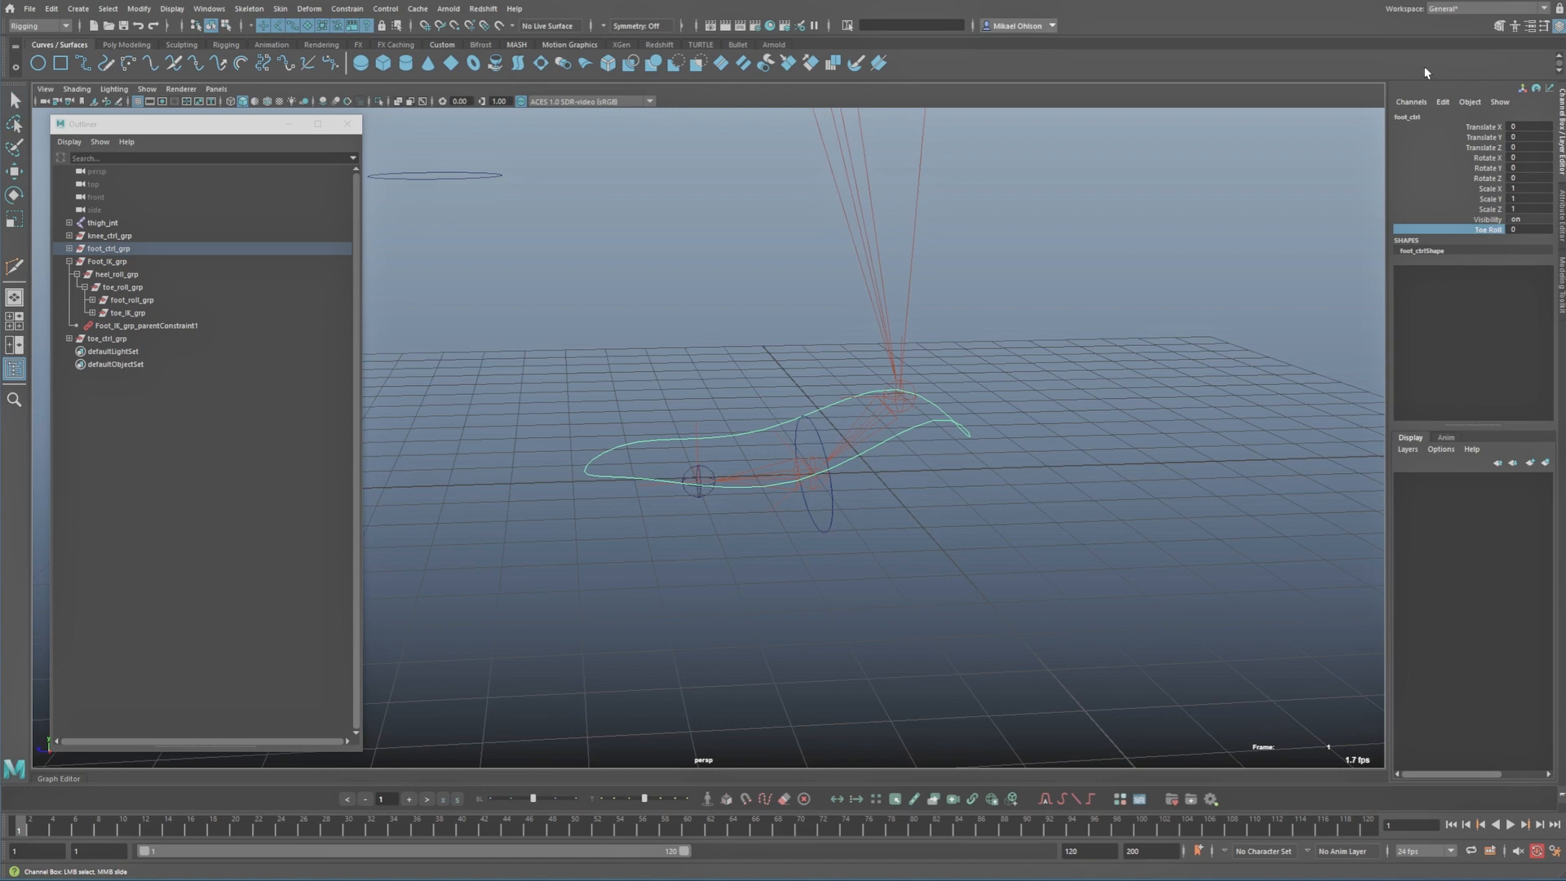
click(1445, 101)
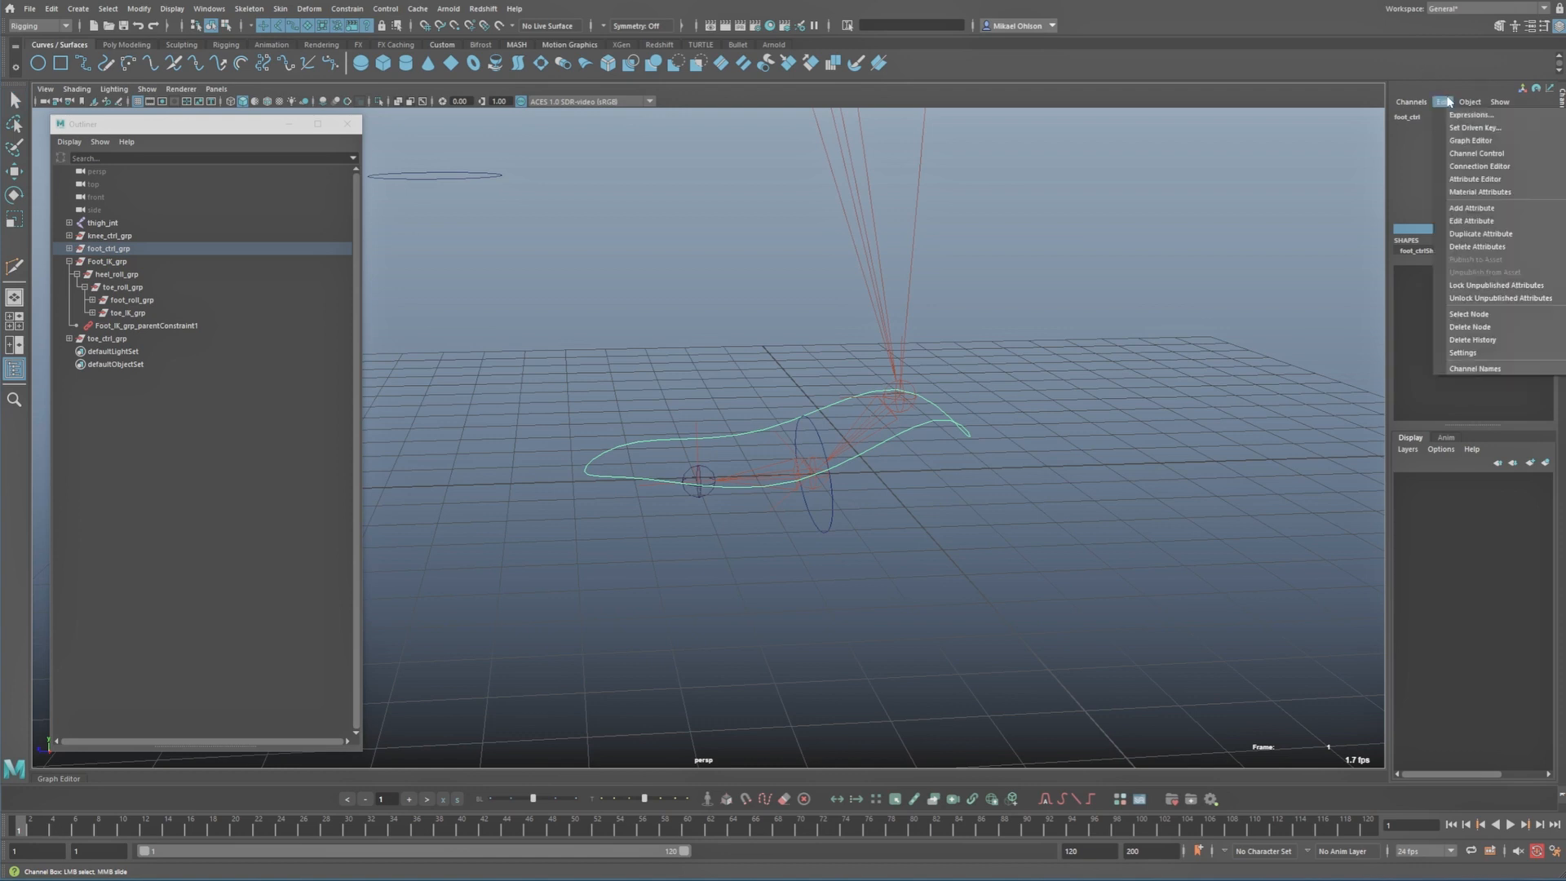
click(1470, 134)
drag(1338, 182, 1087, 158)
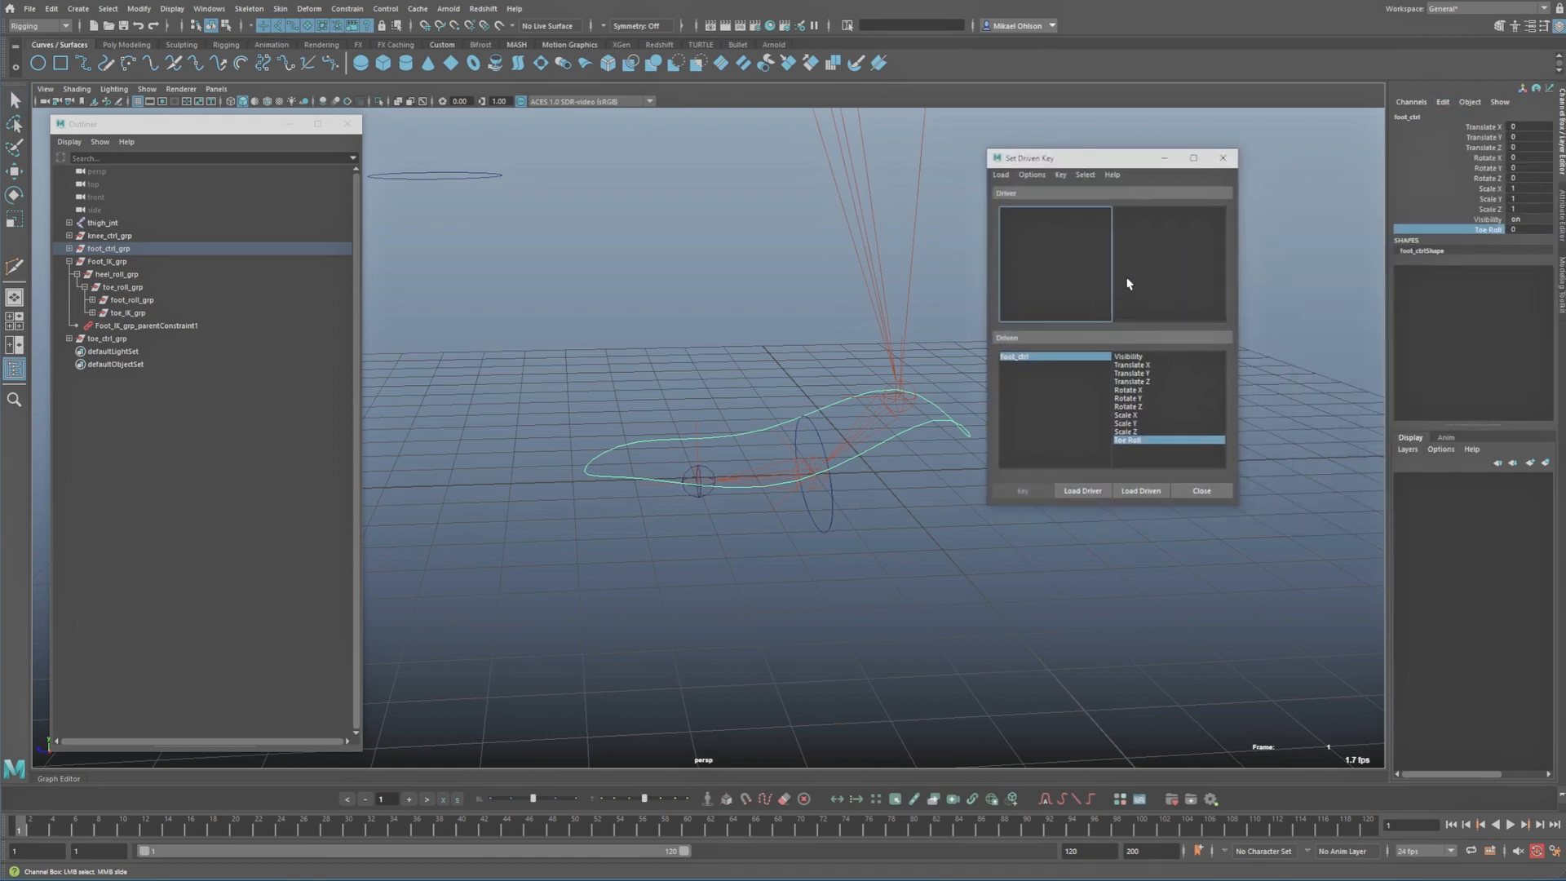
Step: Load foot_ctrl as the driver with its Toe Roll attribute chosen, and load toe_roll_grp as the driven object
click(1084, 491)
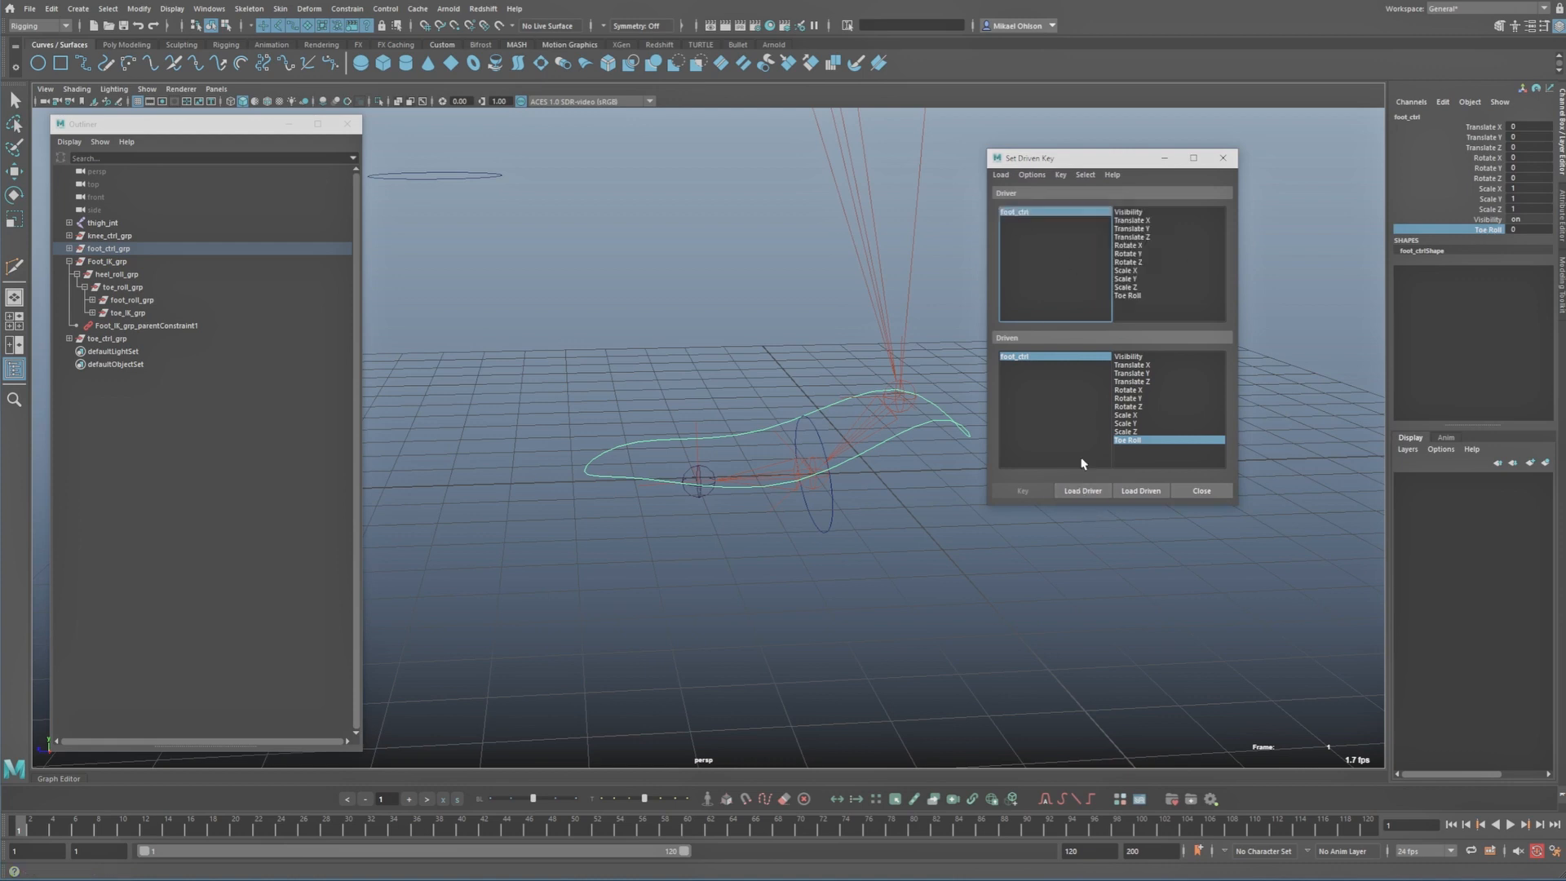
click(1129, 295)
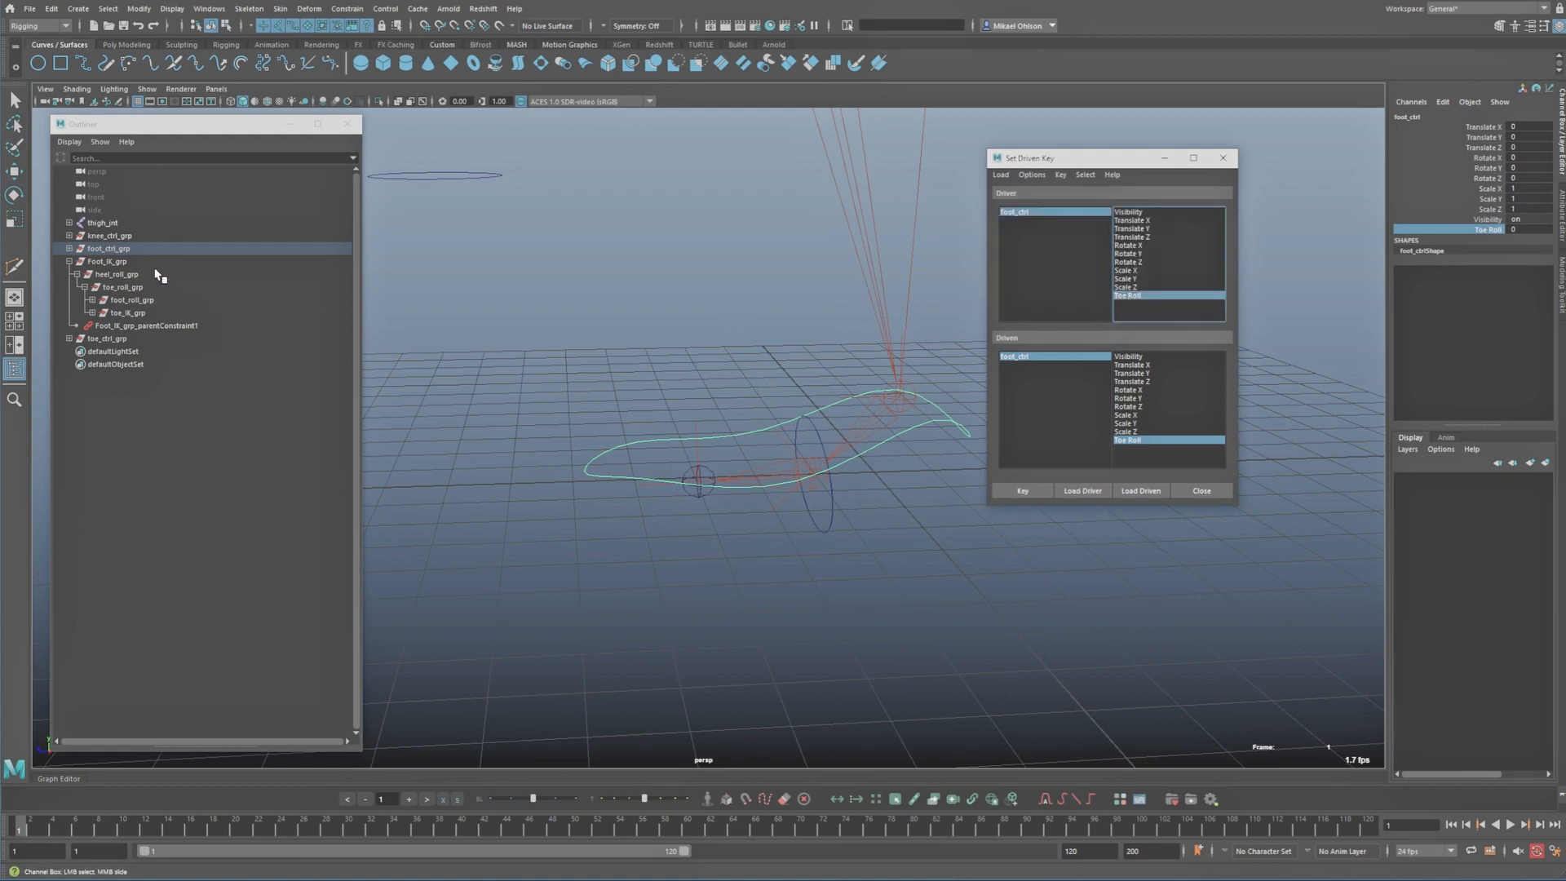
click(122, 287)
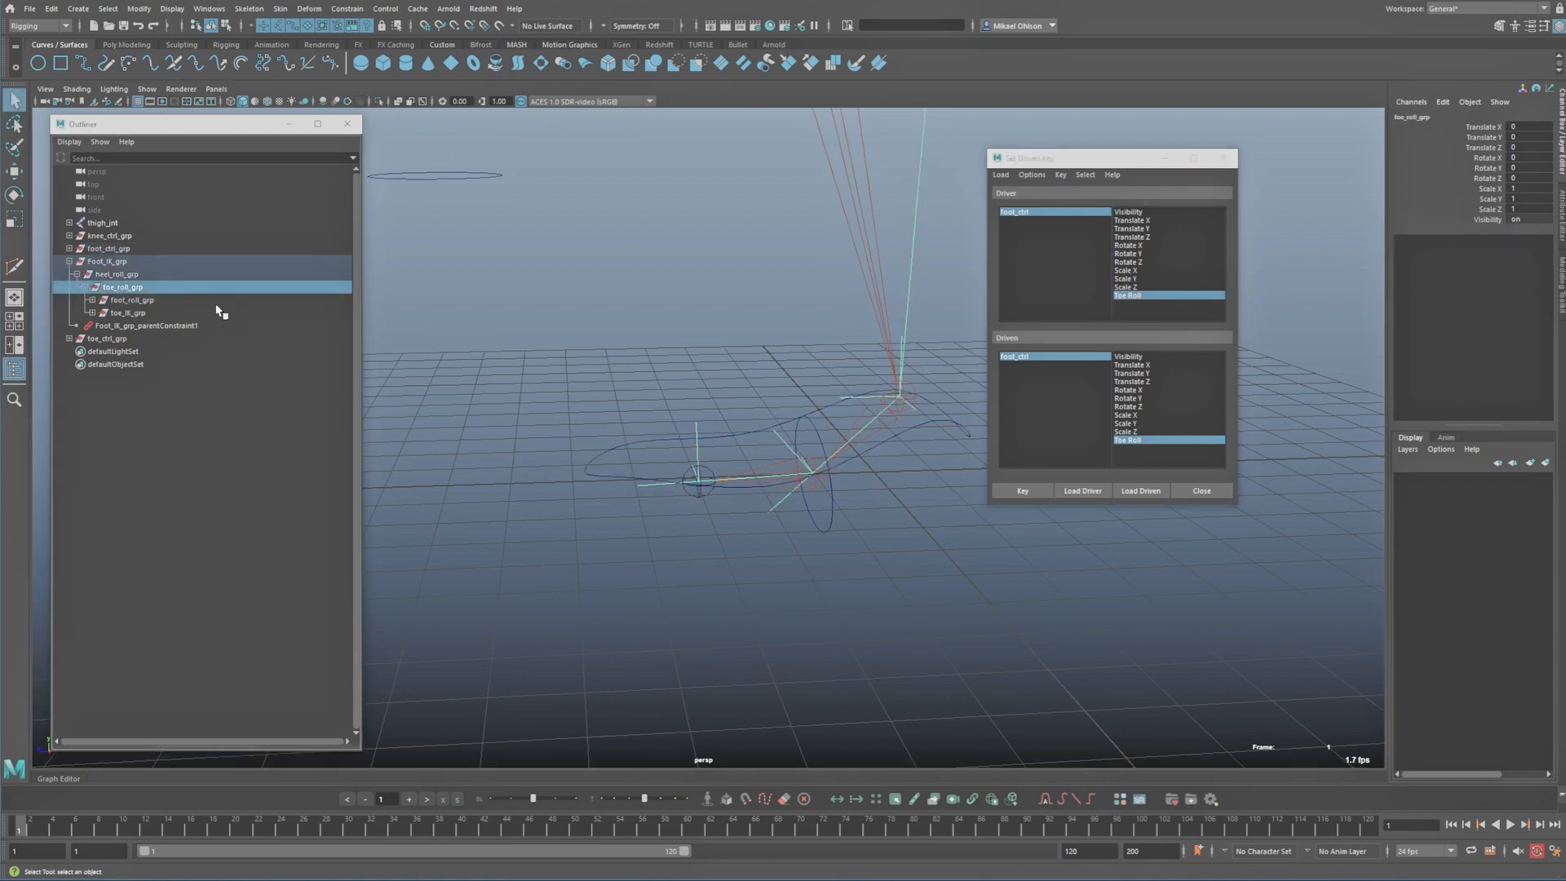
click(1140, 490)
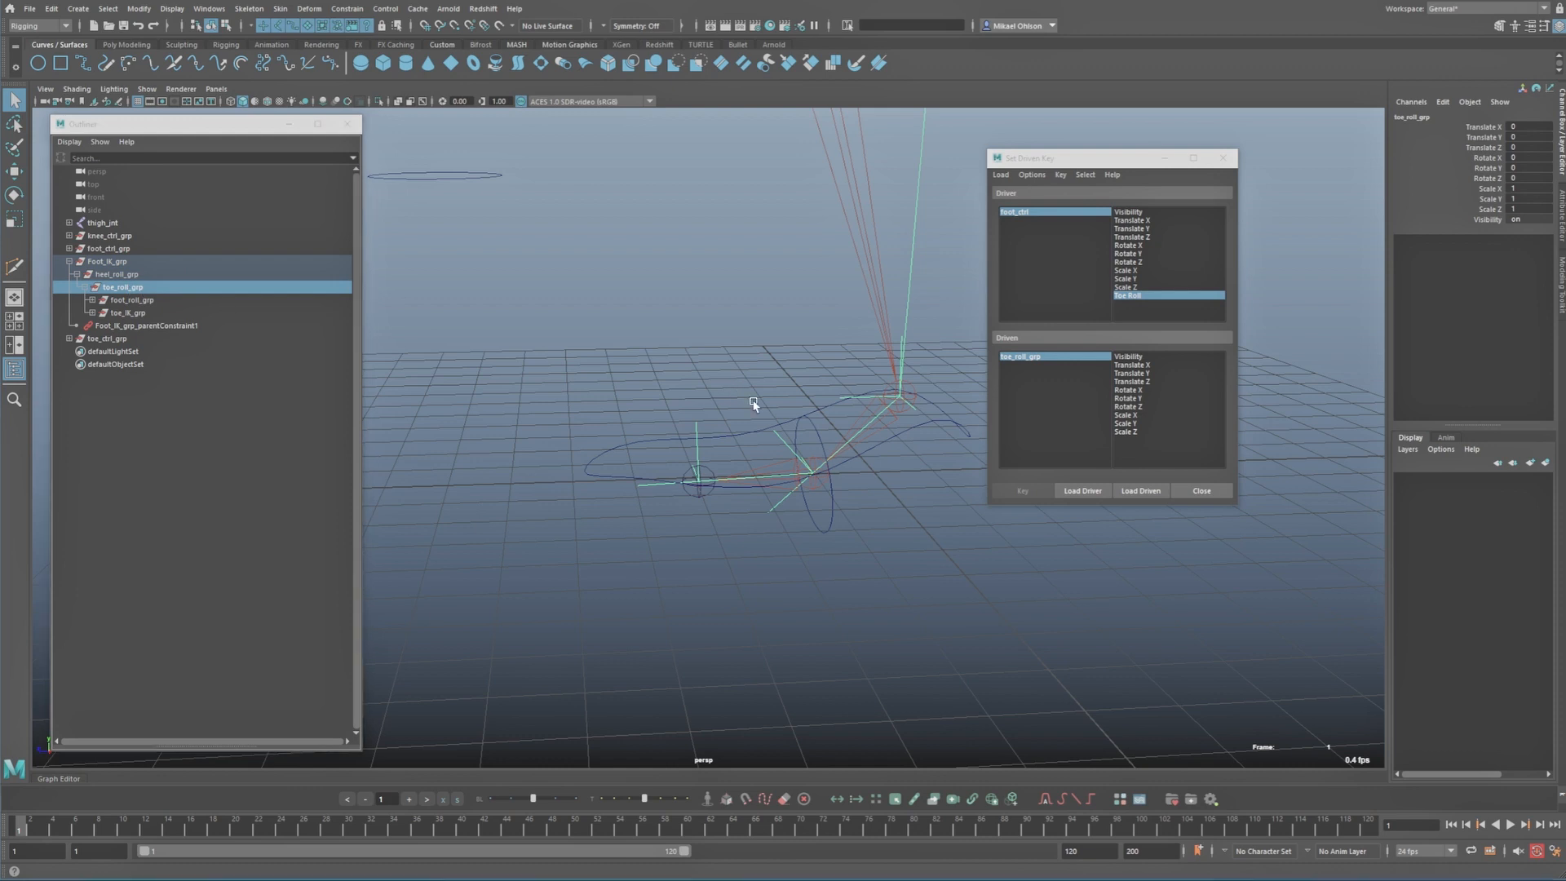
Step: Test-rotate toe_roll_grp to find which axis rolls the foot over the toe, and undo the rotation
key(e)
alt+drag(680, 442, 710, 448)
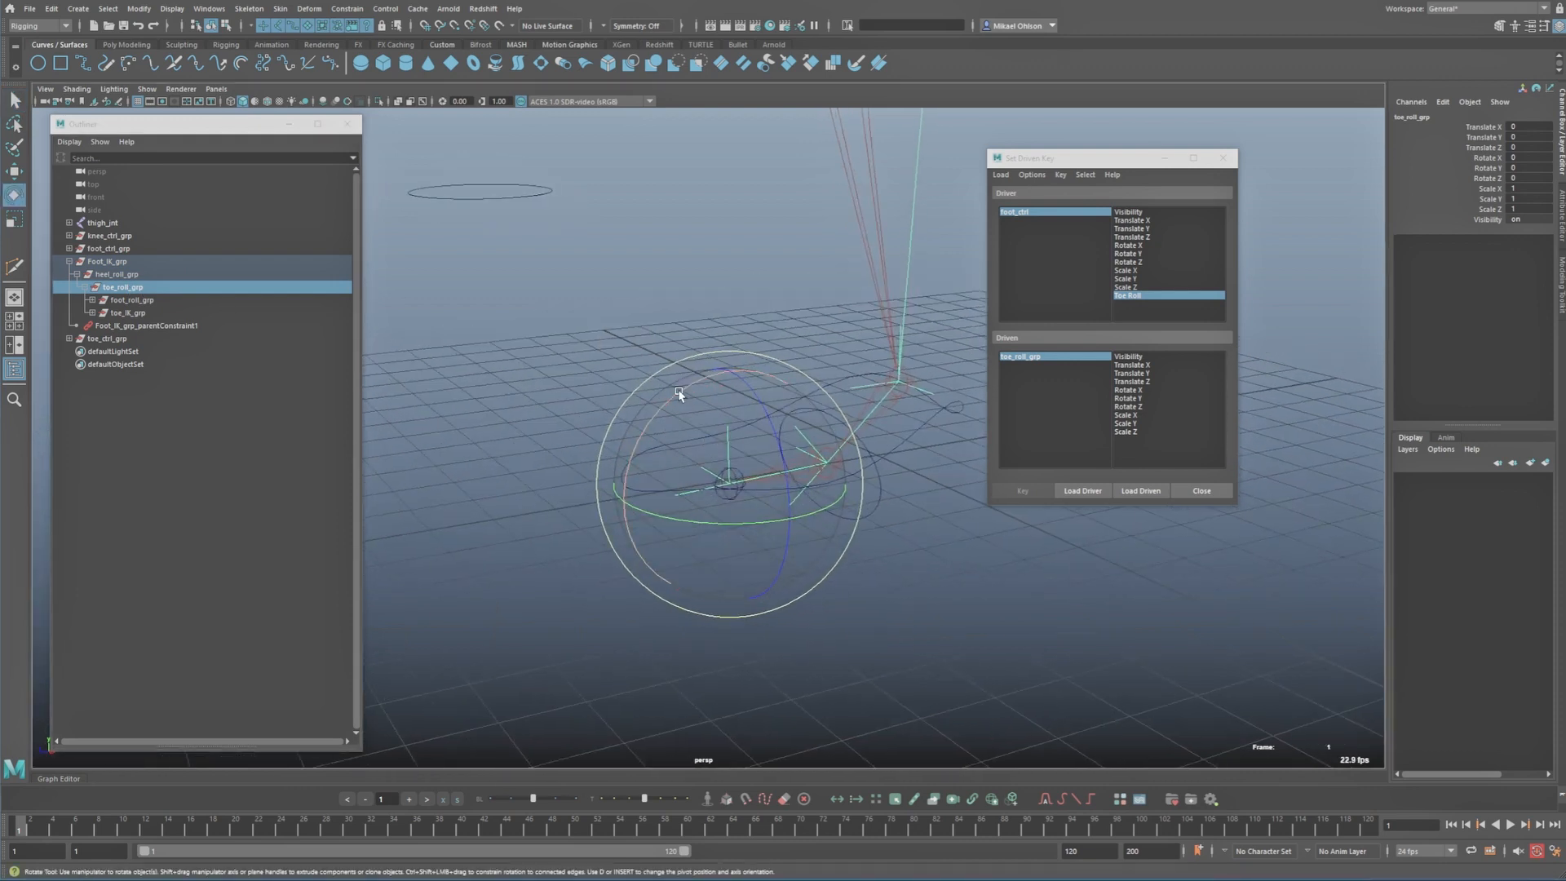
drag(679, 392, 776, 487)
key(ctrl+z)
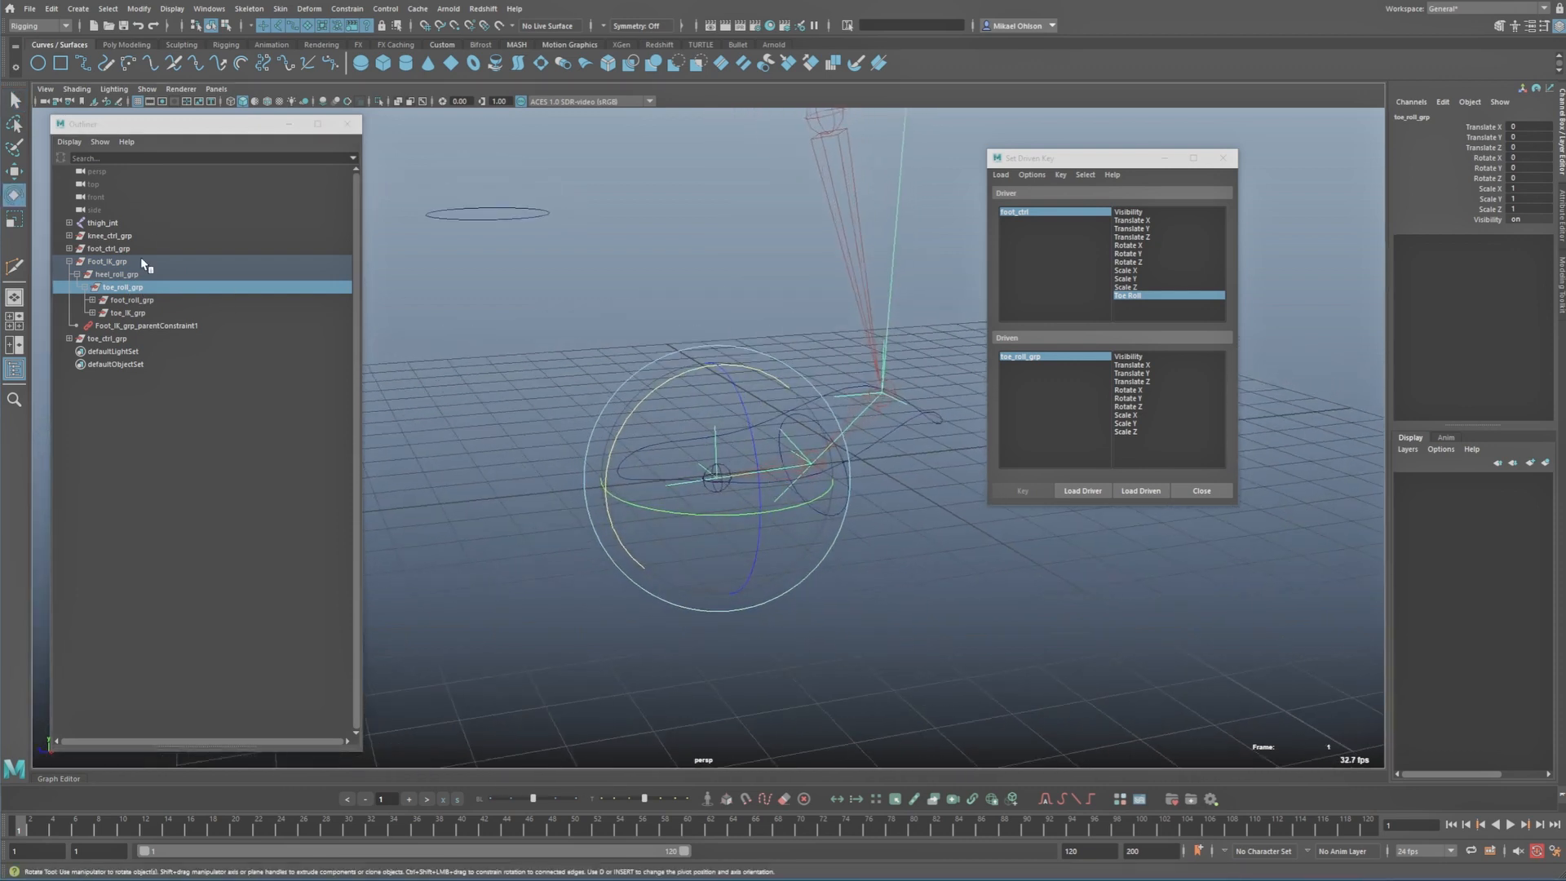
Step: Key toe_roll_grp's Rotate X to Toe Roll in the rest pose, and raise foot_ctrl's Toe Roll to 50
click(1134, 390)
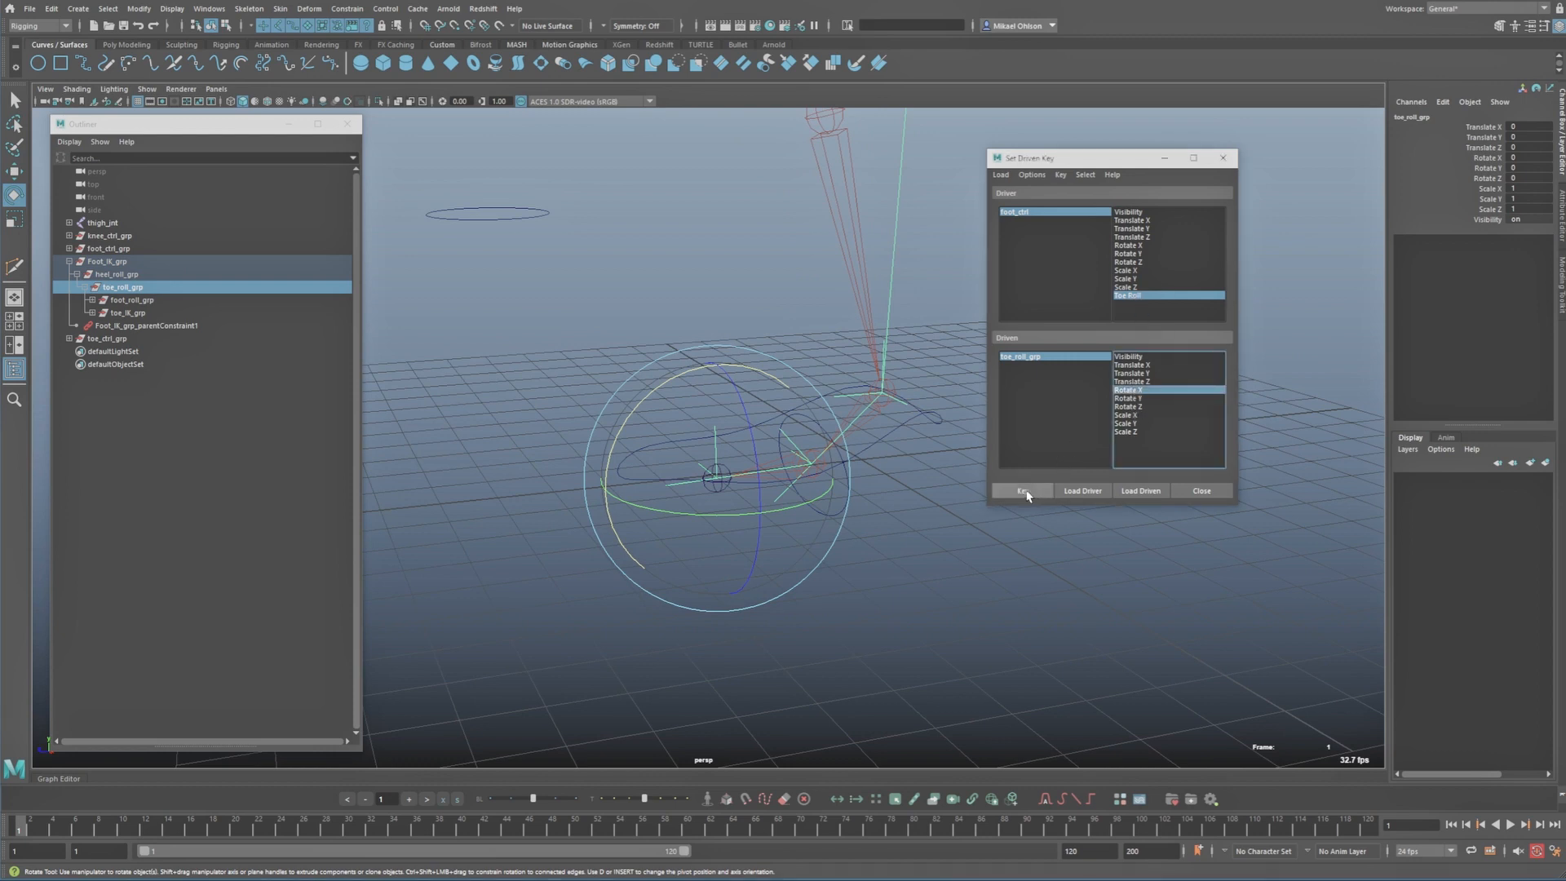
click(1023, 490)
click(1046, 214)
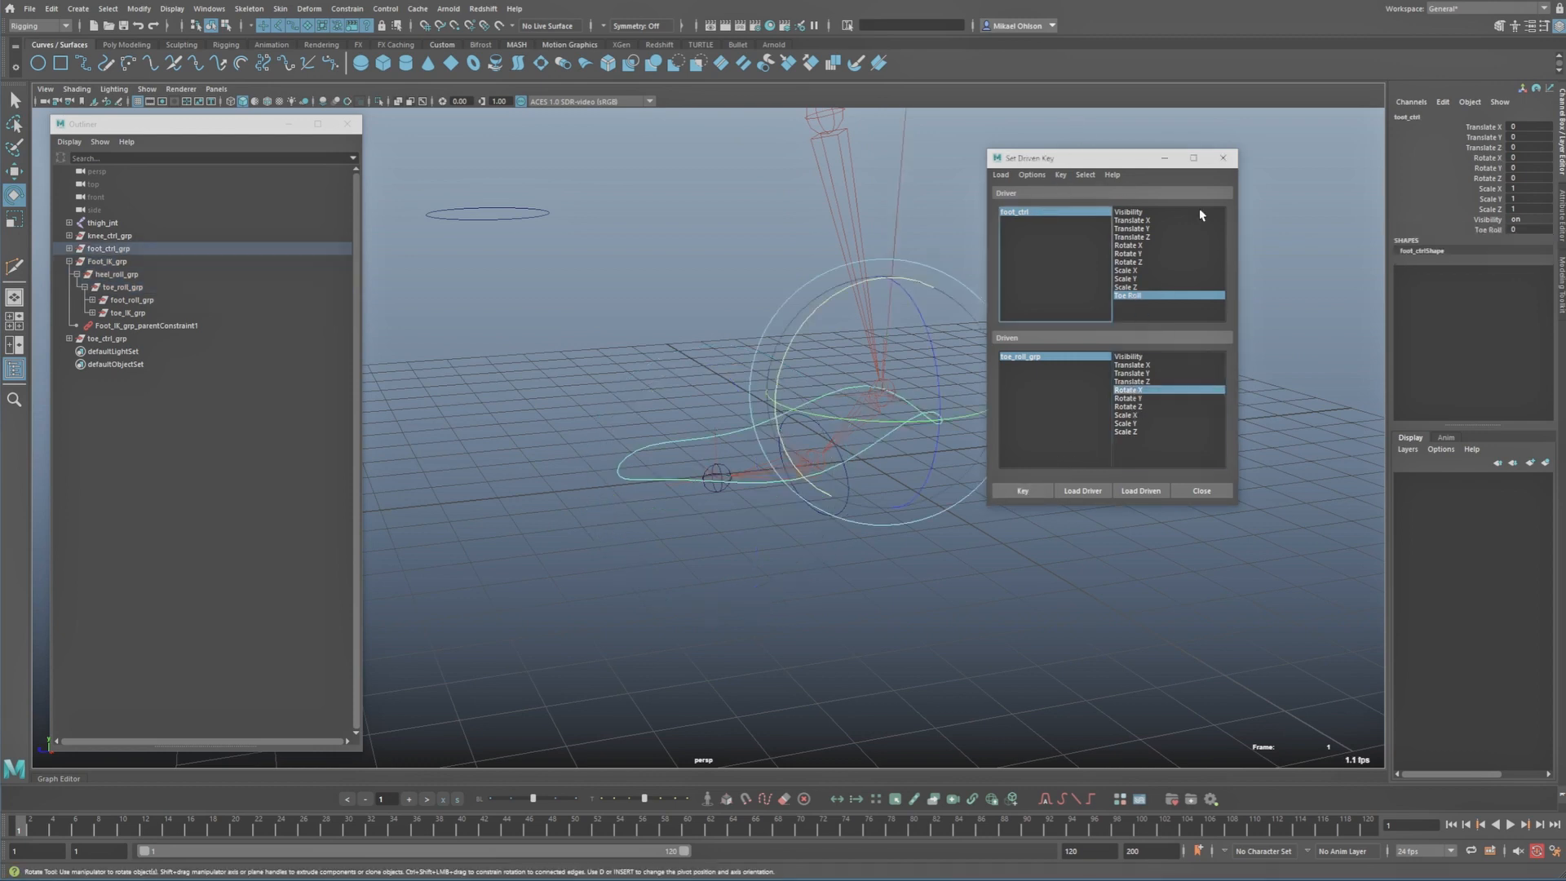
click(1482, 231)
middle_drag(1283, 237, 1321, 236)
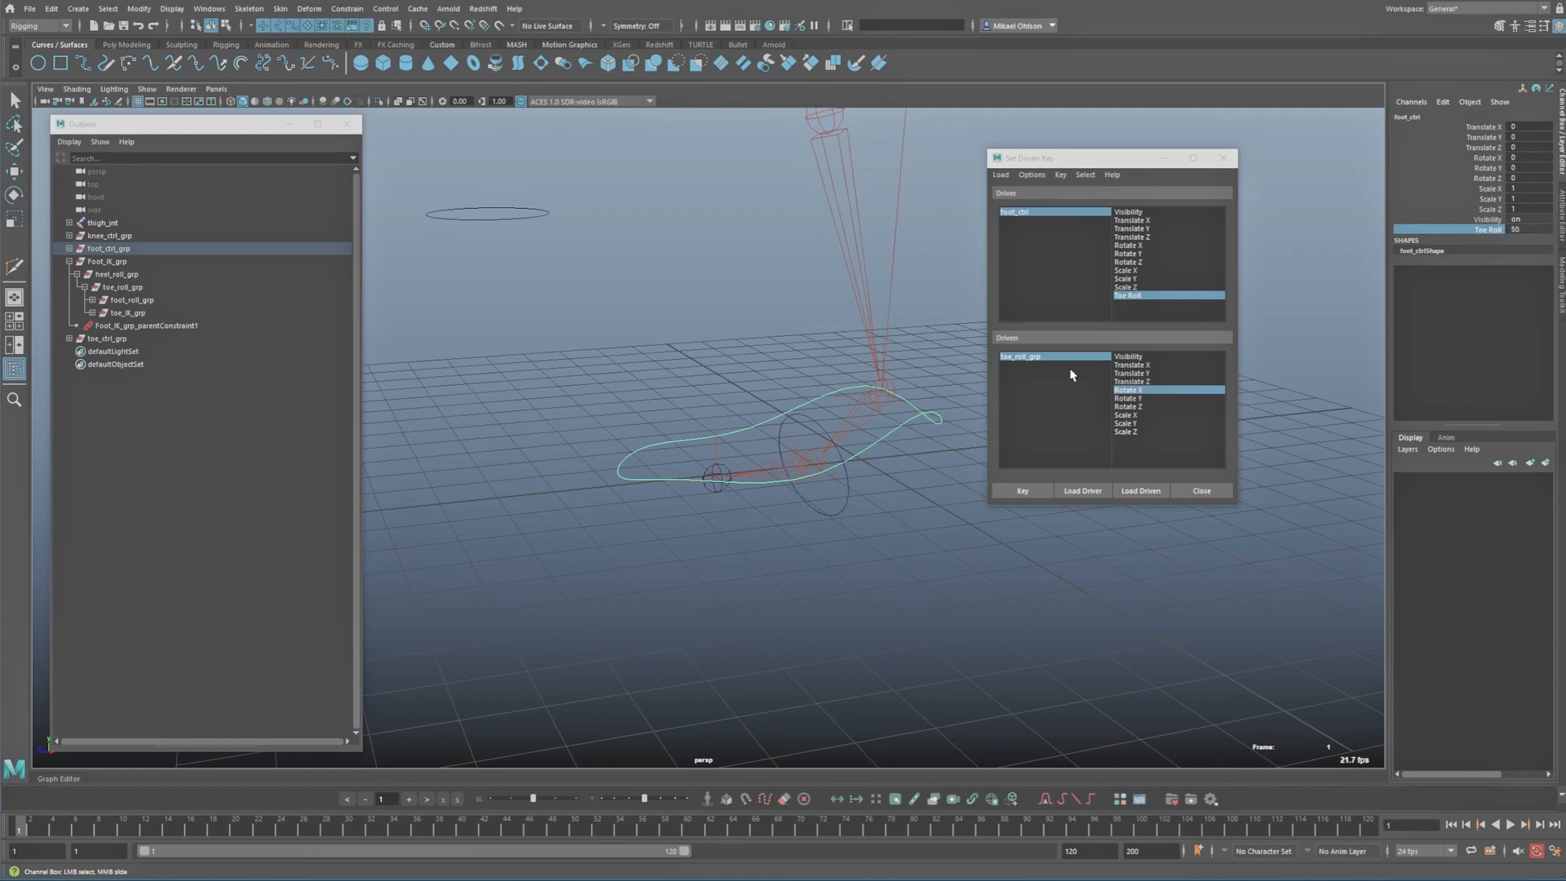
Step: Rotate toe_roll_grp to about 89.73 in Rotate X, key it to Toe Roll, and close the Set Driven Key editor
click(1034, 359)
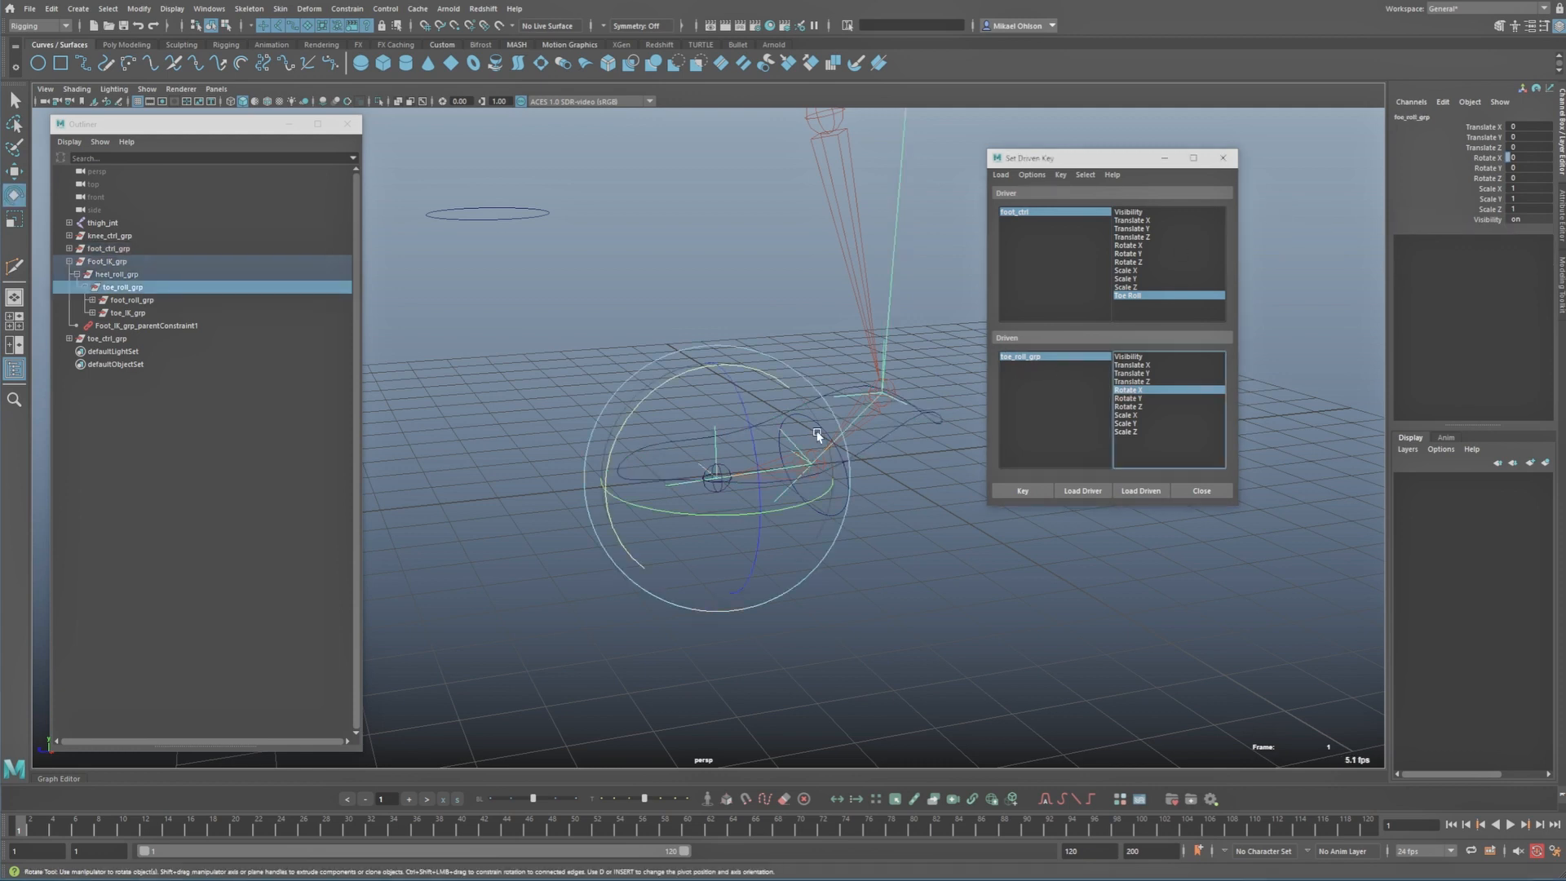
drag(818, 440, 745, 304)
drag(872, 303, 824, 287)
alt+drag(777, 297, 794, 297)
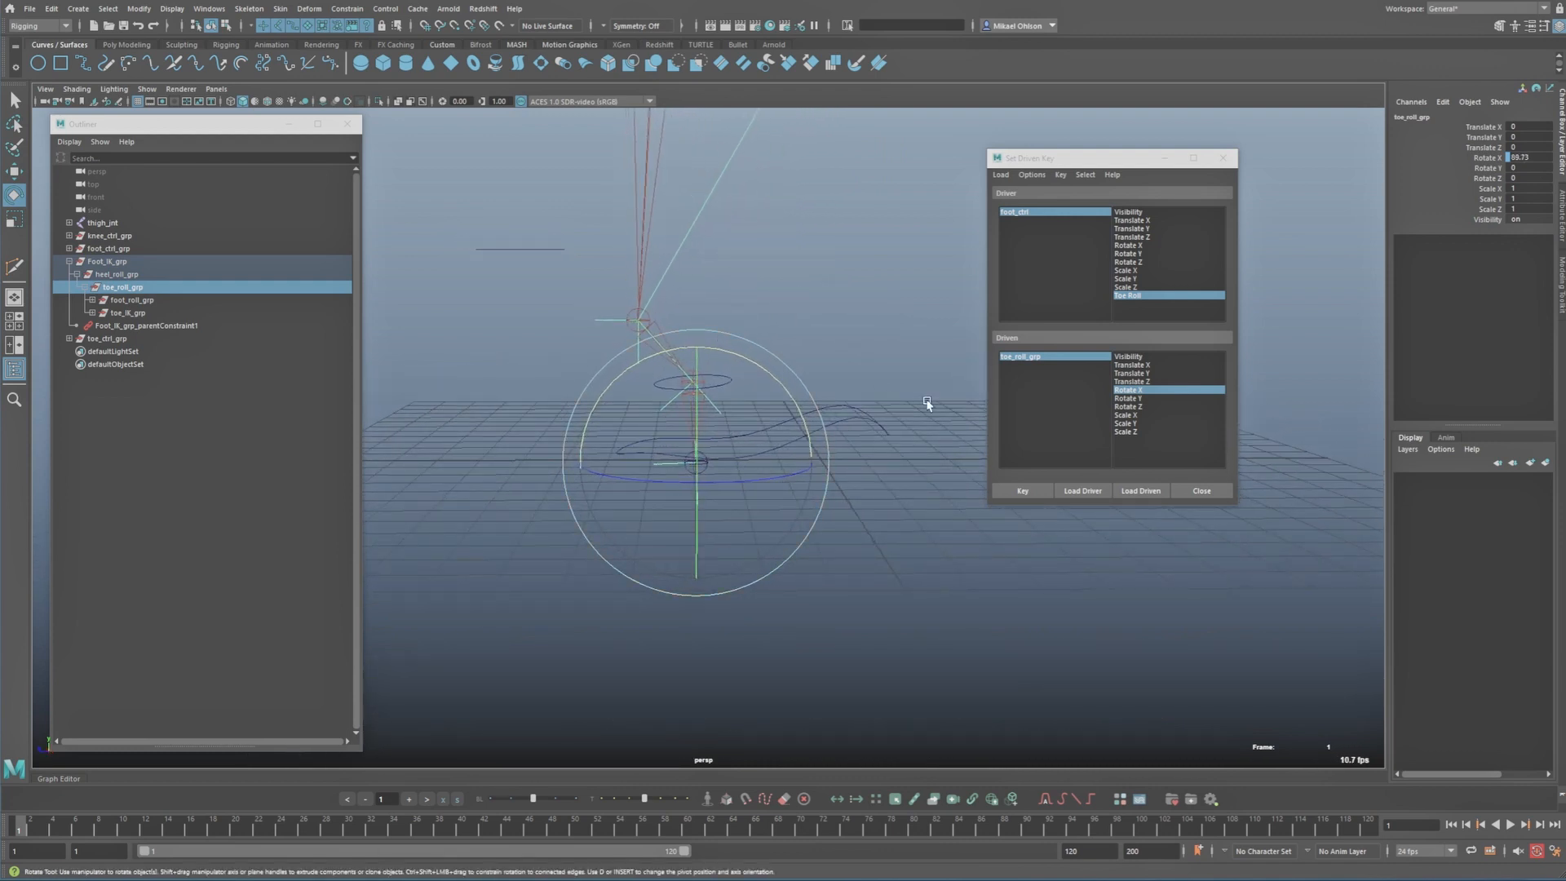
click(1026, 491)
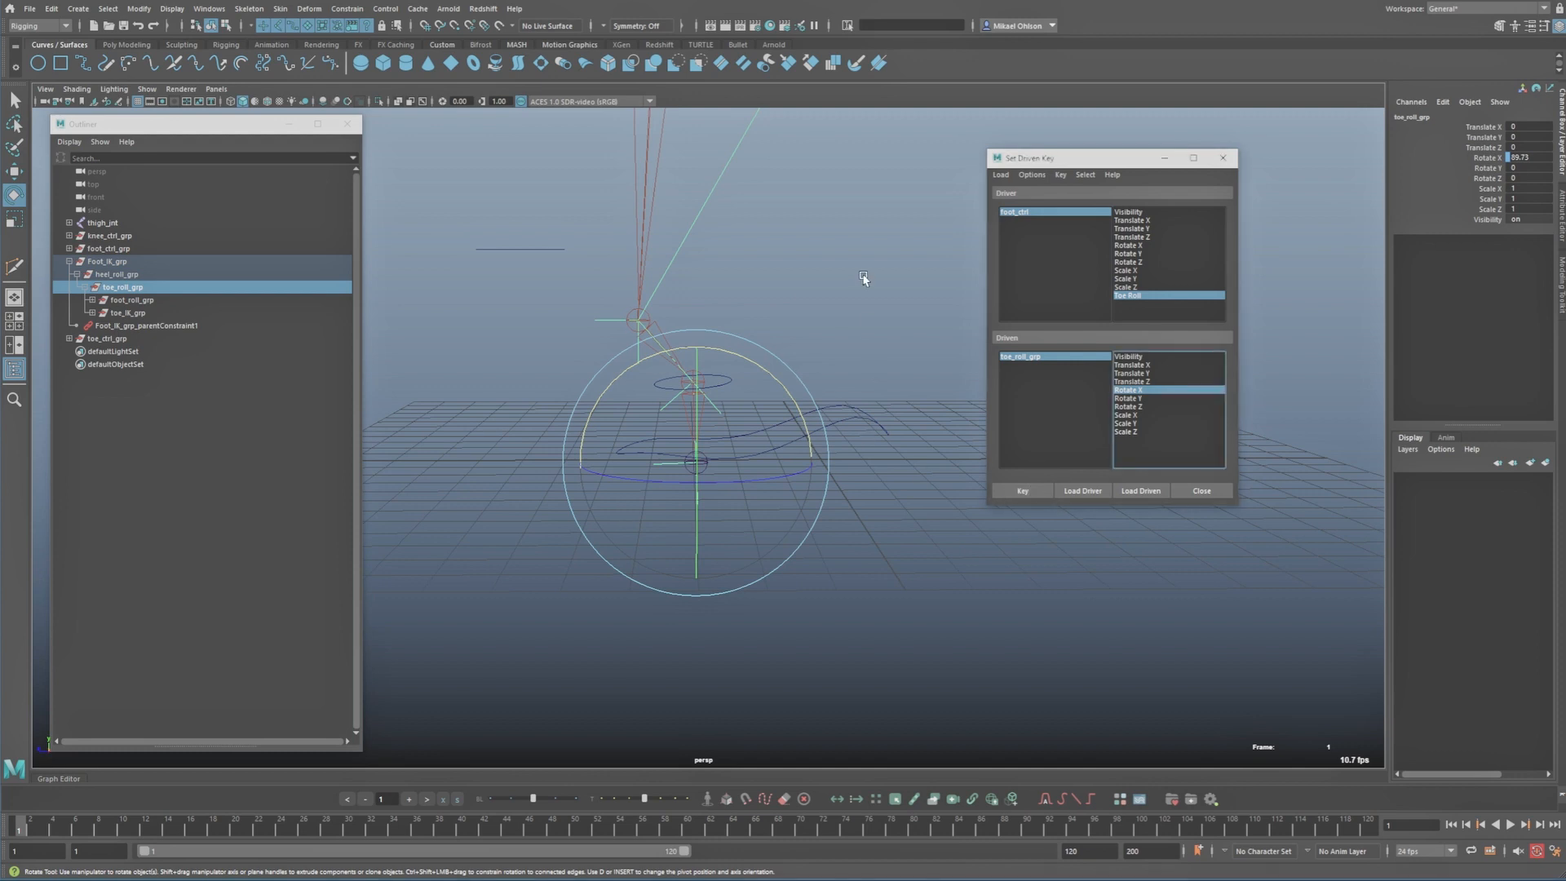
alt+drag(861, 272, 836, 318)
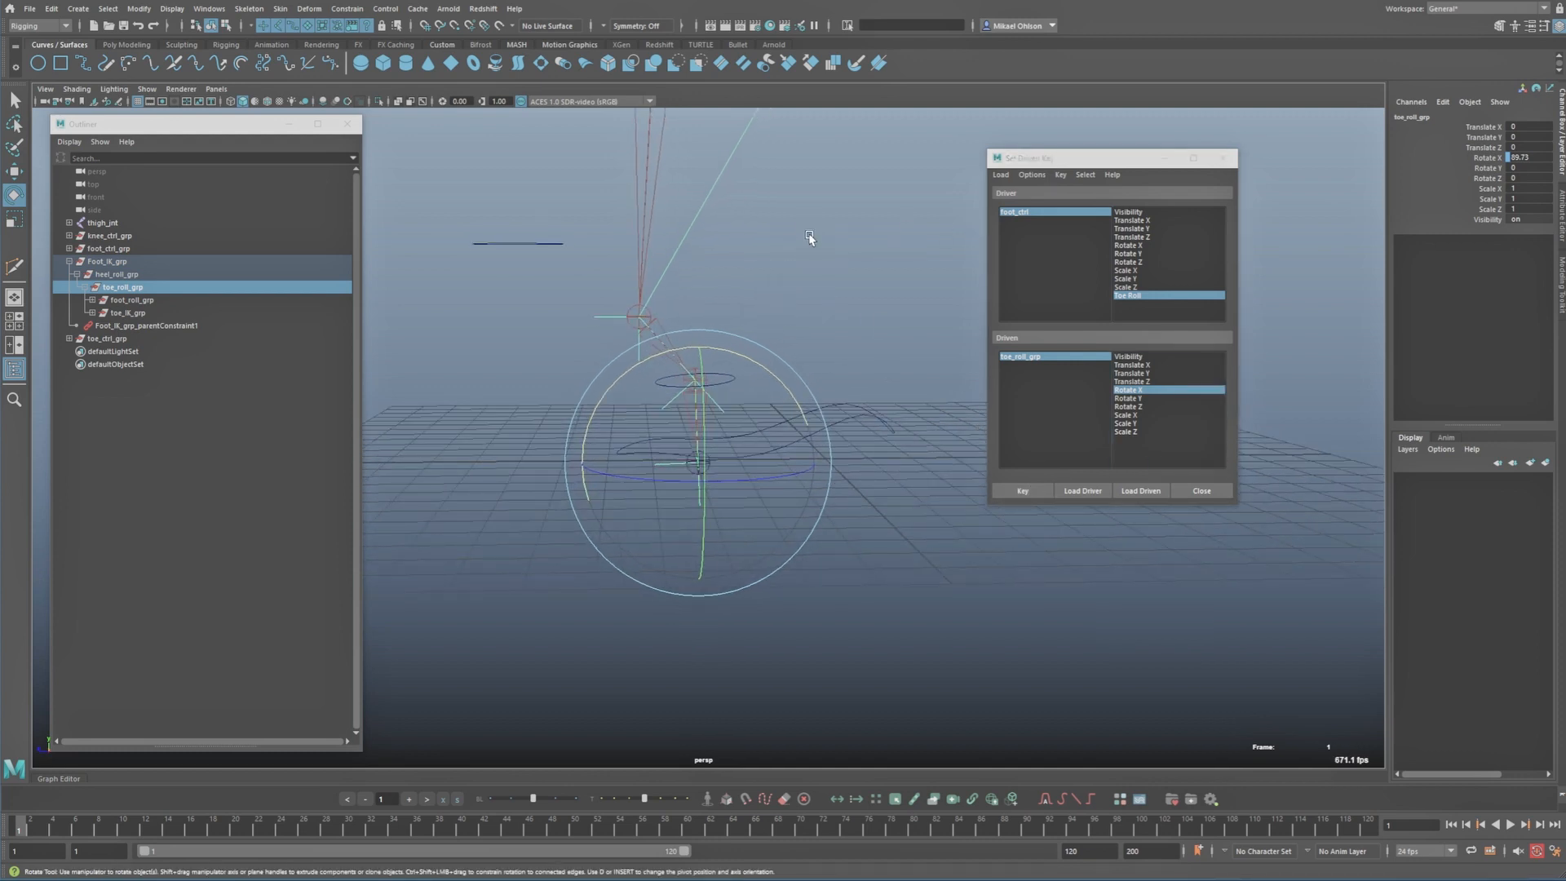
click(1222, 157)
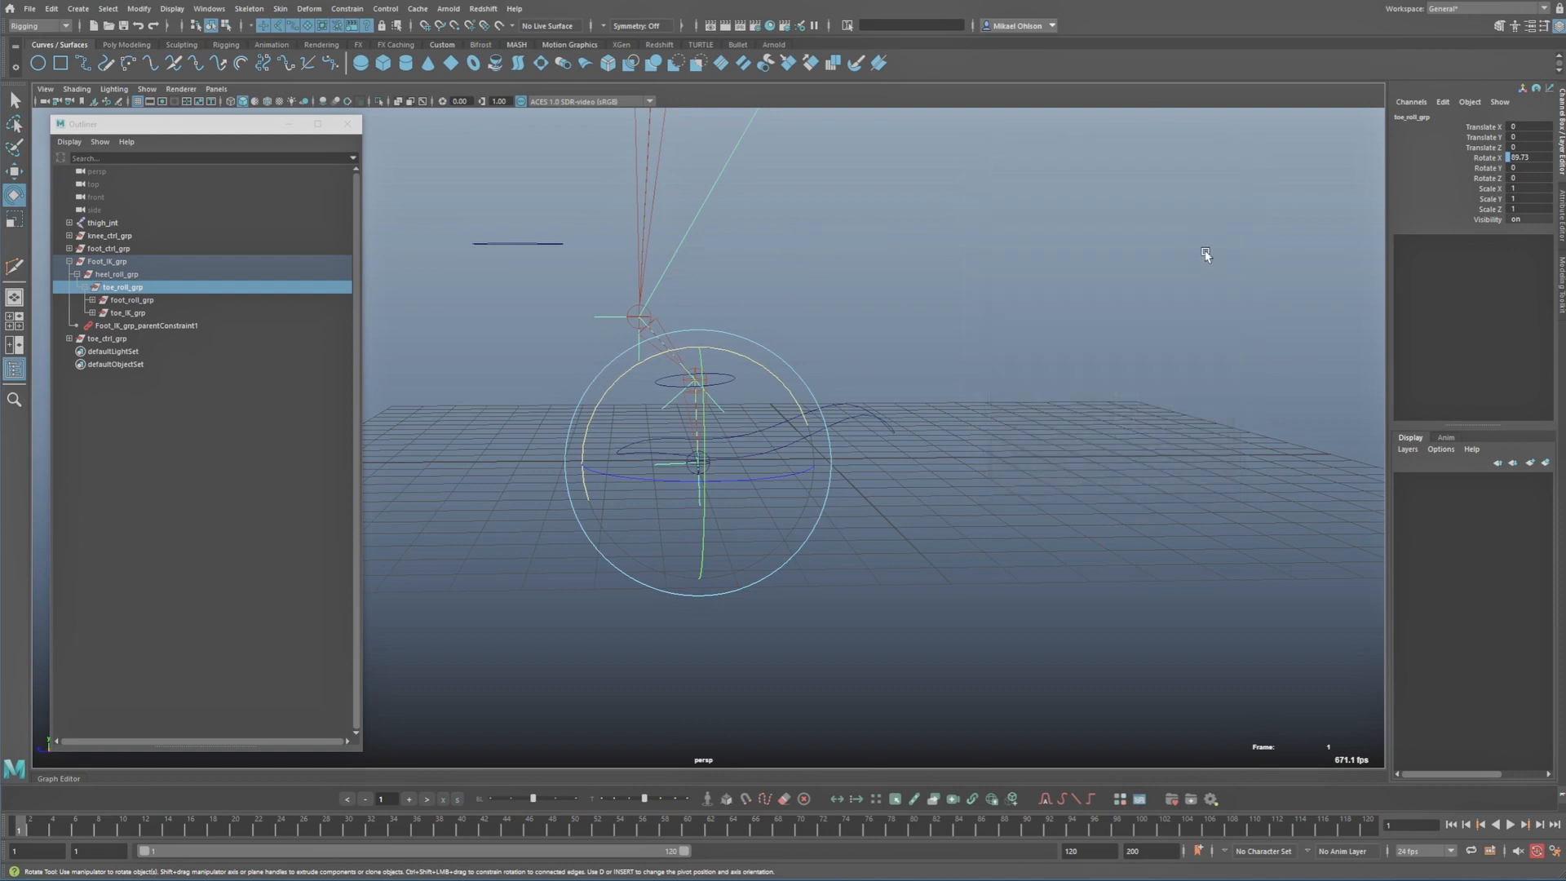
Step: Select foot_ctrl and slide its Toe Roll back to 0 to test the driven foot roll
click(834, 380)
click(849, 406)
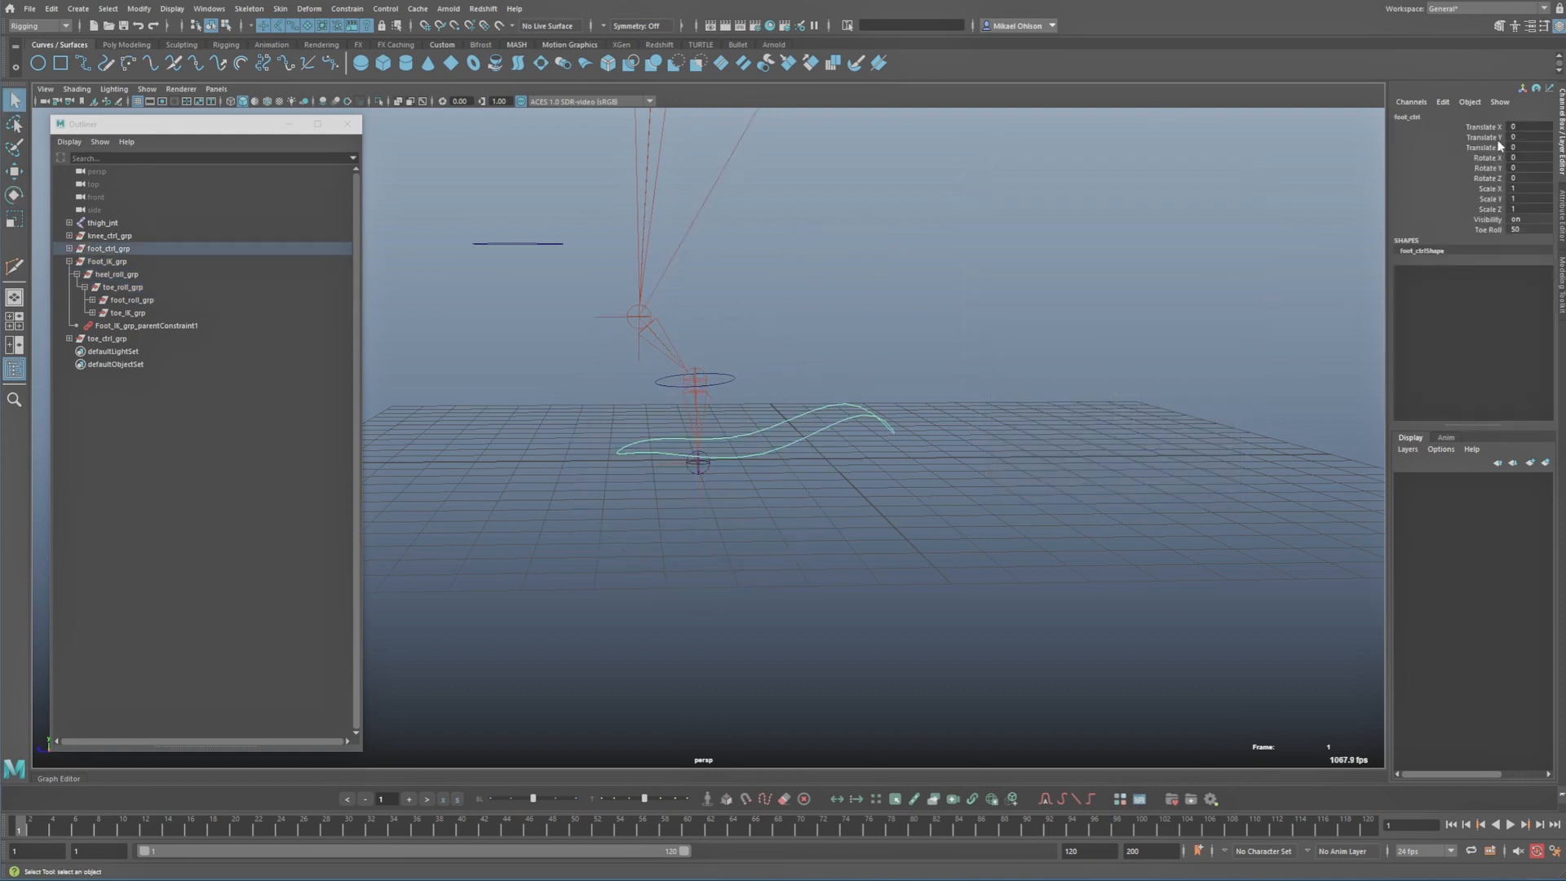
click(1445, 230)
middle_drag(1207, 262, 694, 313)
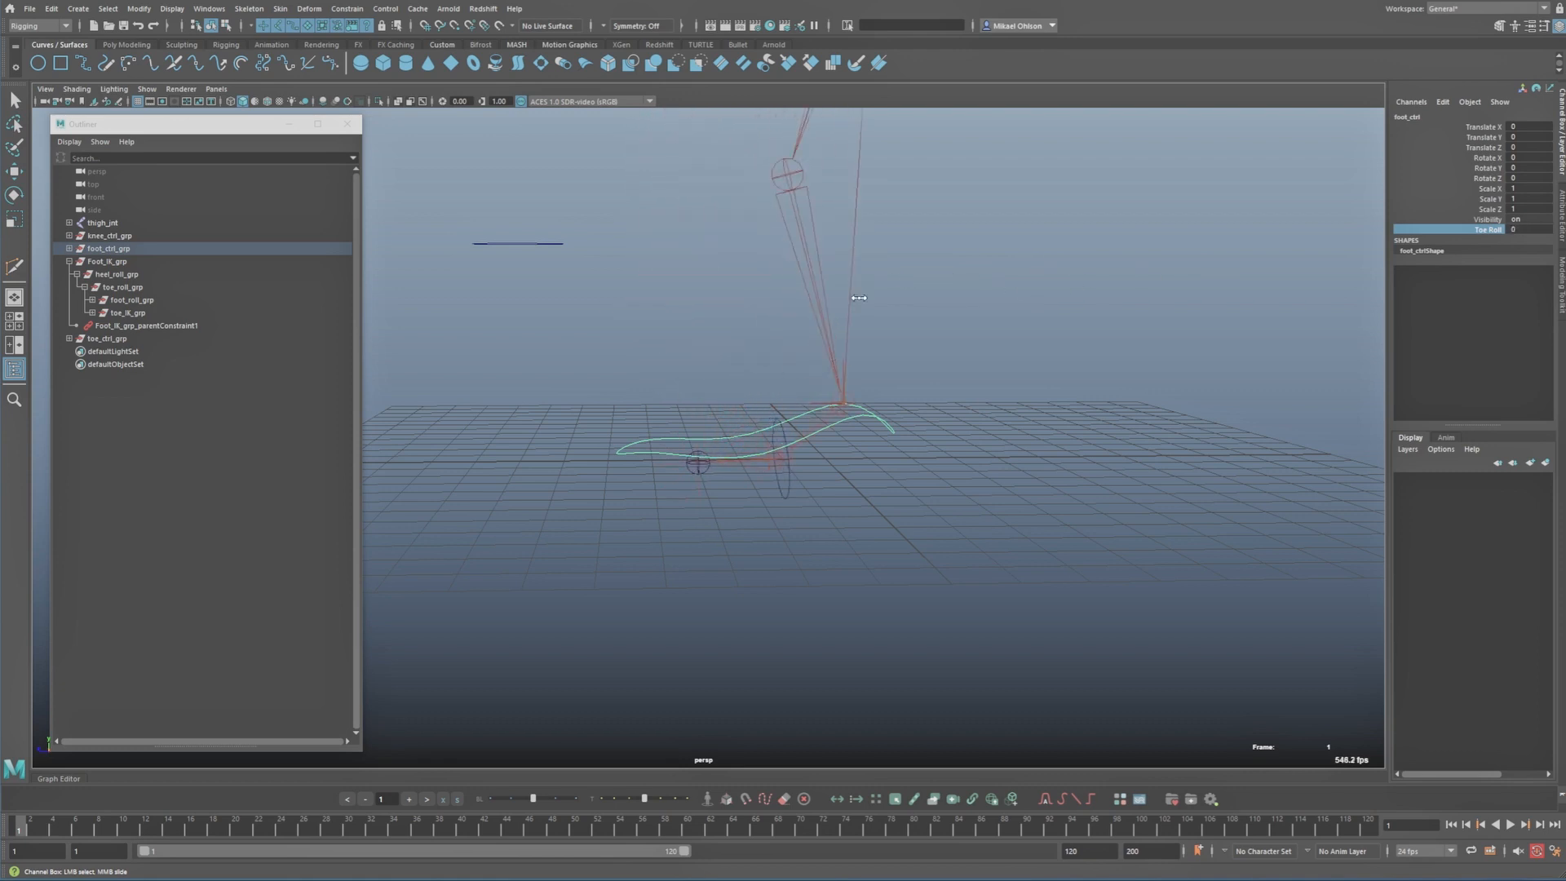
Step: Open the Graph Editor for toe_roll_grp, minimize the Outliner, and examine the driven Rotate X curve
click(122, 287)
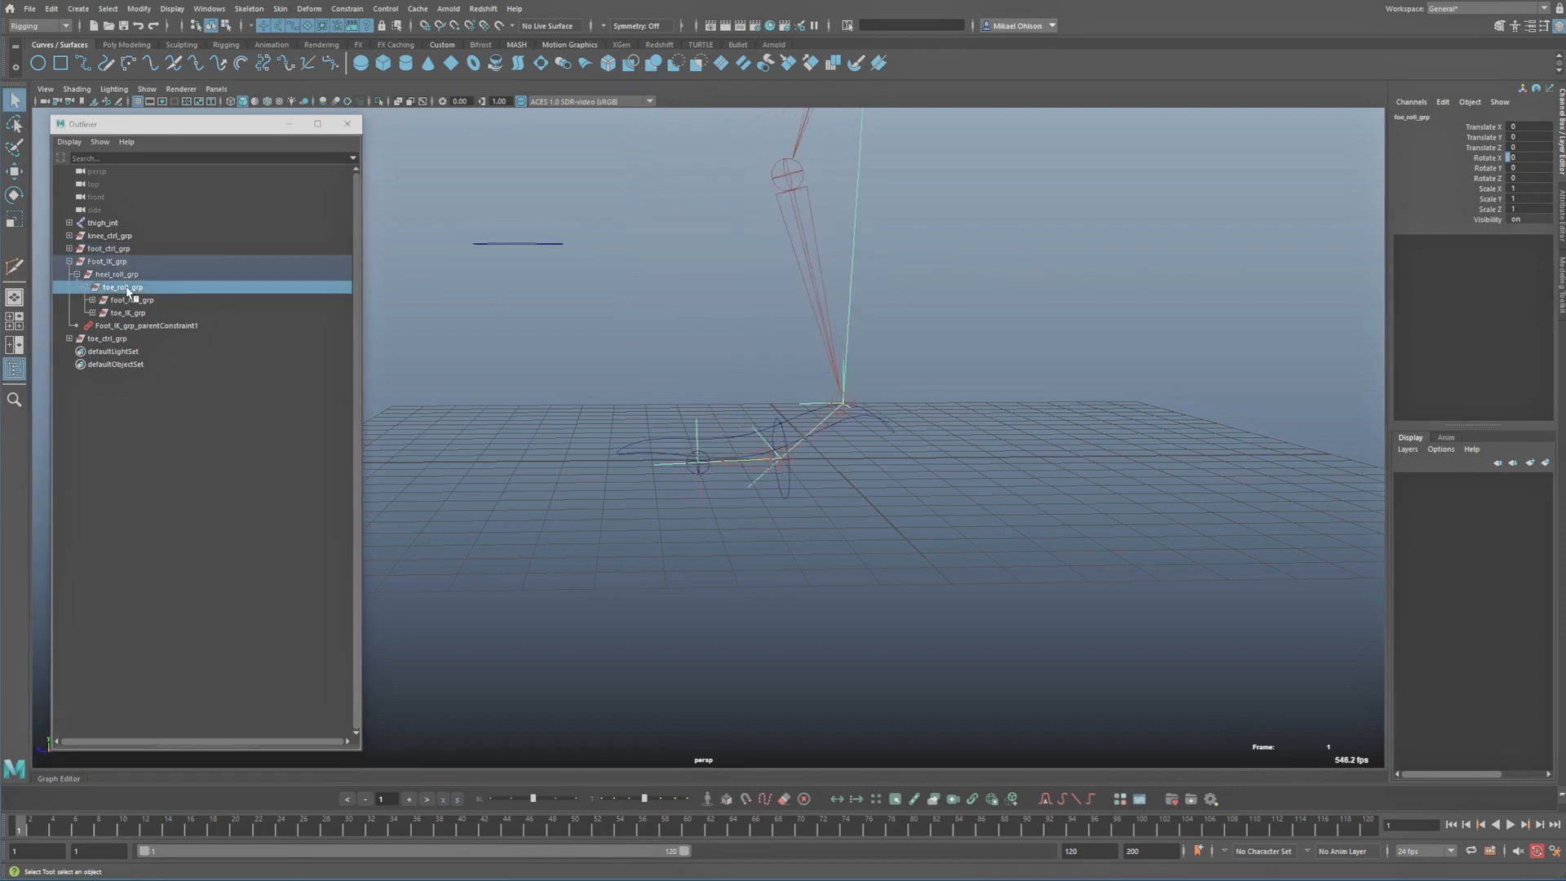
key(ctrl+shift+g)
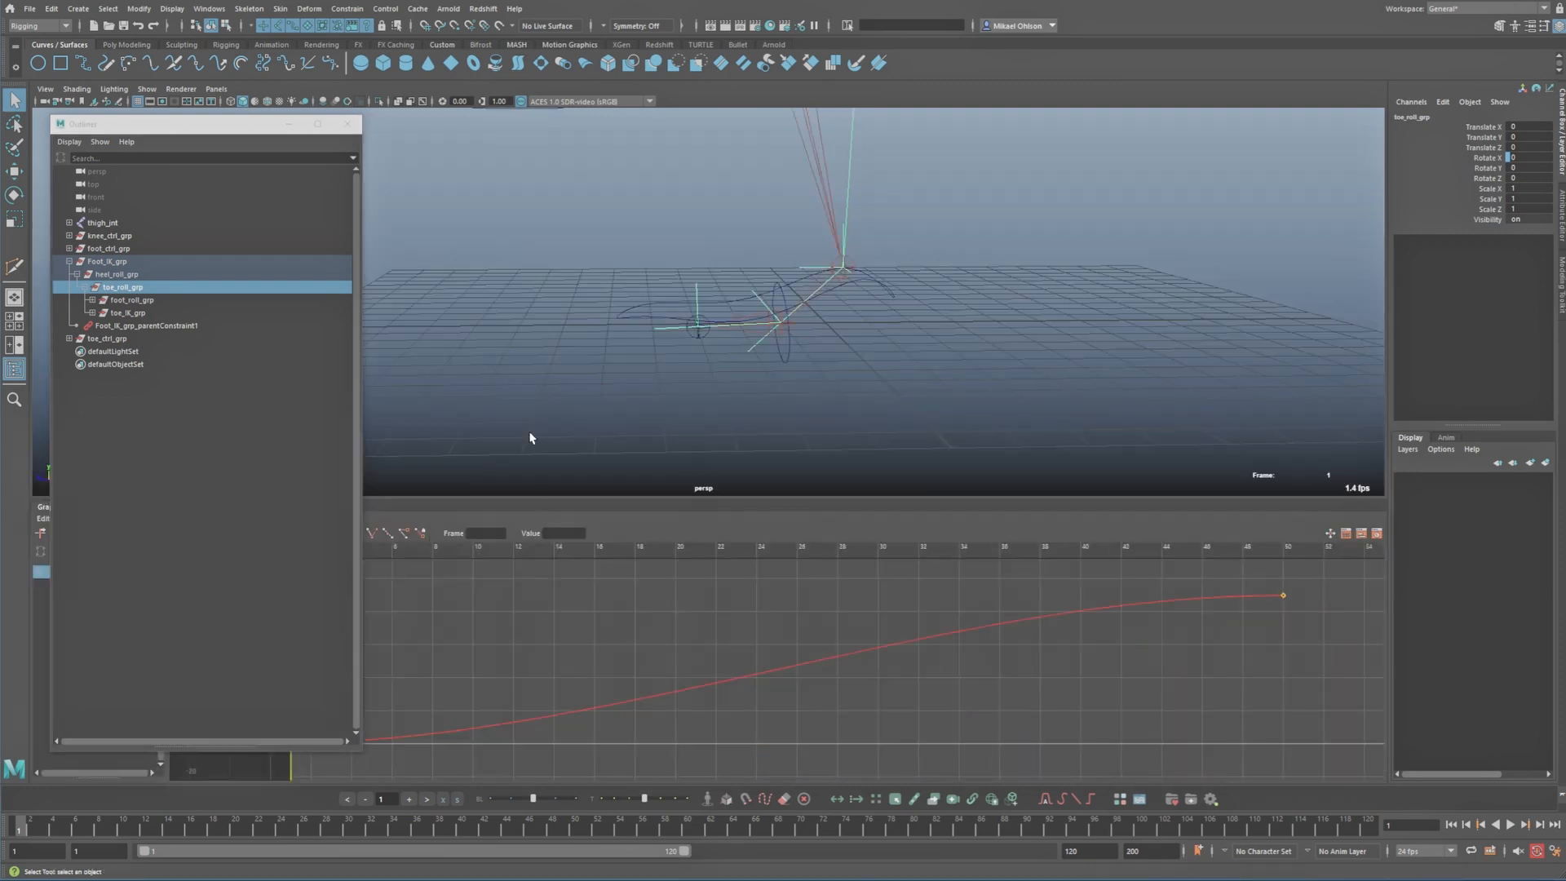
click(290, 126)
scroll(901, 674, down, 4)
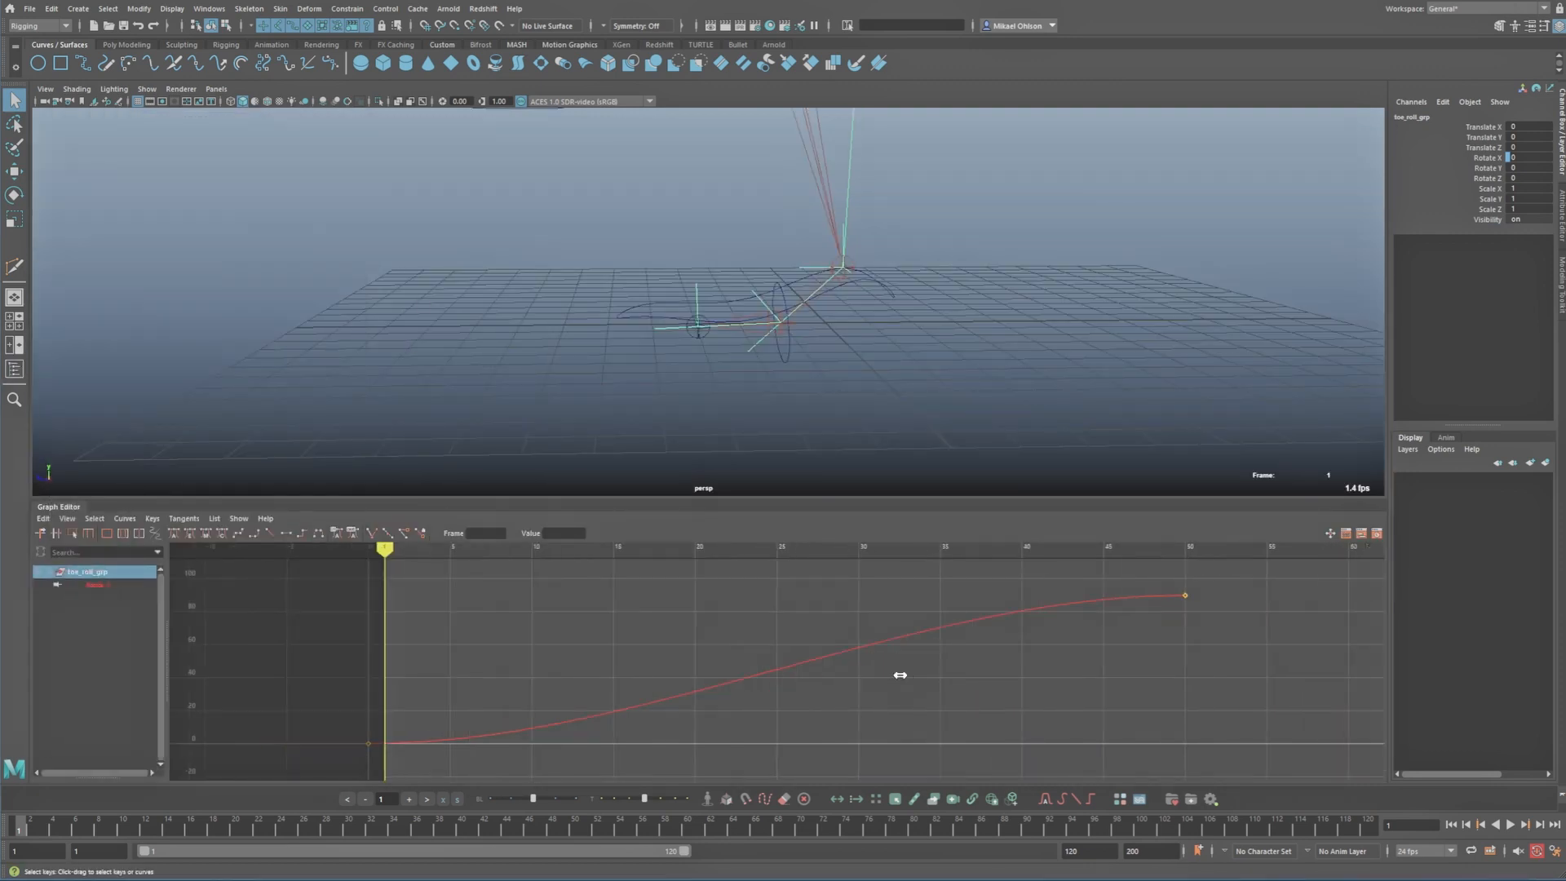
scroll(799, 716, up, 3)
alt+middle_drag(800, 717, 797, 701)
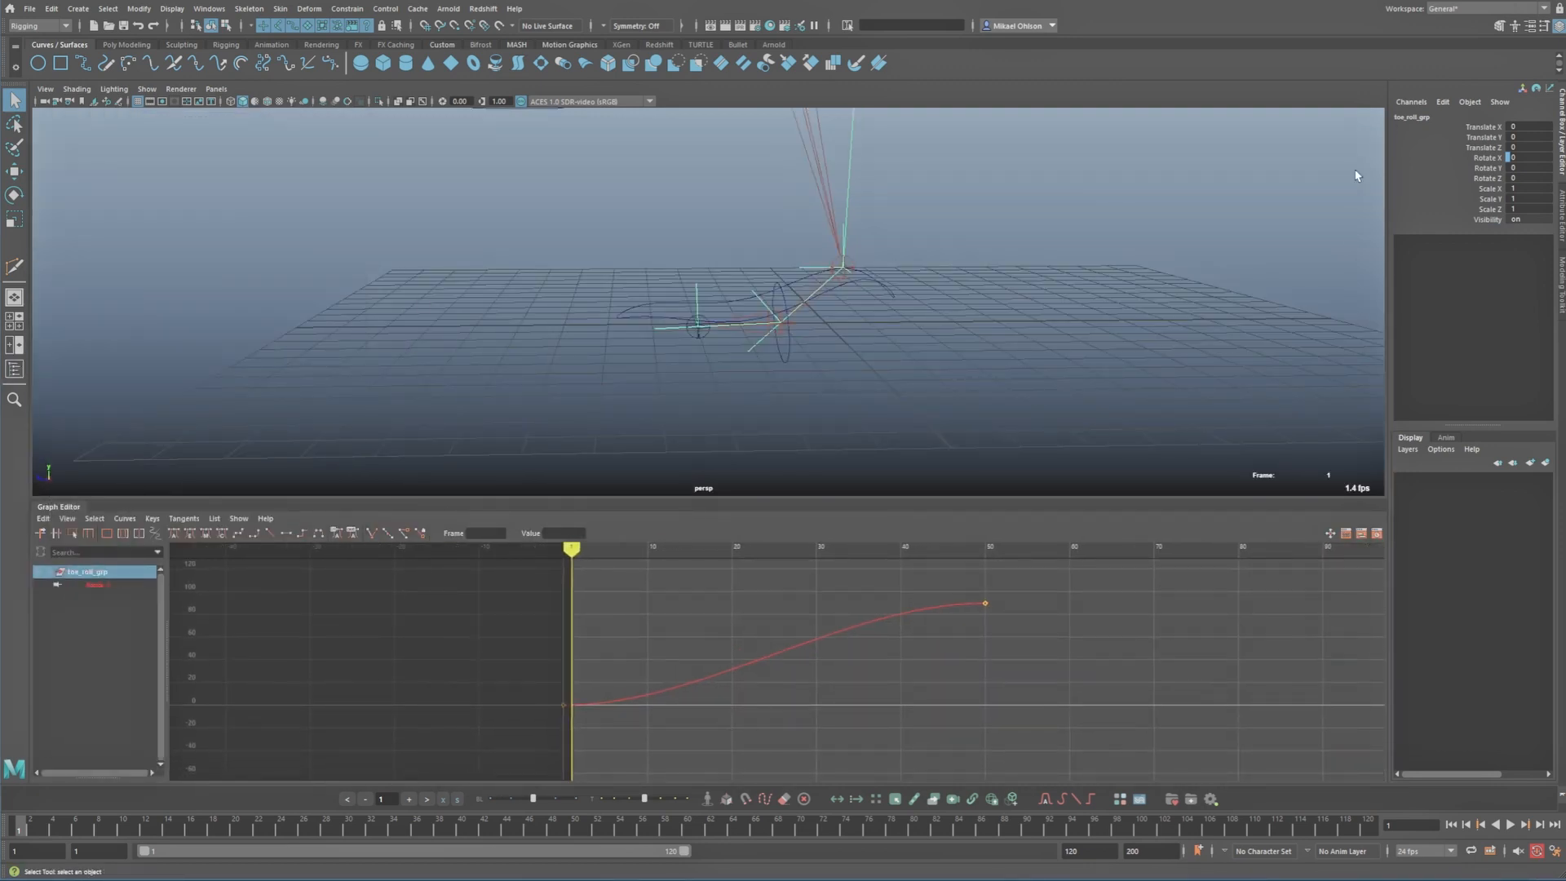
Step: Scrub foot_ctrl's Toe Roll up to 50 and back to 0 to check the roll's easing
click(875, 293)
click(889, 284)
click(1489, 229)
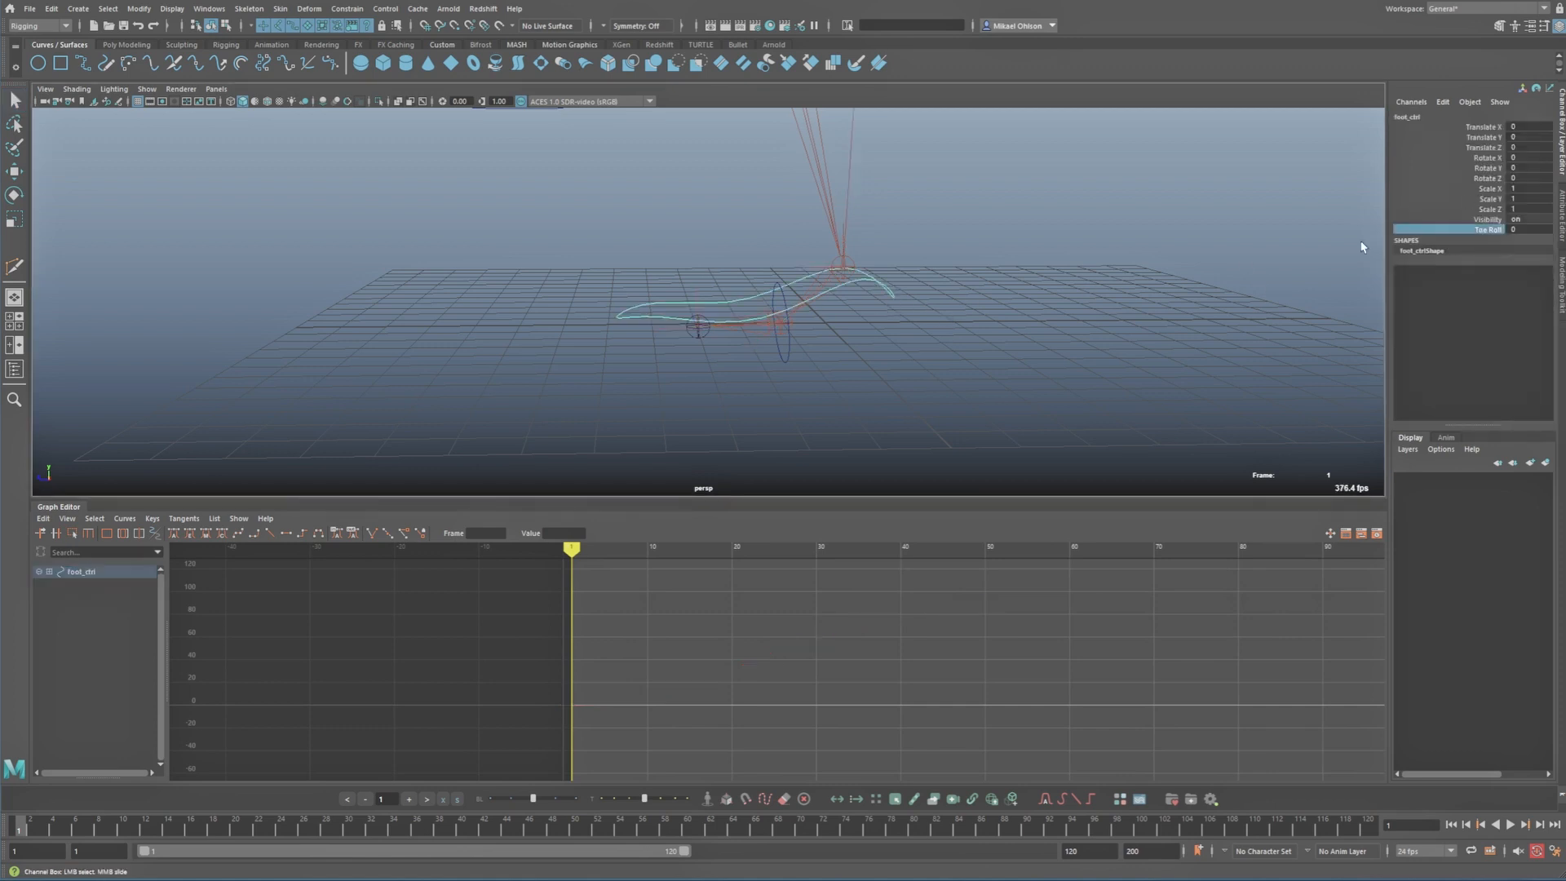
middle_drag(1000, 255, 1248, 251)
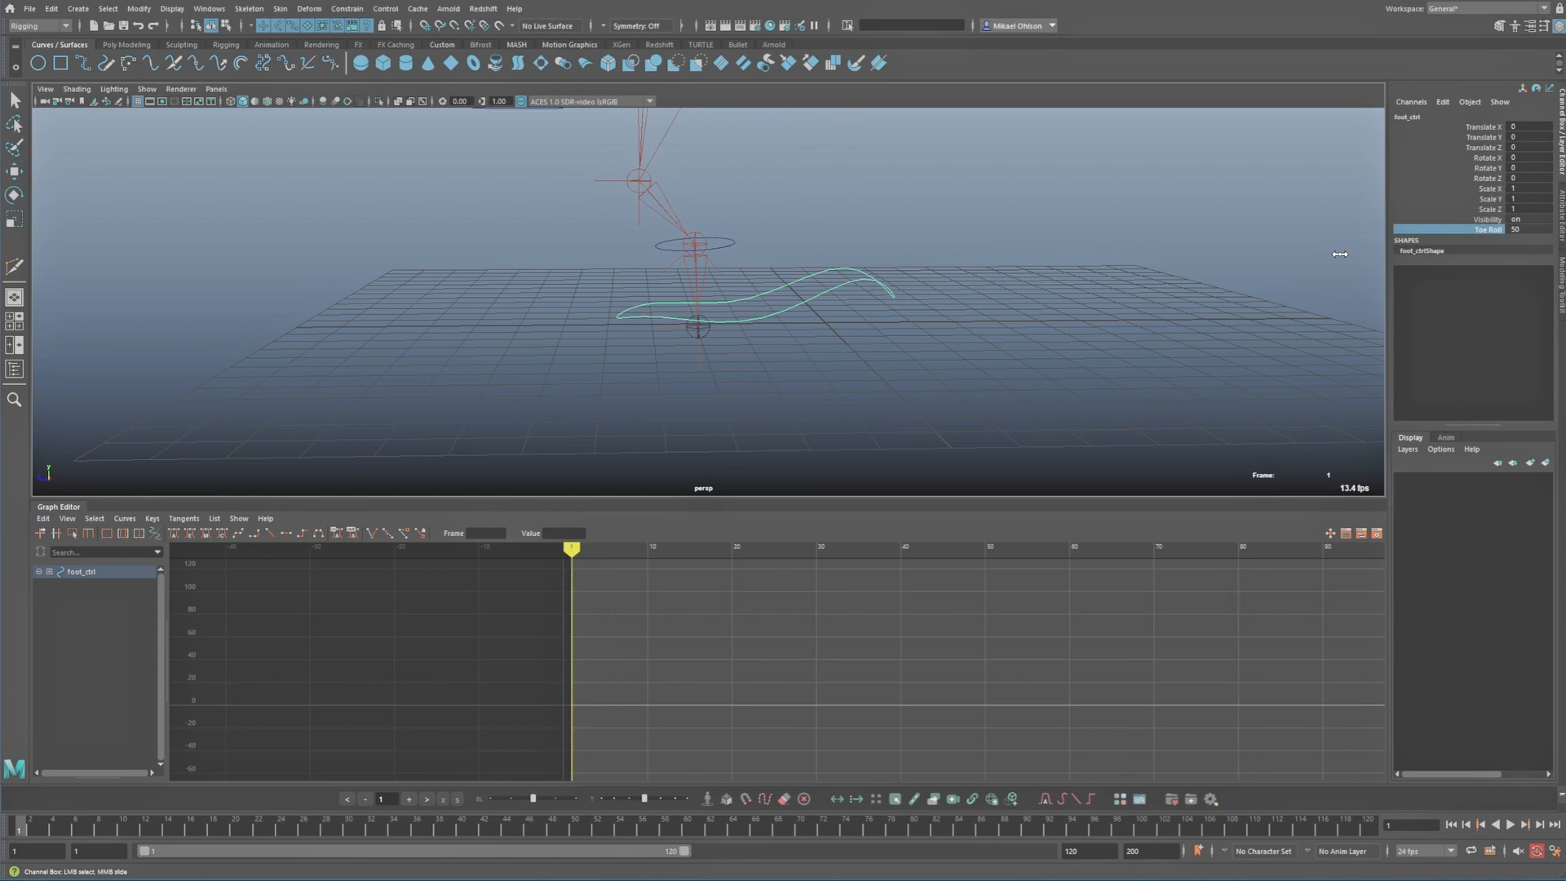
middle_drag(1338, 253, 908, 266)
key(q)
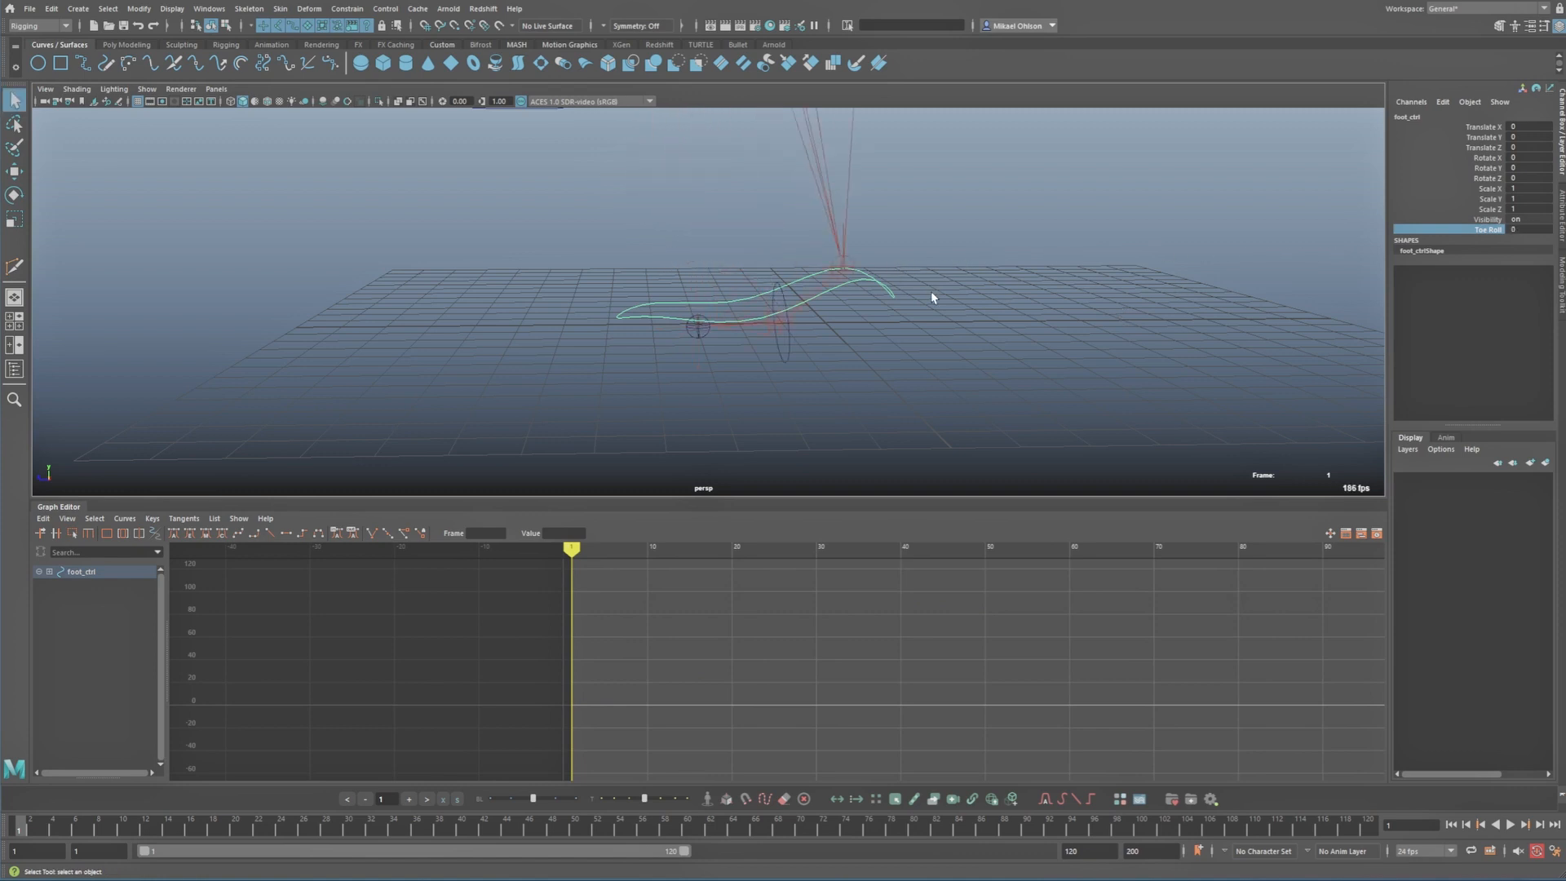
click(930, 296)
click(733, 300)
Step: Bring back the Outliner, select toe_roll_grp, and make its driven Rotate X curve linear
key(shift+o)
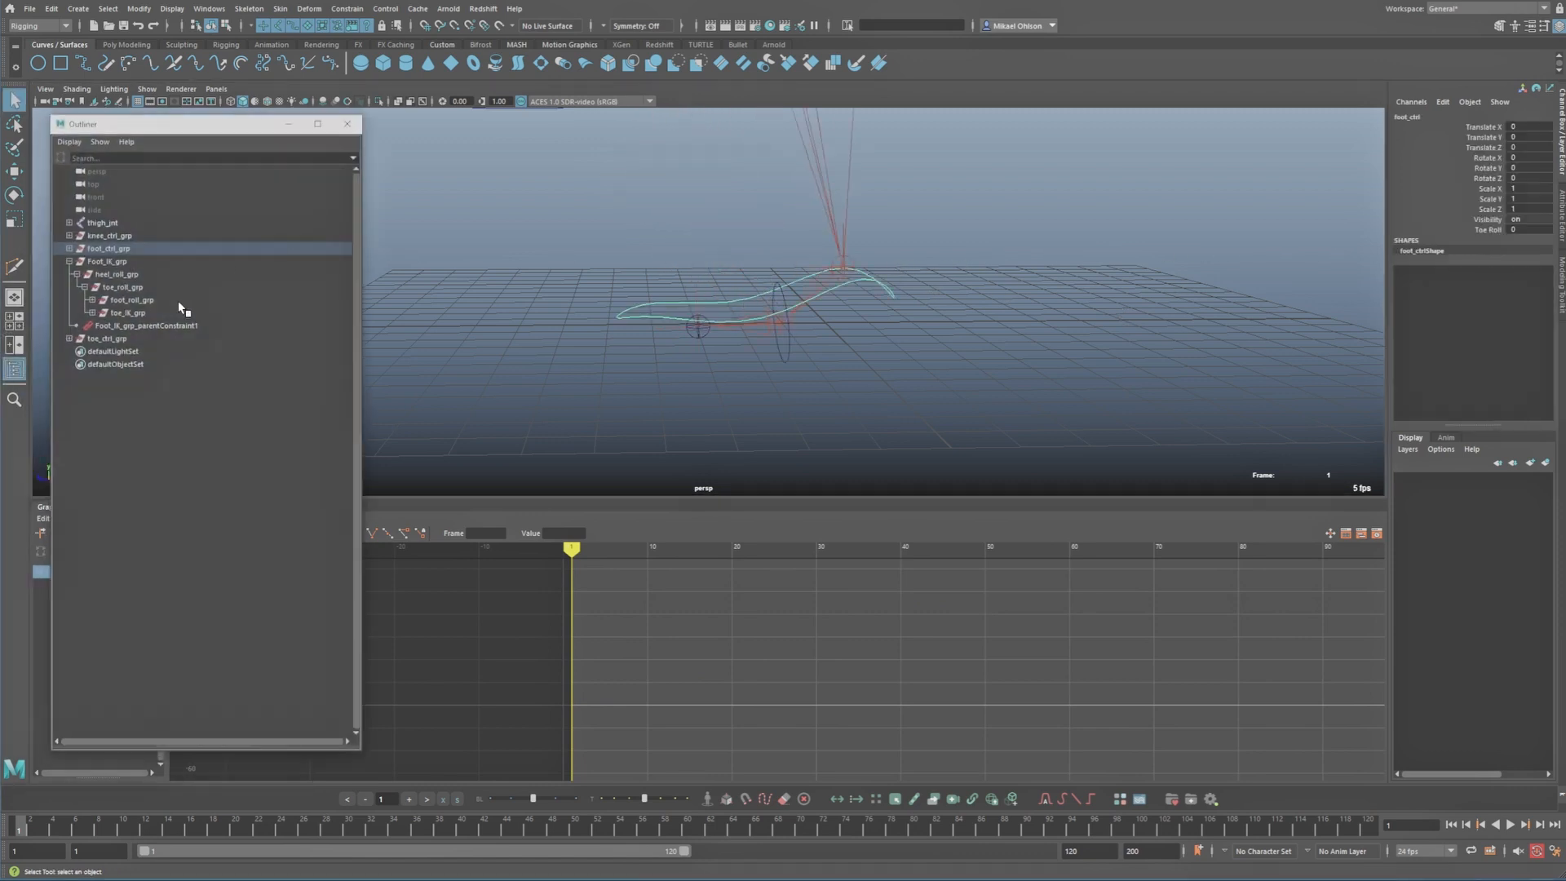
click(108, 249)
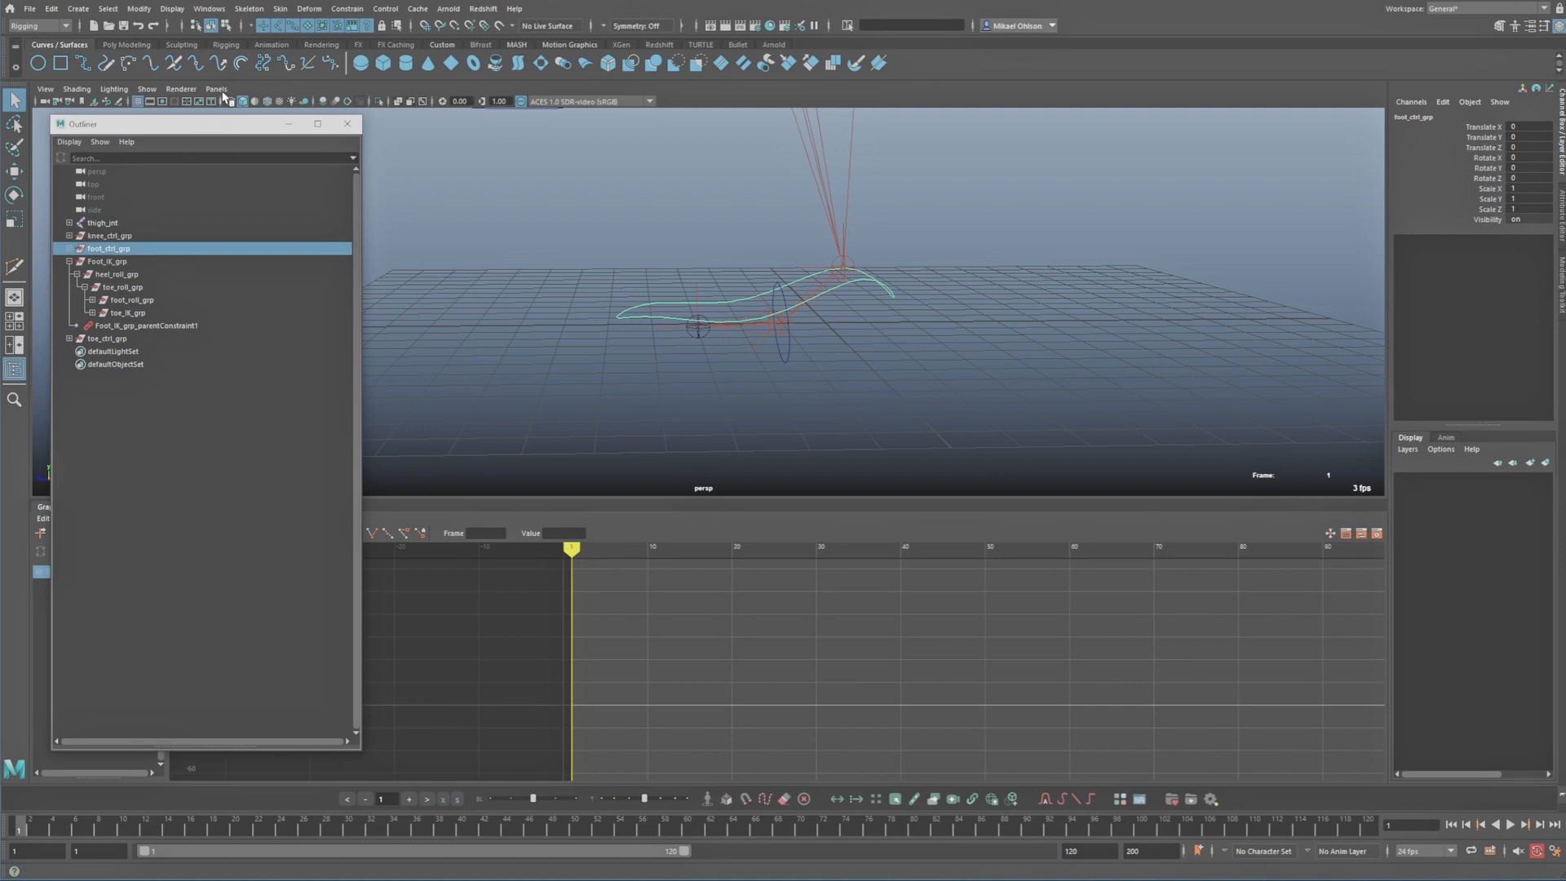
click(123, 287)
key(f)
right_click(687, 580)
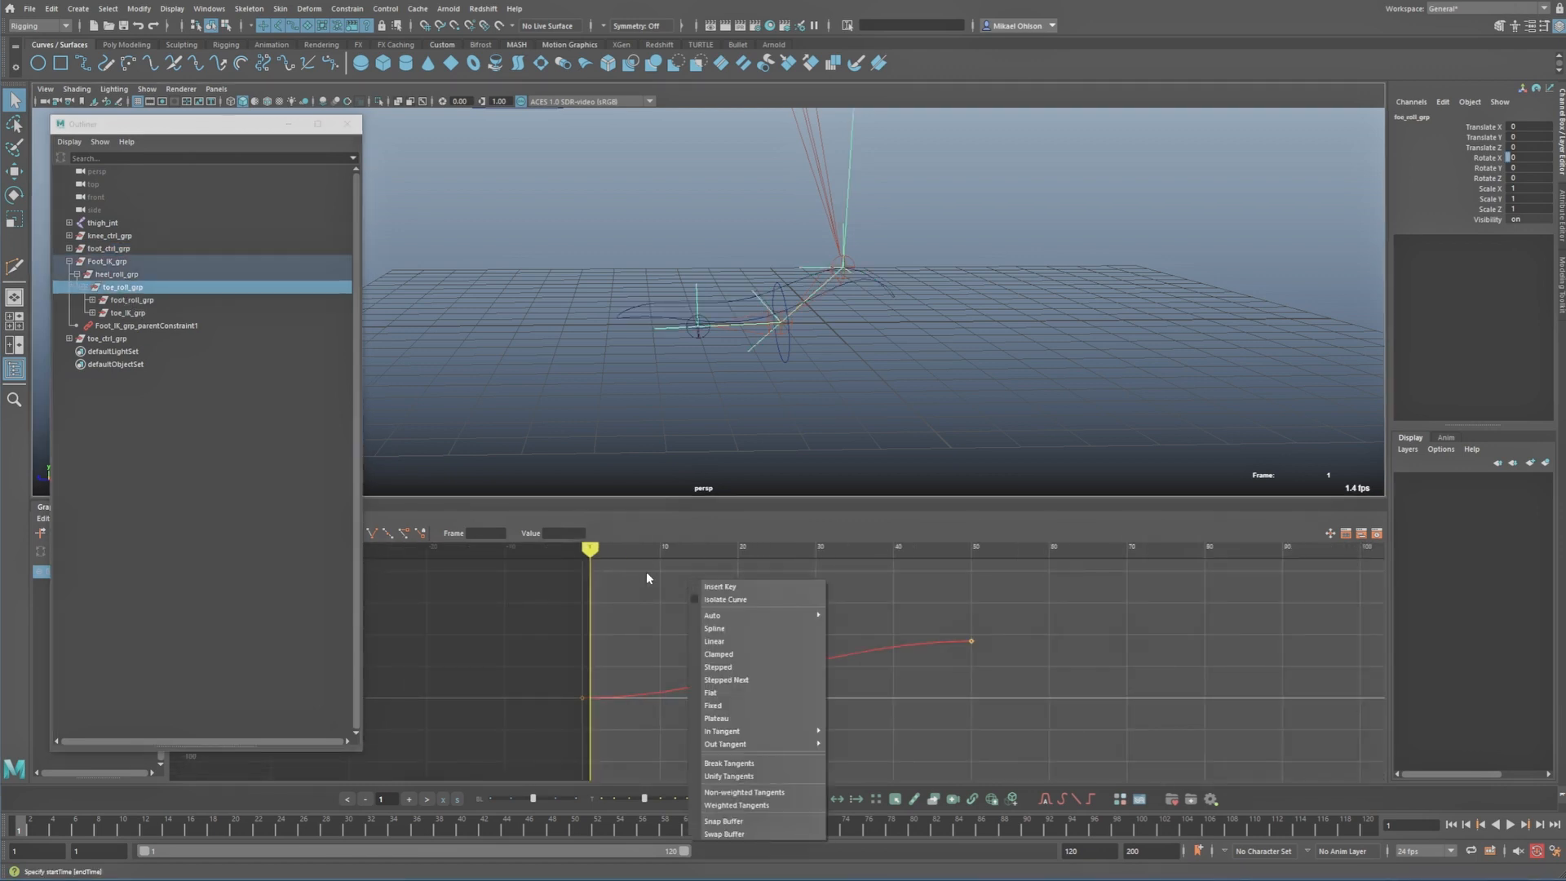
click(723, 642)
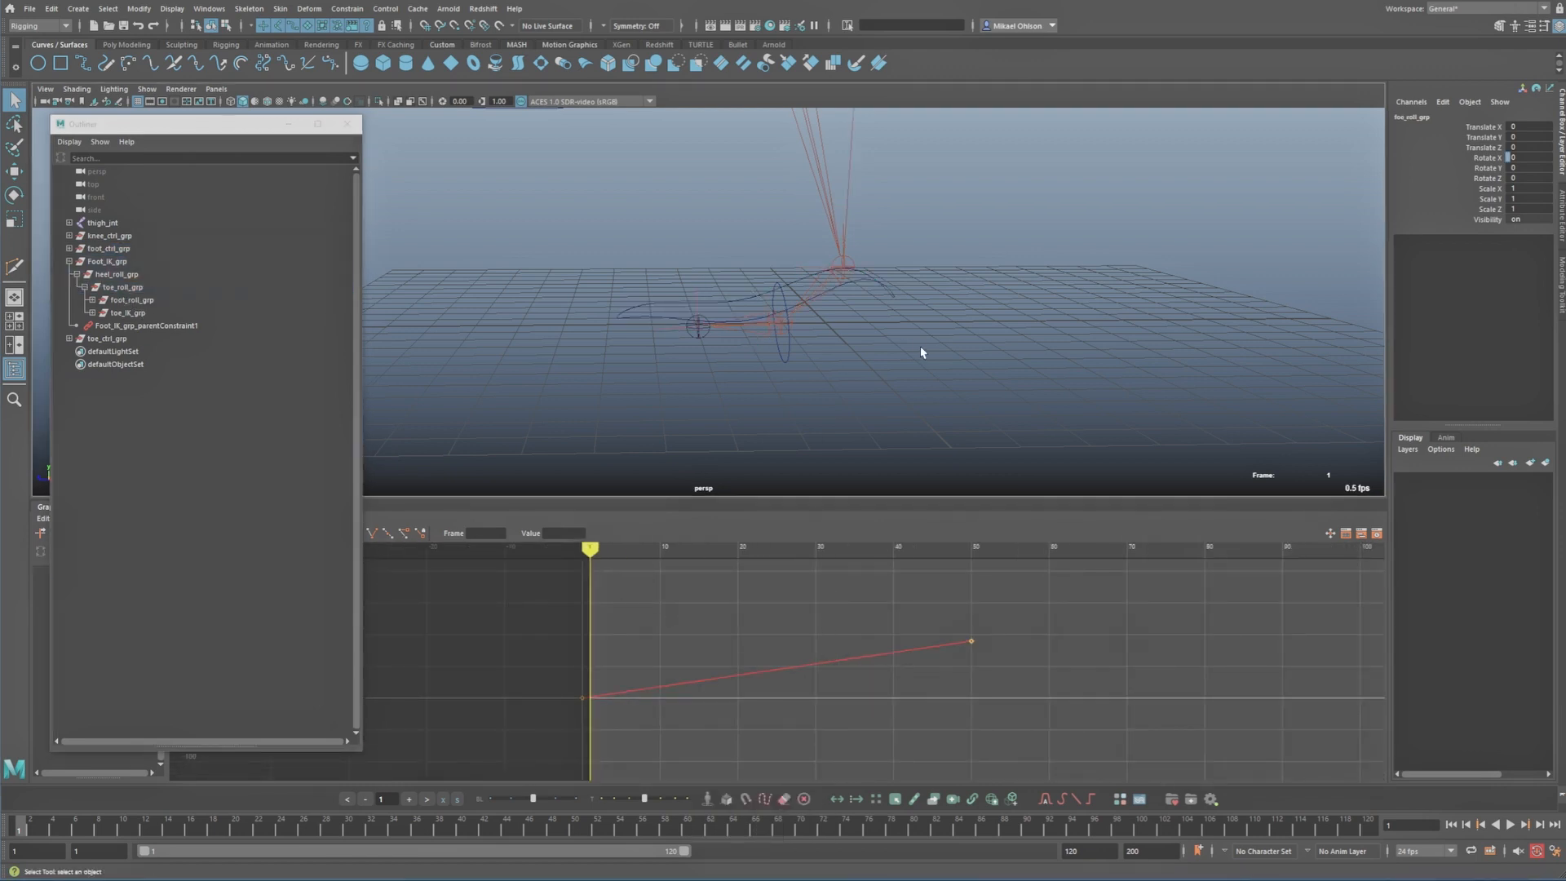
Step: Select foot_ctrl and scrub its Toe Roll to check how the foot rolls with the linear curve
click(898, 299)
click(1486, 230)
middle_drag(1486, 230, 1301, 252)
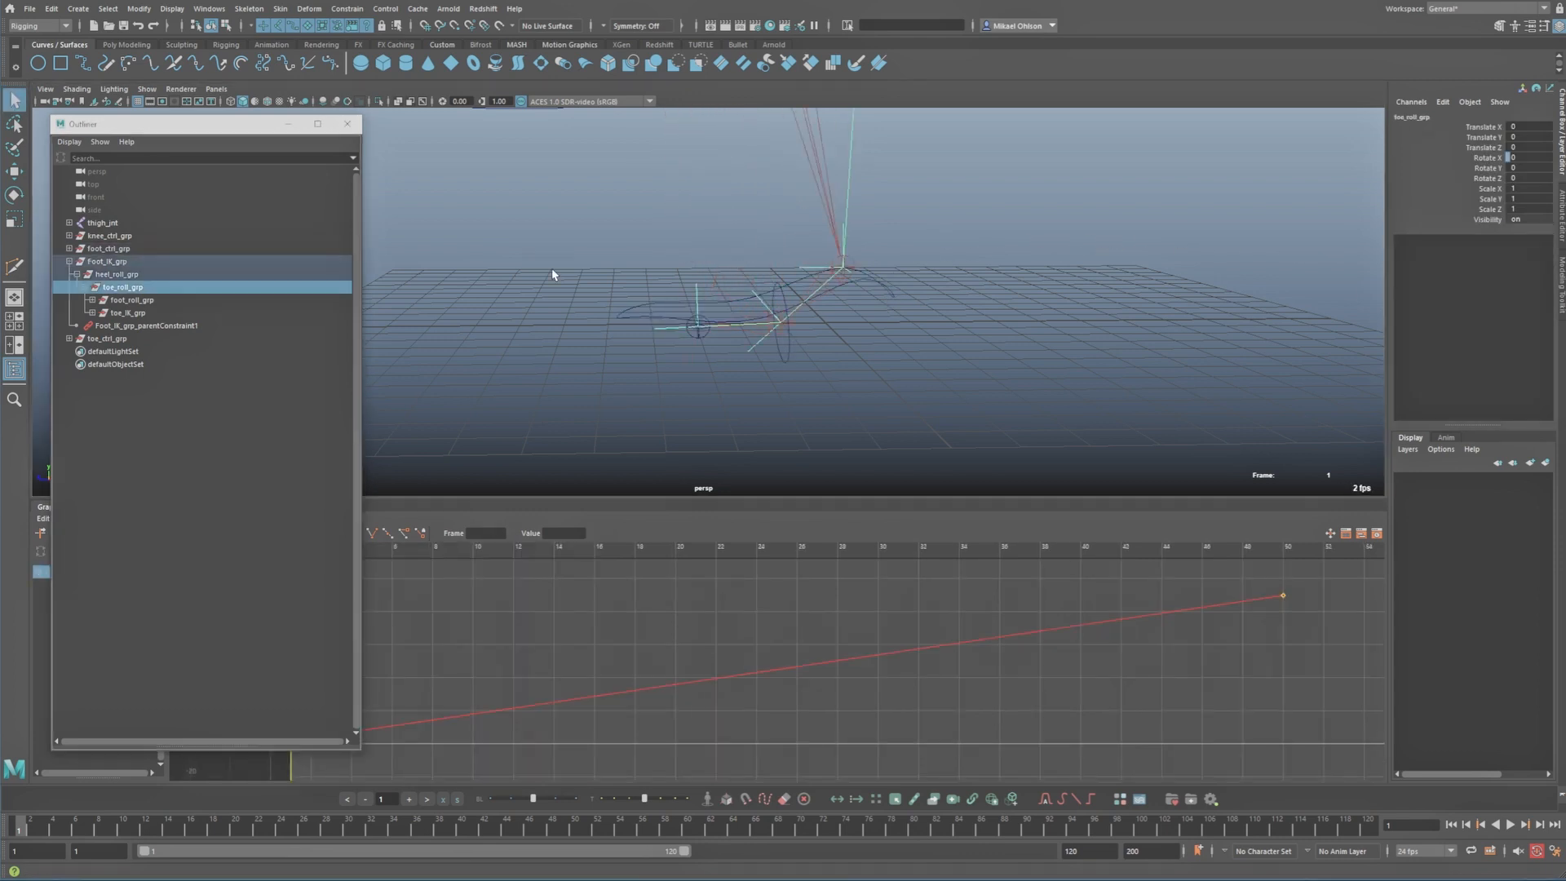
Step: Close the Outliner and turn off the Graph Editor's Simple Toolbar option, keeping toe_roll_grp's curve in view
scroll(752, 669, down, 5)
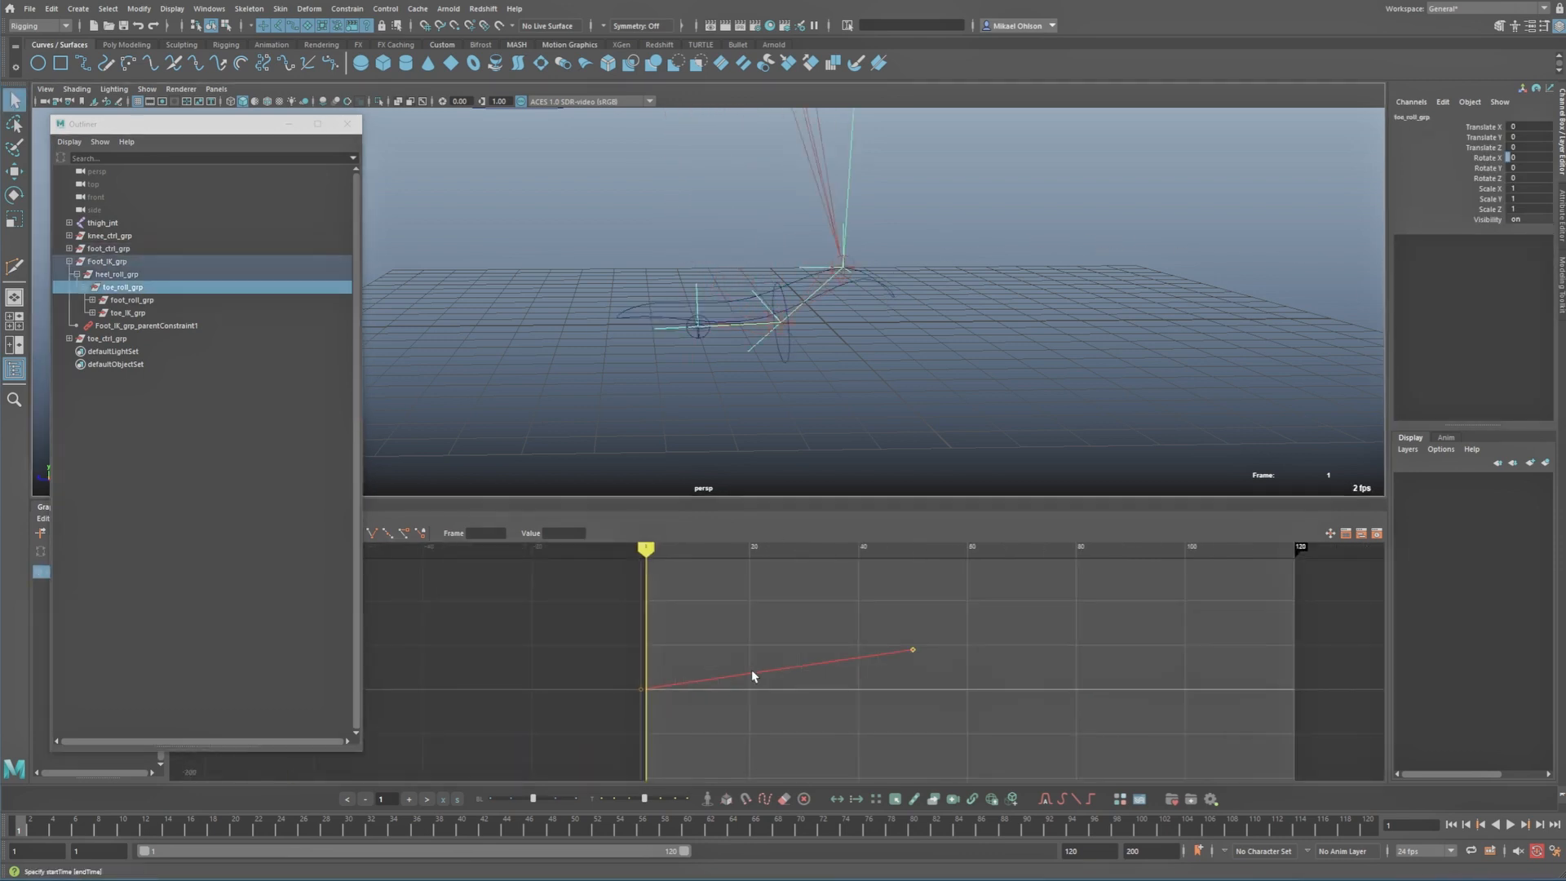
alt+middle_drag(751, 669, 783, 664)
right_click(782, 589)
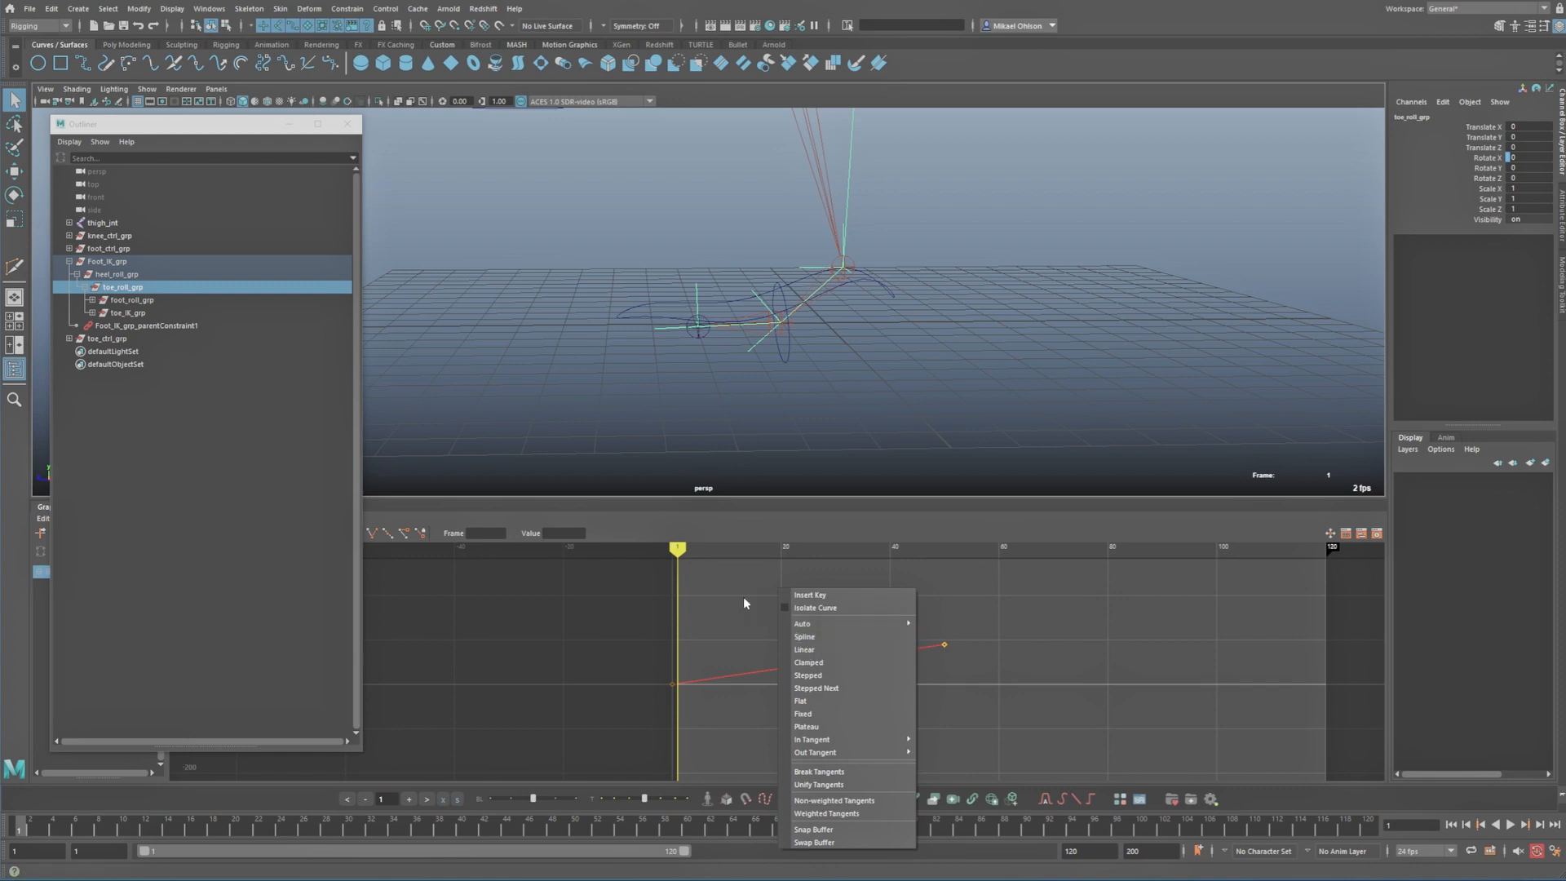
click(347, 124)
click(347, 124)
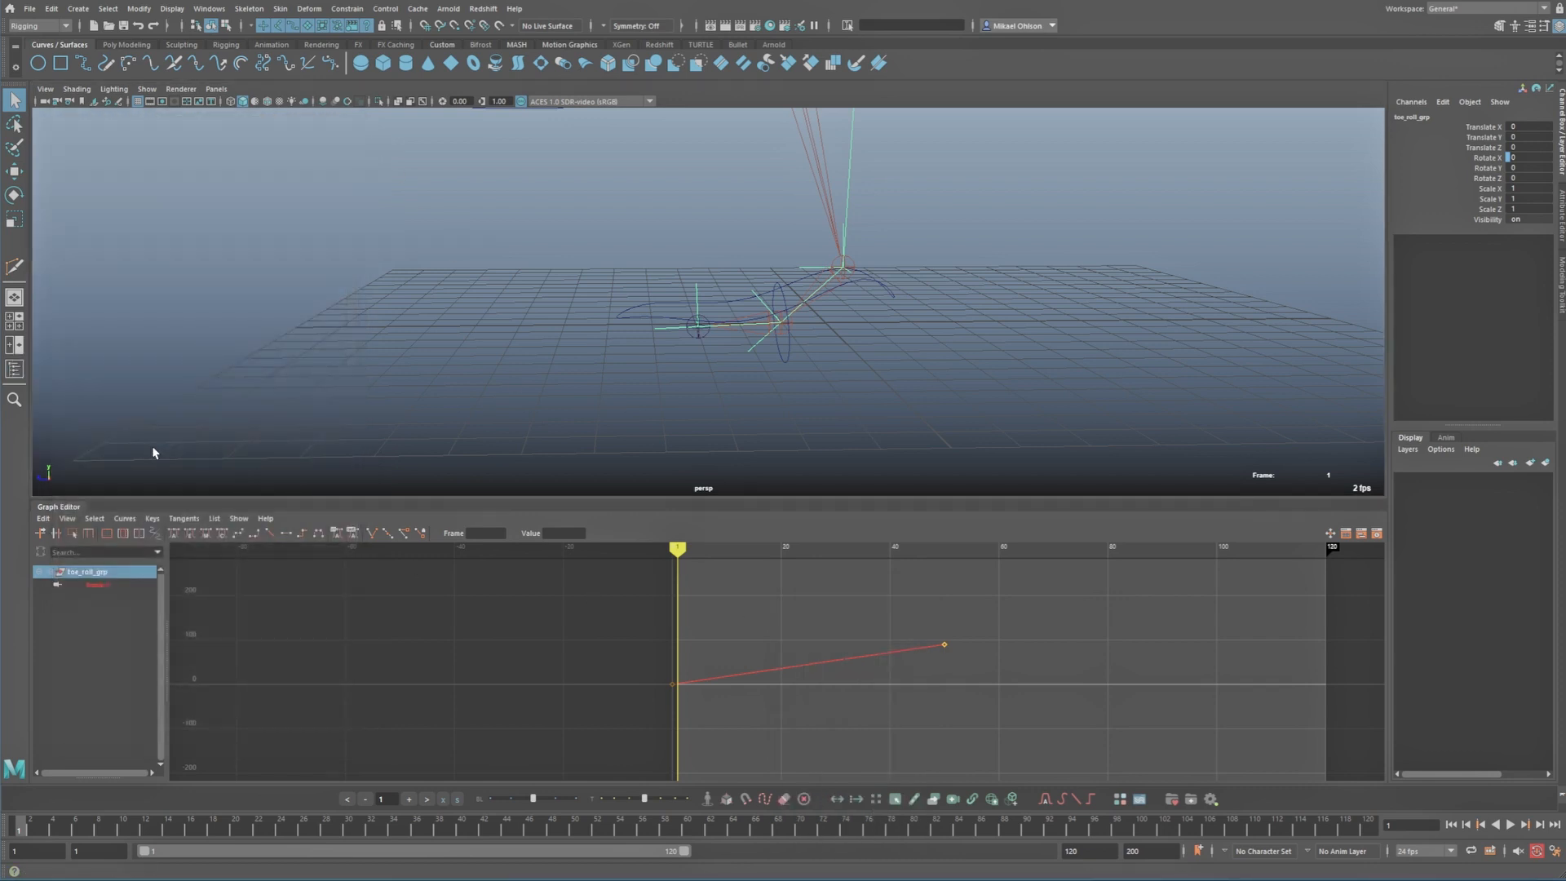
click(67, 519)
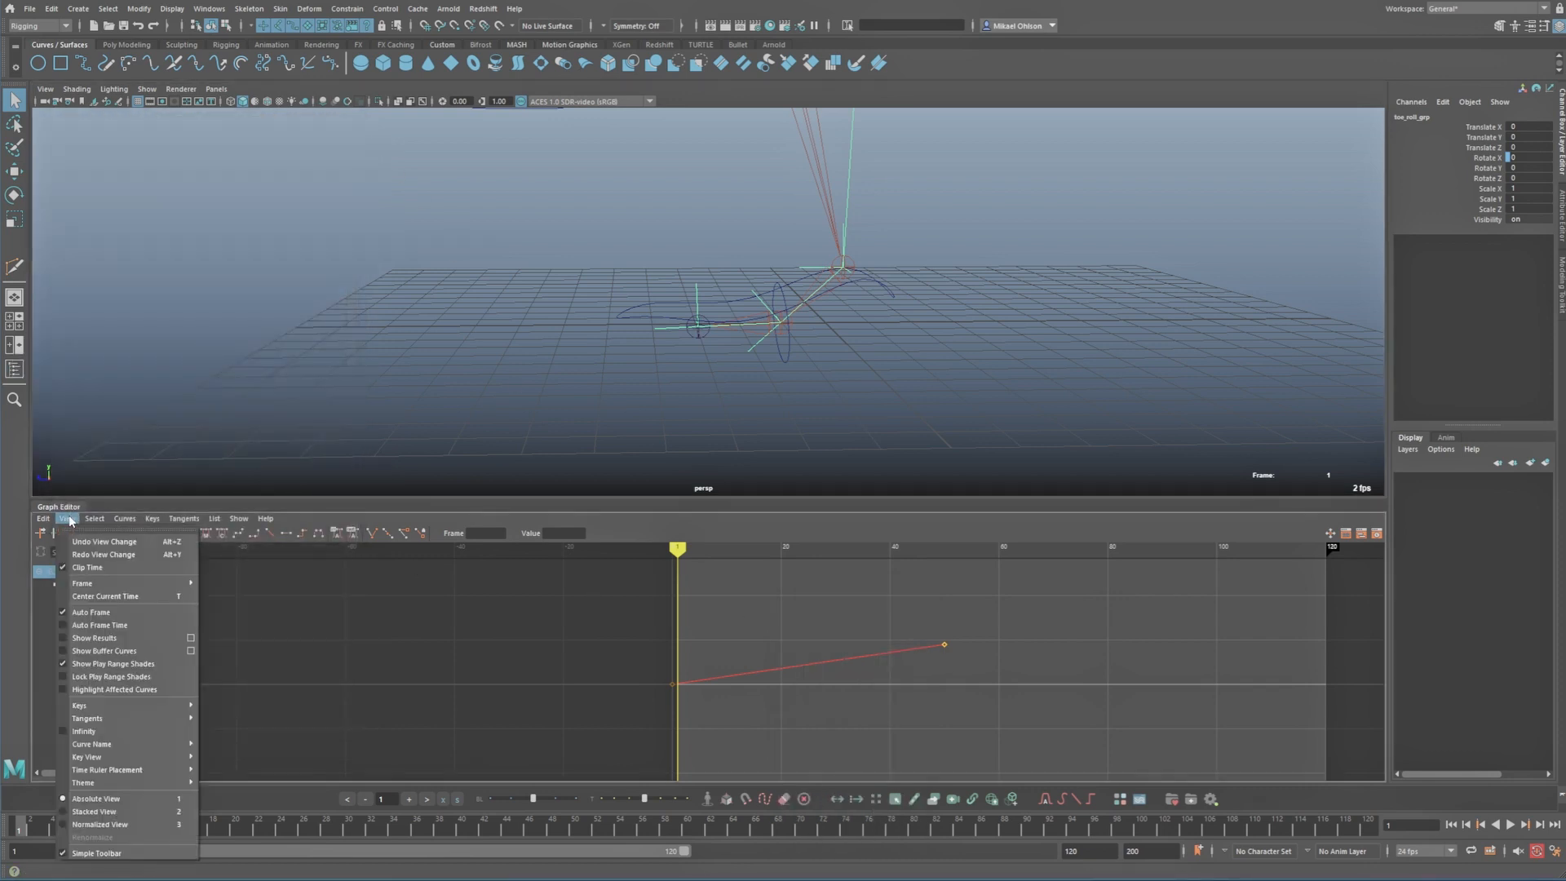
click(106, 853)
Step: Review the tangent types offered for toe_roll_grp's curve and dismiss them without choosing one
right_click(777, 600)
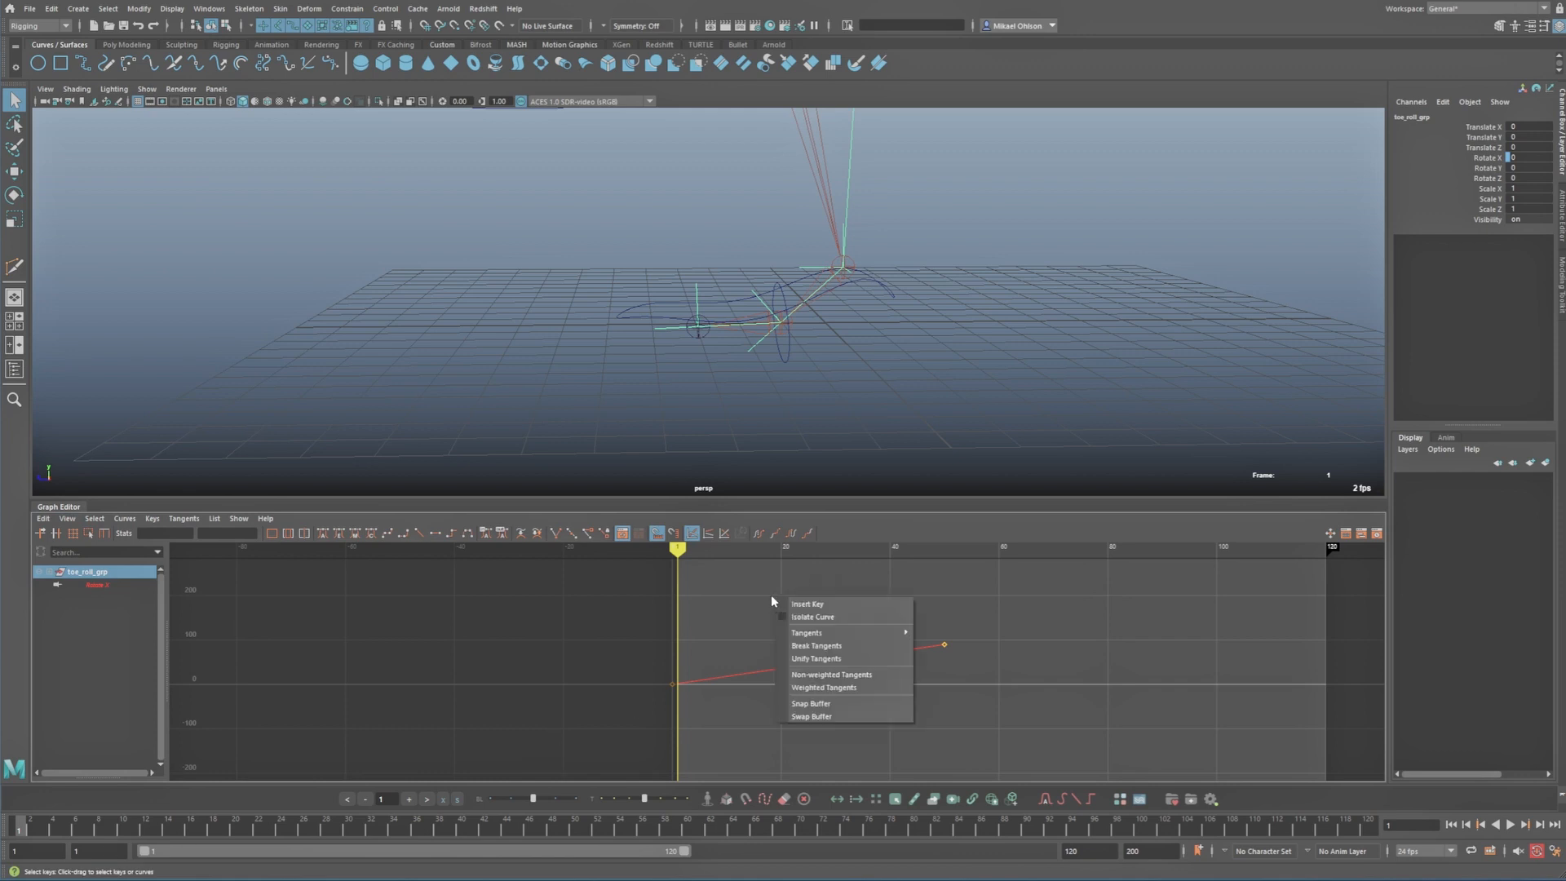
mouse_move(835, 633)
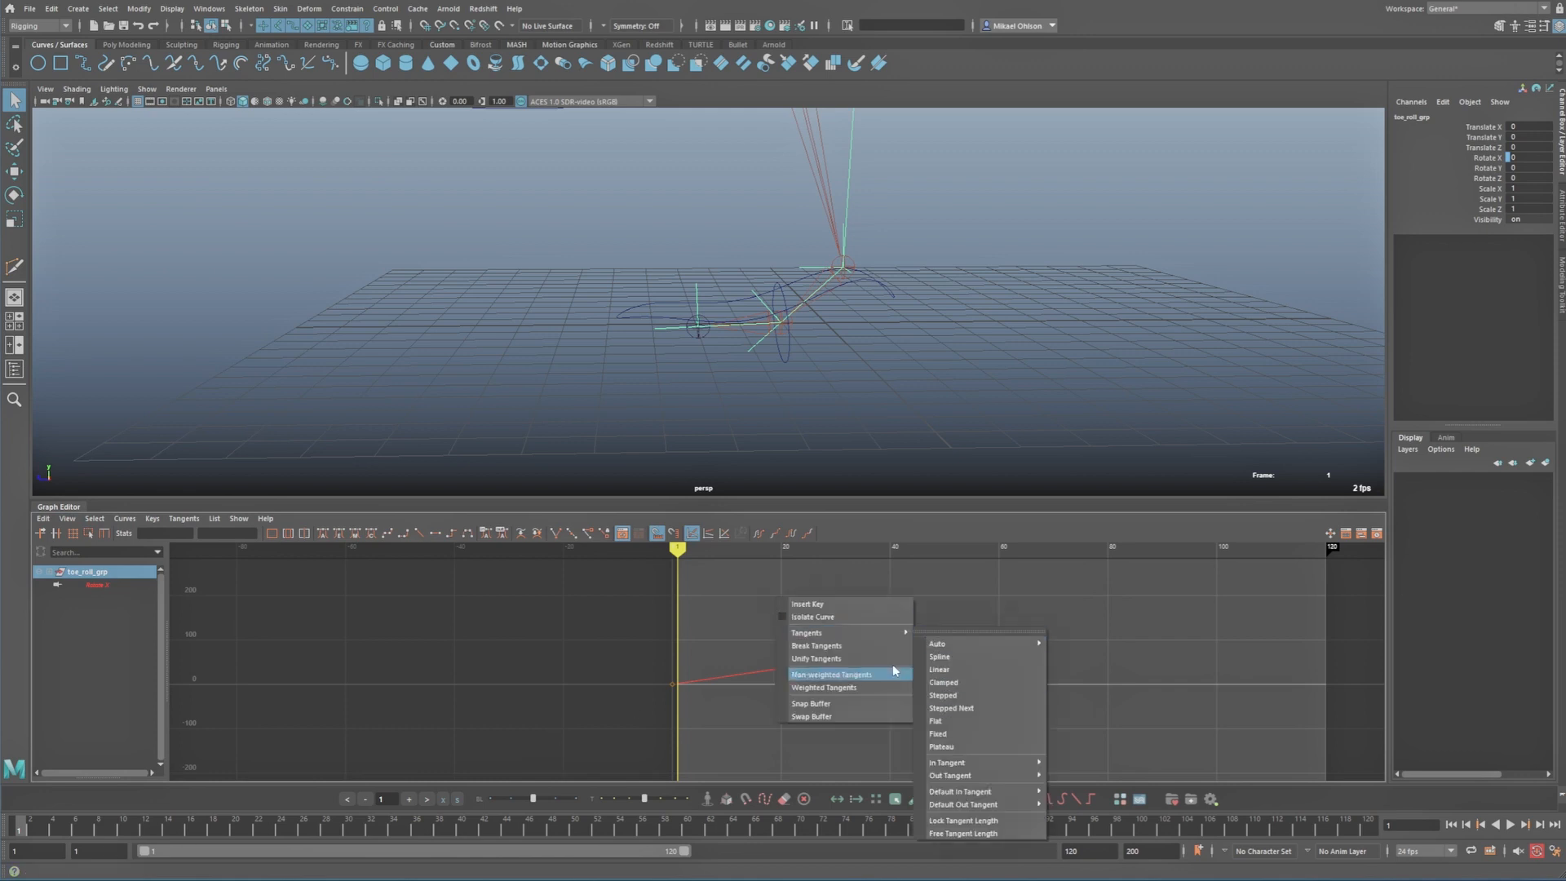
click(740, 582)
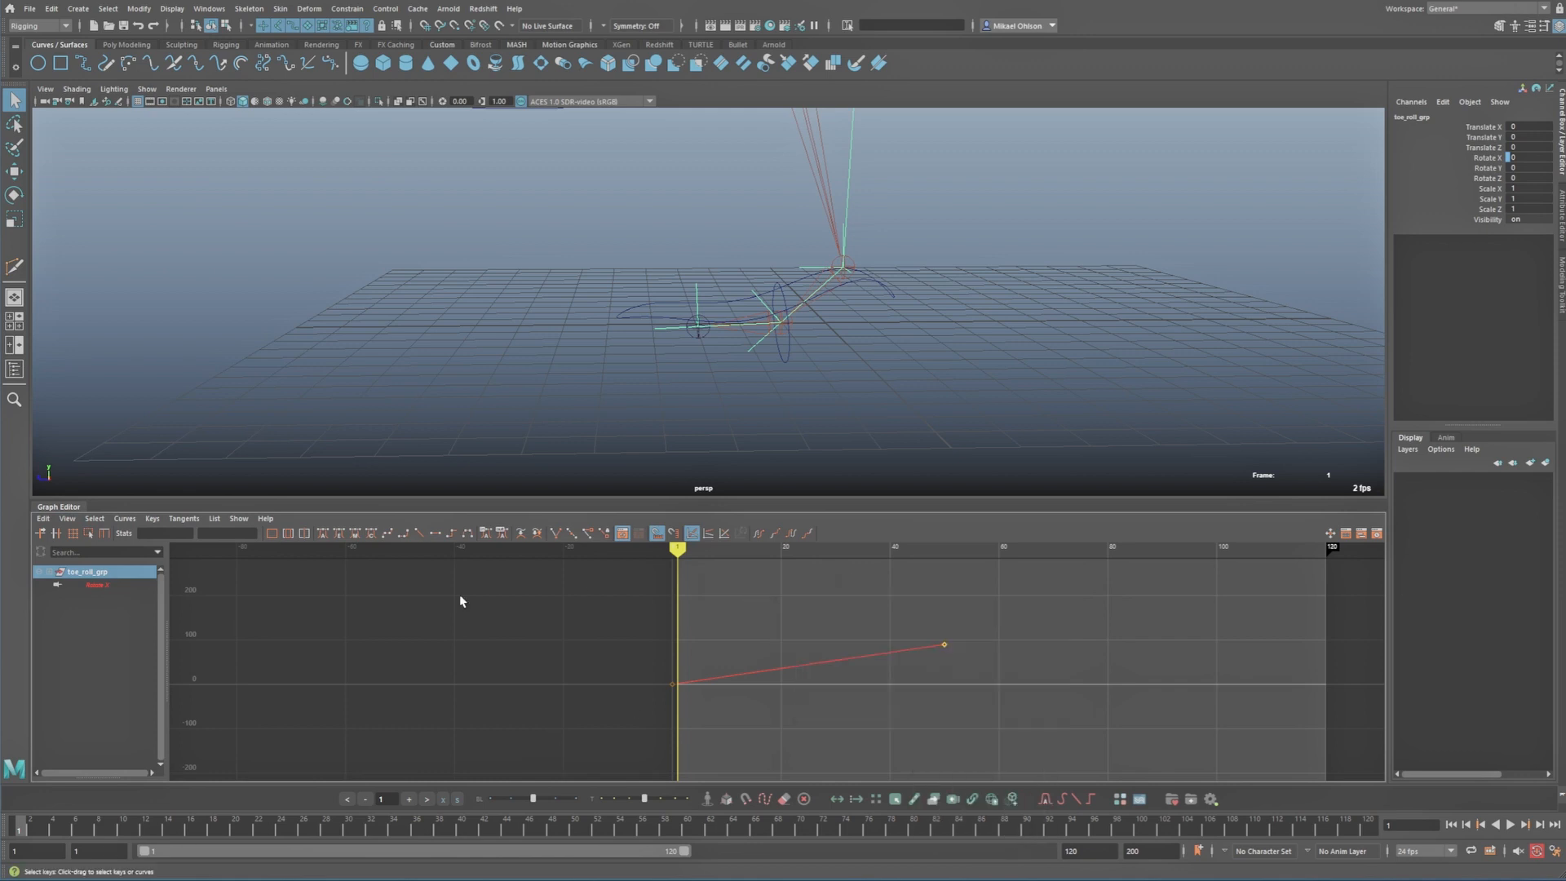
Step: Turn the Graph Editor's Simple Toolbar option back on, glance at the curve's tangent types, and collapse the Graph Editor
click(67, 518)
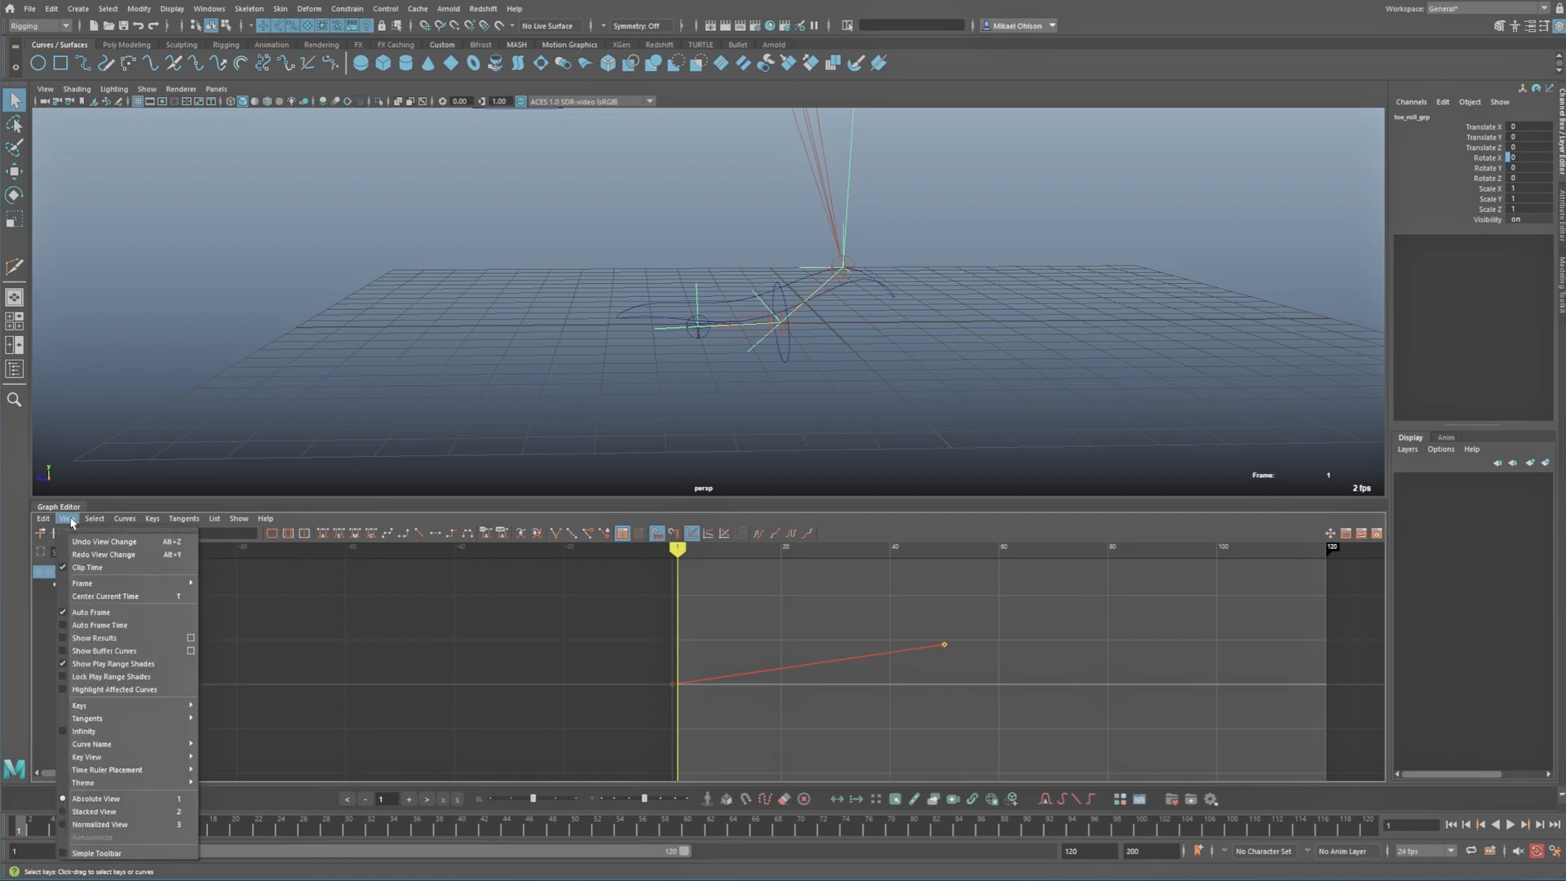
click(104, 852)
right_click(759, 596)
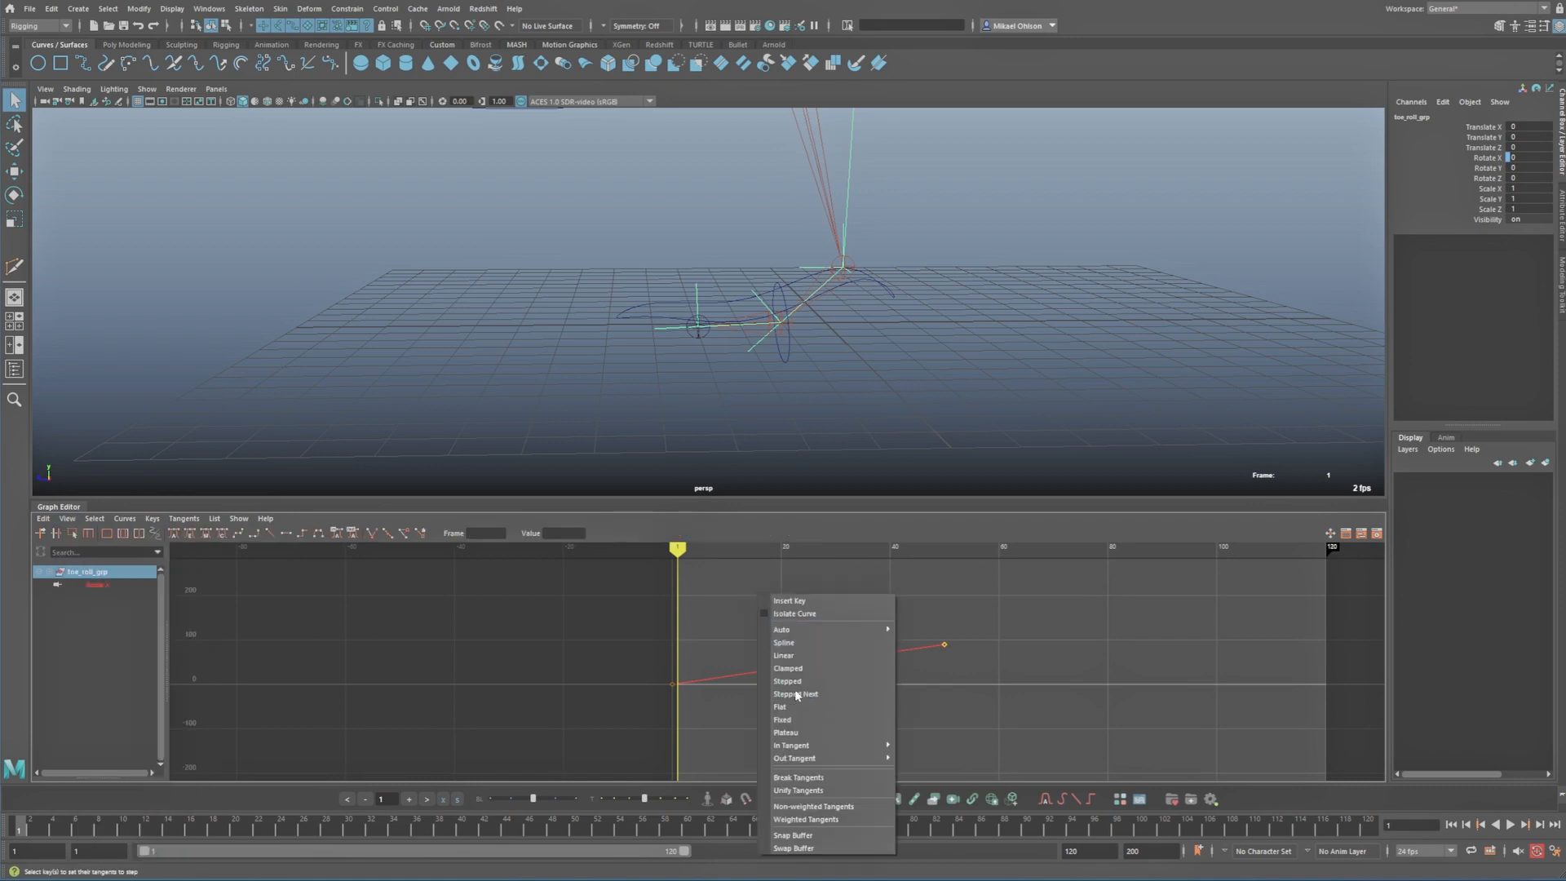
click(738, 605)
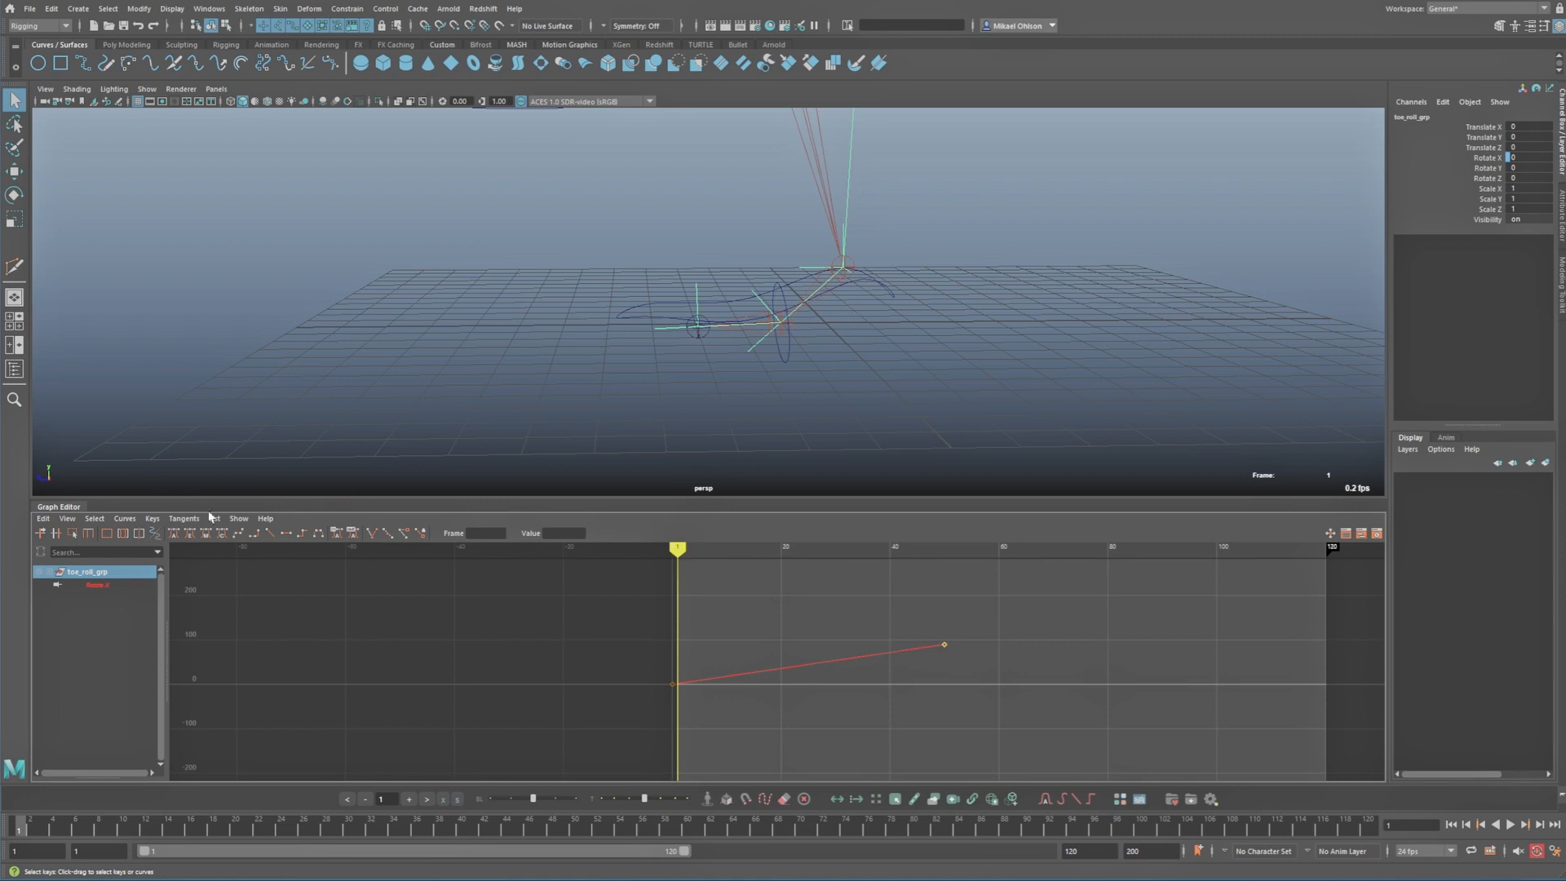
click(53, 507)
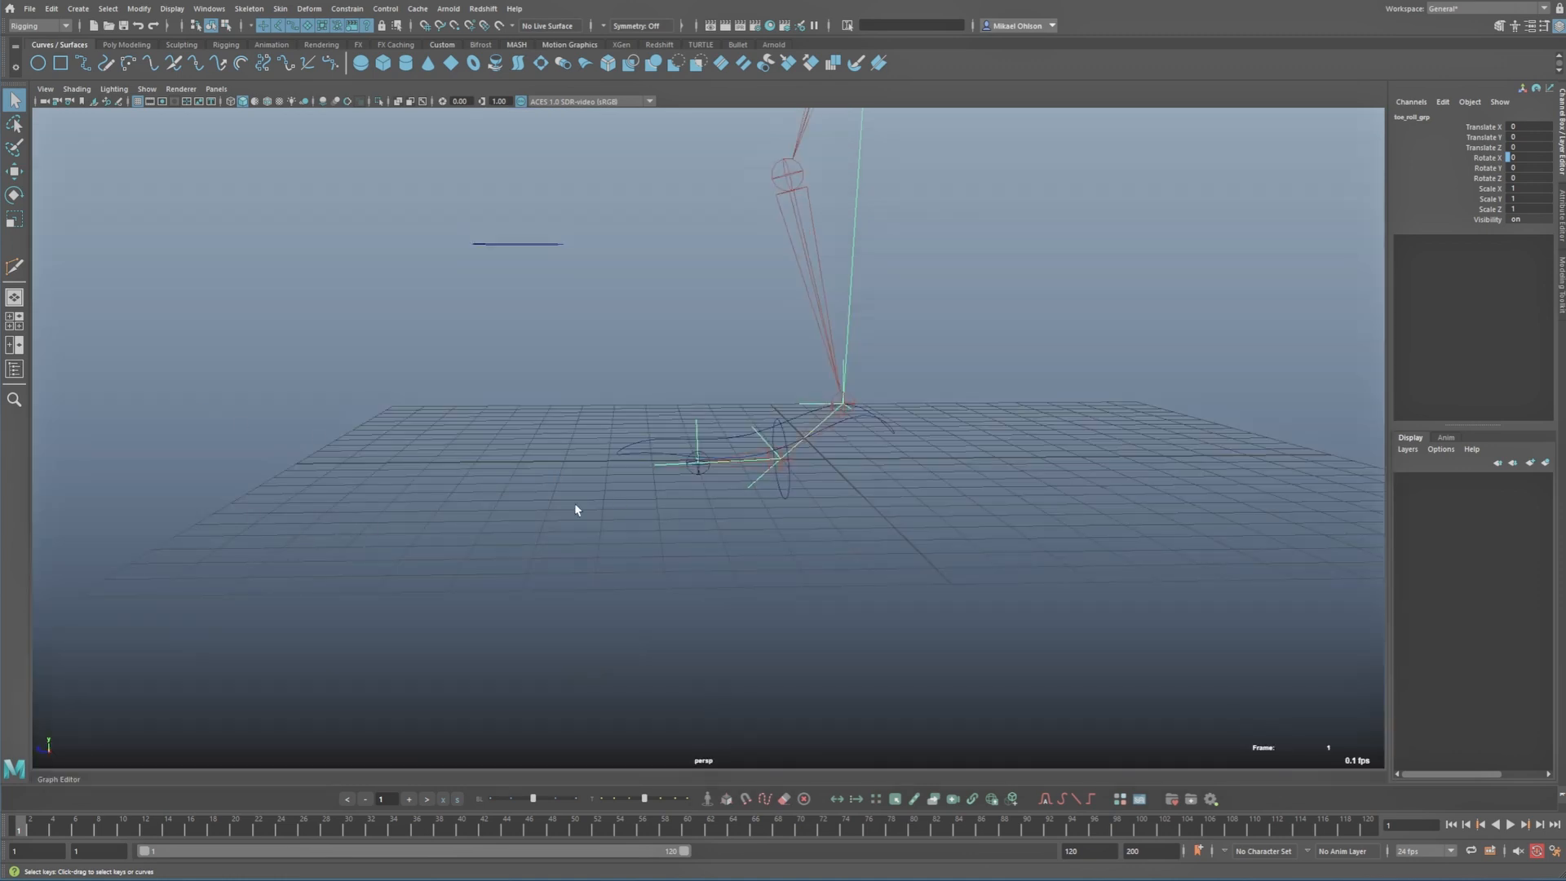
Step: Set the default in tangent and default out tangent to Linear in the Animation preferences and save them
click(1555, 850)
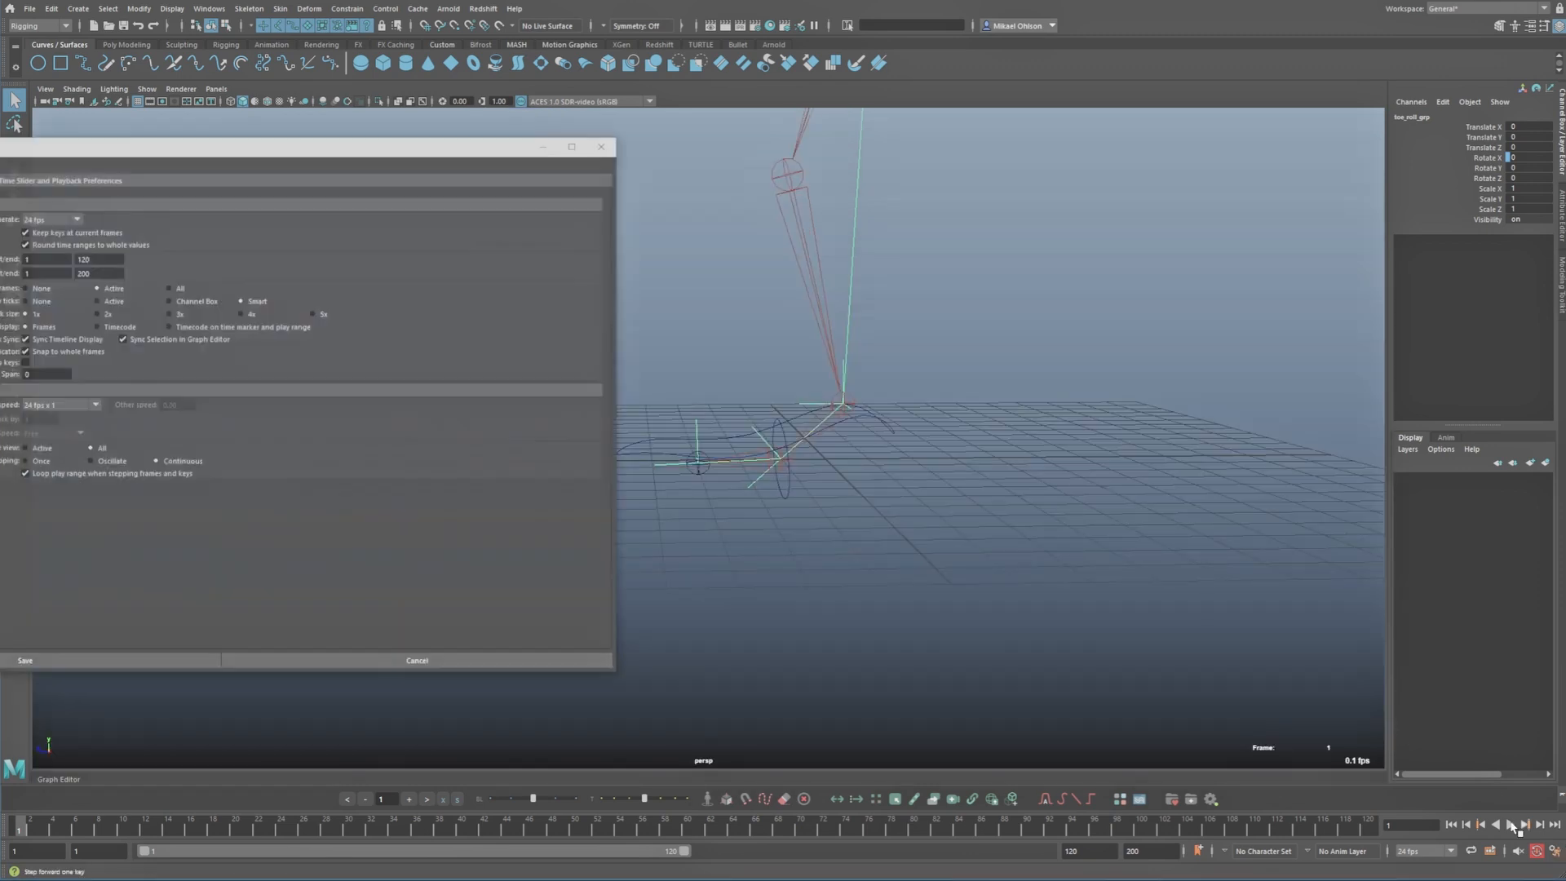
drag(210, 147, 432, 137)
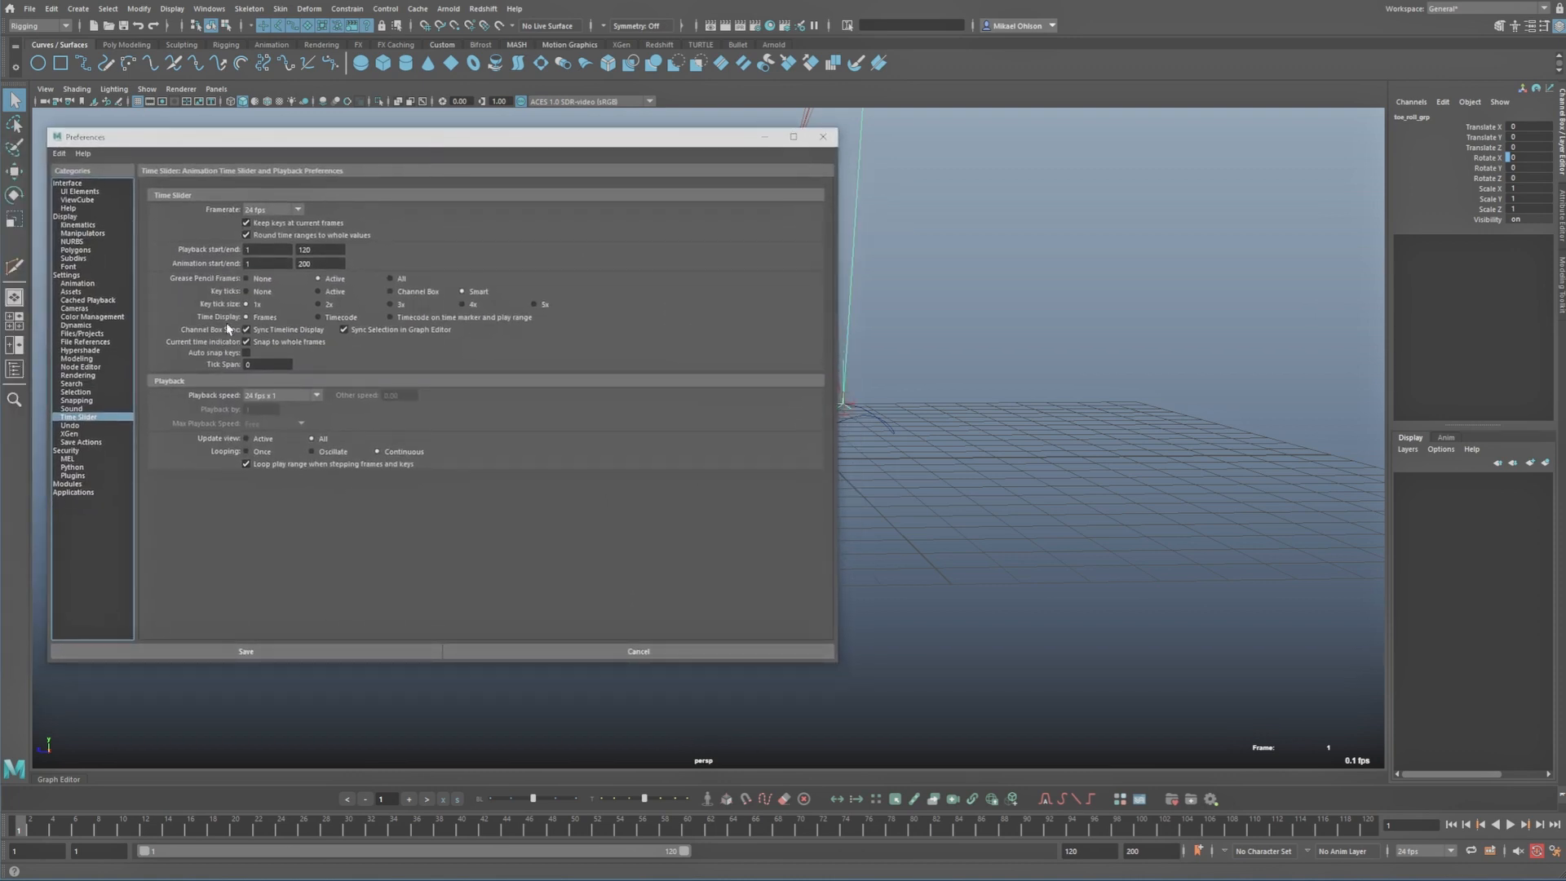
click(98, 285)
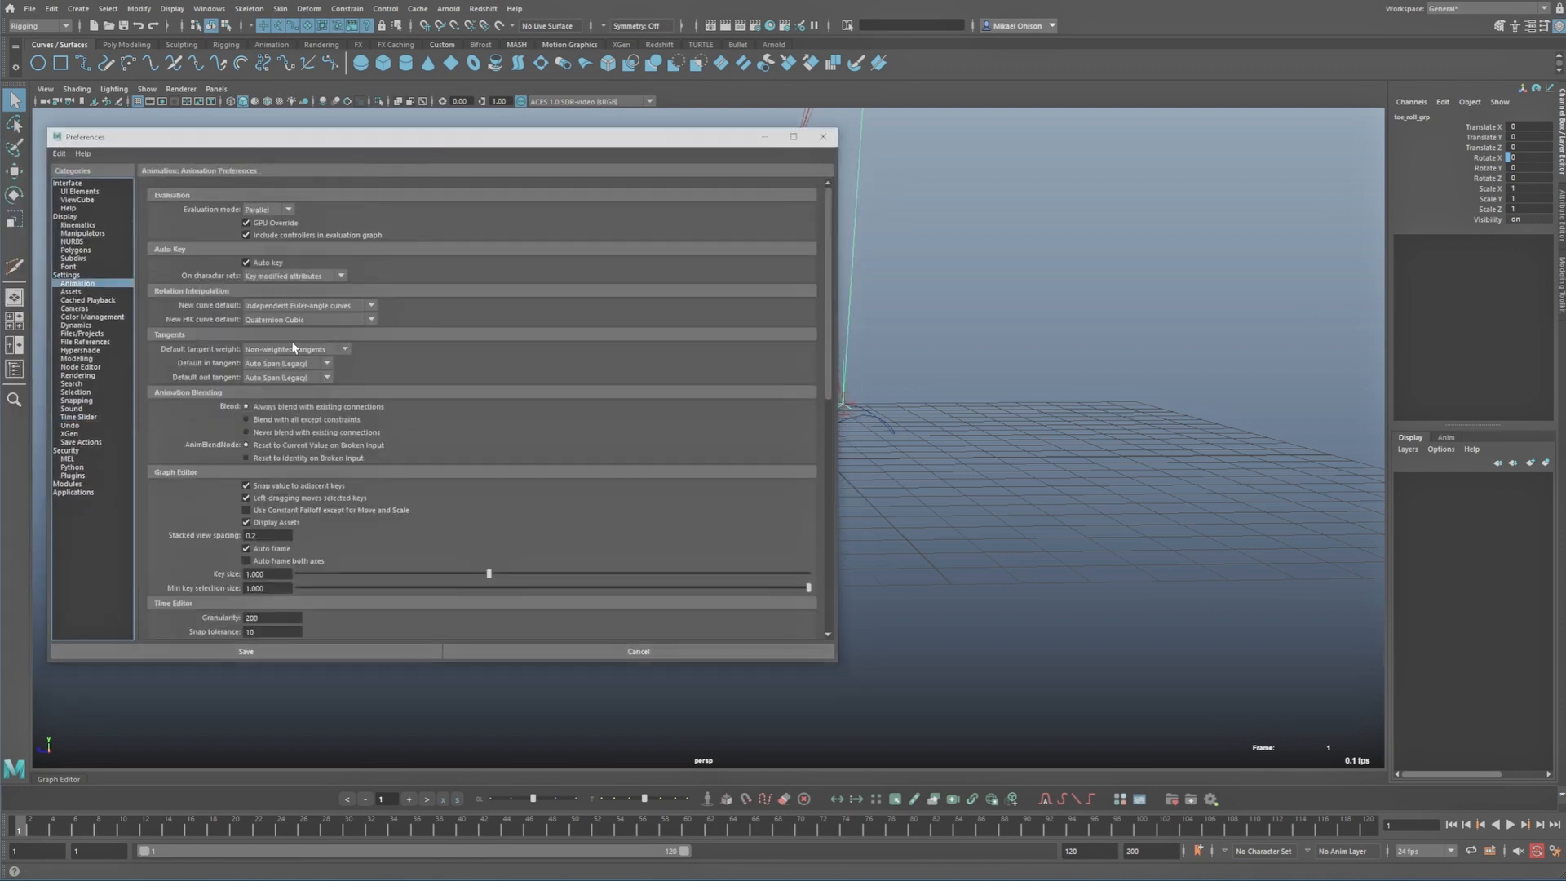
click(277, 364)
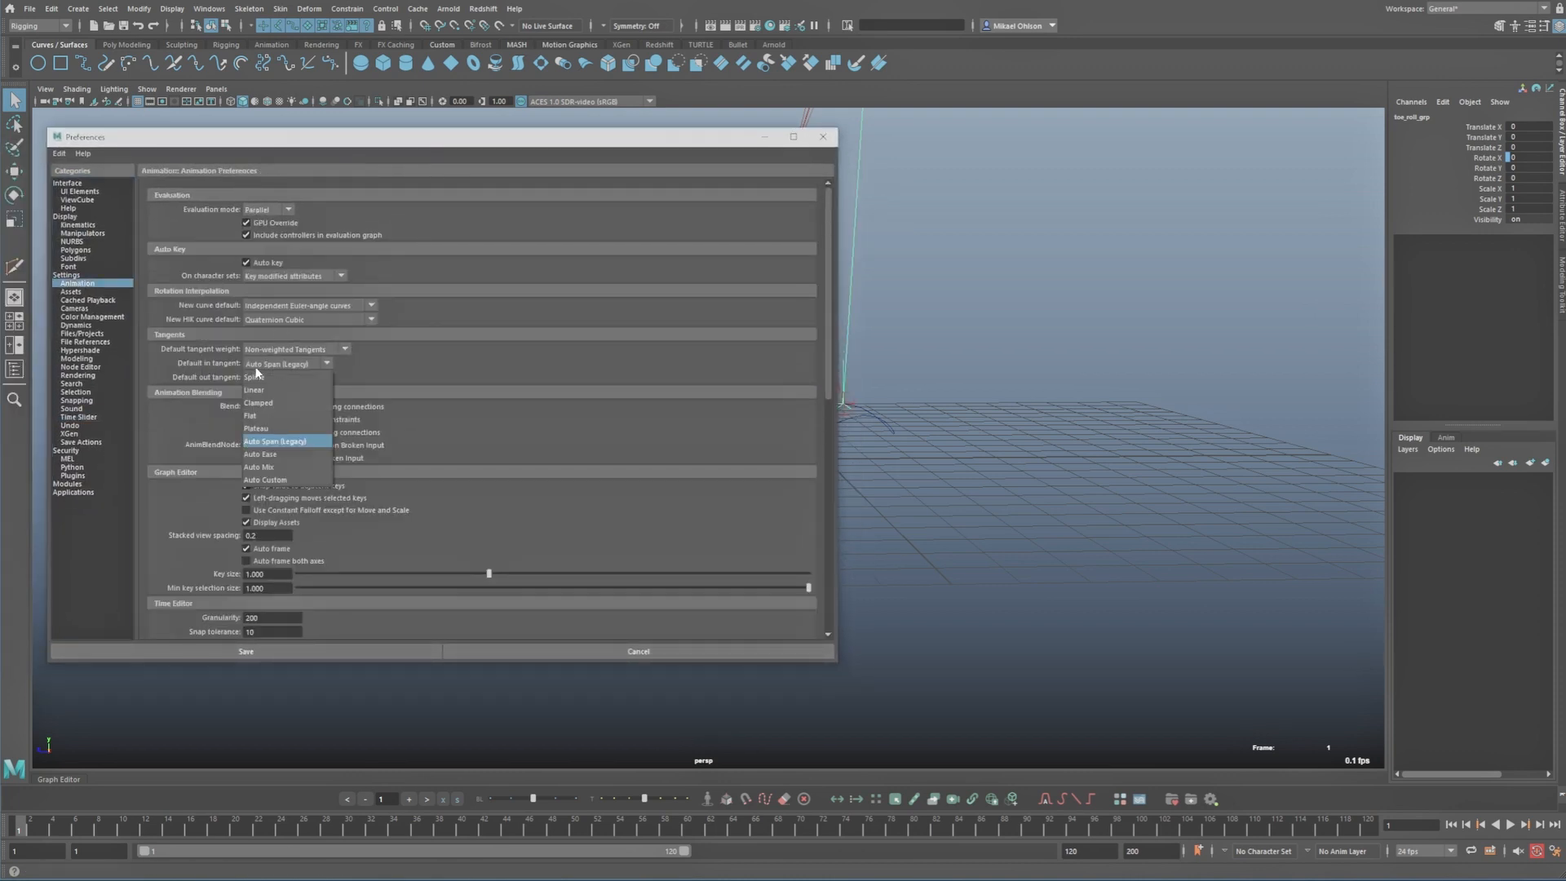
click(269, 389)
click(282, 377)
click(269, 403)
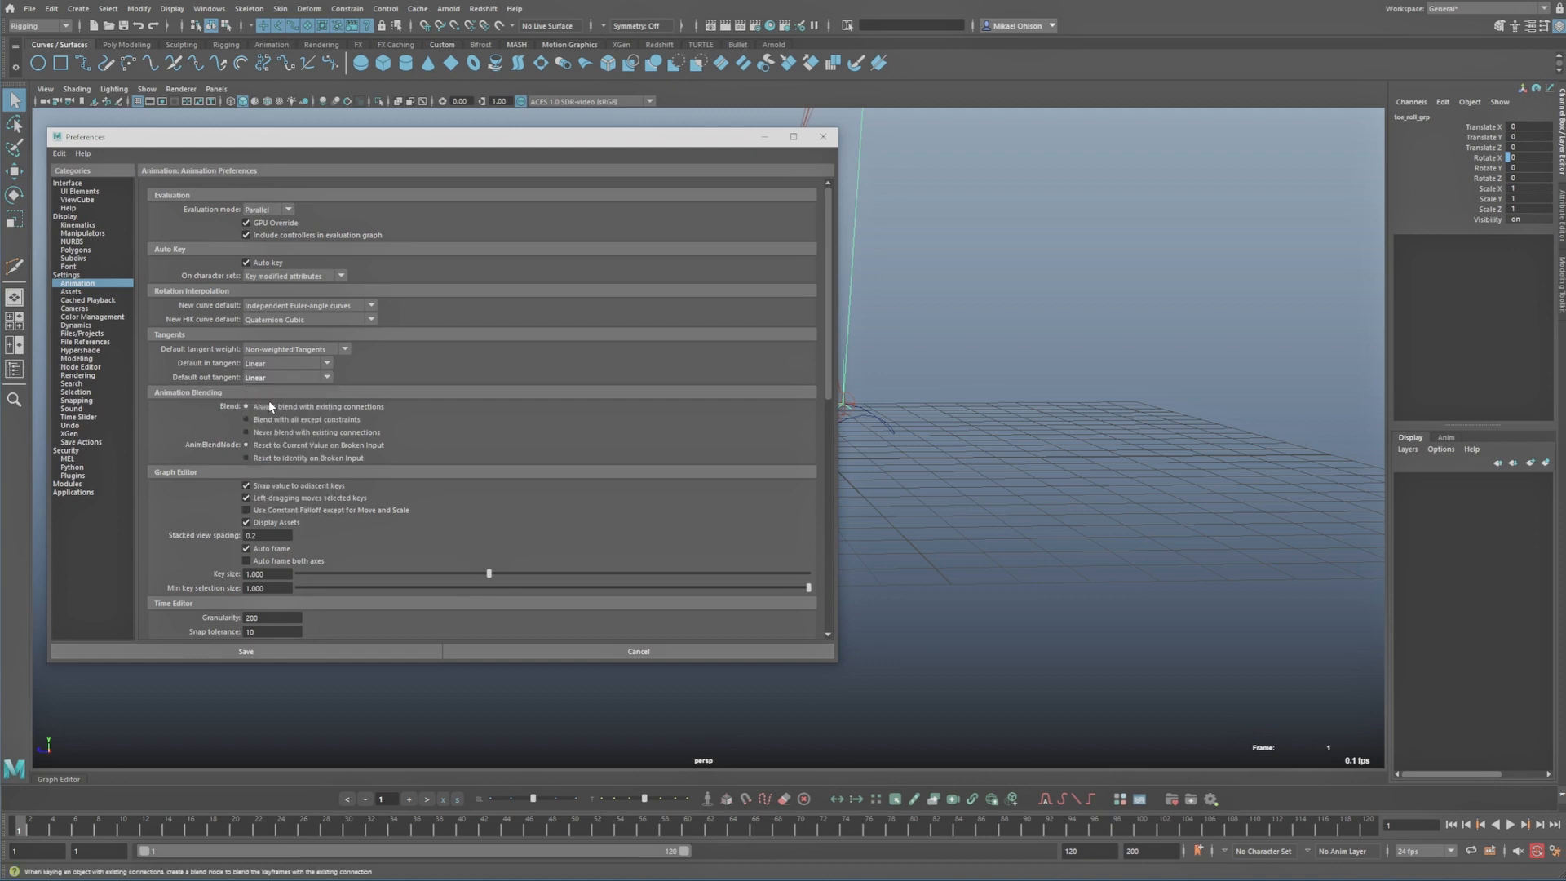
click(271, 652)
Step: Add a keyable float attribute named Heel Roll to foot_ctrl with a minimum of 0 and a maximum of 50
click(899, 538)
mouse_move(899, 539)
alt+mouse_down()
mouse_move(839, 528)
mouse_move(896, 540)
alt+mouse_up()
click(912, 448)
alt+drag(913, 448, 907, 442)
alt+right_drag(907, 442, 876, 459)
alt+middle_drag(876, 460, 834, 483)
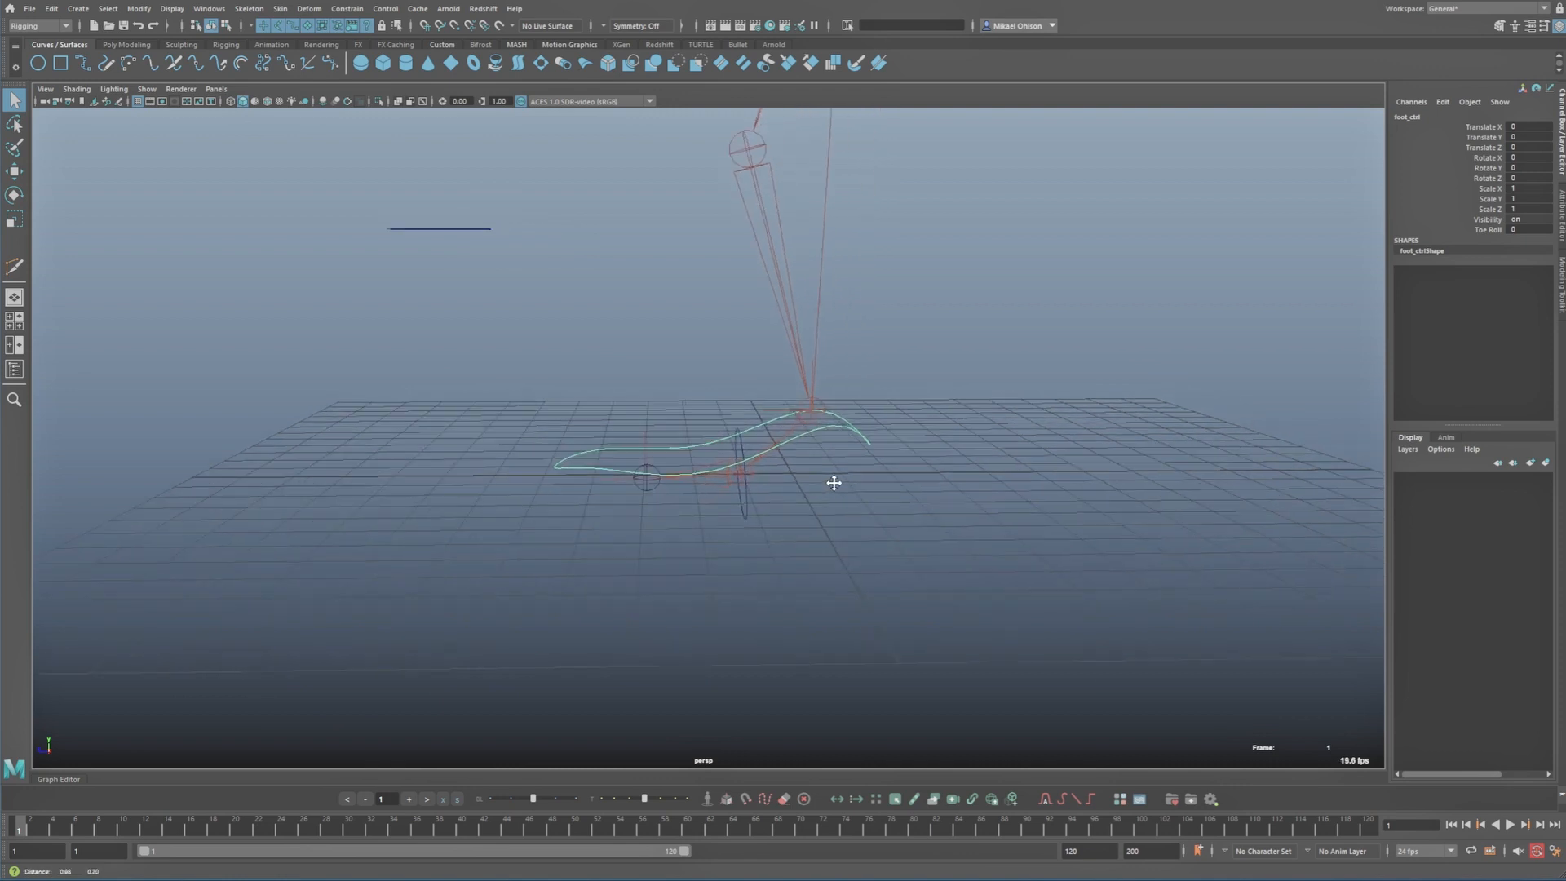
alt+drag(834, 483, 808, 455)
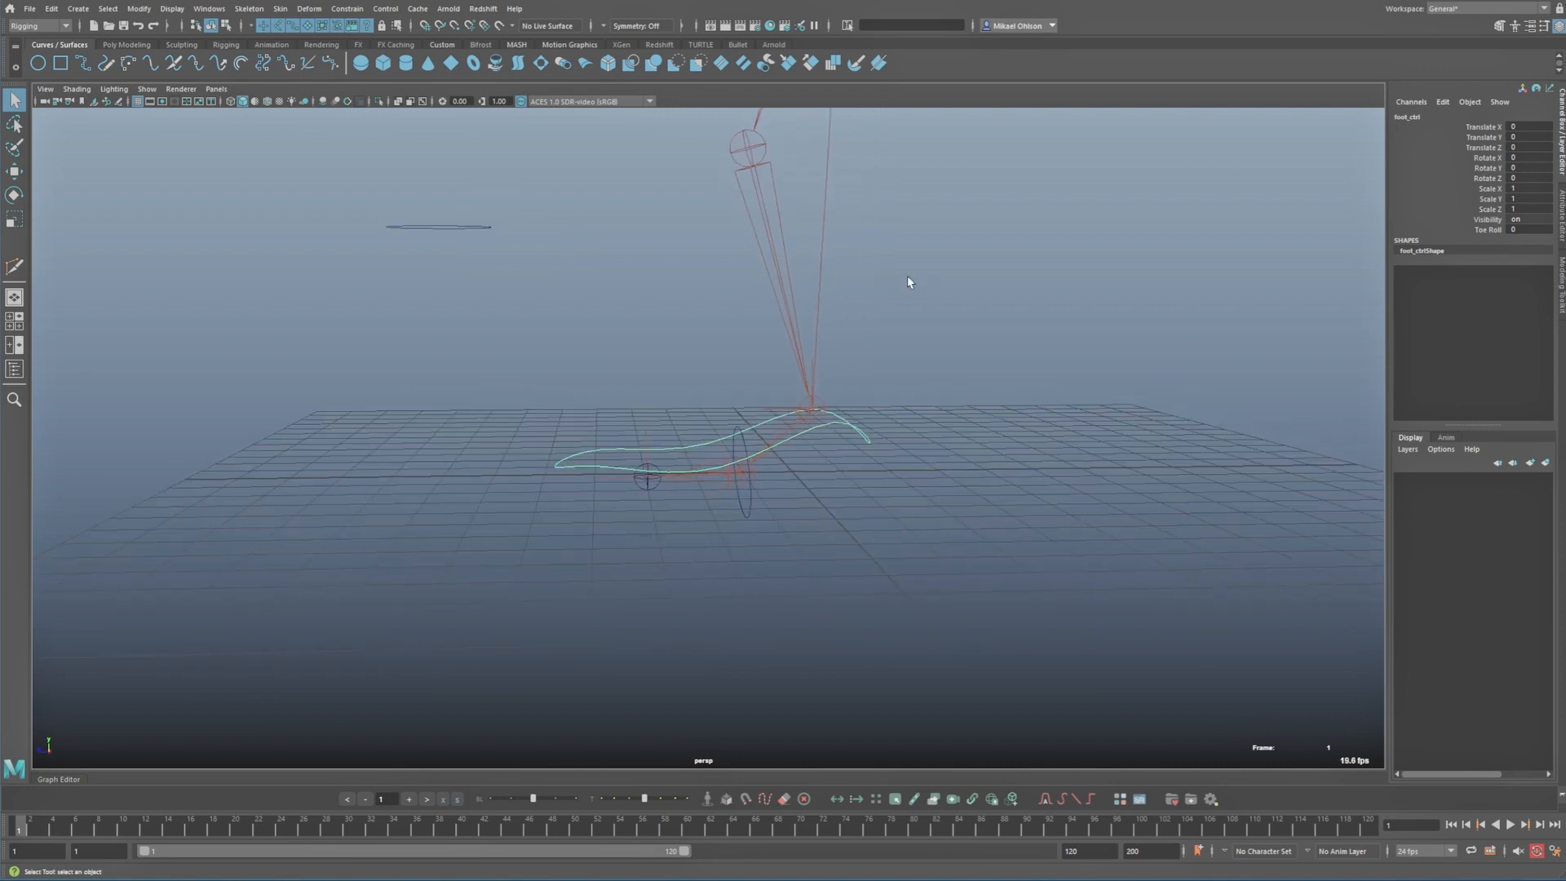
click(1441, 101)
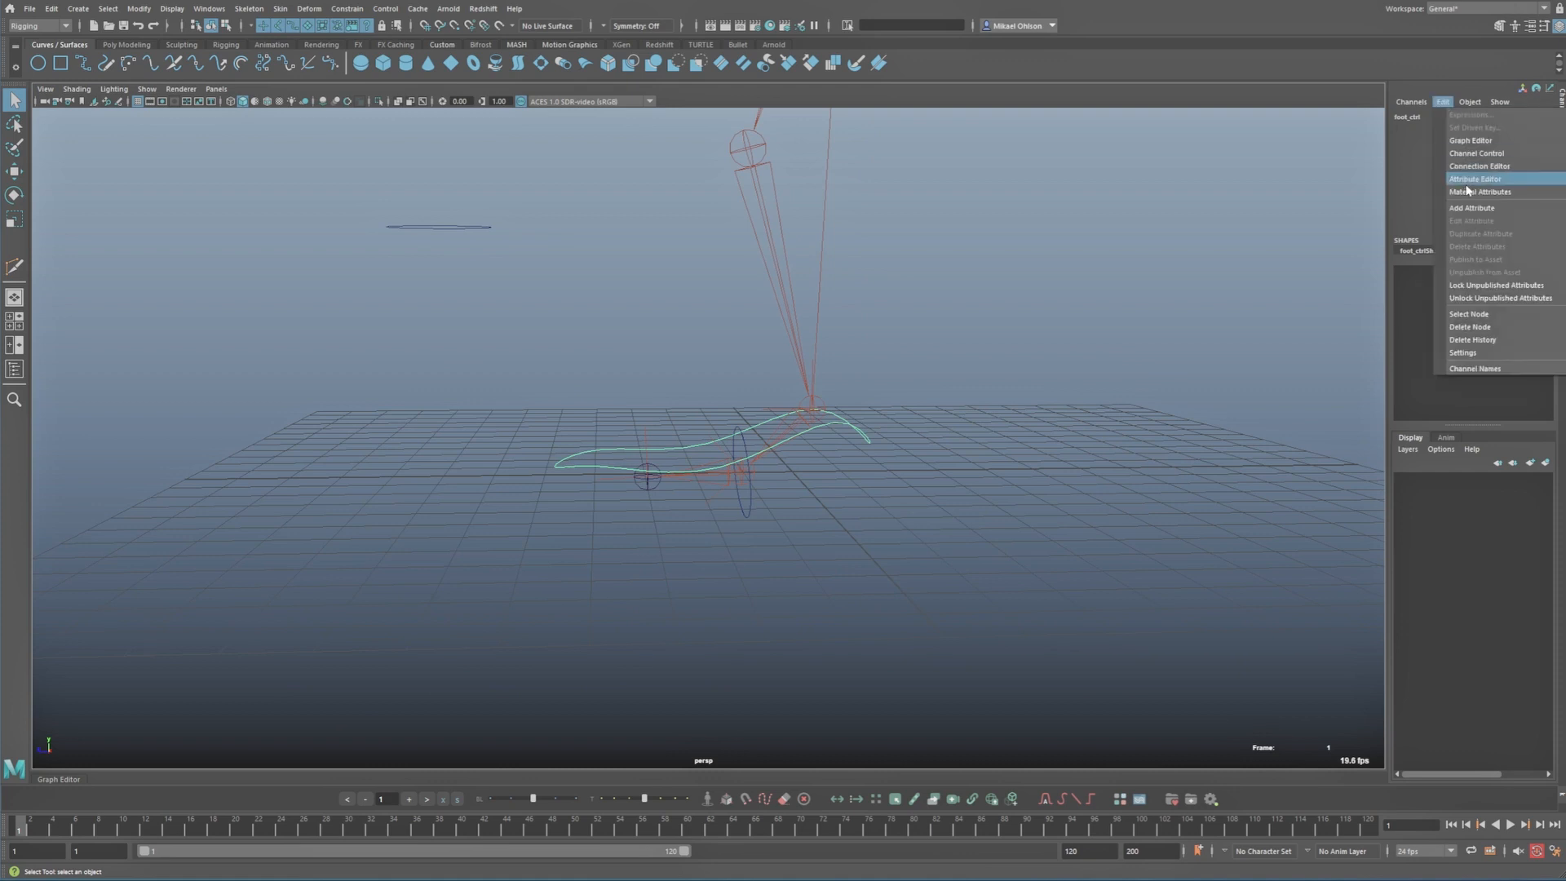
click(1473, 211)
click(1249, 186)
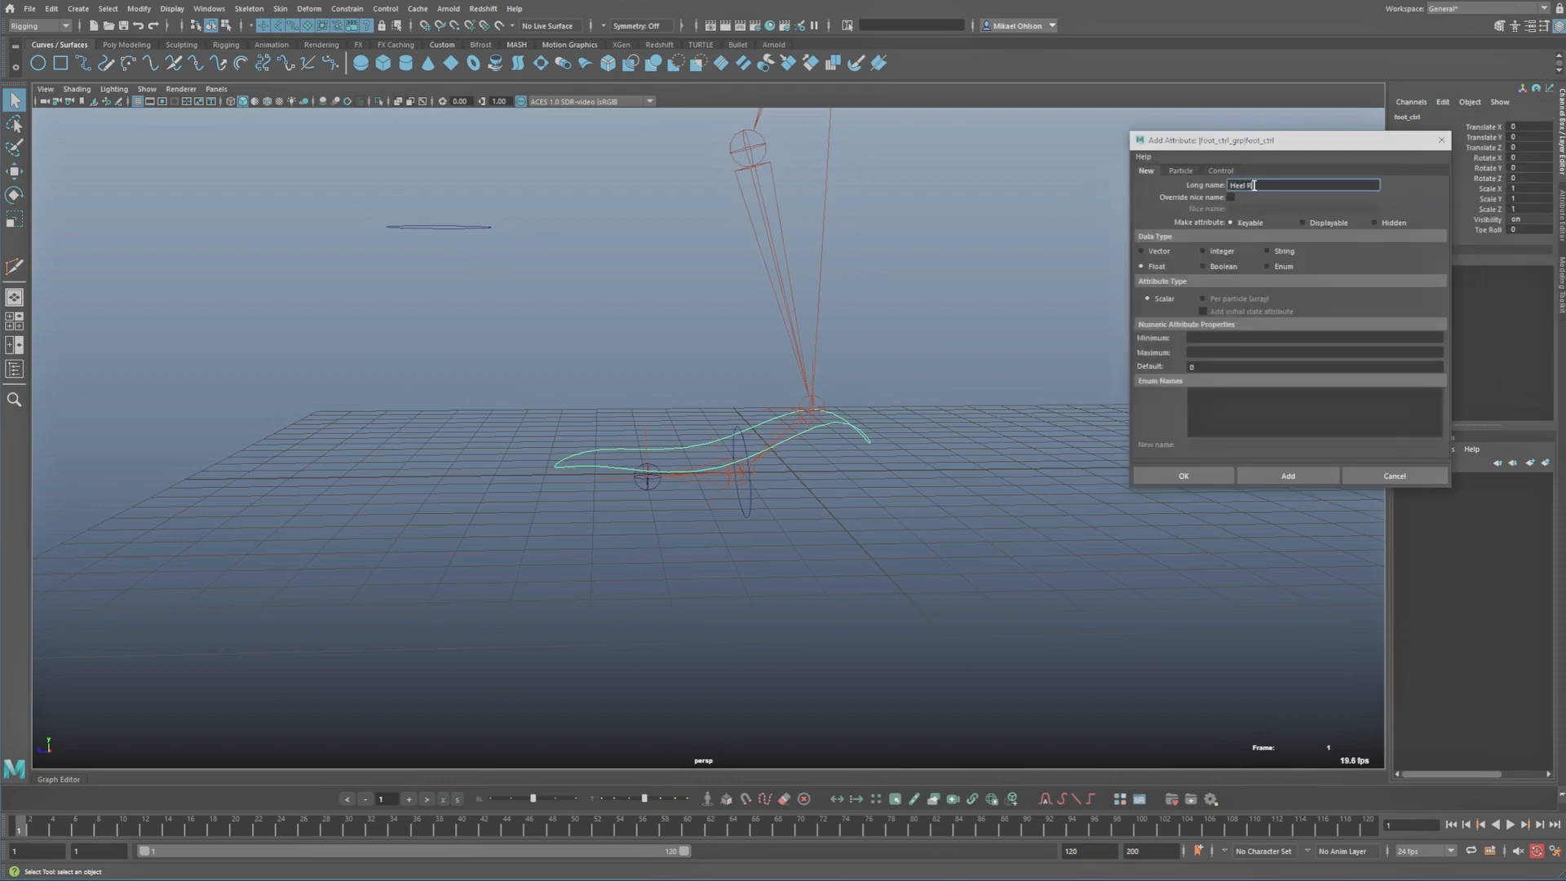
click(1210, 337)
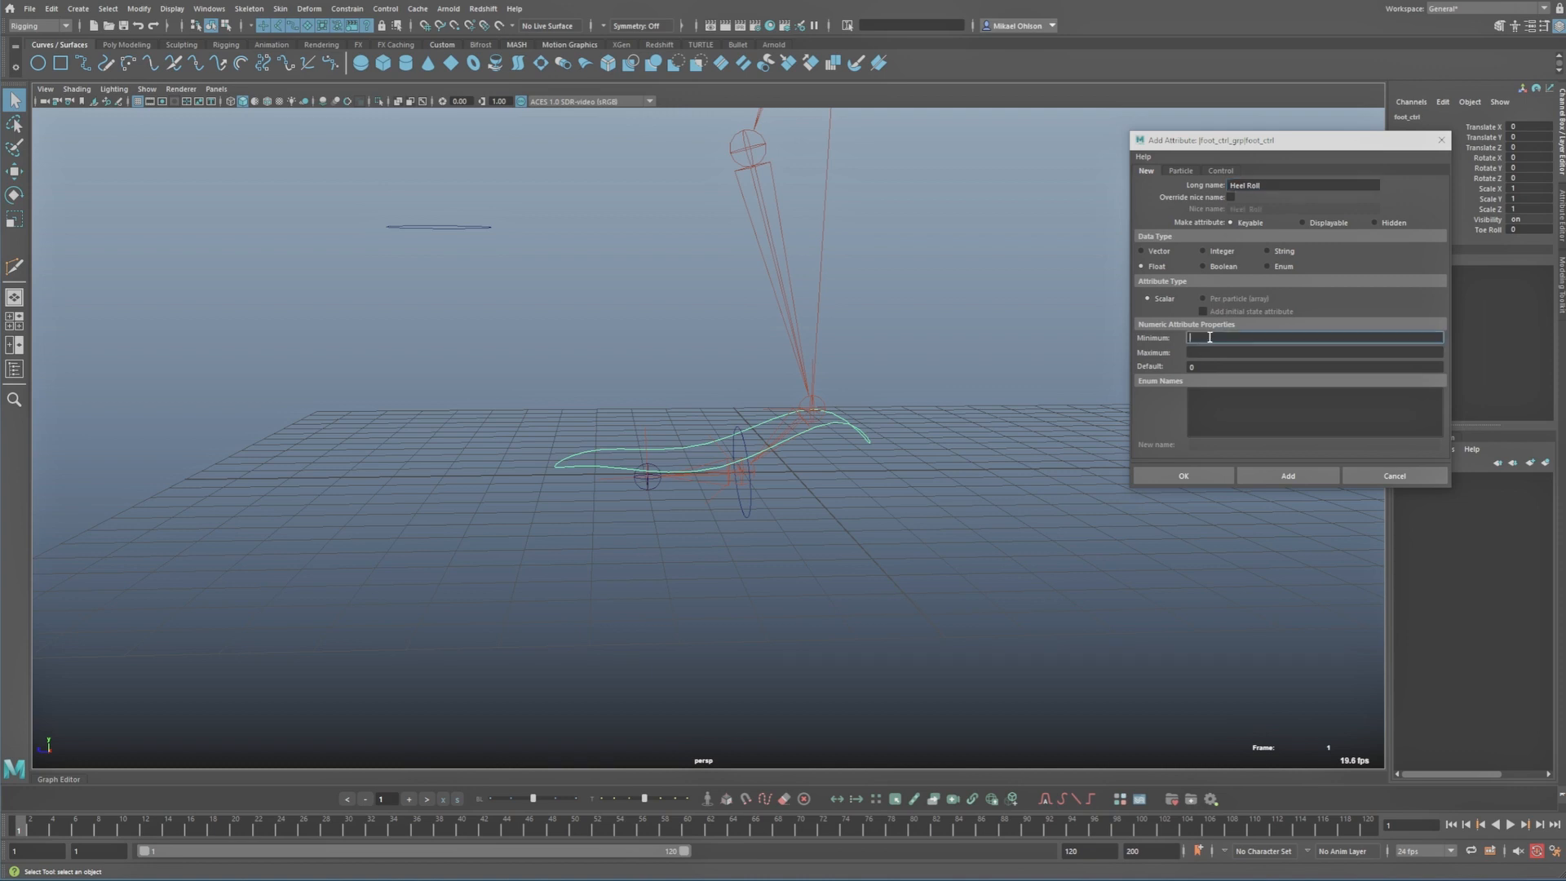
text(0)
click(1223, 351)
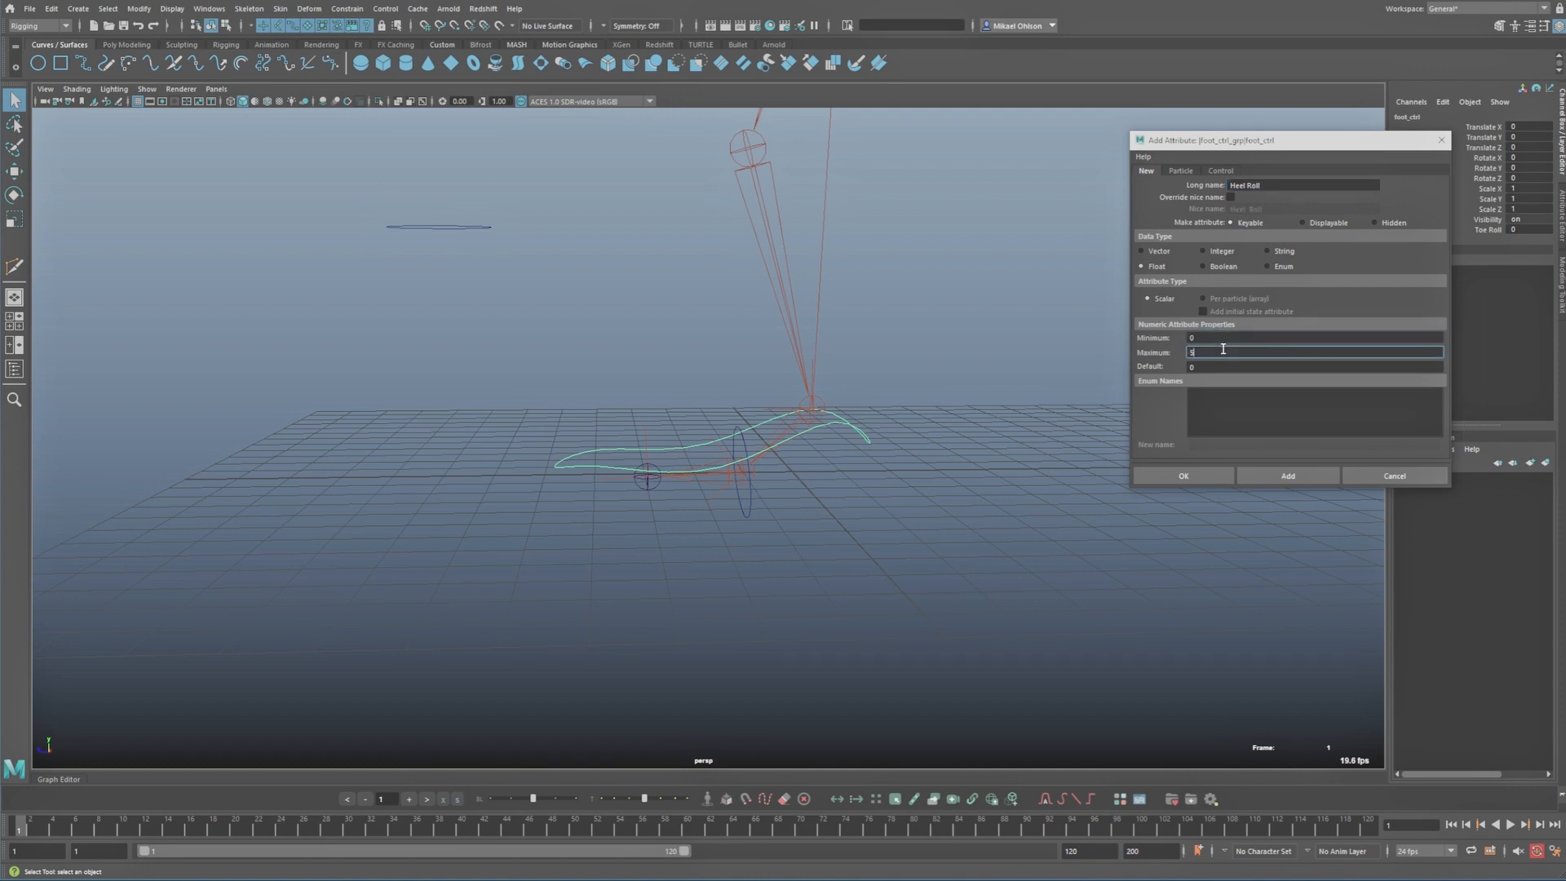
click(1288, 475)
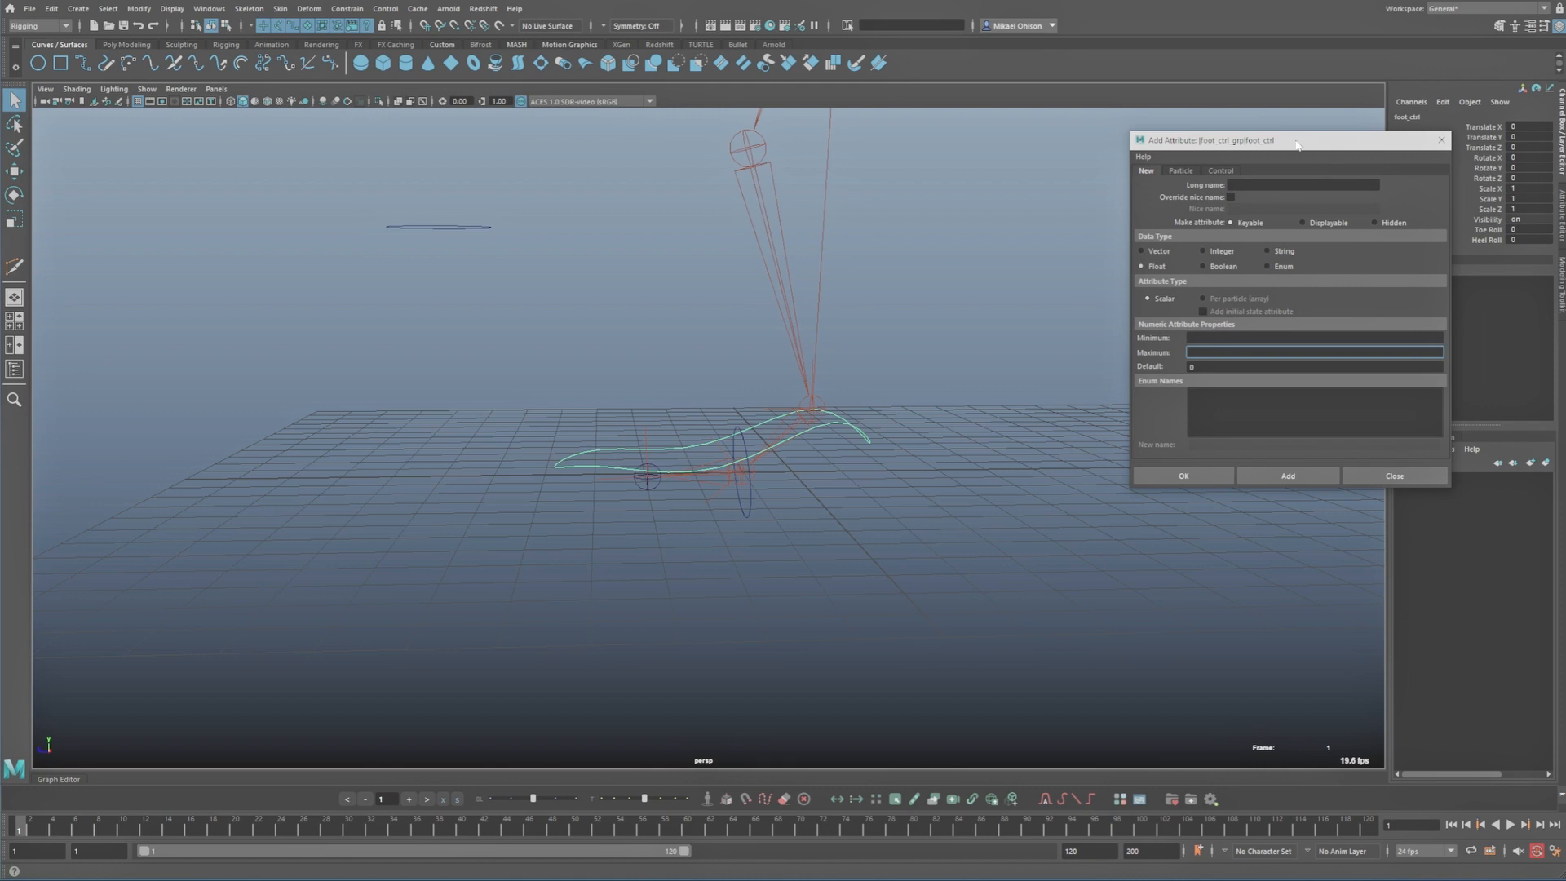
Step: Add a float attribute named Foot Roll to foot_ctrl with minimum 0 and maximum 50, and finish adding attributes
drag(1297, 145, 1166, 155)
click(1130, 198)
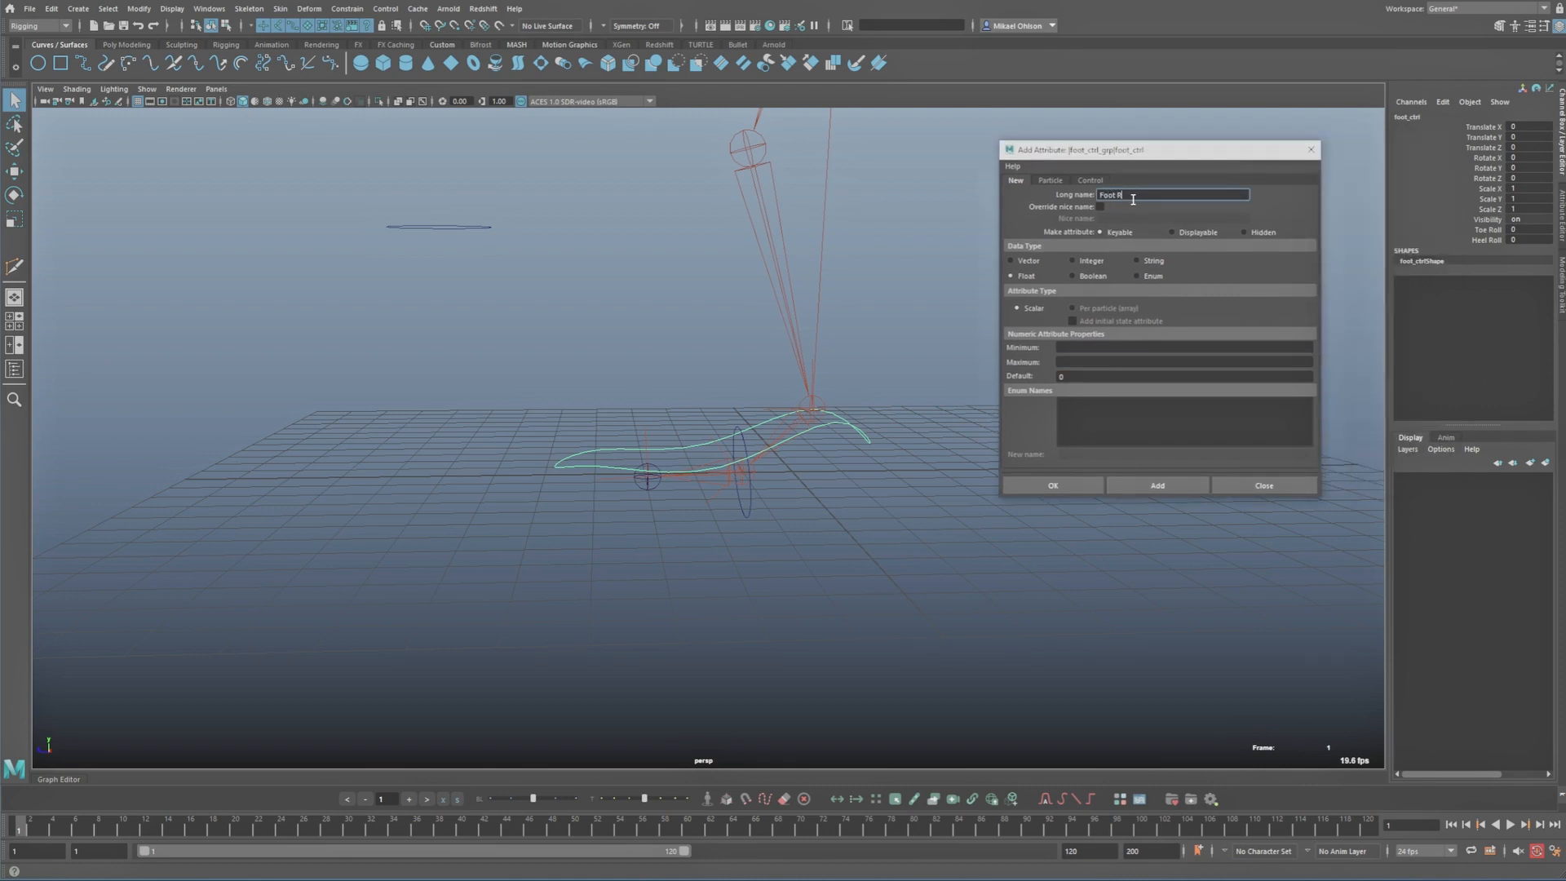
click(1079, 349)
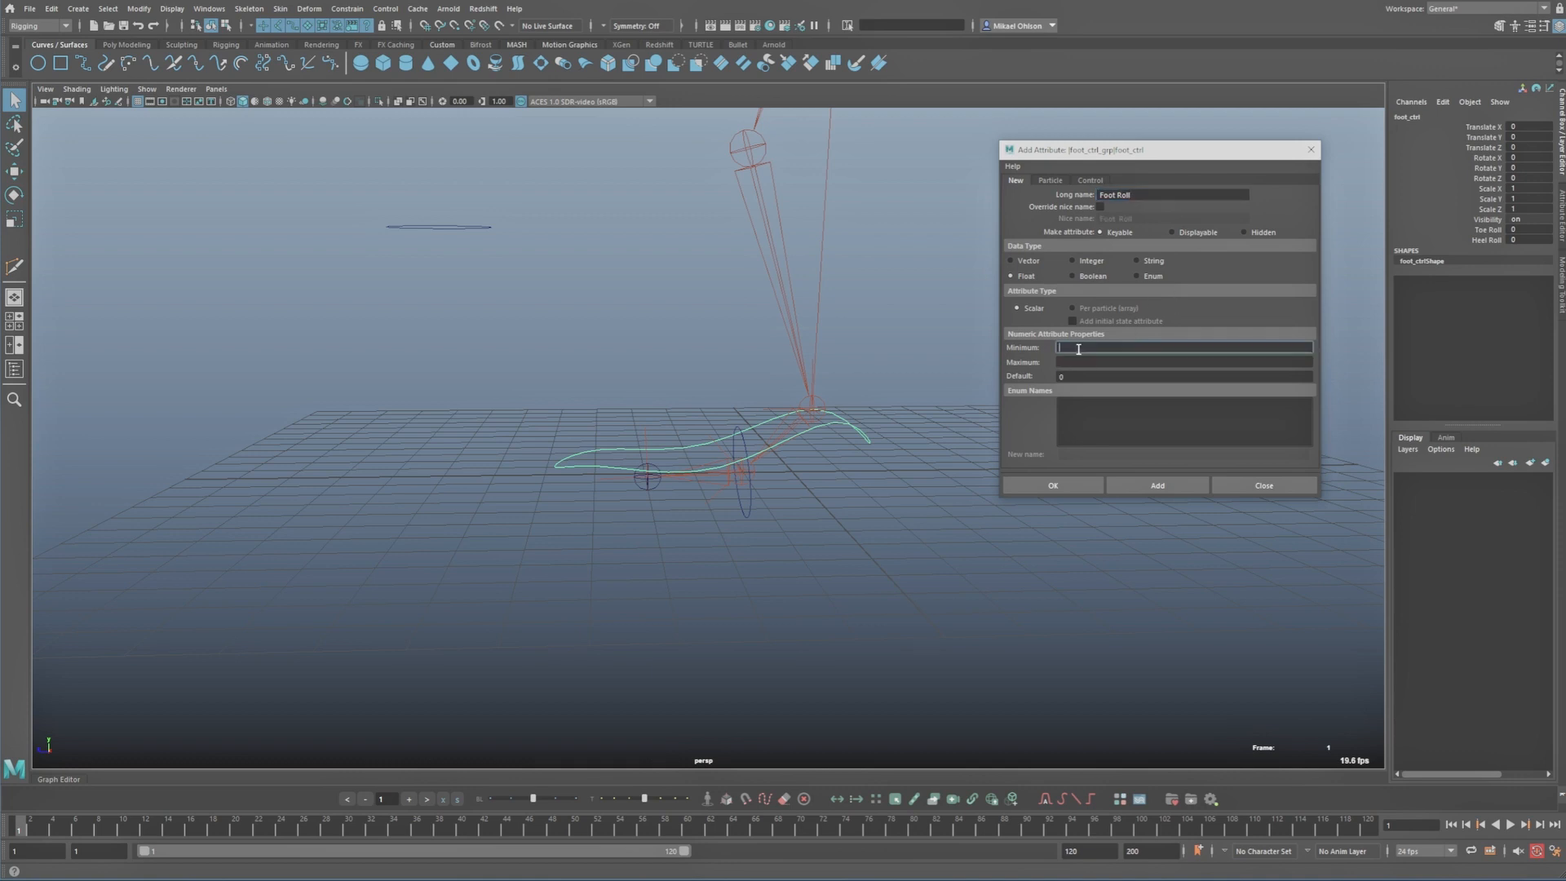
text(0)
click(1085, 361)
text(50)
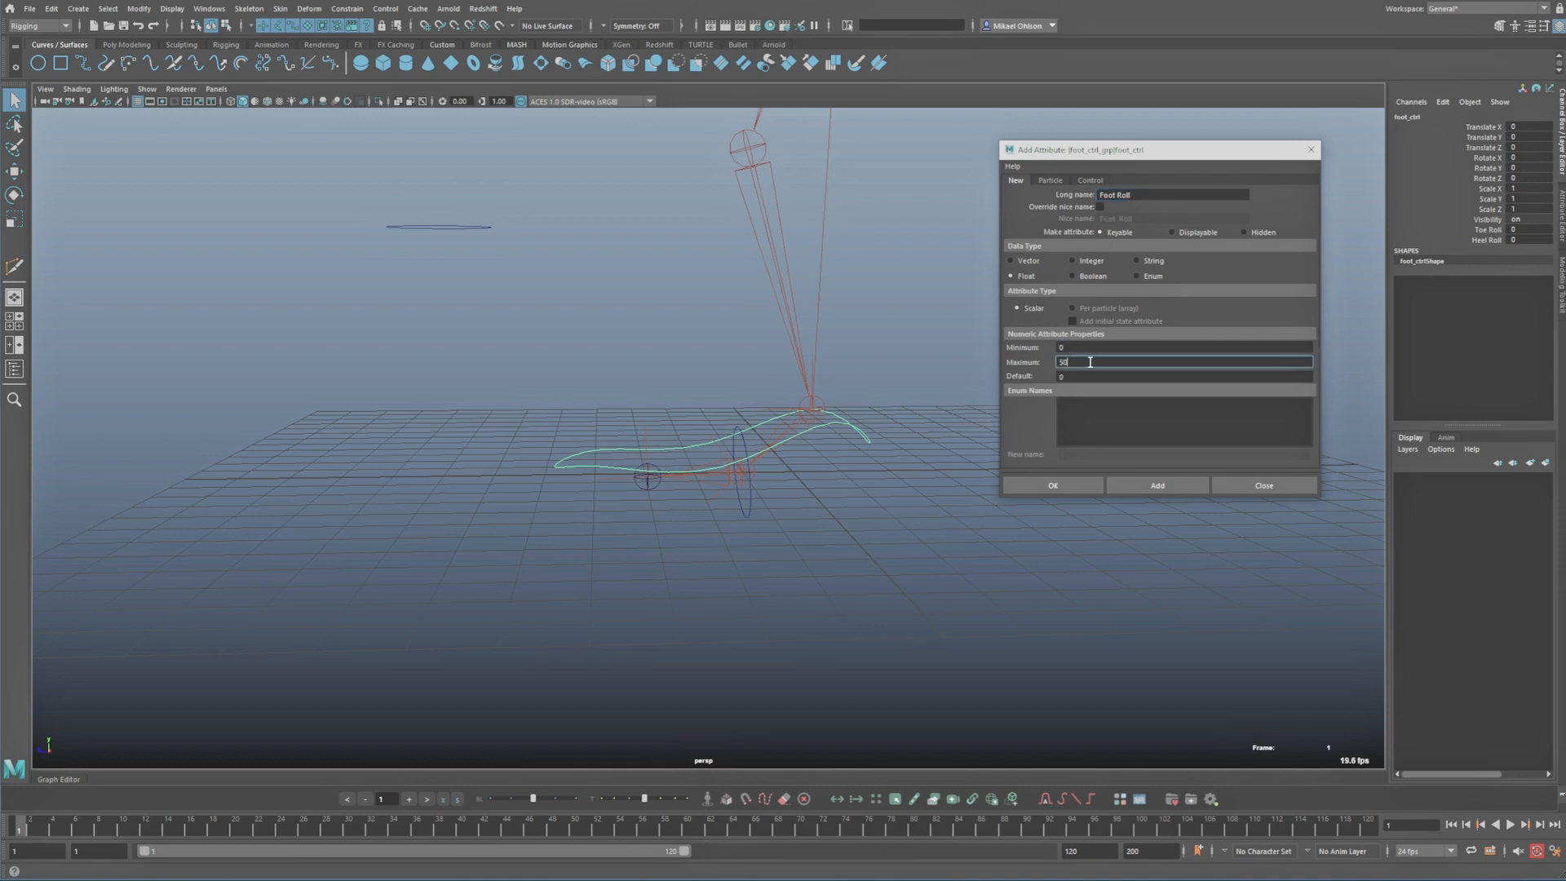
click(1055, 484)
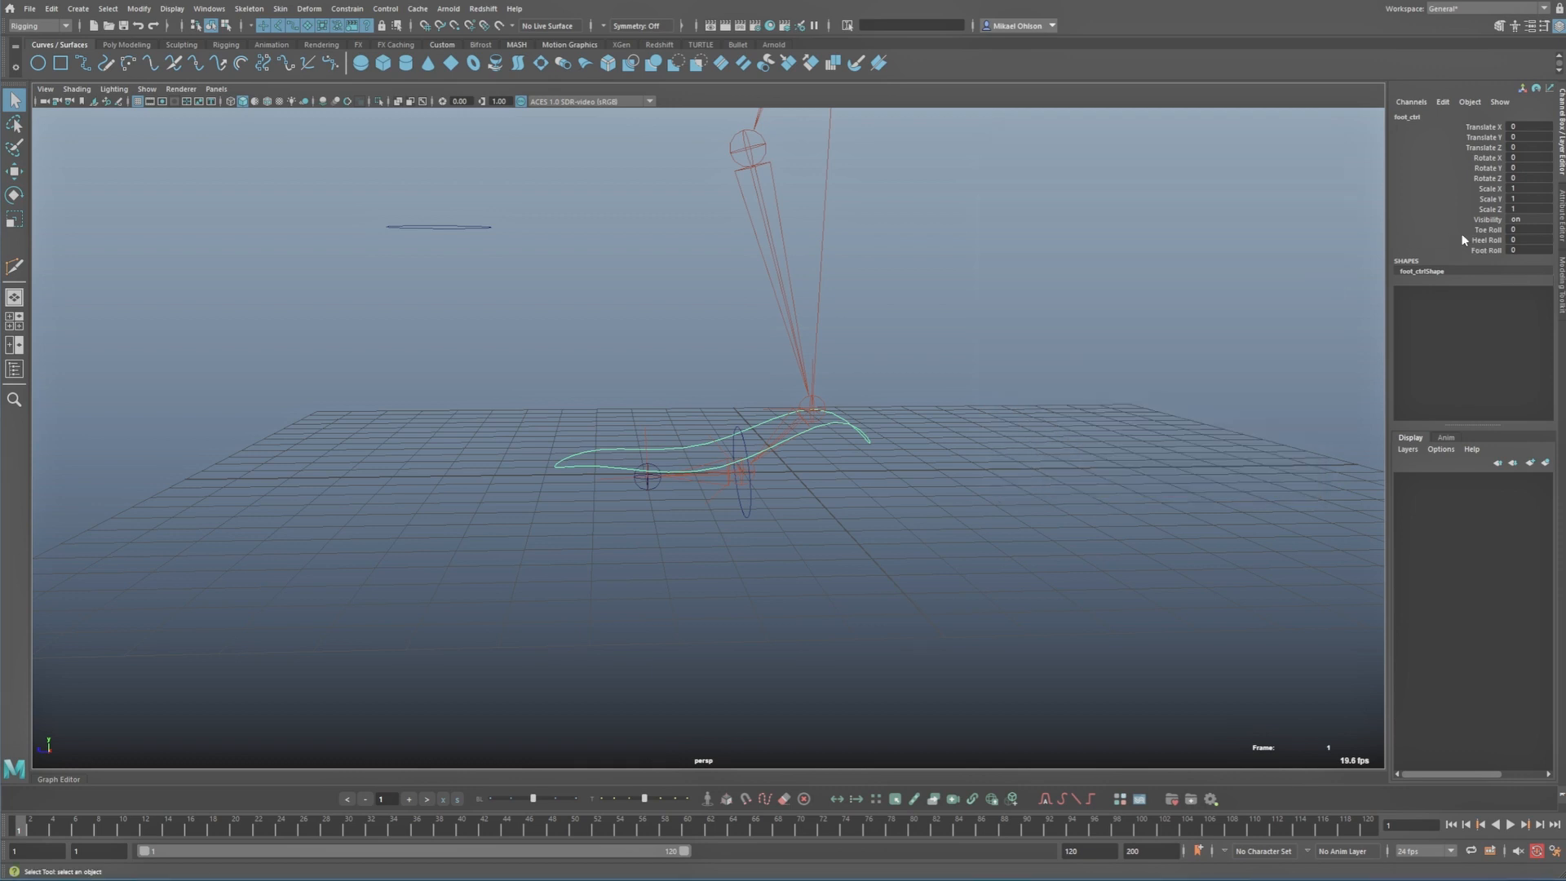
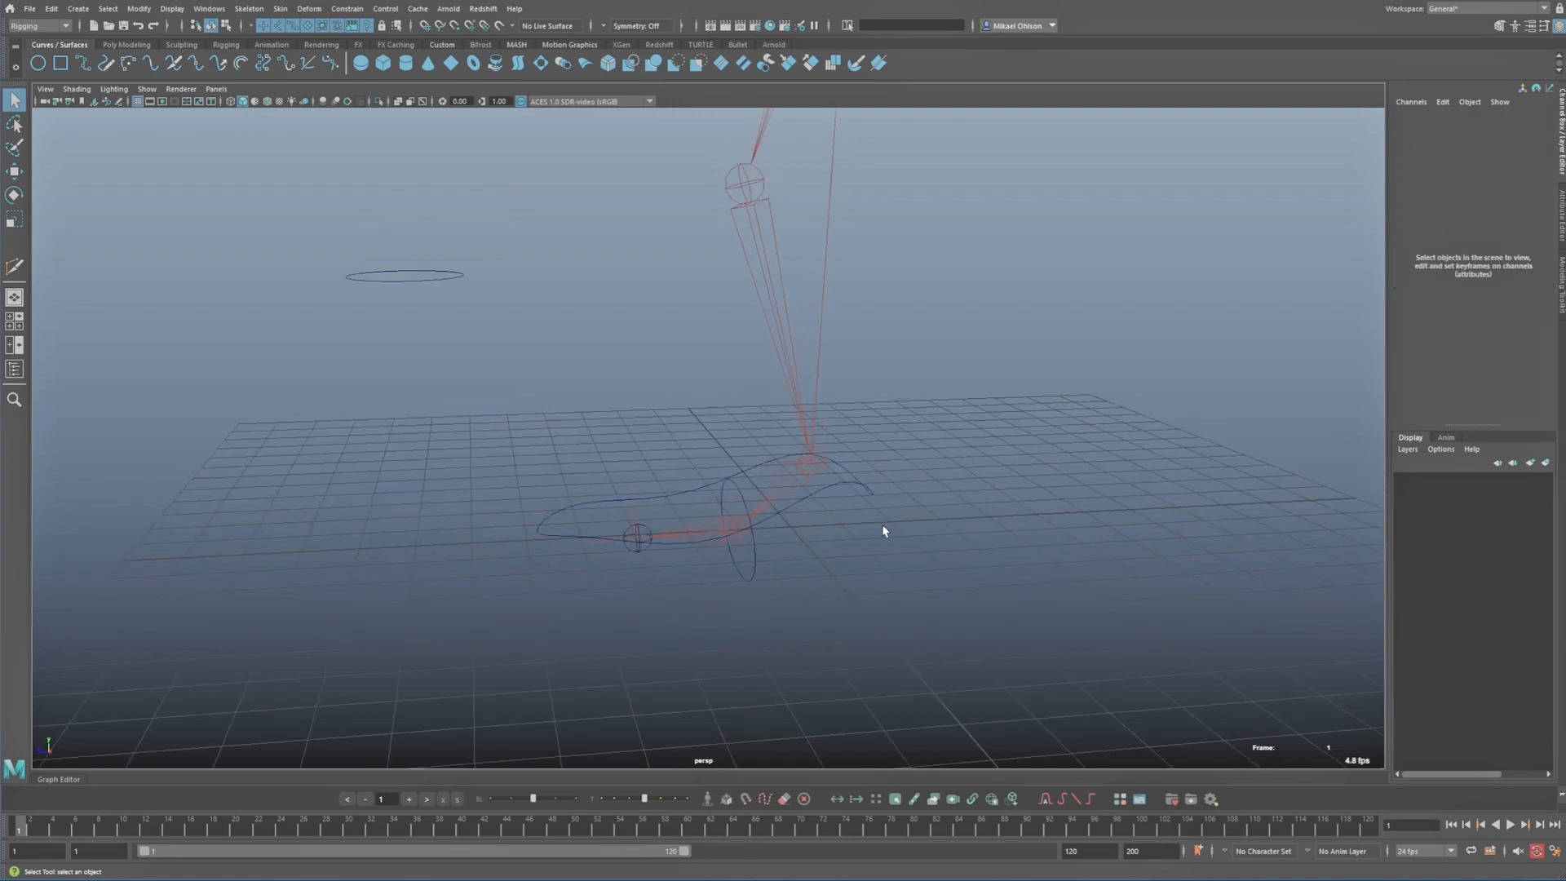
Step: Start Set Driven Key for foot_ctrl and load its Heel Roll attribute as the driver
click(662, 487)
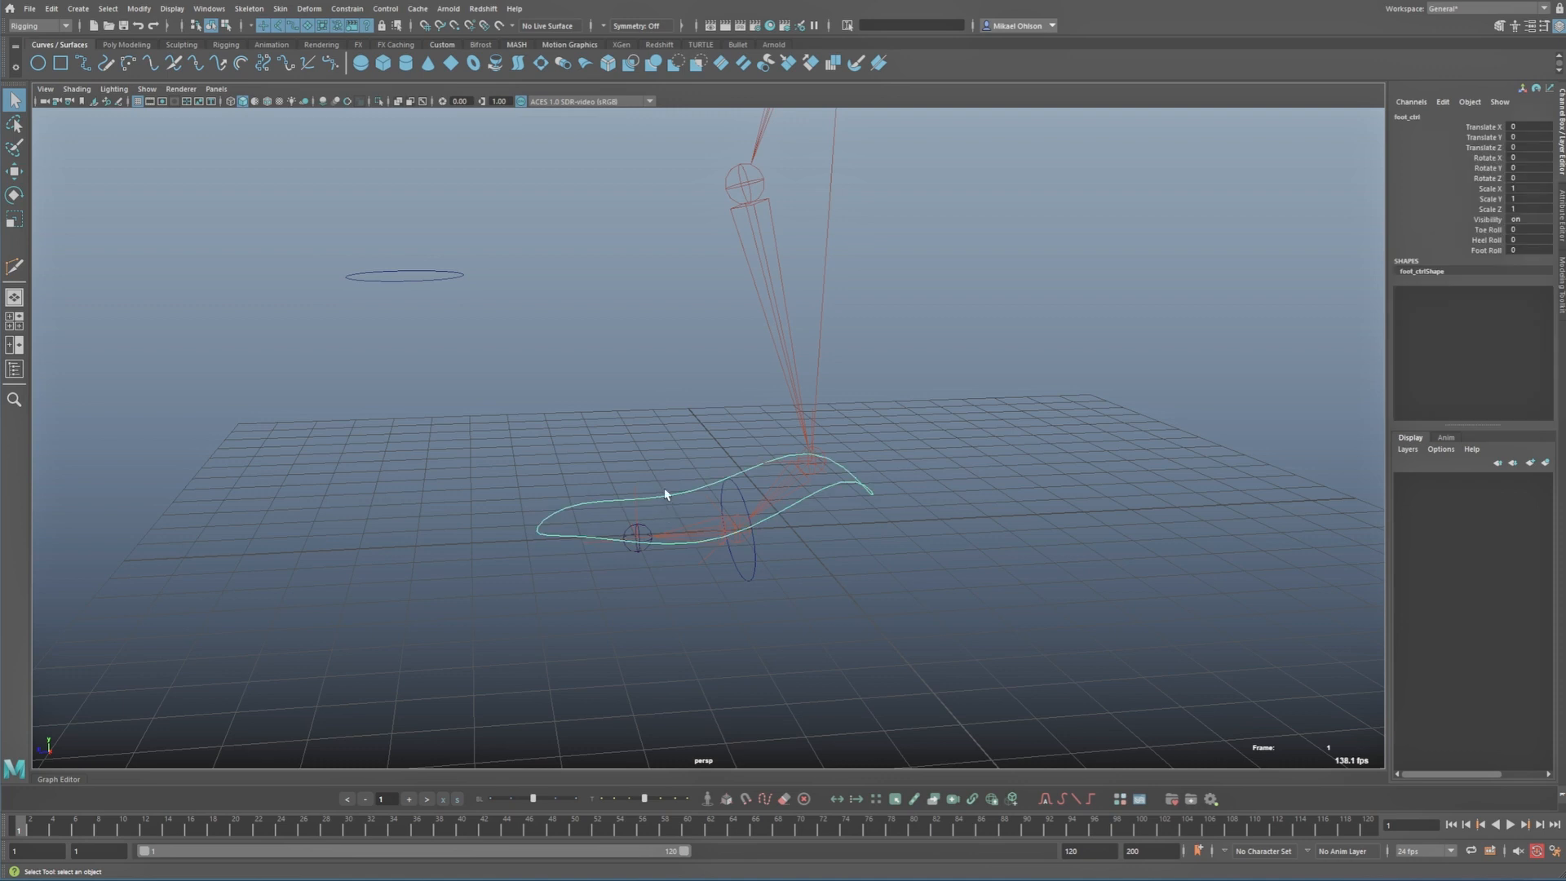
click(1490, 240)
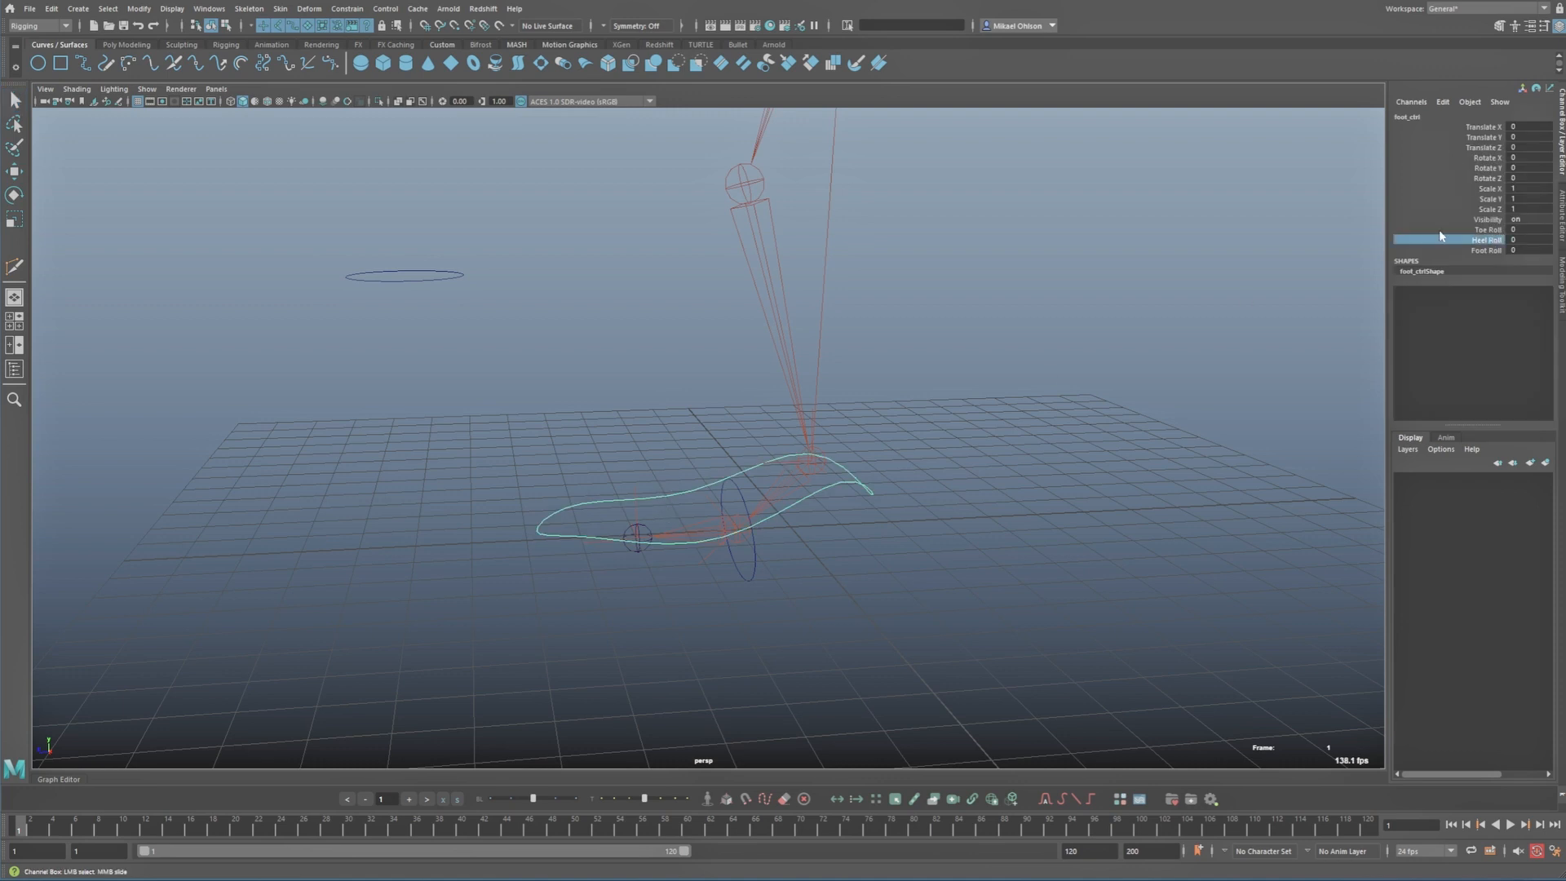
click(1443, 101)
click(1475, 128)
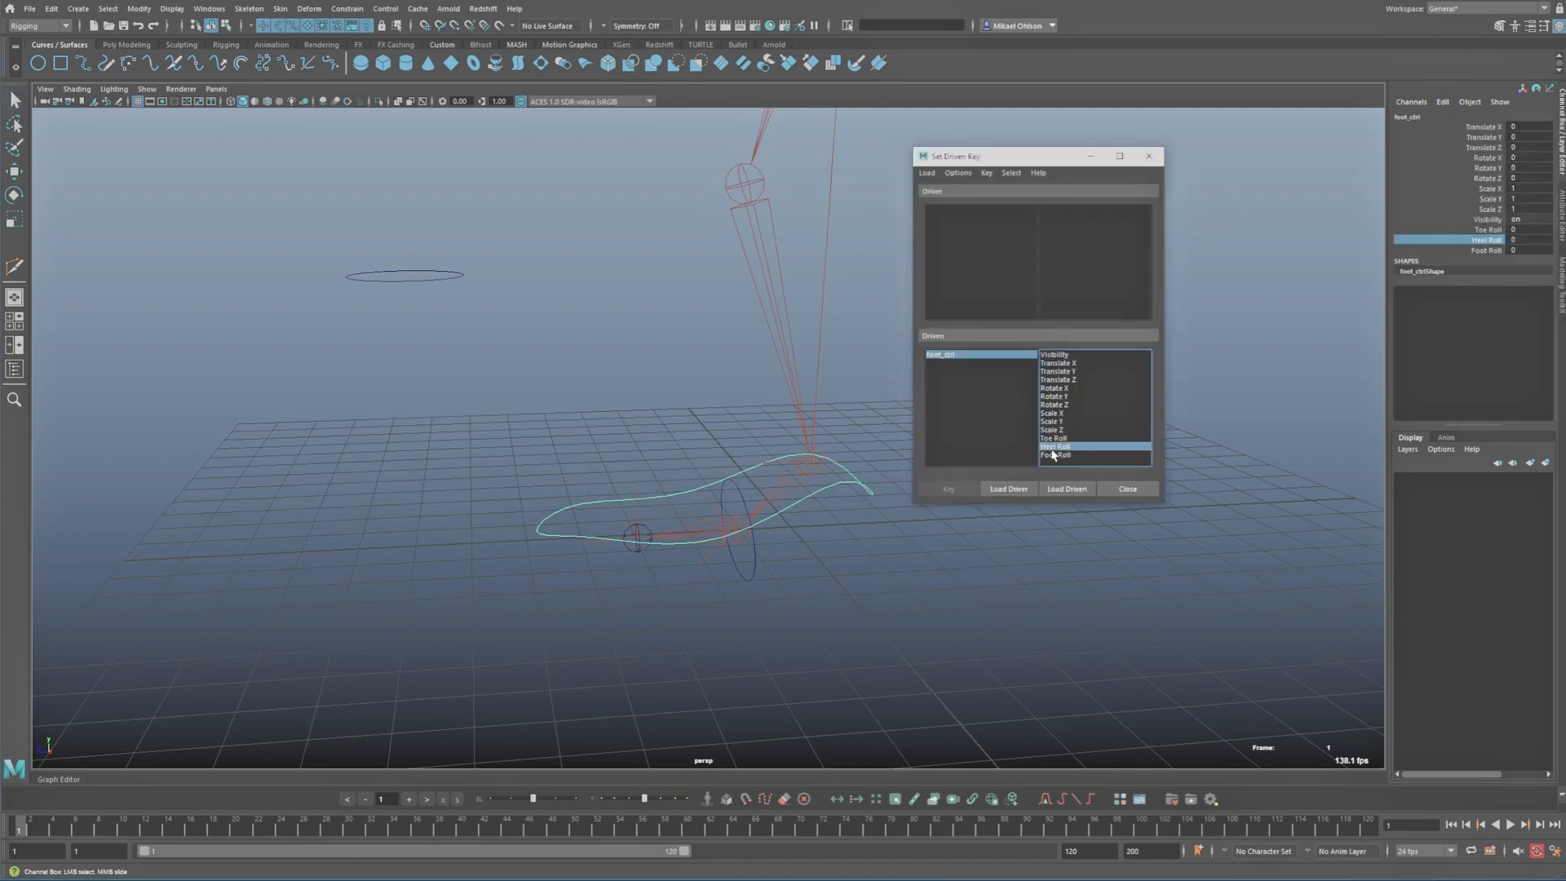
click(1009, 489)
click(1059, 302)
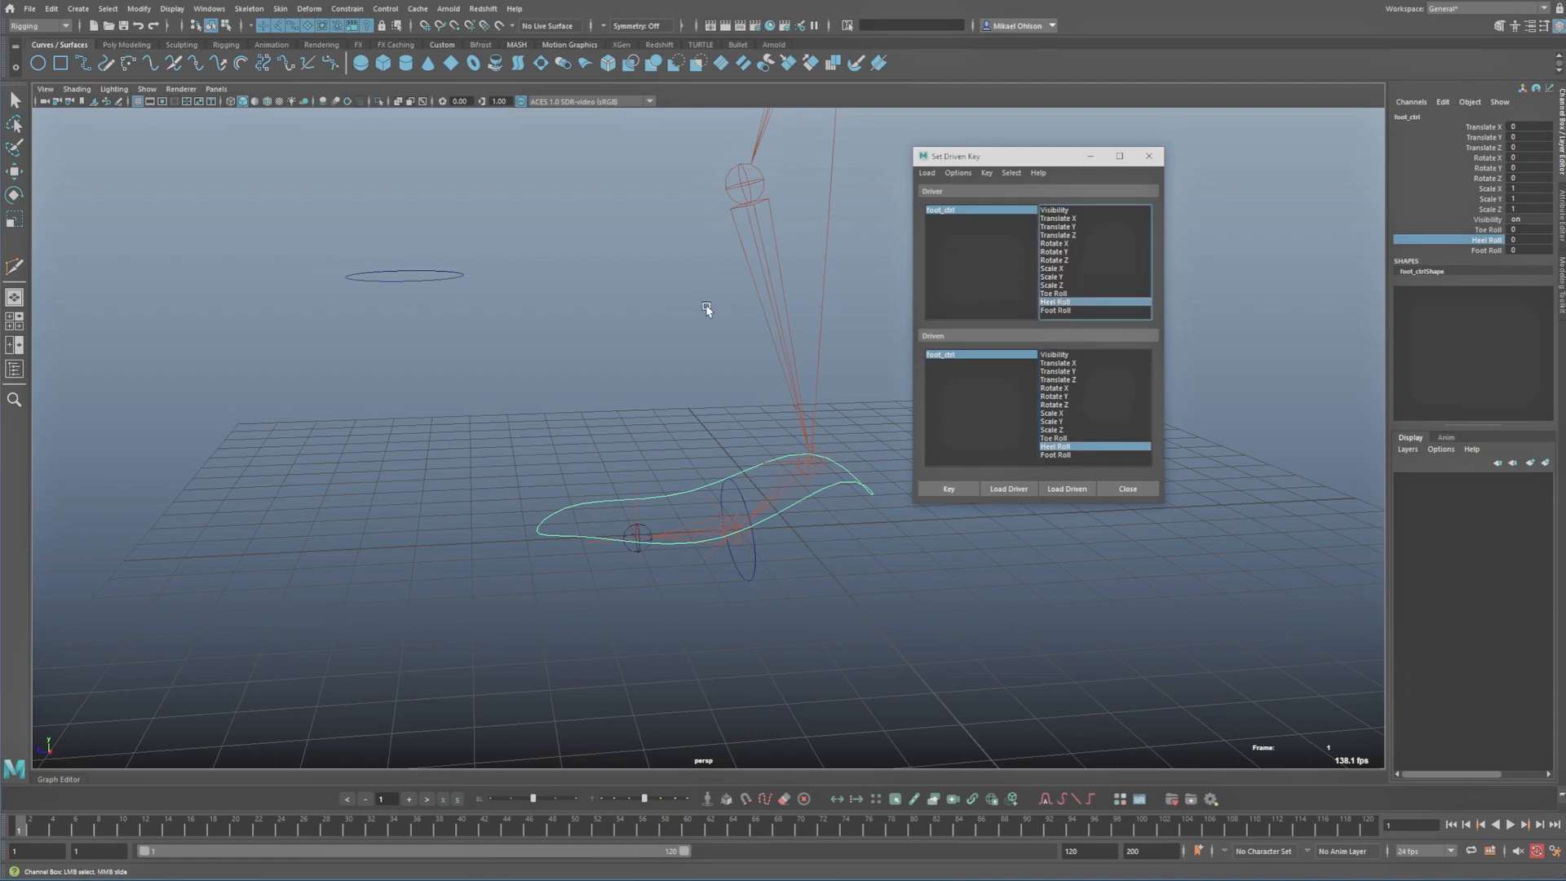
Step: Bring up the Outliner and load heel_roll_grp as the driven object for the driven key
click(679, 292)
key(shift+o)
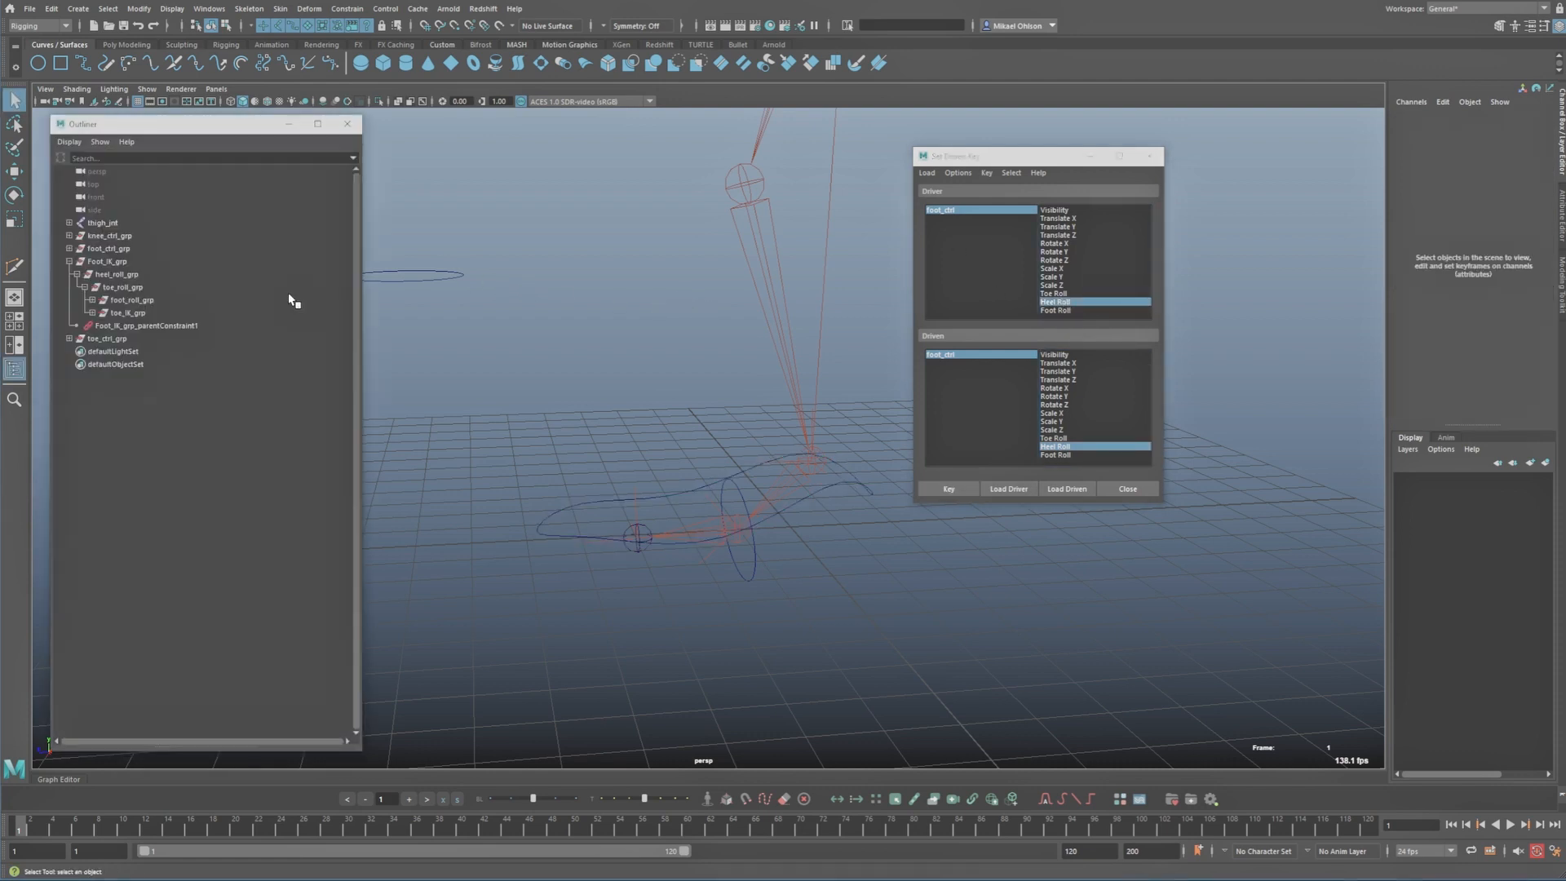
click(112, 276)
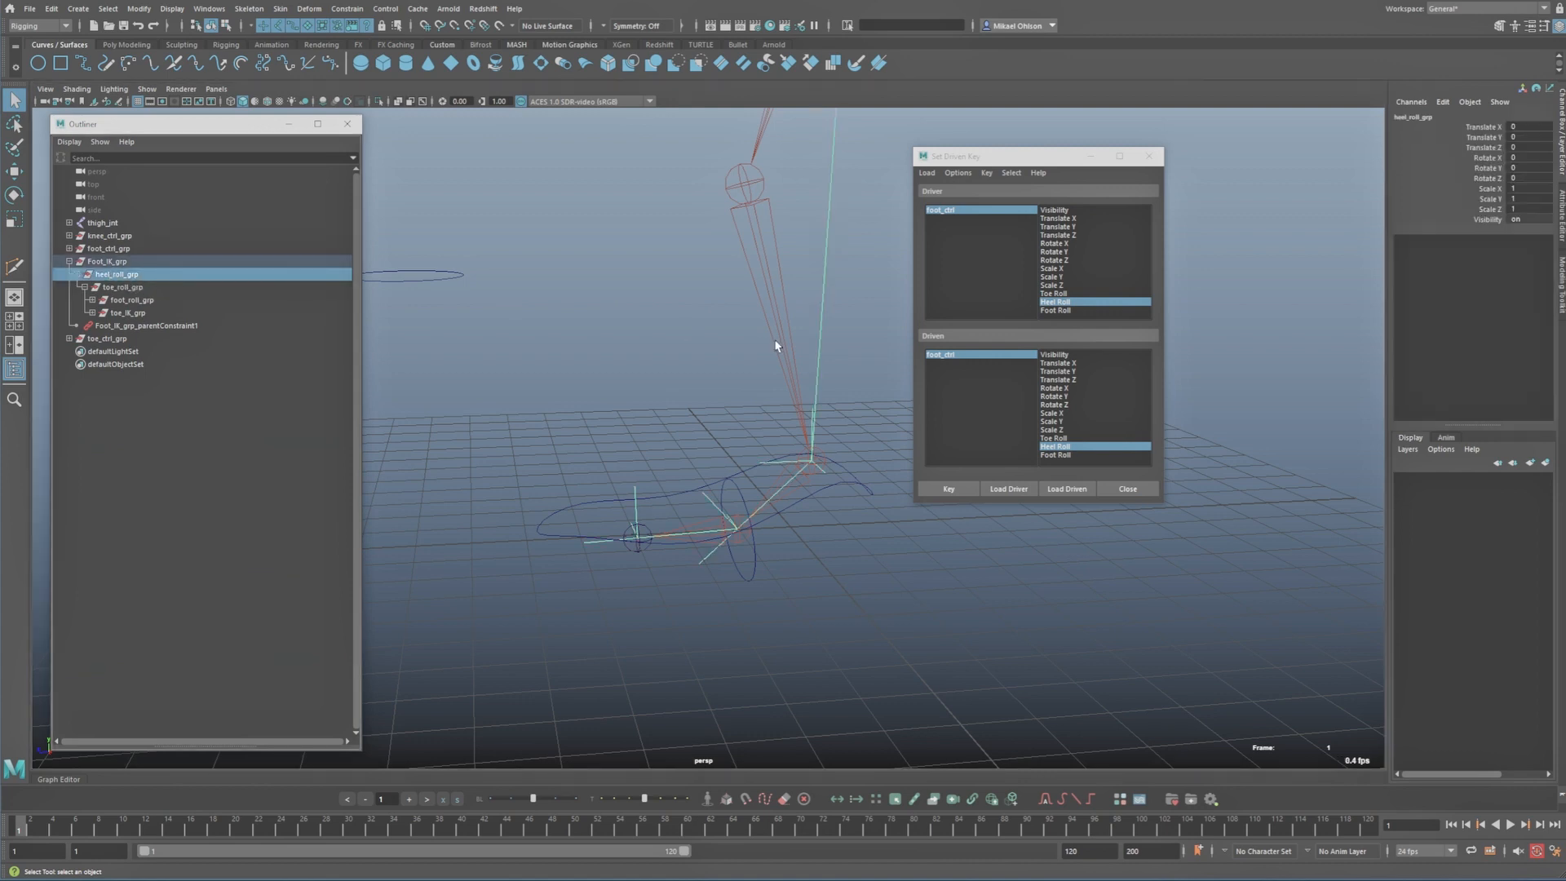
click(1067, 489)
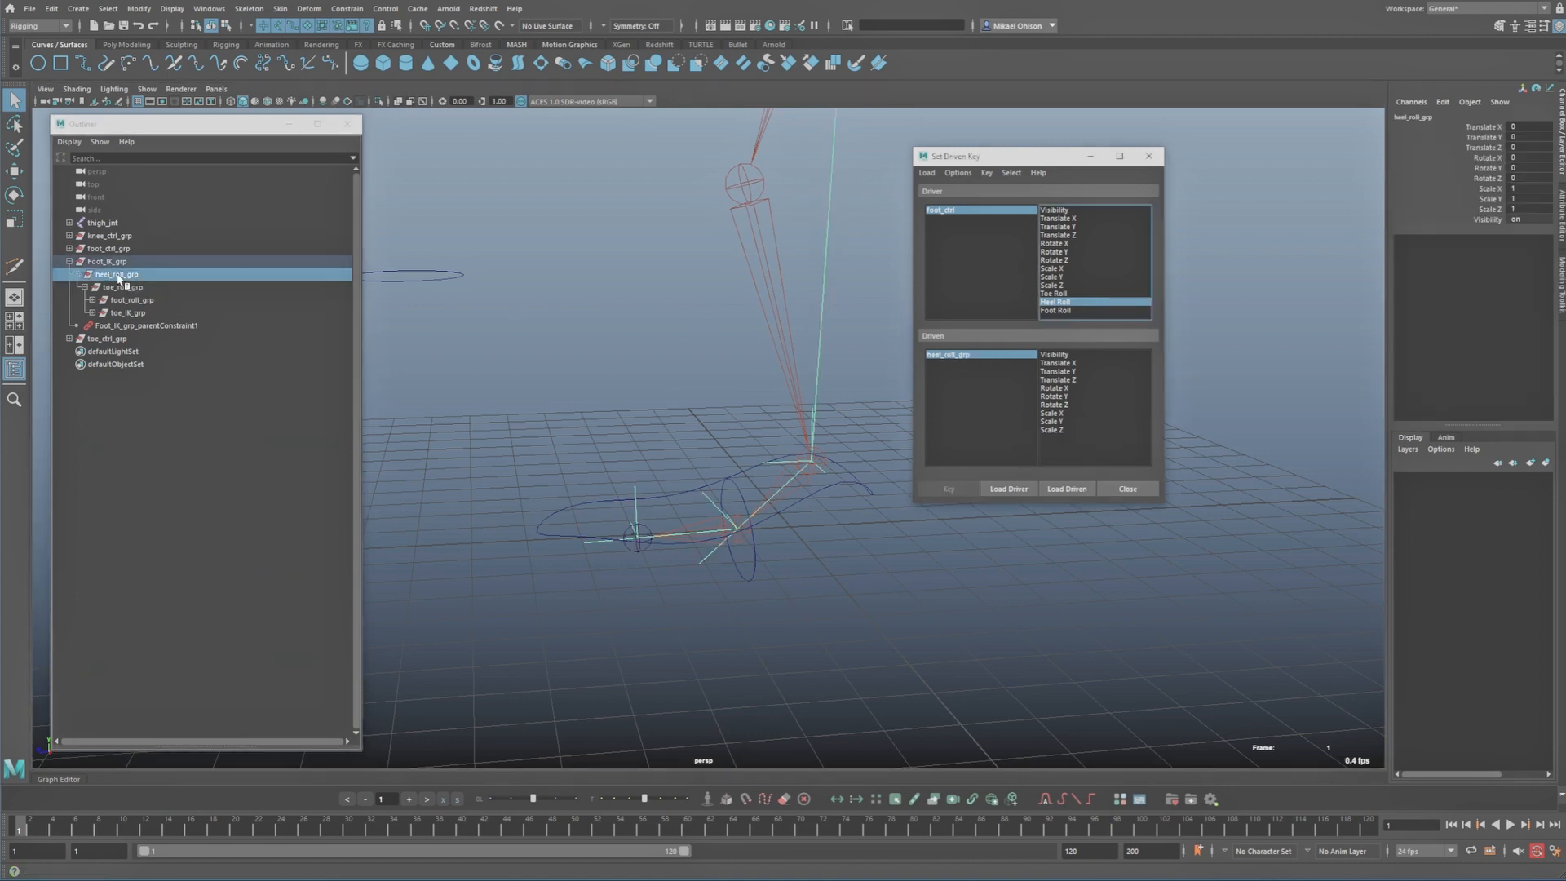
Step: Try rotating heel_roll_grp about its X axis to find the heel's roll axis, and undo the rotation
scroll(698, 400, down, 2)
key(e)
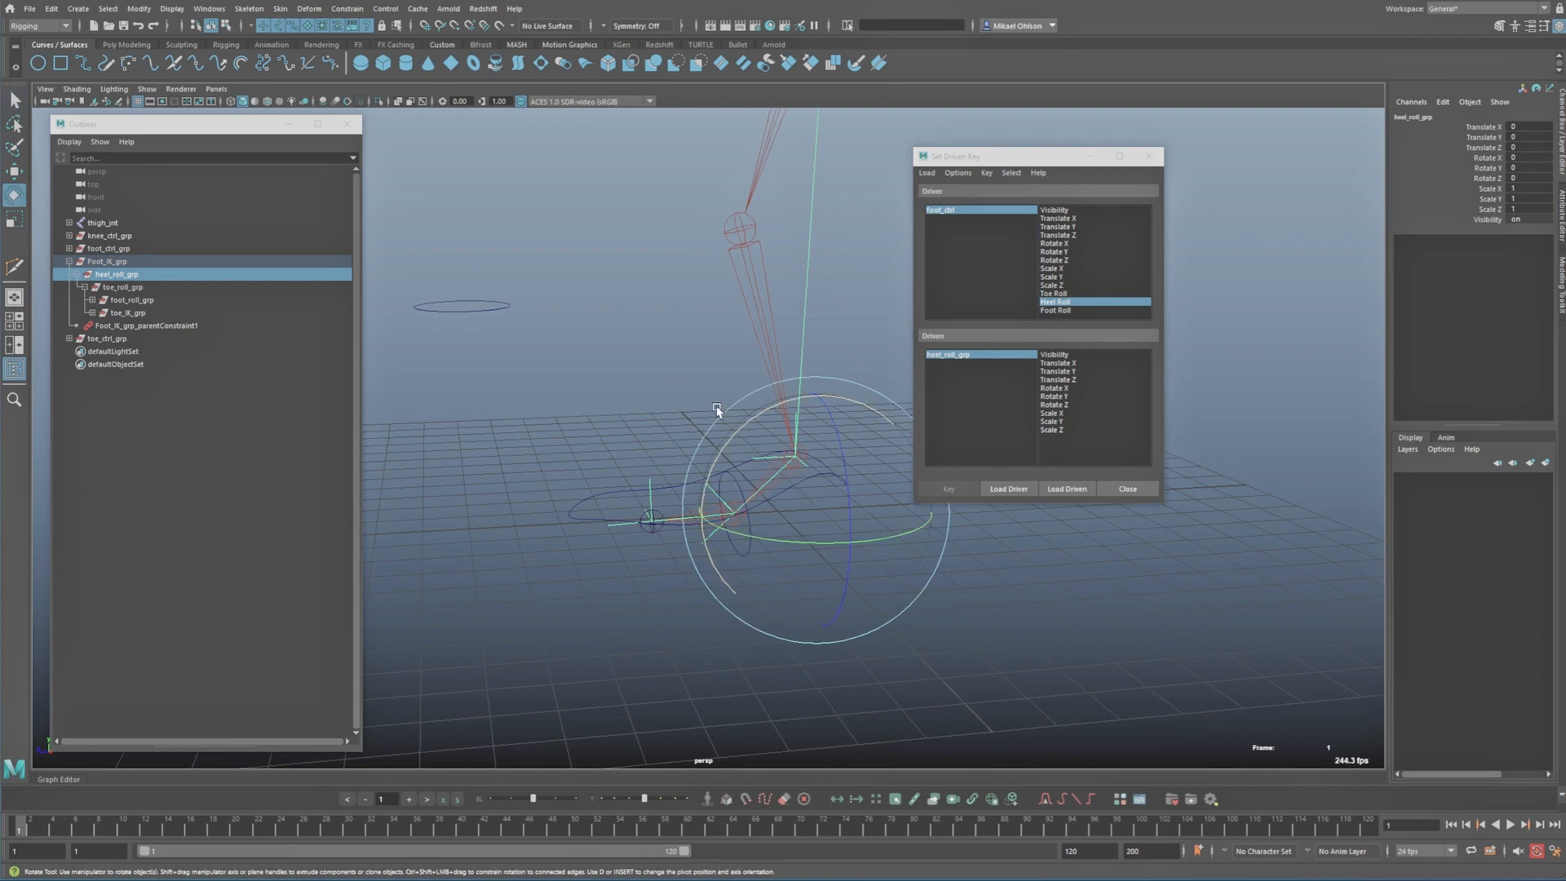
middle_drag(593, 387, 706, 345)
key(ctrl+z)
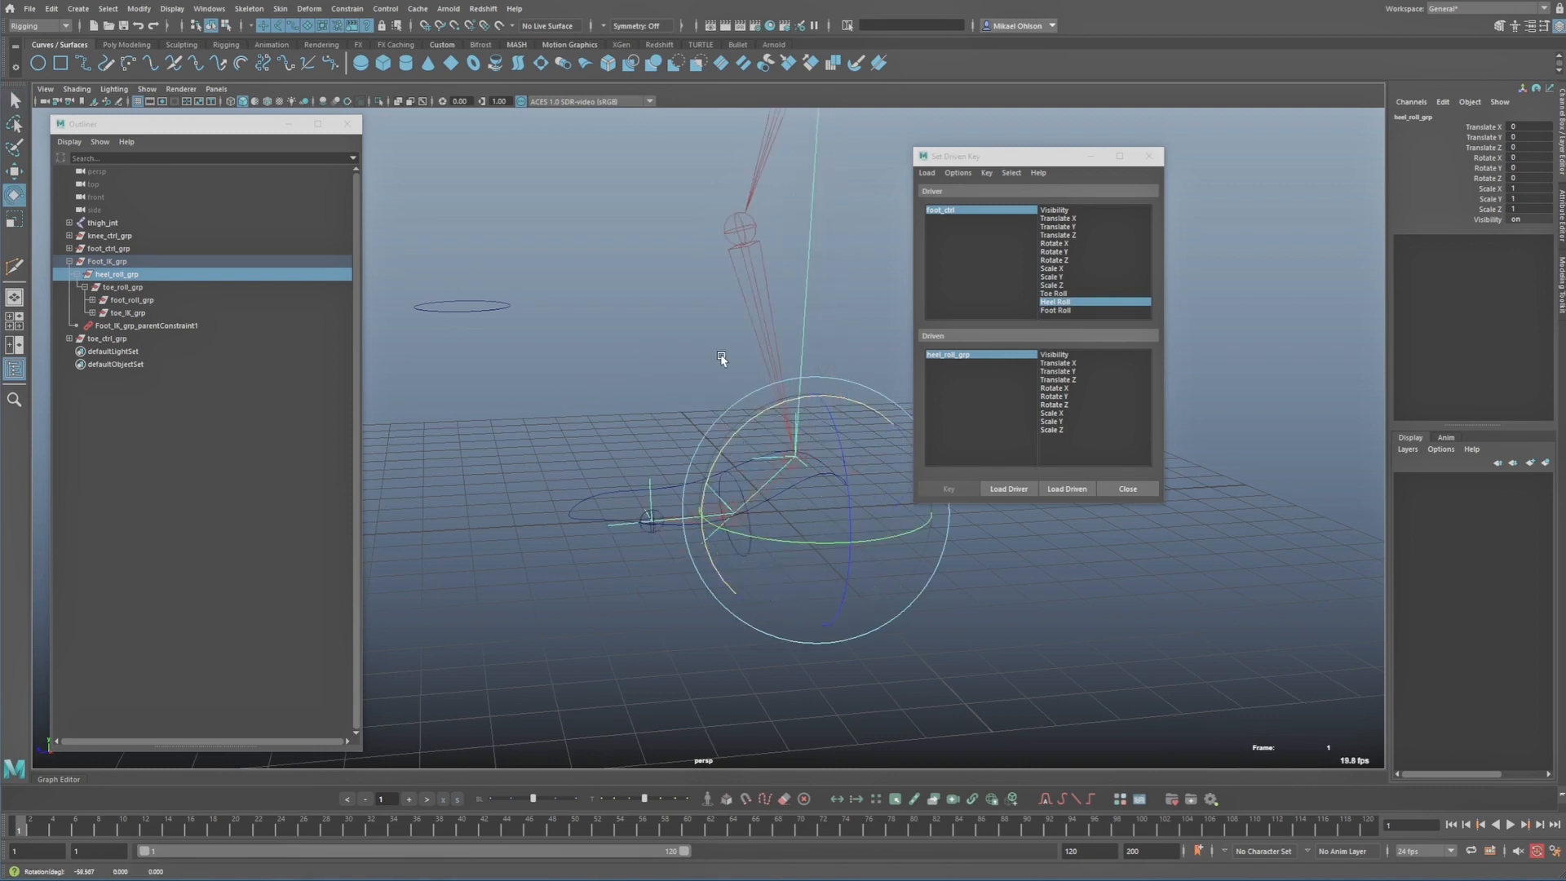
Step: Key heel_roll_grp's Rotate X against foot_ctrl's Heel Roll with both values at 0
click(1053, 389)
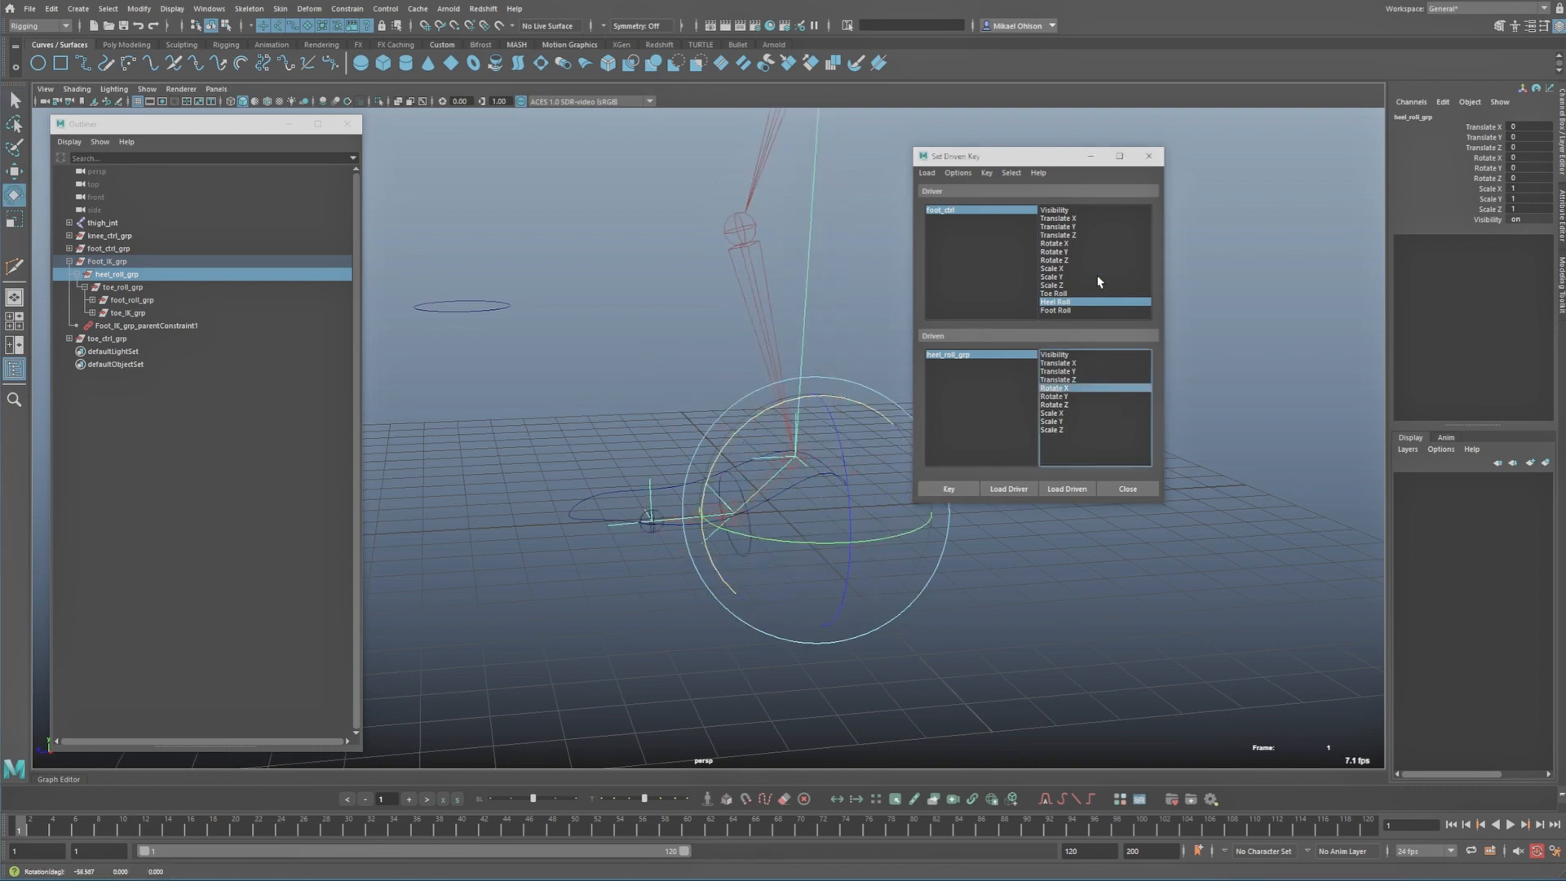
click(1054, 302)
click(983, 209)
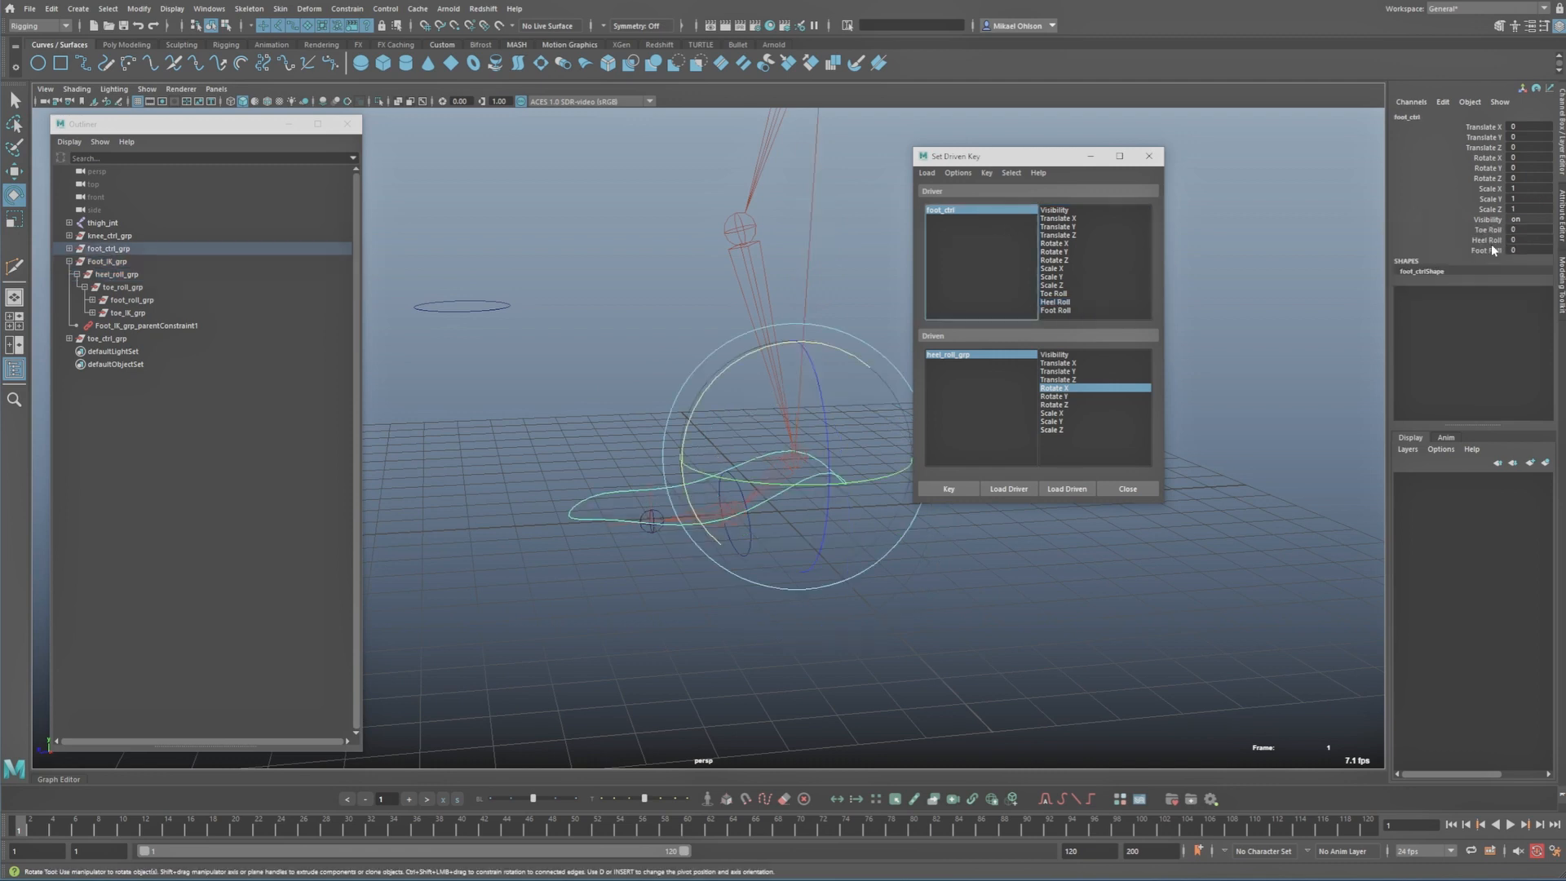
click(1054, 303)
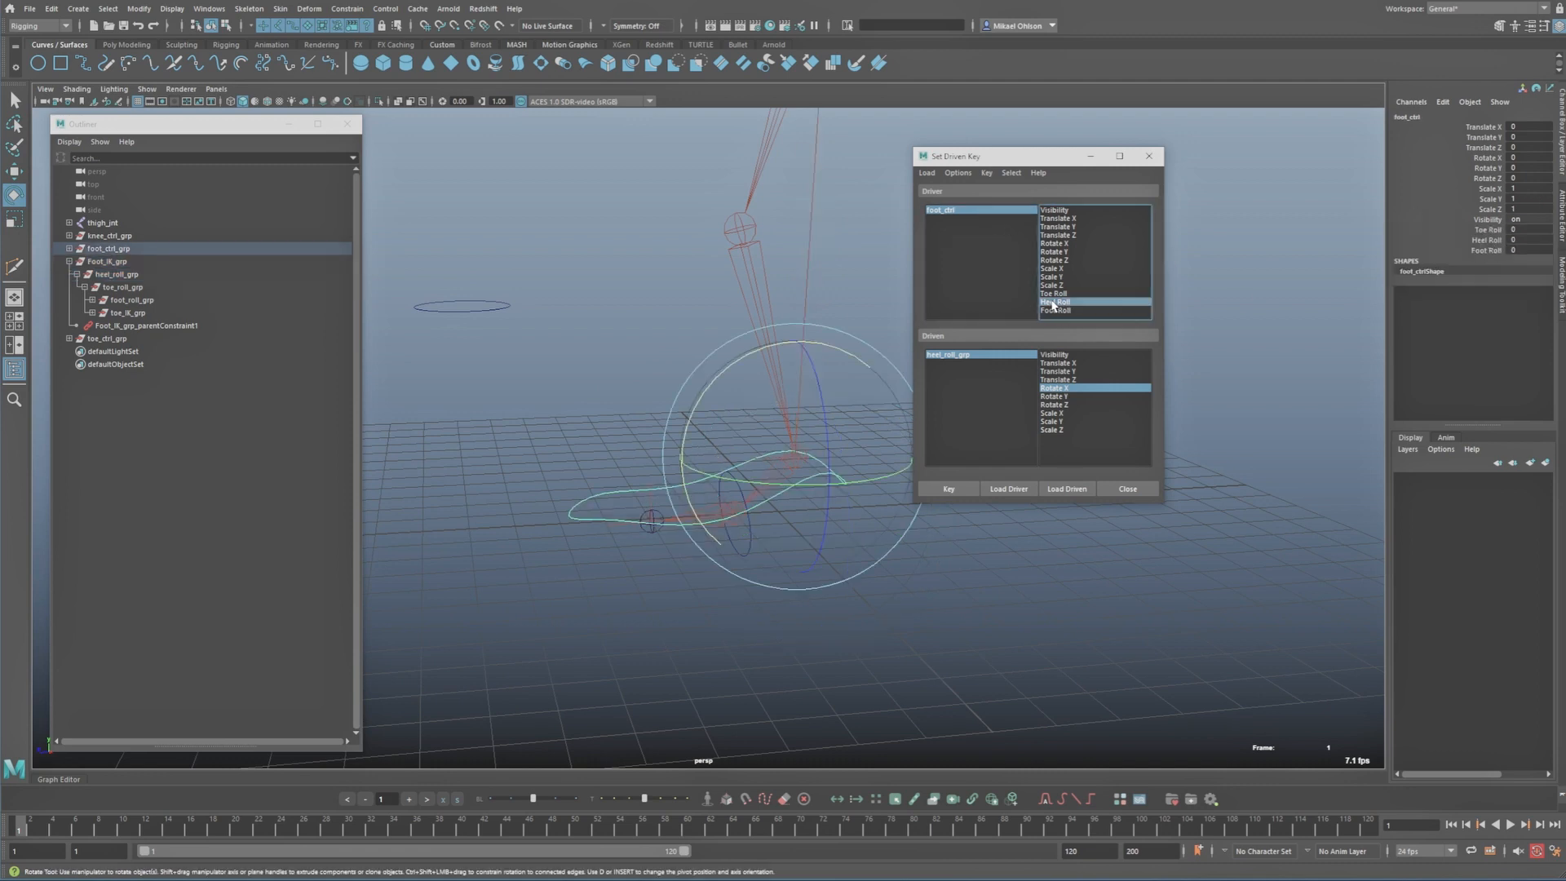
click(951, 487)
Step: Key heel_roll_grp's Rotate X at about -68 degrees against foot_ctrl's raised Heel Roll, and test the roll back to 0
click(960, 212)
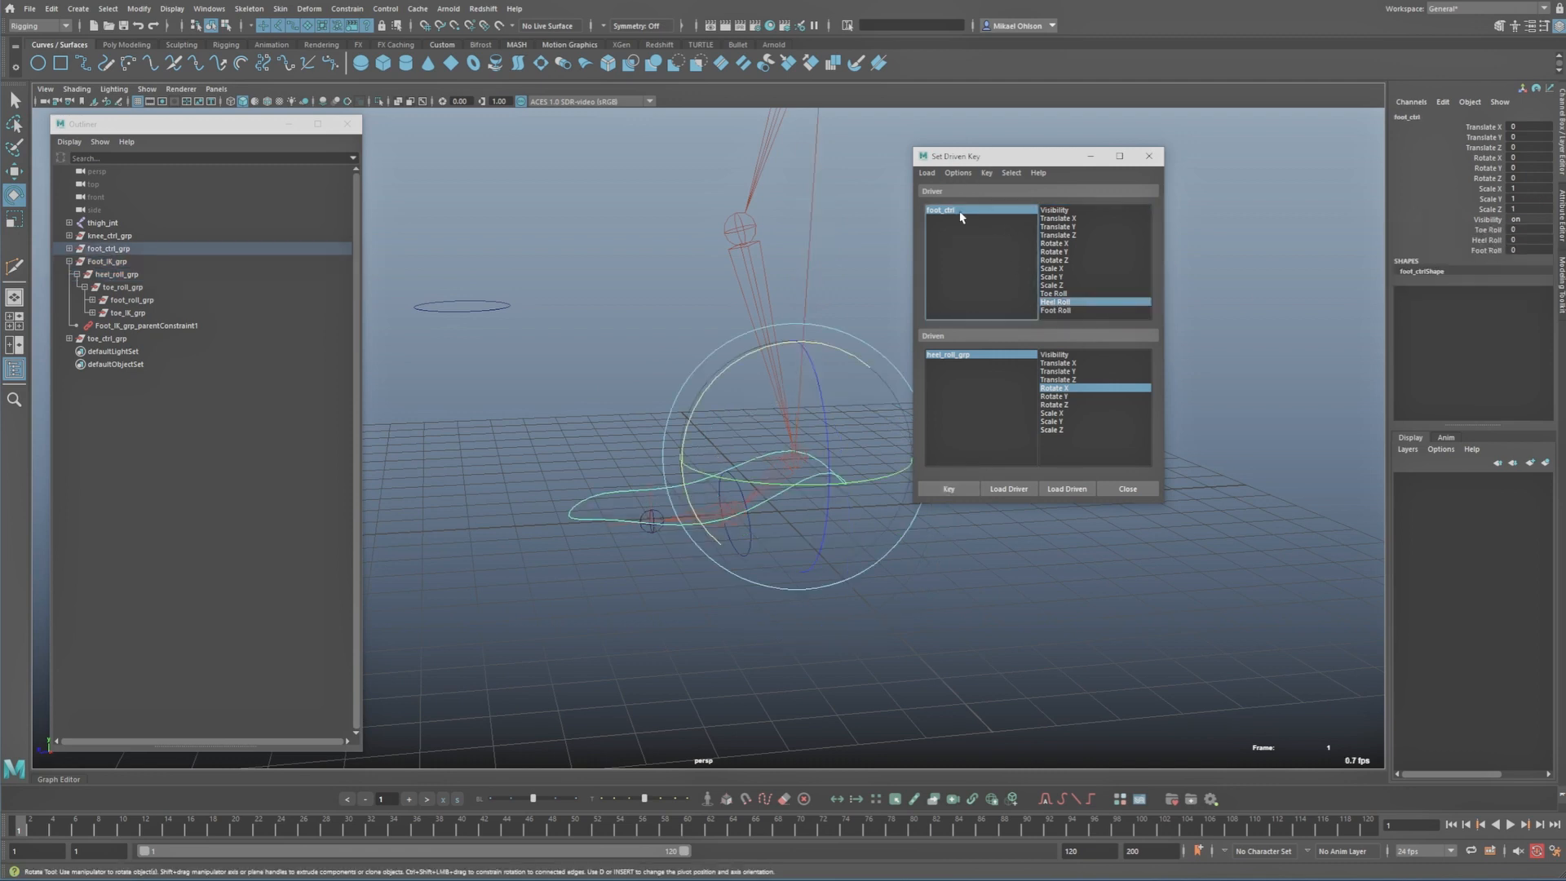
click(1486, 240)
middle_drag(1297, 245, 1210, 238)
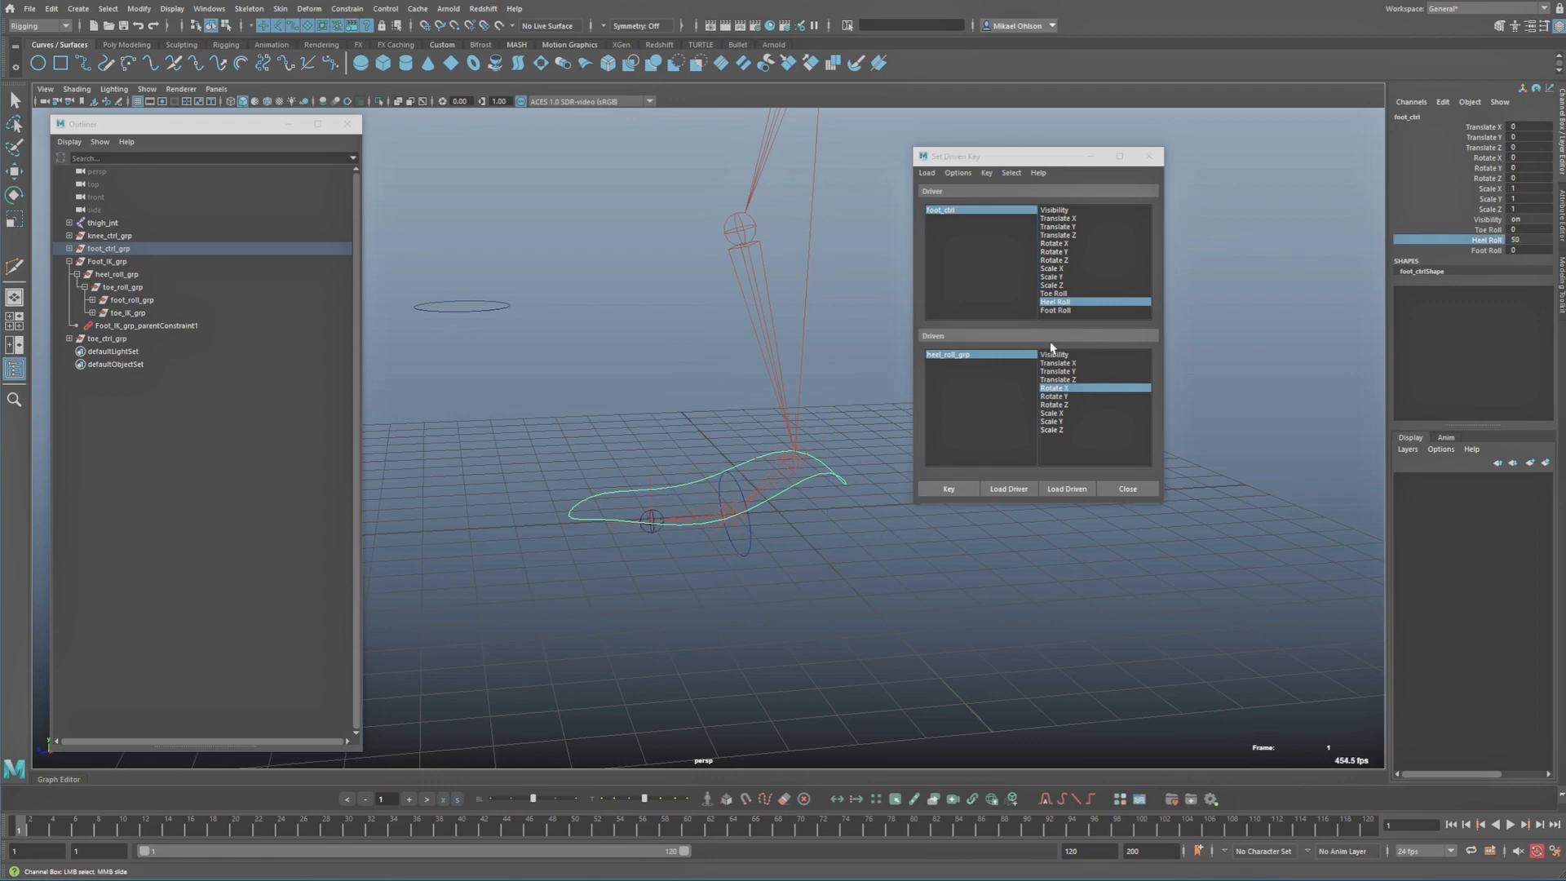
click(960, 356)
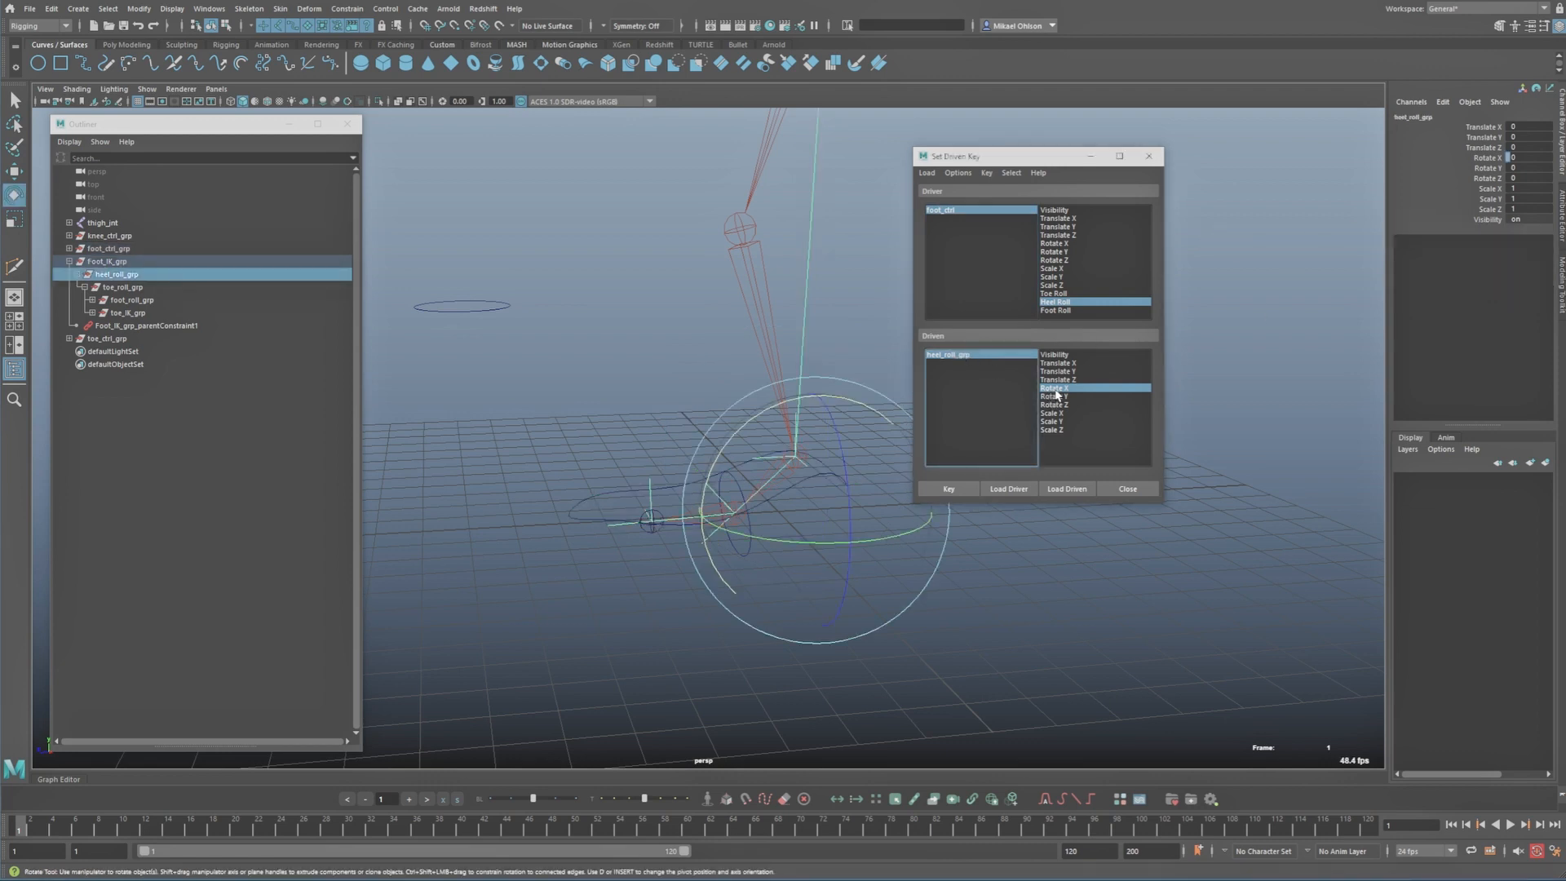
drag(797, 420, 740, 349)
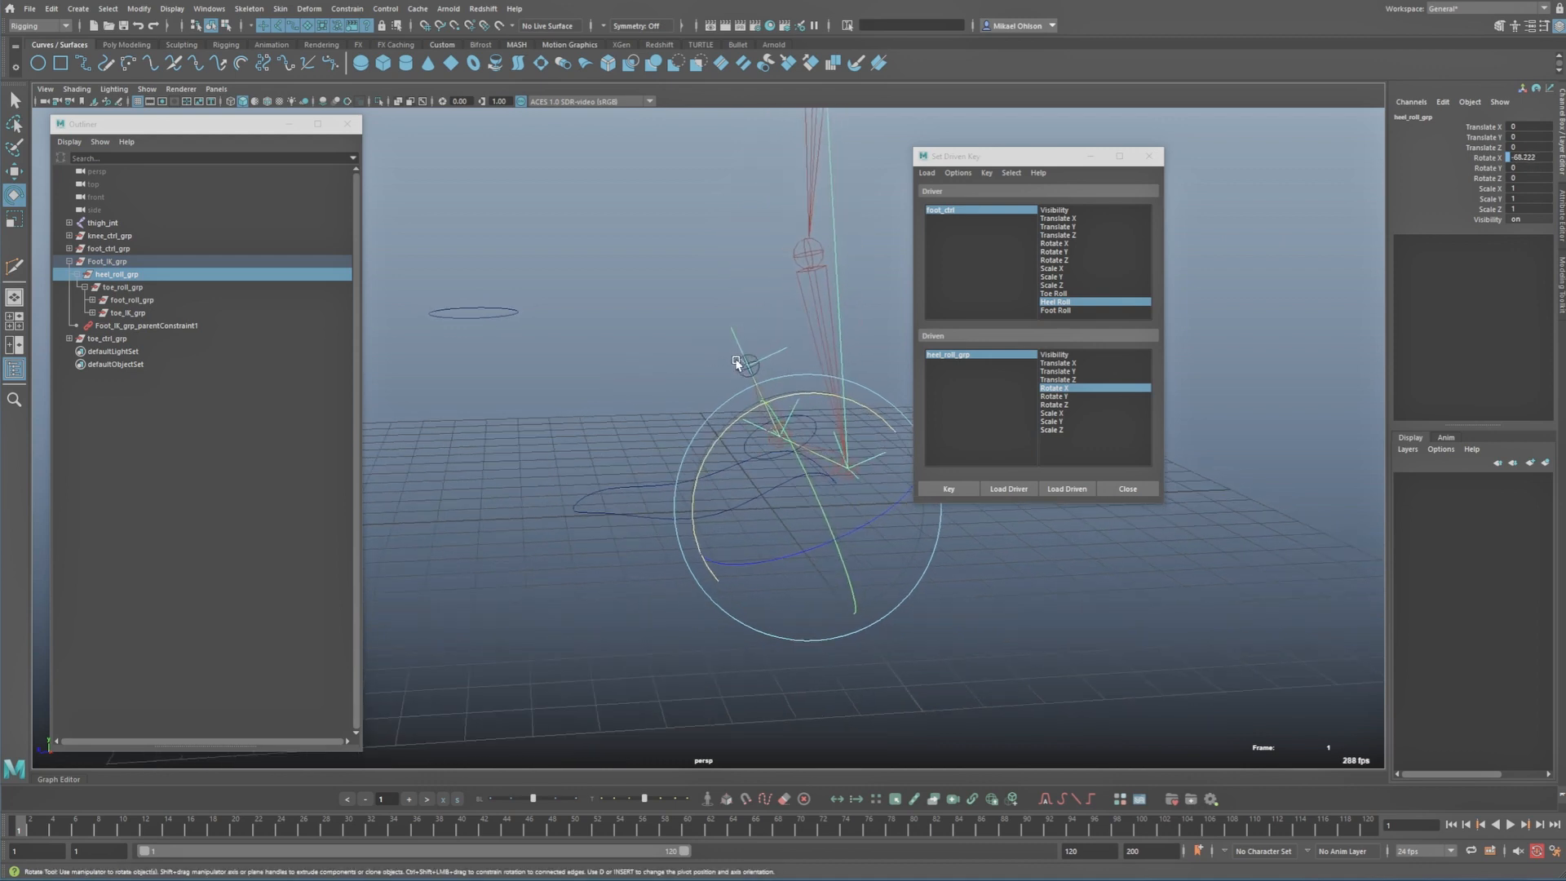
click(970, 209)
click(1467, 240)
middle_drag(1116, 231, 1281, 257)
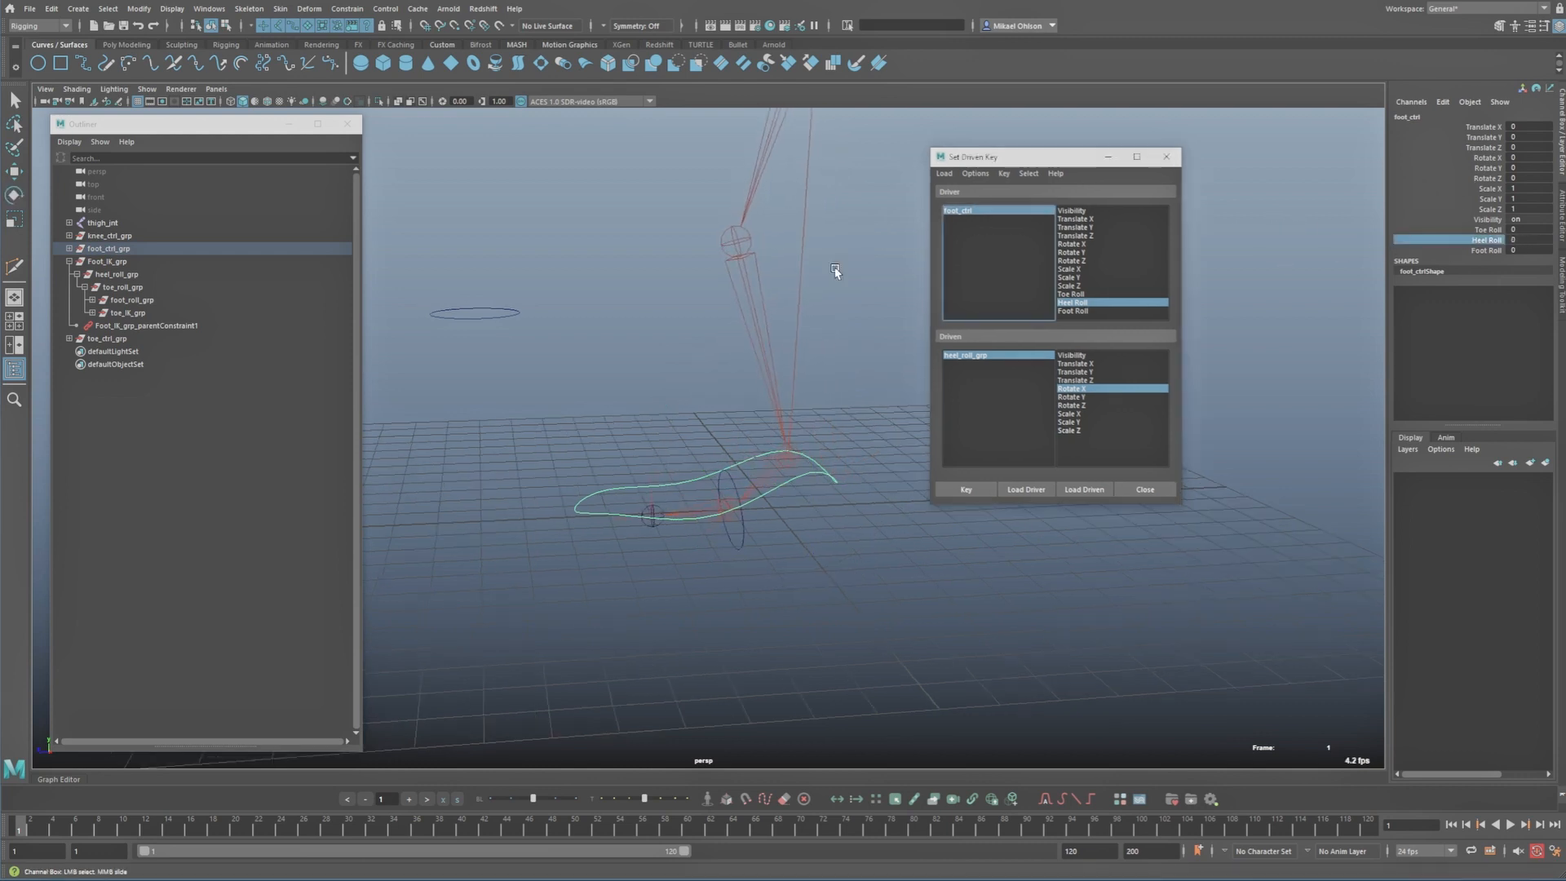
Step: Set foot_ctrl's Foot Roll as driver and foot_roll_grp's Rotate X as driven, and key them with both values at 0
click(1074, 311)
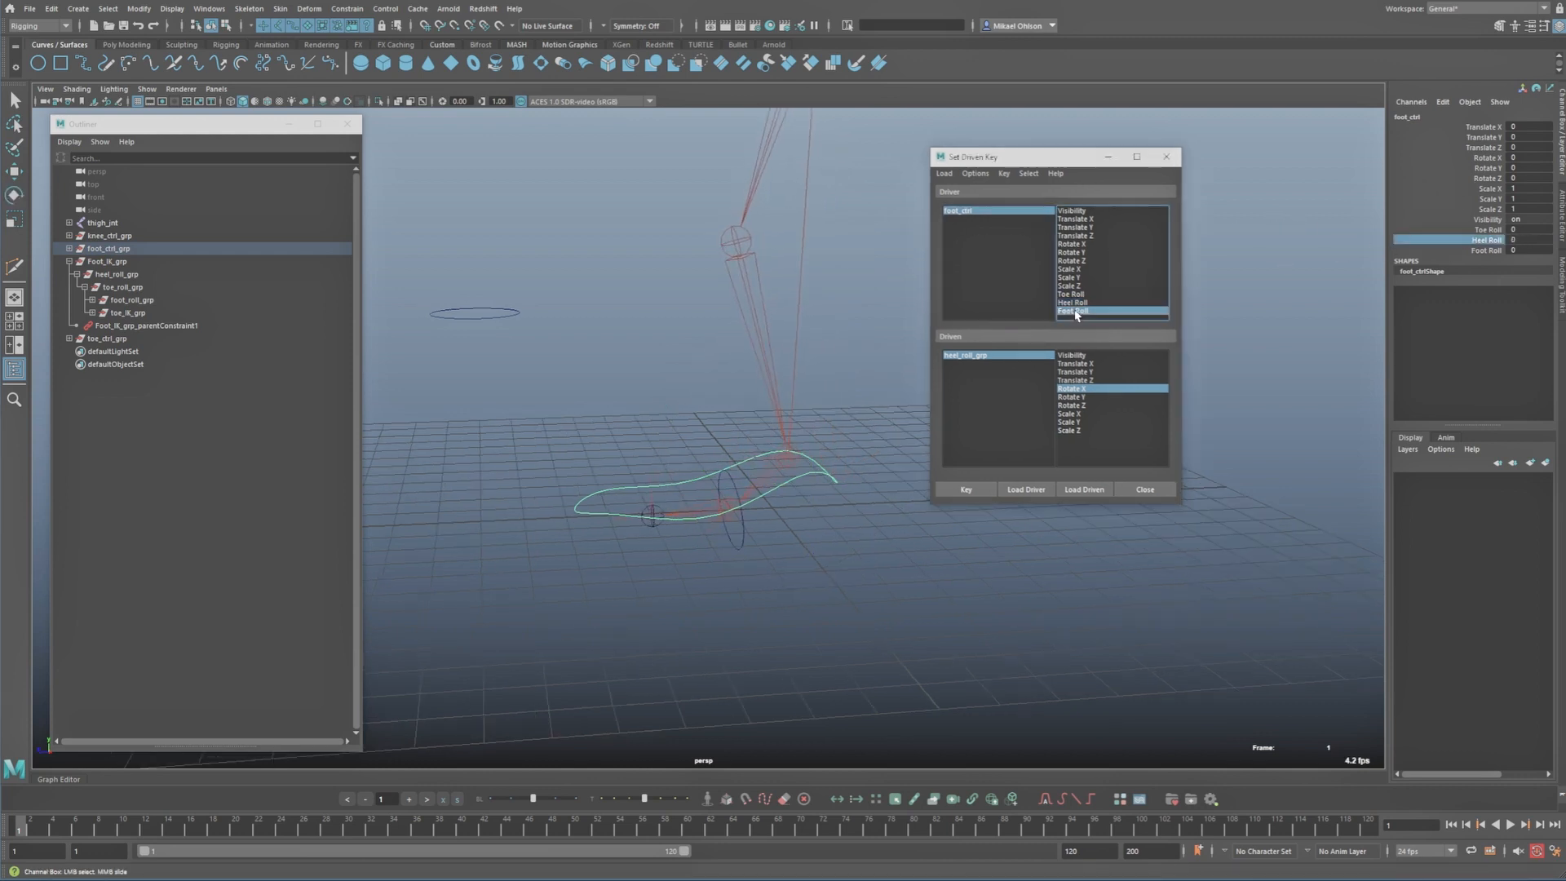
click(123, 301)
key(e)
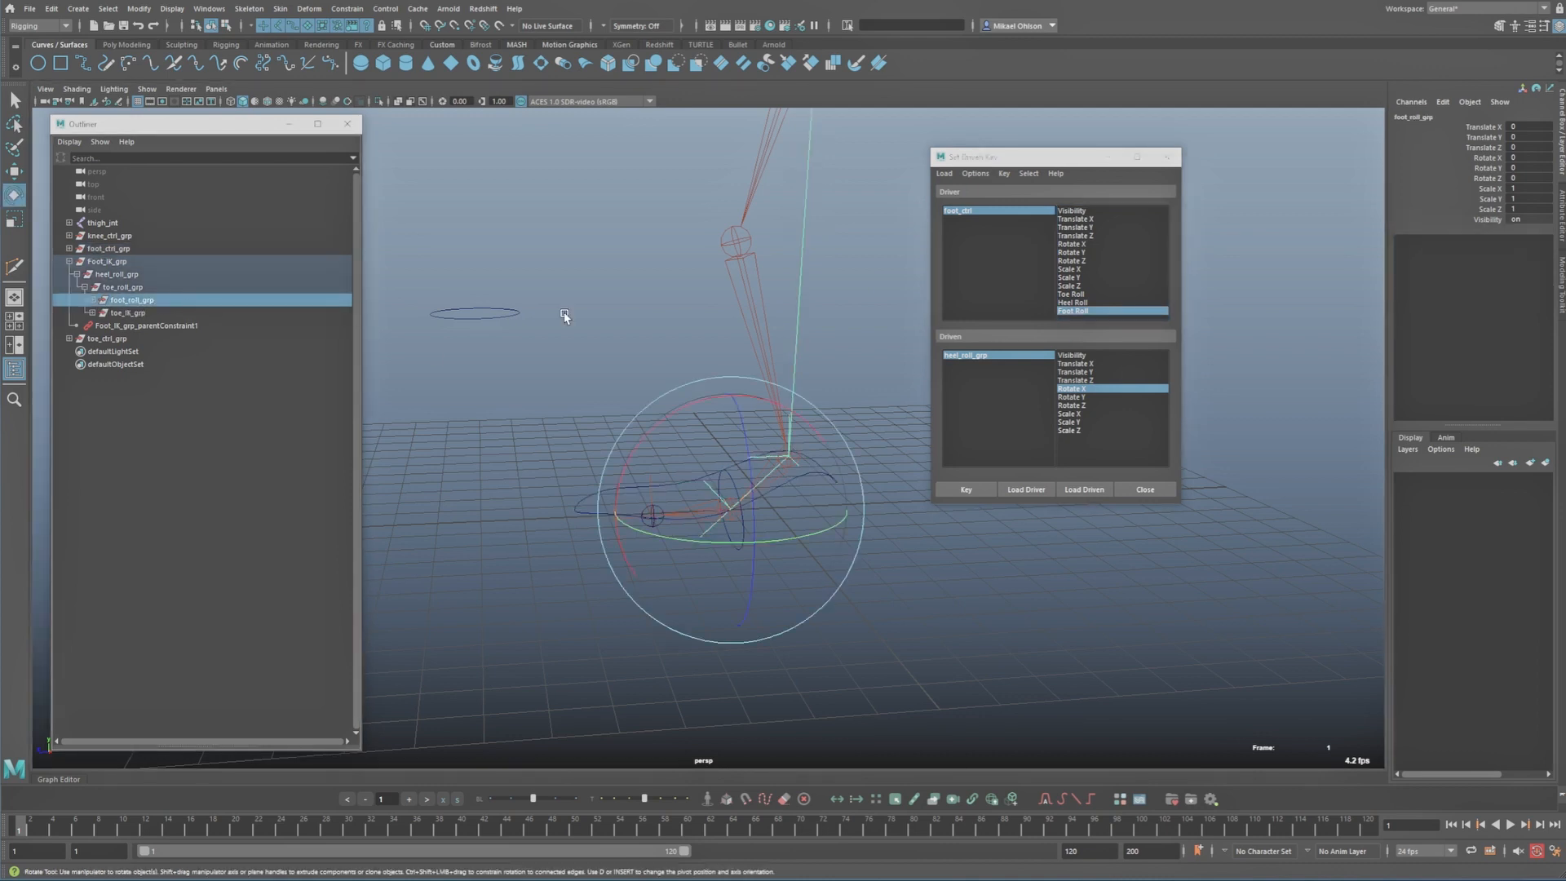
click(1087, 490)
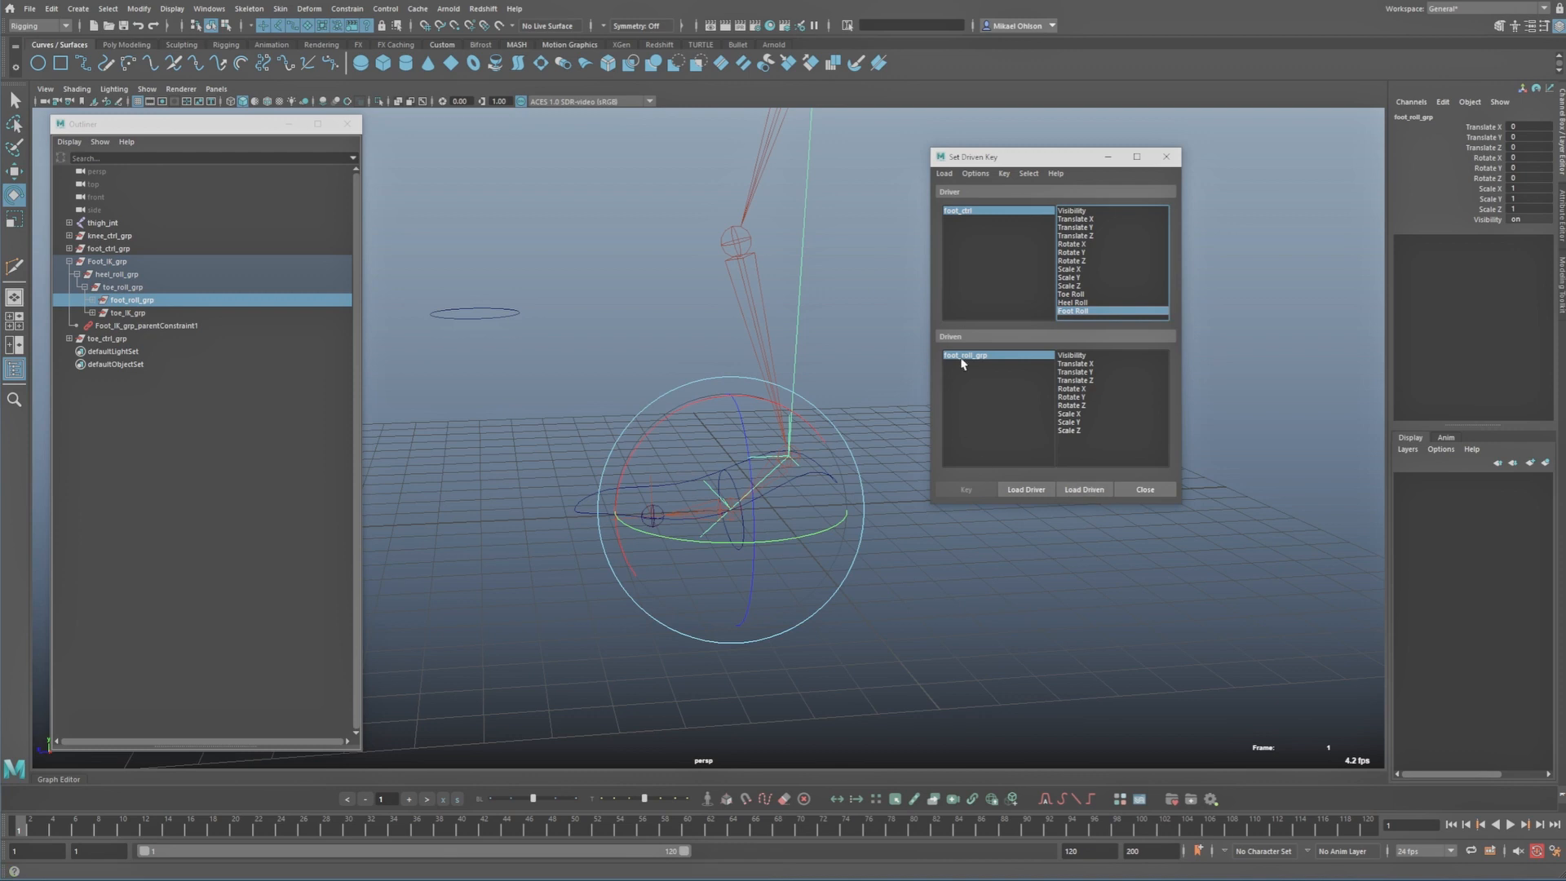
click(1071, 389)
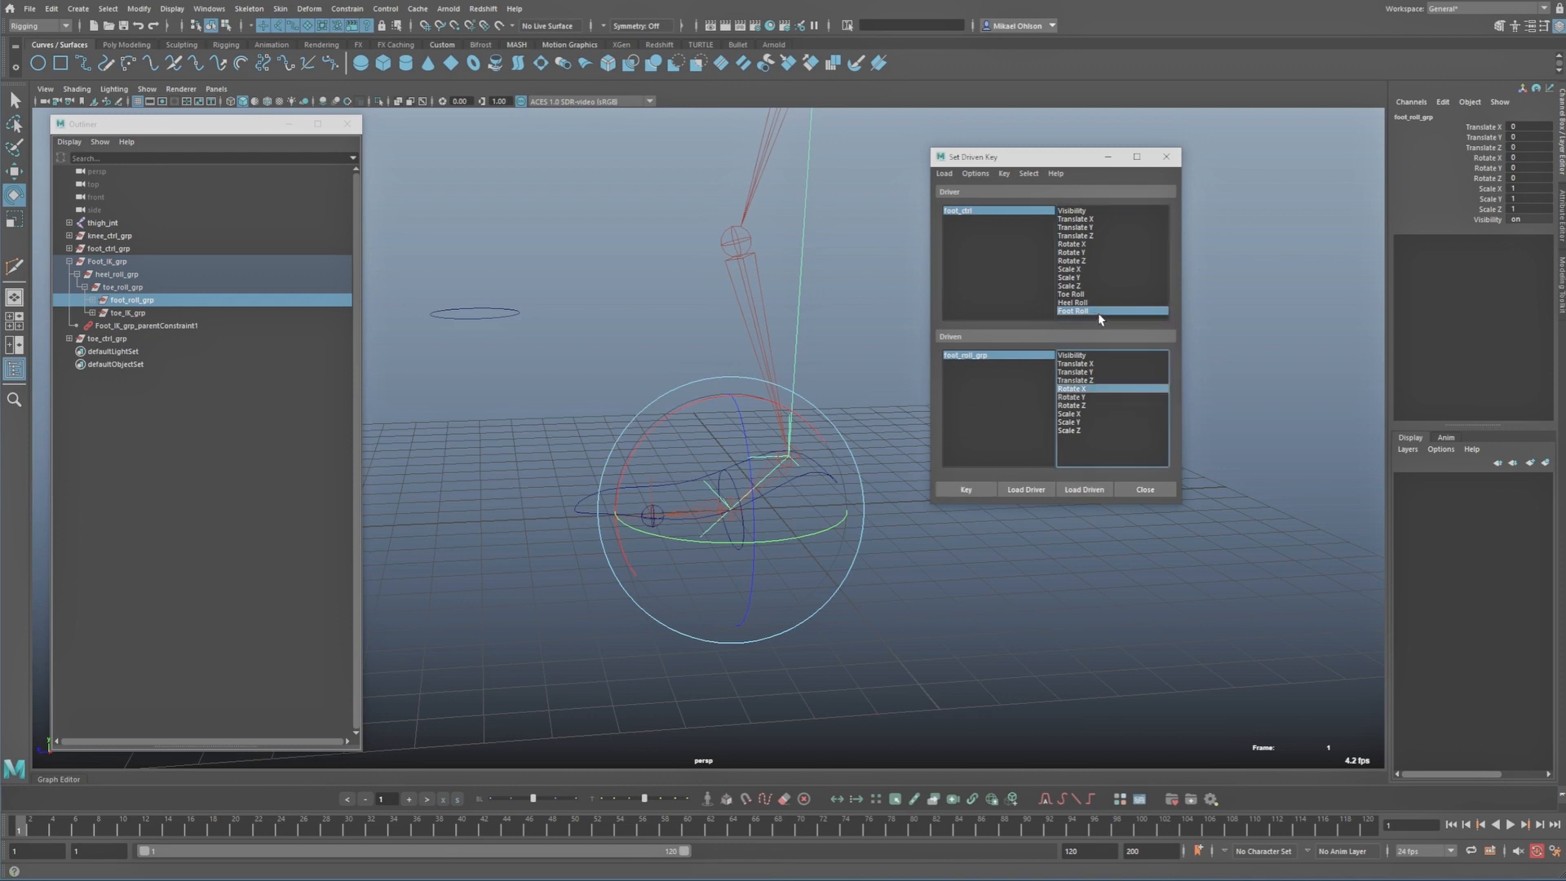
click(965, 490)
Step: Raise foot_ctrl's Foot Roll, rotate foot_roll_grp about 52 degrees in X, and key that pose
click(979, 210)
click(1485, 249)
middle_drag(1484, 250, 1563, 250)
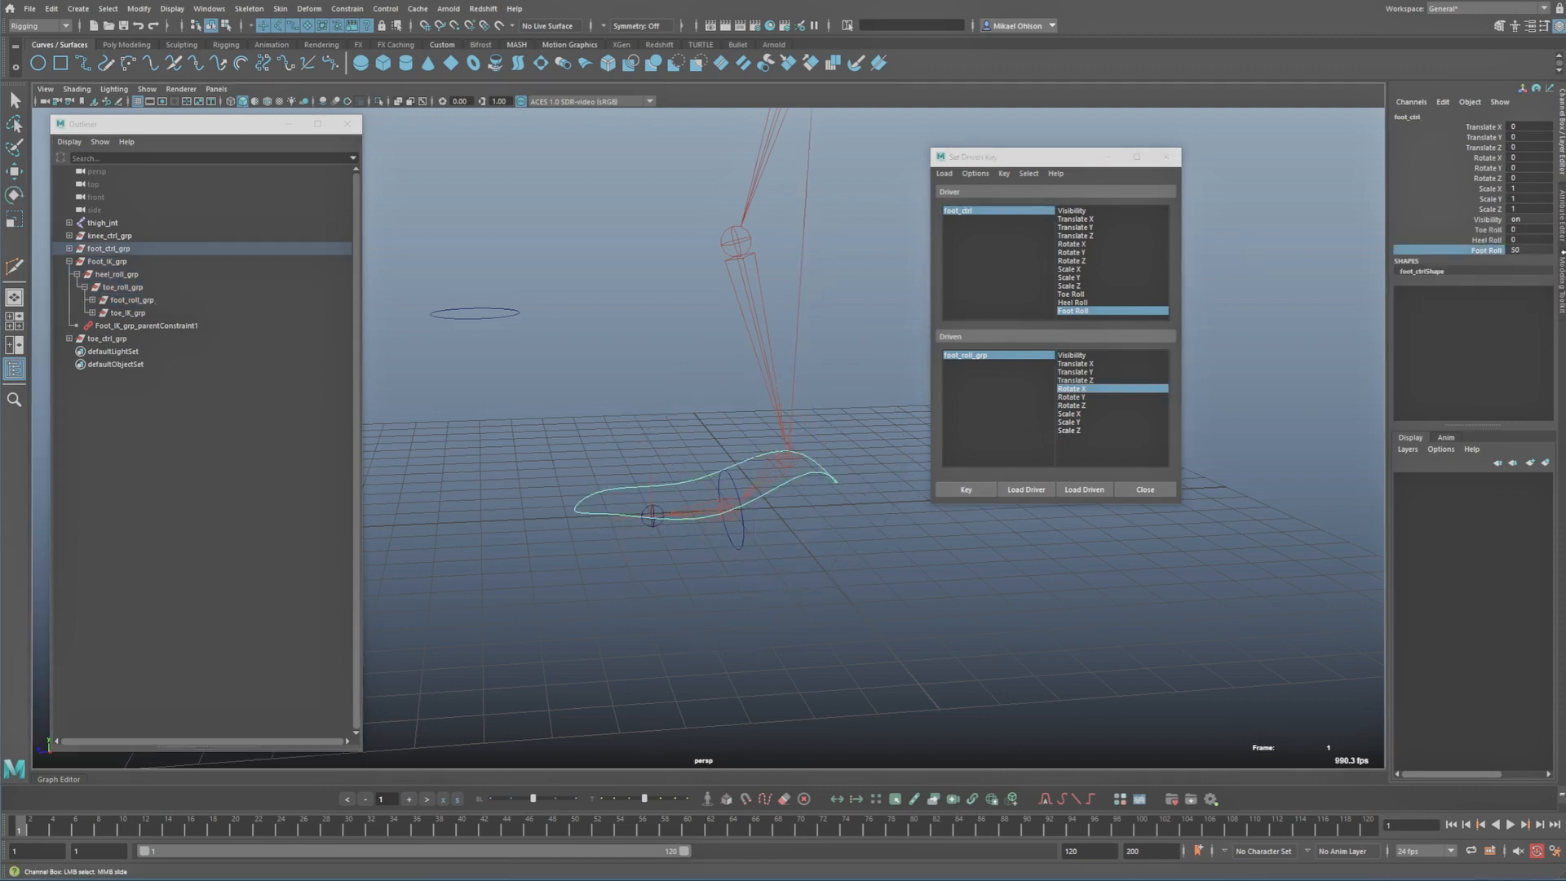
click(975, 356)
key(e)
drag(727, 414, 584, 300)
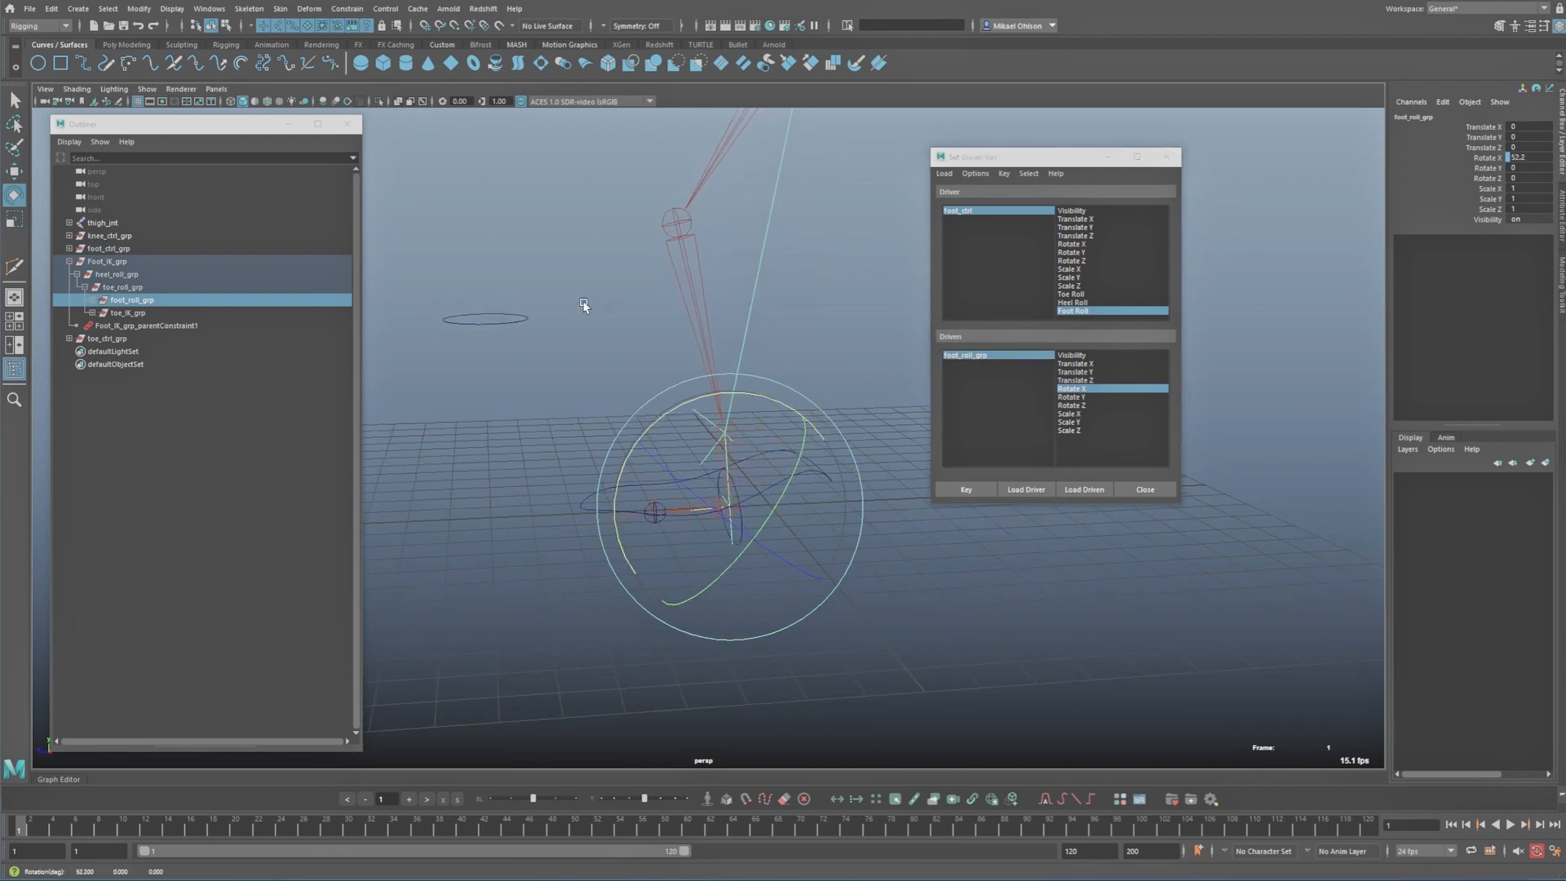
click(967, 489)
Step: Test foot_ctrl's Foot Roll back to 0, and close the Set Driven Key window and the Outliner
click(987, 210)
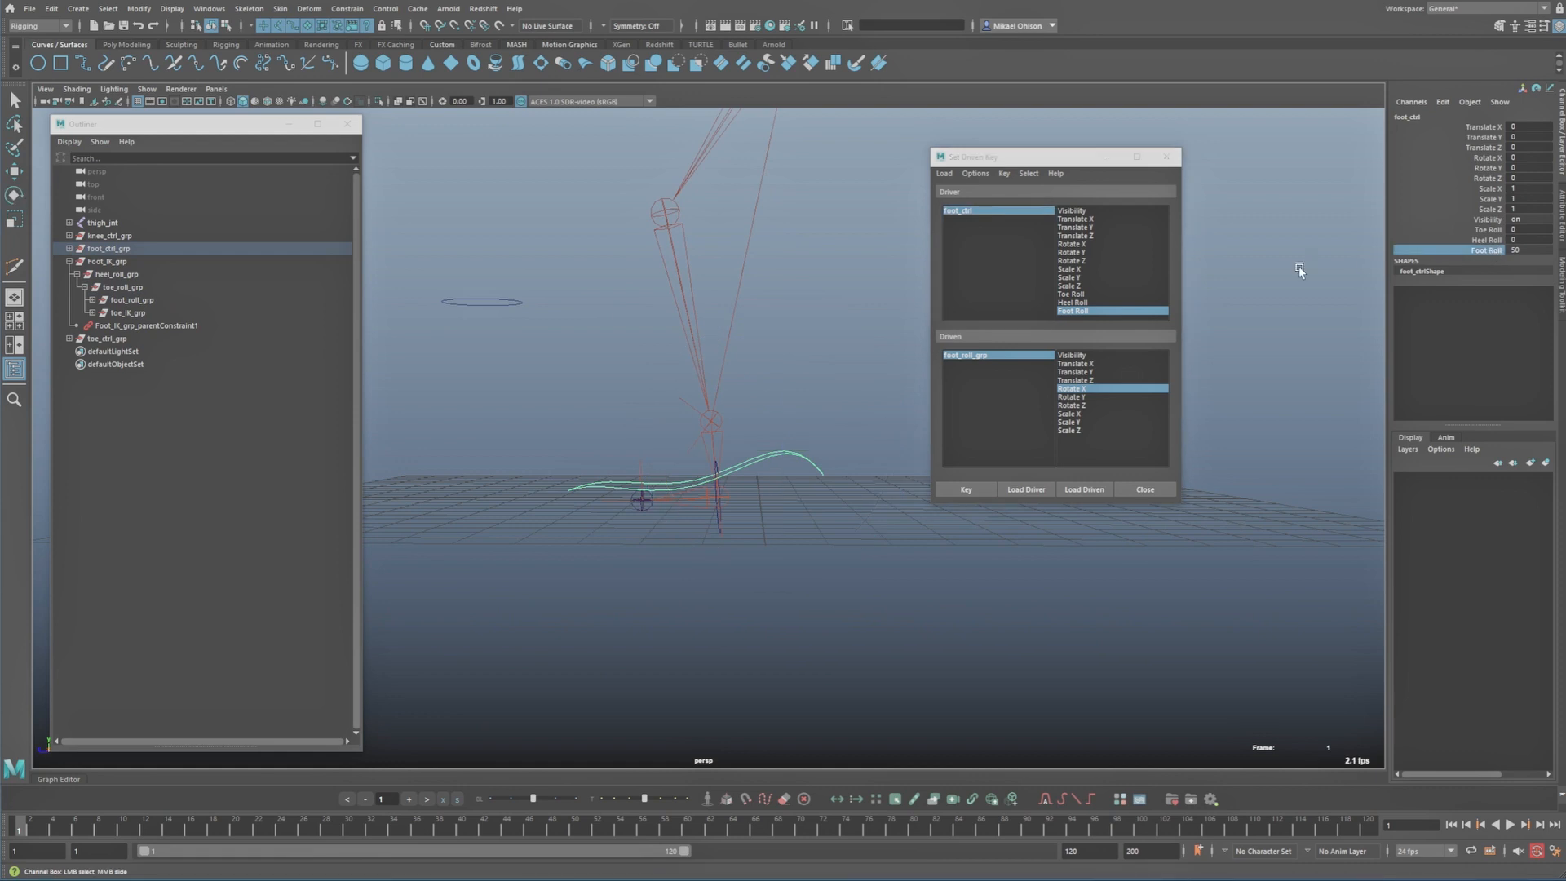
mouse_move(1299, 270)
middle_down()
mouse_move(1290, 294)
mouse_move(1299, 283)
middle_up()
click(1167, 157)
alt+drag(1259, 214, 1055, 302)
key(q)
alt+drag(906, 330, 867, 375)
drag(1456, 248, 1456, 229)
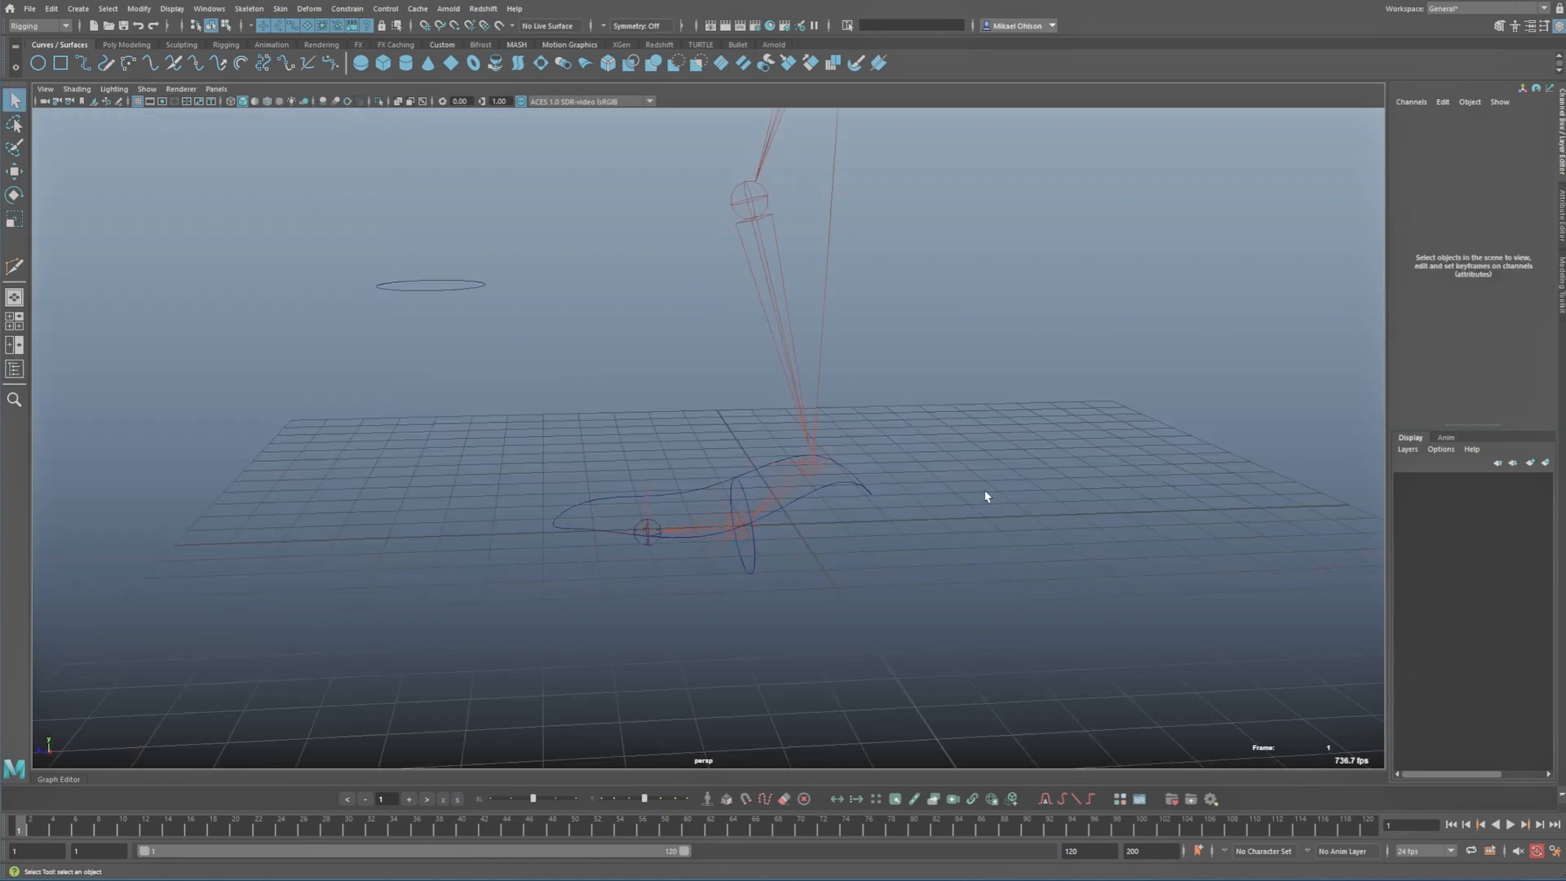
alt+drag(846, 549, 775, 567)
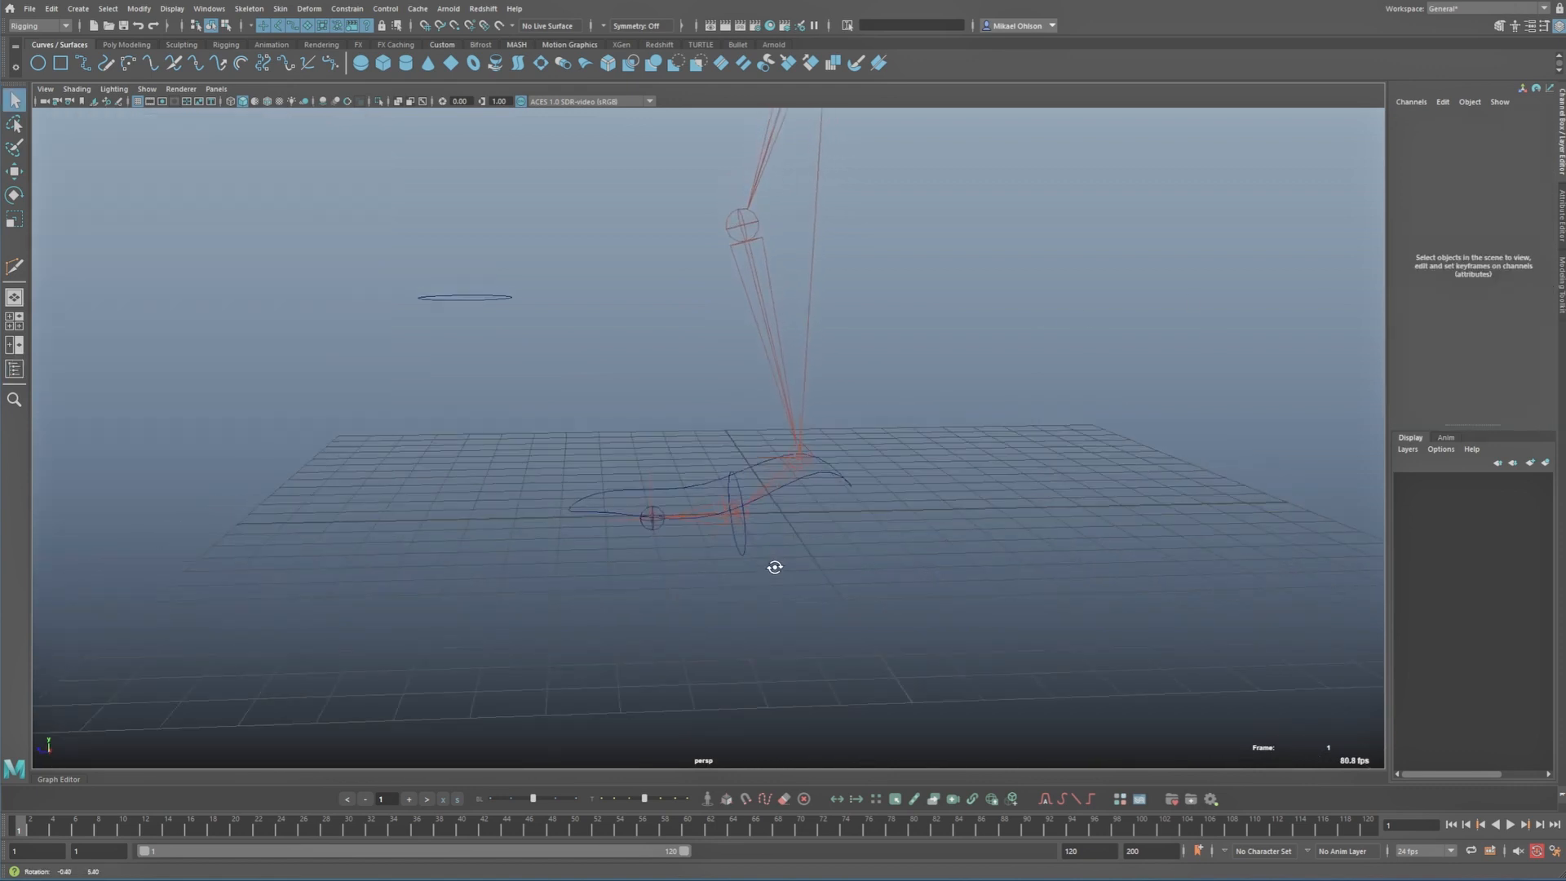
Step: Test foot_ctrl's Toe Roll, Heel Roll and Foot Roll by varying each attribute and checking how the foot reacts
click(584, 486)
alt+drag(563, 552, 633, 549)
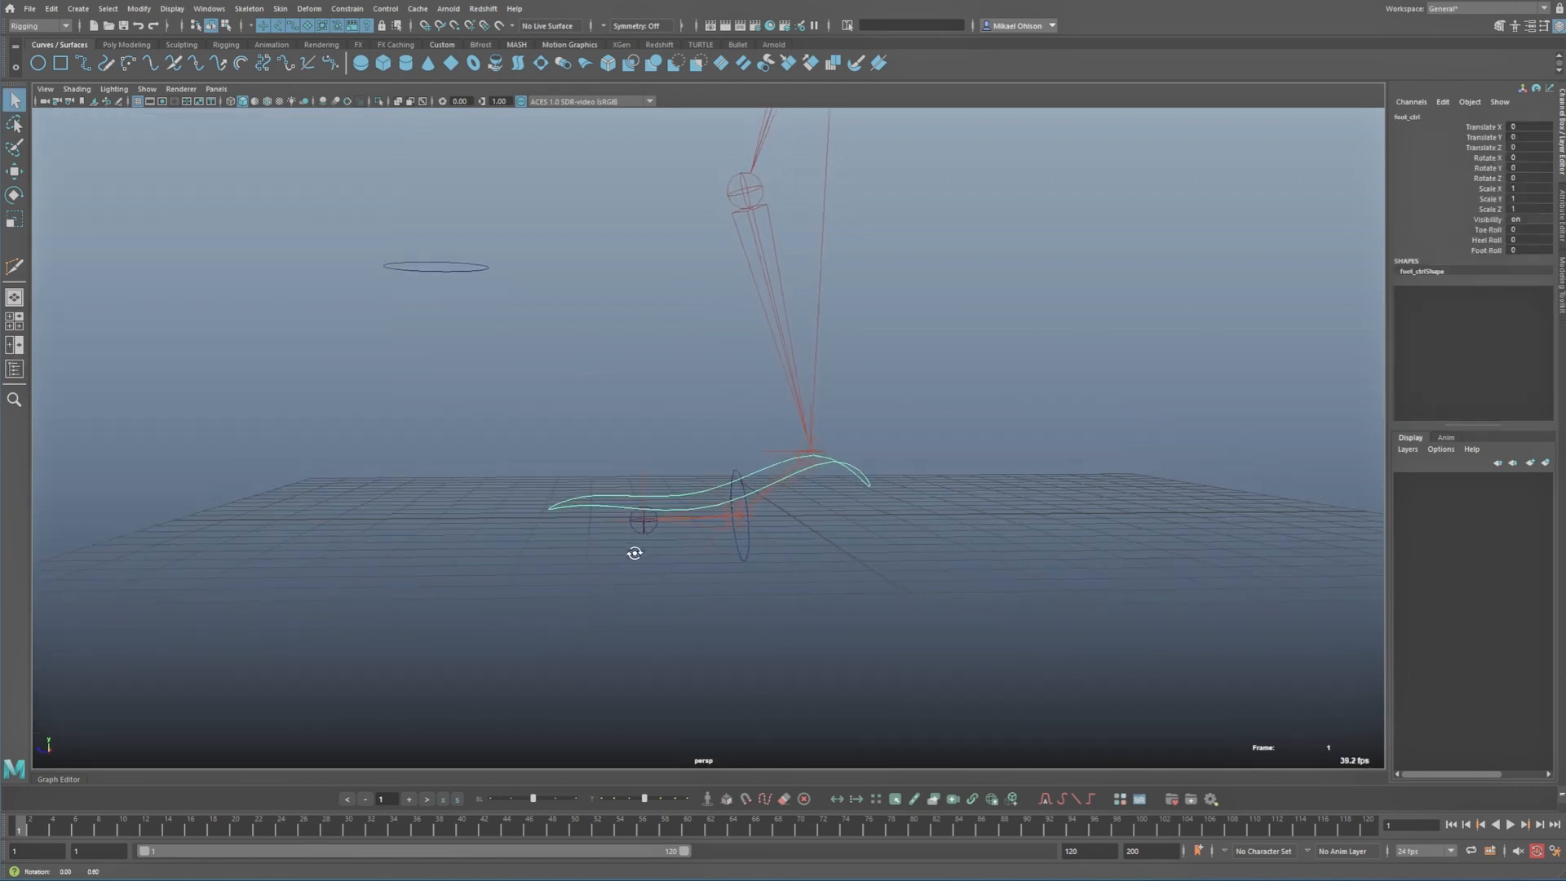
click(1477, 230)
middle_drag(979, 379, 879, 379)
click(1478, 249)
click(1471, 240)
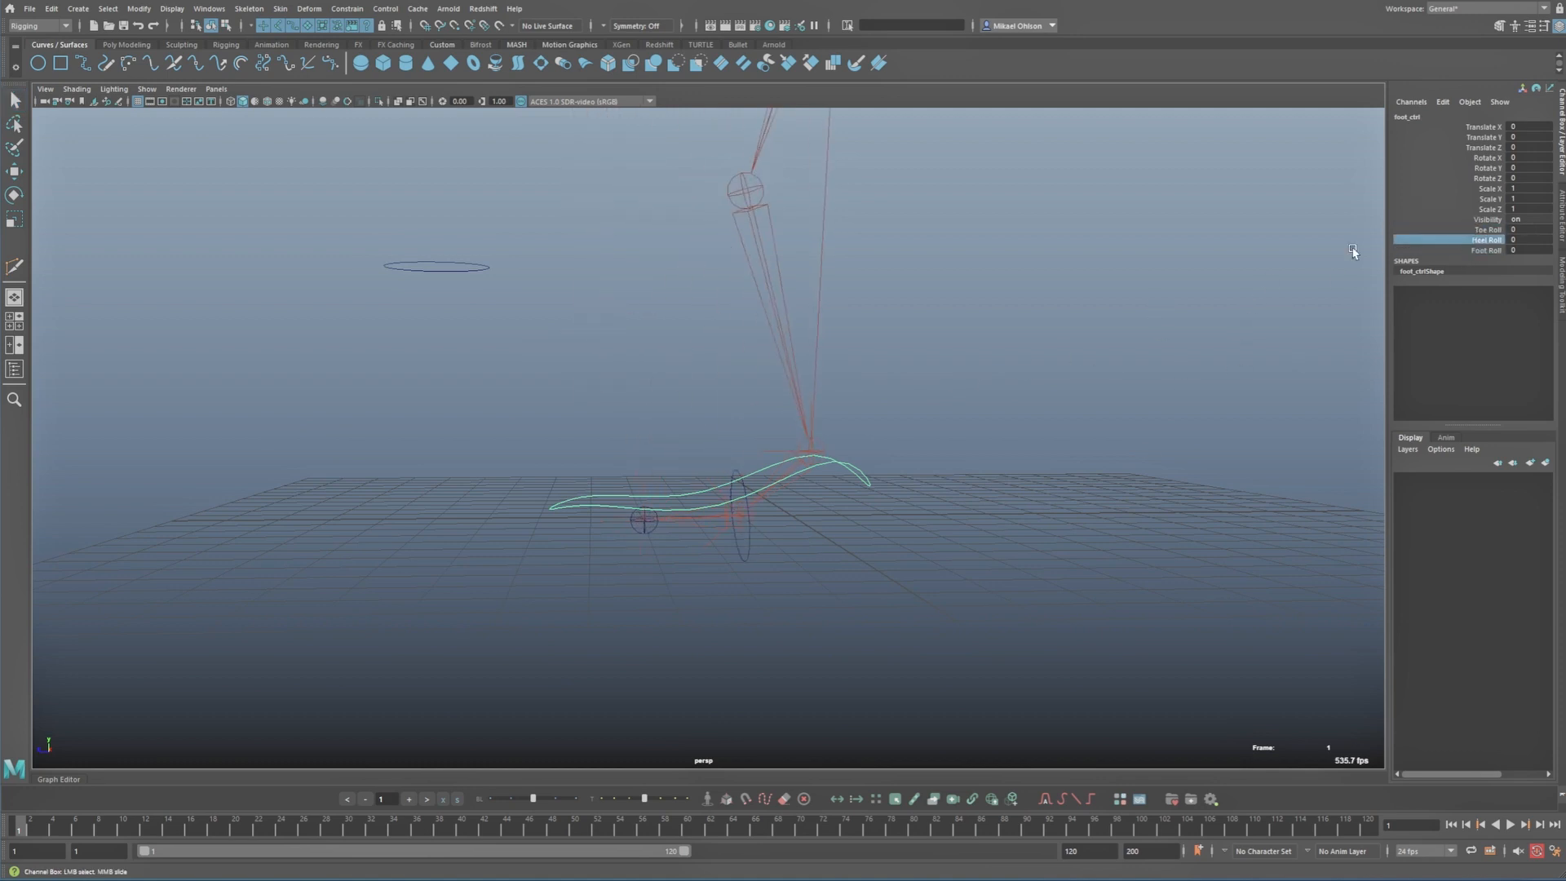
mouse_move(1052, 308)
middle_down()
mouse_move(1207, 304)
mouse_move(1049, 309)
middle_up()
click(1466, 252)
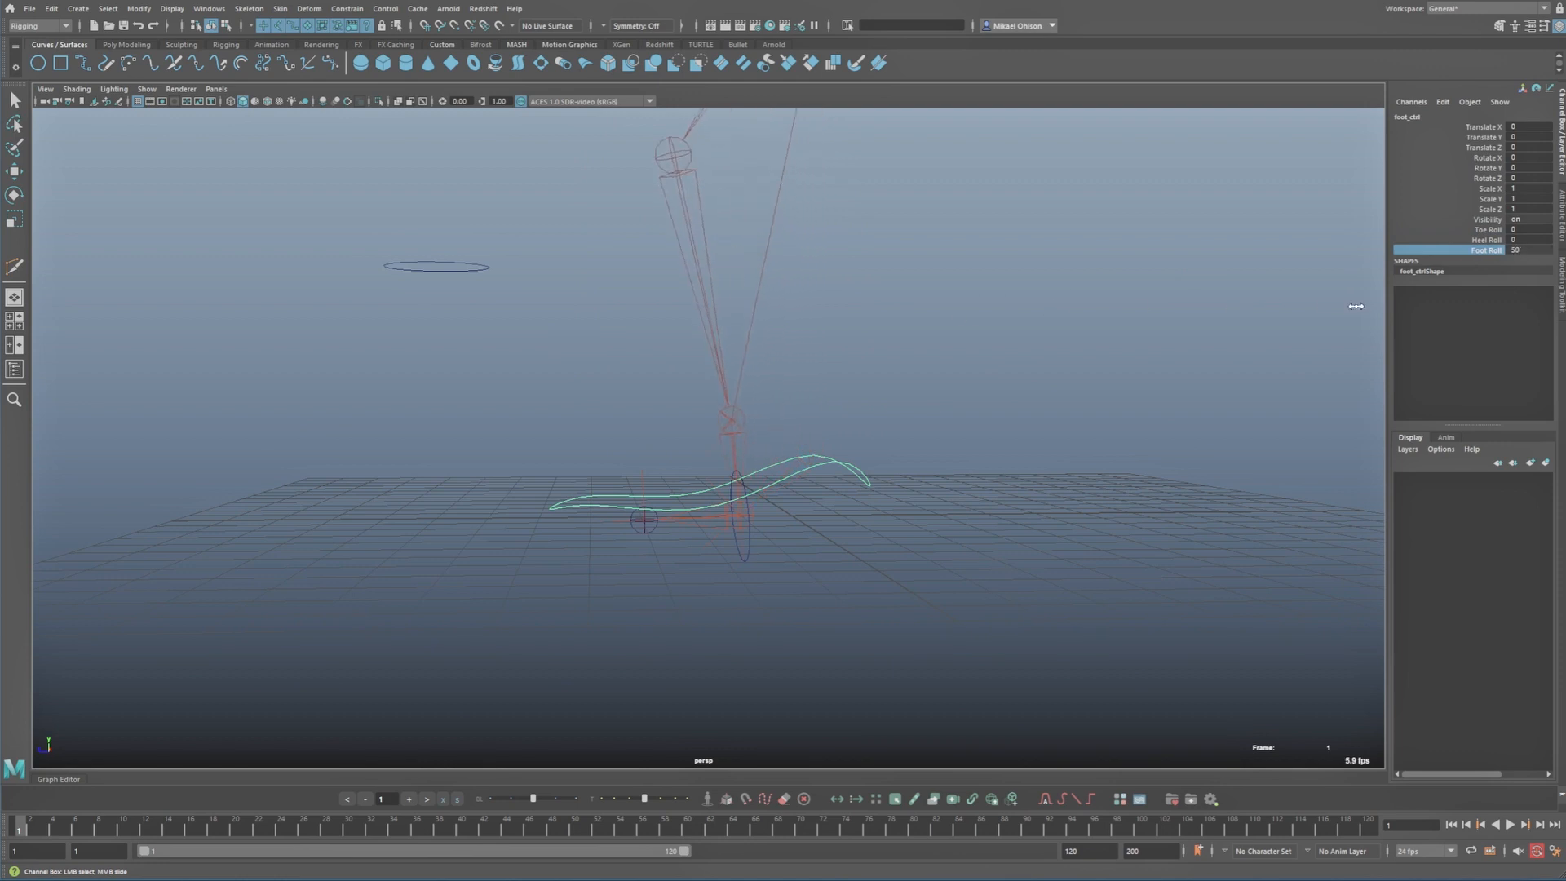
Step: Try moving foot_ctrl and rotating the toe control to test the leg rig, and undo the latest test changes
alt+drag(884, 332, 884, 433)
key(q)
key(w)
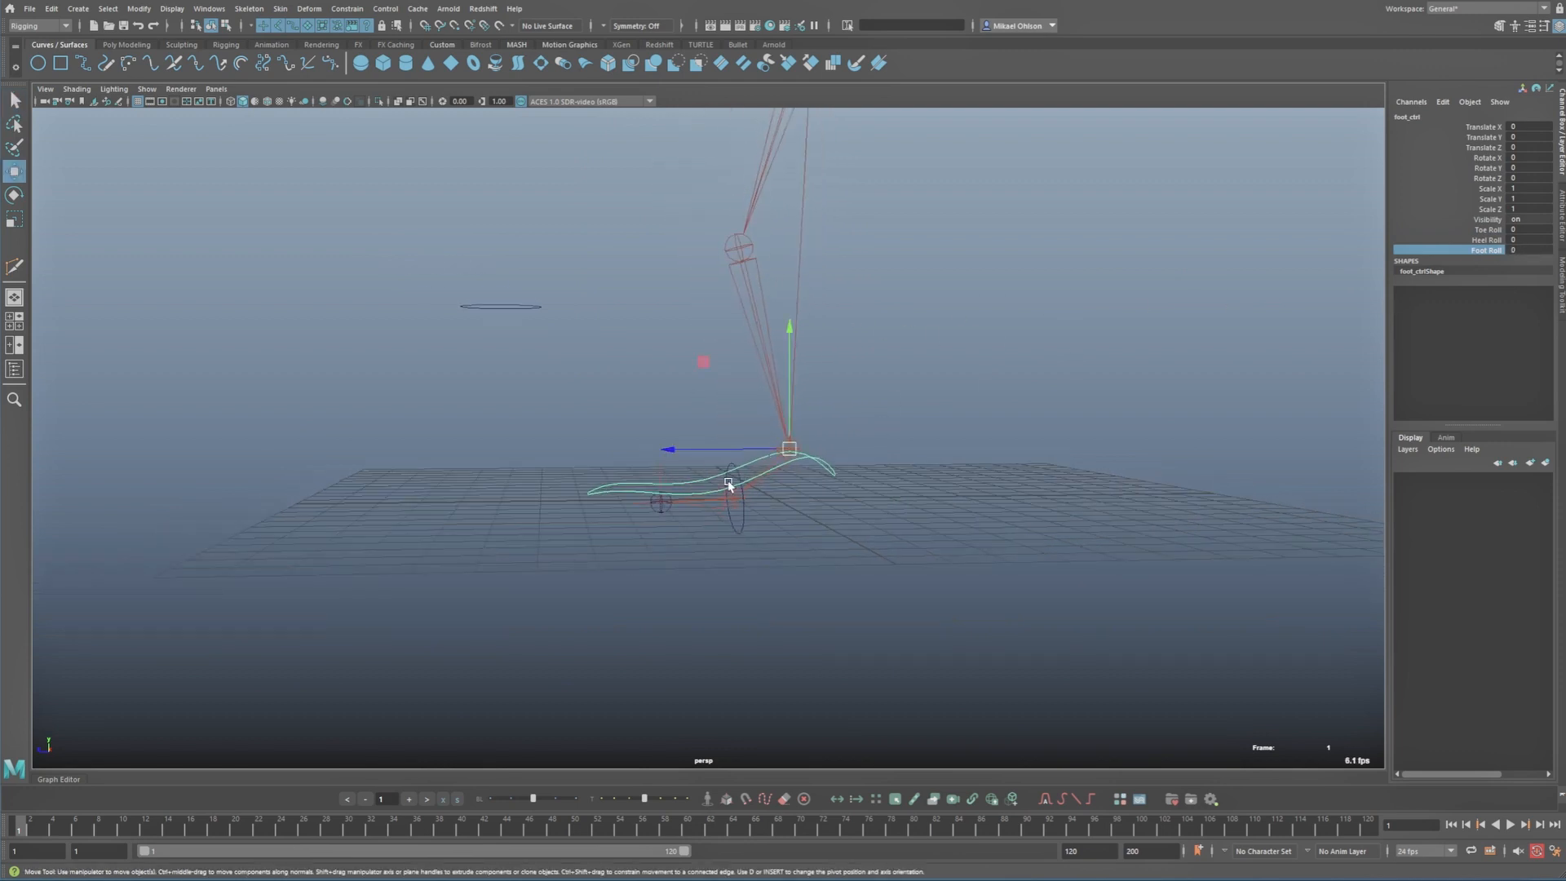
mouse_move(789, 445)
mouse_down()
mouse_move(815, 433)
mouse_move(839, 447)
mouse_move(759, 473)
mouse_move(682, 349)
mouse_move(664, 465)
mouse_move(619, 443)
mouse_move(753, 464)
mouse_move(727, 451)
mouse_move(787, 448)
mouse_up()
click(724, 454)
key(e)
scroll(702, 461, up, 3)
key(q)
click(914, 412)
key(ctrl+z)
key(ctrl+z)
key(ctrl+z)
key(ctrl+z)
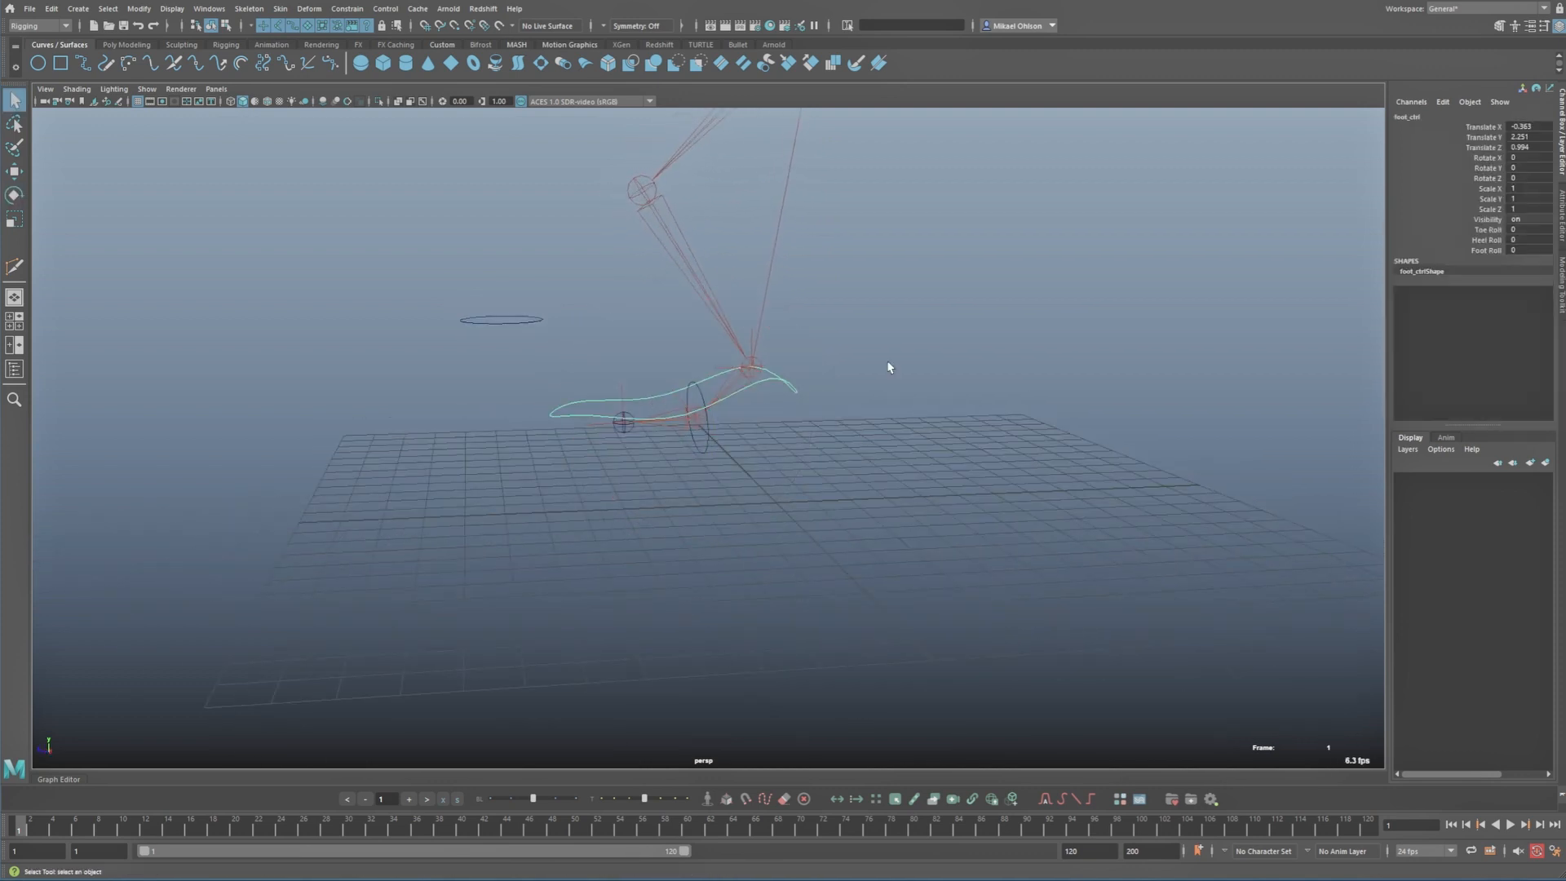
Step: Try moving the knee control in front of the leg, undo the remaining test moves, and clear the selection
drag(472, 281, 497, 336)
alt+drag(497, 336, 885, 383)
key(w)
key(ctrl+z)
key(ctrl+z)
key(ctrl+z)
key(q)
click(915, 373)
Step: Group thigh_jnt in the Outliner and name the group SKELETON_GRP
key(shift+o)
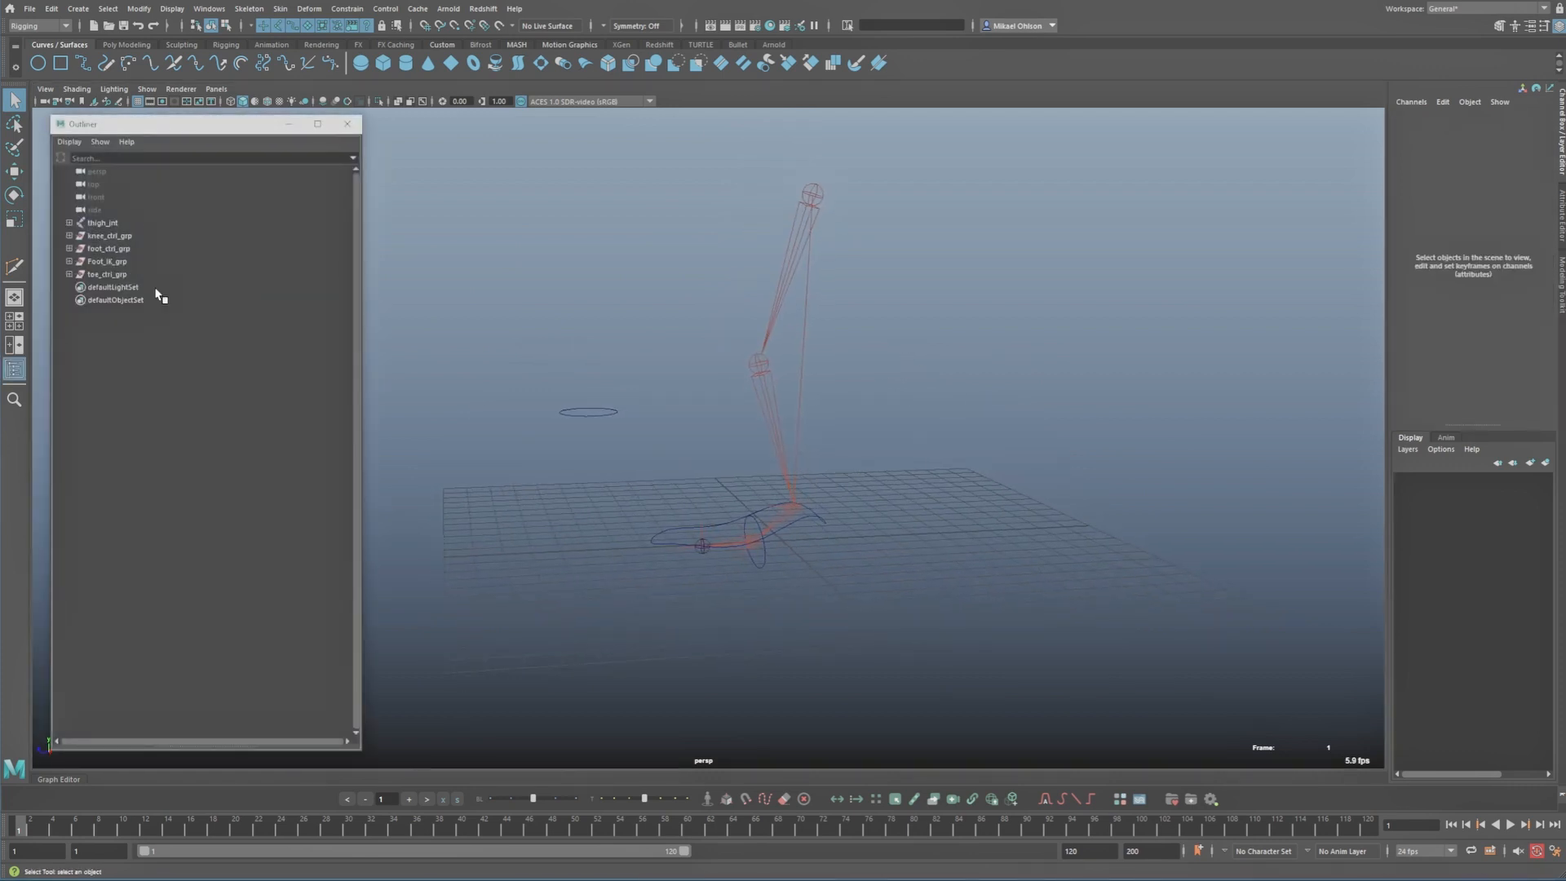
click(115, 225)
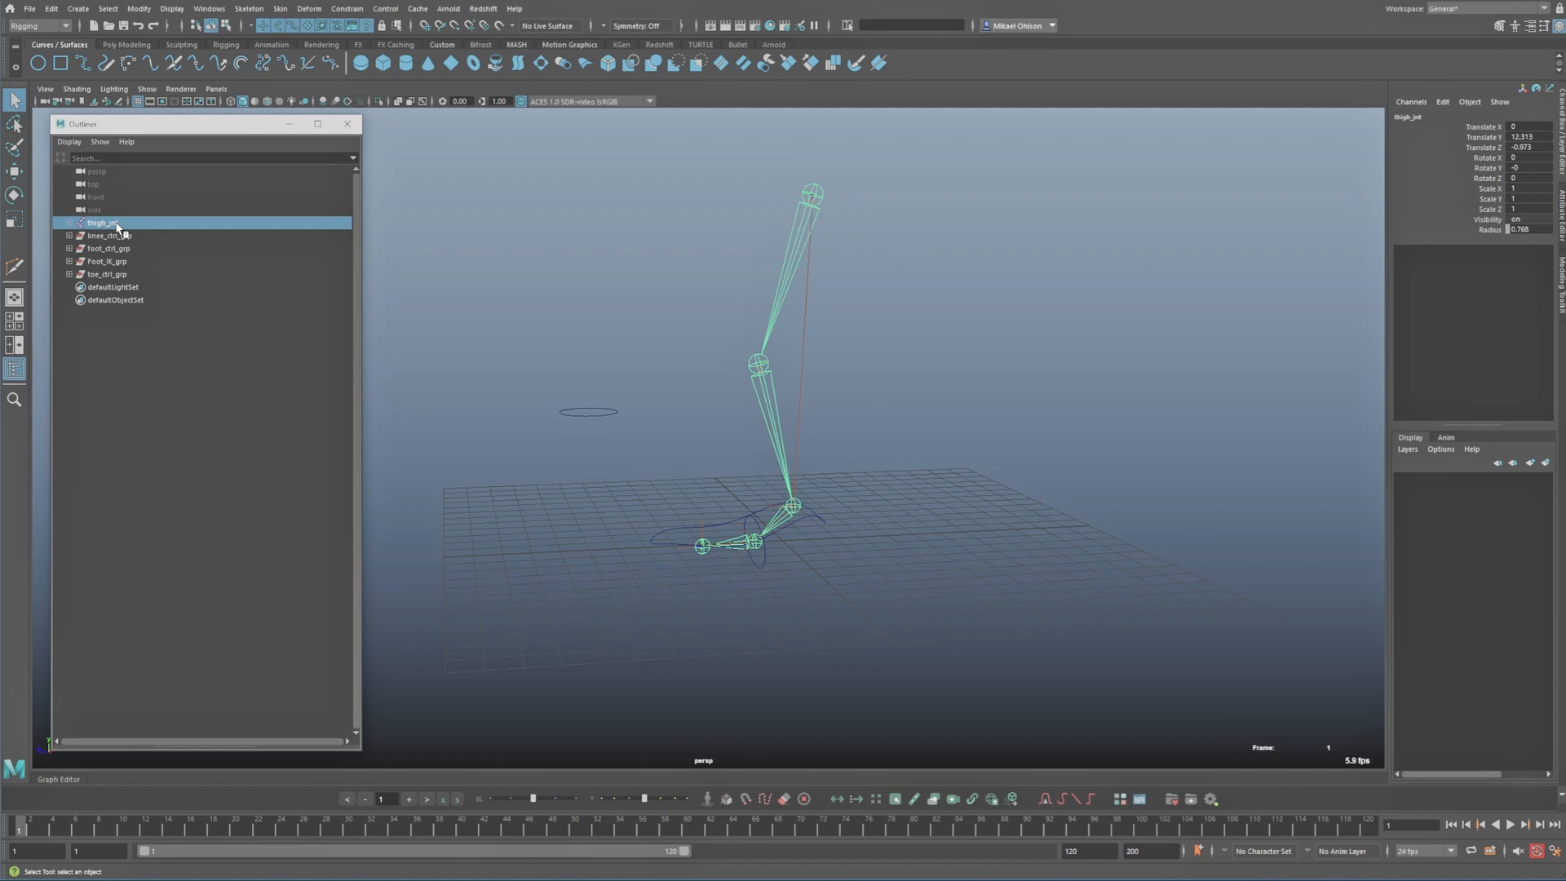
key(ctrl+g)
double_click(129, 274)
key(Caps_Lock)
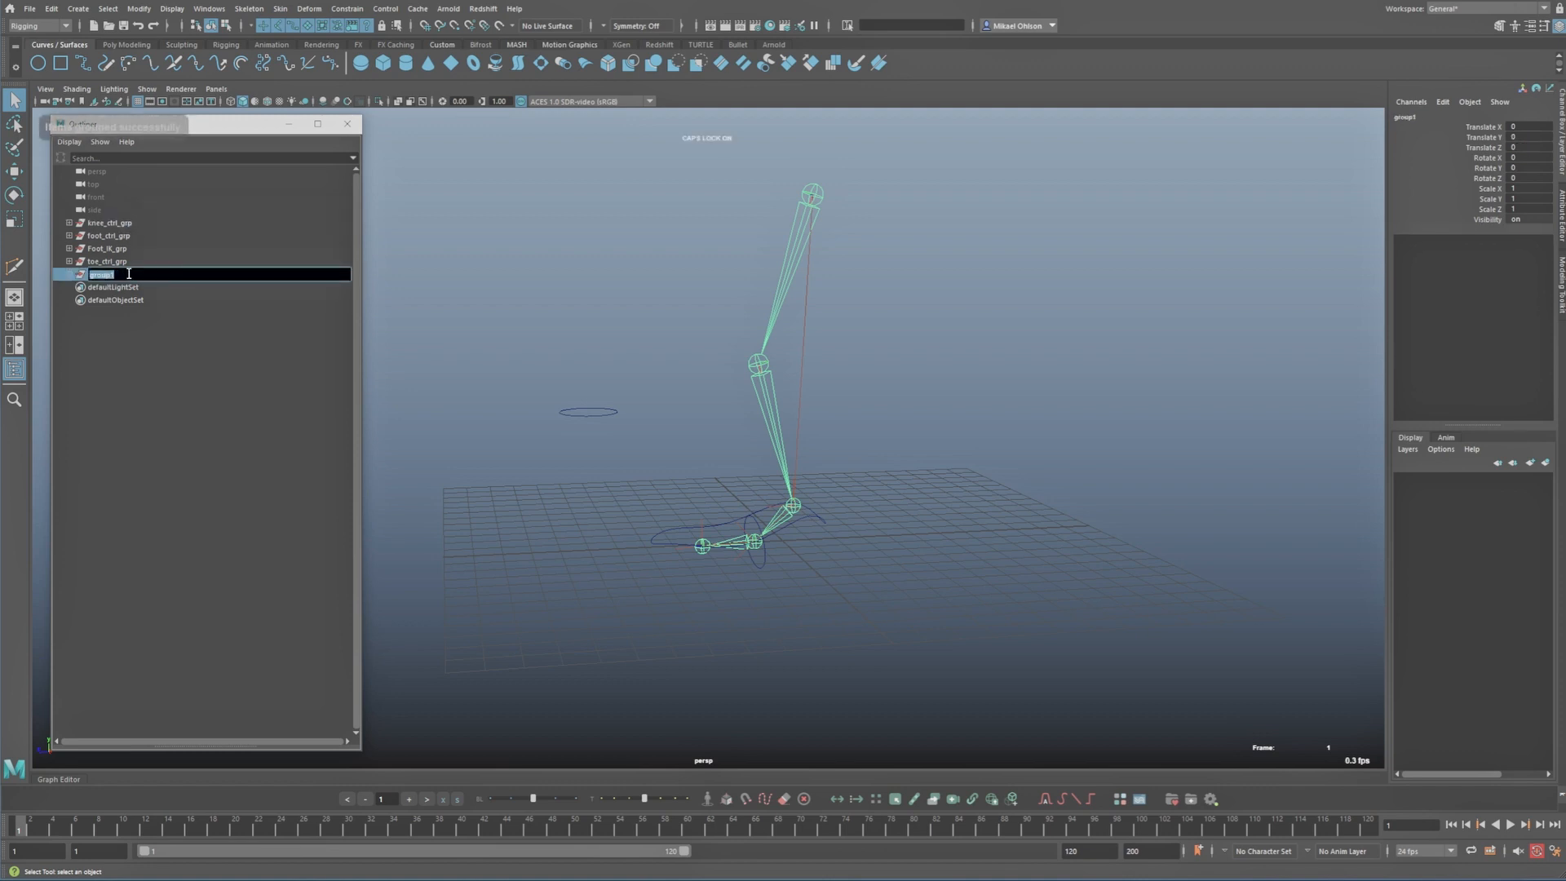
text(SKELETON_GRP)
key(Return)
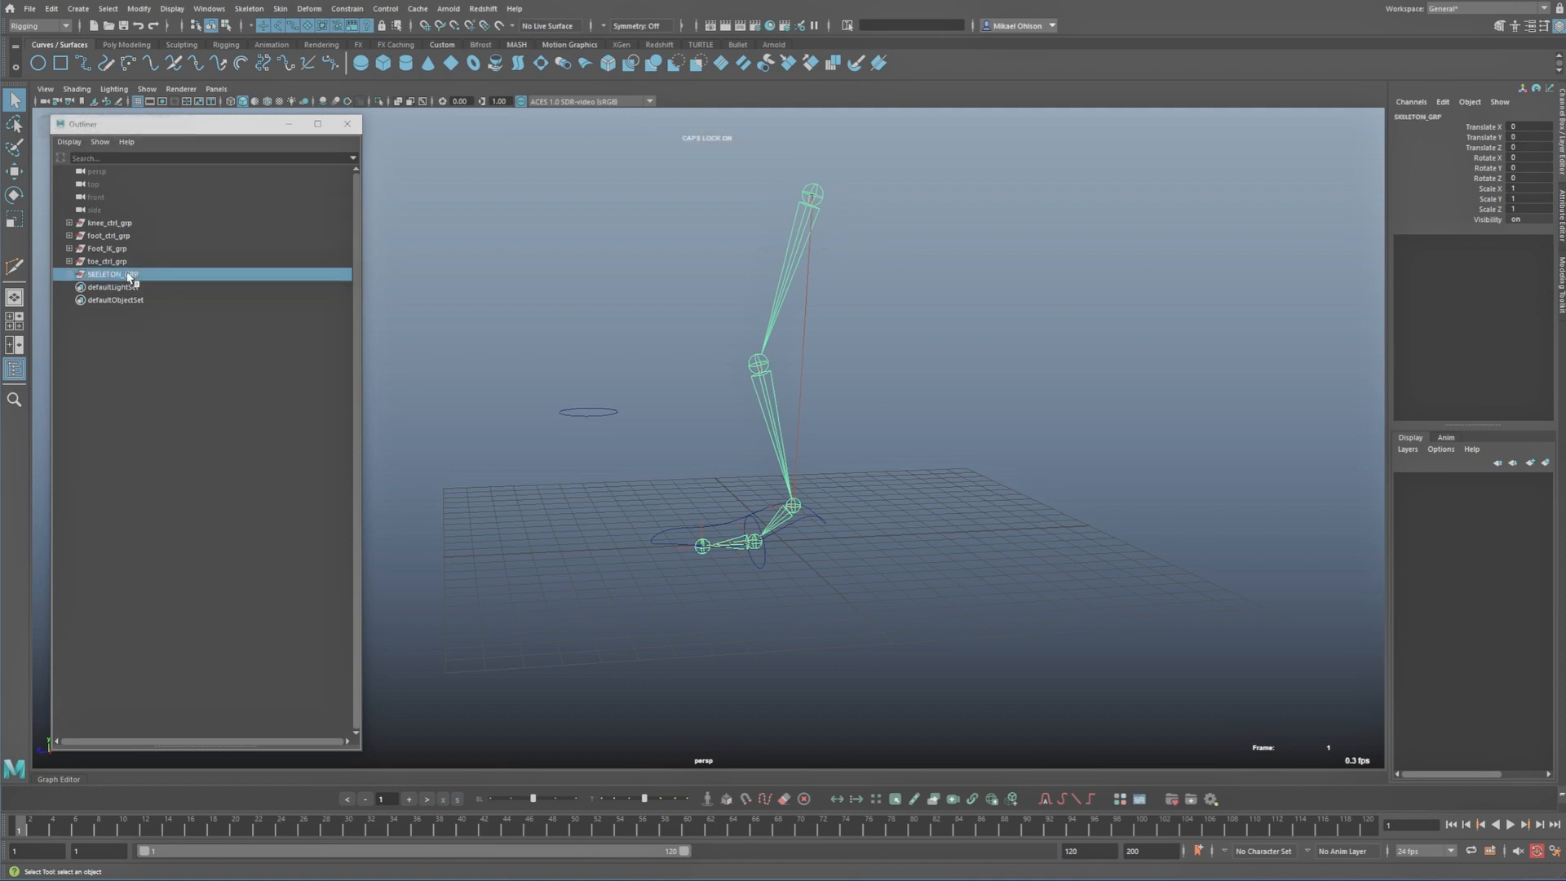
Step: Group knee_ctrl_grp, foot_ctrl_grp and toe_ctrl_grp together and name the group CONTROLS_GRP
click(531, 355)
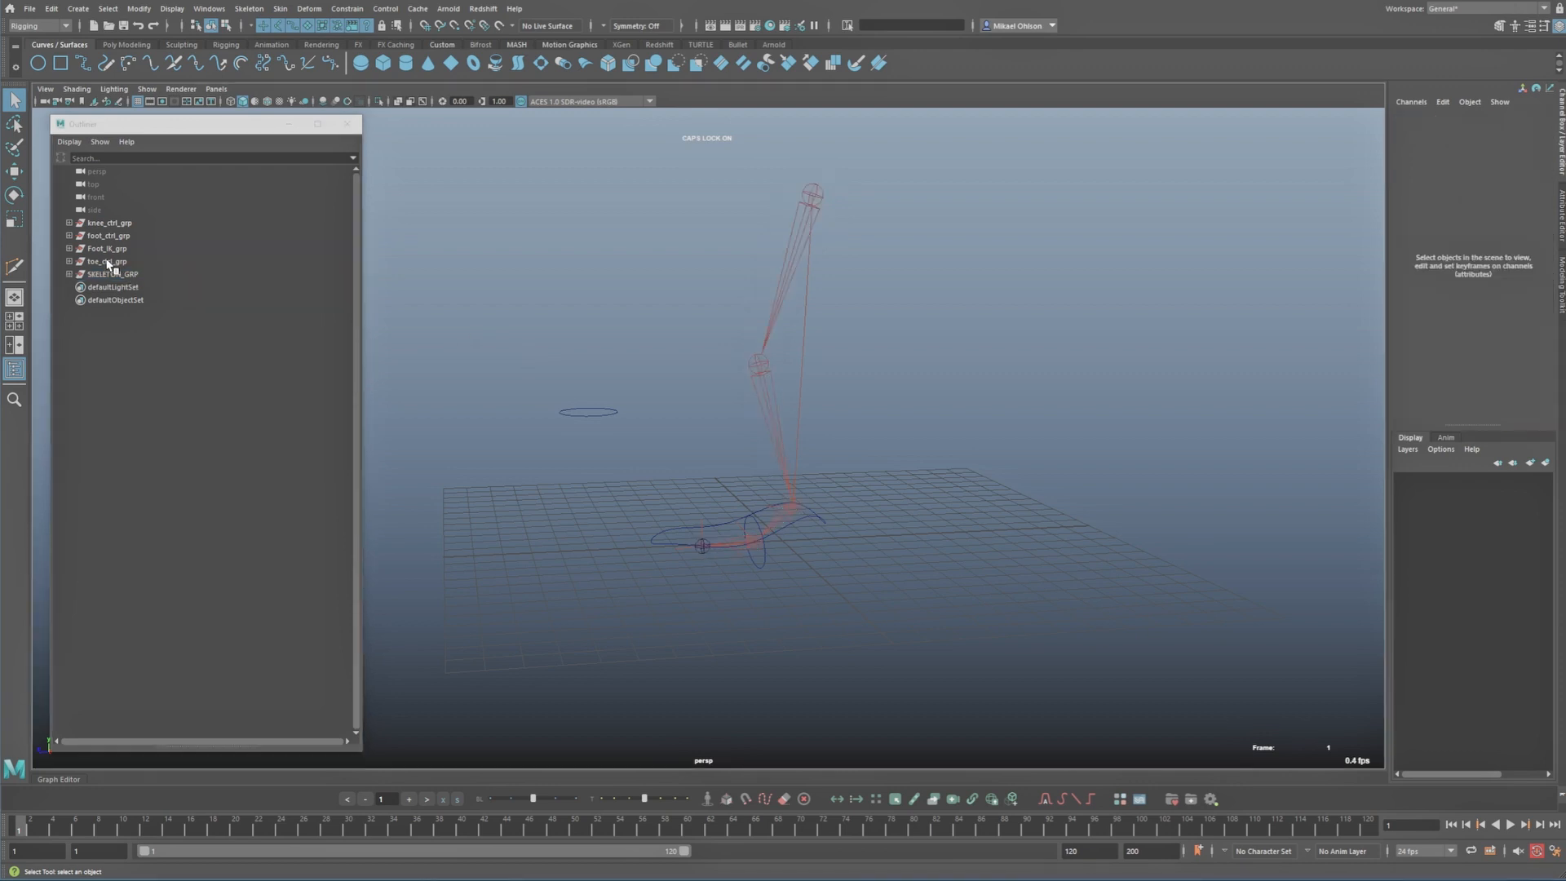
click(107, 262)
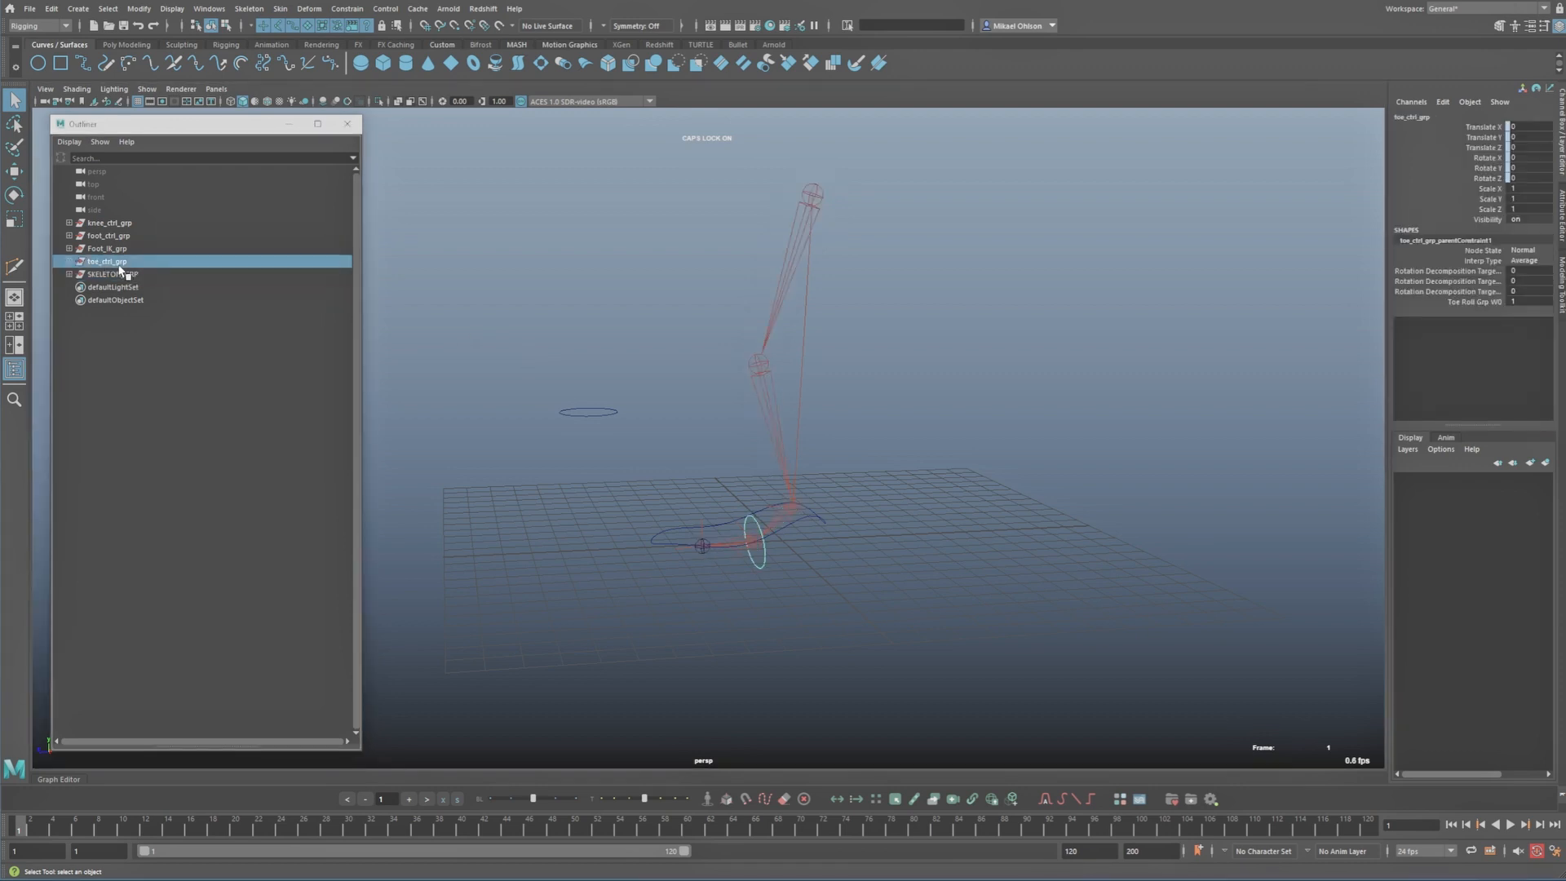
ctrl+click(99, 237)
ctrl+click(113, 224)
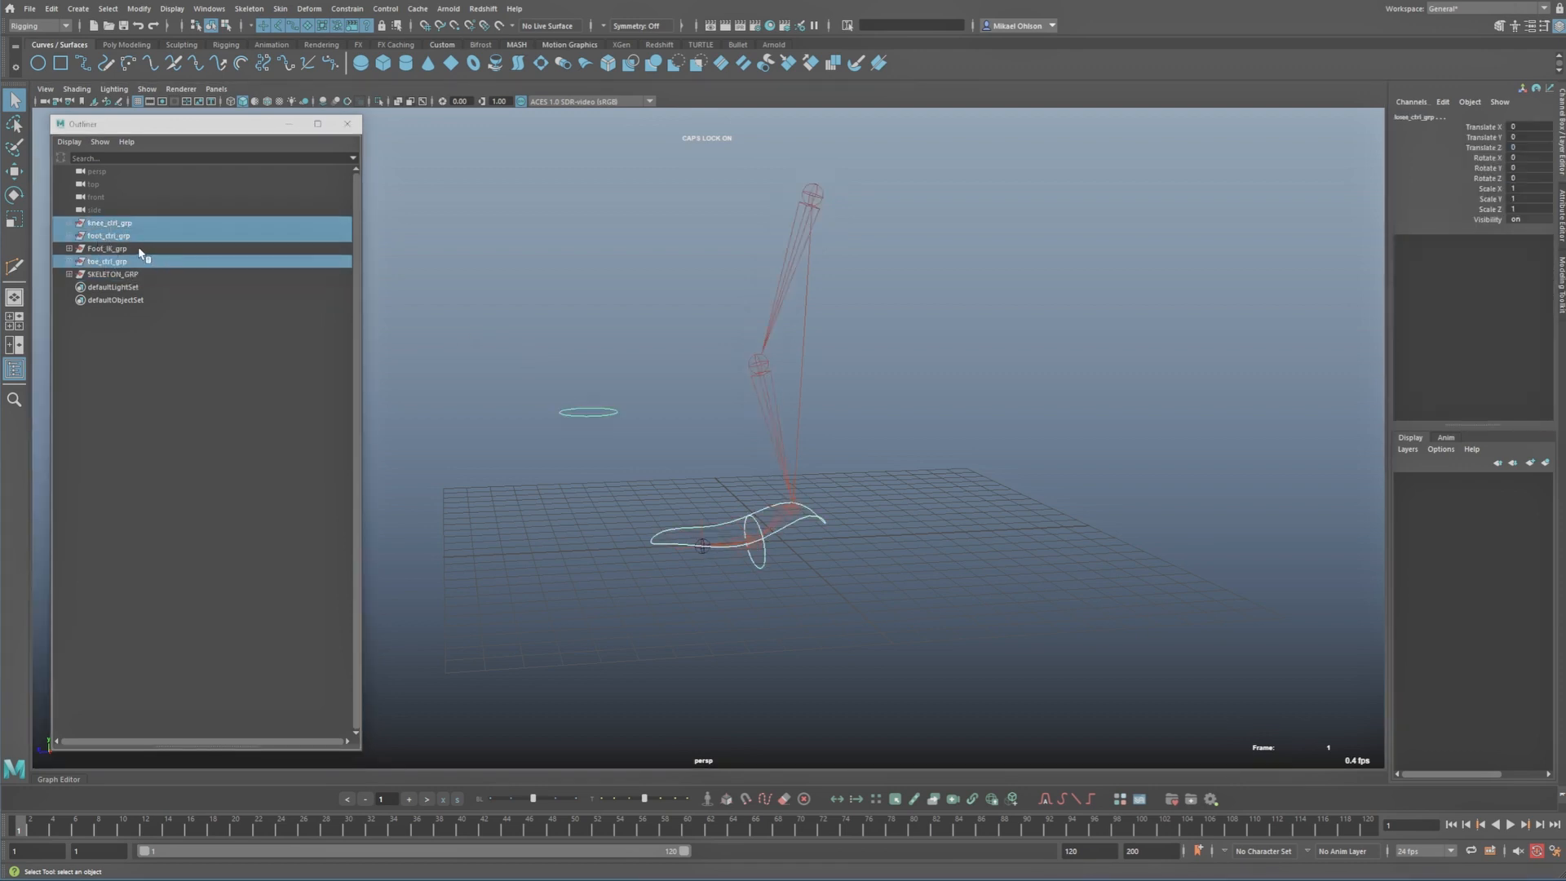
key(ctrl+g)
double_click(187, 246)
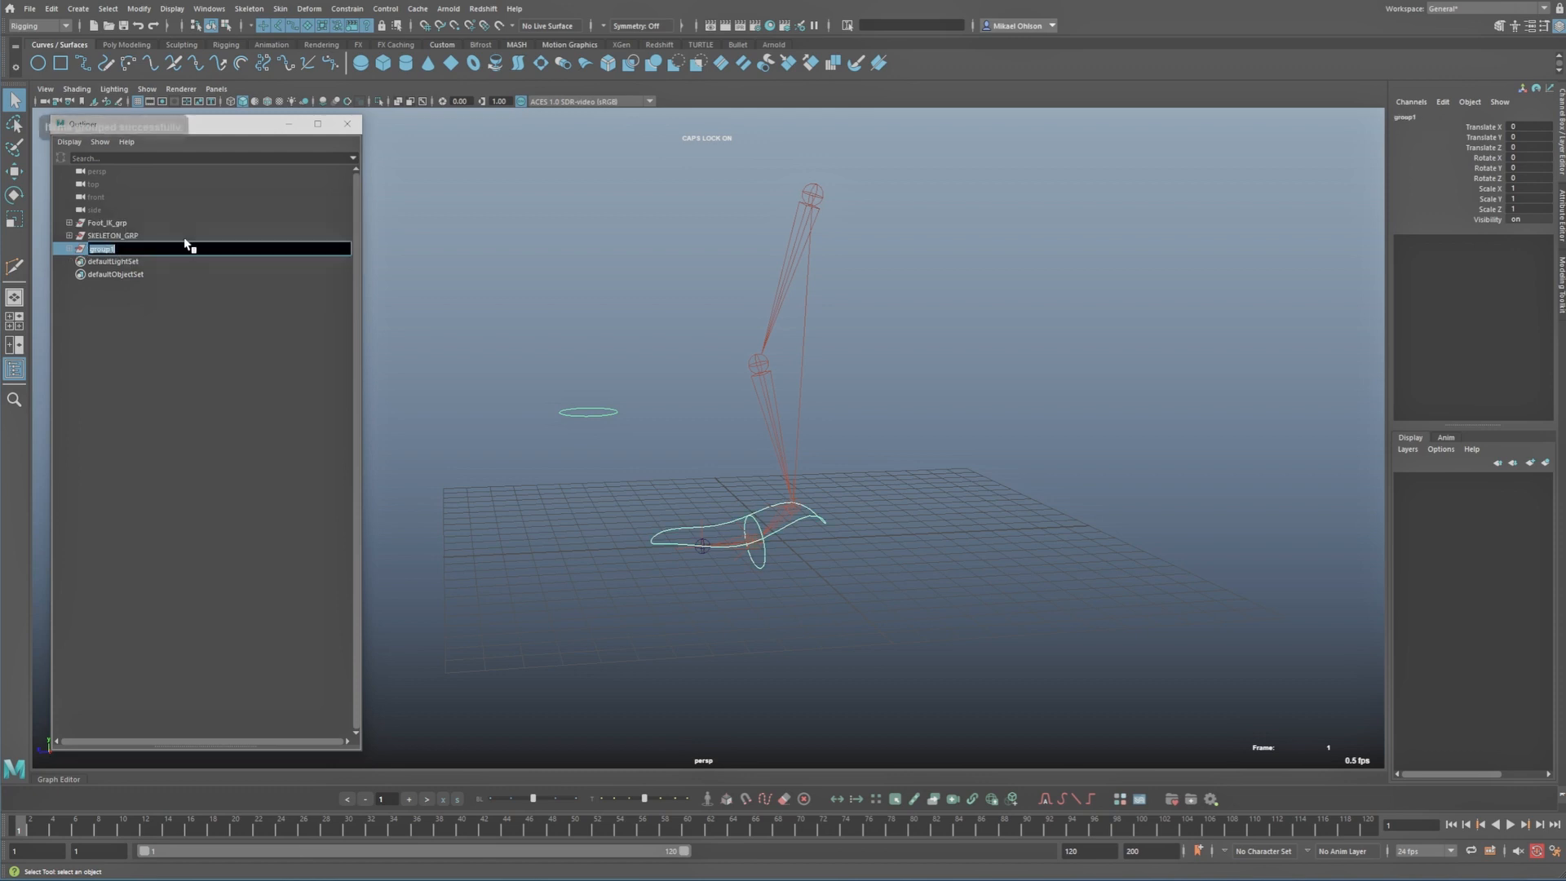
text(CONTROLS_GRP)
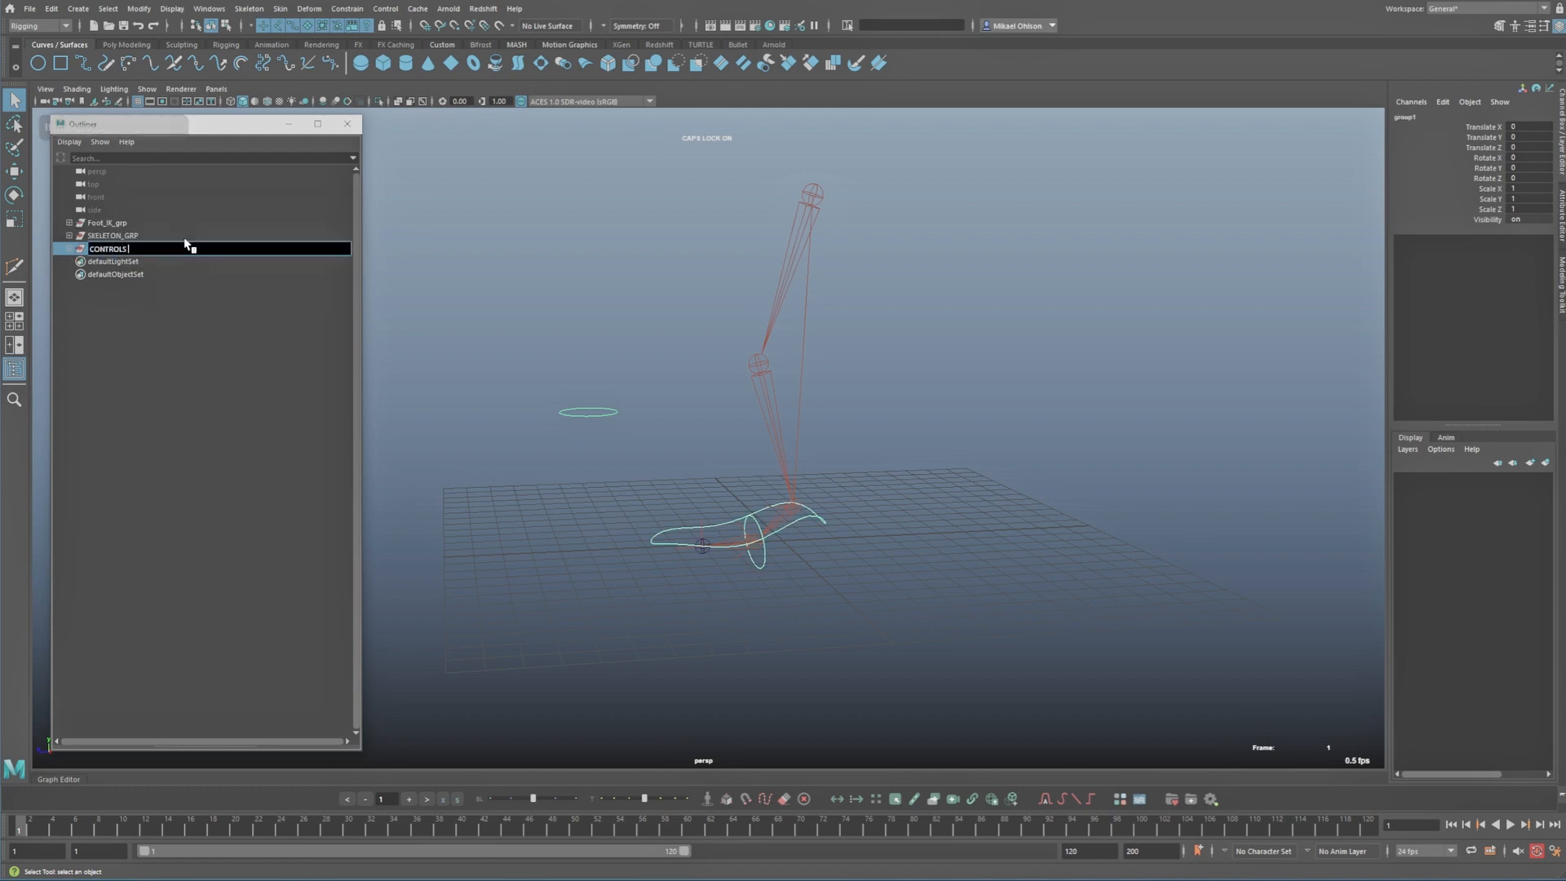
key(Return)
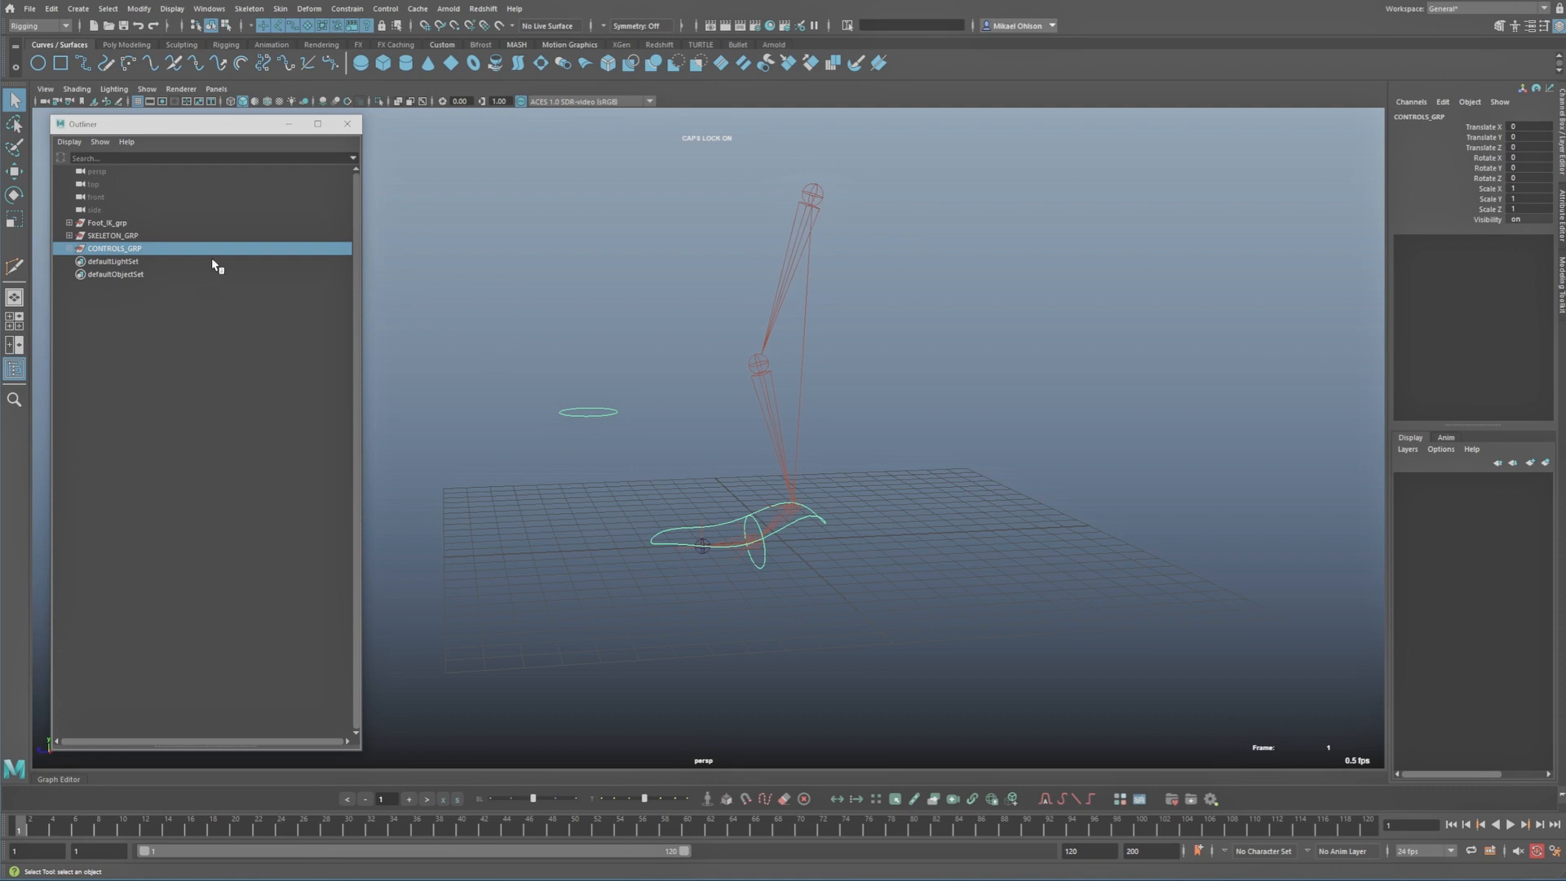
Step: Hide Foot_IK_grp, and check which objects SKELETON_GRP and CONTROLS_GRP contain
click(118, 224)
alt+drag(744, 392, 752, 399)
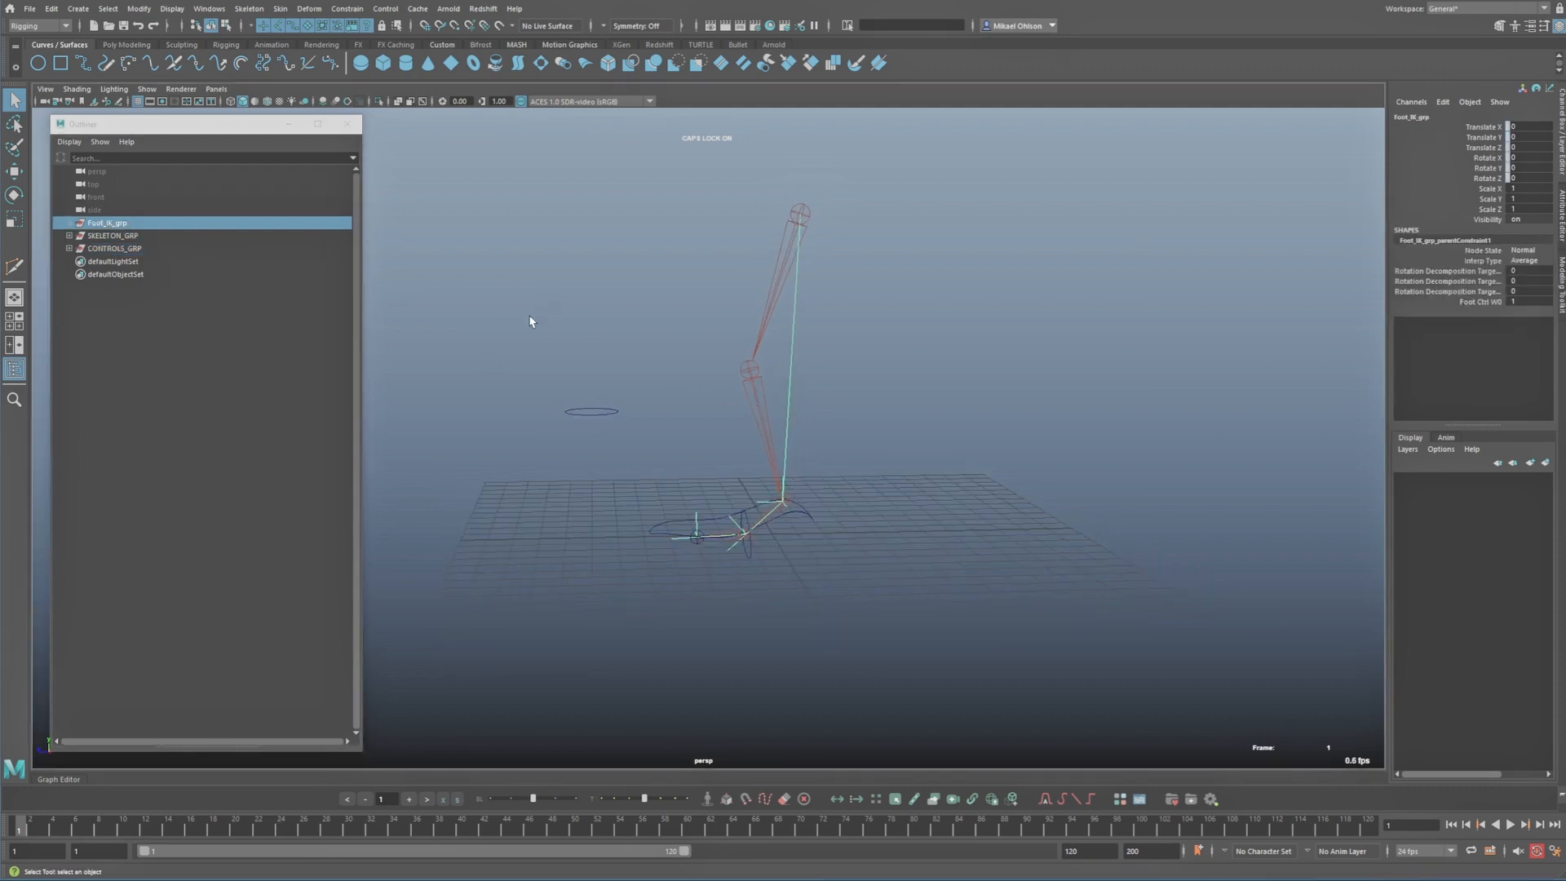
alt+drag(530, 320, 507, 297)
key(ctrl+h)
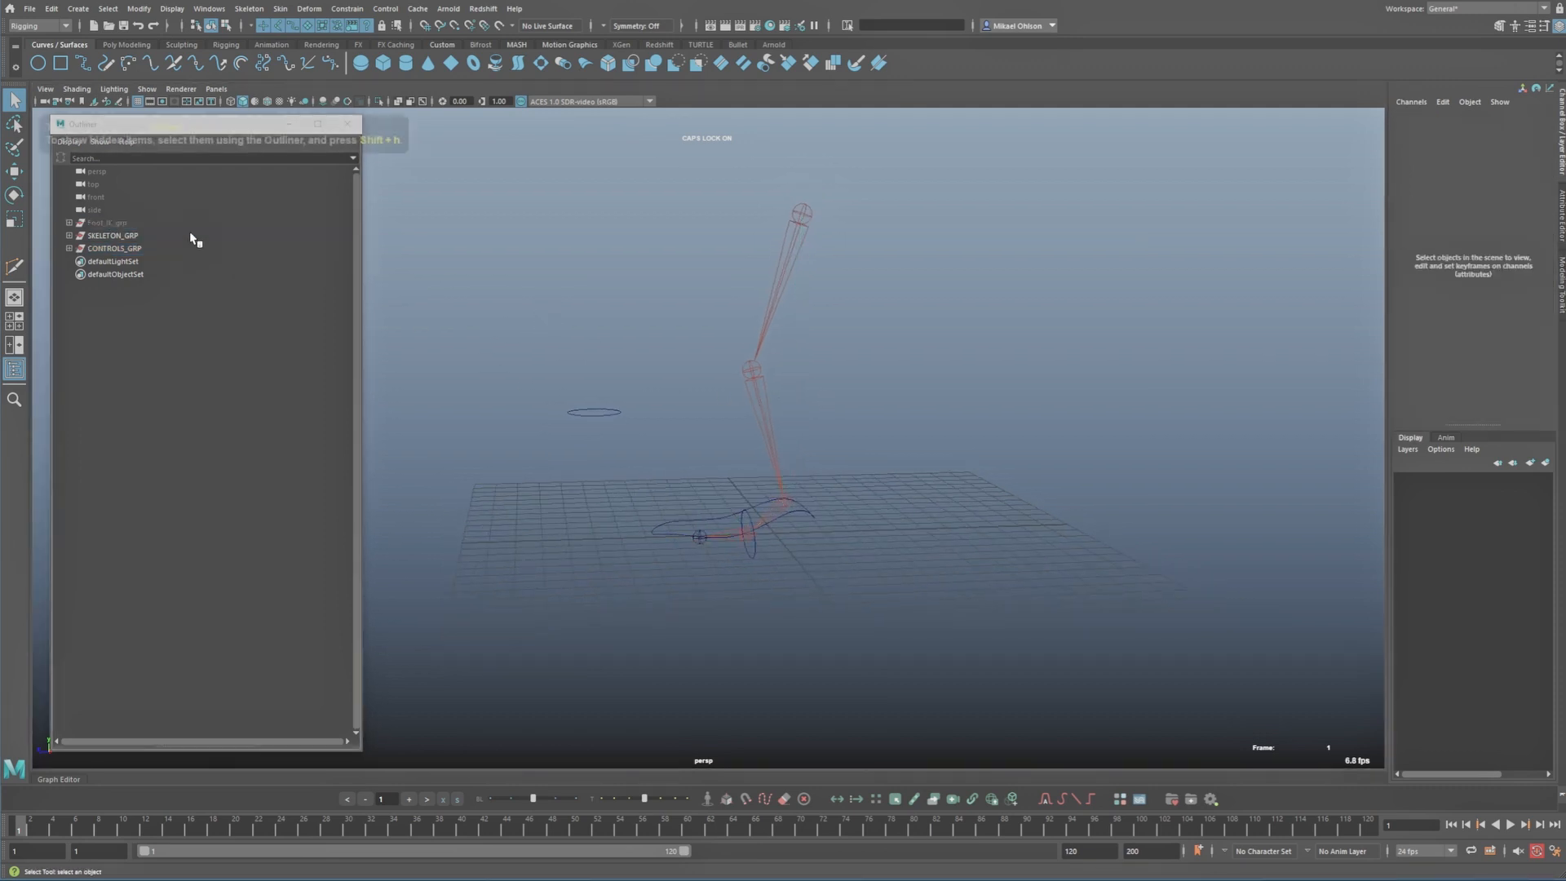
alt+drag(595, 300, 618, 320)
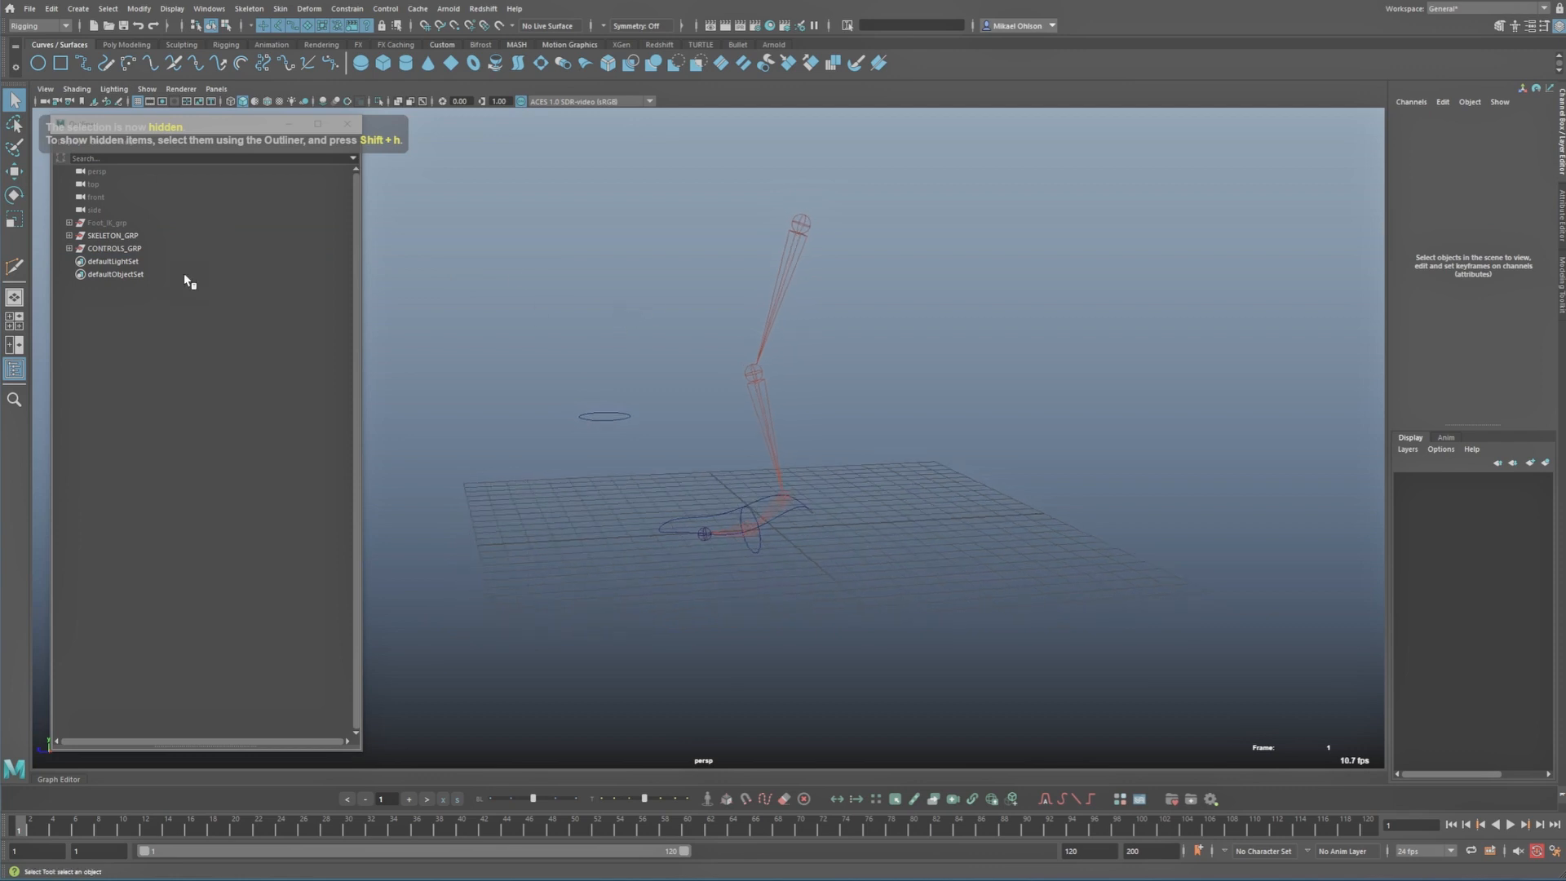
click(113, 236)
click(111, 248)
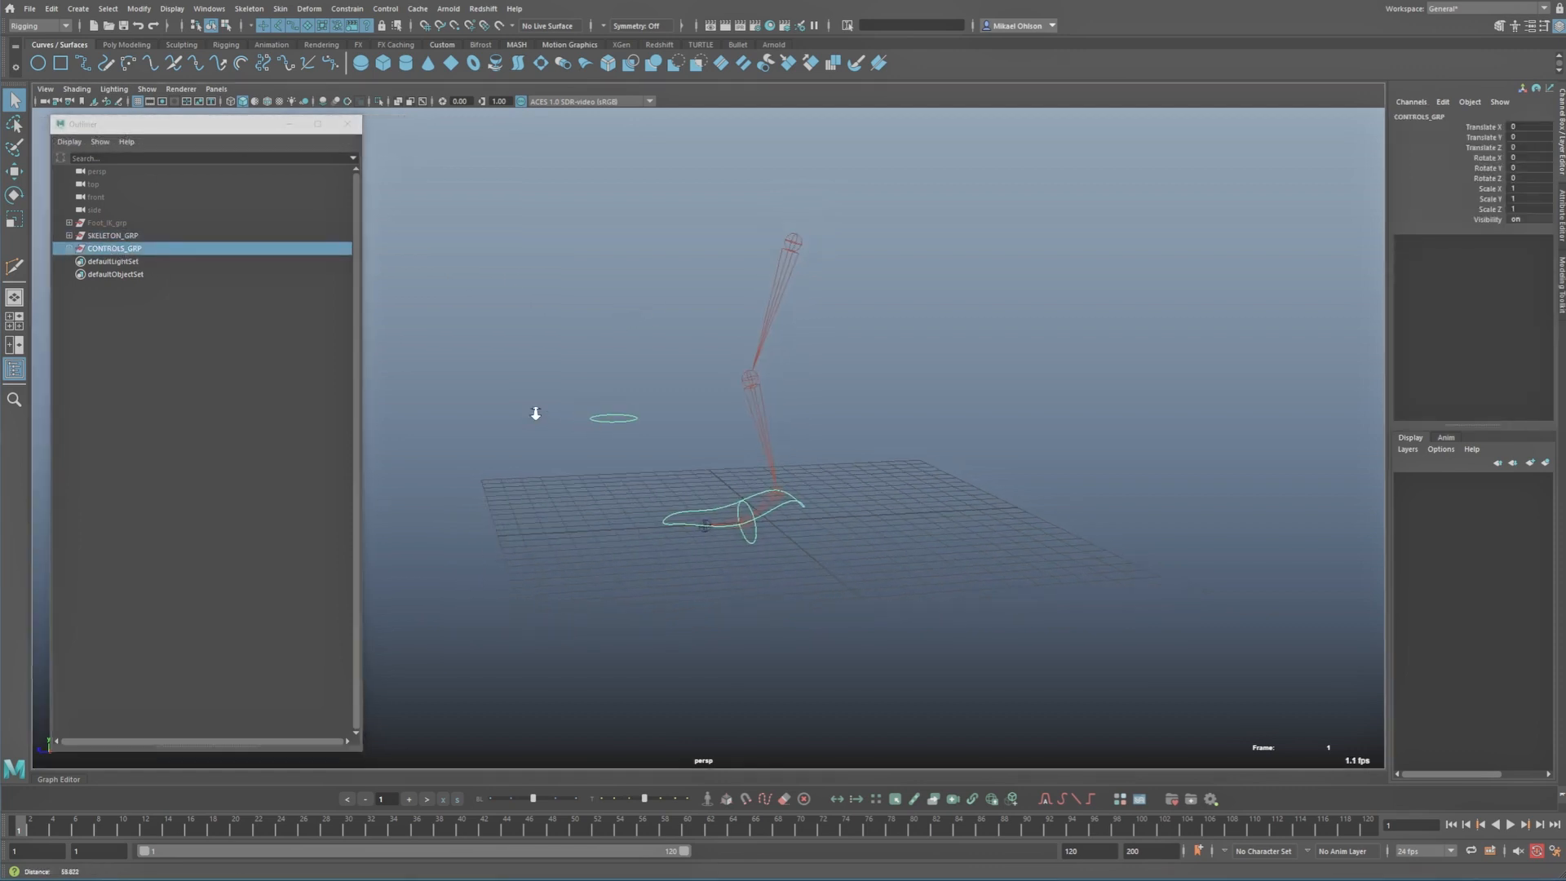
alt+drag(535, 410, 678, 461)
click(651, 465)
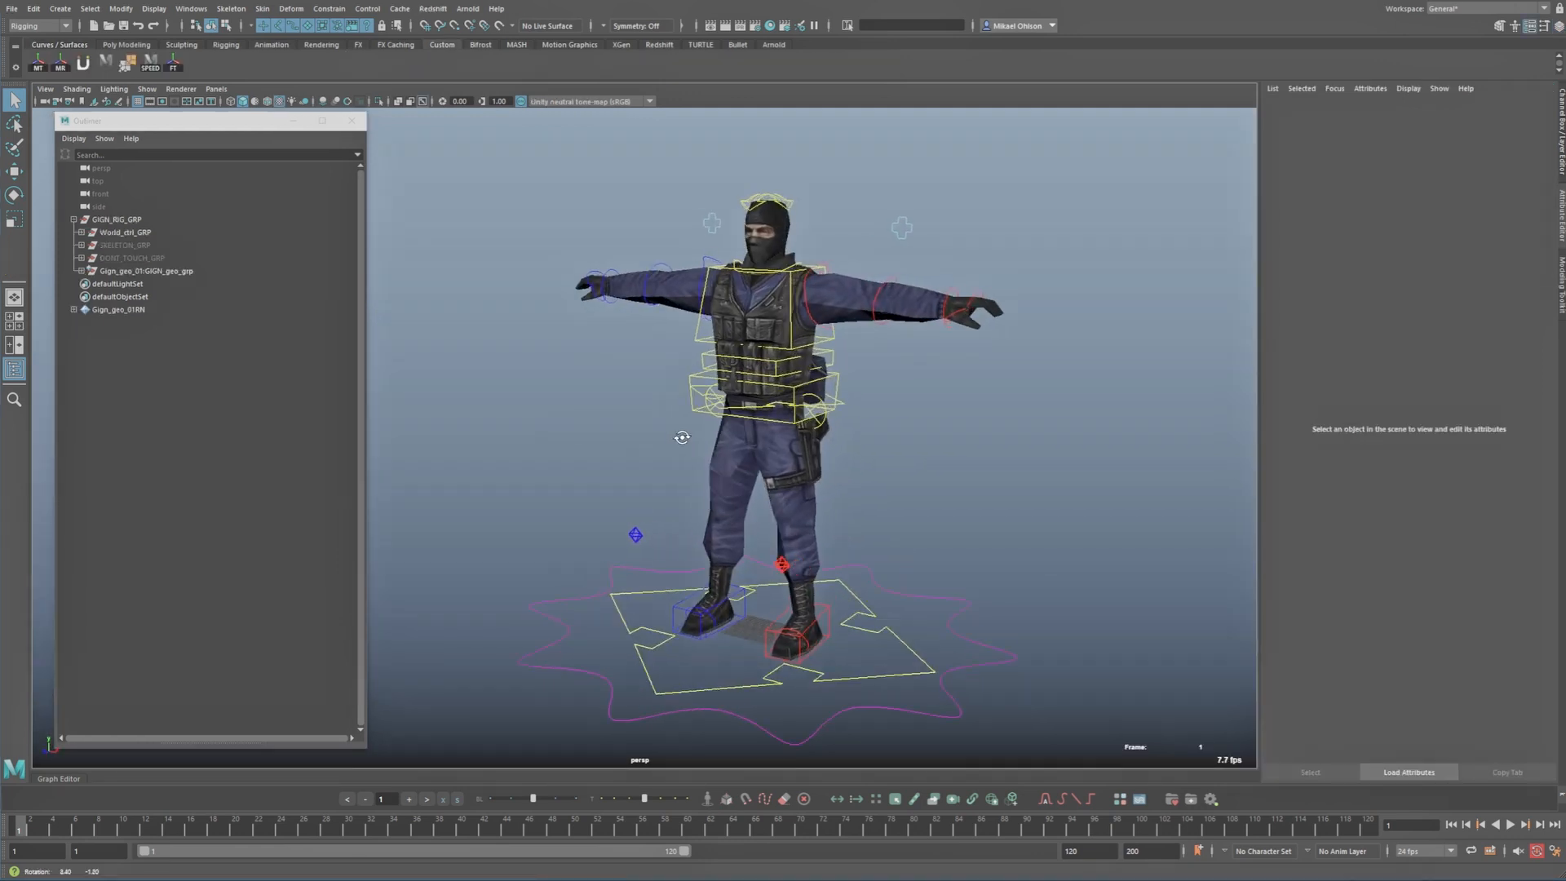
Step: Try moving COG_ctrl at the waist of the finished GIGN character rig, and undo the move
alt+drag(718, 432, 793, 398)
click(788, 406)
scroll(820, 421, down, 1)
scroll(866, 431, up, 1)
key(w)
drag(712, 337, 844, 480)
key(ctrl+z)
key(ctrl+z)
alt+right_drag(845, 479, 972, 489)
alt+drag(972, 490, 916, 476)
key(q)
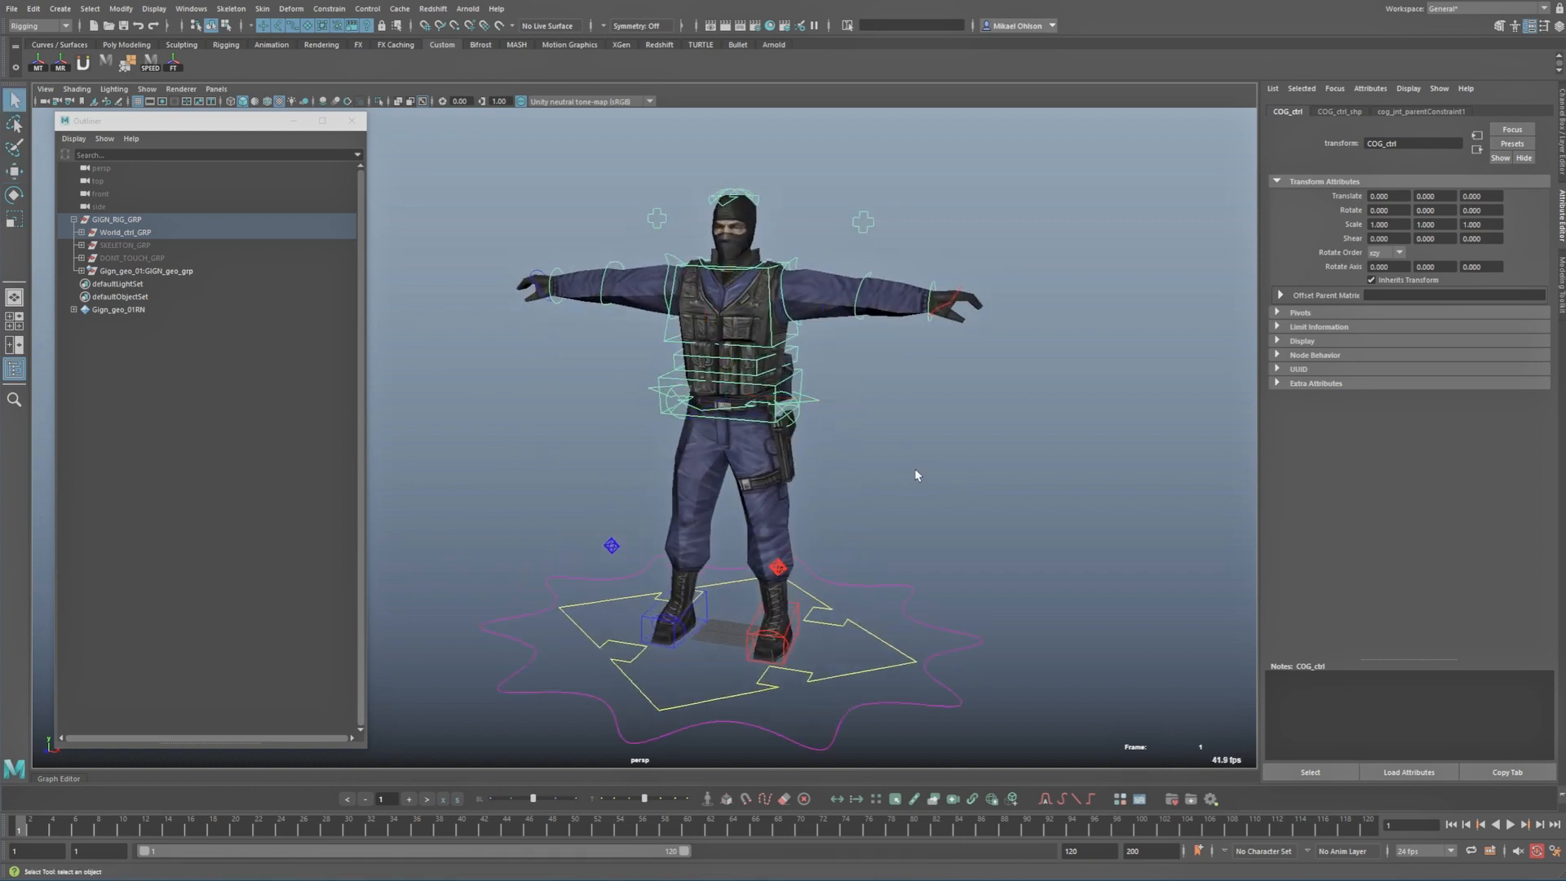
Step: Unhide SKELETON_GRP so the joints of the GIGN character rig are displayed
click(133, 245)
key(shift+h)
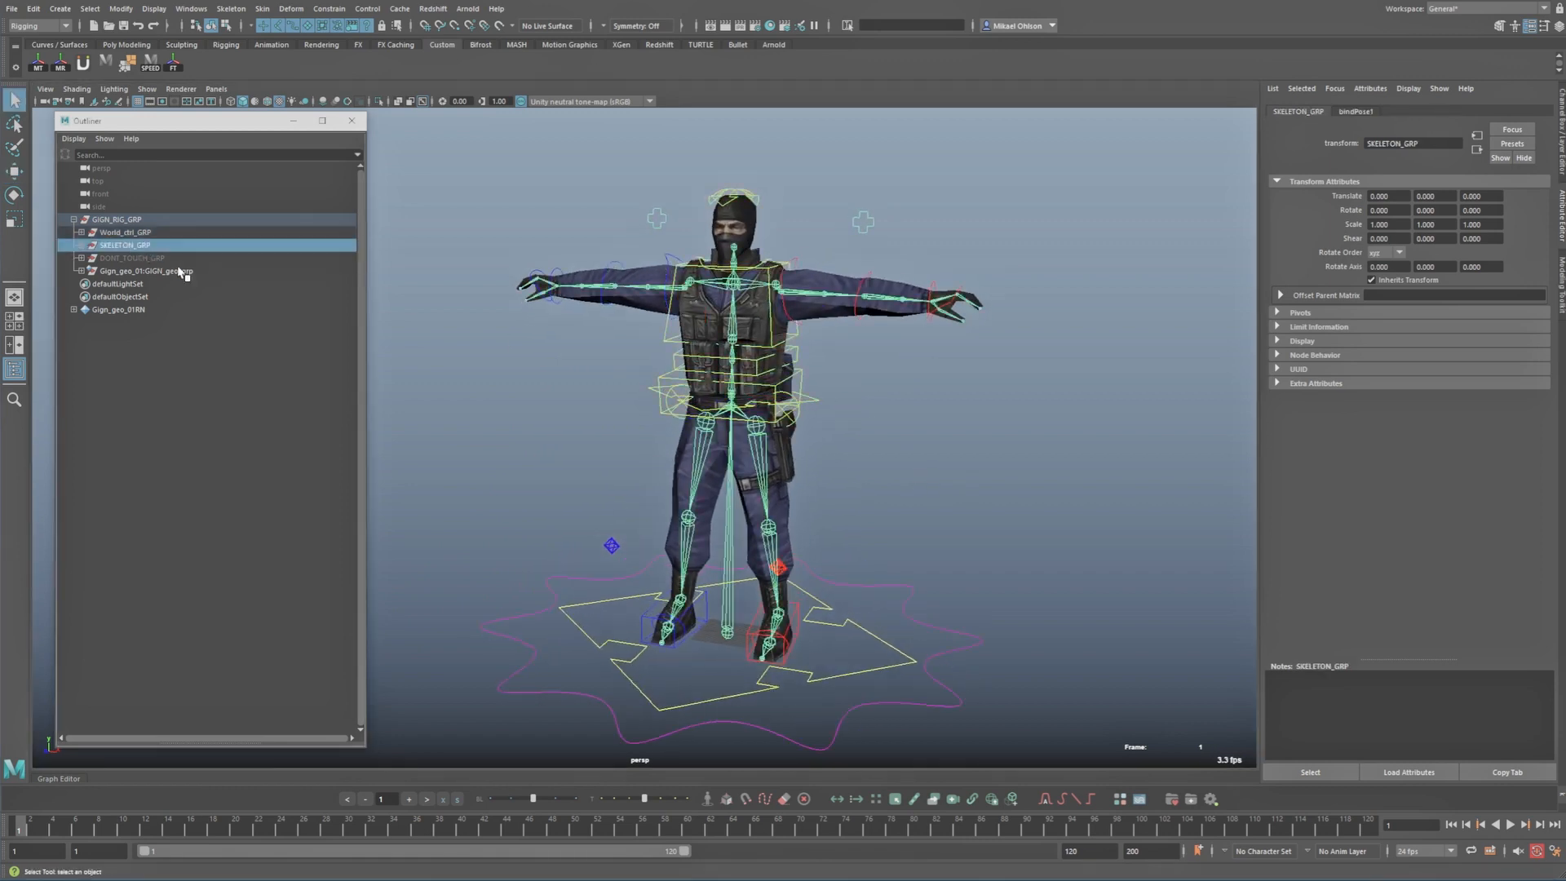
key(f)
alt+middle_drag(795, 551, 731, 500)
alt+drag(731, 500, 850, 519)
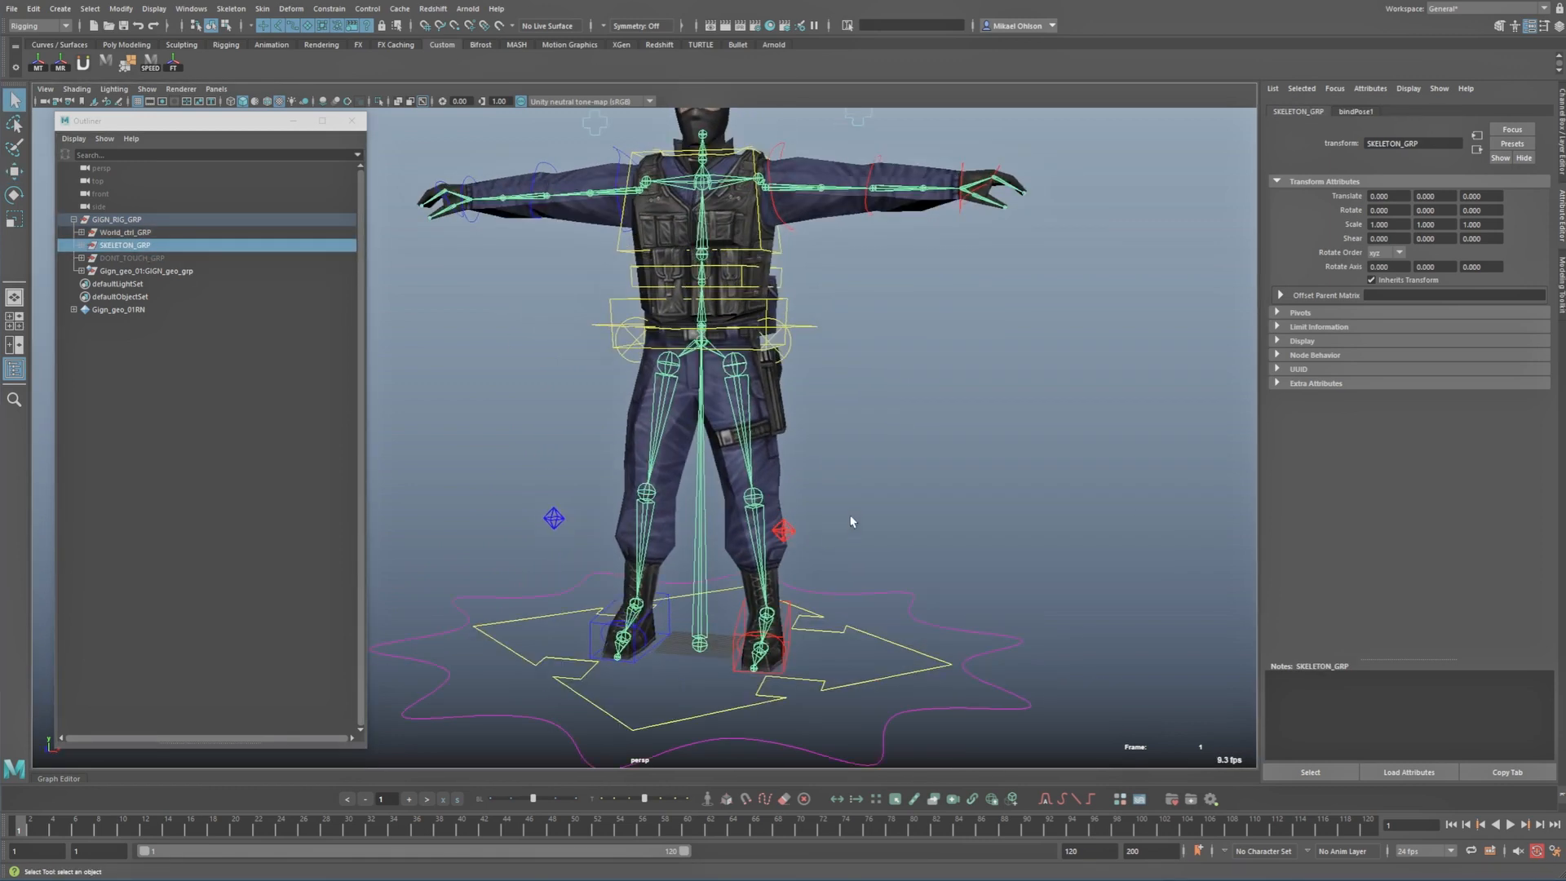
Step: Disable the X and Z degrees of freedom on L_knee_jnt, leaving only Y enabled
click(756, 494)
alt+right_drag(881, 512, 829, 510)
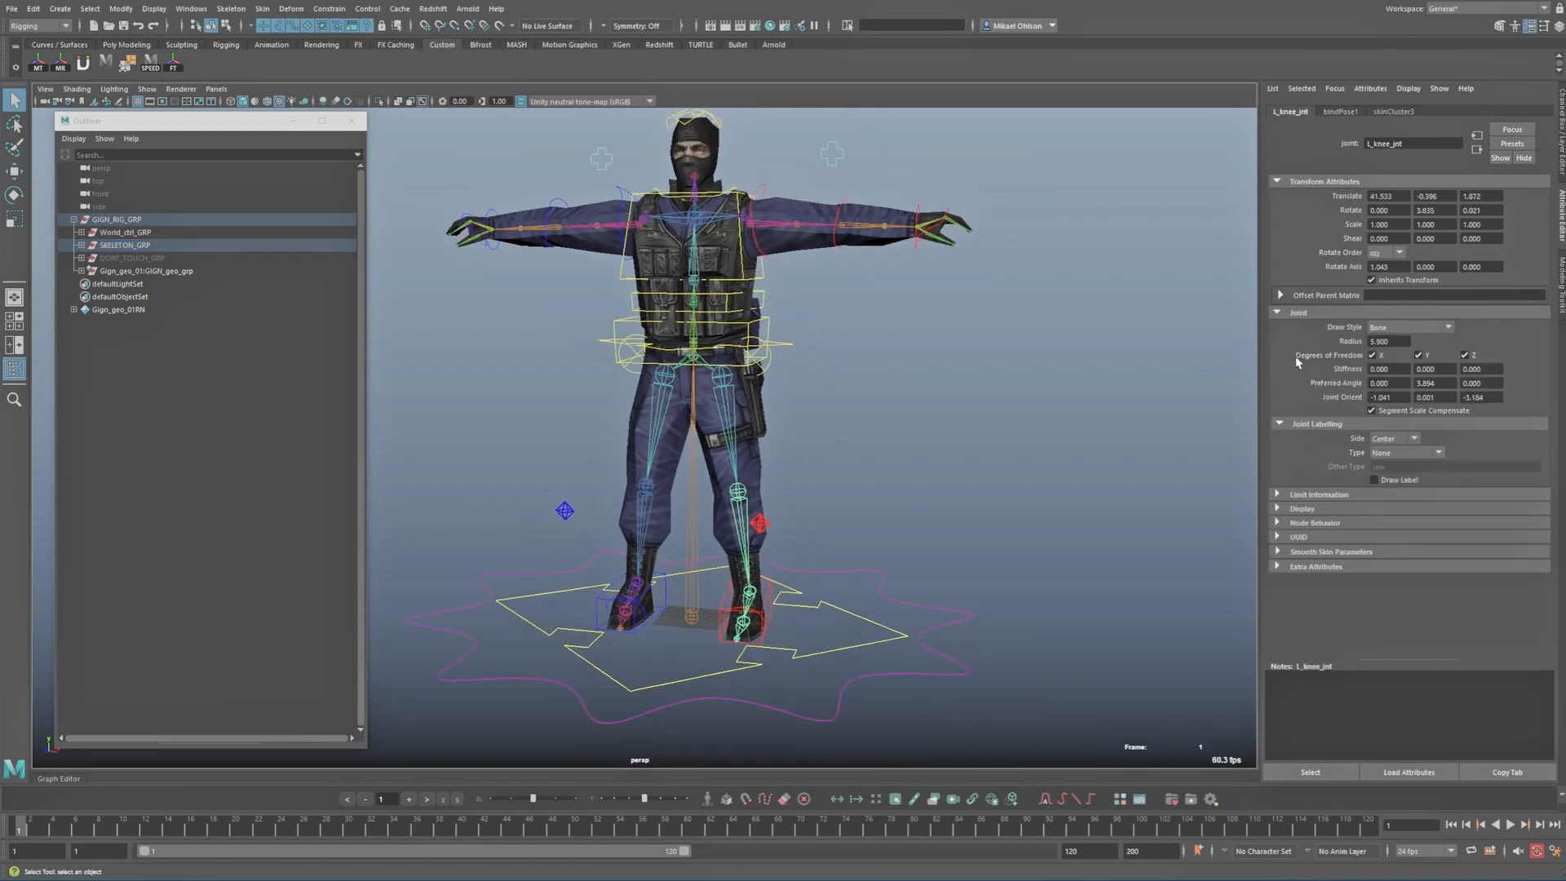
alt+right_drag(1010, 462, 954, 469)
alt+drag(873, 488, 746, 520)
key(e)
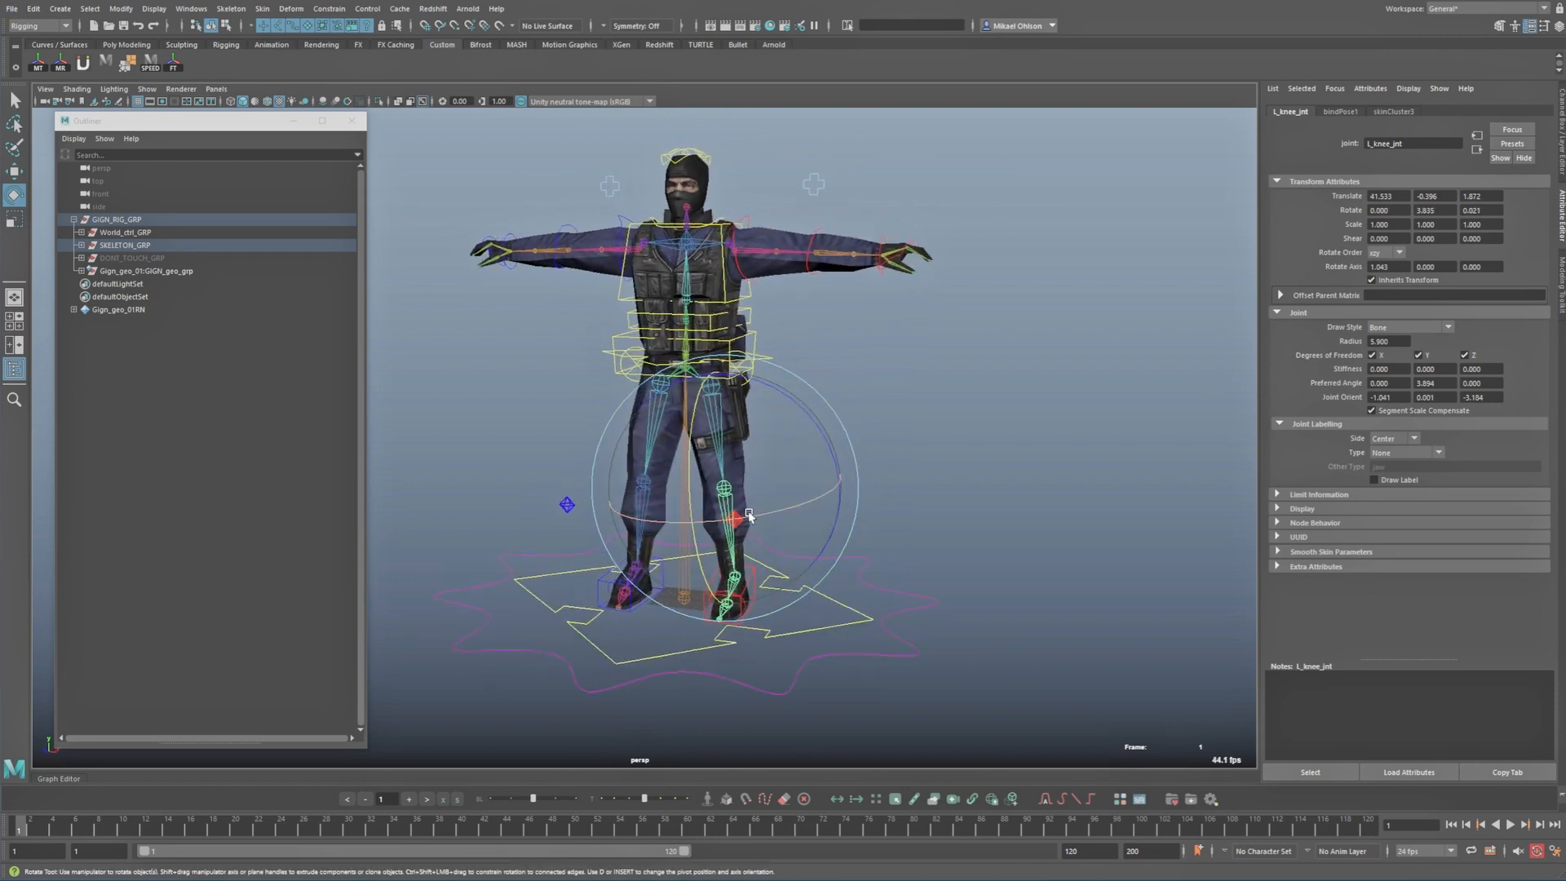
alt+drag(1094, 455, 1072, 454)
click(1373, 356)
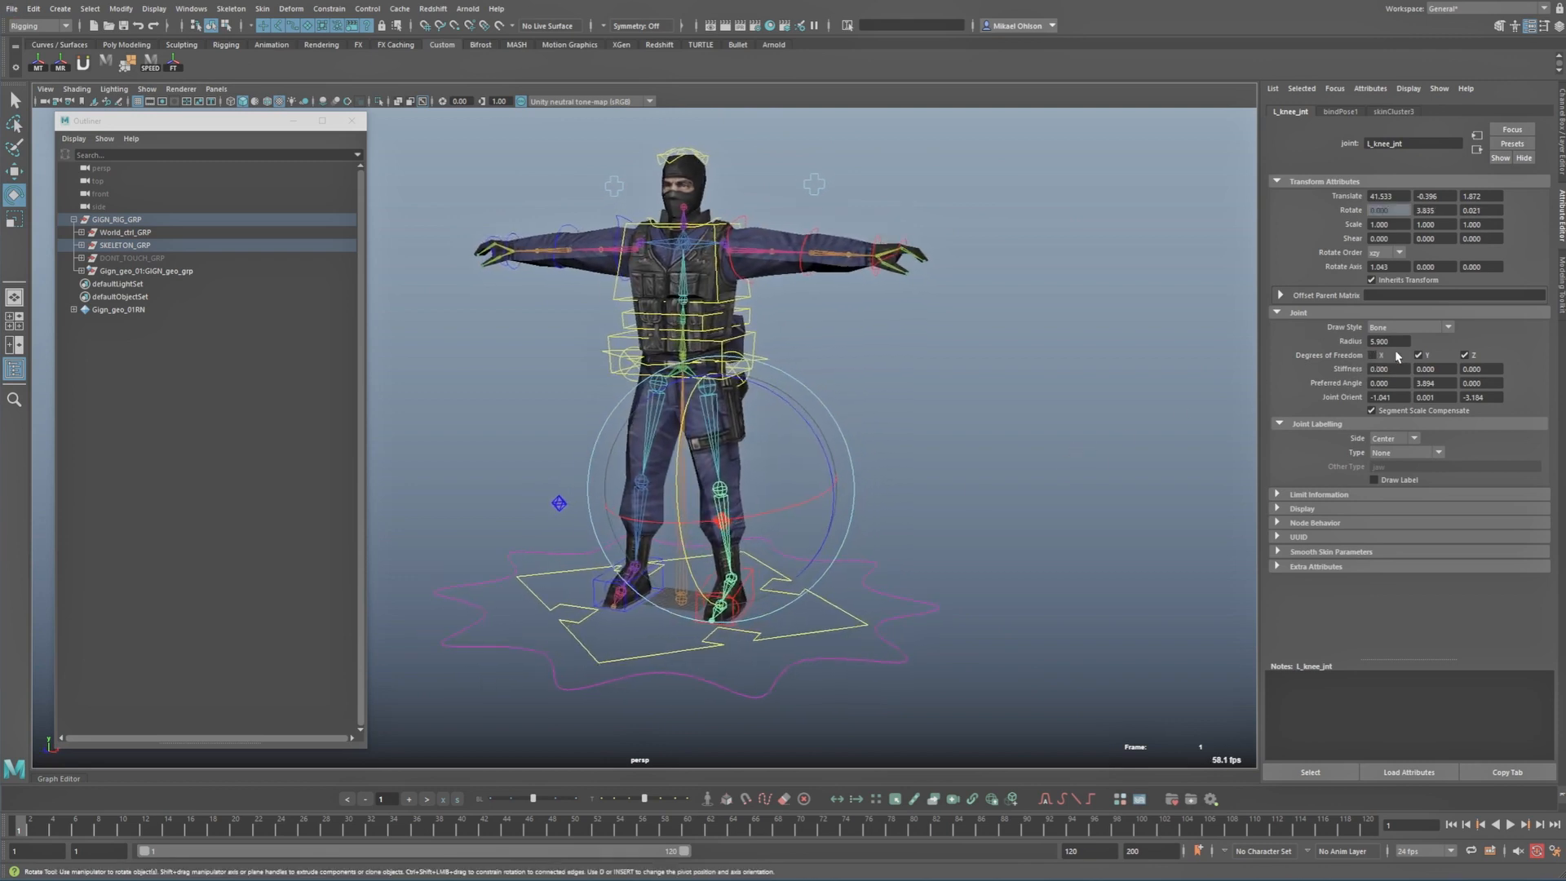
click(1466, 356)
key(q)
Step: Try lowering COG_ctrl to test how the knees bend, undo the move and clear the selection
alt+right_drag(944, 473, 761, 373)
click(884, 462)
click(751, 374)
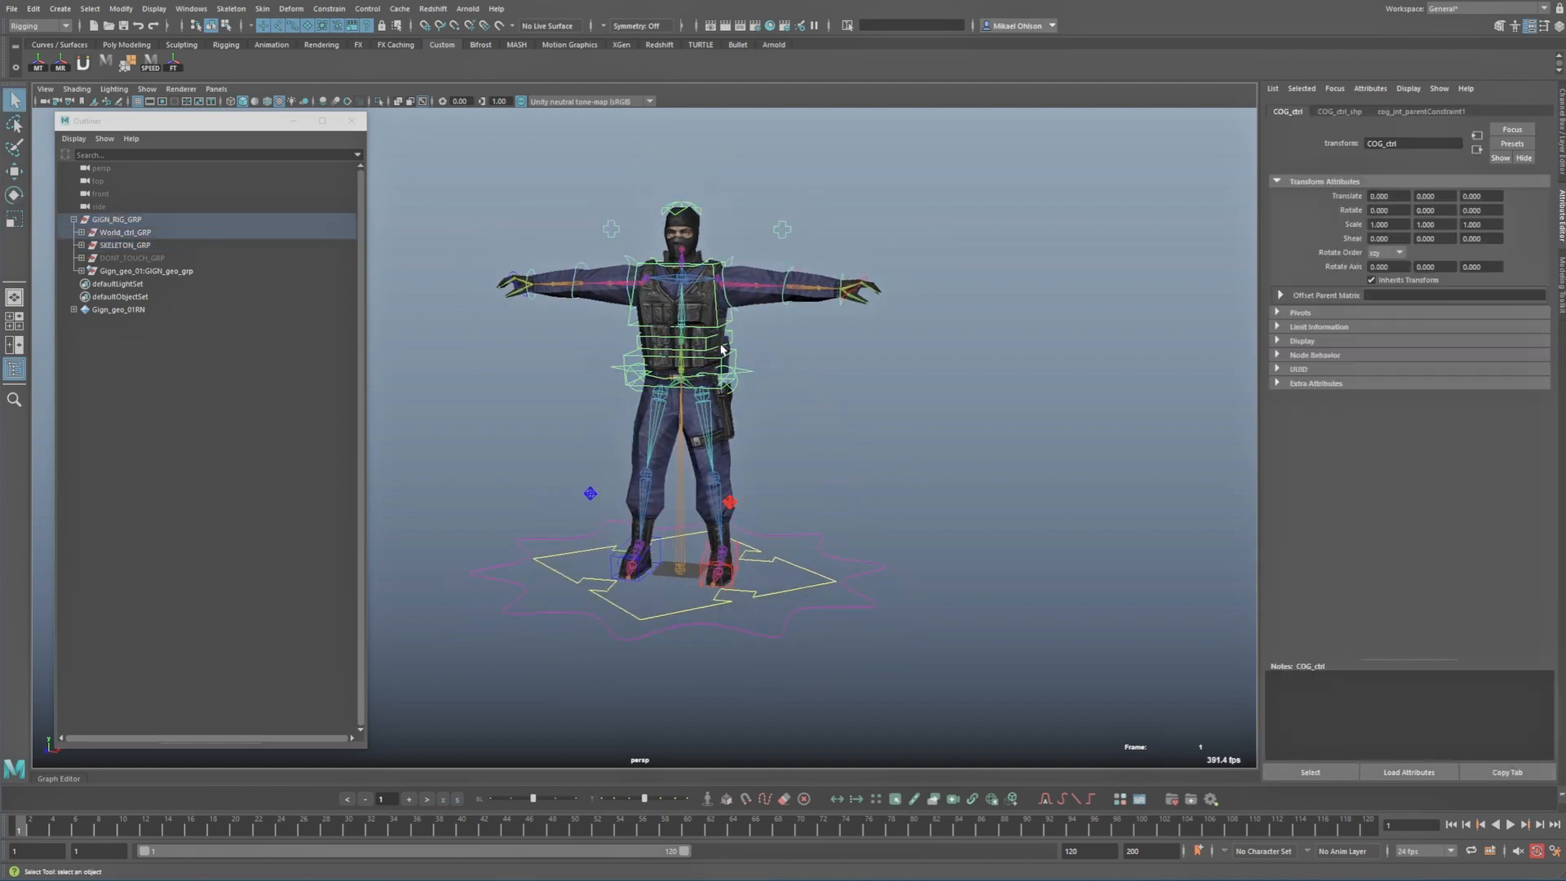
key(w)
drag(680, 296, 630, 545)
key(ctrl+z)
alt+drag(878, 510, 873, 490)
click(873, 489)
key(q)
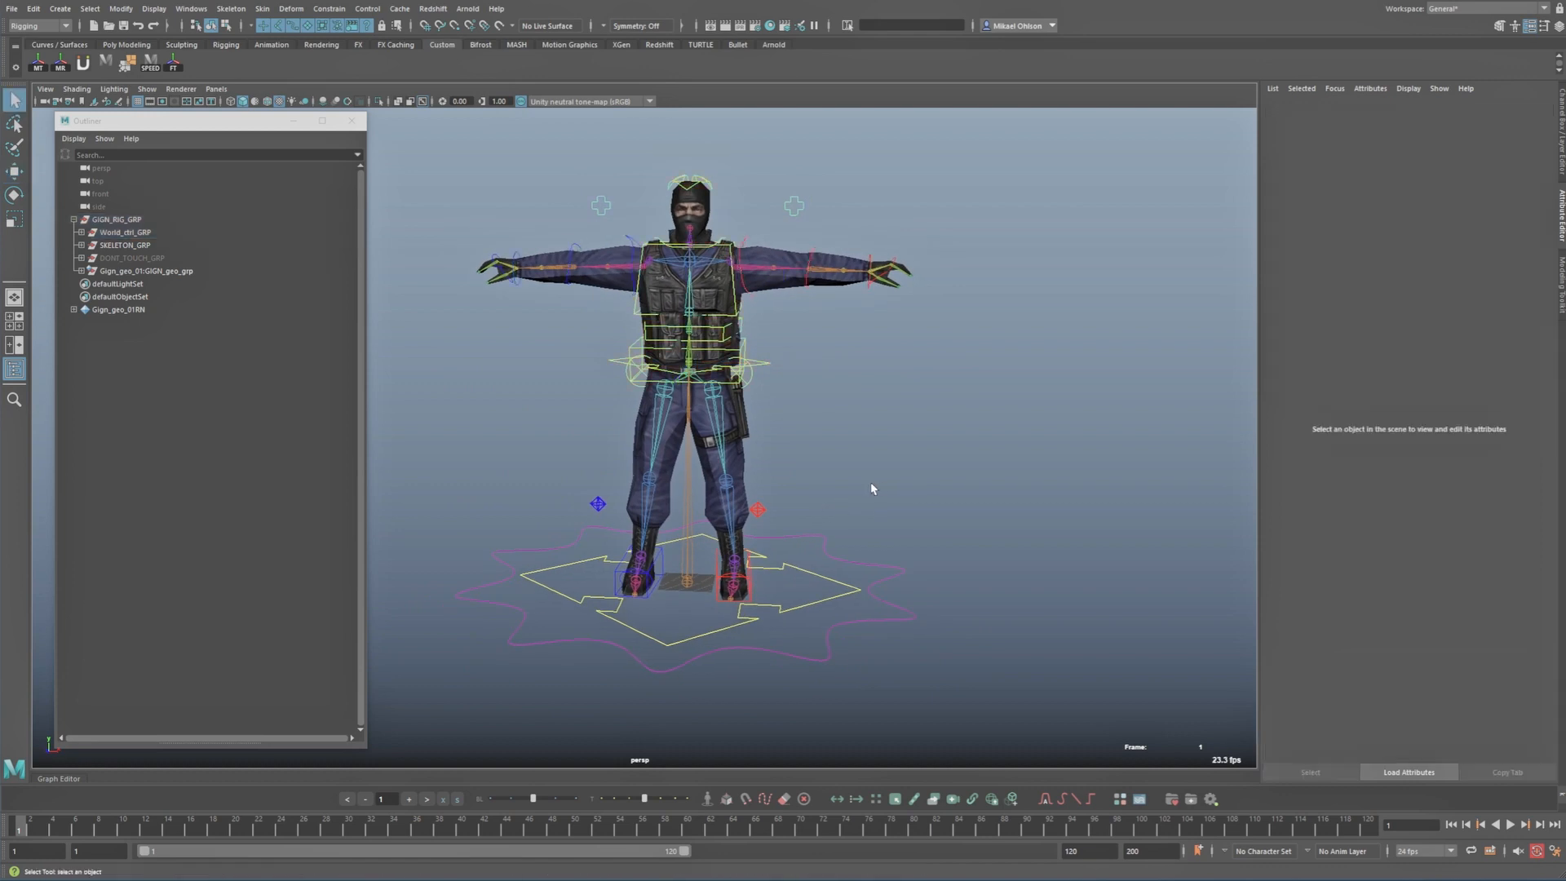
Step: Disable the X and Z degrees of freedom on R_knee_jnt, leaving only Y enabled
click(652, 479)
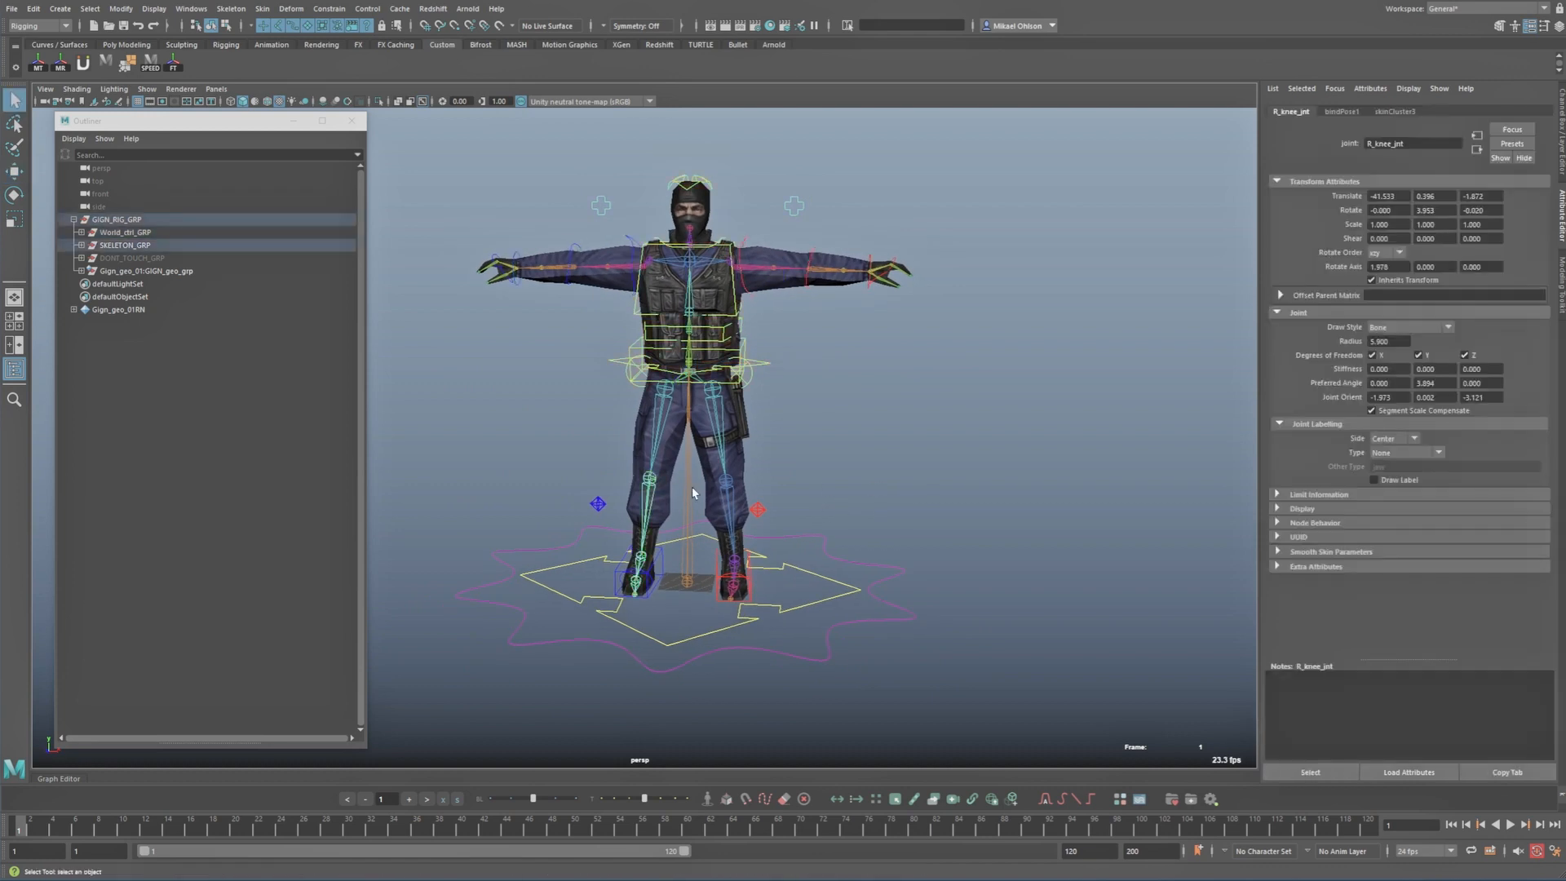
click(1374, 356)
click(1466, 356)
Step: Hide SKELETON_GRP of the GIGN rig again
alt+drag(865, 412, 844, 424)
click(844, 424)
click(122, 244)
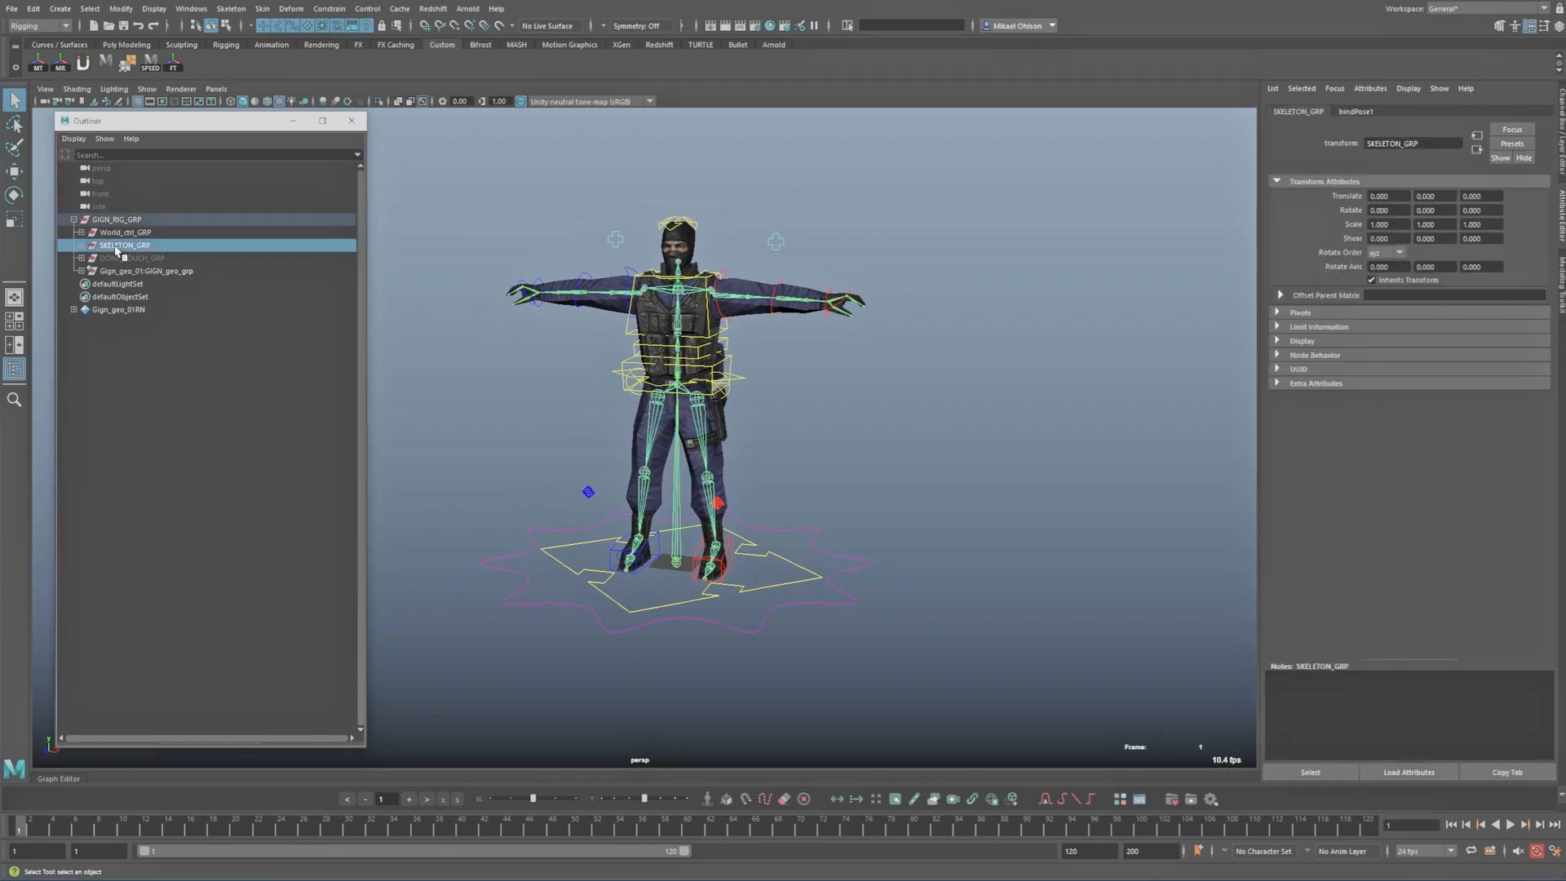
key(ctrl+h)
Step: Try lowering COG_ctrl by about 57 units into a crouch with the skeleton hidden, and undo the move
click(731, 381)
key(w)
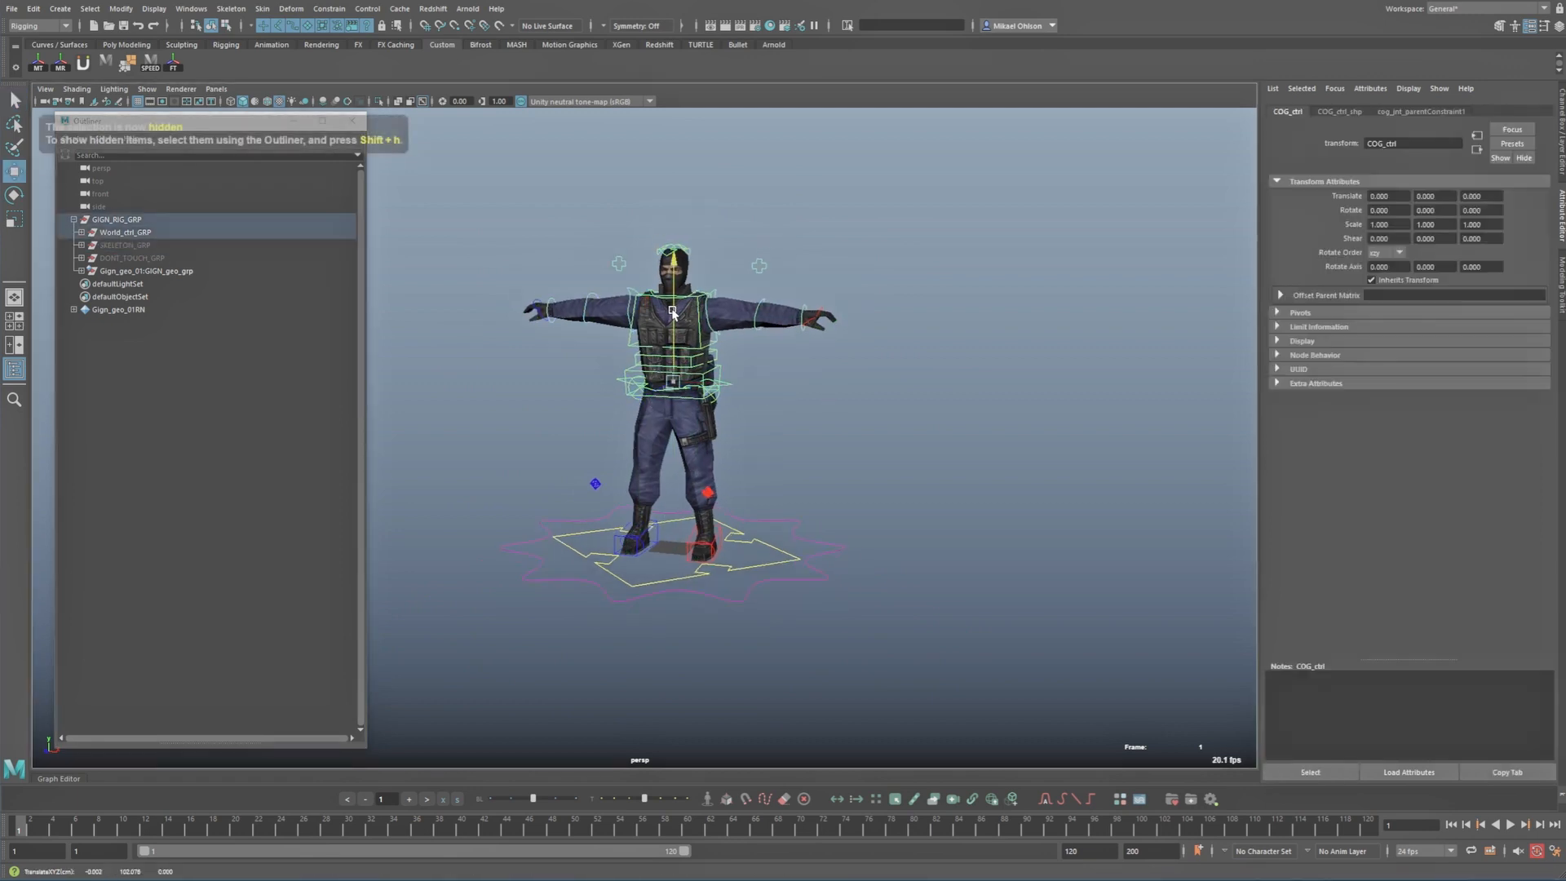
drag(684, 314, 684, 444)
scroll(686, 408, up, 3)
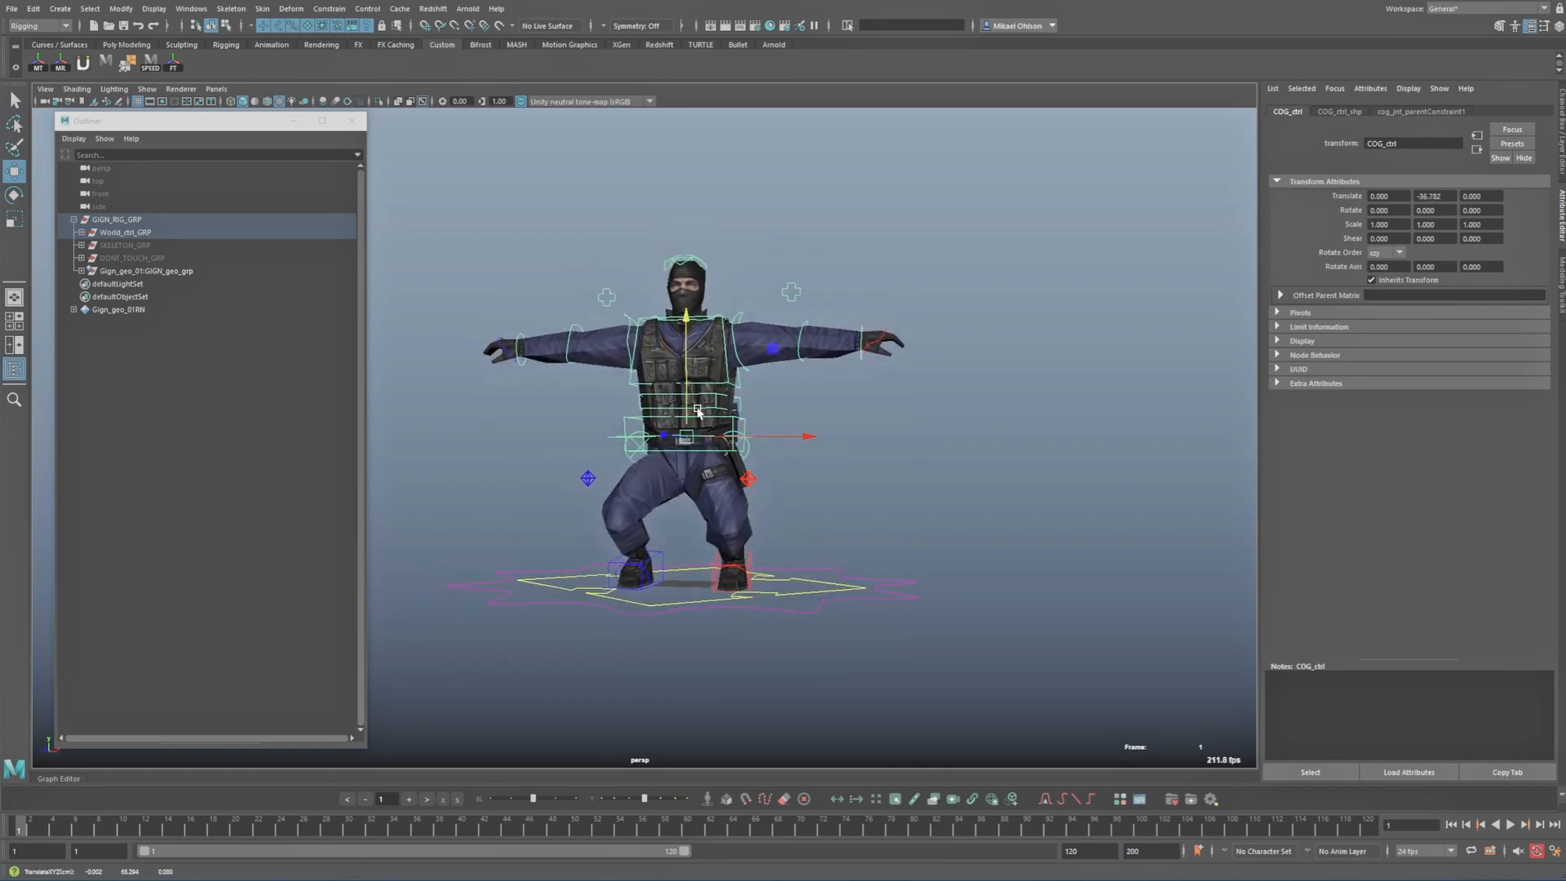
alt+drag(734, 457, 799, 475)
key(ctrl+z)
key(ctrl+z)
key(ctrl+z)
key(ctrl+z)
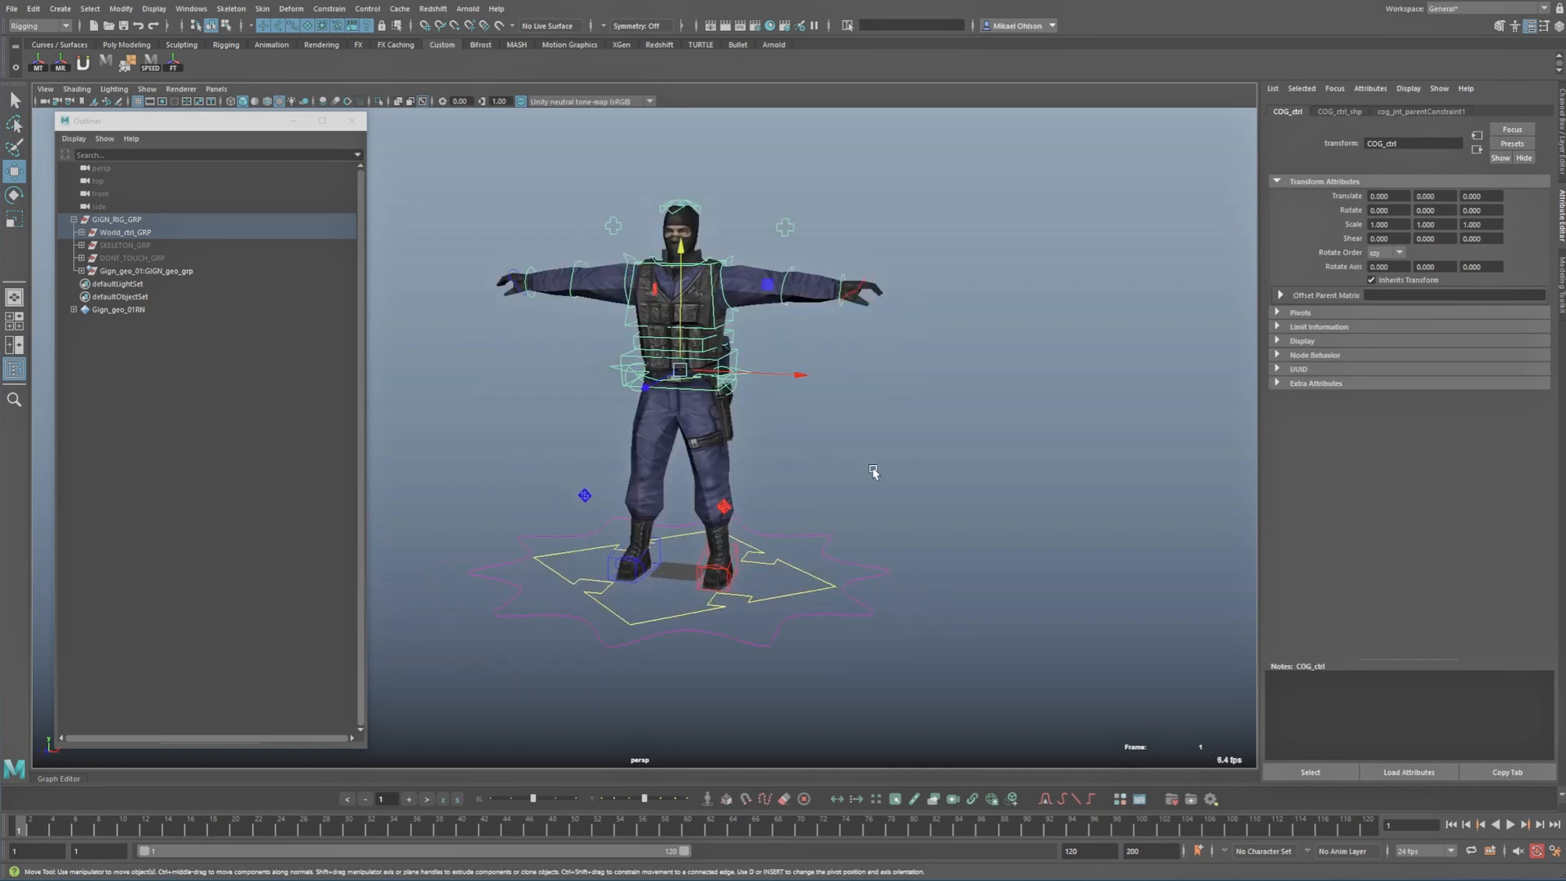
Step: Switch from the Attribute Editor to the Channel Box with COG_ctrl still selected
key(ctrl+a)
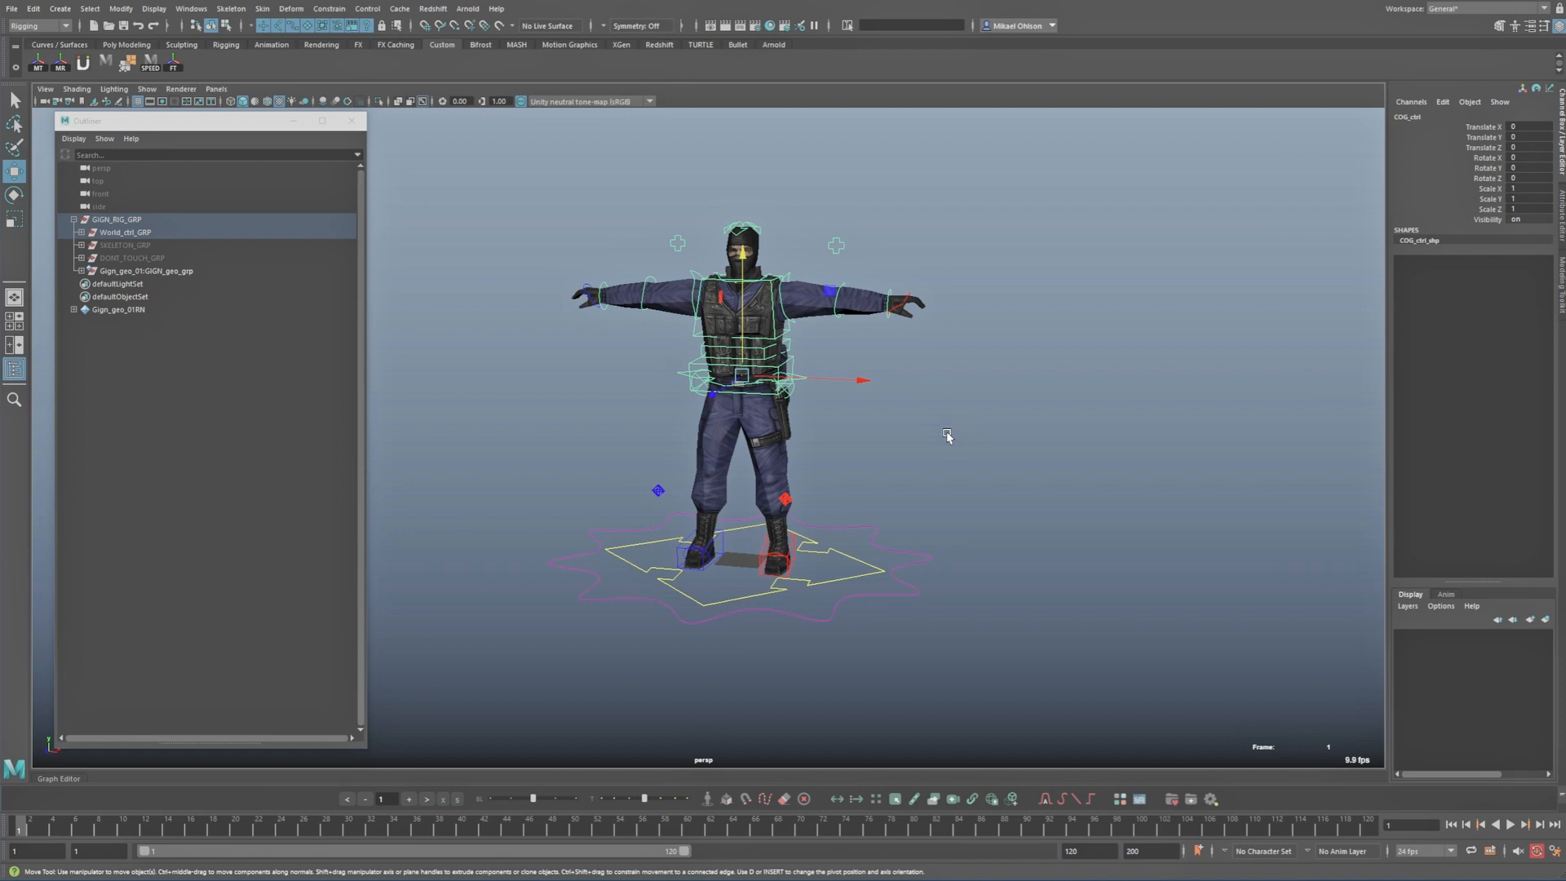
scroll(958, 480, up, 2)
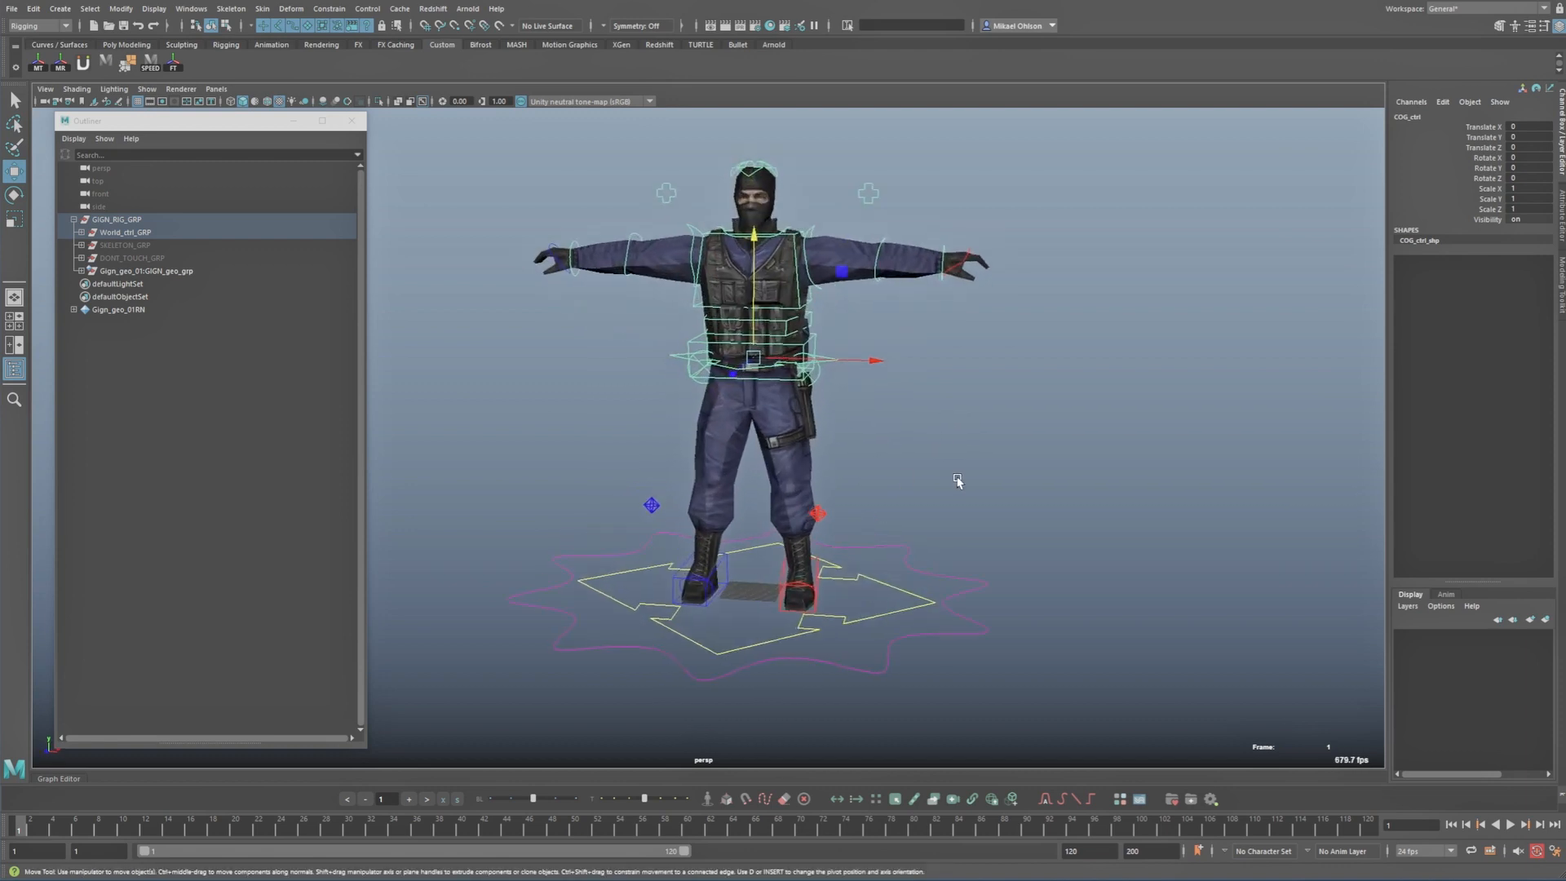
scroll(958, 480, down, 2)
alt+drag(787, 472, 849, 457)
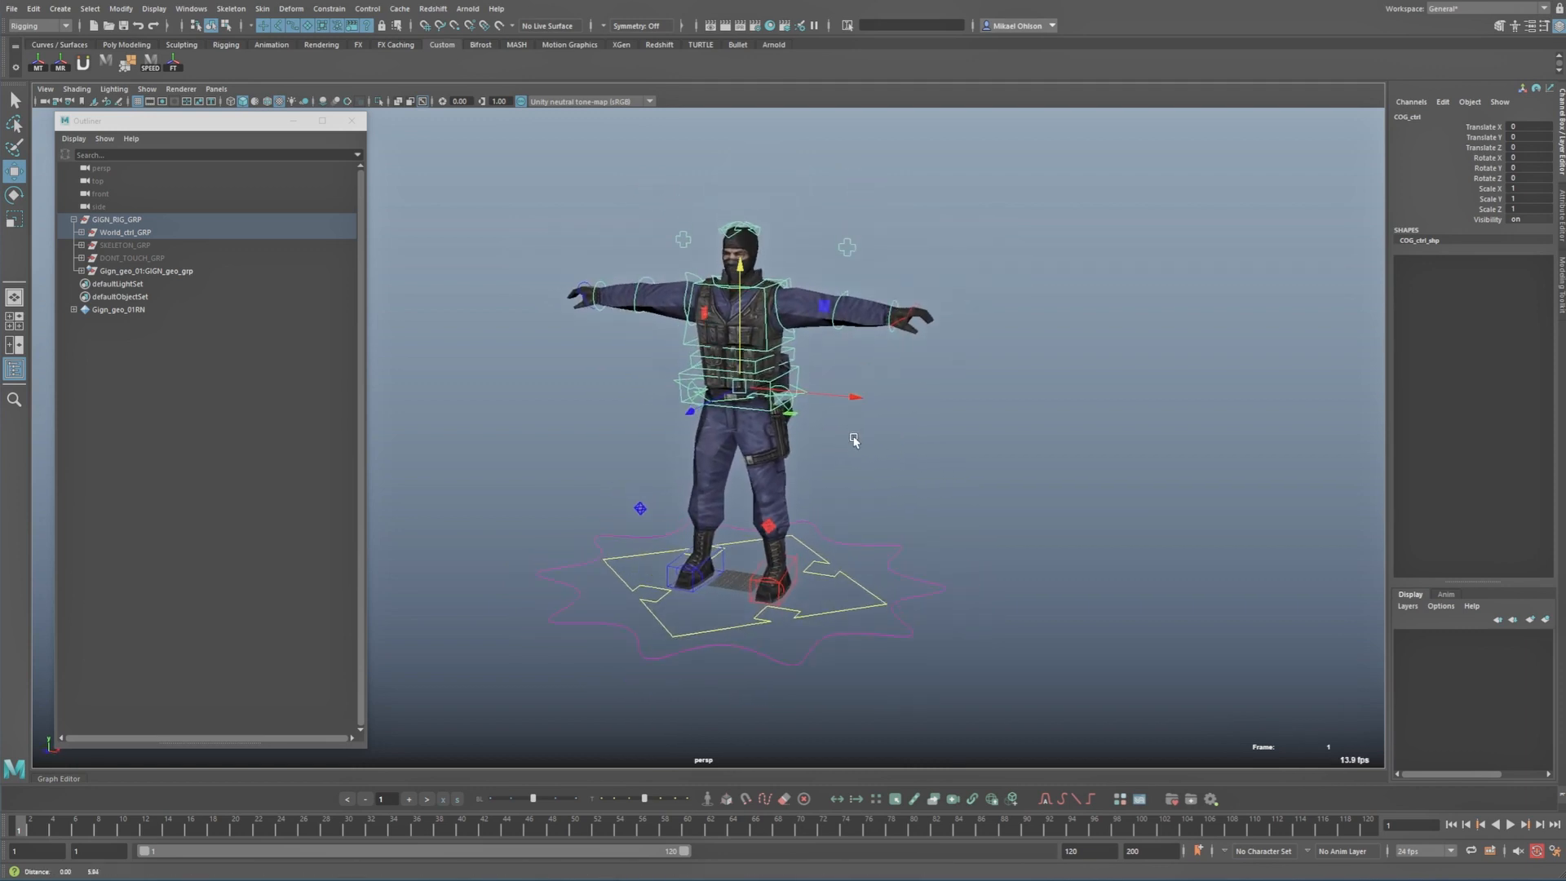